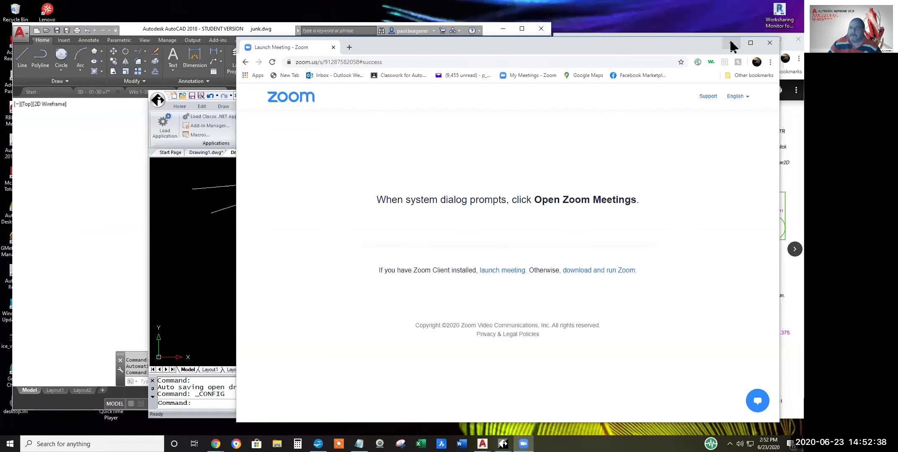
Minimize the Chrome window showing the Zoom launch page to reveal the Lesson 2 PDF.
left_click(731, 43)
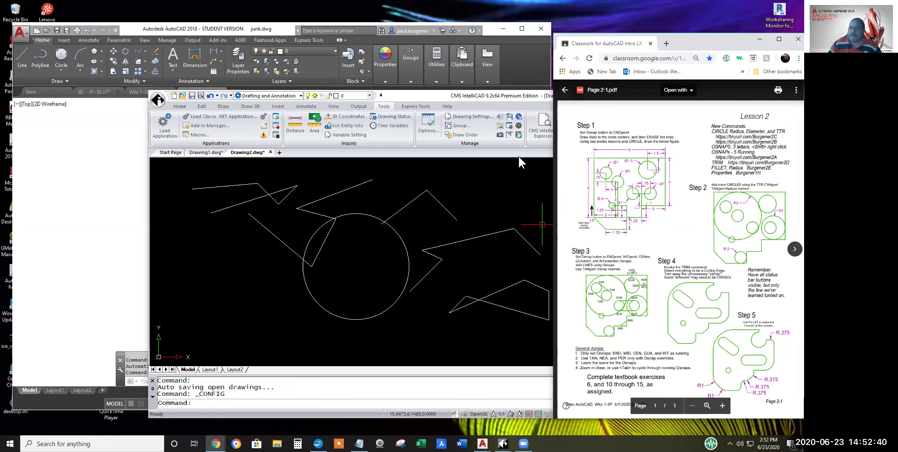
left_click(496, 42)
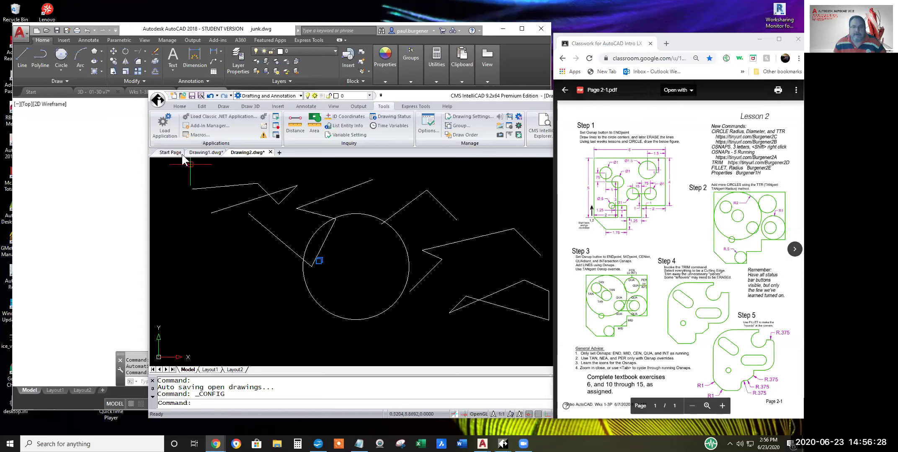
Draw a small circle at the lower left of the drawing.
left_click(180, 106)
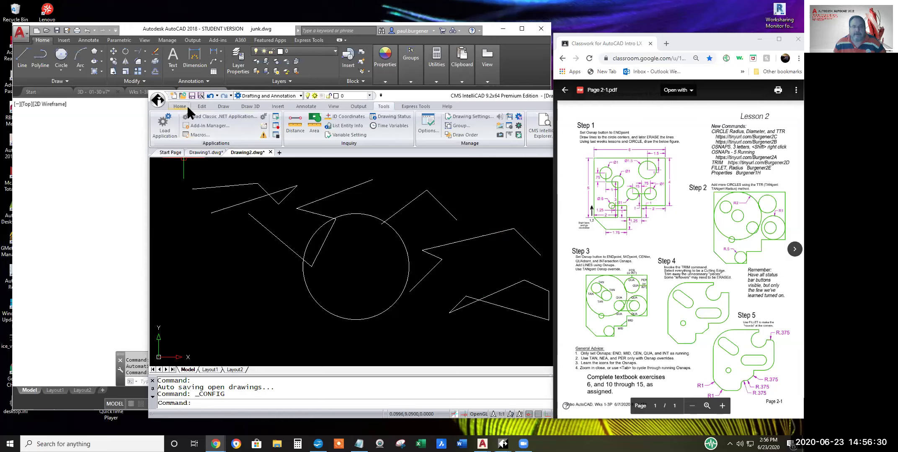
left_click(206, 123)
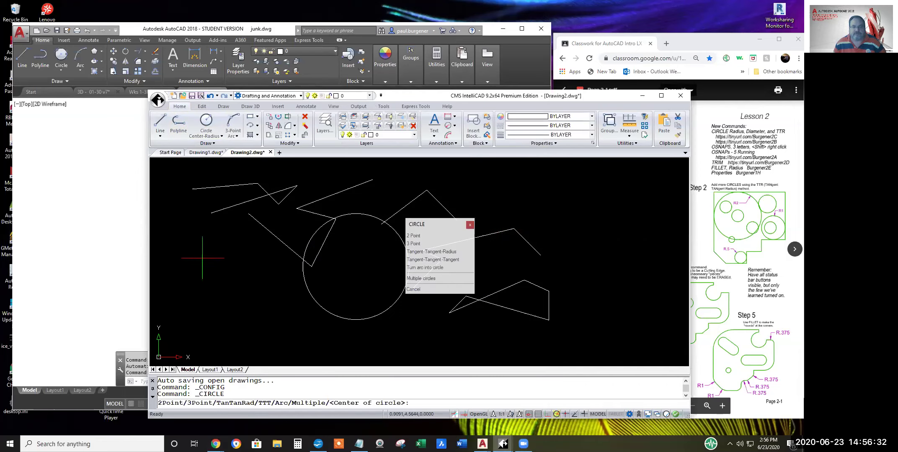
left_click(223, 317)
left_click(249, 322)
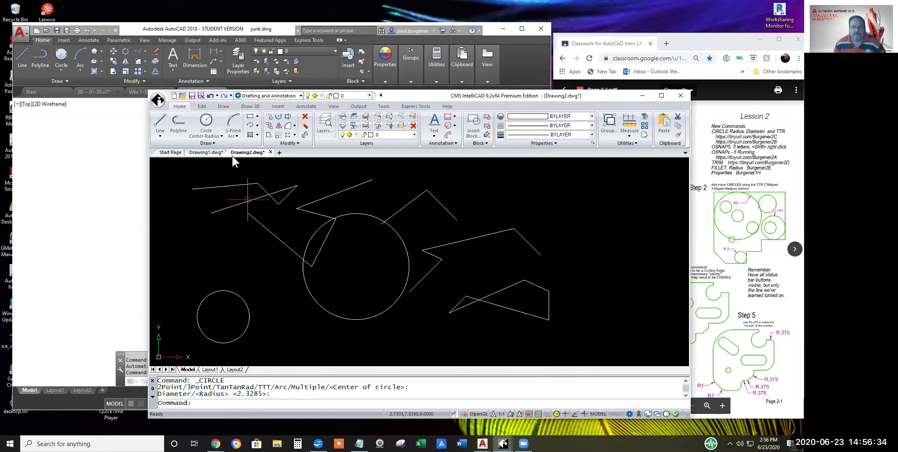
Draw lines with tangent snaps between the small and large circles, then select the extra line.
left_click(160, 122)
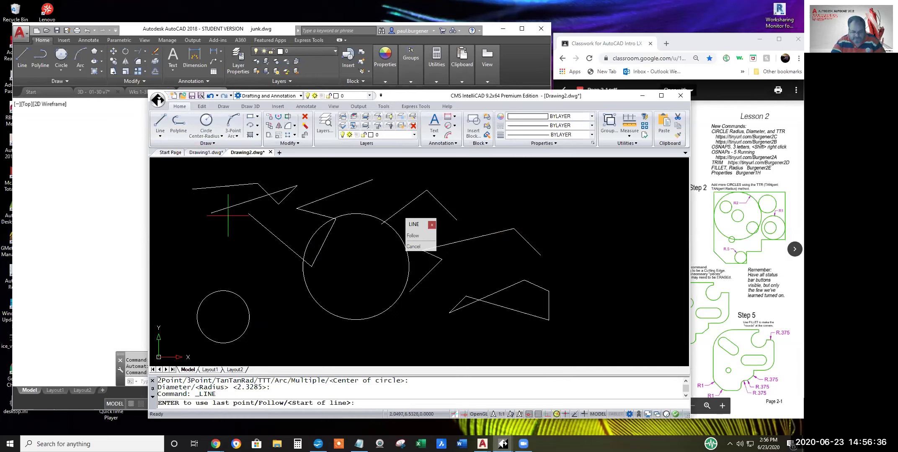
type("tan")
key("Return")
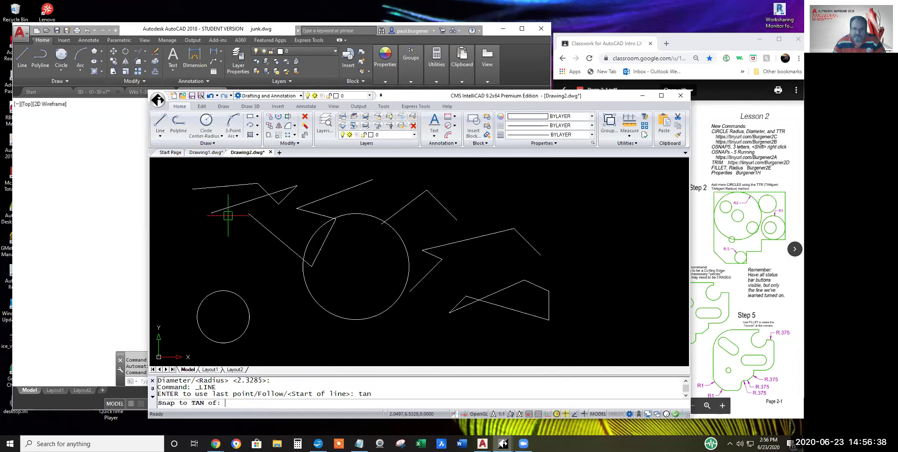
left_click(224, 291)
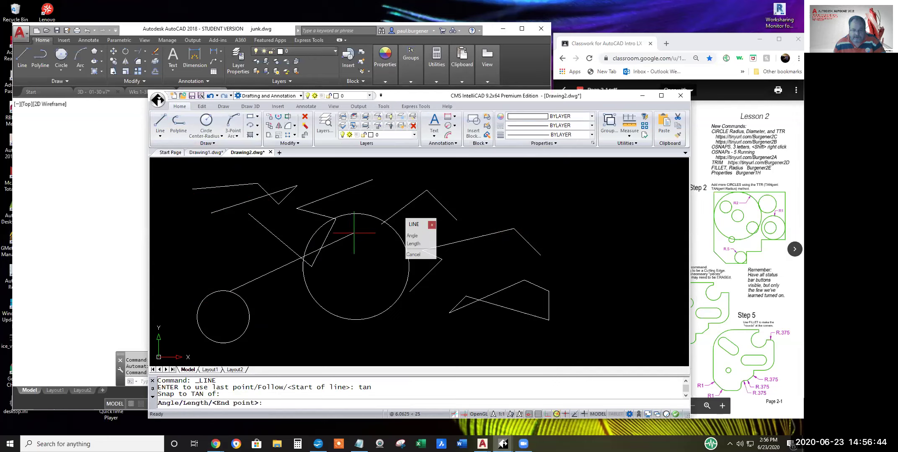
type("tan")
key("Return")
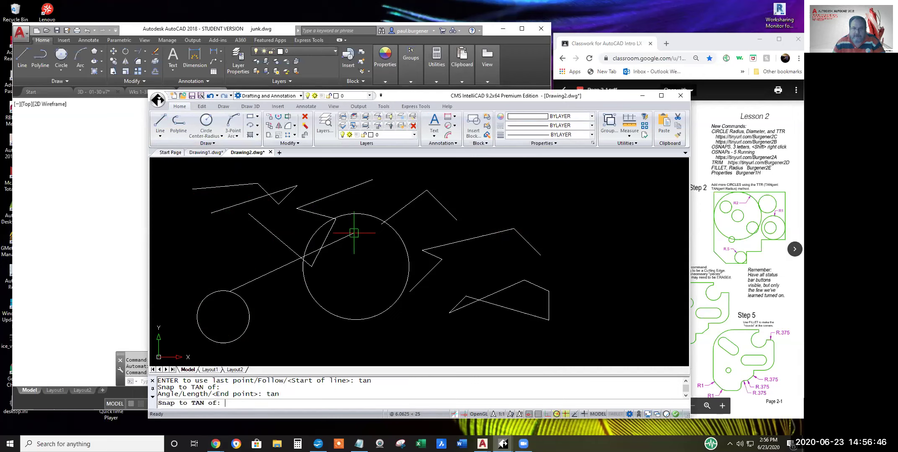
left_click(321, 228)
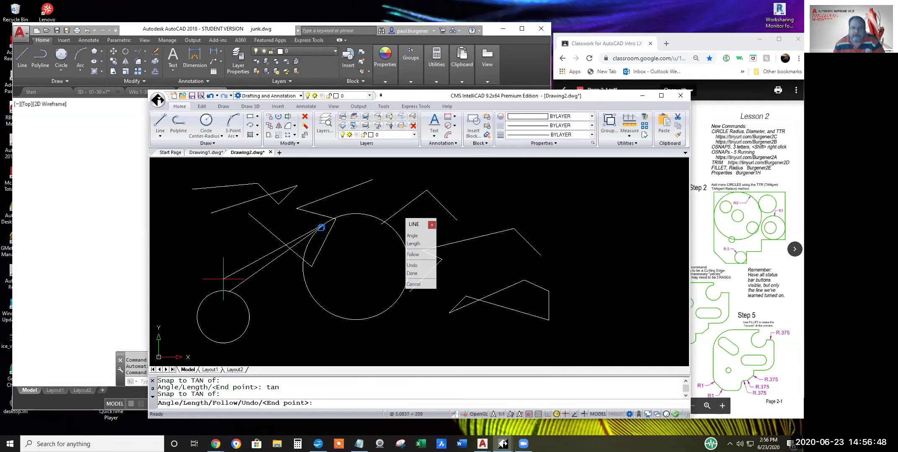
type("tan")
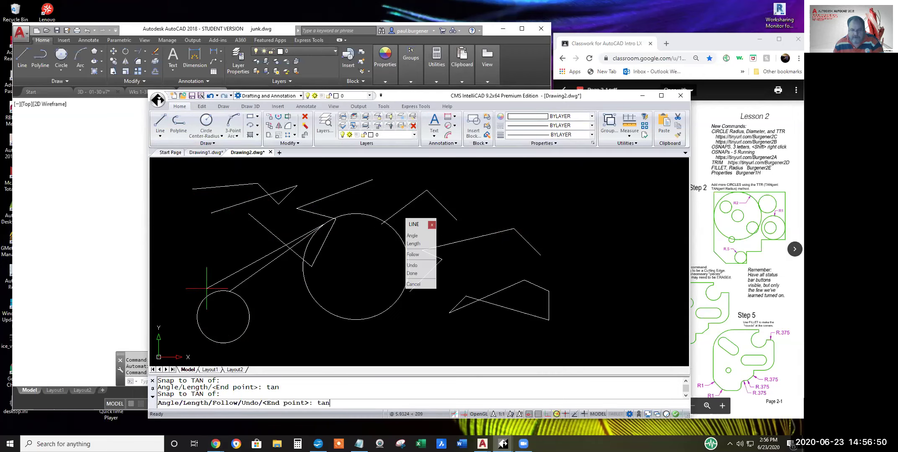
key("Return")
left_click(217, 292)
key("Return")
left_click(253, 273)
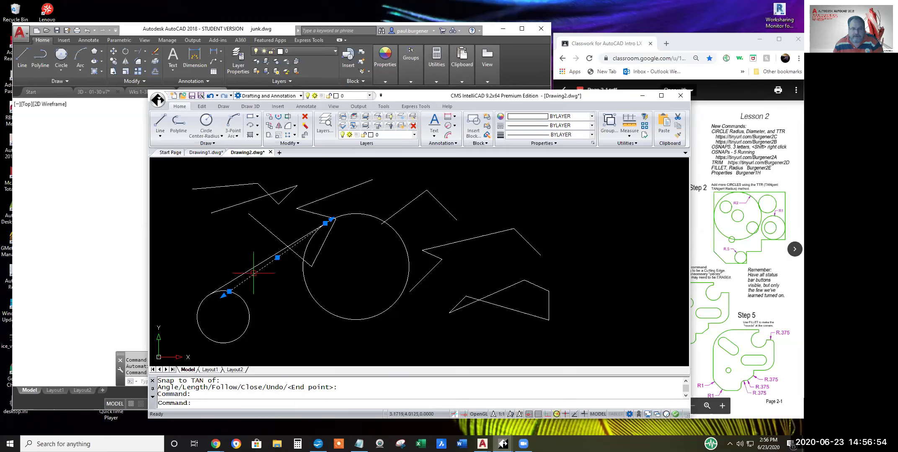
Erase the extra tangent line, clear all entity snap modes, and reopen the entity snap settings.
type("e")
key("Return")
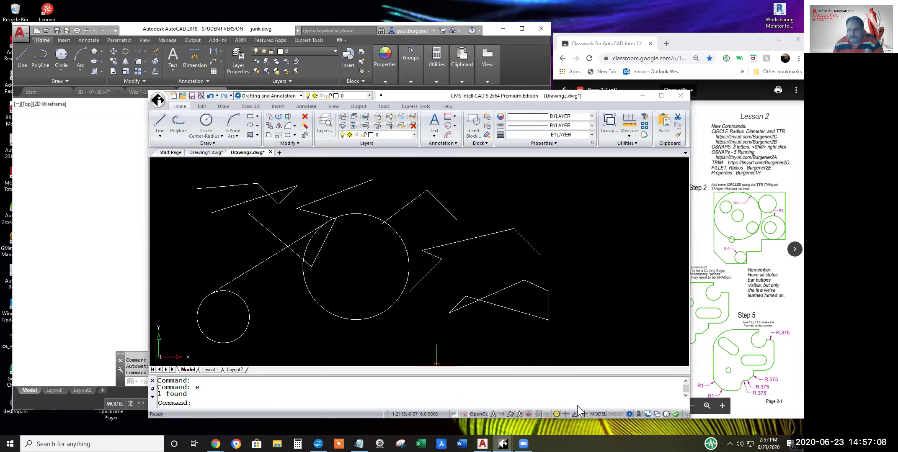
left_click(478, 306)
left_click(388, 285)
left_click(470, 341)
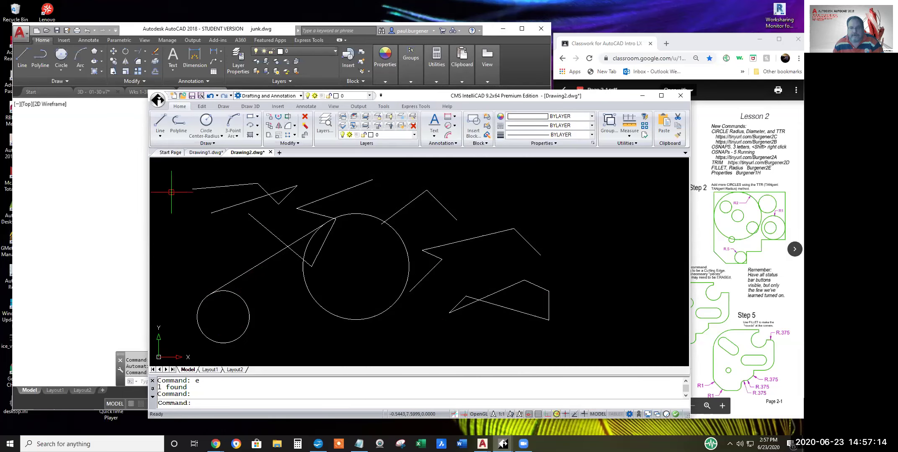
left_click(160, 122)
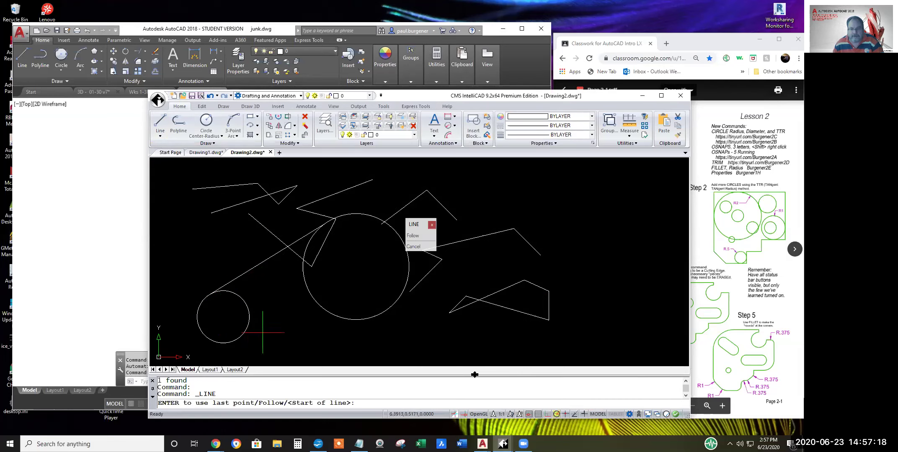
double_click(566, 414)
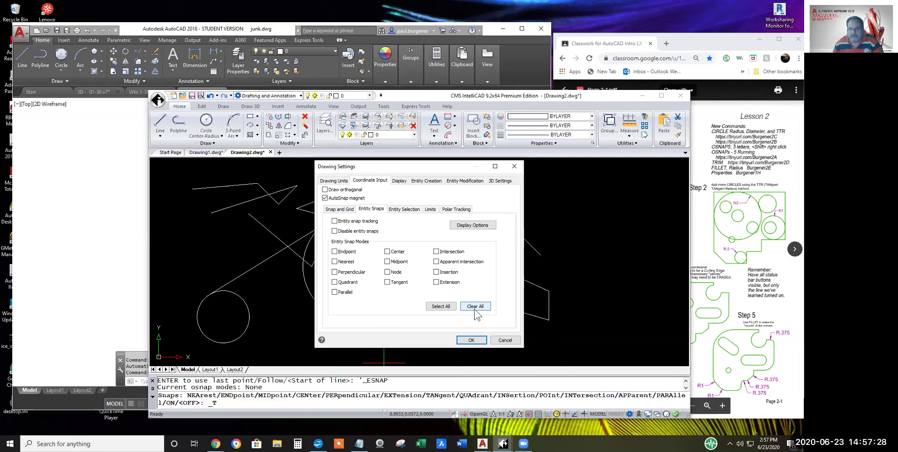
Cancel the pending line command, leaving the entity snap settings unchanged.
left_click(469, 340)
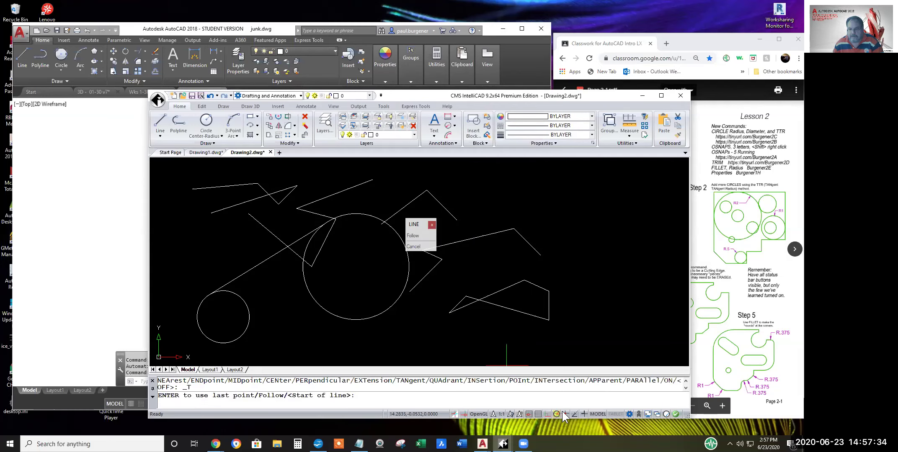
left_click(565, 415)
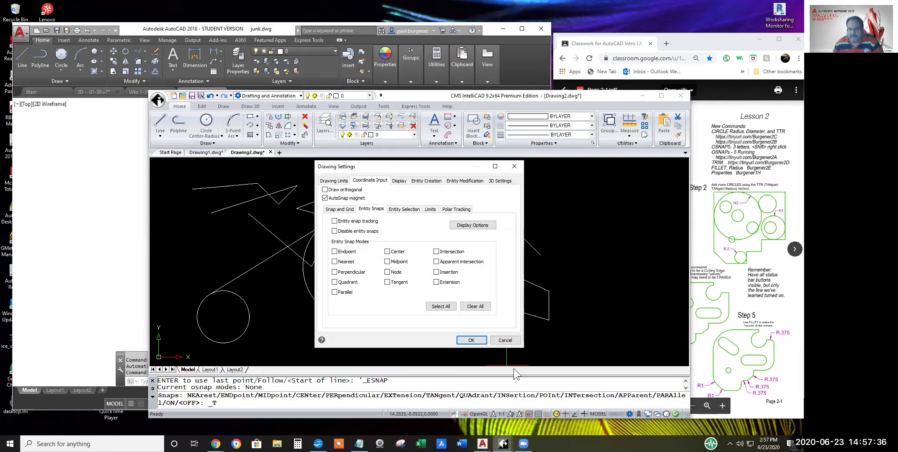
left_click(476, 342)
key("Escape")
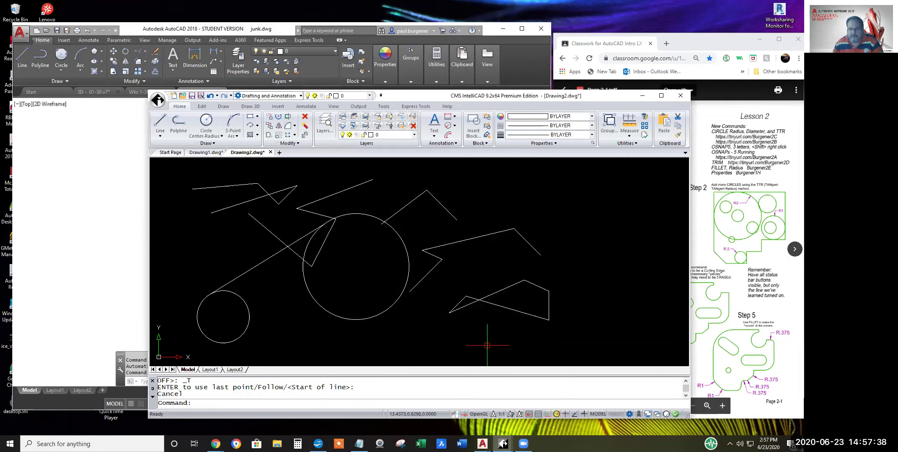
key("Escape")
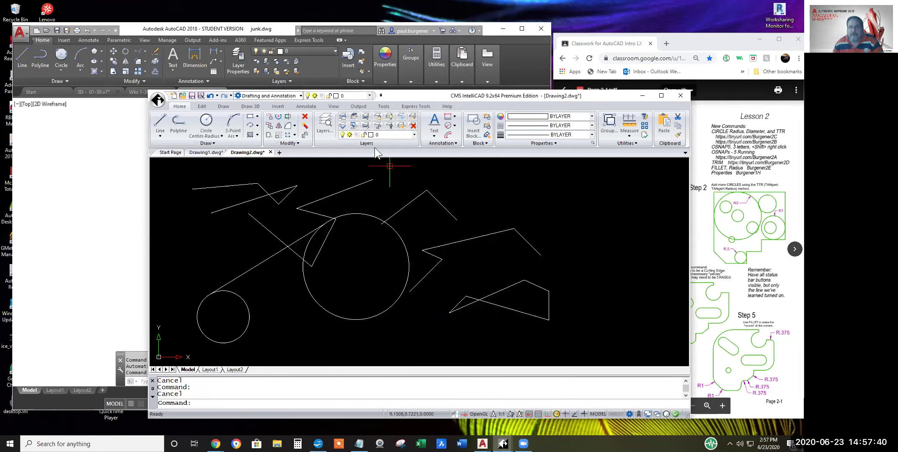
left_click(565, 415)
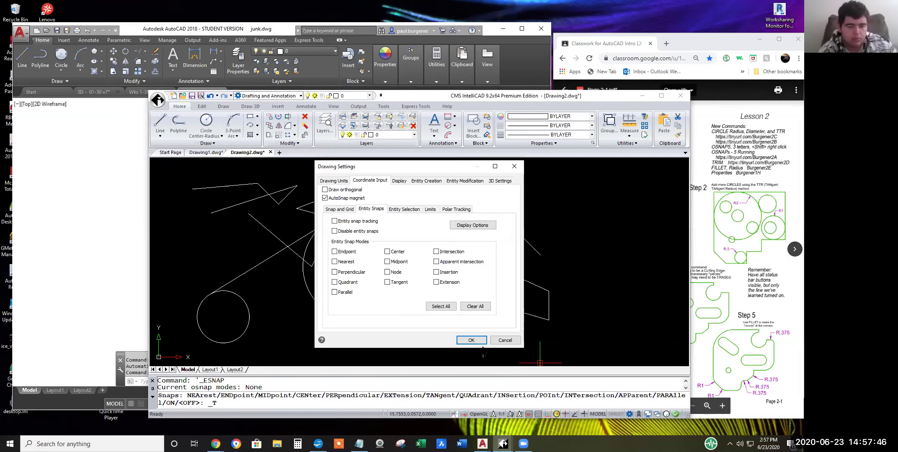
left_click(505, 338)
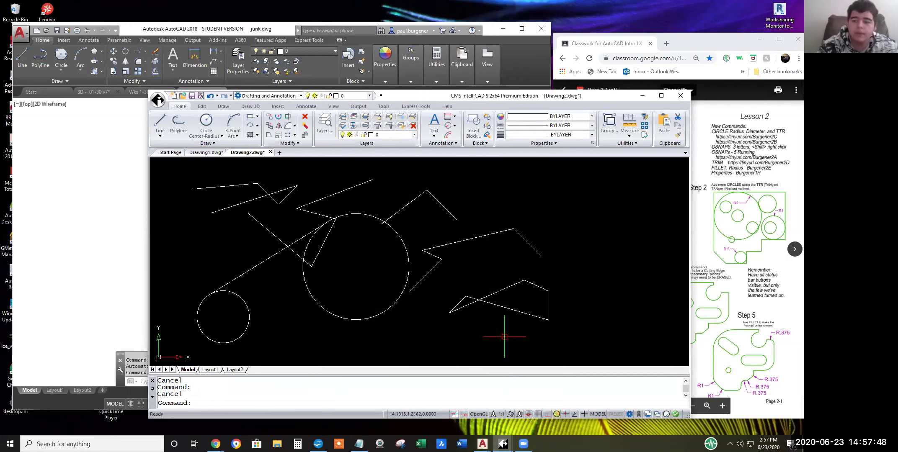
left_click(566, 413)
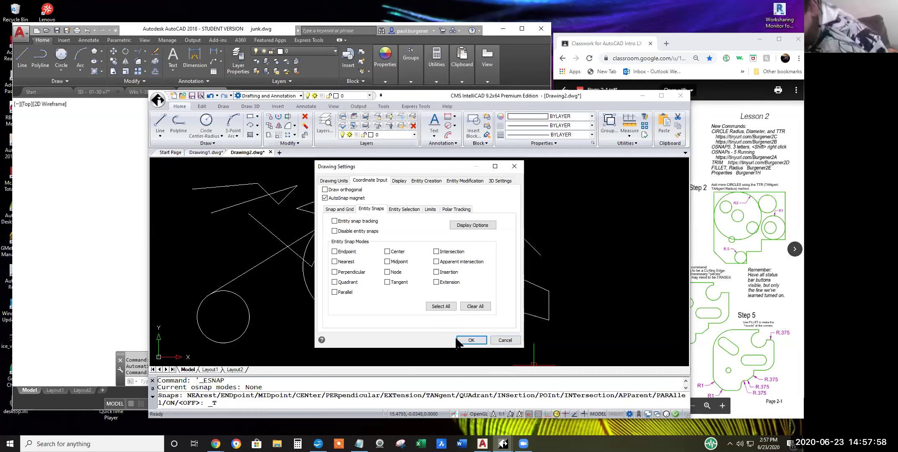
left_click(505, 340)
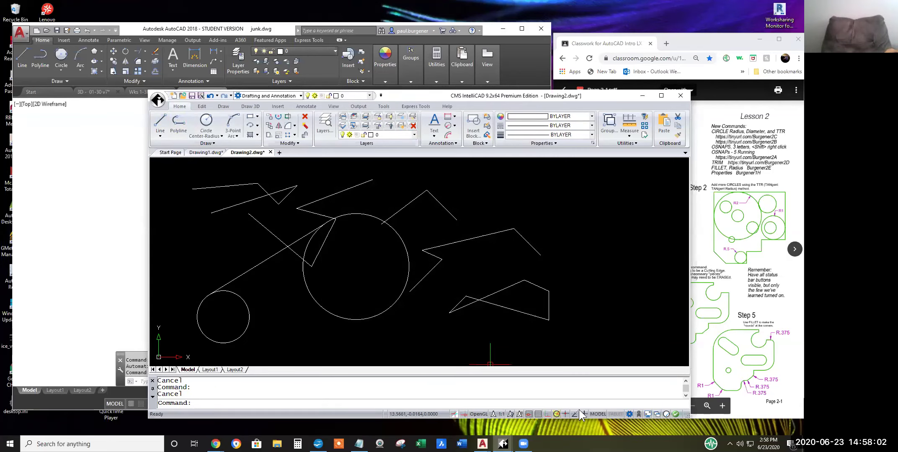
left_click(565, 414)
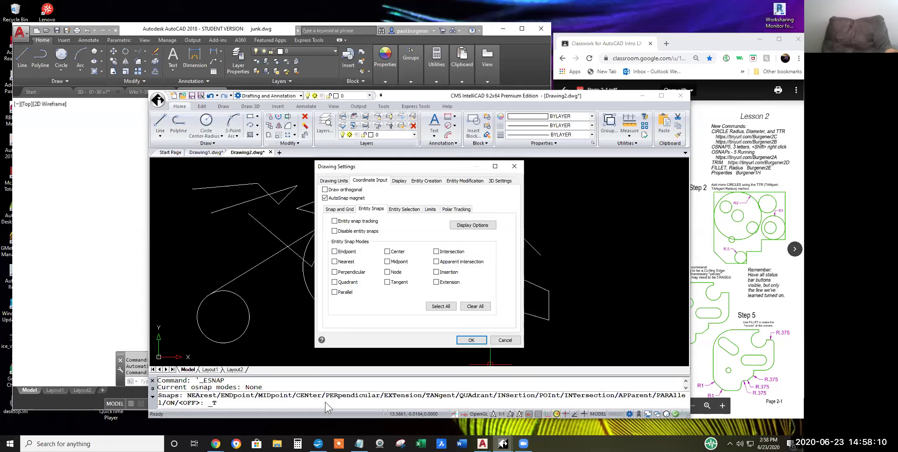
left_click(506, 340)
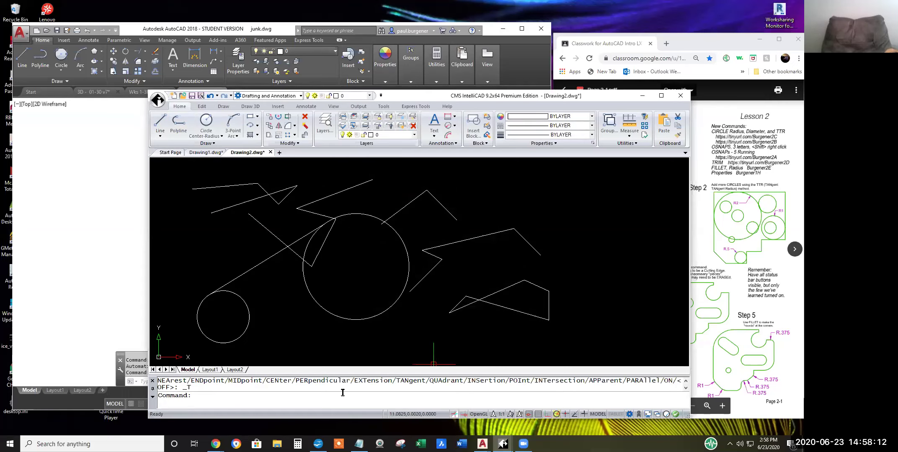
Turn entity snapping on and enable Endpoint, Center, Intersection, Quadrant and Midpoint snaps.
right_click(335, 393, "shift")
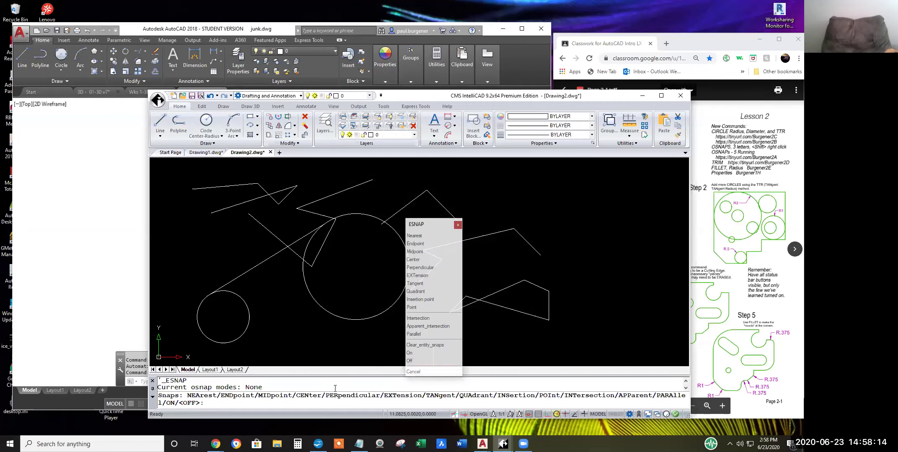
type("on")
key("Return")
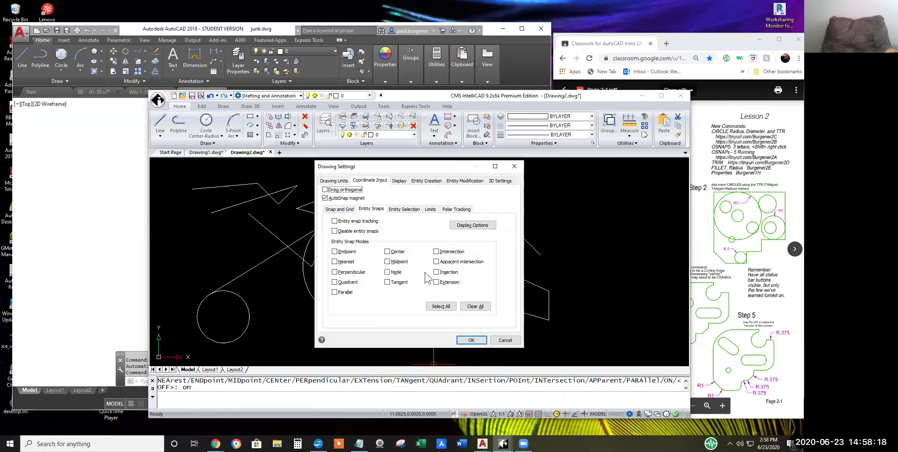
left_click(335, 251)
left_click(387, 252)
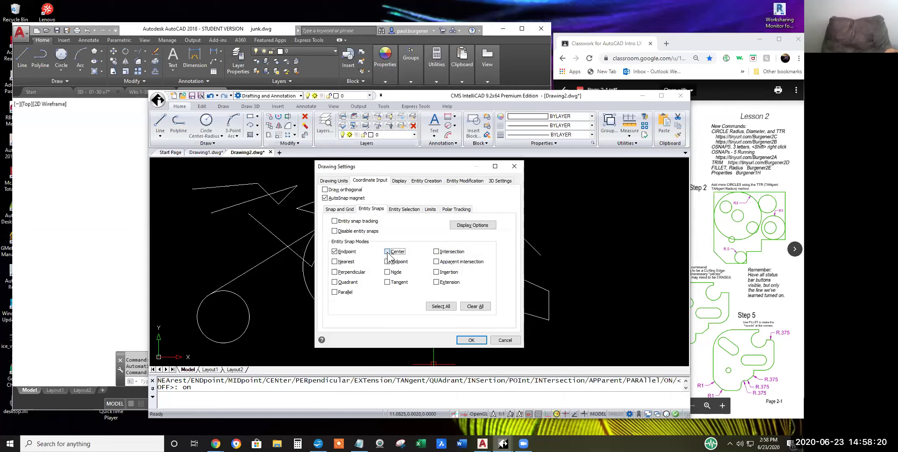
left_click(439, 253)
left_click(335, 282)
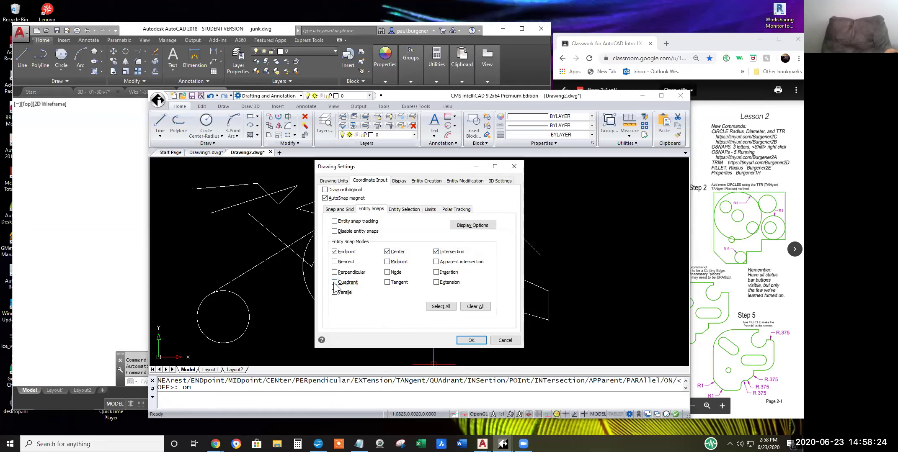
left_click(387, 263)
Apply the snap settings and draw tangent lines along the bottoms of the small and big circles.
left_click(471, 340)
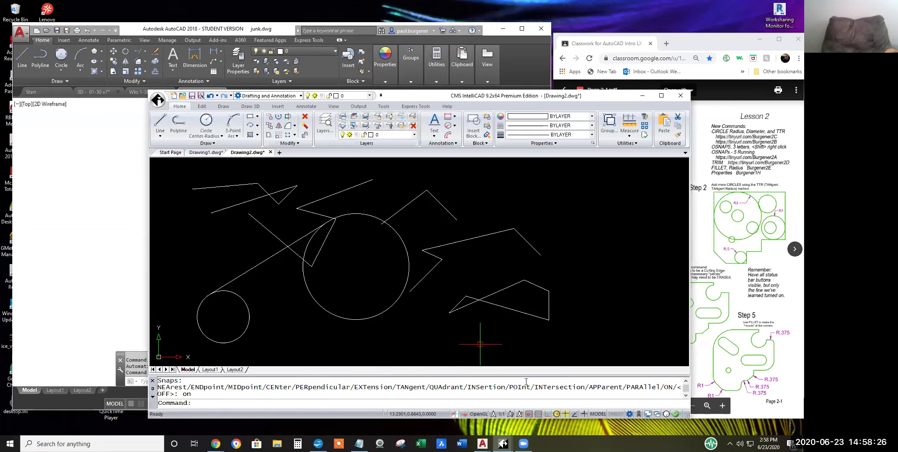
left_click(160, 122)
type("t")
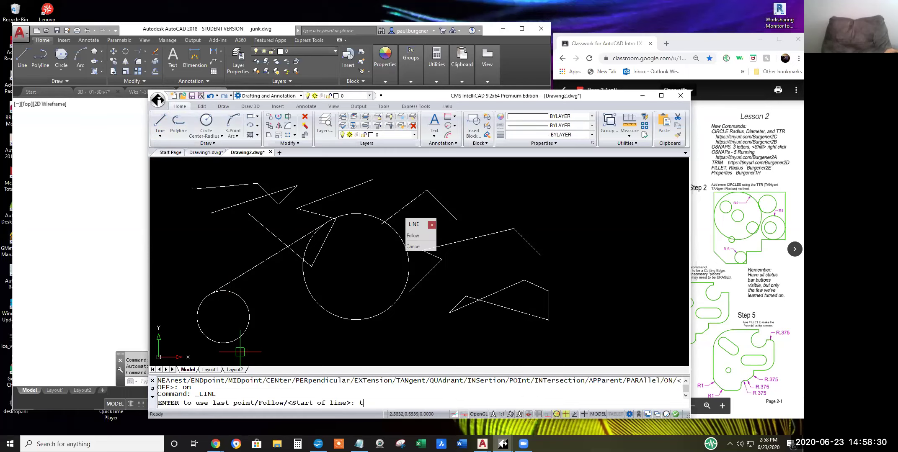
type("an")
key("Return")
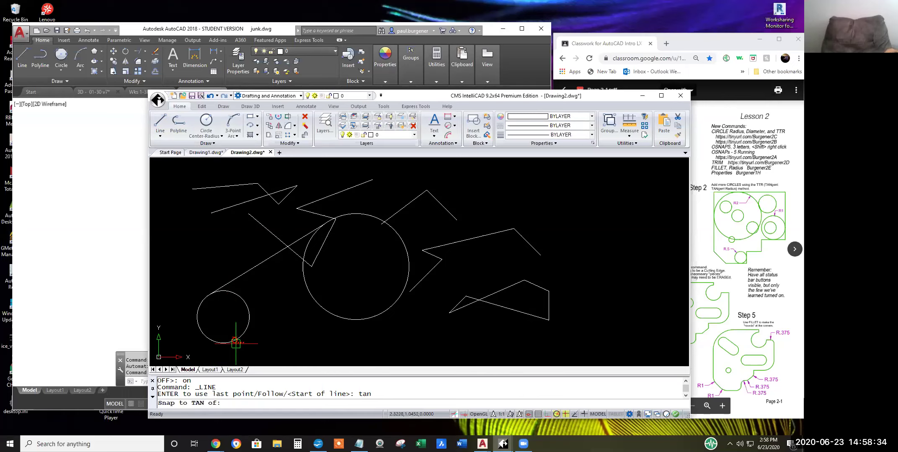
left_click(219, 346)
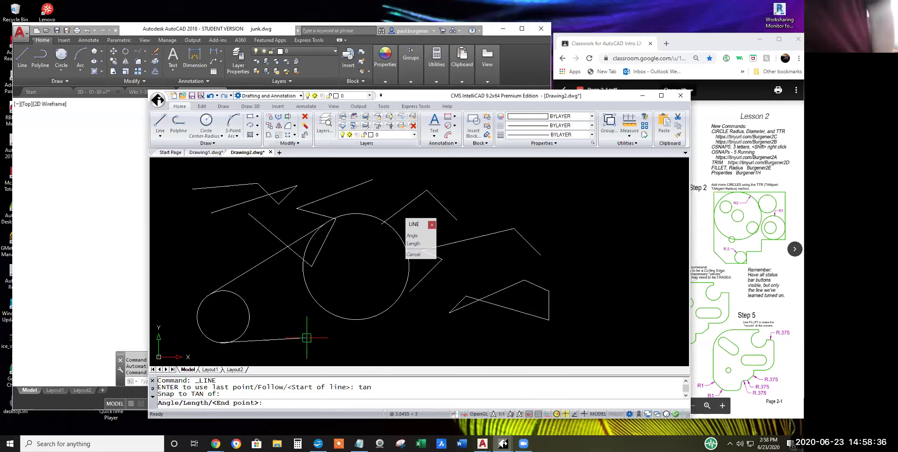
type("tan")
key("Return")
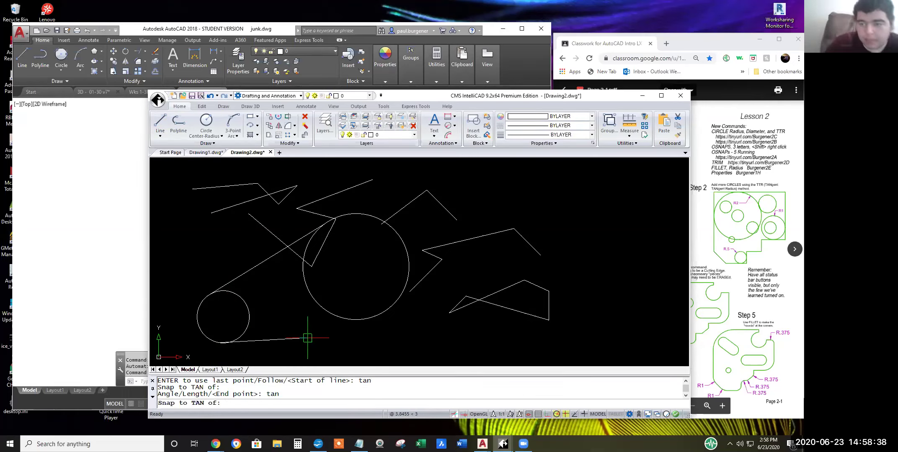
left_click(386, 313)
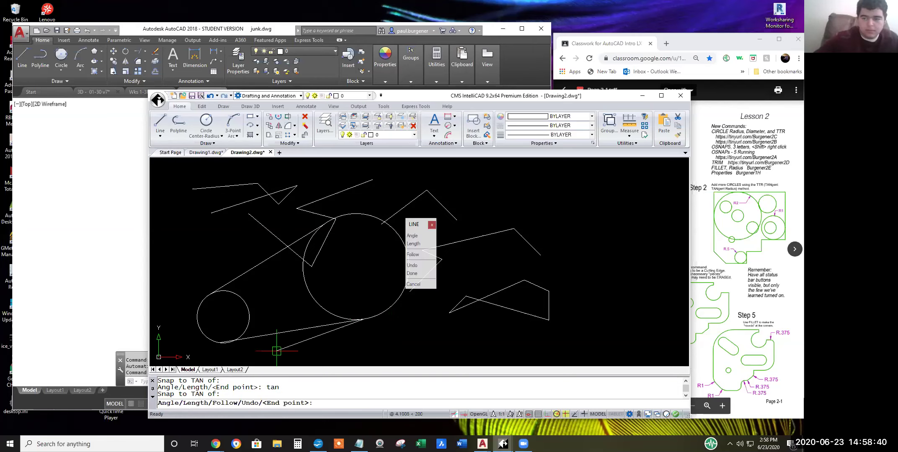
type("tan")
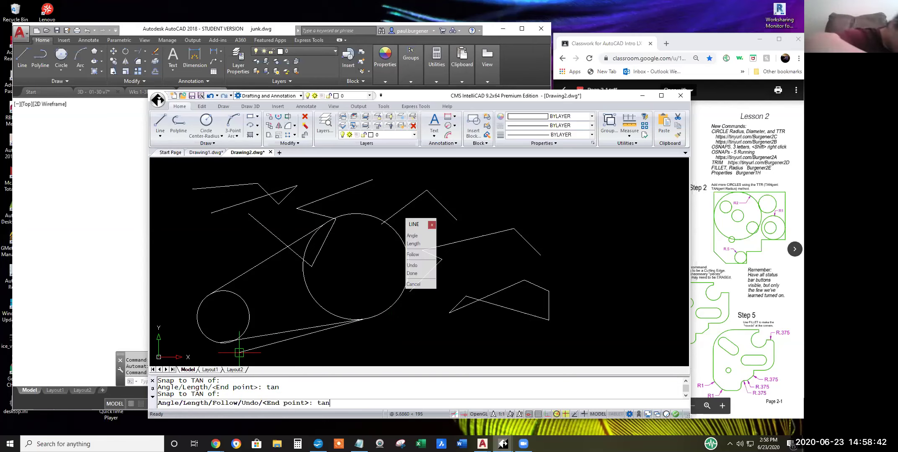
key("Return")
scroll(239, 353, "up", 5)
left_click(252, 301)
key("Return")
Erase the extra lower tangent line.
left_click(267, 305)
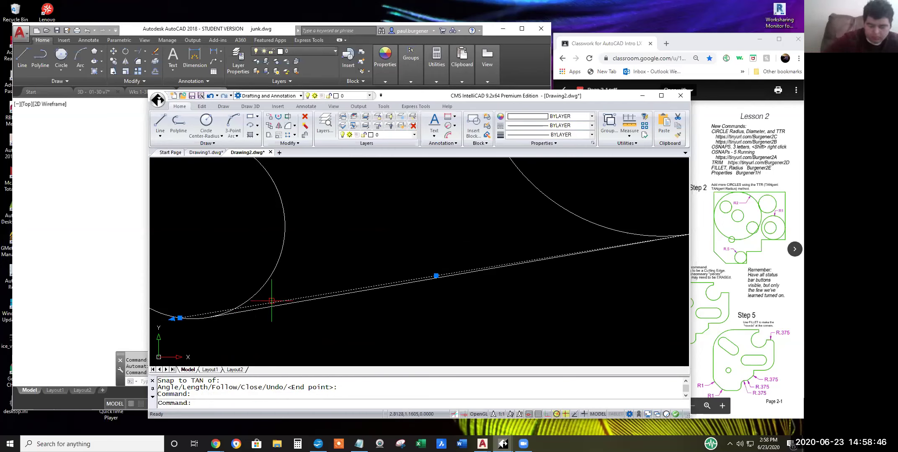
type("e")
key("Return")
scroll(281, 322, "down", 6)
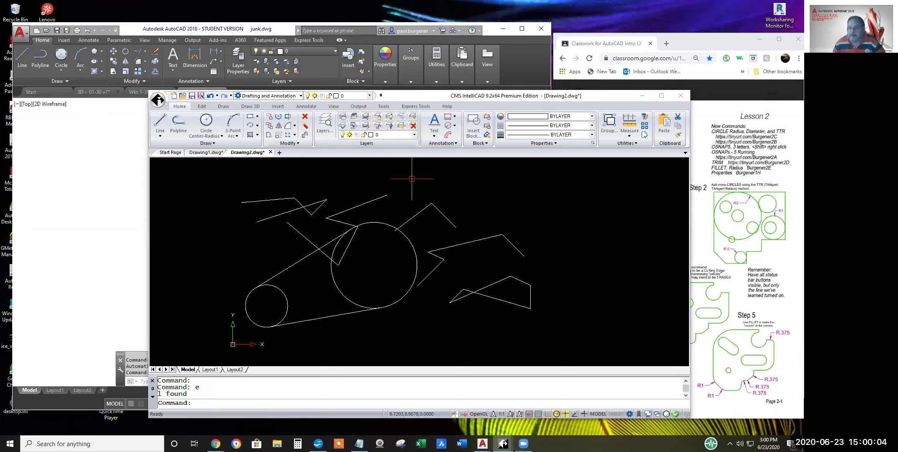
mouse_move(693, 89)
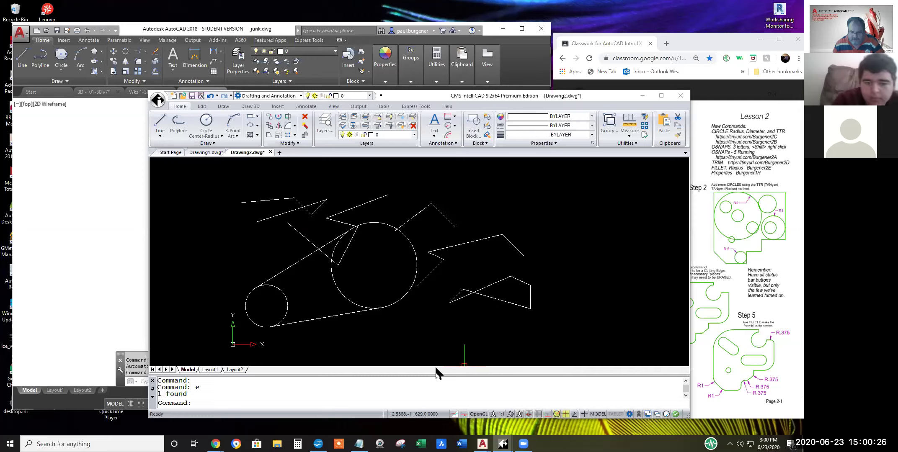
mouse_move(791, 200)
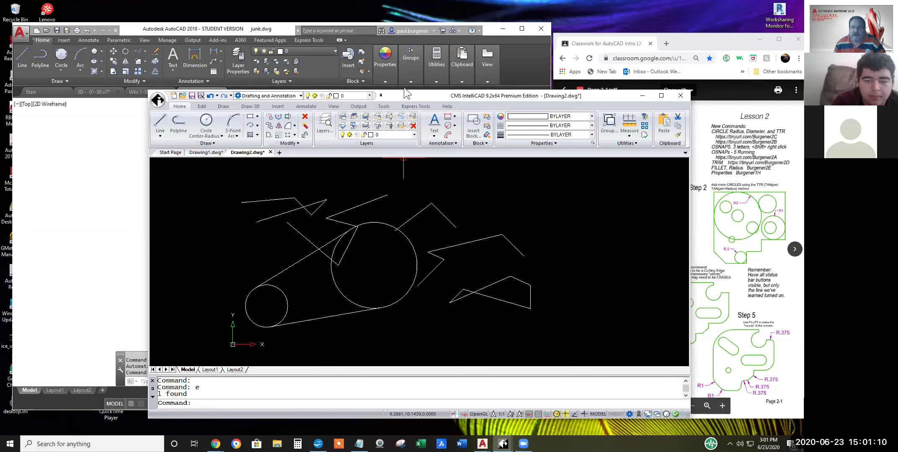
Move the IntelliCAD window up and to the left, then nudge it slightly back.
left_click_drag(410, 93, 395, 75)
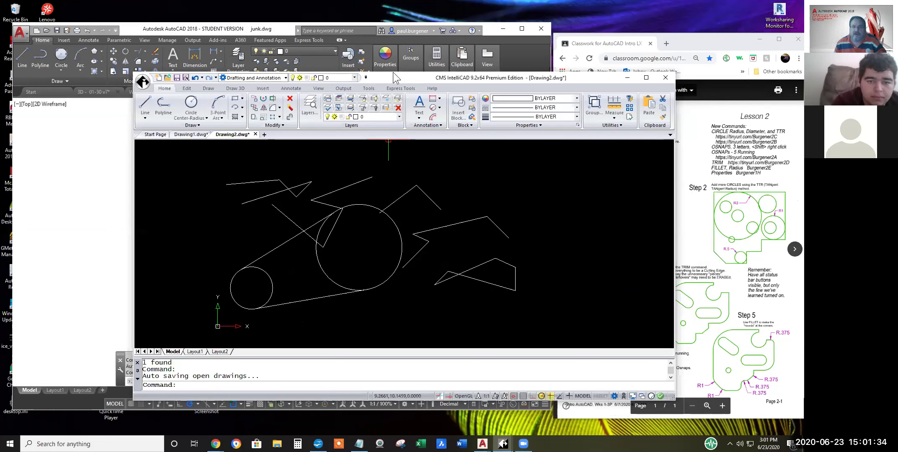
left_click_drag(393, 73, 370, 66)
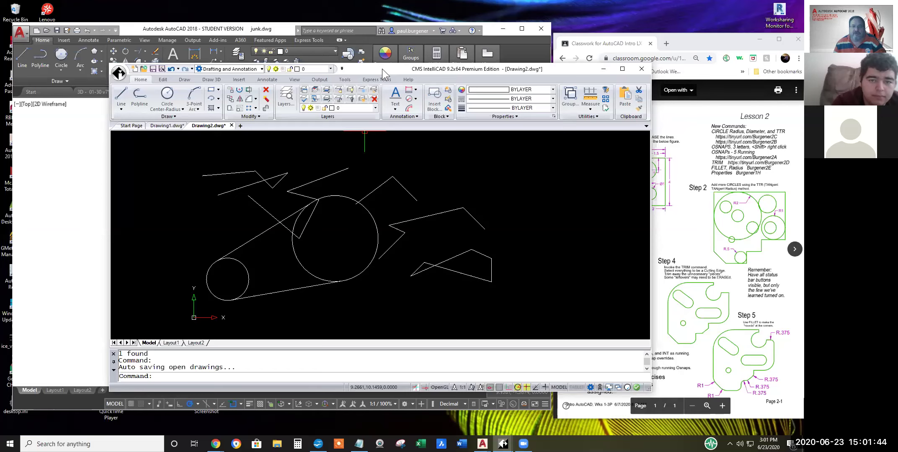
left_click_drag(382, 69, 386, 72)
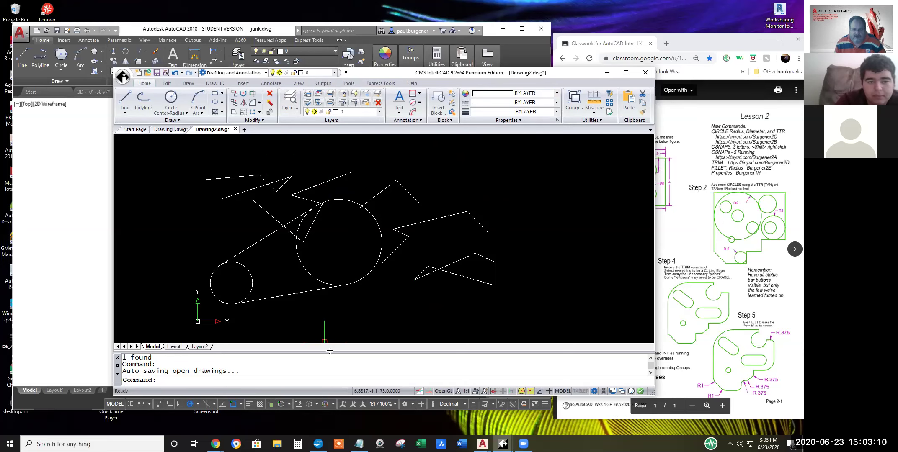
Bring the Zoom browser window forward and move it down and left.
left_click(215, 444)
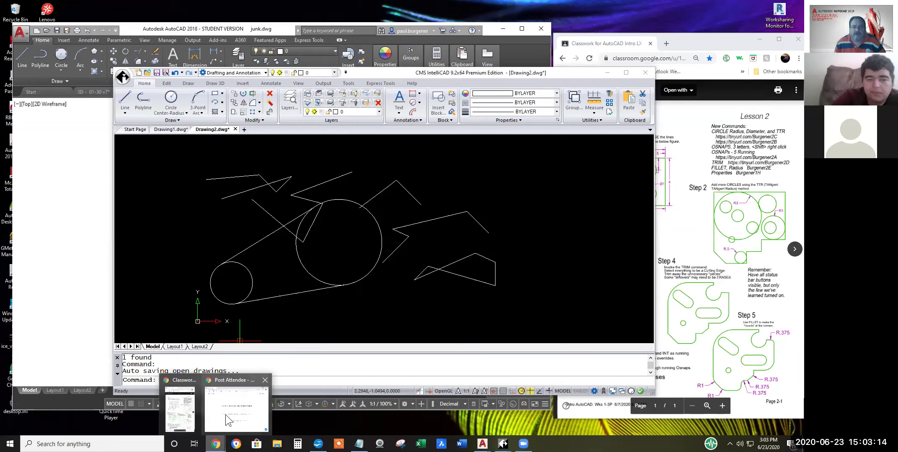
left_click(226, 412)
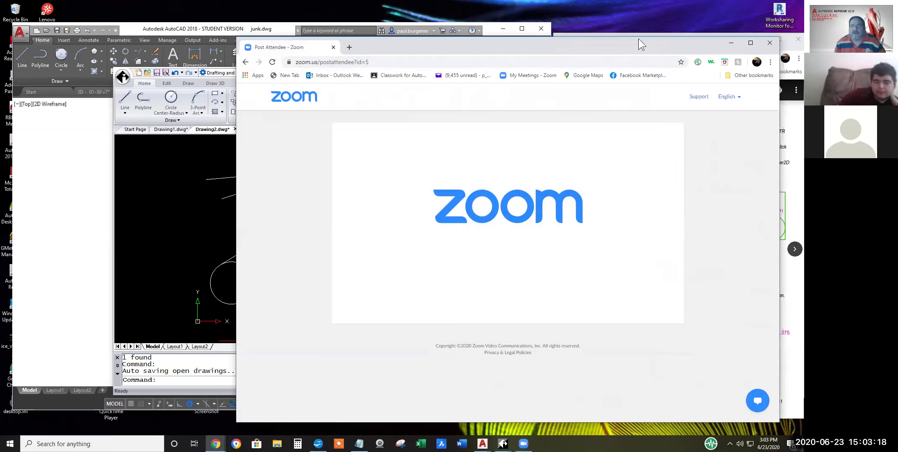
left_click_drag(630, 48, 483, 103)
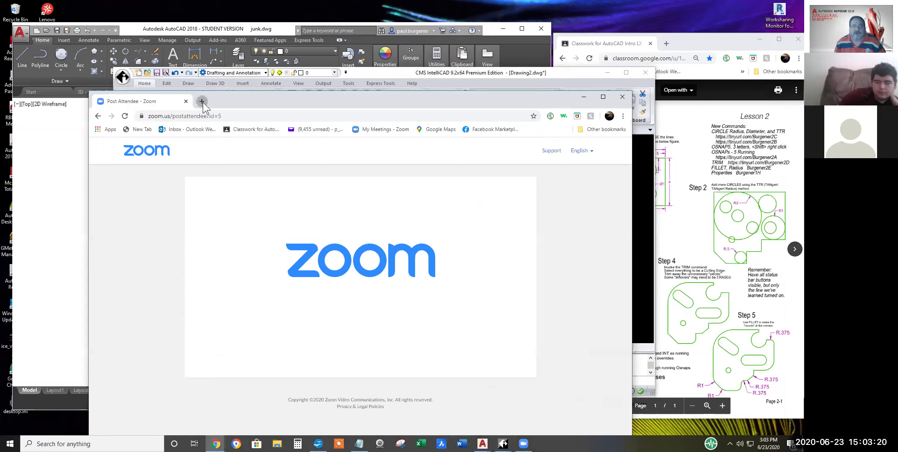
Open a new tab and go to autodesk.com.
left_click(202, 101)
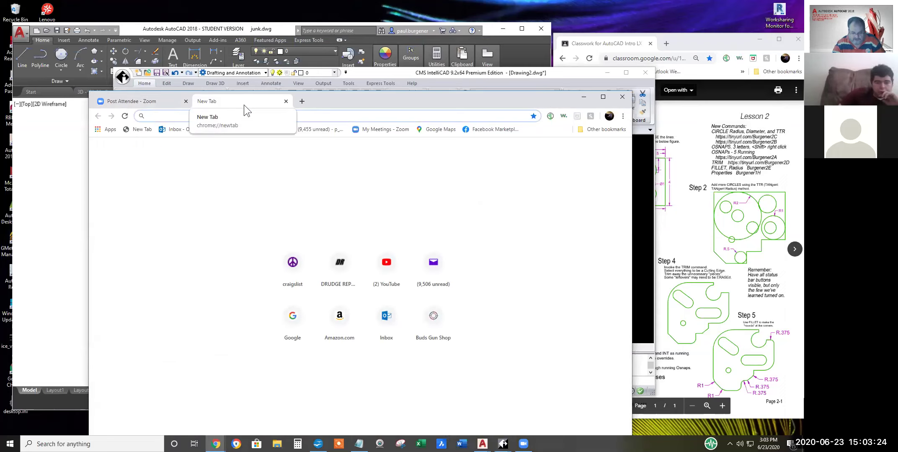
type("auto")
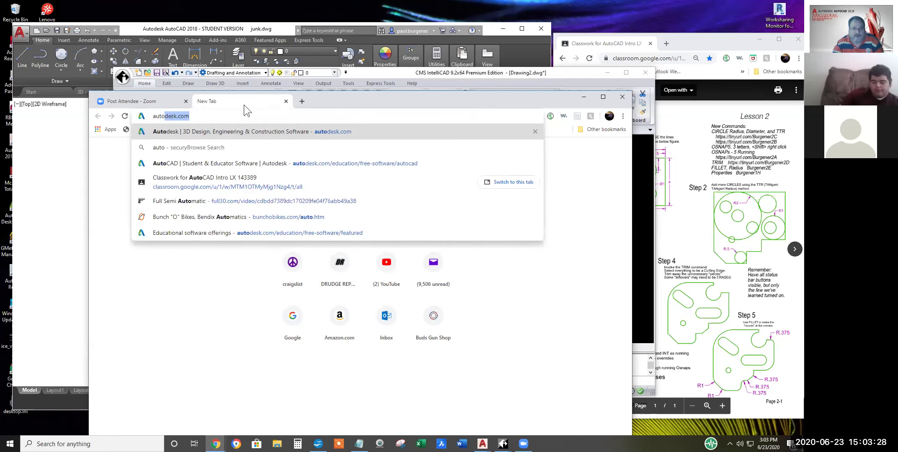
key("Return")
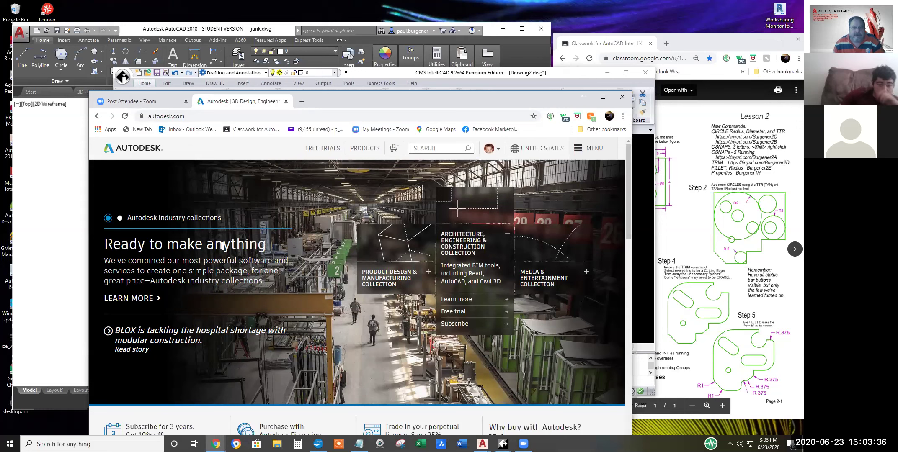
left_click(185, 116)
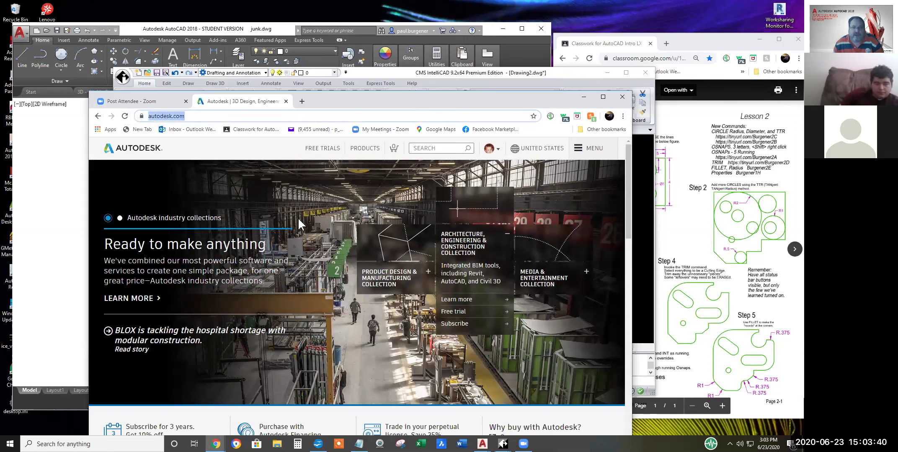
left_click(329, 151)
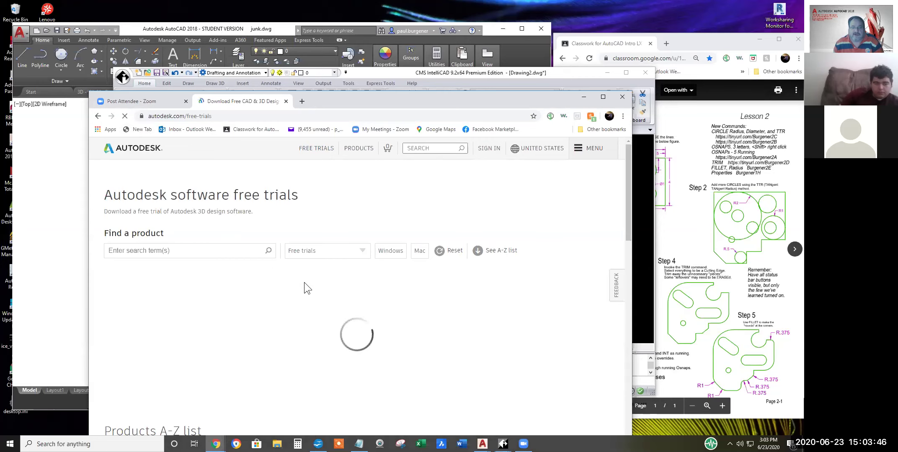
scroll(304, 281, "down", 1)
scroll(303, 282, "down", 3)
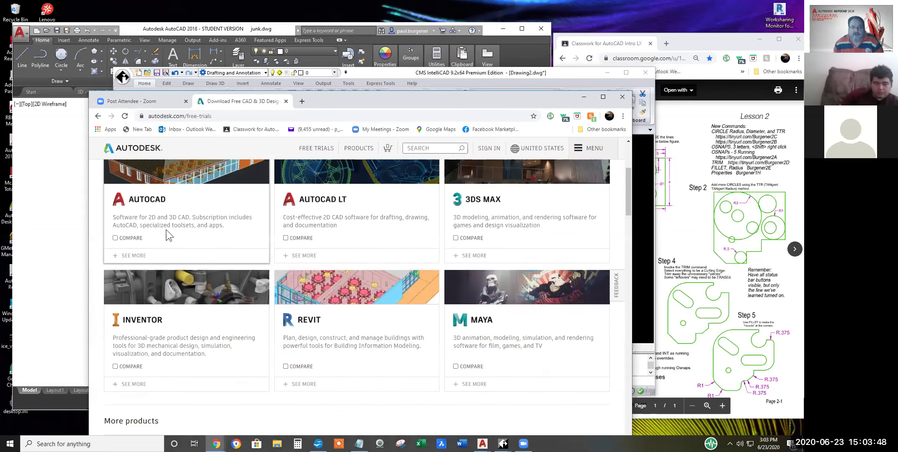
scroll(167, 231, "up", 1)
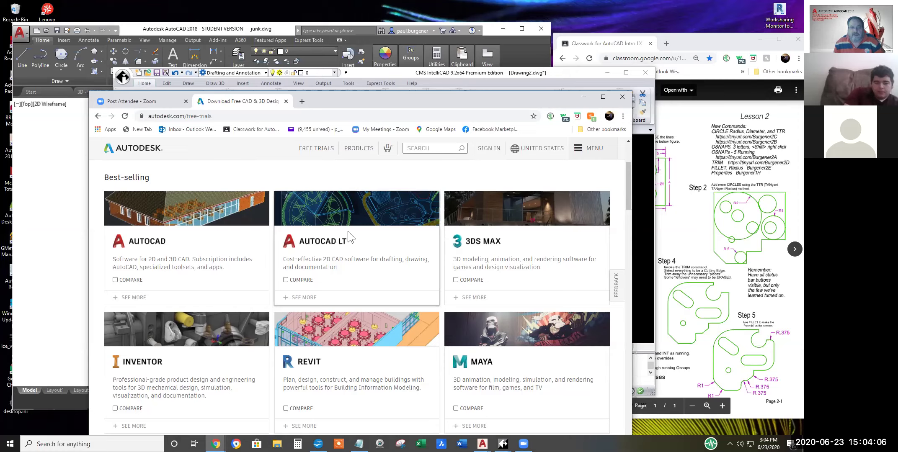
scroll(348, 229, "up", 3)
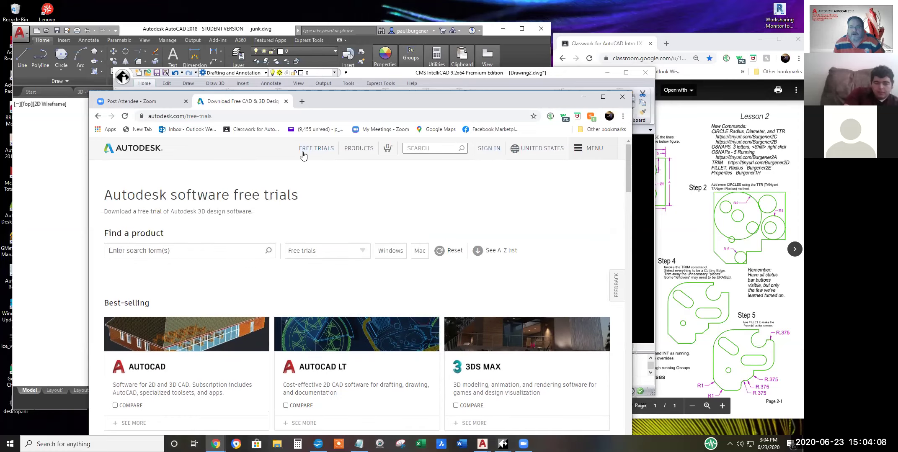
left_click(360, 152)
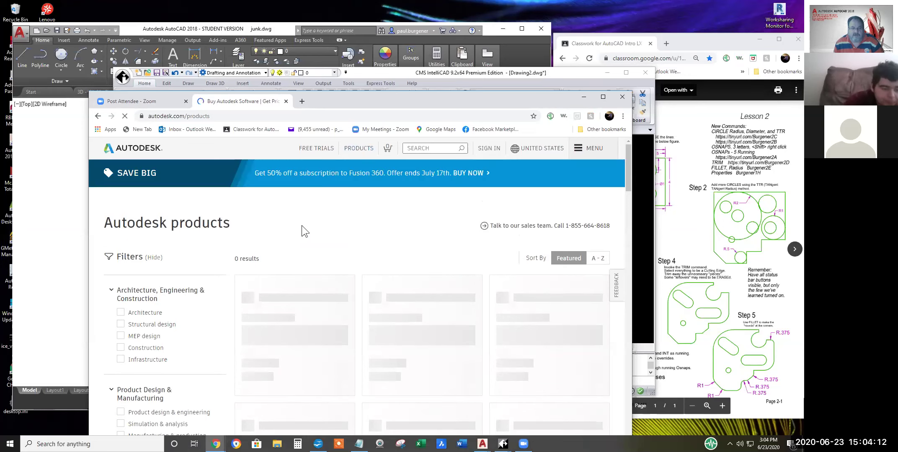
mouse_move(271, 312)
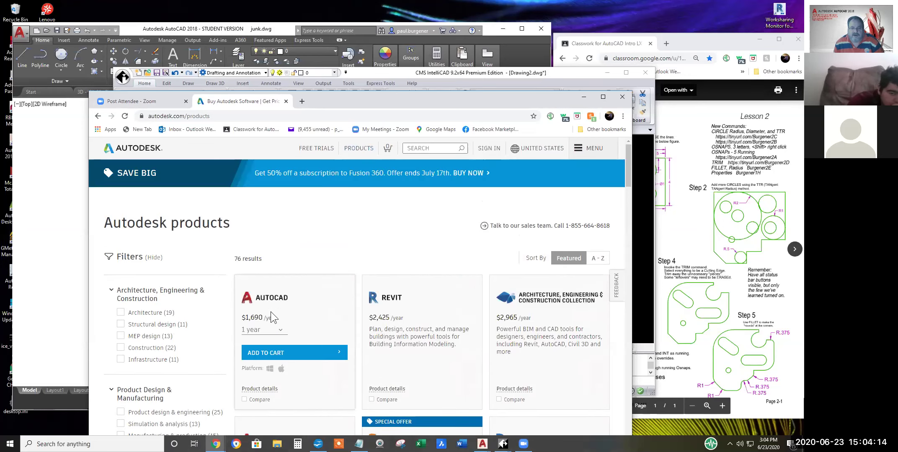
left_click_drag(261, 318, 241, 318)
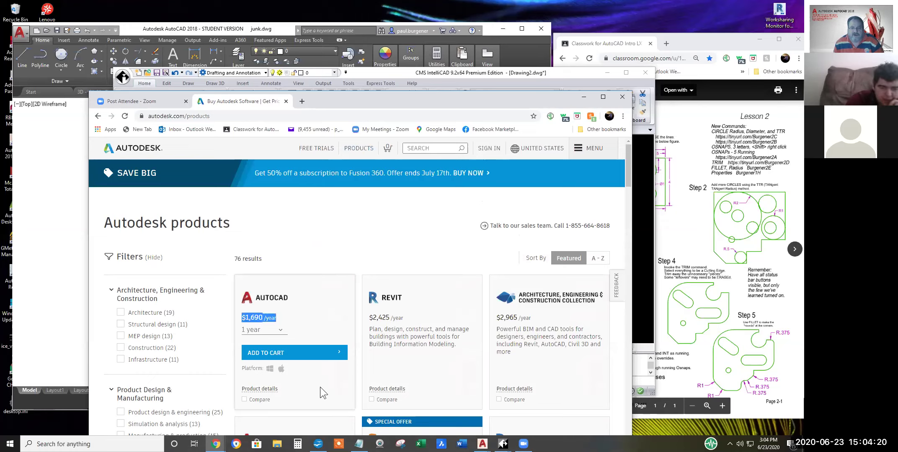
scroll(320, 387, "down", 4)
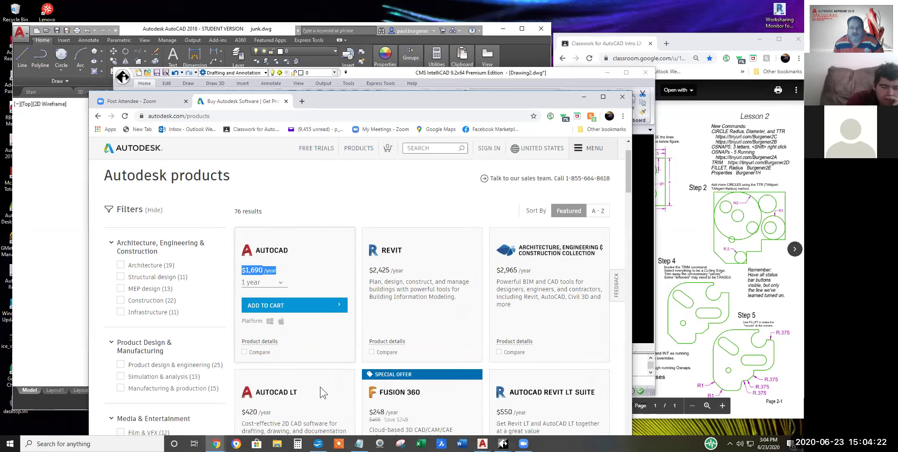
scroll(320, 389, "up", 3)
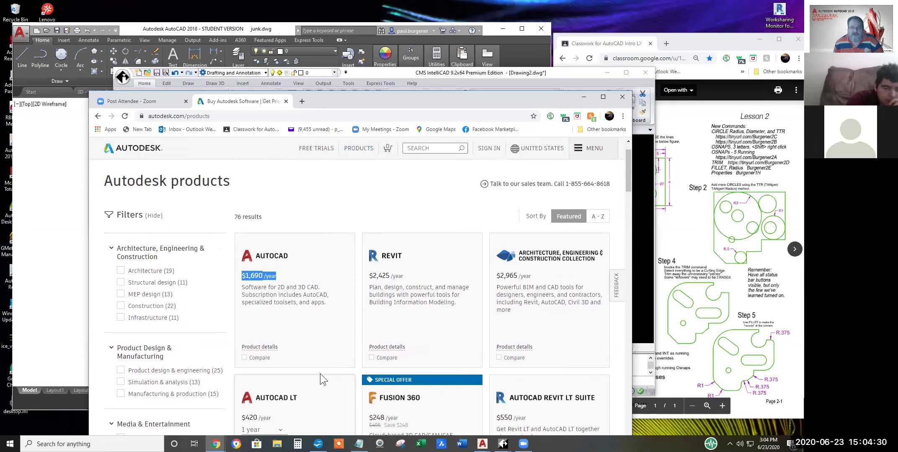
mouse_move(318, 368)
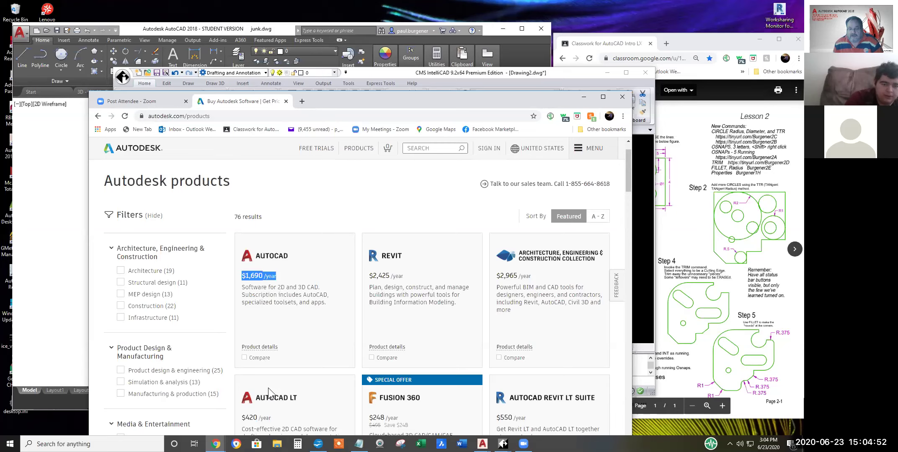
left_click(281, 372)
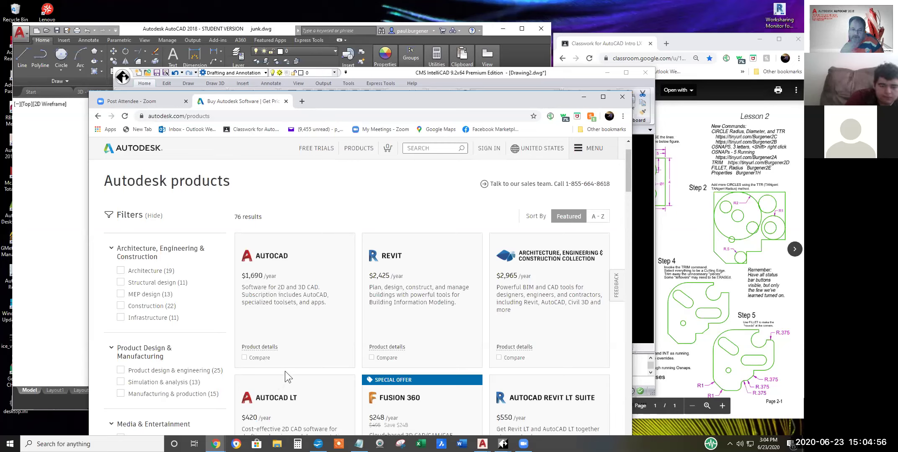
scroll(275, 377, "down", 4)
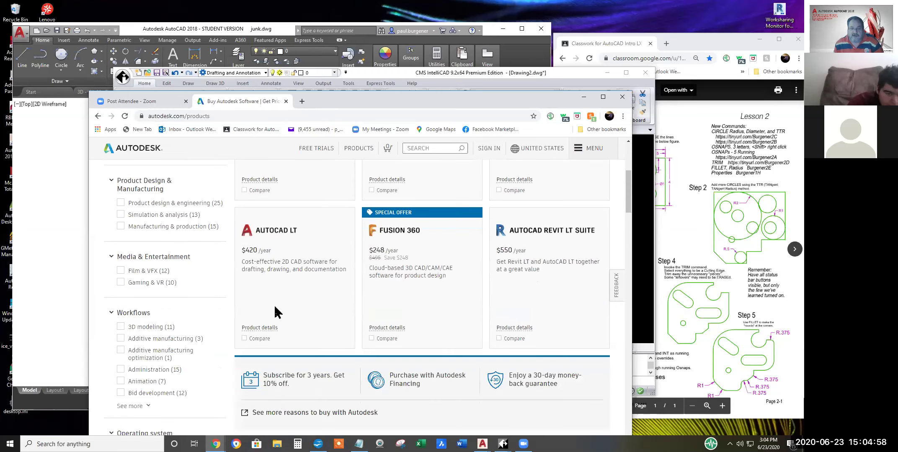
left_click_drag(271, 251, 236, 248)
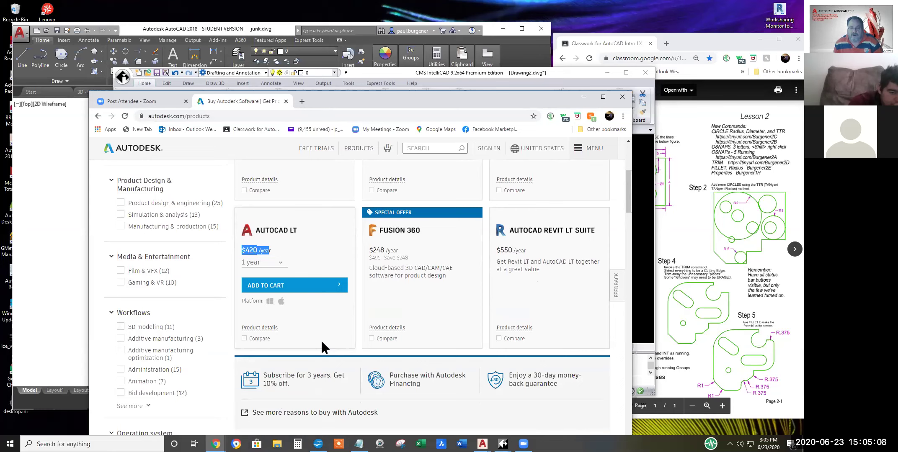
scroll(321, 343, "up", 2)
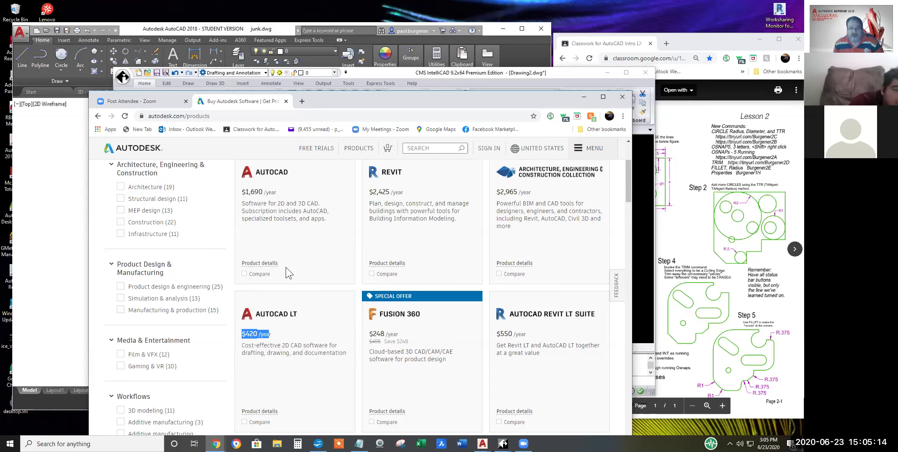
mouse_move(286, 264)
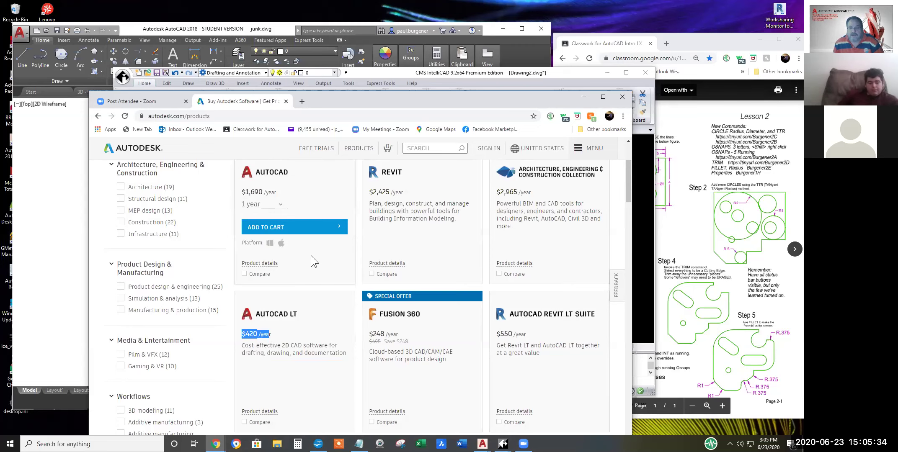
scroll(312, 260, "up", 2)
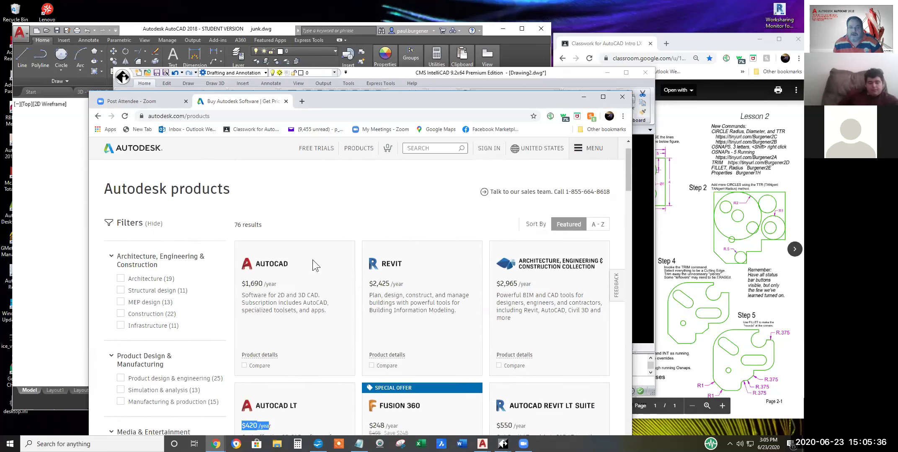
scroll(313, 261, "down", 2)
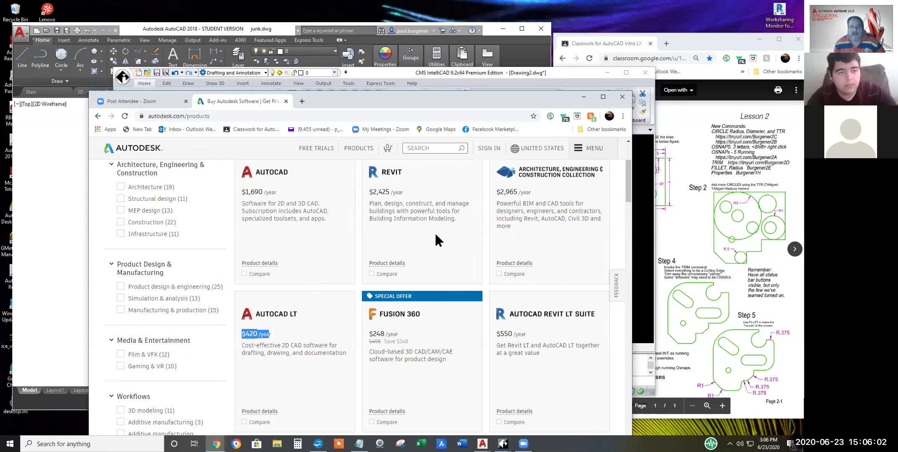
scroll(343, 266, "up", 1)
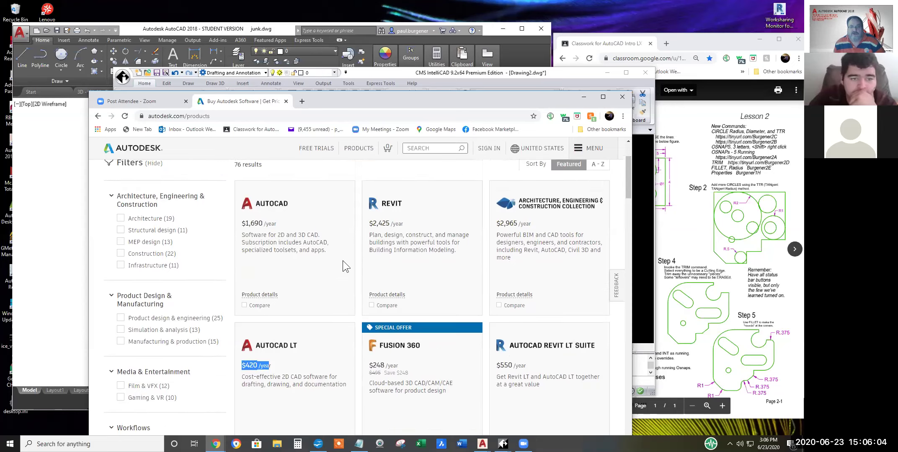
scroll(343, 262, "up", 3)
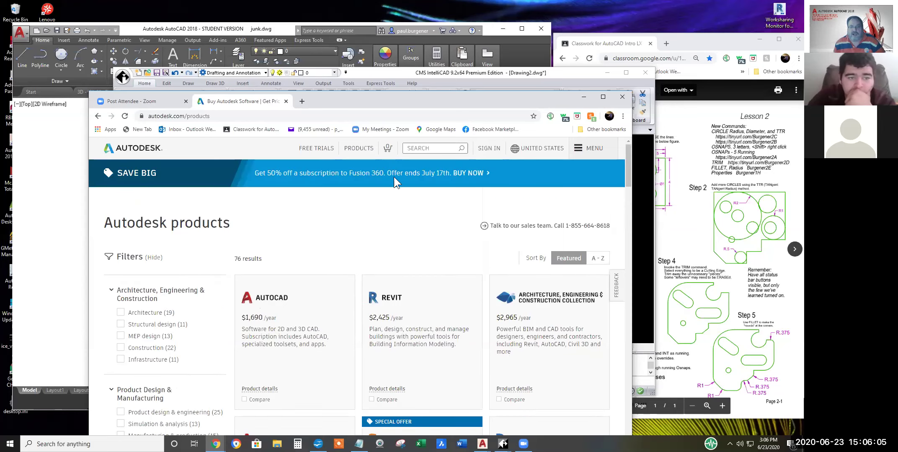
Choose Sign In from the Autodesk Account menu in the header.
left_click(487, 151)
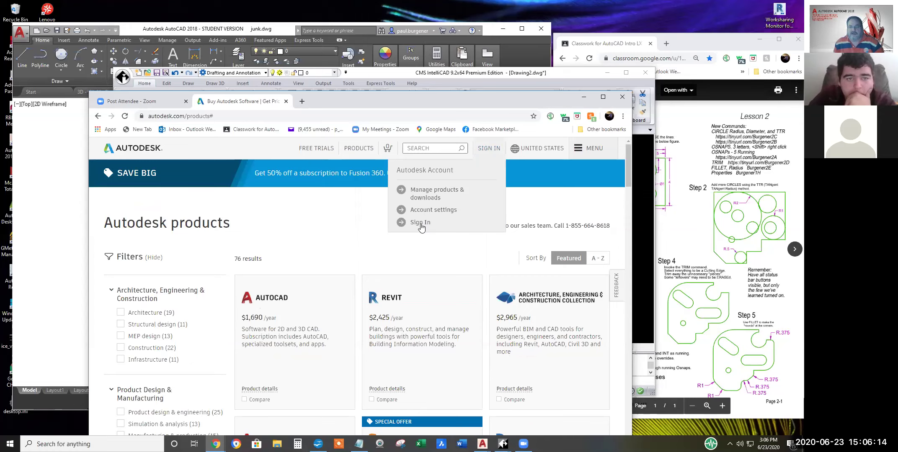
left_click_drag(421, 226, 420, 233)
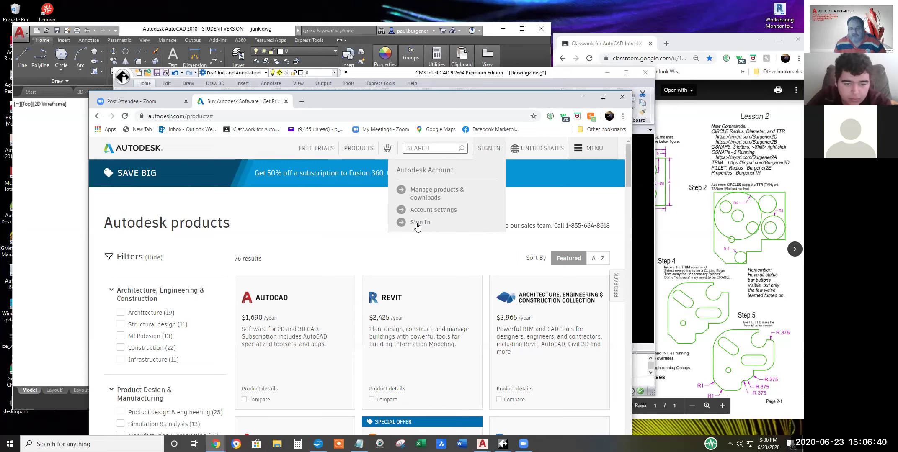
left_click(417, 225)
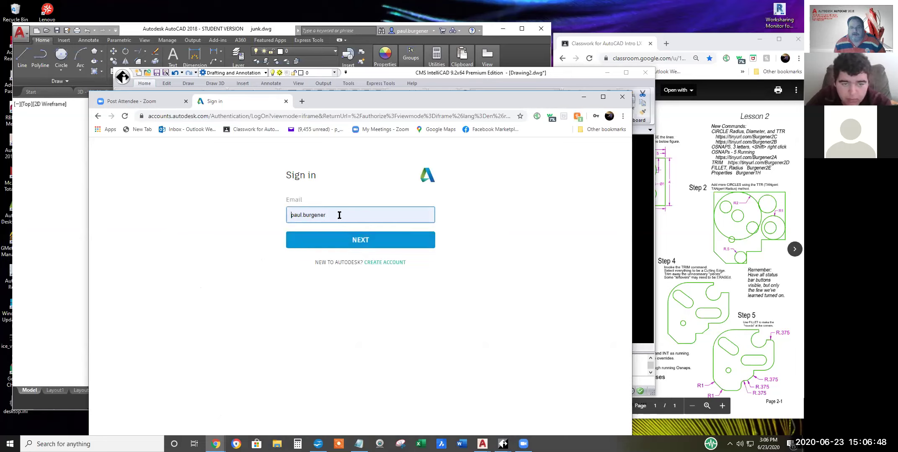
Try the saved personal email address, then go back to the email step.
left_click_drag(289, 215, 345, 214)
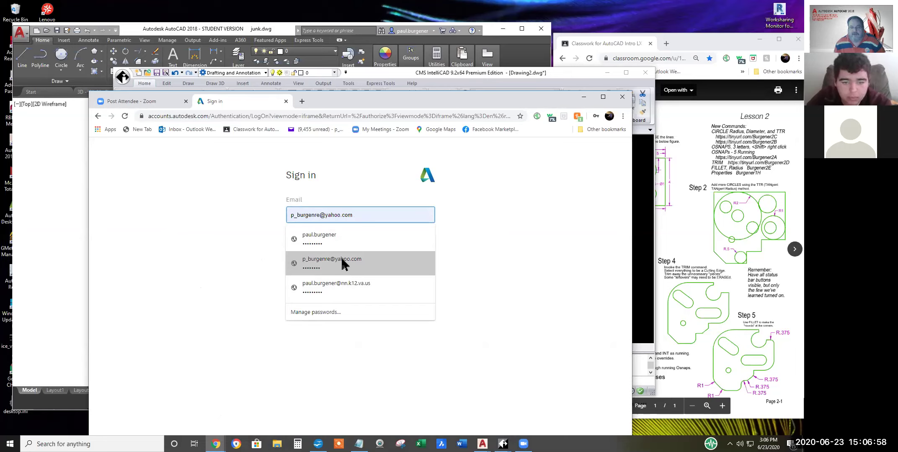
left_click(343, 259)
left_click(363, 242)
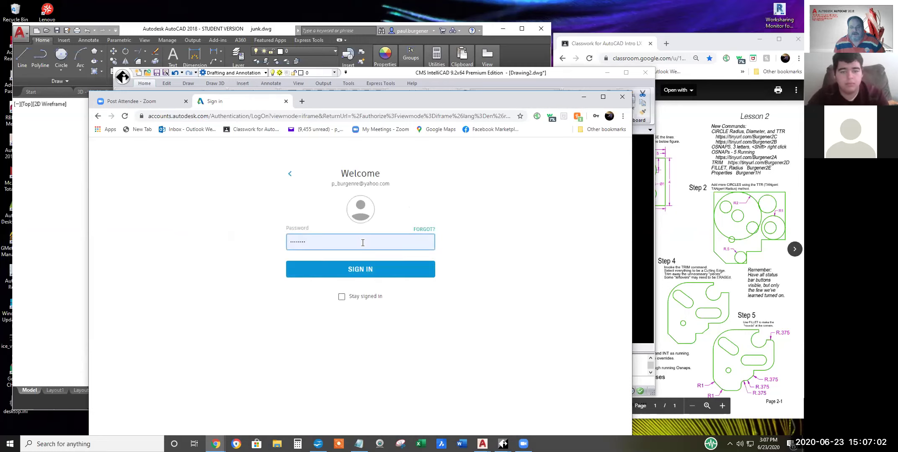
left_click(98, 116)
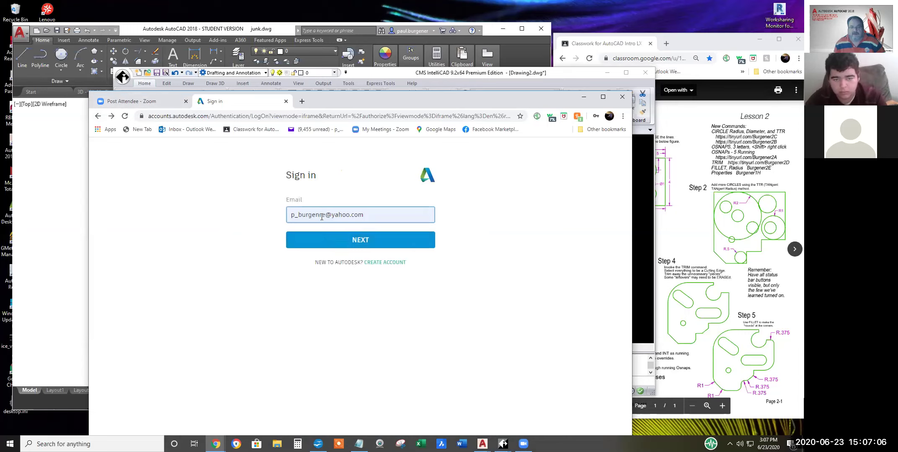
Sign in with the saved school email address and its password.
left_click(322, 216)
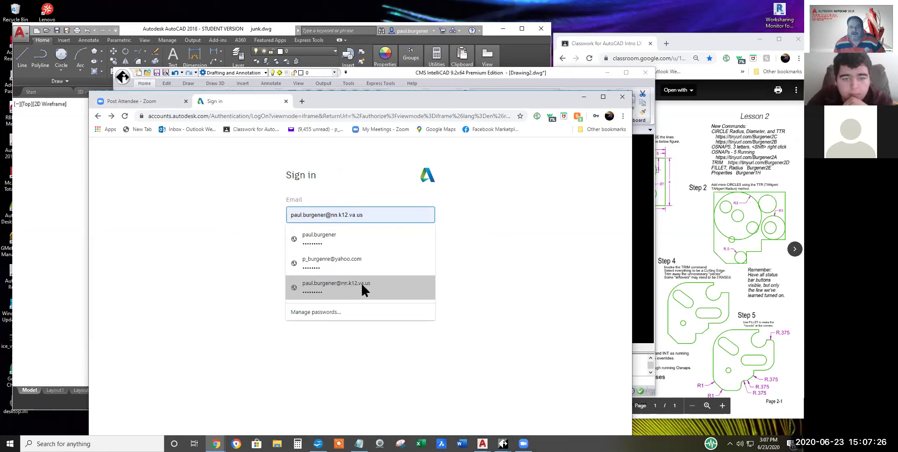
left_click(340, 284)
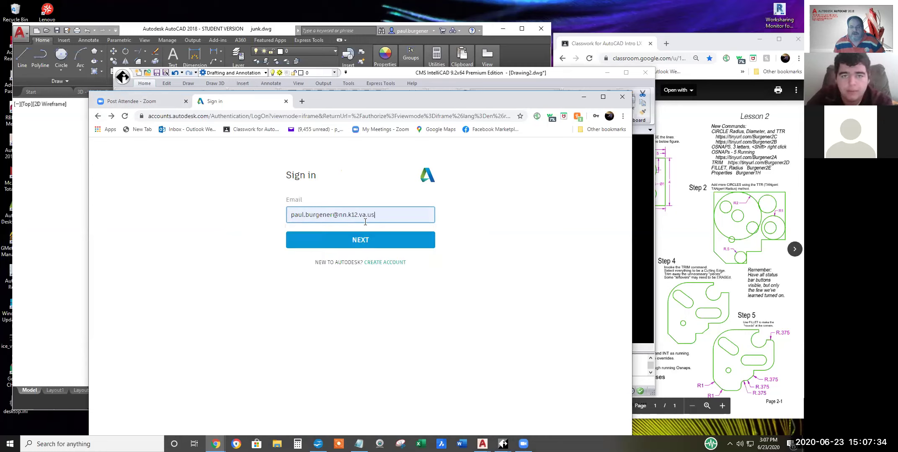
left_click(363, 244)
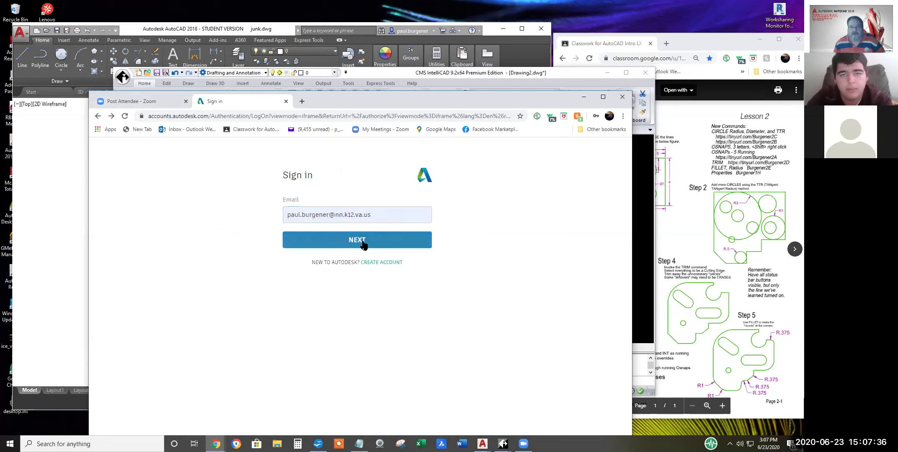
left_click(359, 270)
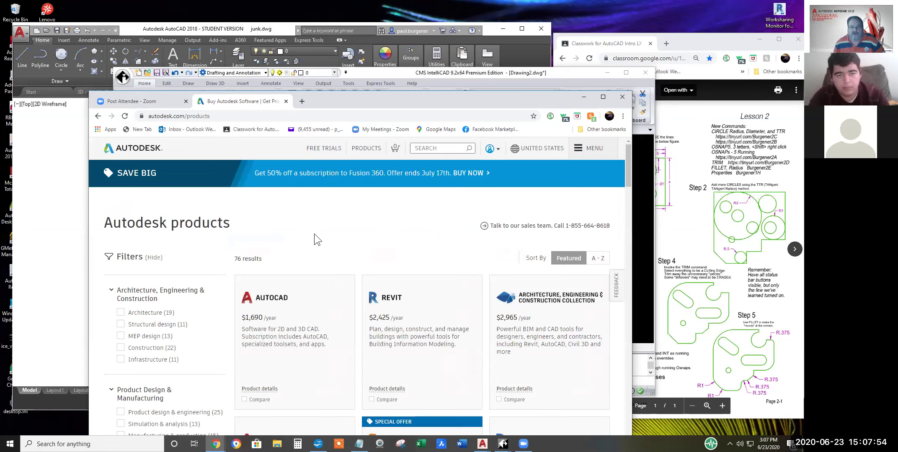
Scroll down the Autodesk products listing, then drag the scrollbar back up.
scroll(314, 235, "down", 1)
scroll(314, 233, "down", 8)
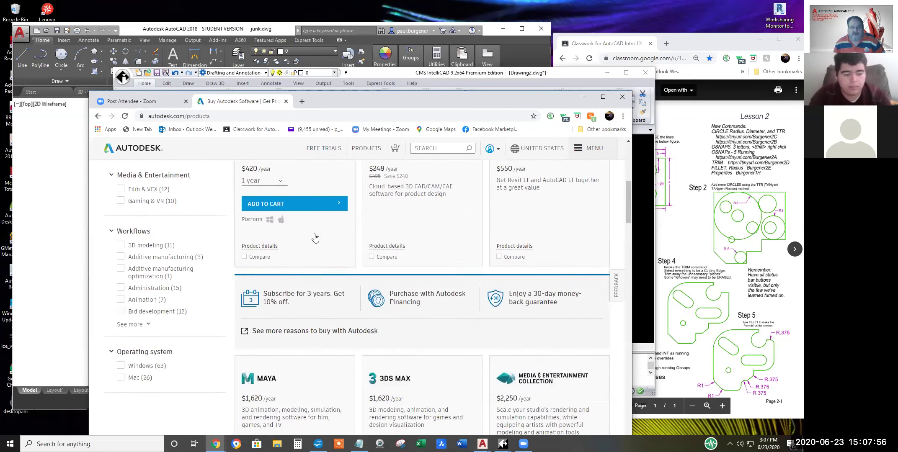
scroll(314, 234, "down", 12)
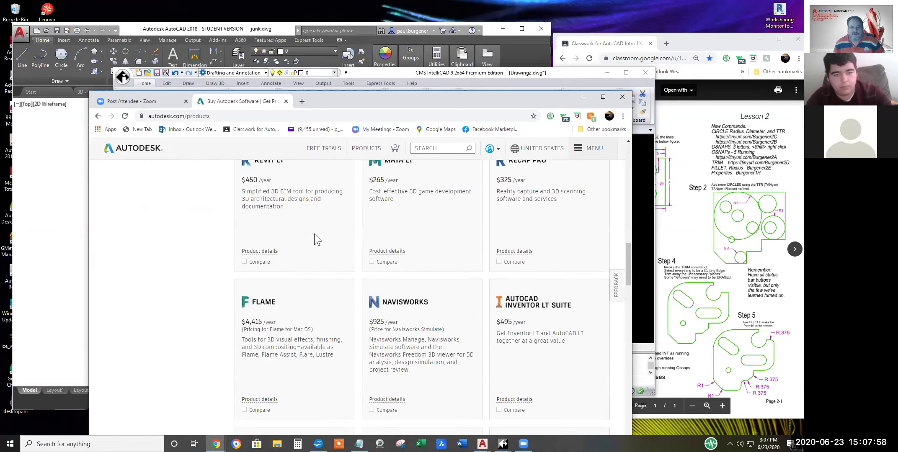
scroll(314, 236, "down", 10)
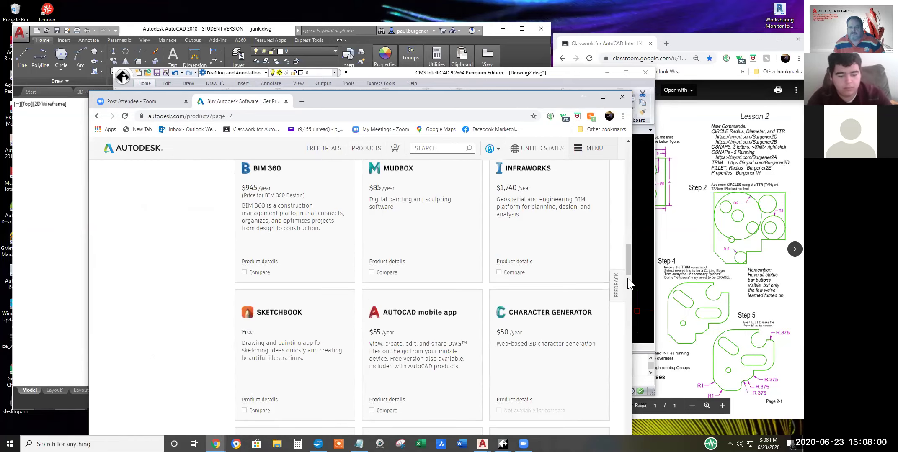
left_click_drag(630, 221, 633, 164)
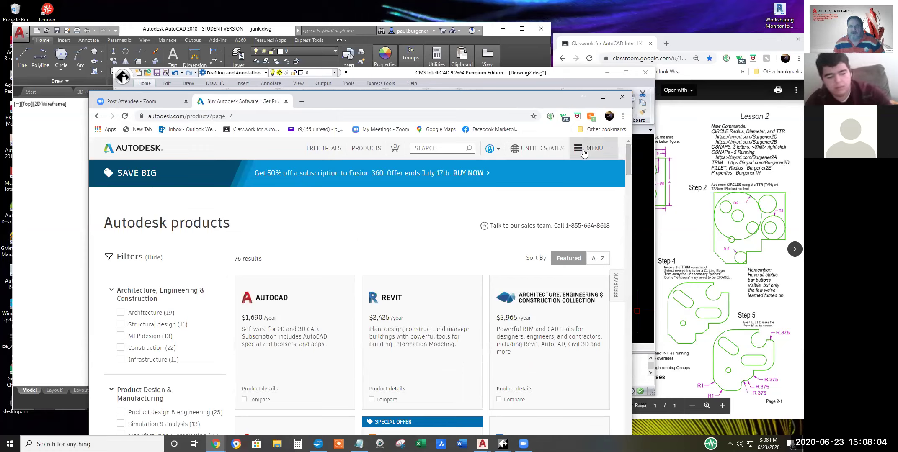
left_click(325, 153)
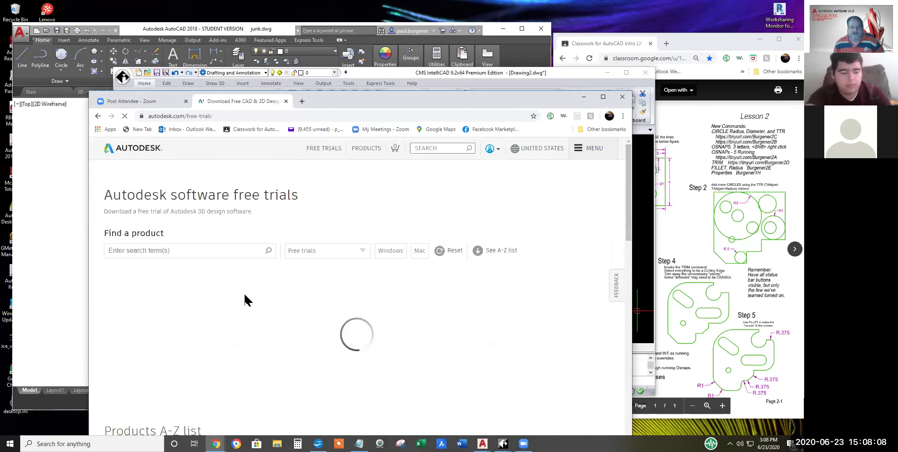
scroll(245, 297, "down", 5)
scroll(247, 298, "down", 10)
scroll(245, 295, "down", 15)
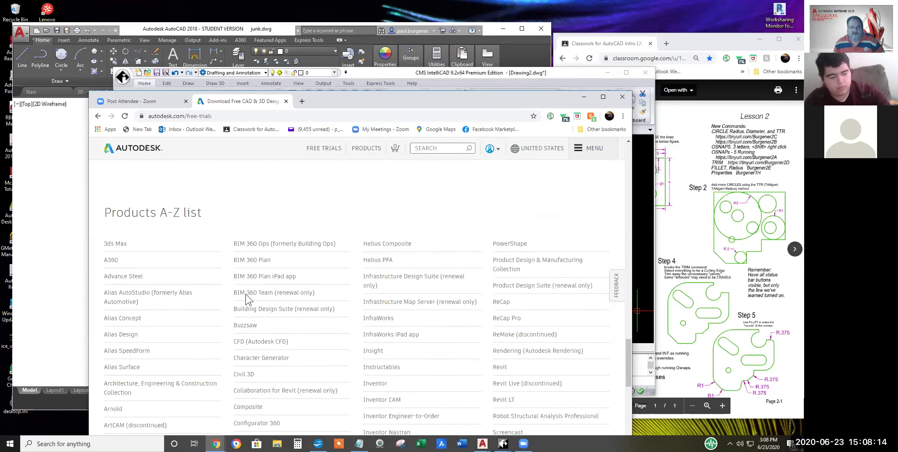
scroll(246, 298, "down", 4)
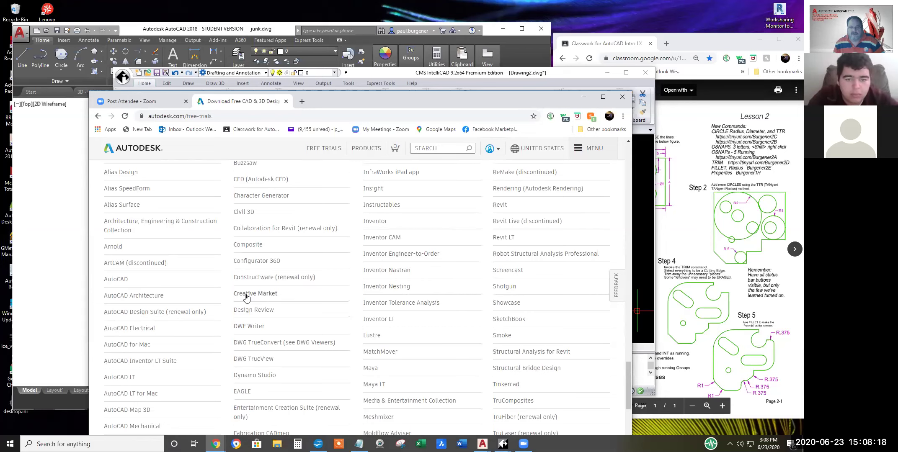
scroll(247, 298, "down", 1)
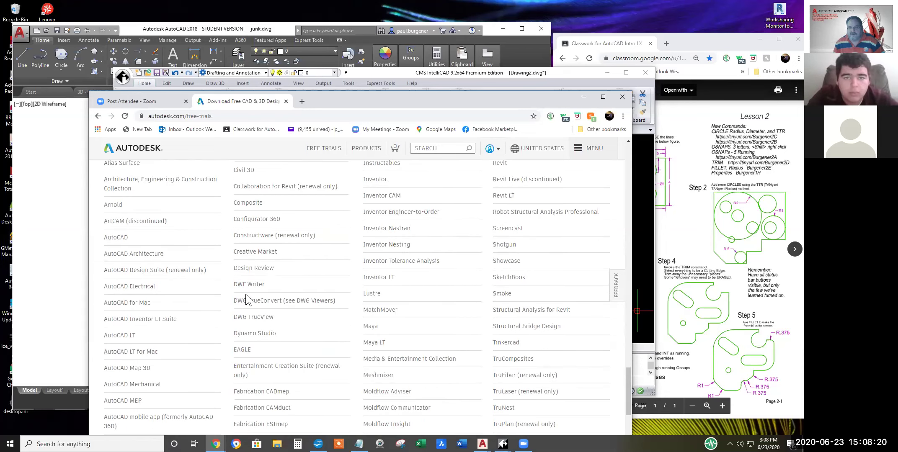
scroll(246, 296, "down", 1)
left_click_drag(628, 388, 611, 137)
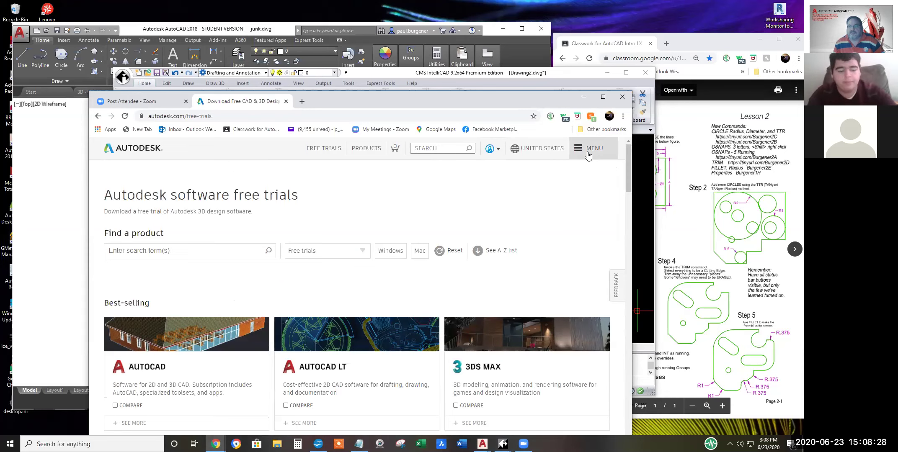
Use the site menu's Downloads section to reach the Free student software page listing AutoCAD.
left_click(588, 155)
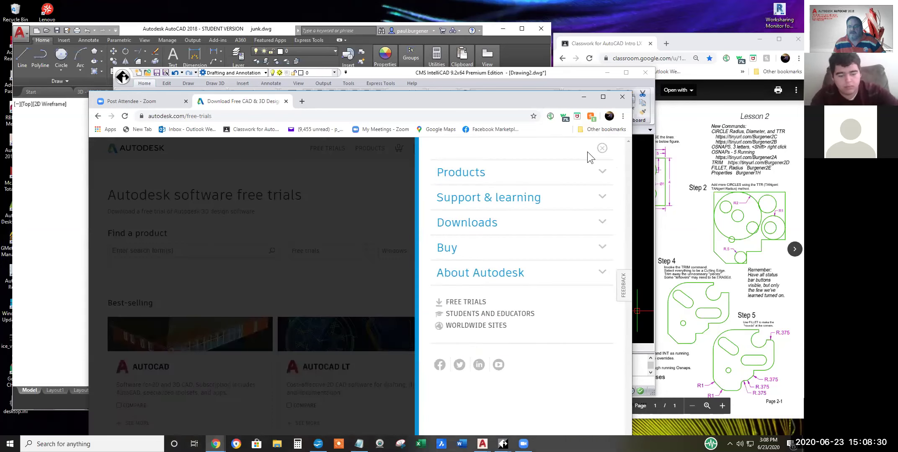
left_click(493, 228)
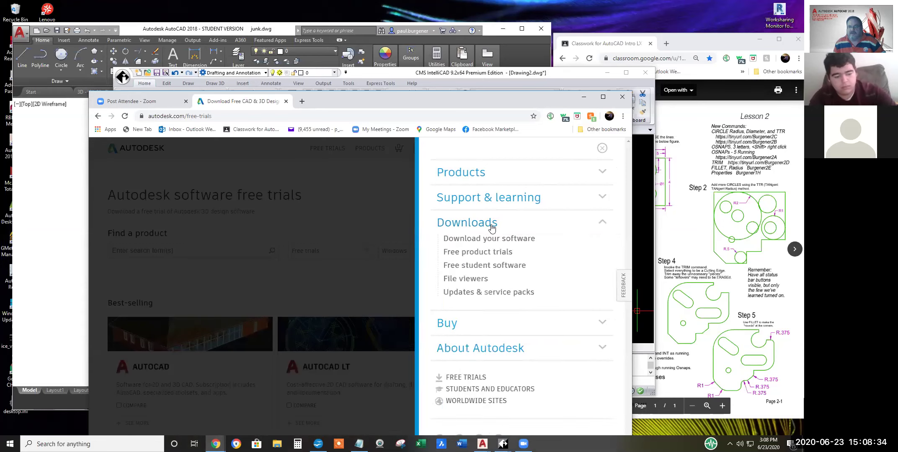
left_click(389, 159)
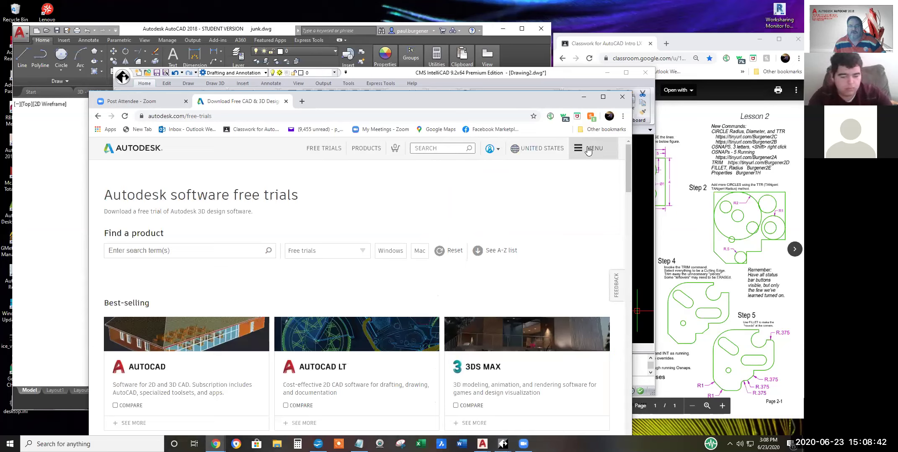
left_click(589, 150)
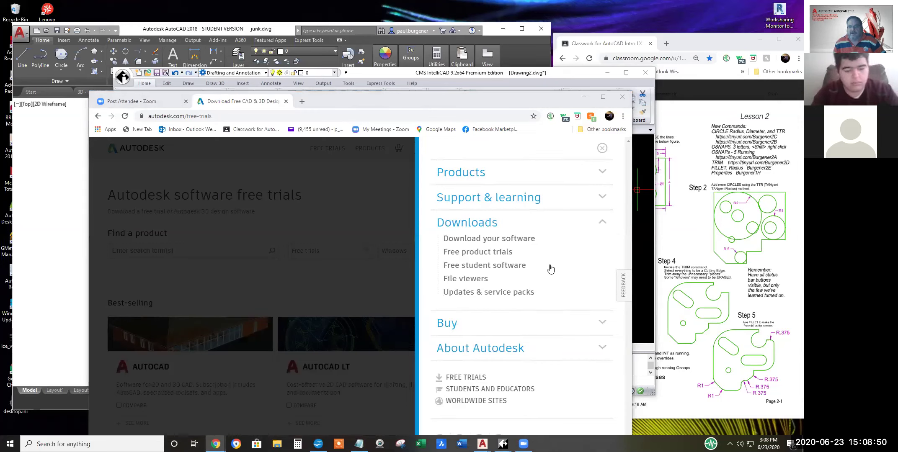
left_click(488, 268)
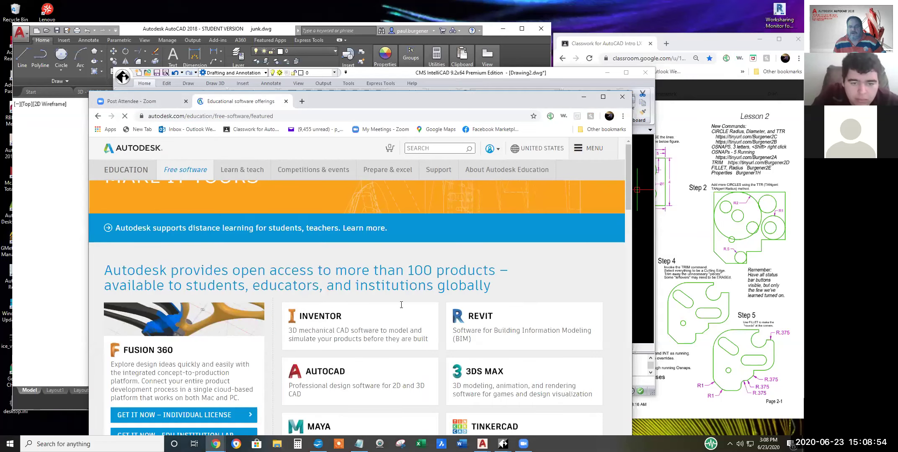
Open the AutoCAD card and highlight the note requiring a completed education profile to download.
scroll(351, 376, "down", 3)
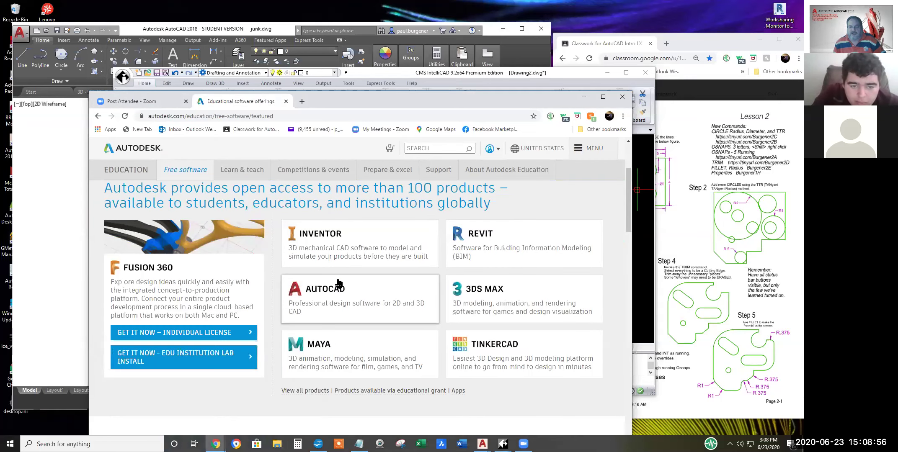
left_click(336, 294)
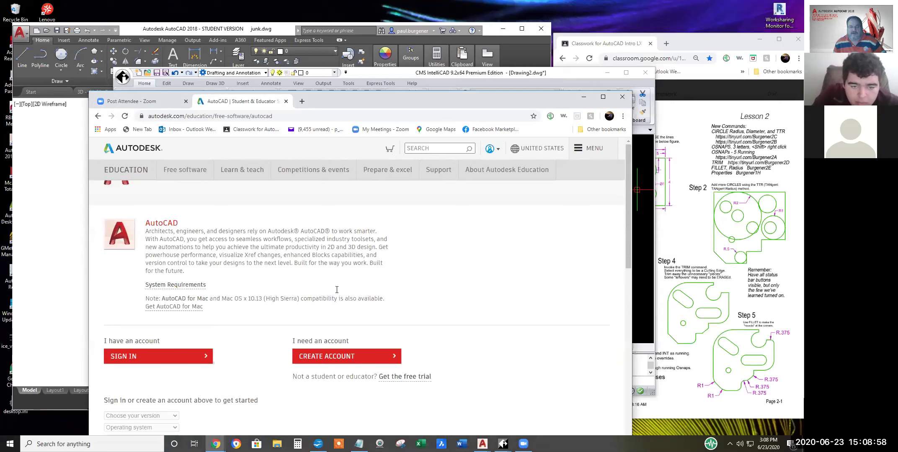
scroll(284, 287, "down", 2)
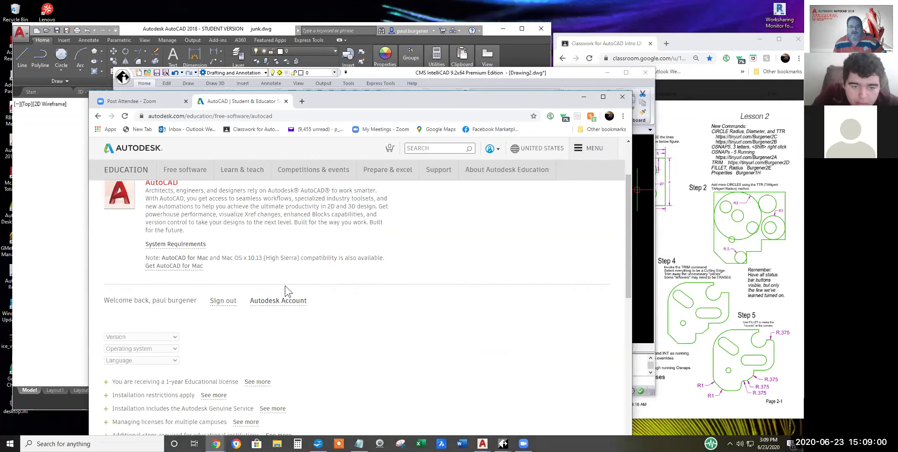
scroll(285, 289, "down", 2)
scroll(286, 287, "down", 1)
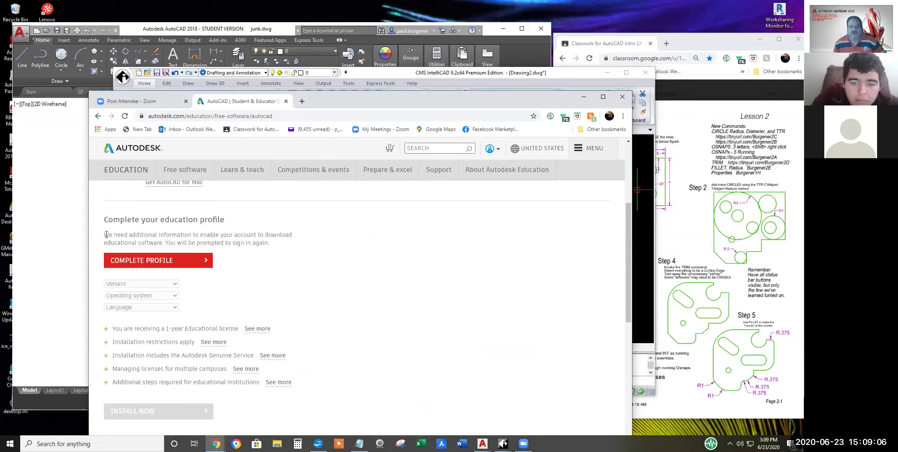
left_click_drag(106, 235, 305, 244)
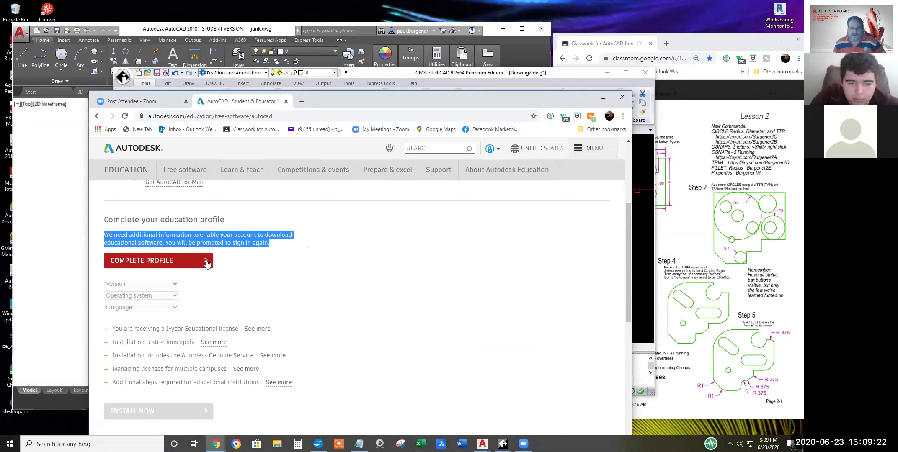
Choose Complete Profile, confirm the e-mail step, and sign in with the saved password.
left_click(207, 262)
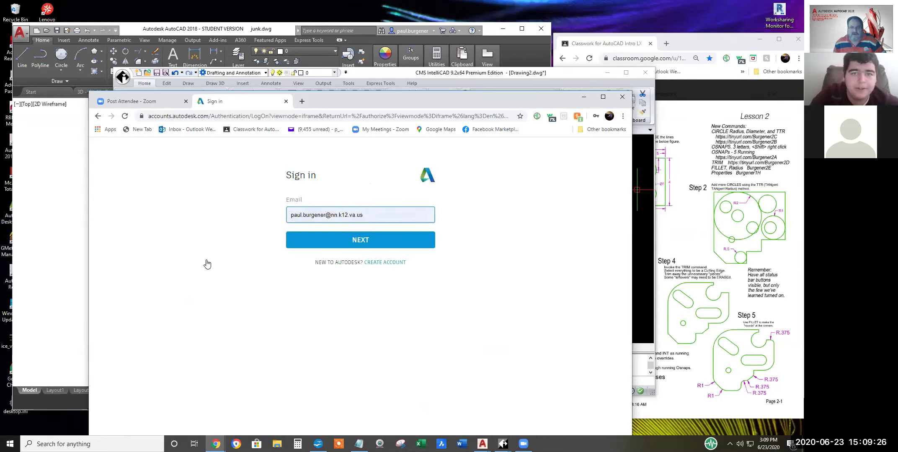
left_click(362, 244)
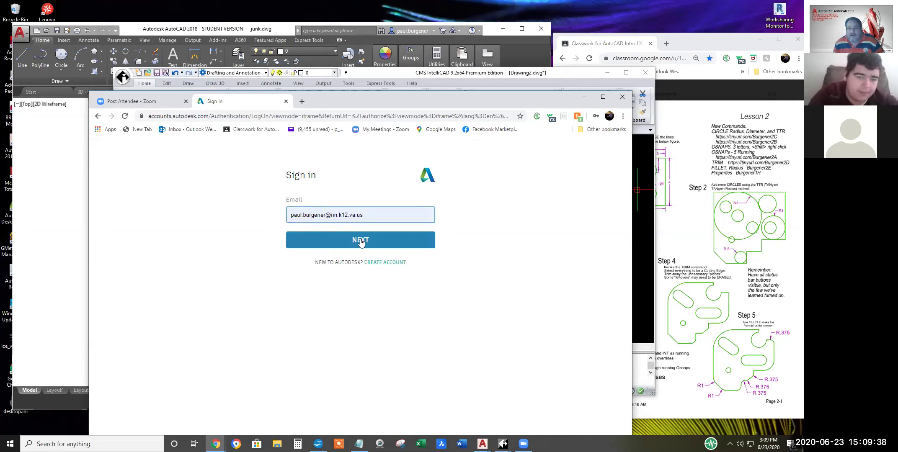
left_click(360, 242)
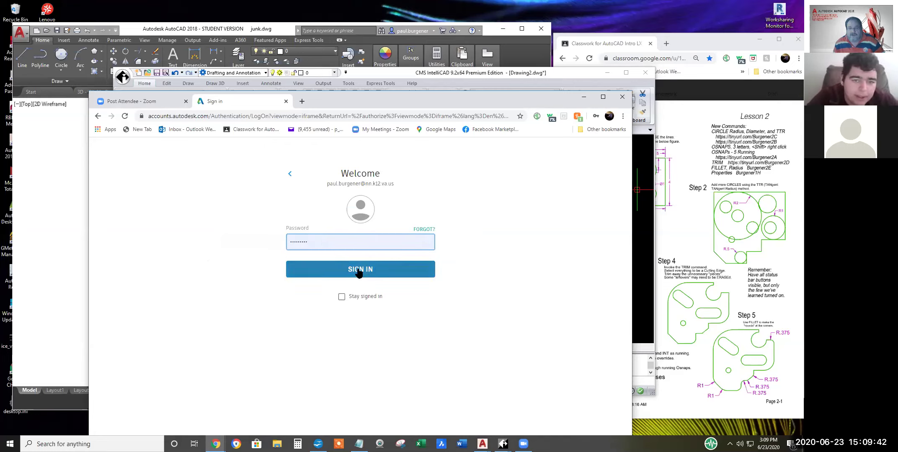
left_click(359, 269)
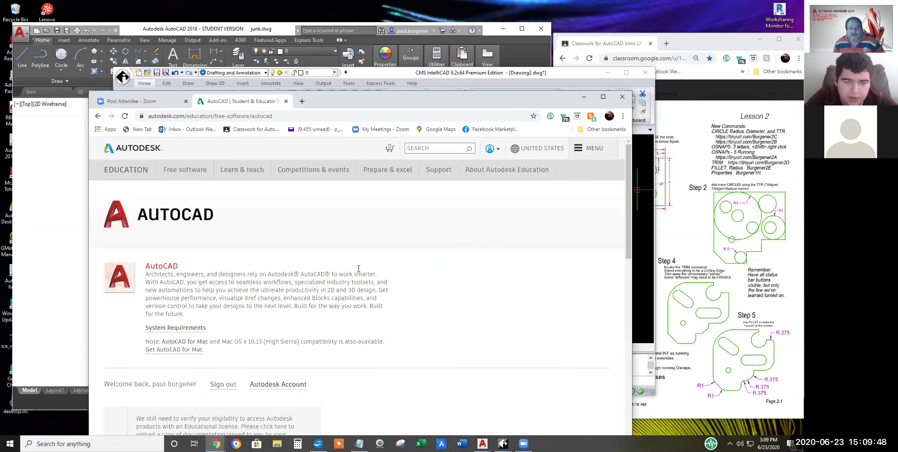
scroll(359, 269, "down", 4)
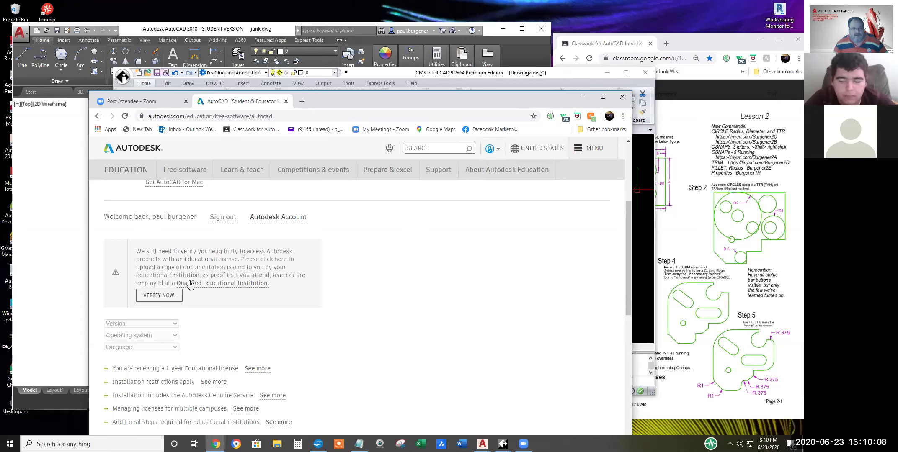
left_click_drag(135, 267, 275, 281)
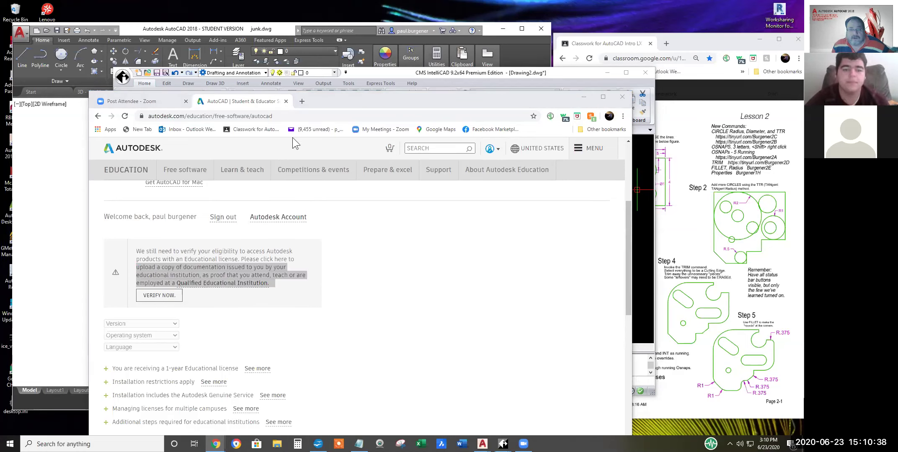
From the AutoCAD class's Classwork, expand Week 1 and open the '2020 cSummer Intro' Word syllabus.
left_click(249, 129)
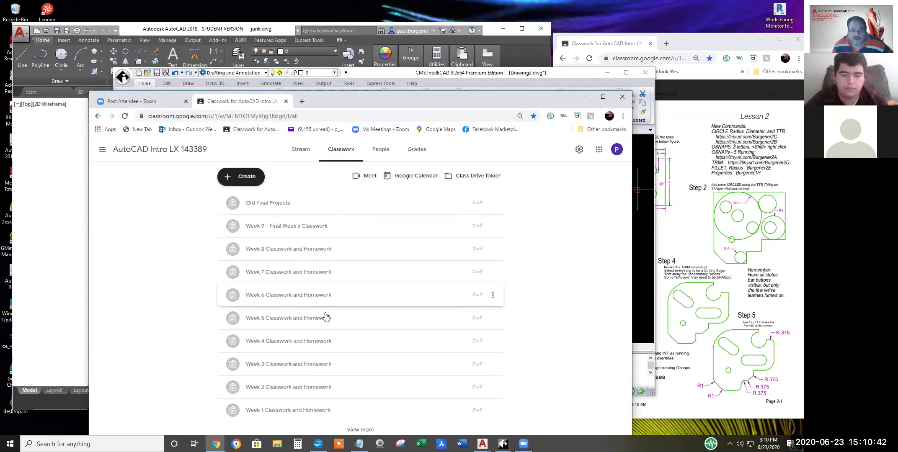
left_click(321, 410)
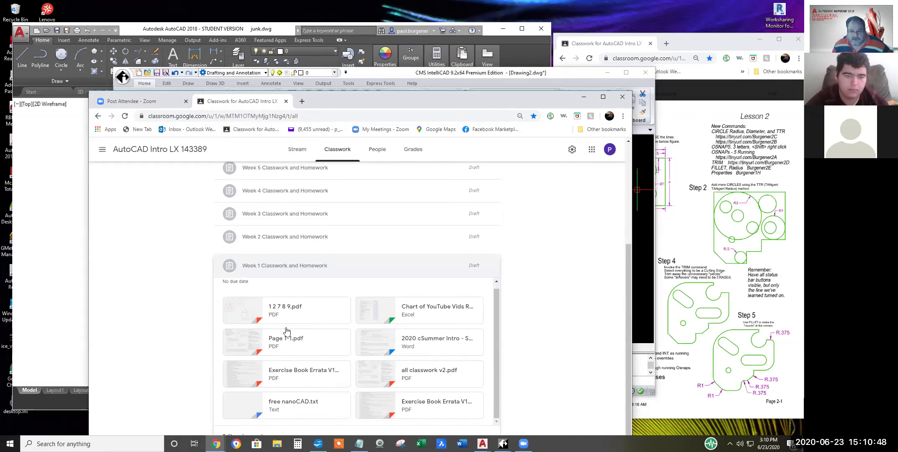
left_click(424, 342)
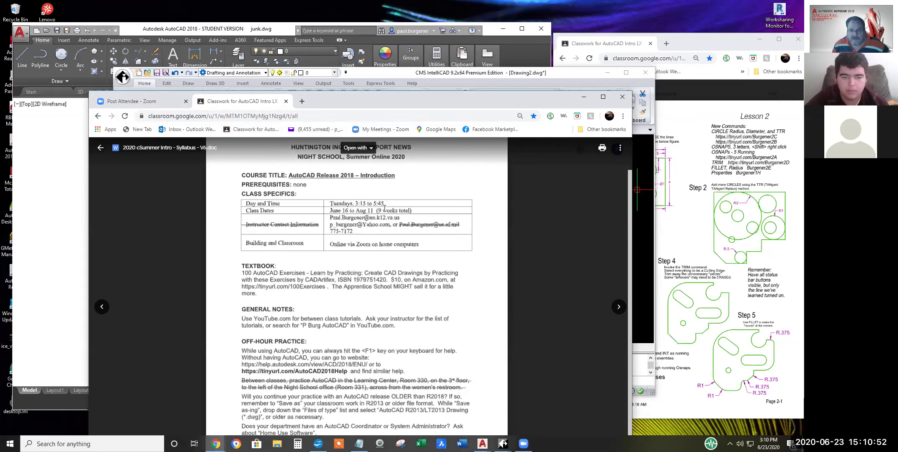
left_click_drag(374, 211, 356, 211)
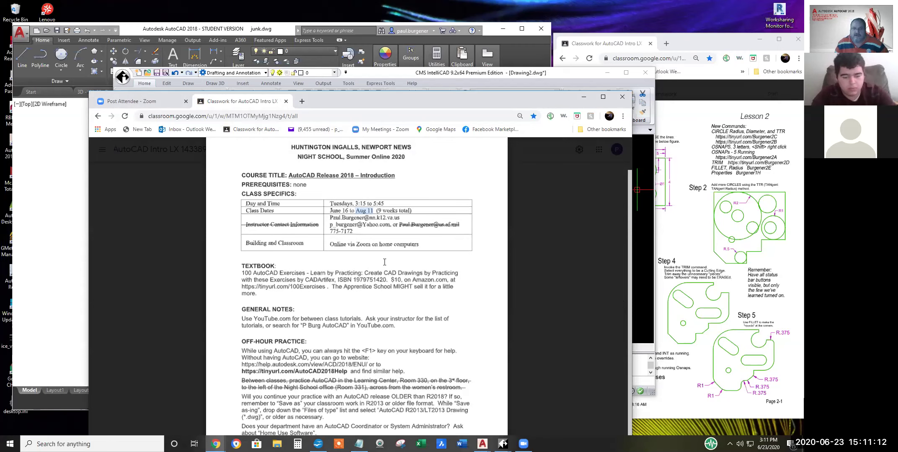
scroll(402, 365, "down", 3)
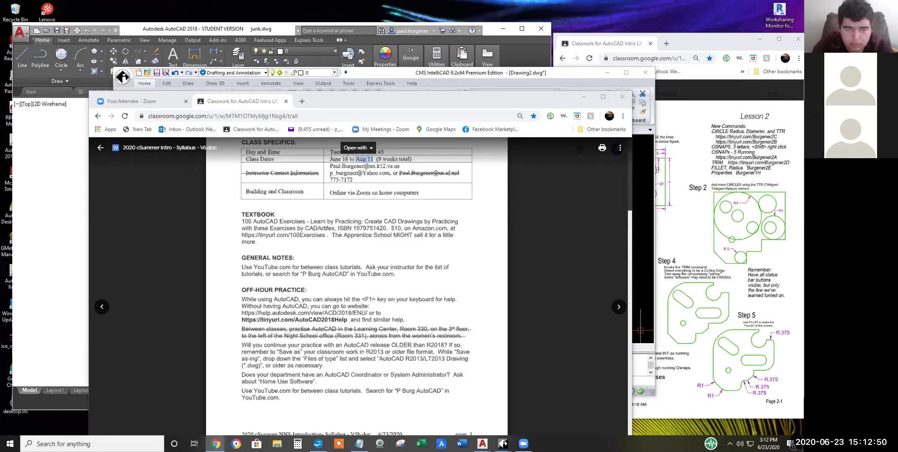
mouse_move(795, 346)
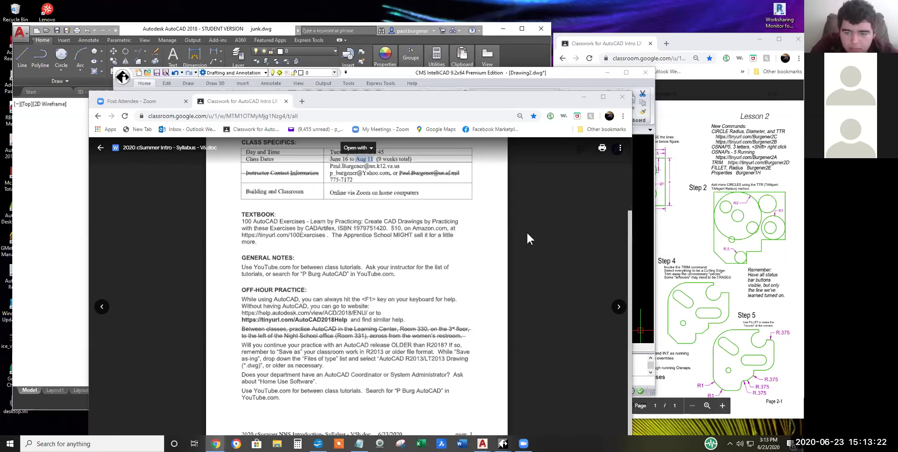
scroll(527, 241, "up", 3)
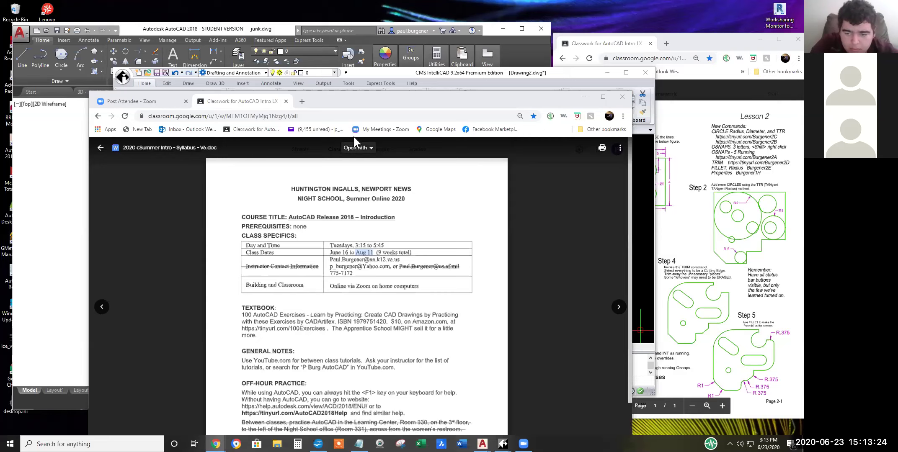
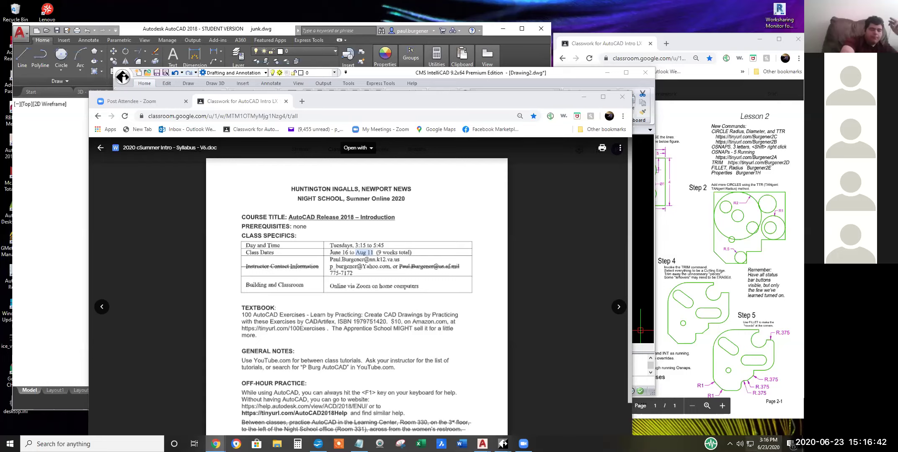
Close the calendar and syllabus preview, then minimize Chrome to reveal the IntelliCAD drawing.
left_click(768, 443)
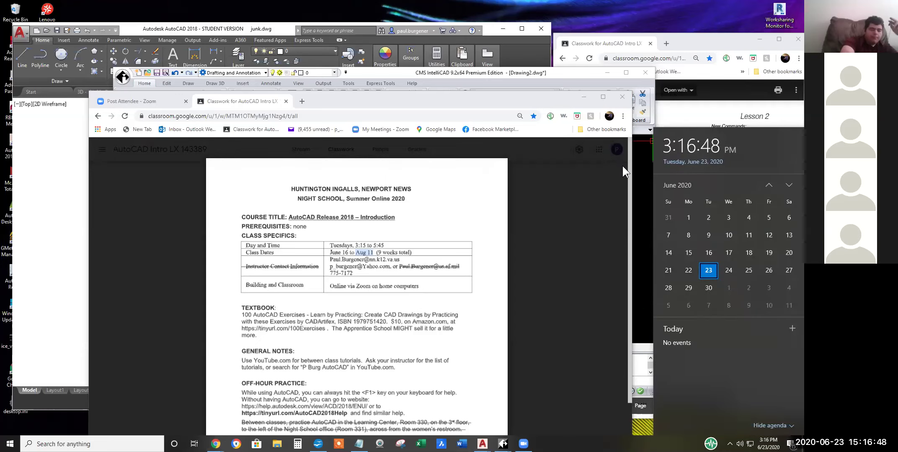
left_click(591, 202)
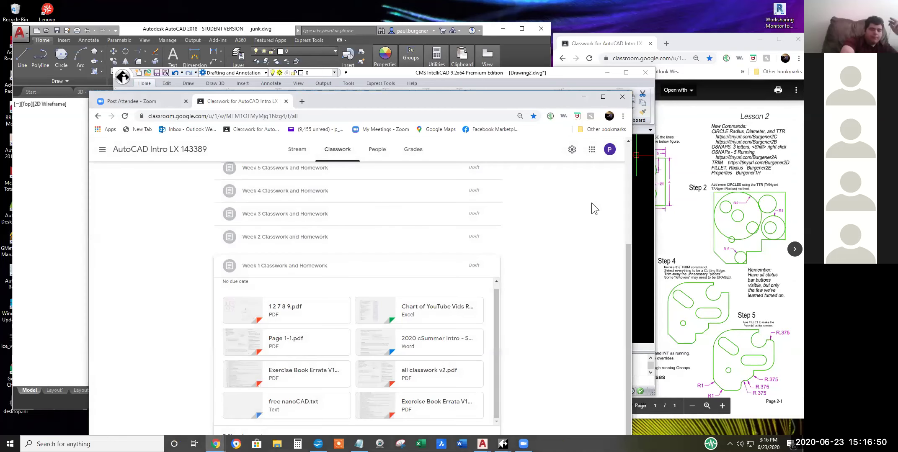
left_click(585, 97)
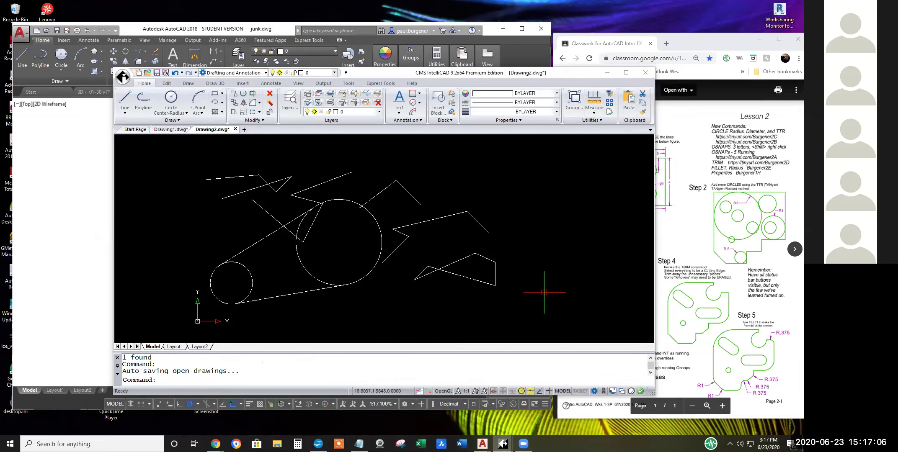
Detach a new blank browser tab into its own window and widen it.
left_click(673, 39)
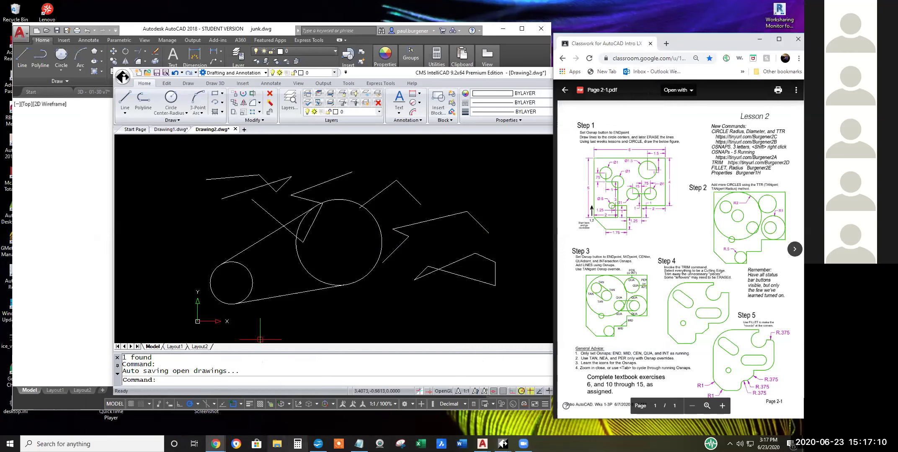
left_click(666, 44)
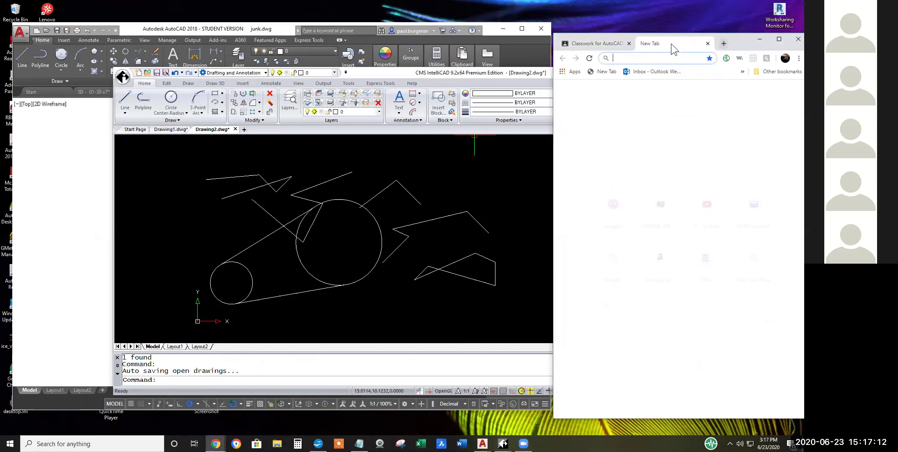
middle_click(634, 50)
left_click_drag(635, 50, 288, 56)
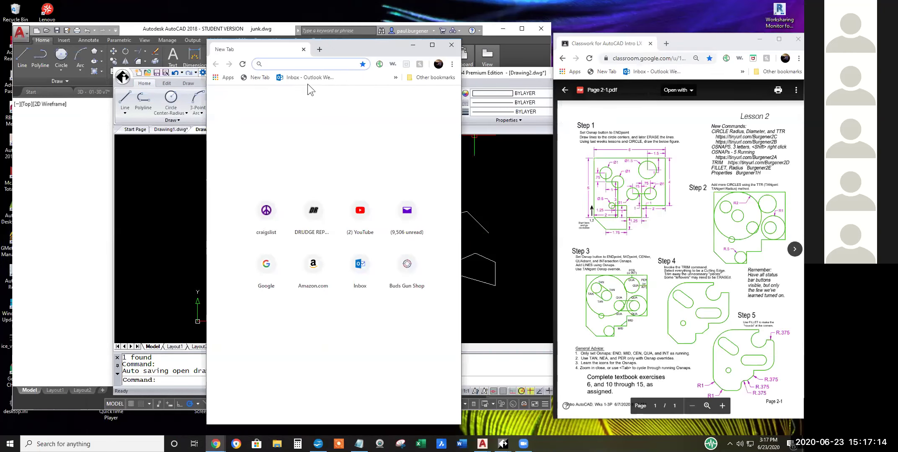
left_click_drag(462, 93, 629, 93)
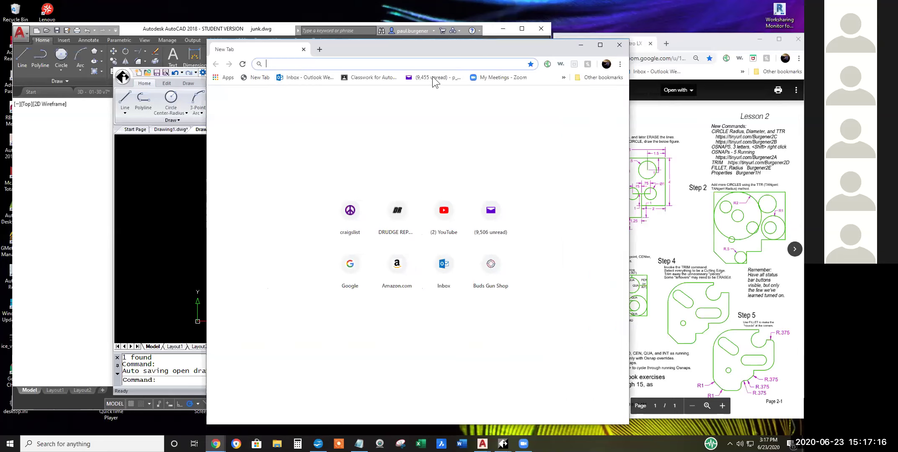
Load the AutoCAD Intro LX 143389 Classwork page and dismiss the ad notification.
left_click(372, 78)
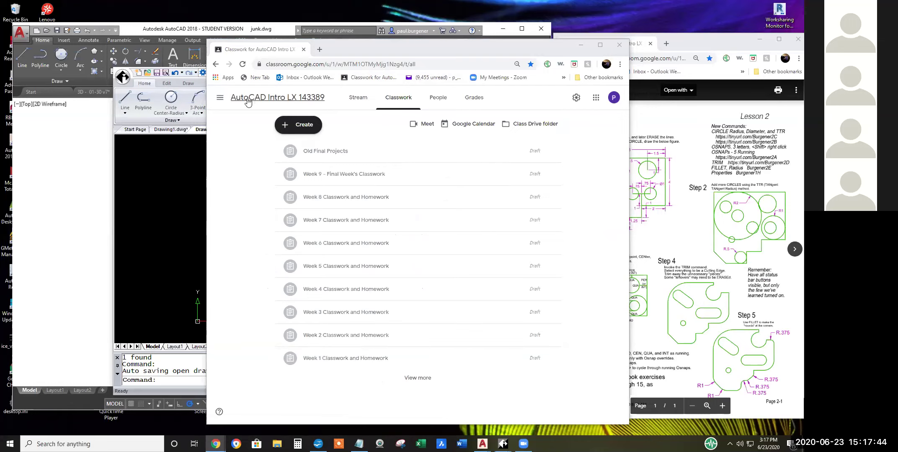
left_click_drag(230, 101, 320, 104)
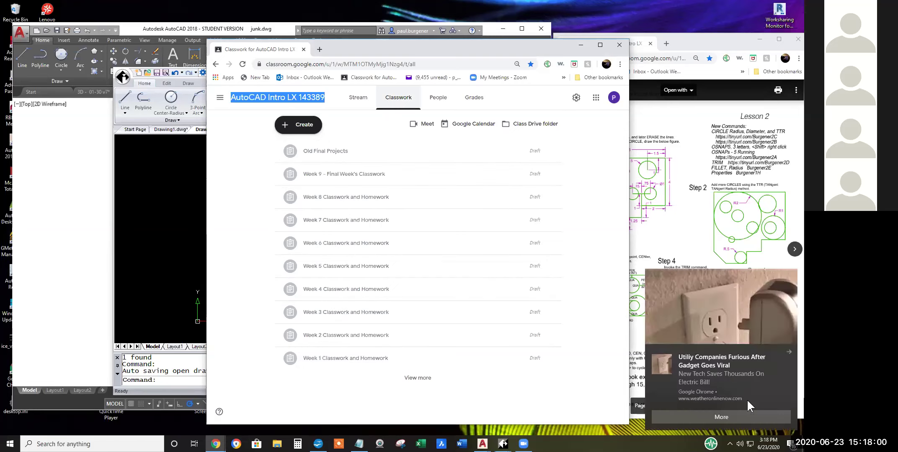
left_click(772, 392)
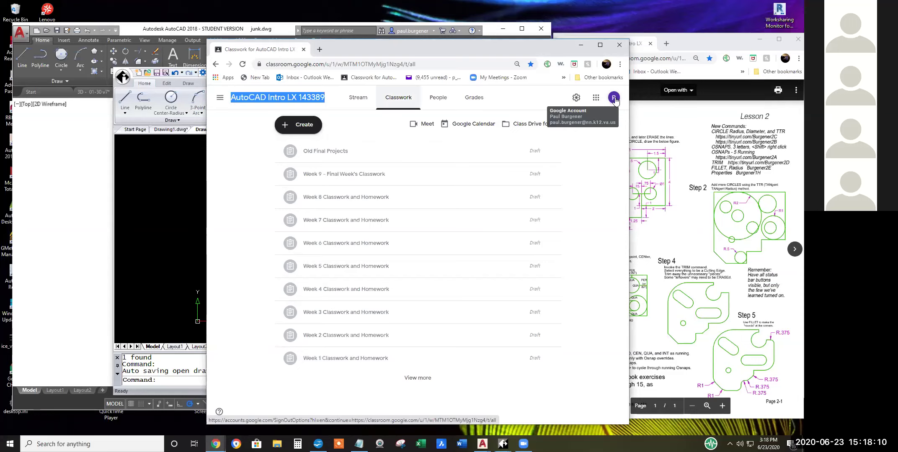
Review the signed-in Google account details, then expand the Week 1 Classwork and Homework topic.
left_click(614, 99)
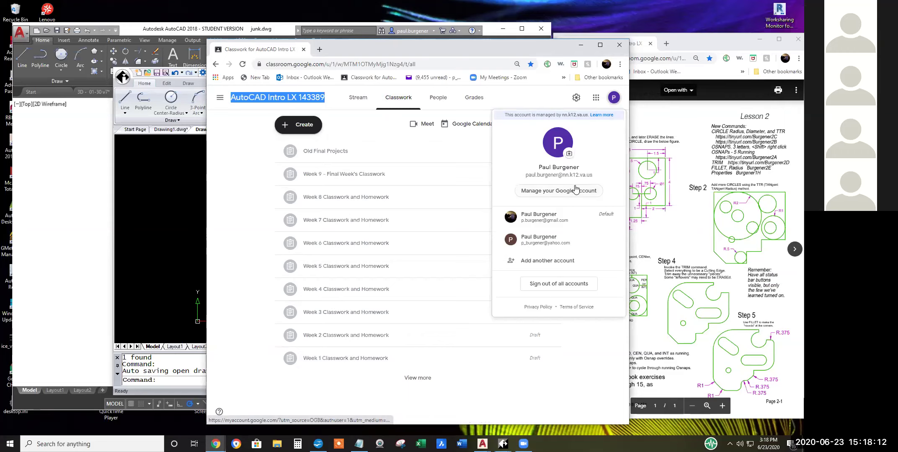
left_click_drag(593, 175, 523, 177)
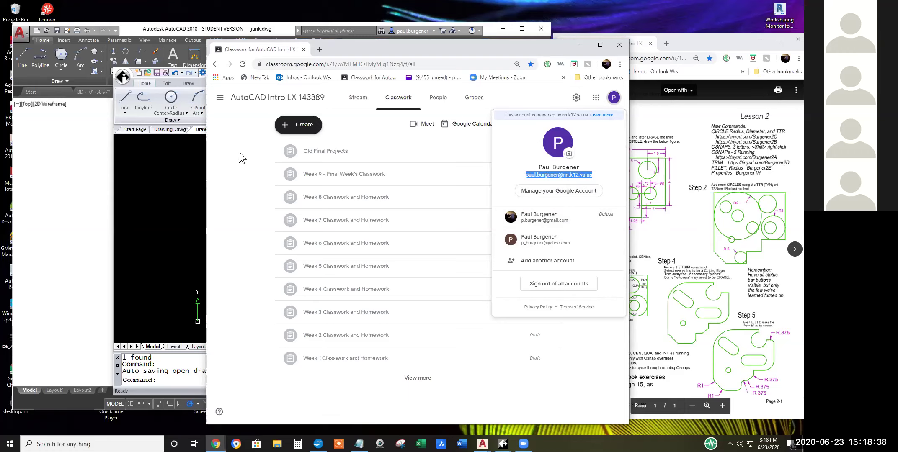
left_click(247, 168)
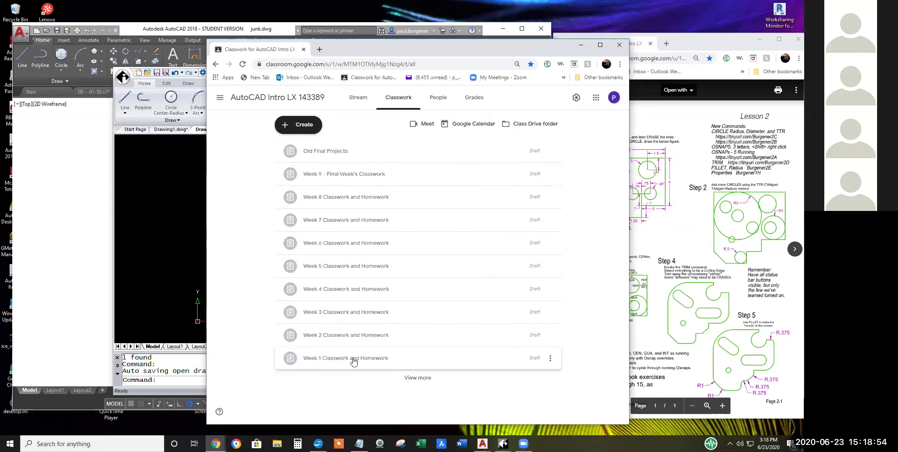
left_click(370, 361)
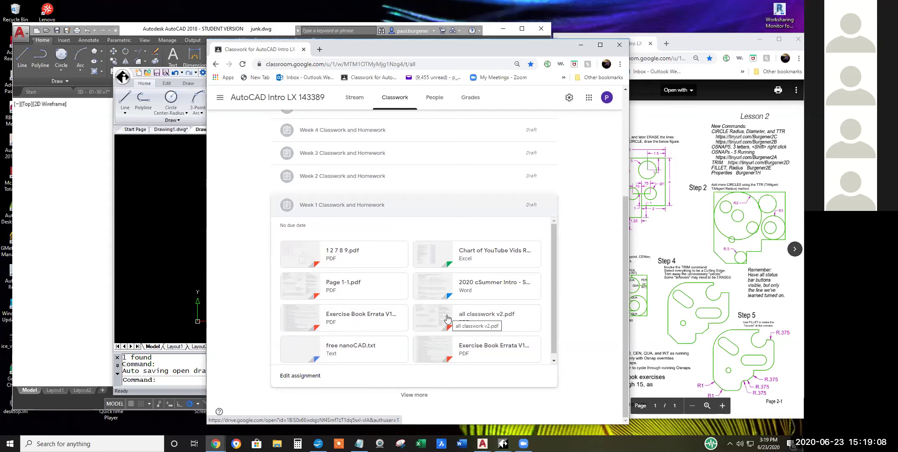
left_click(355, 98)
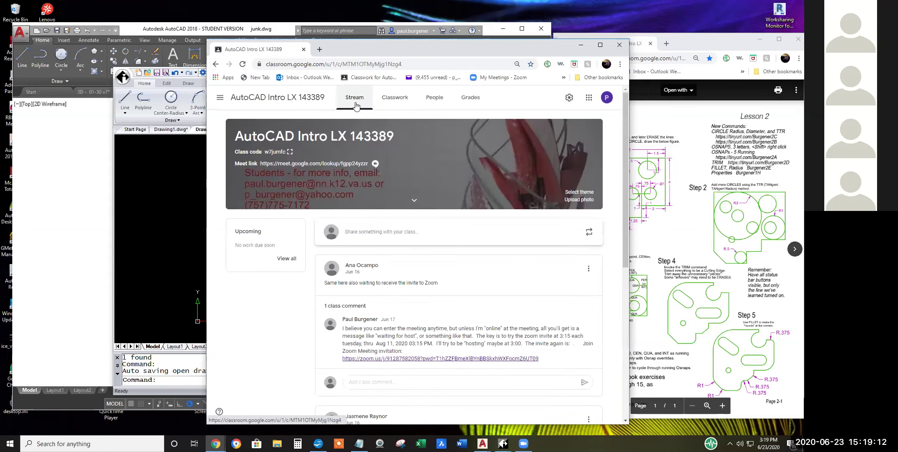
scroll(400, 313, "down", 2)
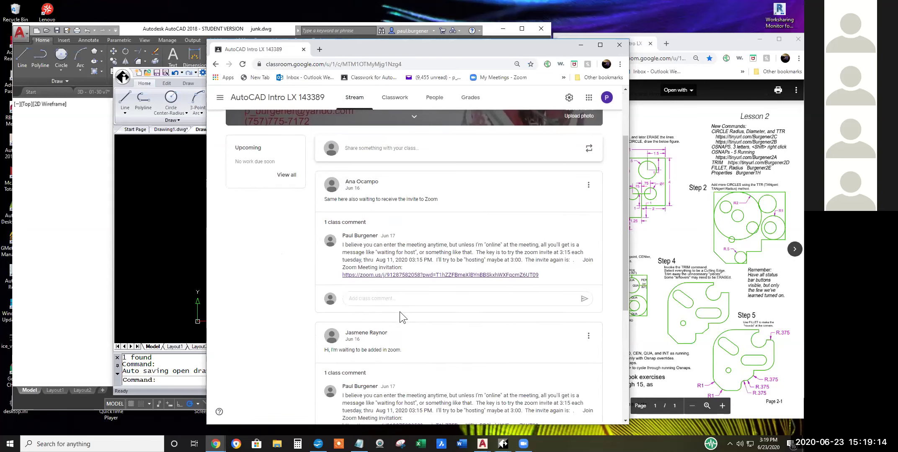
scroll(401, 313, "down", 2)
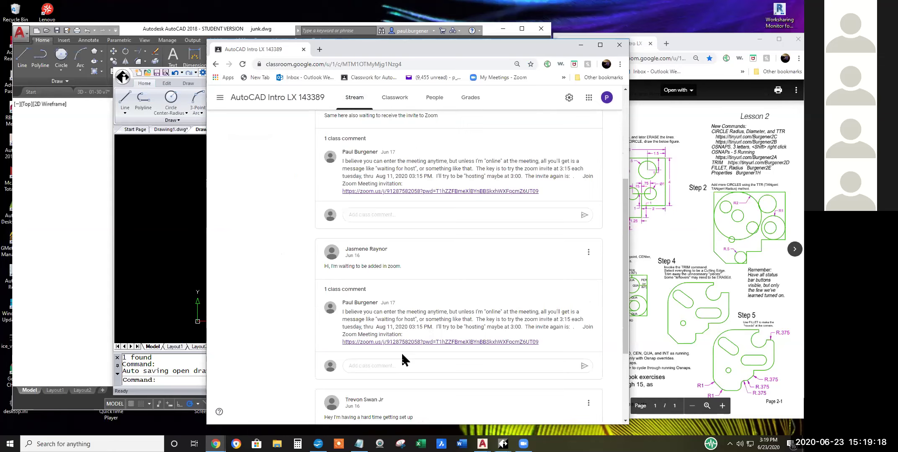
scroll(400, 352, "down", 3)
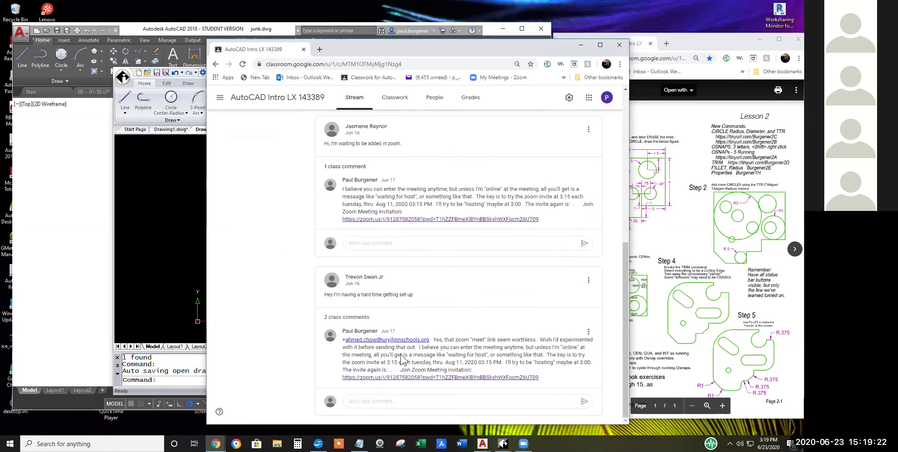
scroll(400, 355, "up", 5)
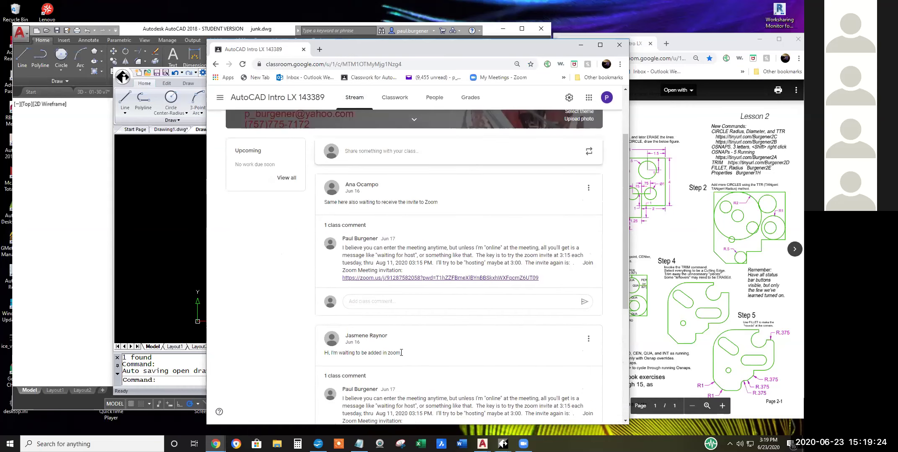
scroll(401, 352, "up", 1)
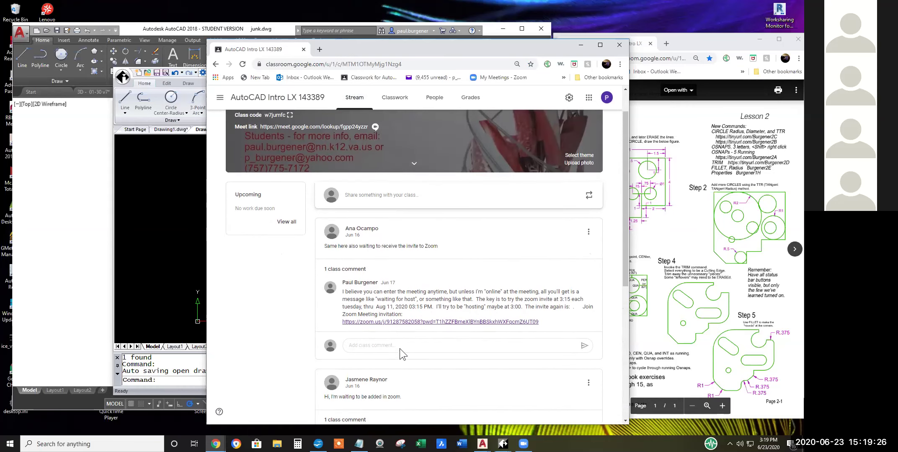
scroll(400, 354, "up", 1)
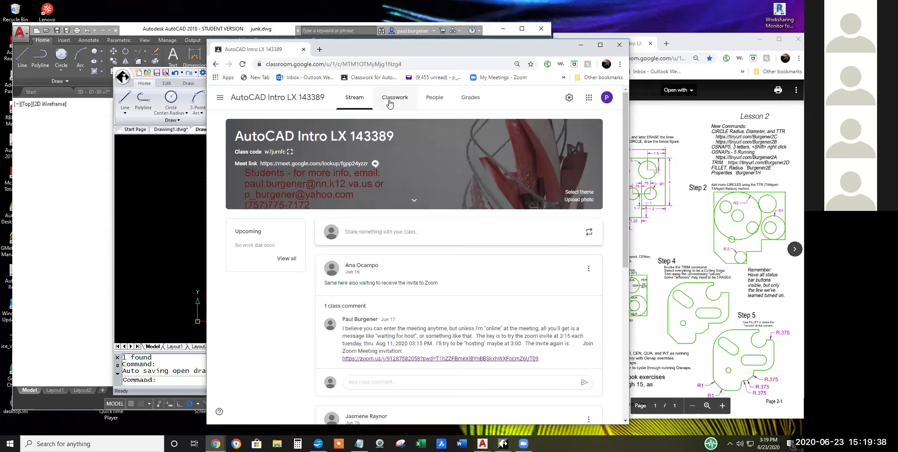
left_click(395, 97)
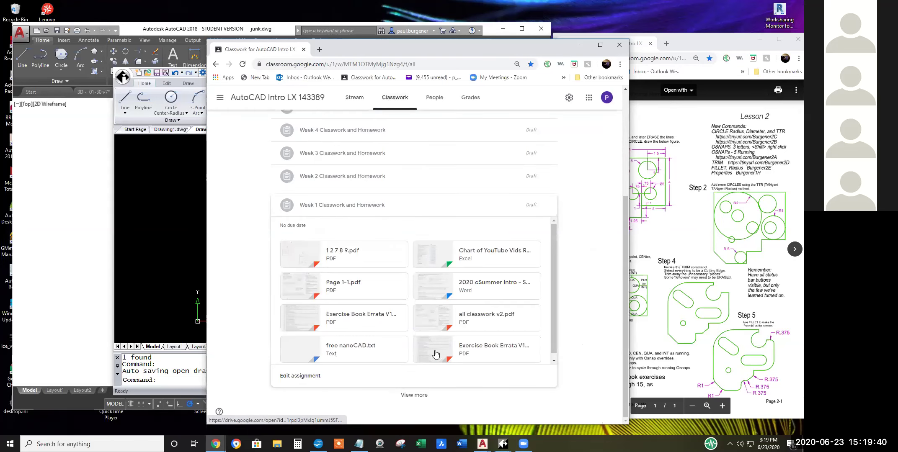
Preview the 2020 cSummer Intro syllabus and highlight the TEXTBOOK ISBN and Amazon price details.
left_click(484, 285)
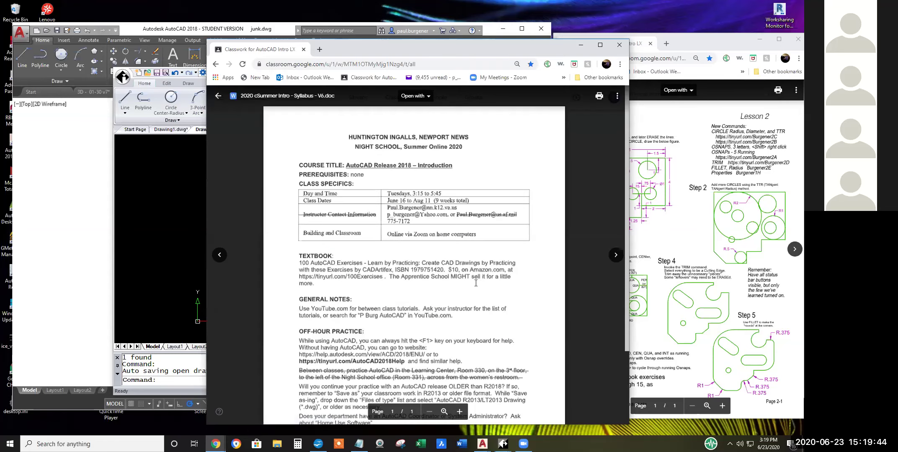
scroll(420, 321, "down", 3)
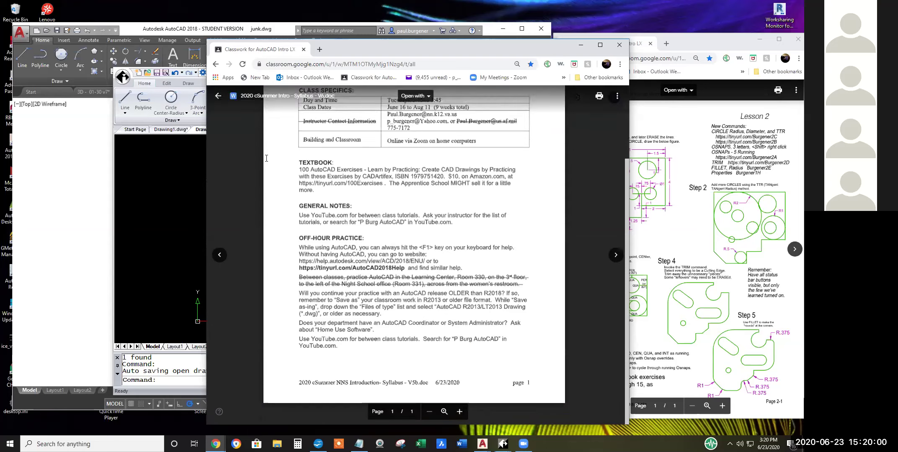
left_click_drag(315, 190, 299, 164)
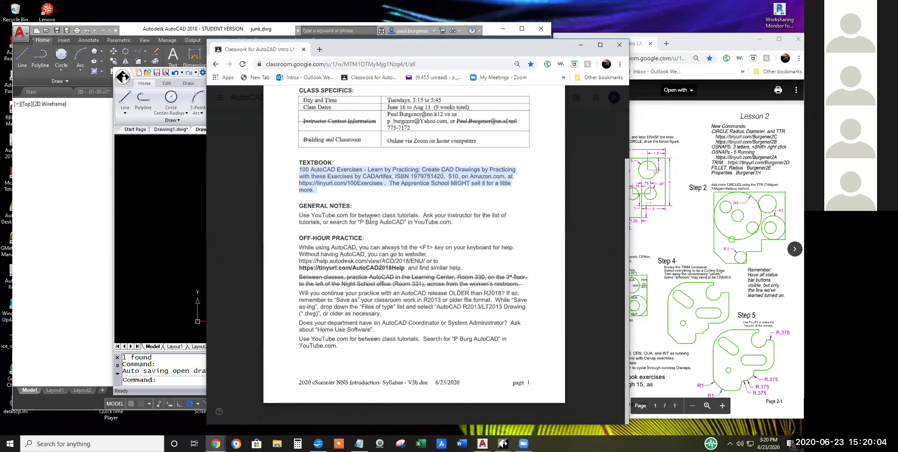
left_click(401, 183)
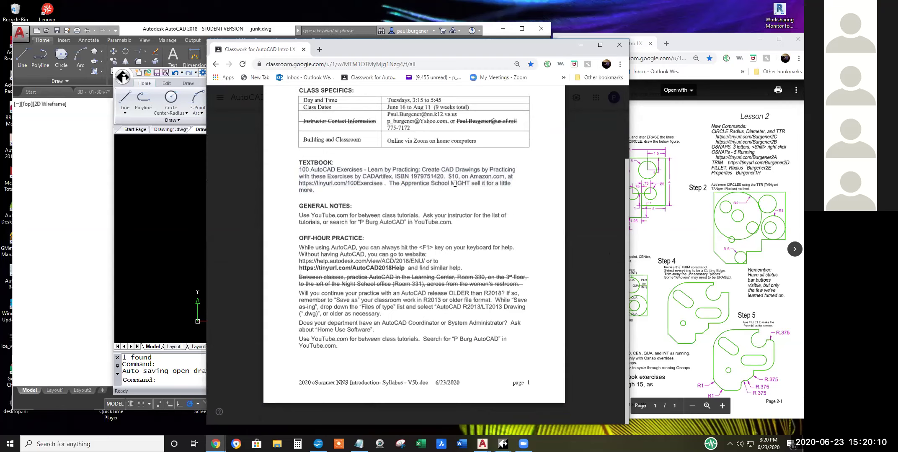
left_click_drag(469, 184, 416, 185)
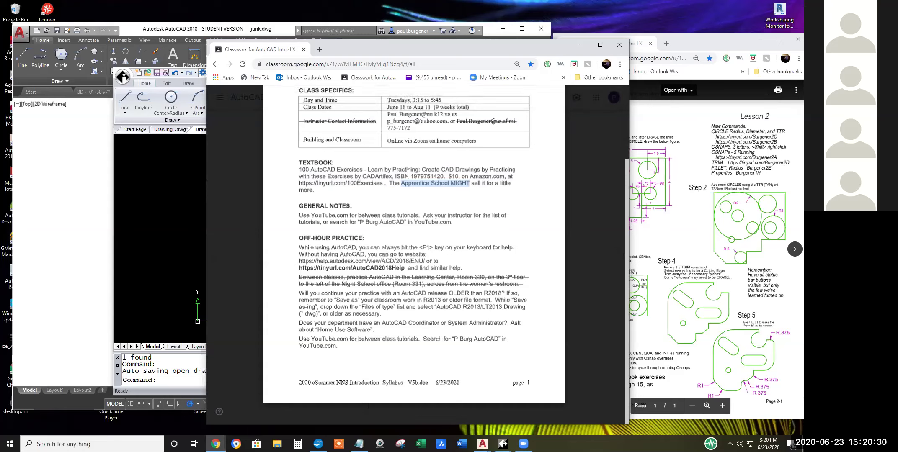
left_click_drag(395, 177, 504, 178)
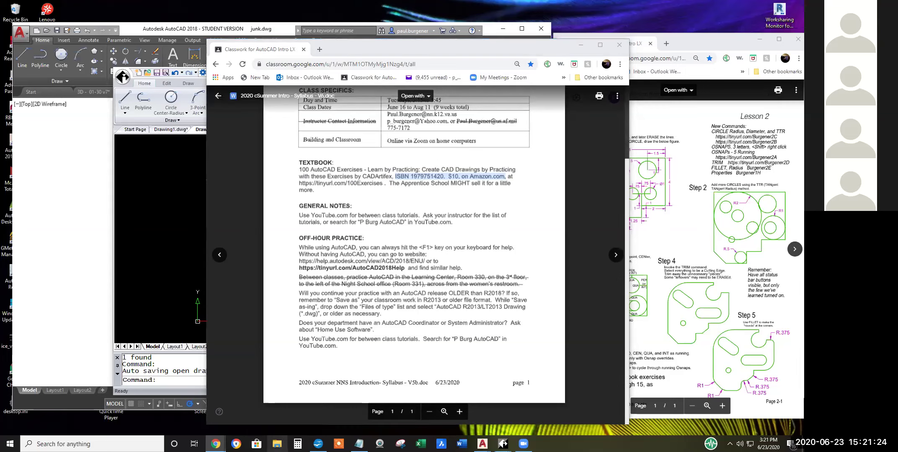
key("super+e")
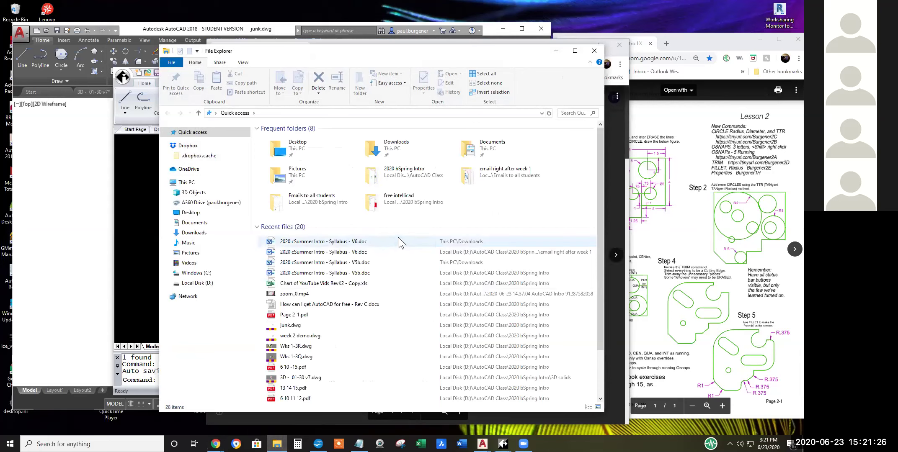
double_click(411, 170)
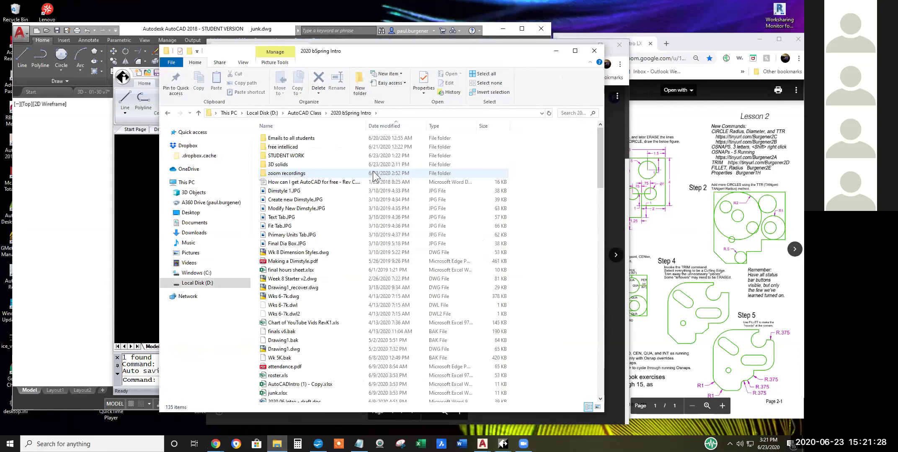
double_click(287, 173)
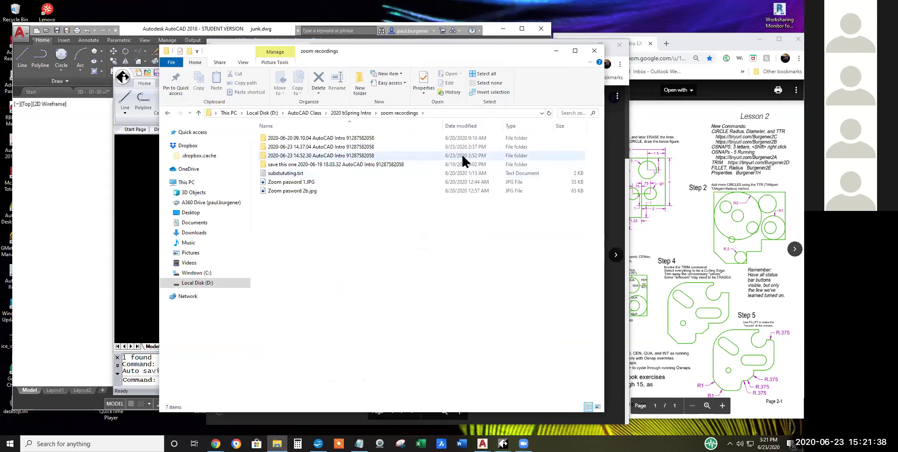
double_click(375, 155)
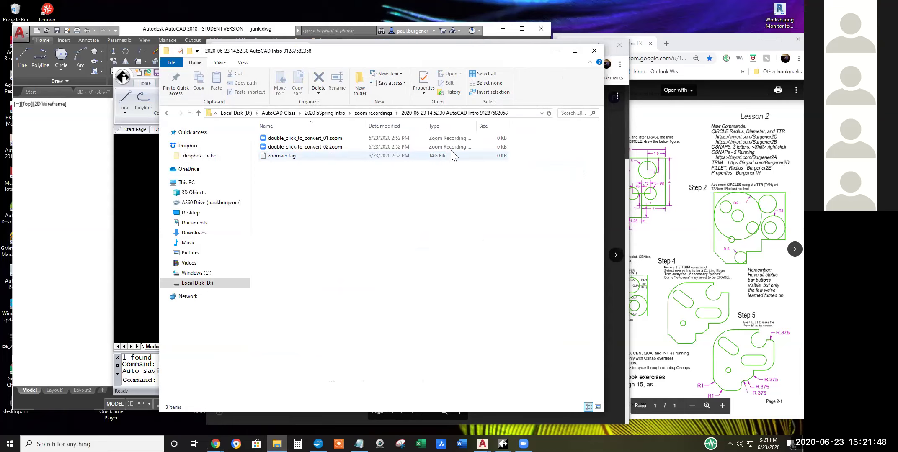
left_click(595, 49)
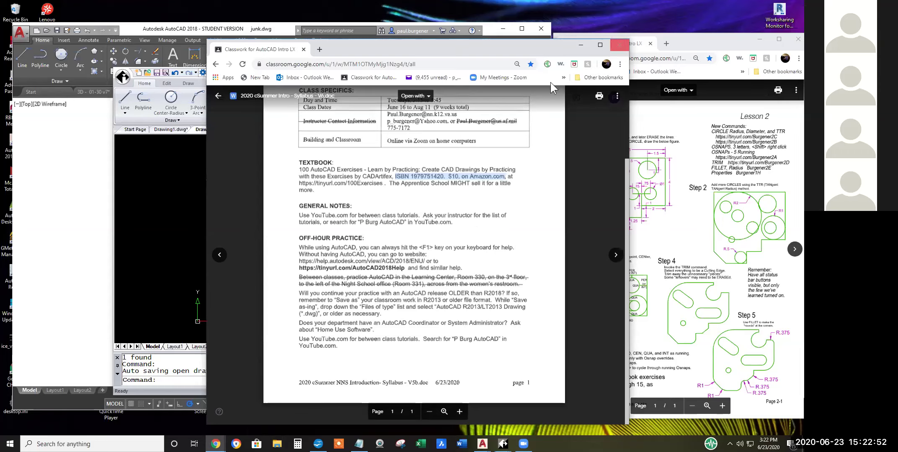
Go back to the Classwork page and expand Week 2 Classwork and Homework.
left_click(372, 78)
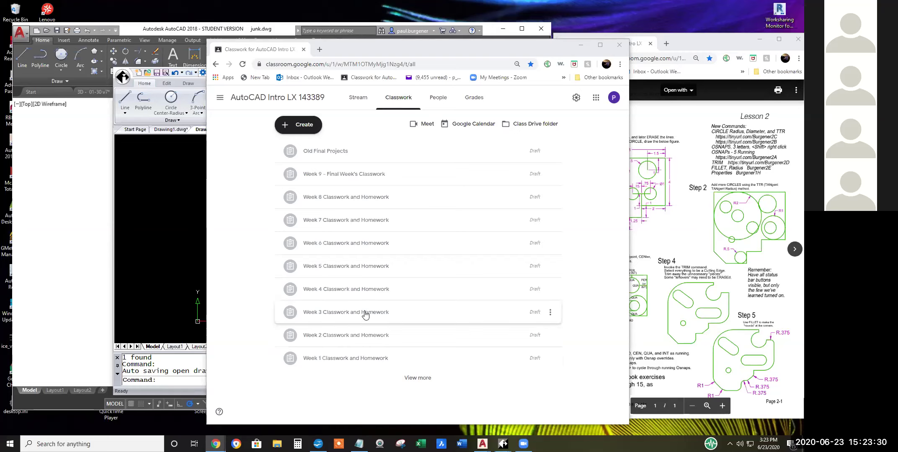
double_click(338, 338)
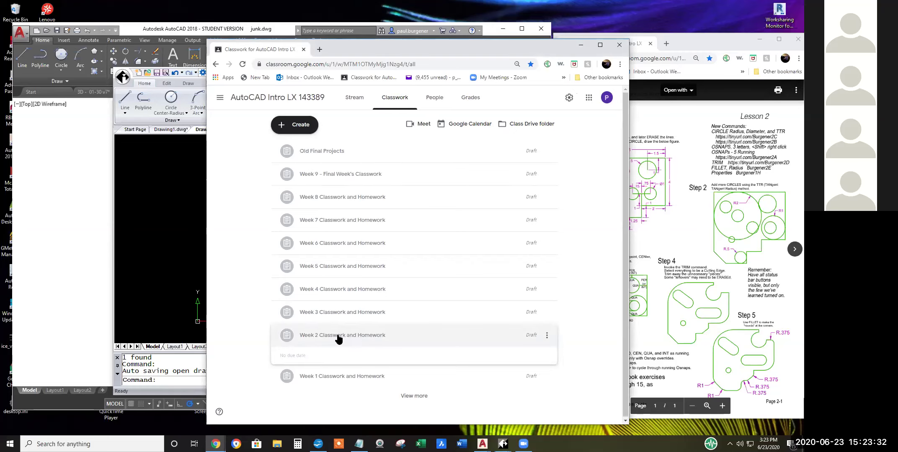
Scroll through the Week 2 Page 2-1.pdf preview, then close it.
left_click(338, 339)
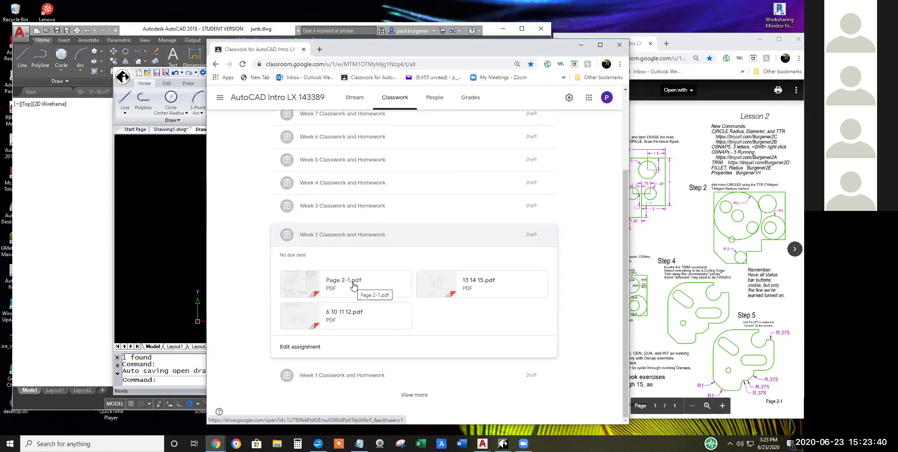
left_click(356, 285)
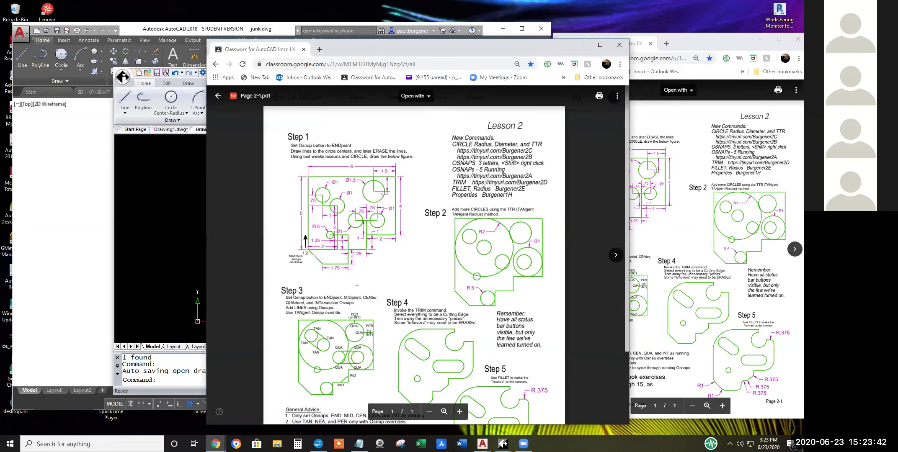
scroll(436, 274, "down", 2)
scroll(435, 274, "up", 2)
scroll(437, 275, "down", 1)
scroll(436, 274, "down", 1)
scroll(437, 275, "up", 2)
scroll(437, 275, "down", 1)
scroll(424, 243, "up", 2)
left_click(218, 96)
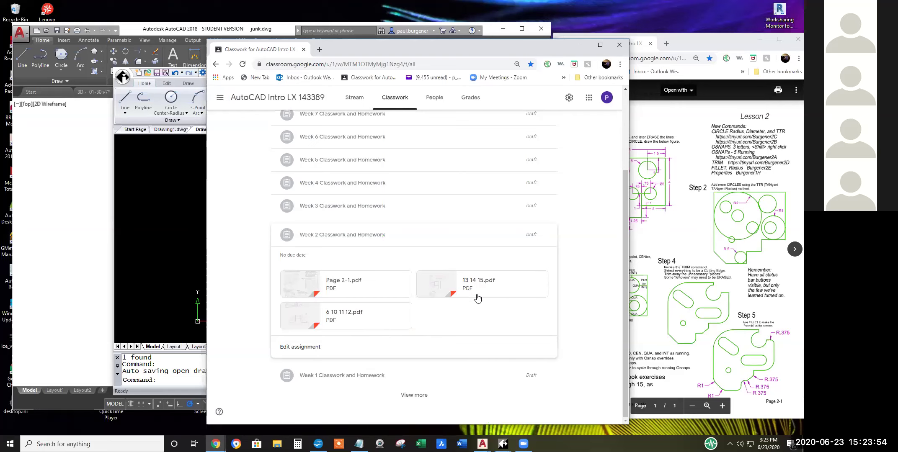
Open 6 10 11 12.pdf, then step back to view 13 14 15.pdf.
left_click(358, 315)
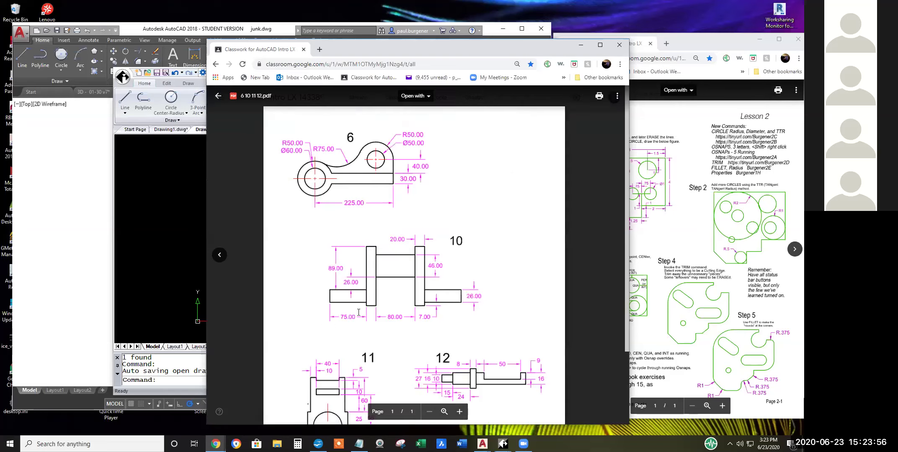
scroll(418, 326, "down", 3)
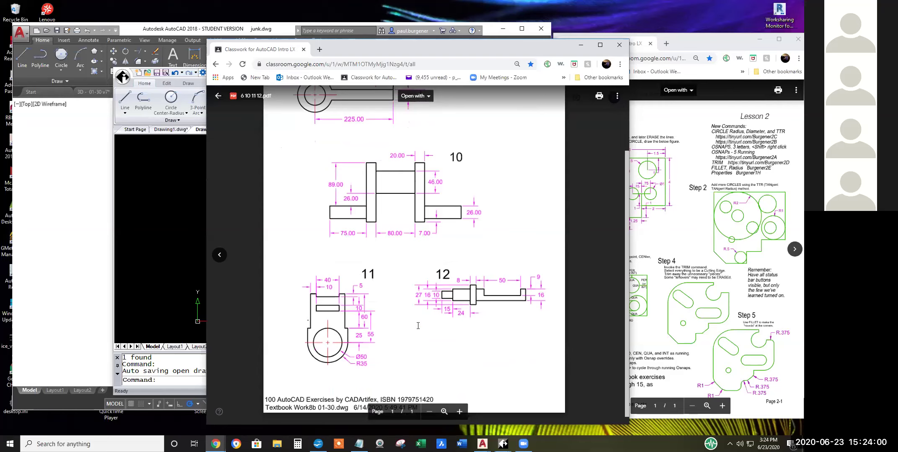
scroll(418, 322, "up", 3)
scroll(418, 323, "down", 3)
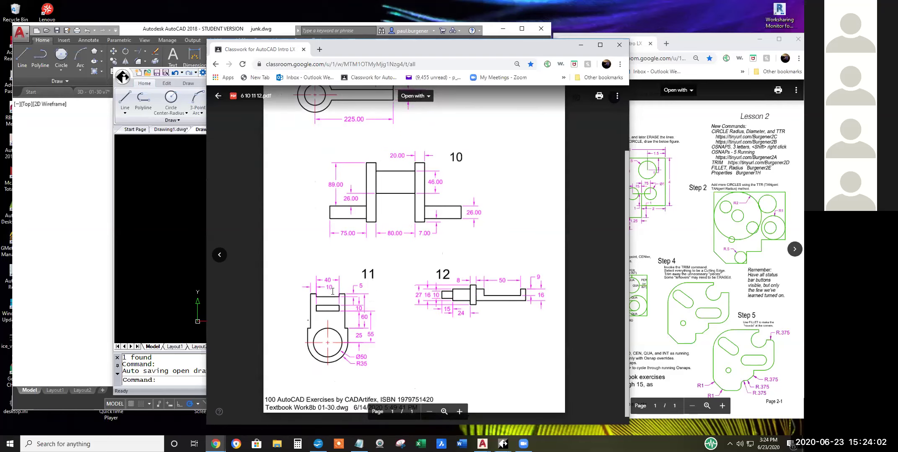
left_click(220, 255)
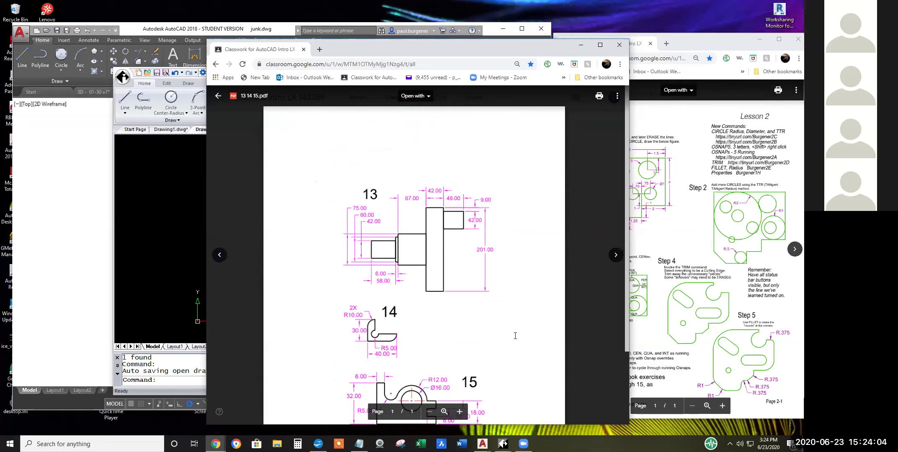
scroll(515, 335, "down", 3)
scroll(510, 343, "up", 3)
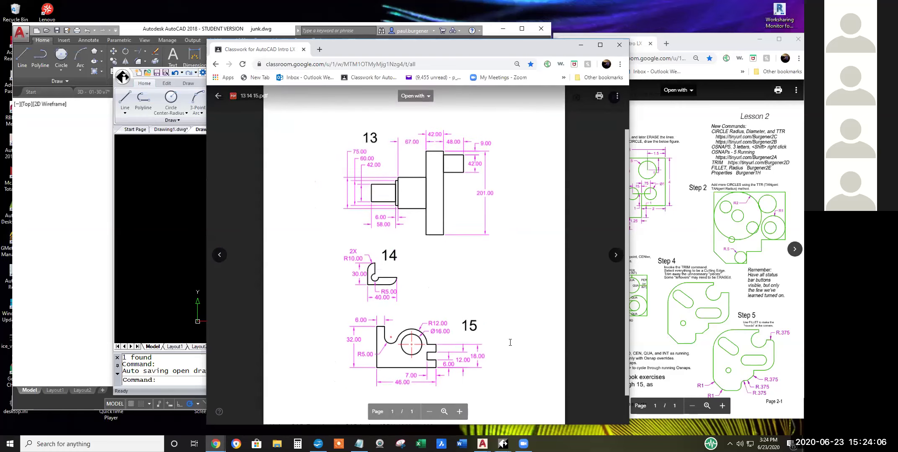
Page back to Page 2-1.pdf, then forward through 13 14 15.pdf to 6 10 11 12.pdf.
left_click(220, 255)
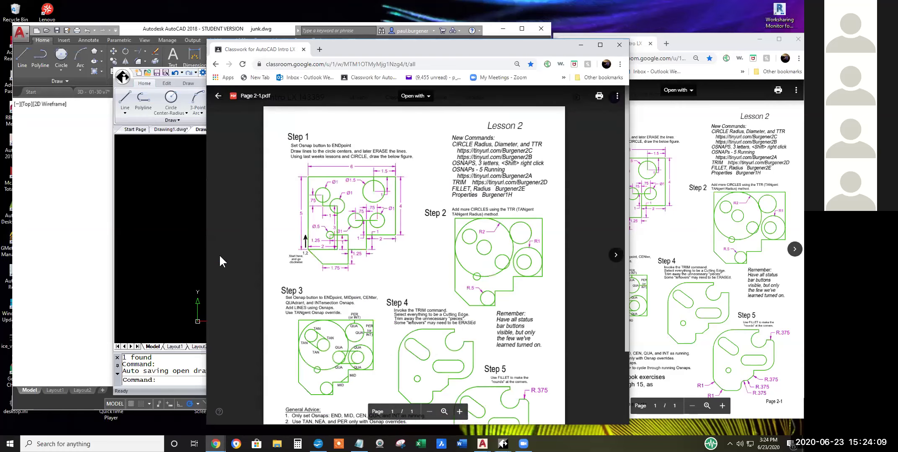
left_click(616, 255)
scroll(591, 262, "down", 3)
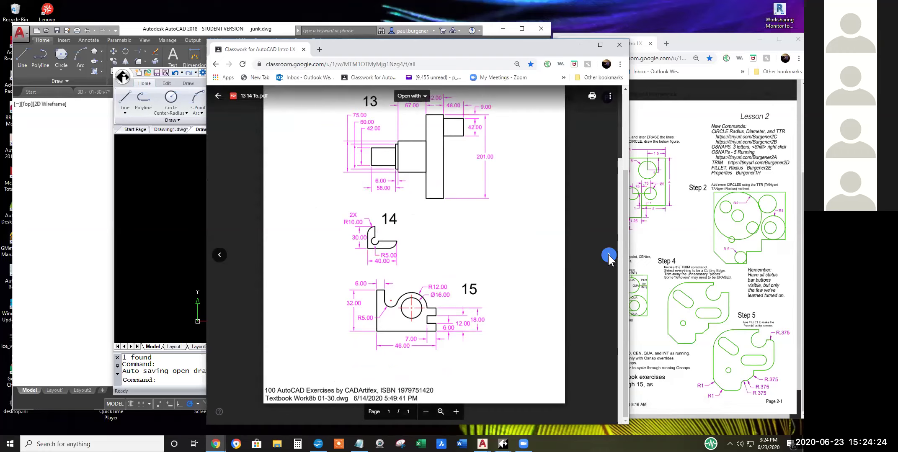
left_click(609, 256)
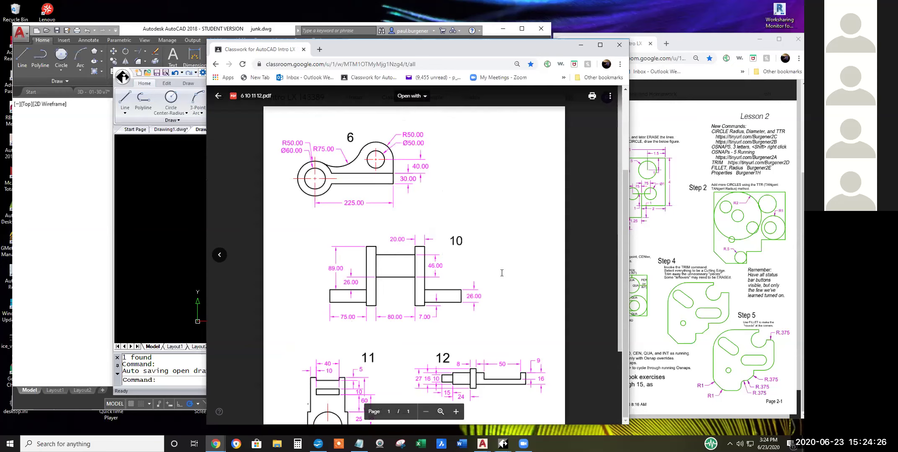
scroll(502, 273, "down", 2)
scroll(505, 266, "up", 2)
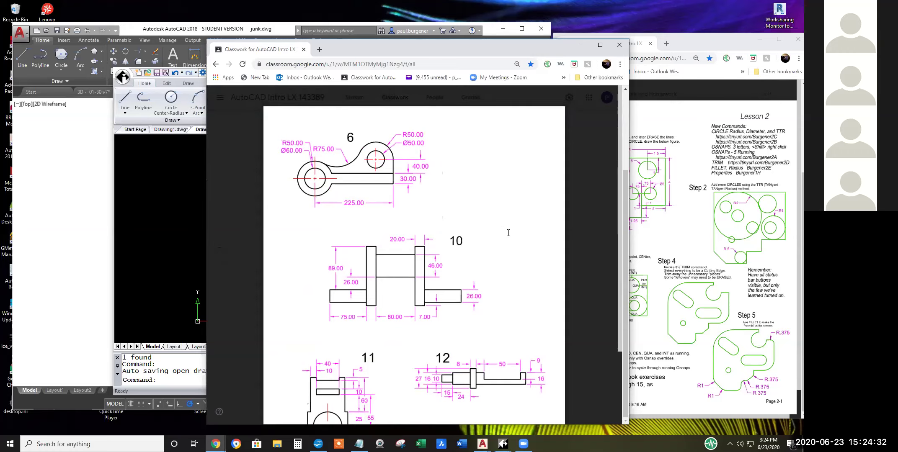
Edit the Old Final Projects draft and assign it to students immediately.
left_click(372, 78)
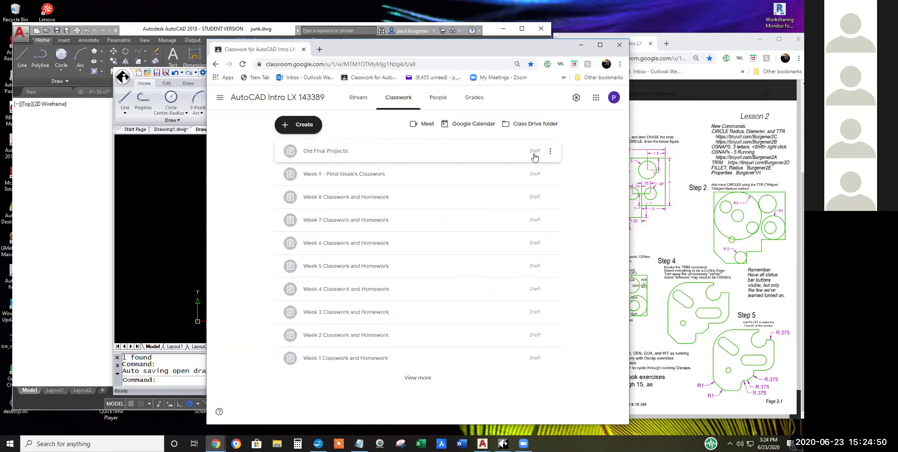
left_click(550, 152)
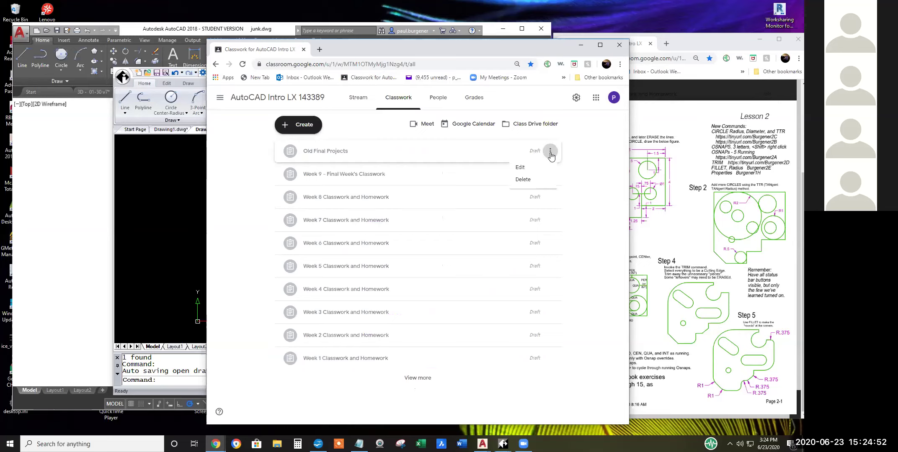
left_click(521, 167)
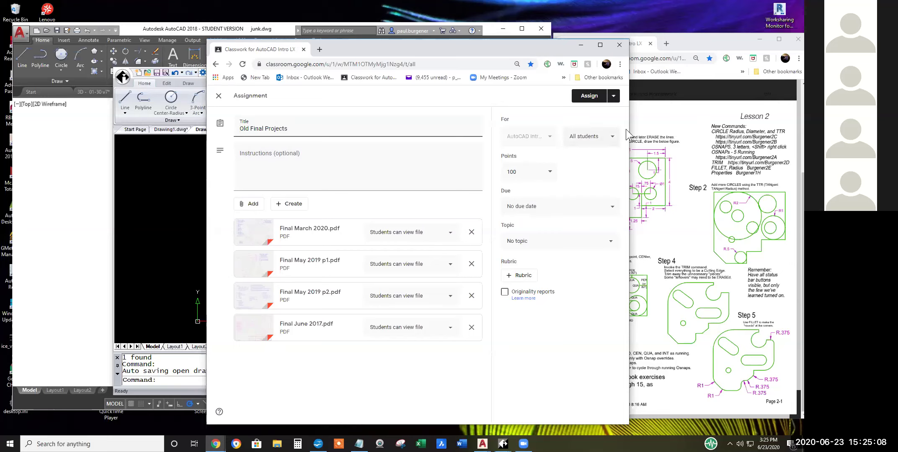
left_click(615, 97)
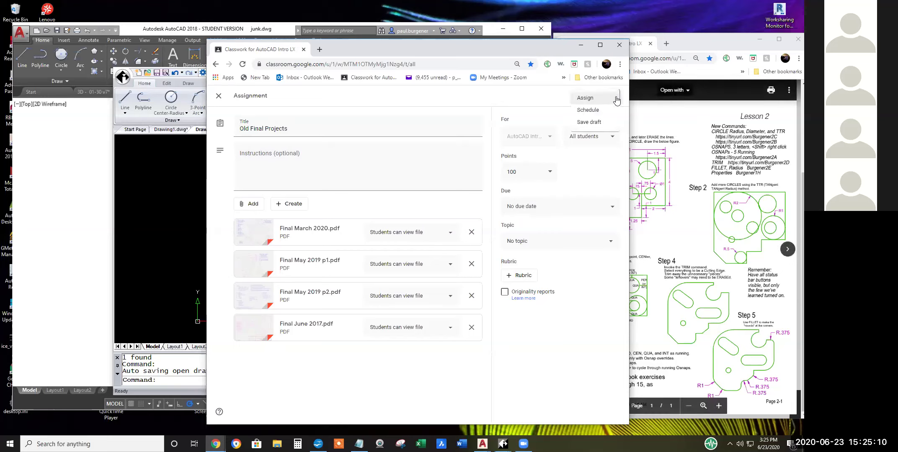
left_click(585, 98)
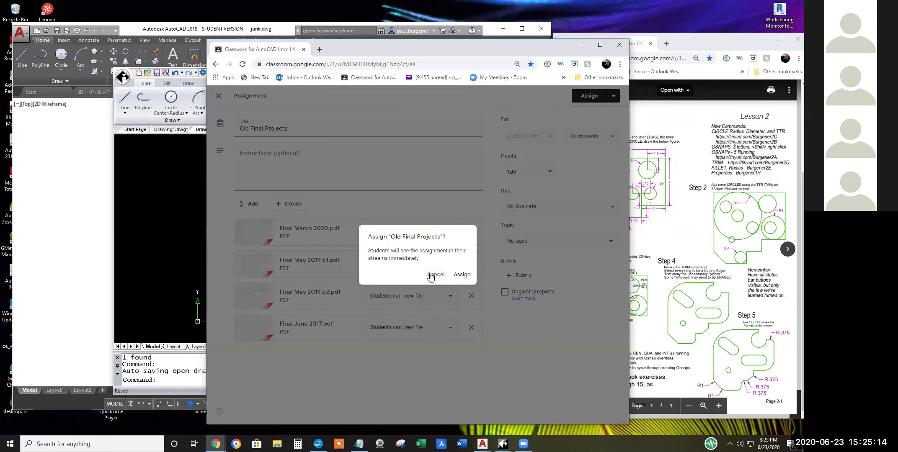
left_click(459, 275)
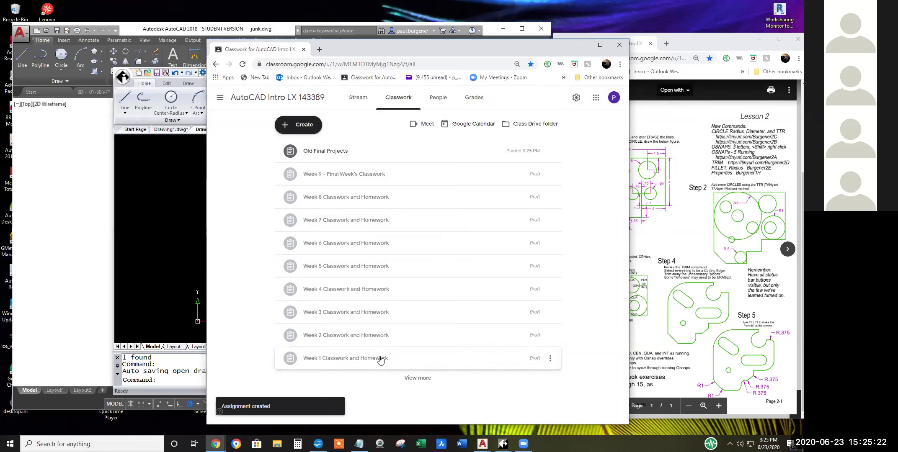
Edit the Week 1 Classwork and Homework draft and assign it to the 12 students.
left_click(379, 359)
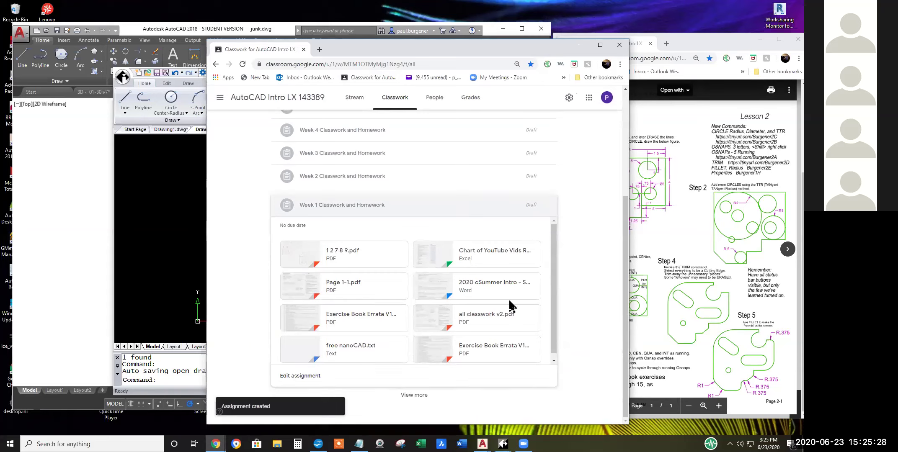
left_click(548, 206)
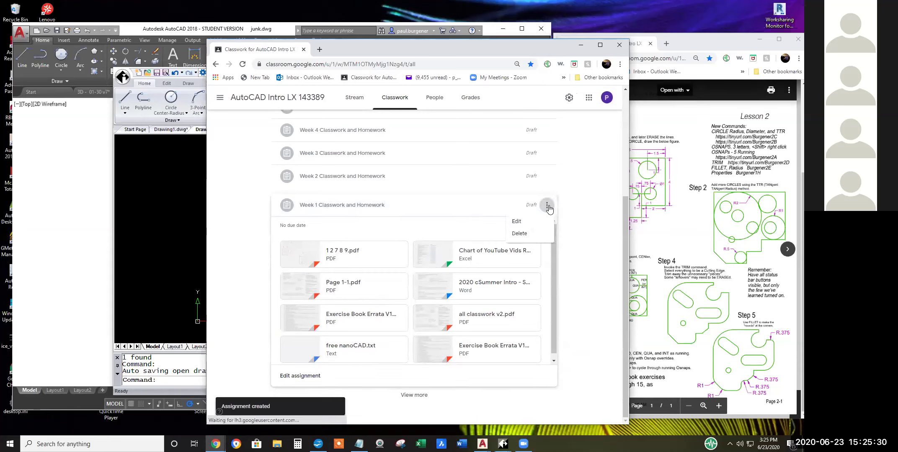
left_click(518, 223)
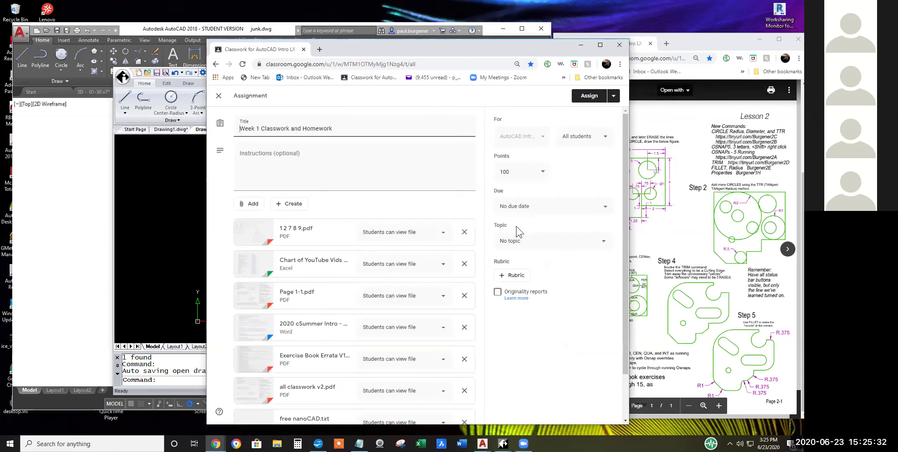
left_click(589, 96)
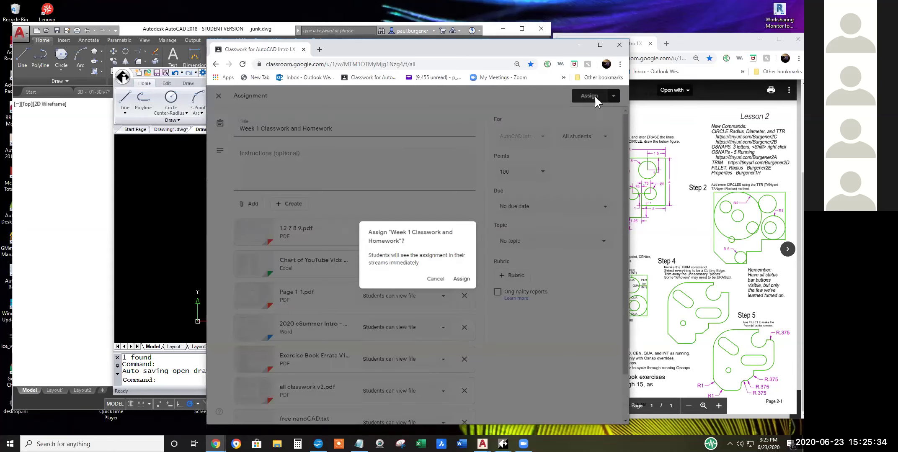
left_click(460, 280)
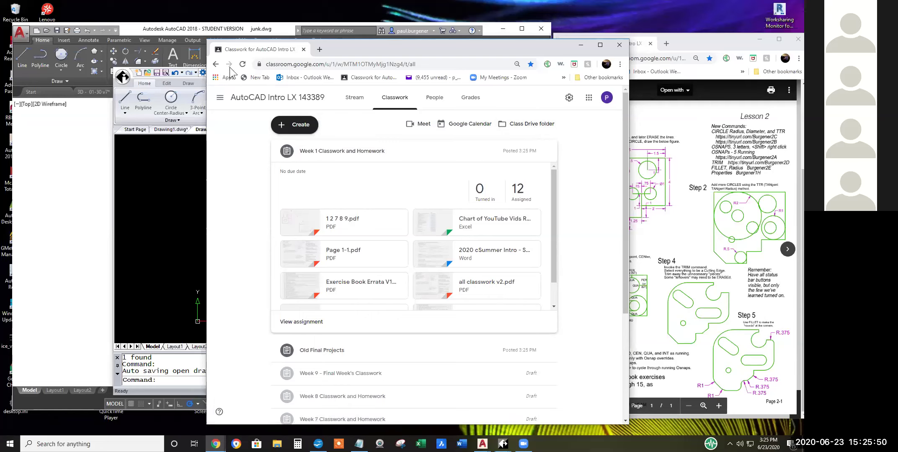
Load the remaining classwork, then edit Week 2 Classwork and Homework and assign it to students.
scroll(386, 281, "down", 4)
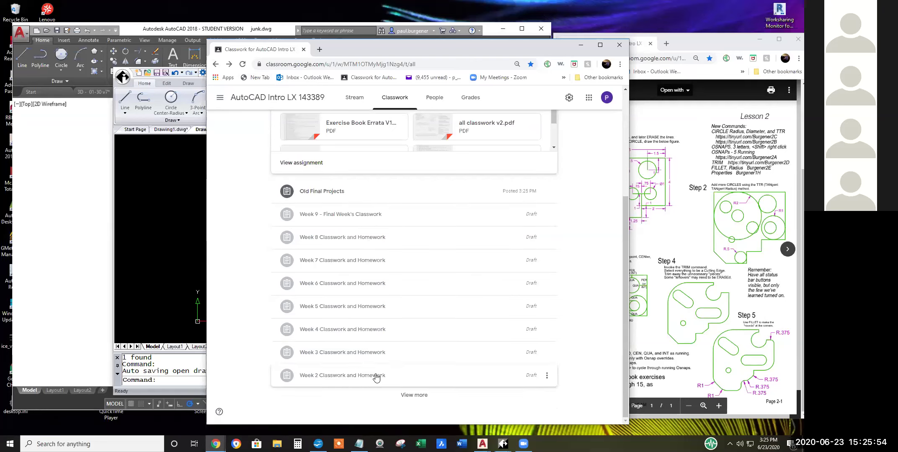
left_click(414, 396)
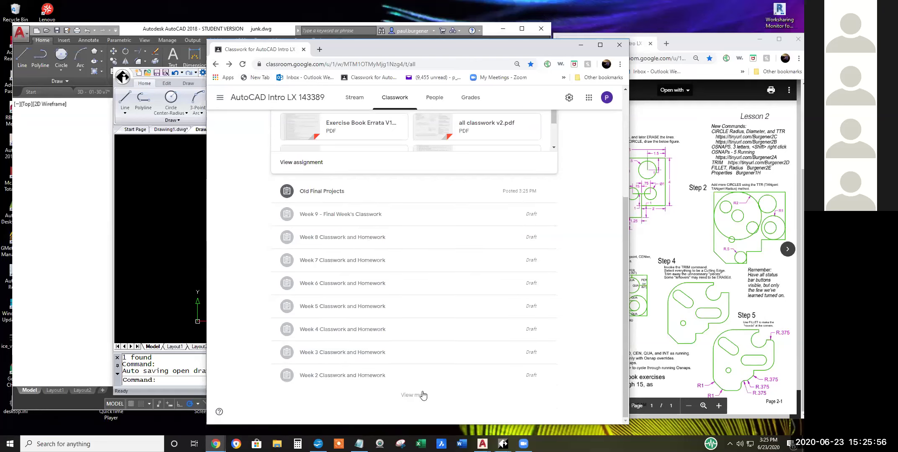
scroll(423, 373, "down", 1)
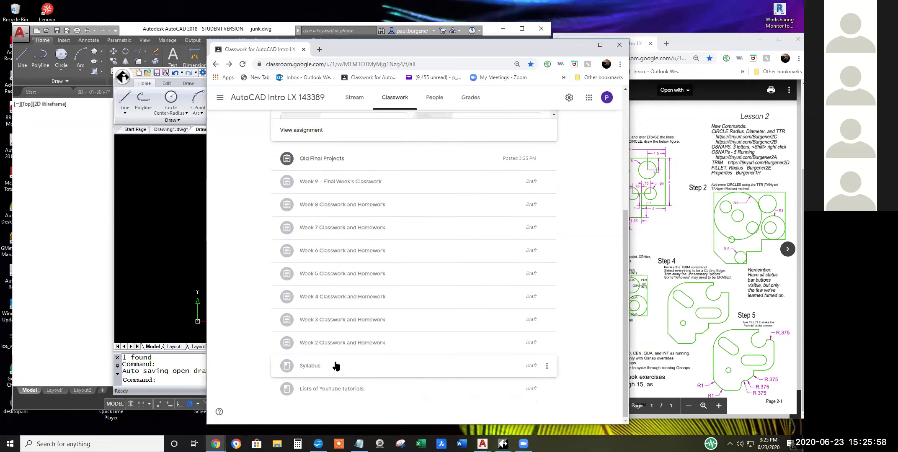
left_click(370, 344)
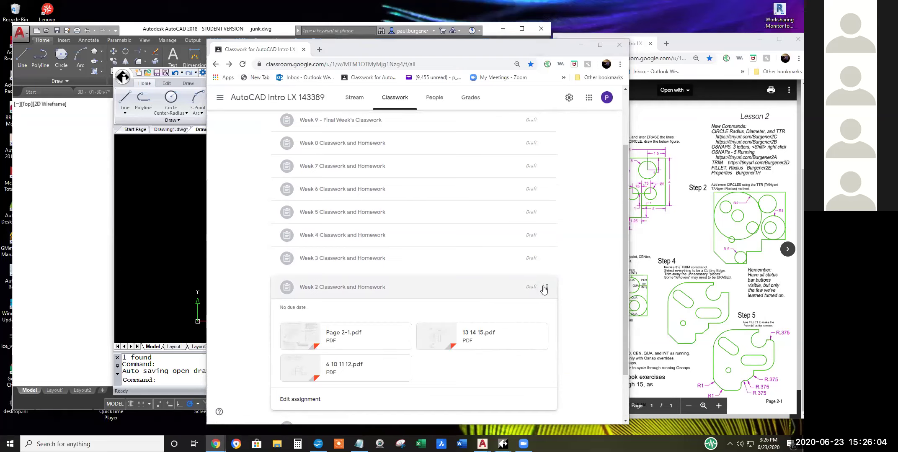
left_click(547, 289)
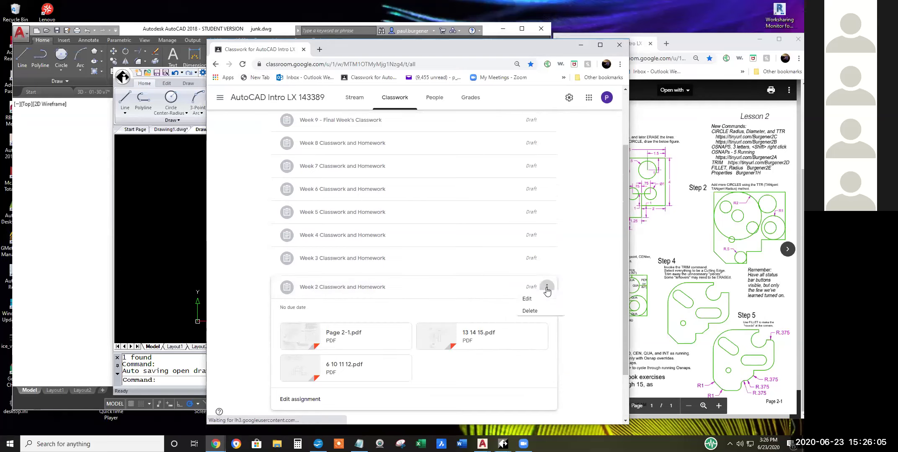
left_click(517, 304)
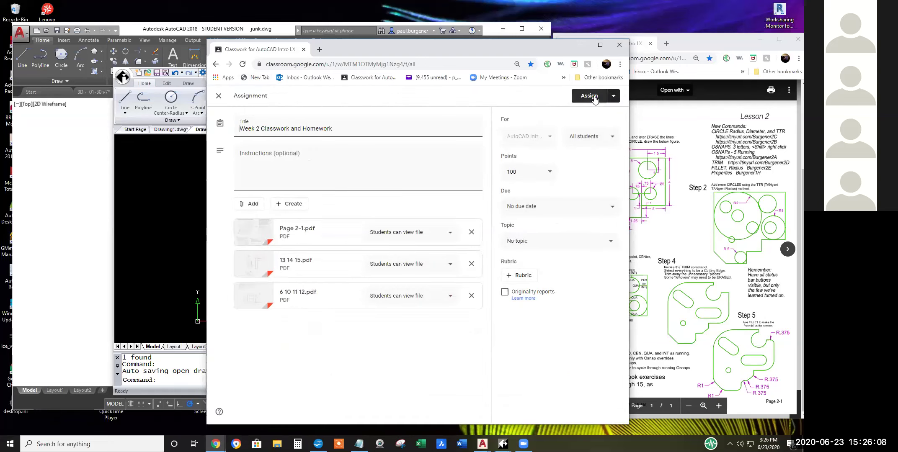
left_click(595, 98)
left_click(461, 281)
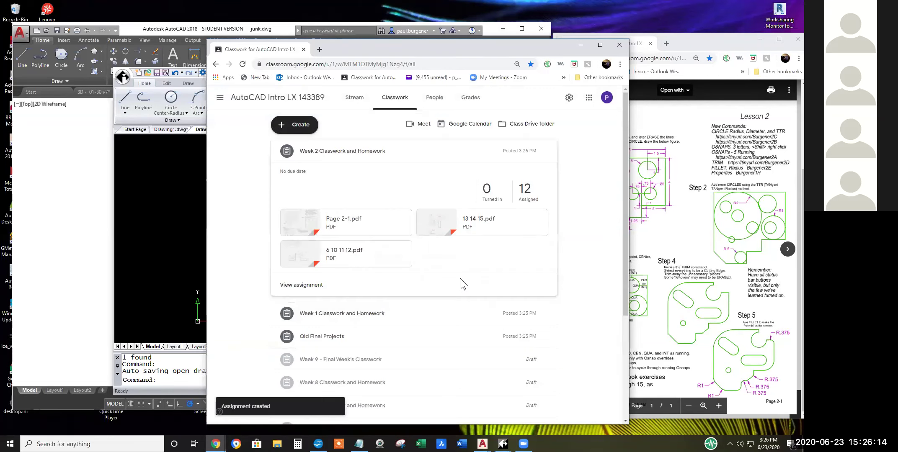
scroll(472, 331, "down", 2)
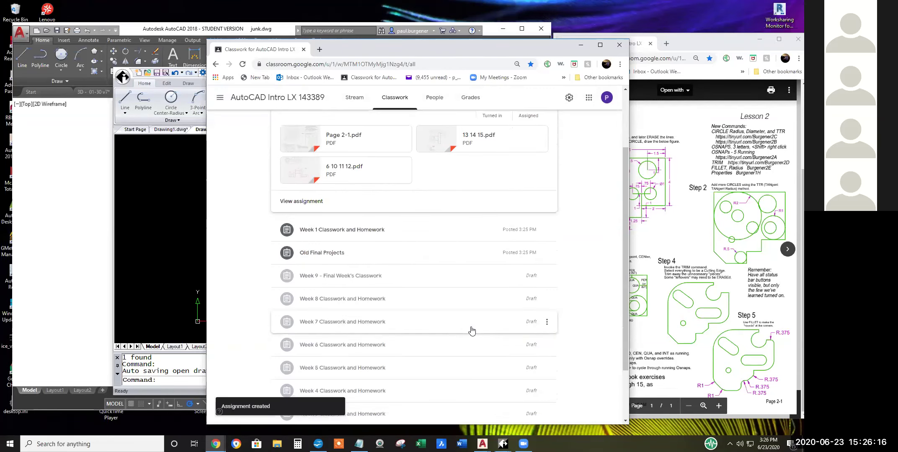
Edit the Syllabus draft with its V6 .doc file and post it immediately.
scroll(471, 331, "down", 2)
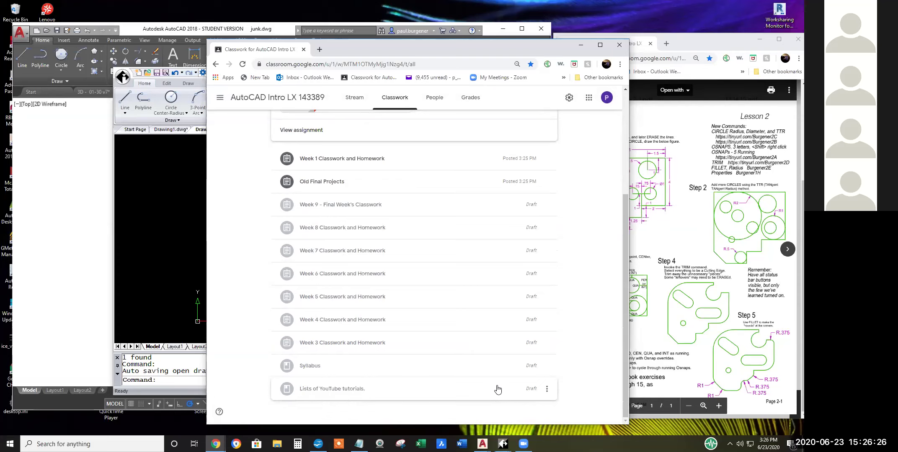
left_click(545, 366)
left_click(519, 382)
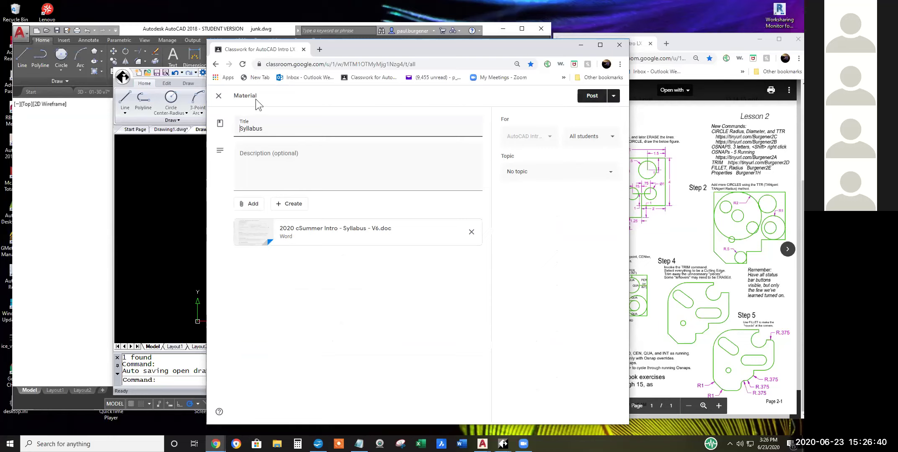
left_click(614, 97)
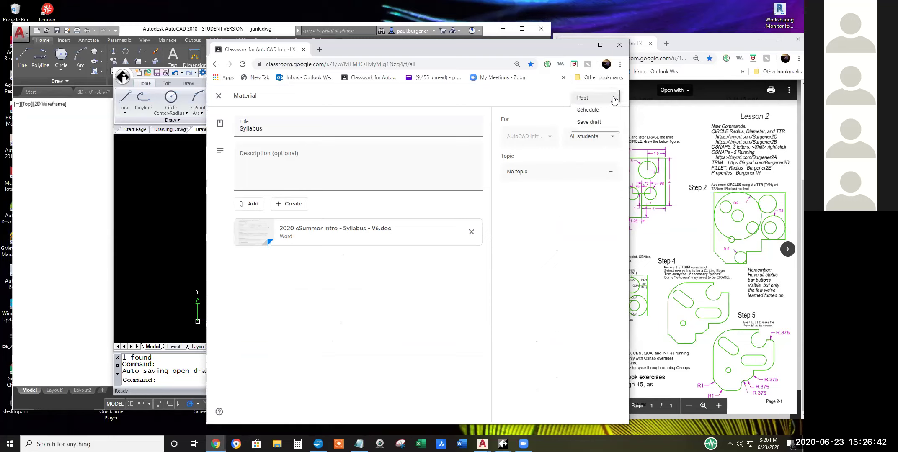
left_click(584, 97)
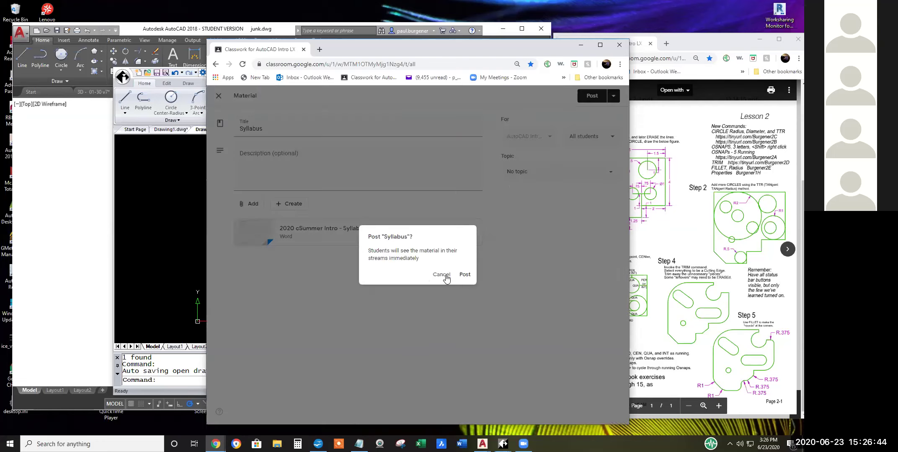
left_click(465, 275)
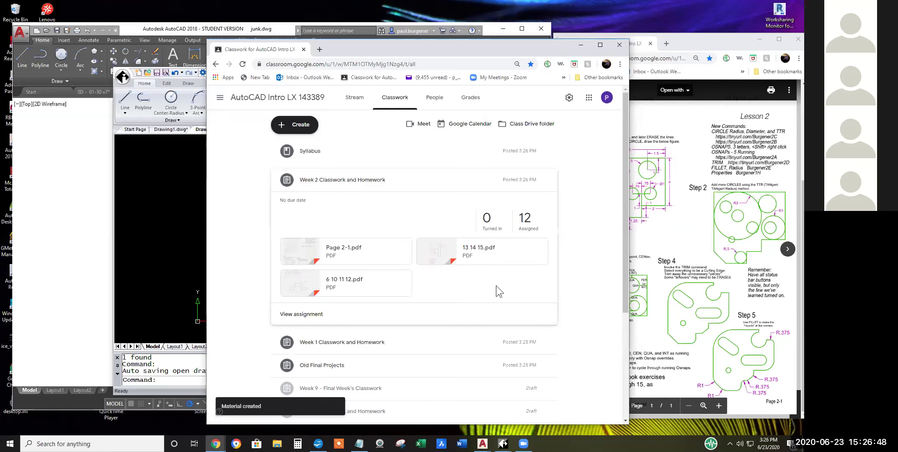
Post the 'Lists of YouTube tutorials.' draft with Chart of YouTube Vids RevK2.xls to the class.
scroll(502, 355, "down", 2)
scroll(503, 355, "down", 1)
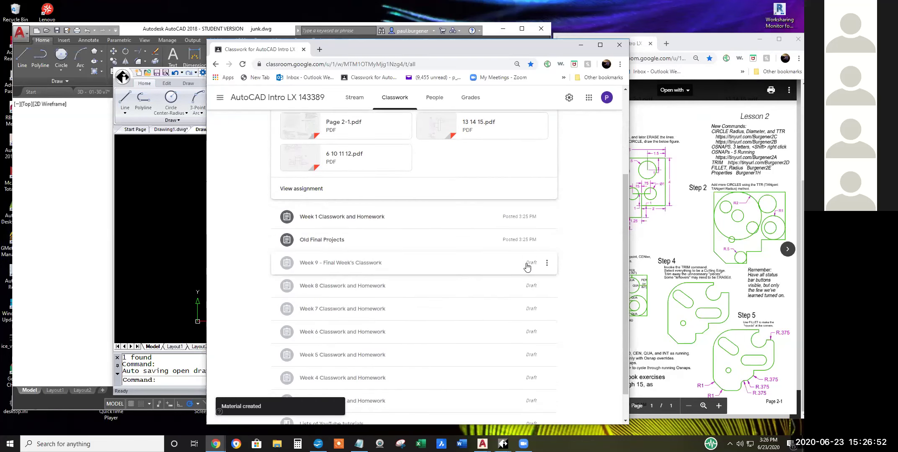
scroll(527, 298, "down", 1)
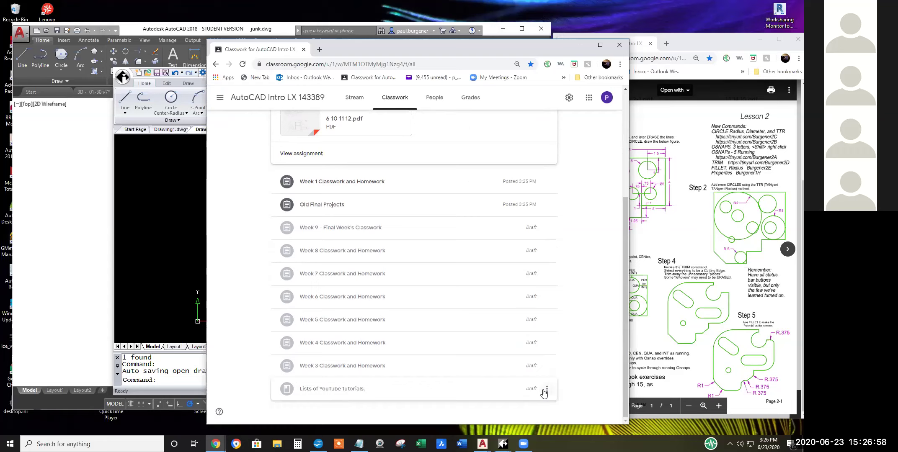
left_click(546, 391)
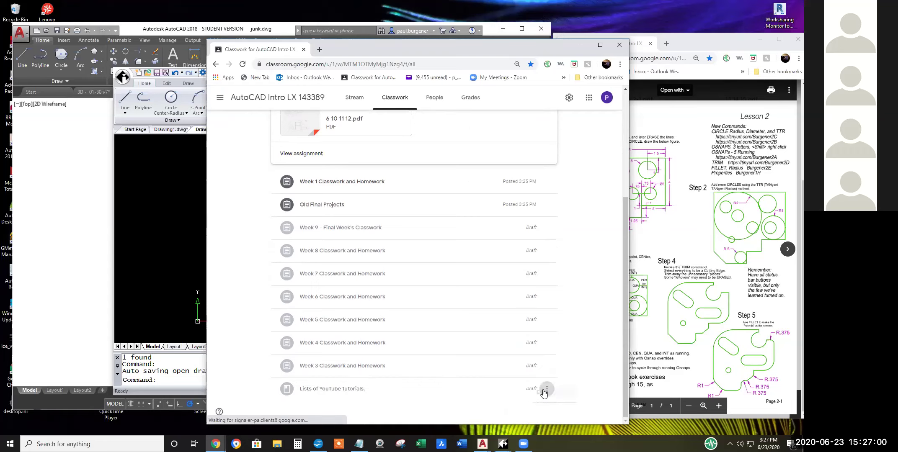
left_click(517, 397)
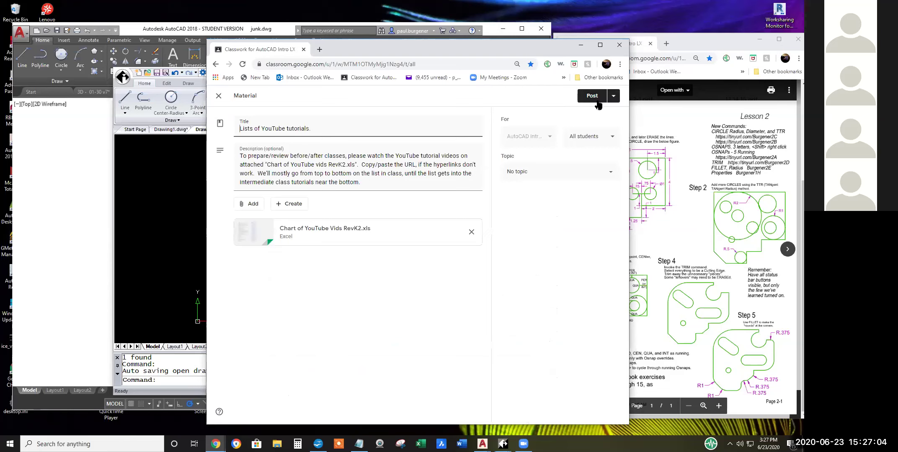
left_click(594, 97)
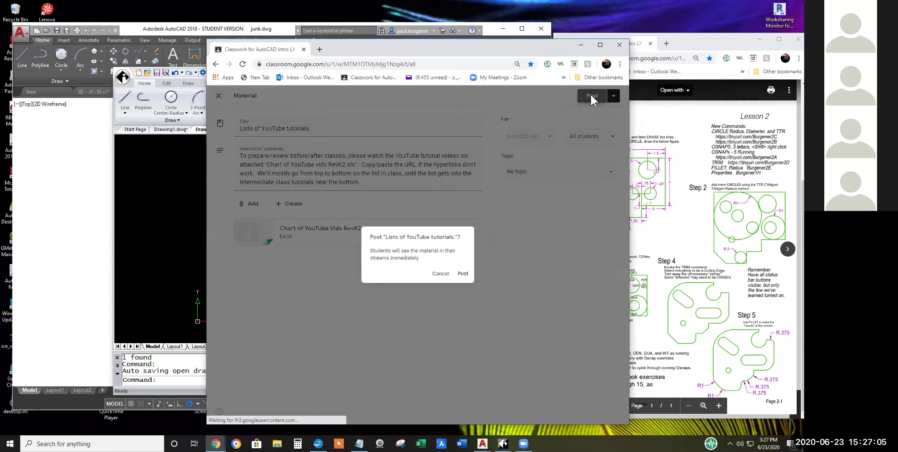
left_click(465, 276)
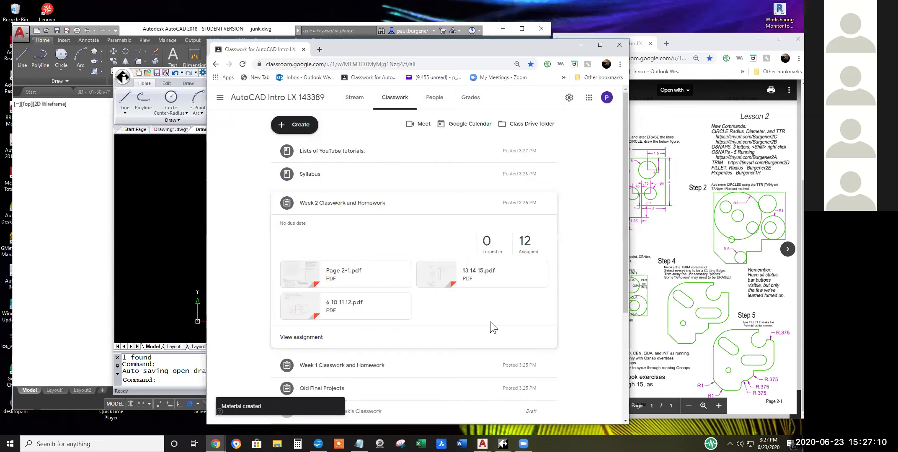
Assign the Week 3 Classwork and Homework draft, with Page 3-1.pdf and Page 3-2.pdf, immediately.
scroll(524, 405, "down", 4)
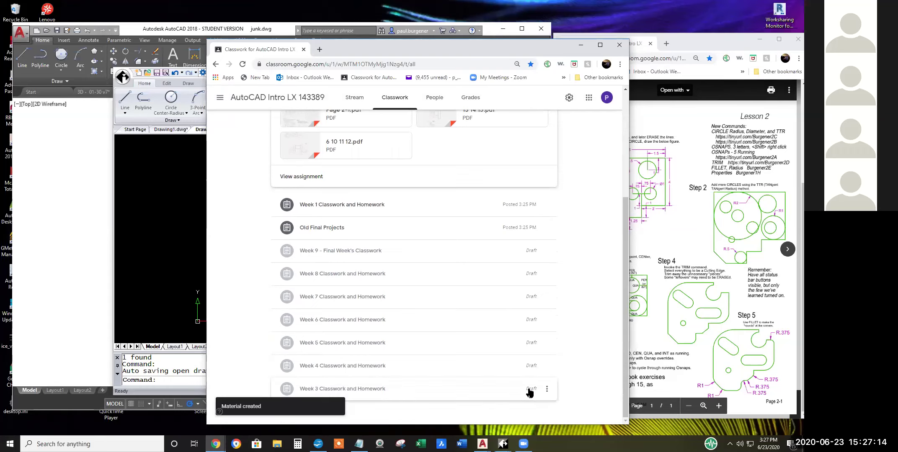
left_click(546, 391)
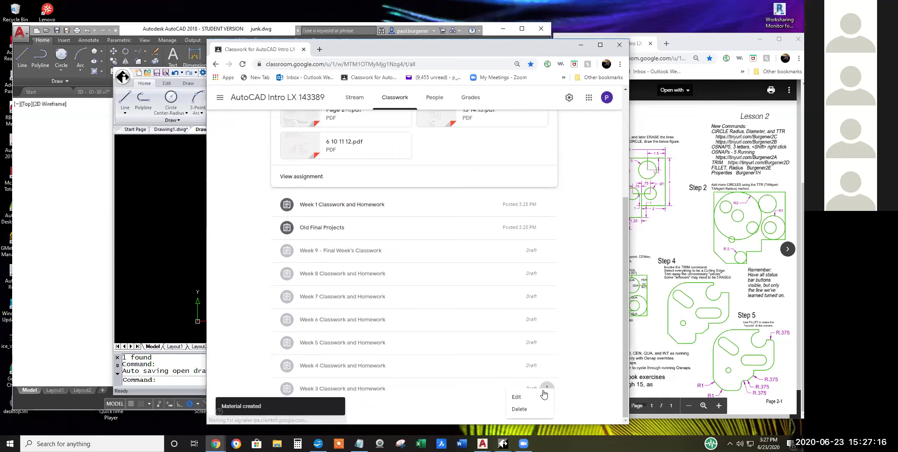
left_click(526, 397)
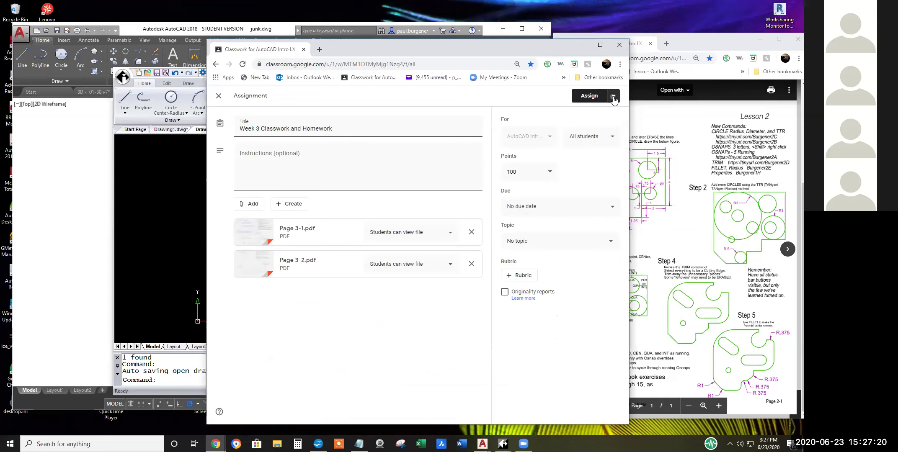
left_click(614, 96)
left_click(586, 98)
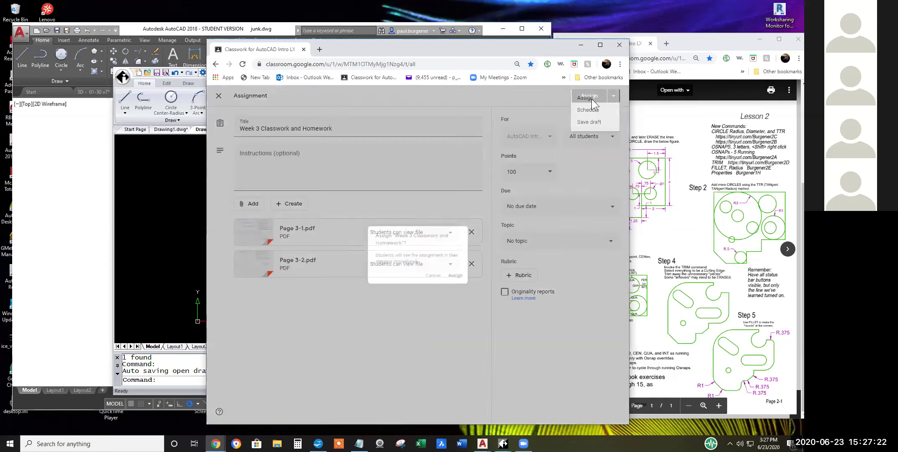
left_click(462, 279)
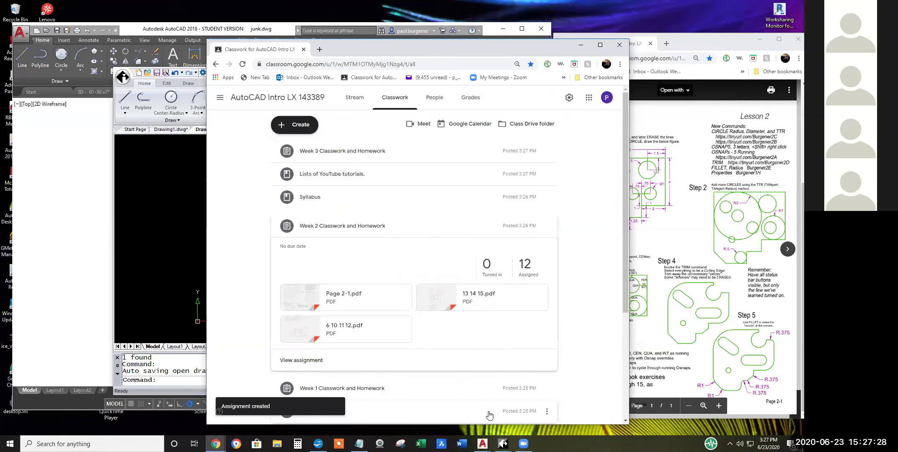
Collapse the Week 2 entry and open the Week 1 Classwork and Homework assignment for editing.
scroll(488, 414, "down", 2)
scroll(488, 414, "down", 2)
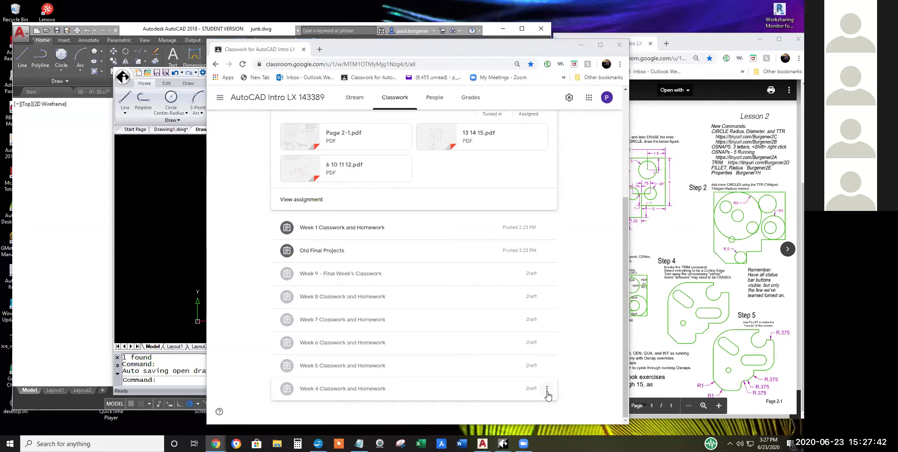
scroll(547, 331, "up", 2)
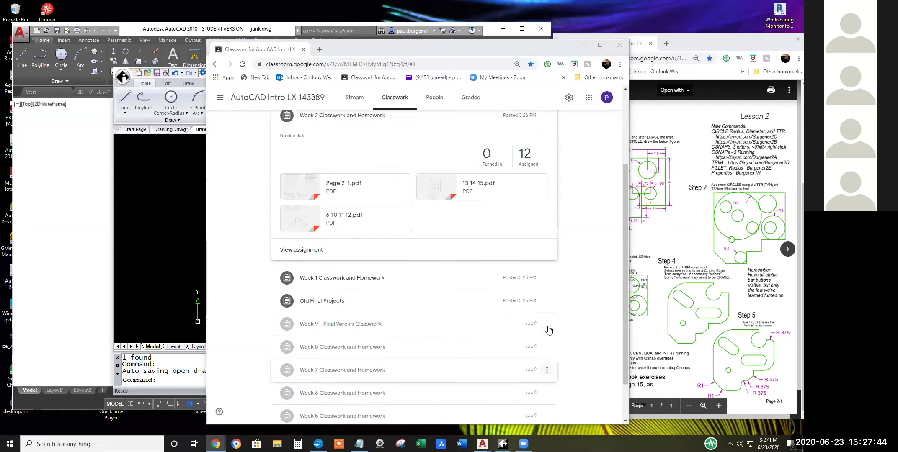
left_click(356, 150)
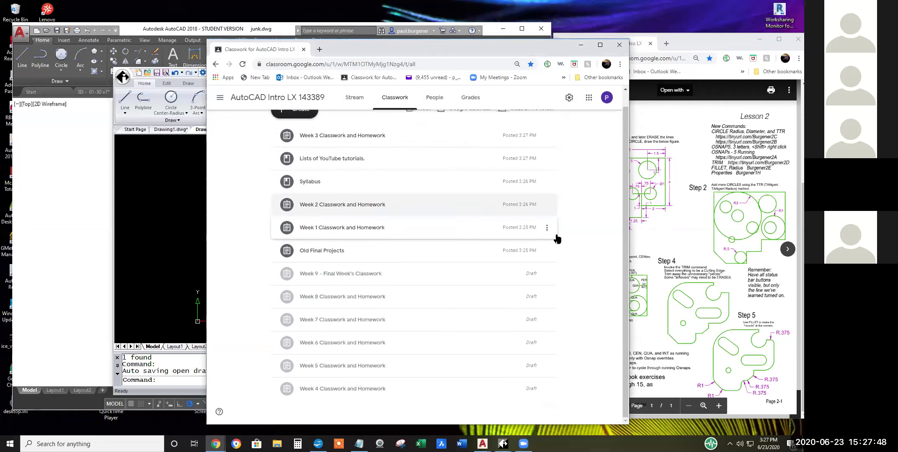
left_click(547, 229)
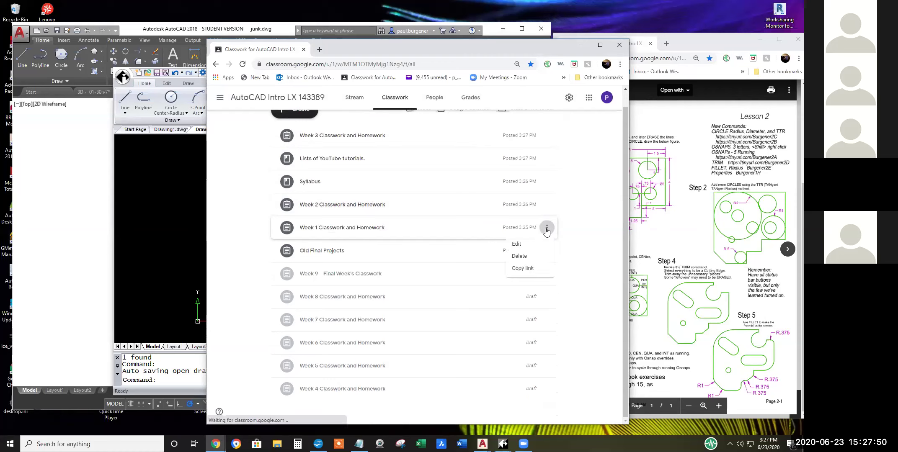
left_click(517, 245)
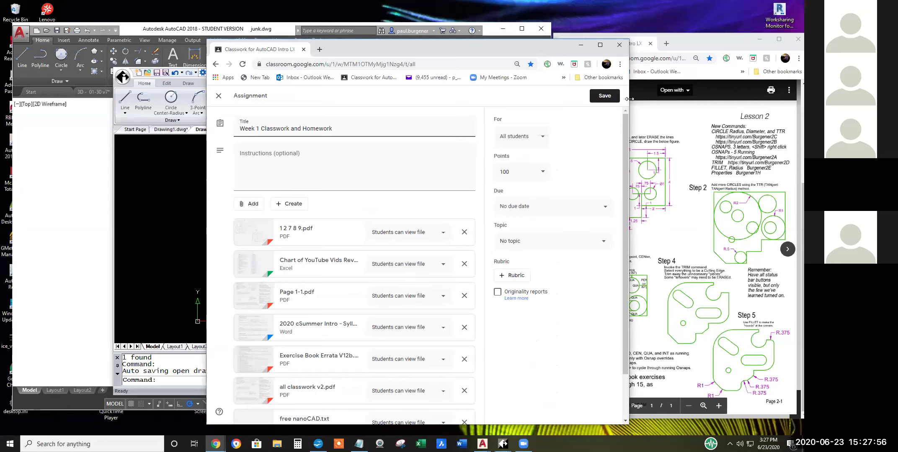
Widen the browser window, review the Week 1 attachments, then close the window.
left_click_drag(630, 99, 679, 99)
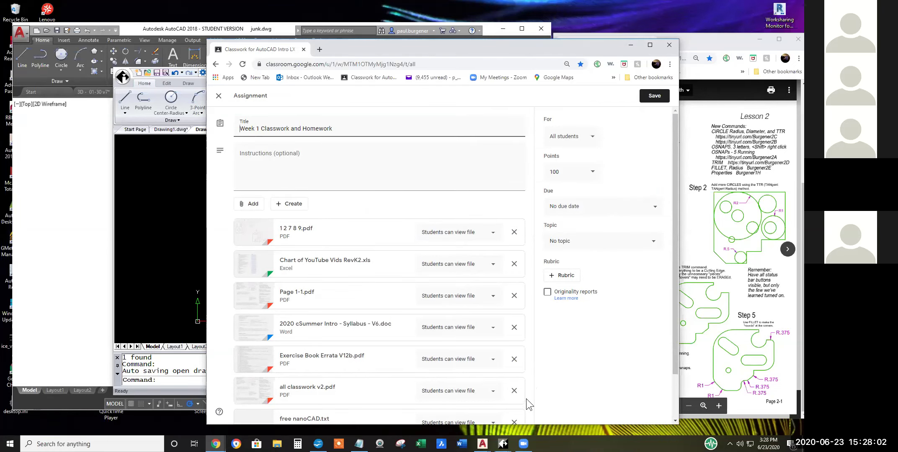
scroll(530, 401, "down", 1)
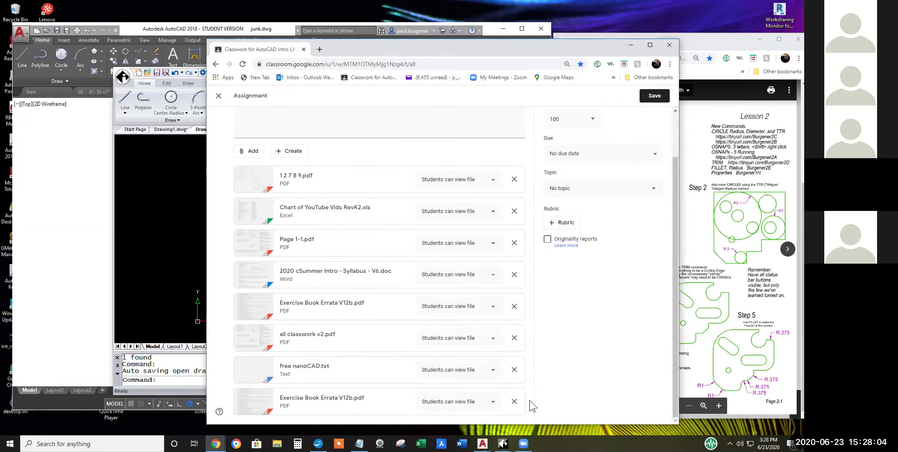
scroll(529, 401, "up", 1)
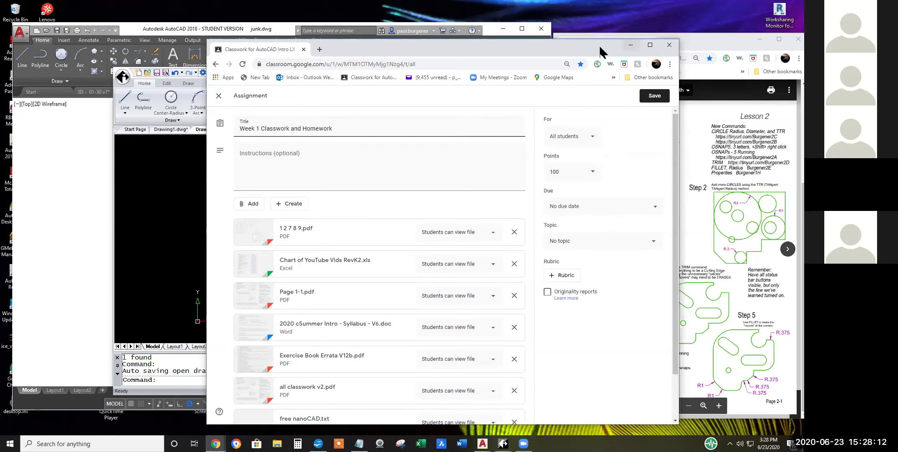
left_click(671, 44)
Dismiss the IntelliCAD message and move the Drawing2 window left over the browser.
left_click(457, 242)
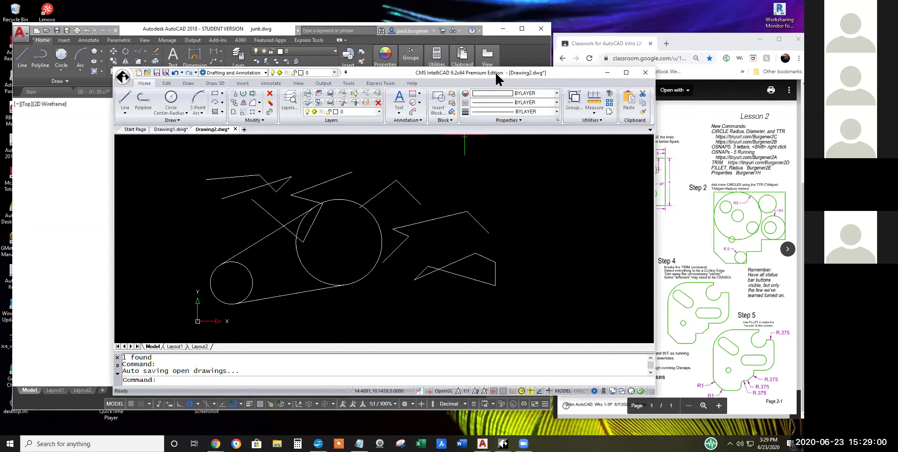
left_click_drag(495, 71, 461, 78)
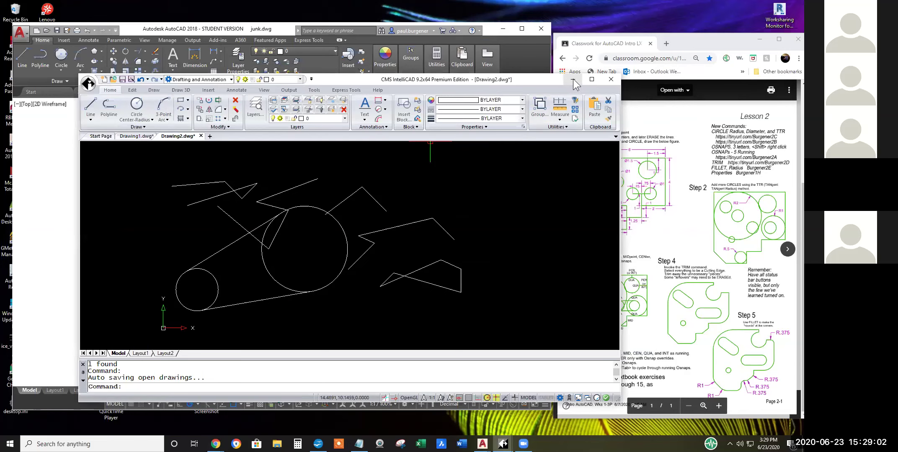
Minimize IntelliCAD, then close the 3D, Wks 1-3R and junk tabs, answering No to saving.
left_click(574, 81)
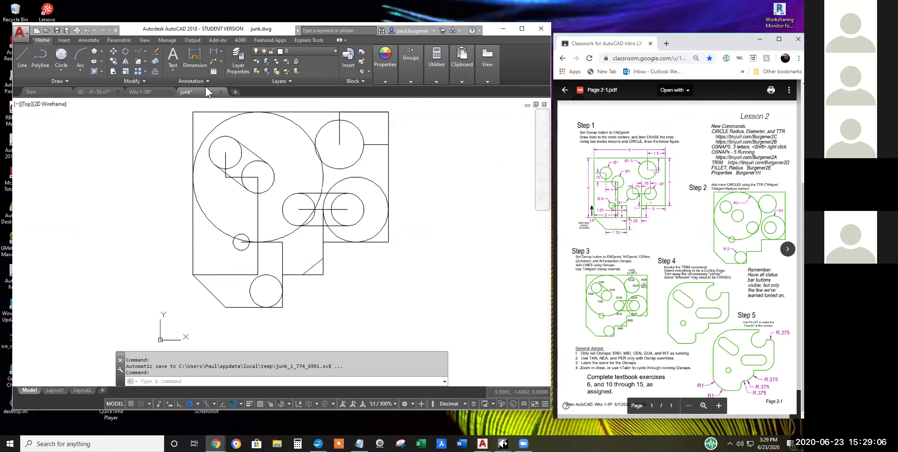
left_click(221, 91)
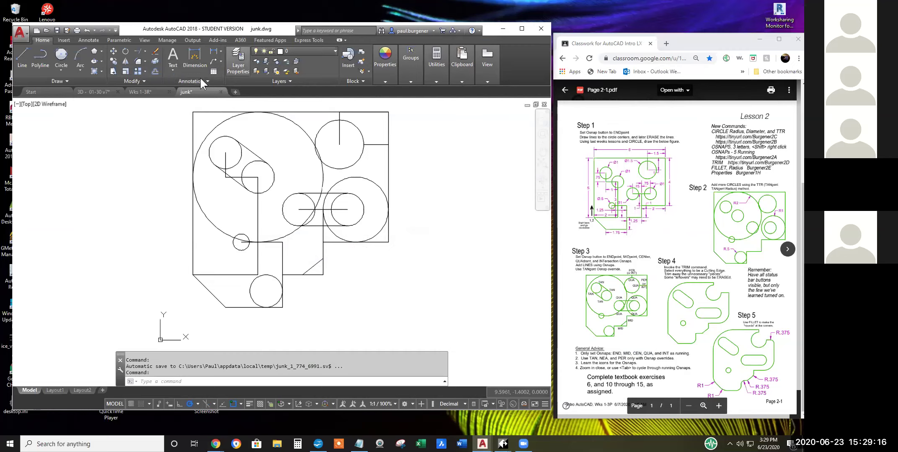
left_click(118, 91)
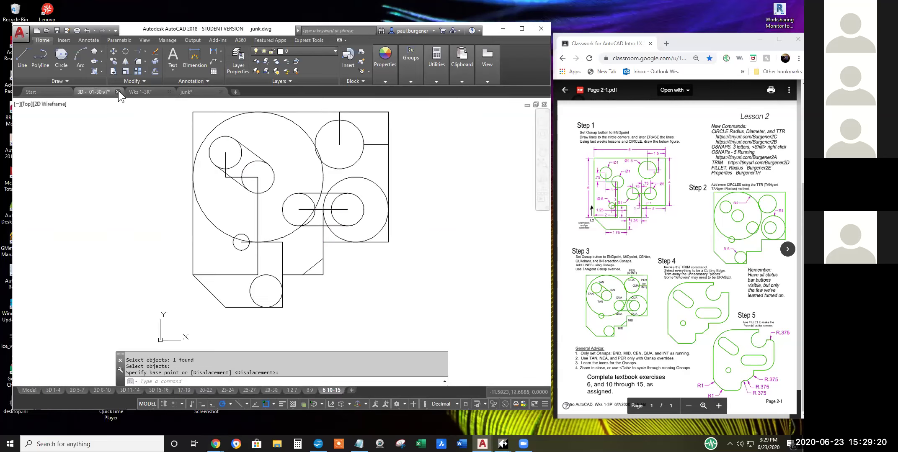
left_click(118, 92)
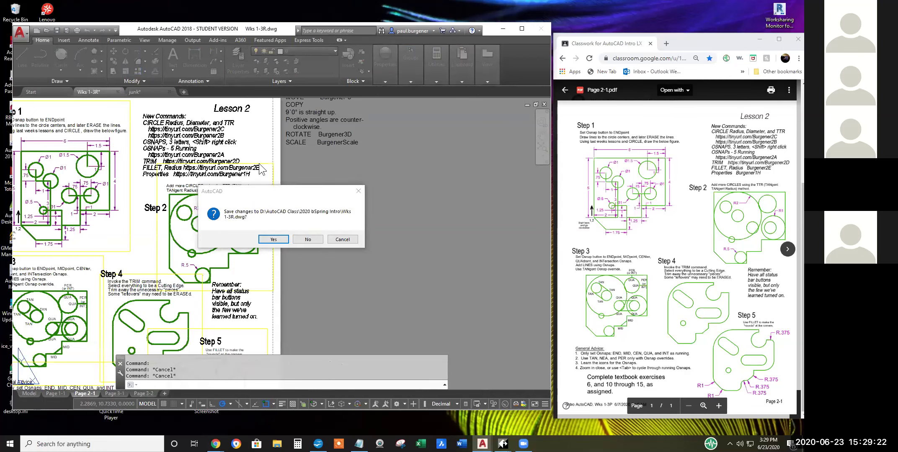
left_click(341, 238)
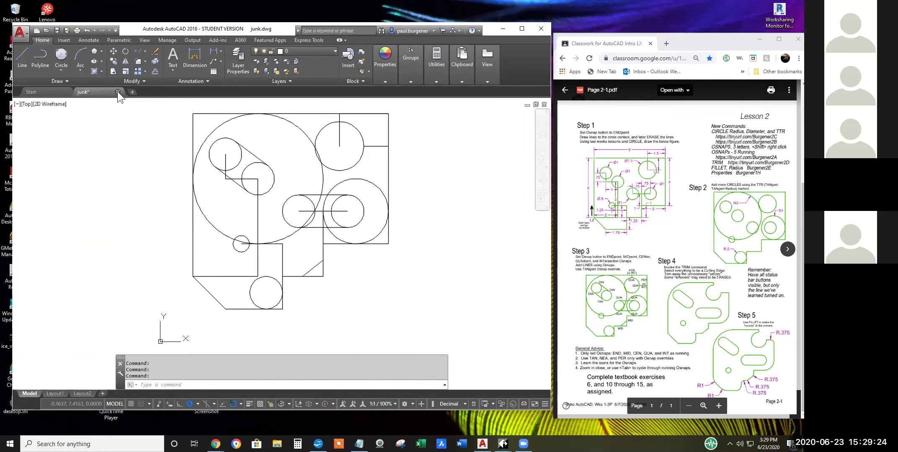
left_click(118, 92)
left_click(296, 239)
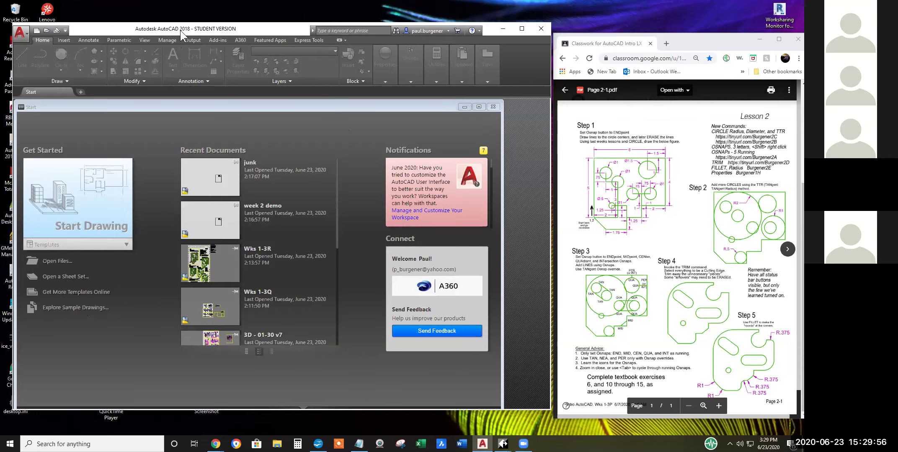
Start blank Drawing9, narrow the command history, then open the Select template dialog (acad.dwt).
left_click_drag(180, 30, 192, 57)
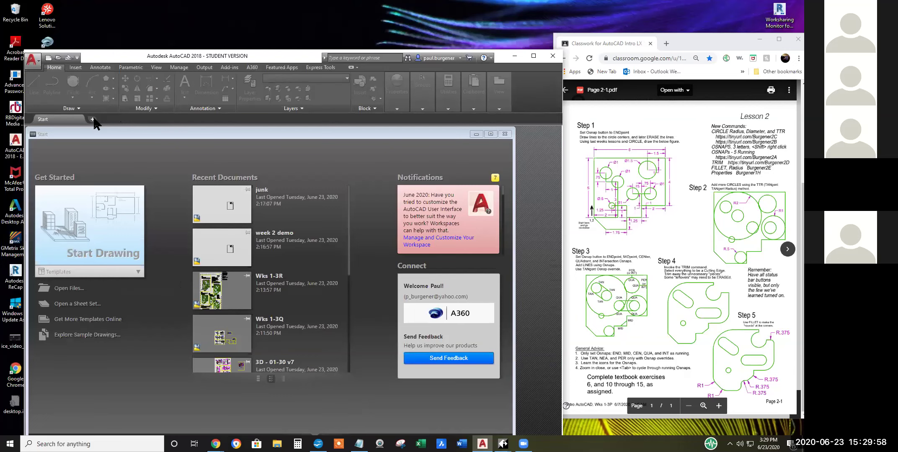
left_click(92, 120)
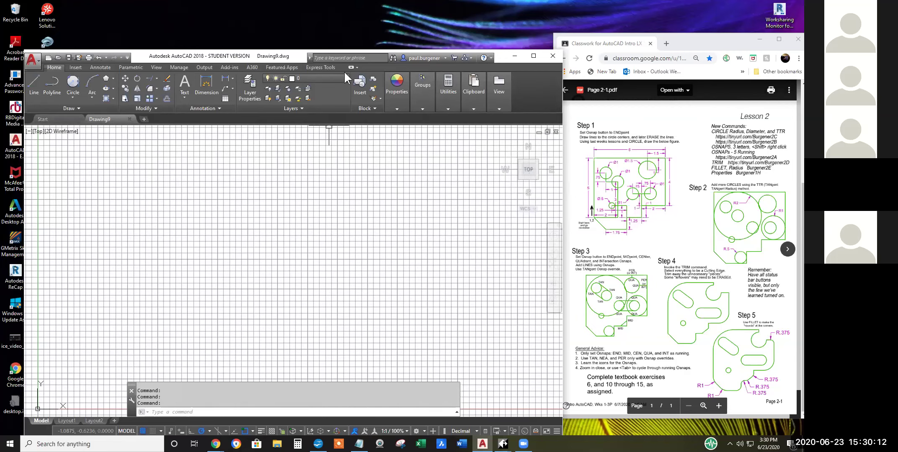
left_click_drag(344, 56, 345, 34)
left_click_drag(185, 361, 134, 362)
left_click(273, 376)
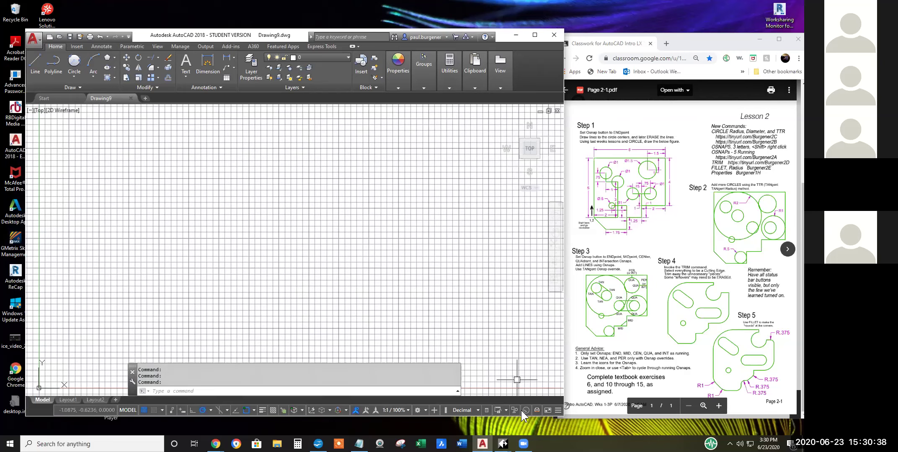
left_click(33, 39)
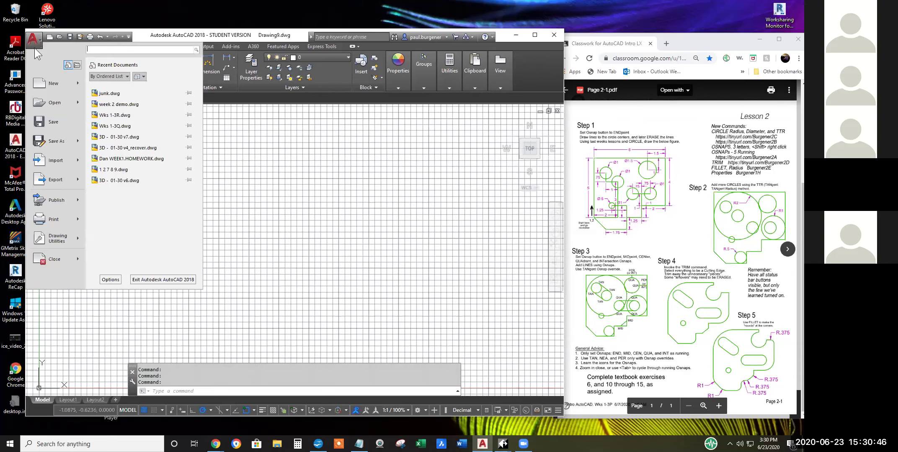
left_click(49, 83)
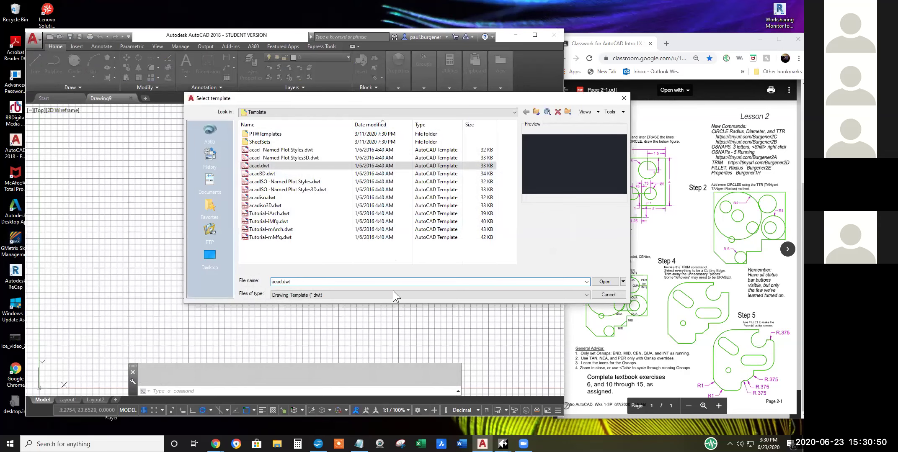
Cancel the Select template dialog and close Drawing9, choosing No to saving changes.
left_click_drag(388, 96, 271, 131)
left_click(492, 330)
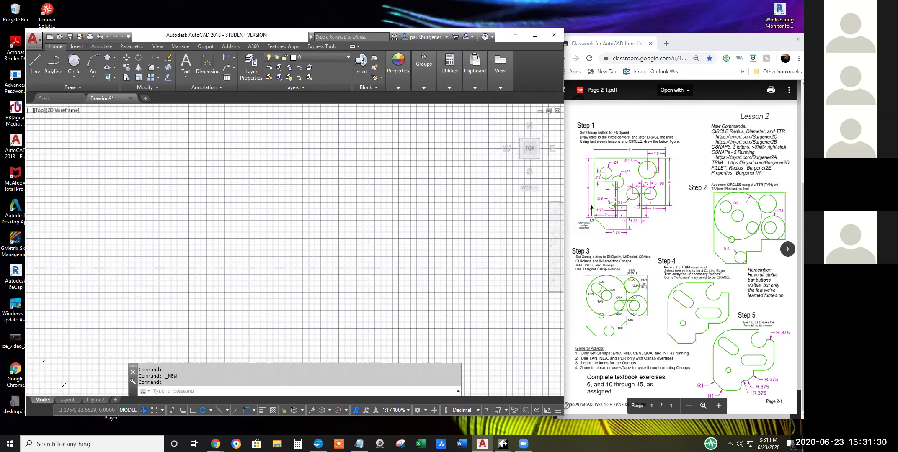
left_click(131, 98)
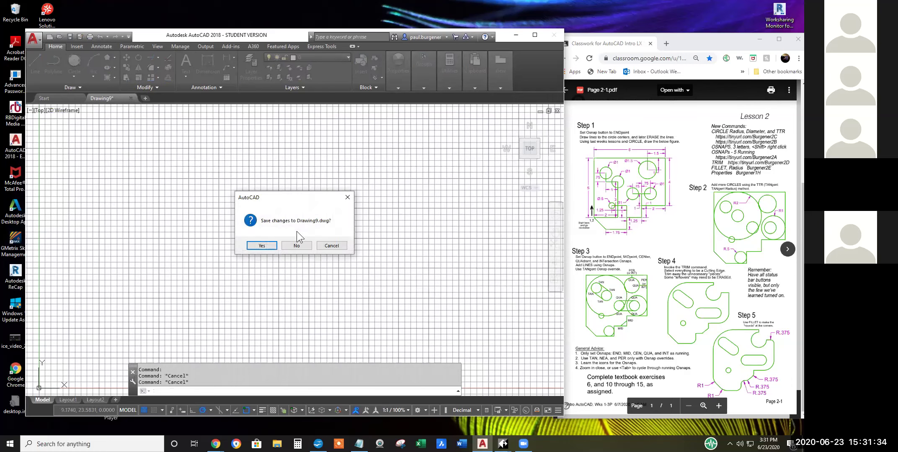
left_click(295, 246)
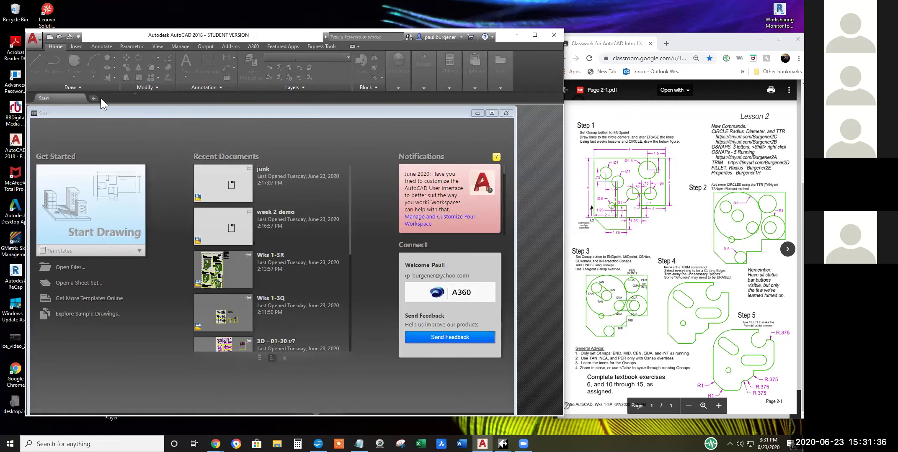
Create blank Drawing10 from the Start page's New Drawing tab.
left_click(93, 97)
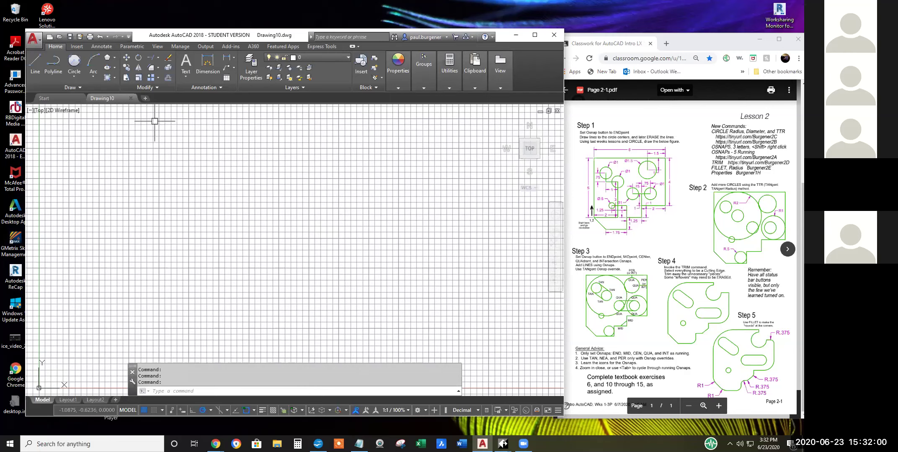
Open blank Drawing11, widen the AutoCAD window, and drag it down-right to expose desktop icons.
left_click(145, 98)
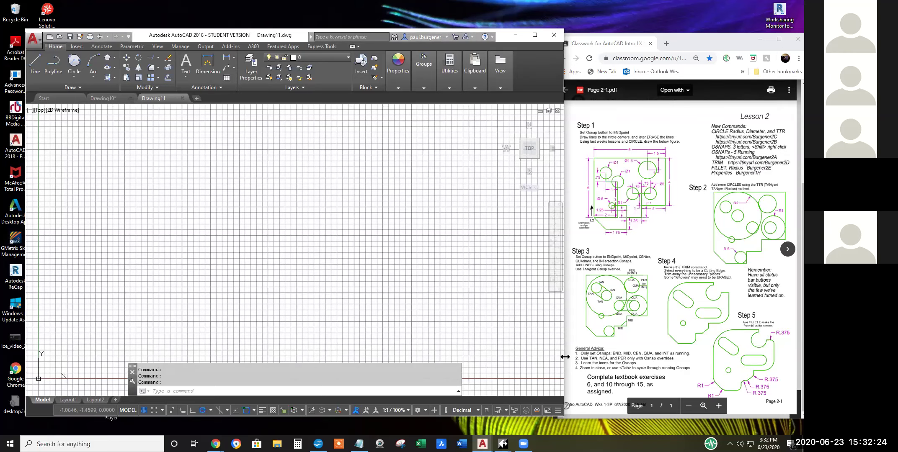
left_click_drag(565, 357, 577, 357)
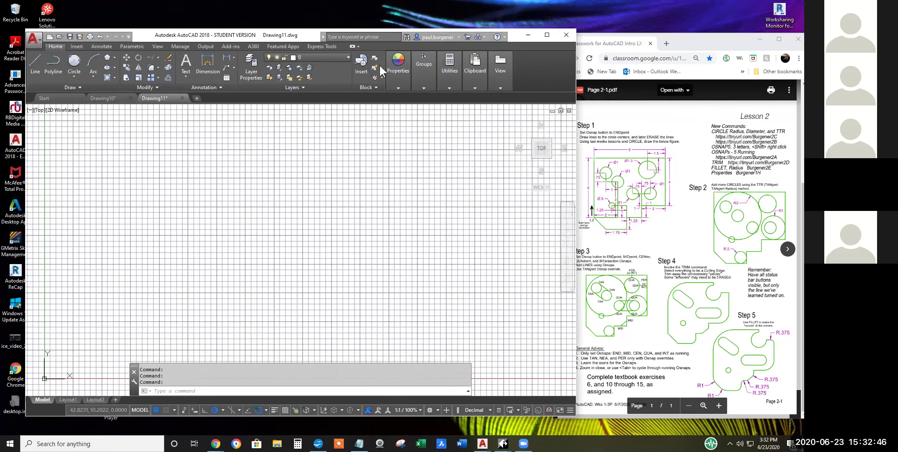
left_click_drag(154, 35, 157, 38)
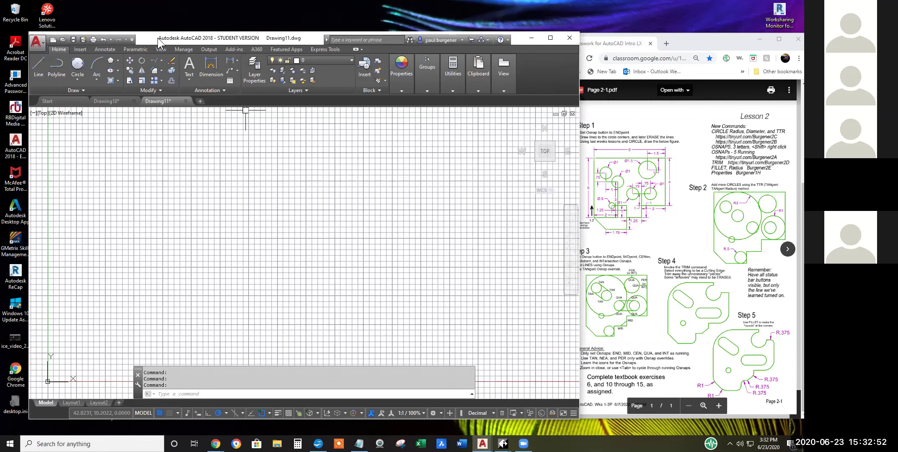
left_click_drag(157, 38, 190, 33)
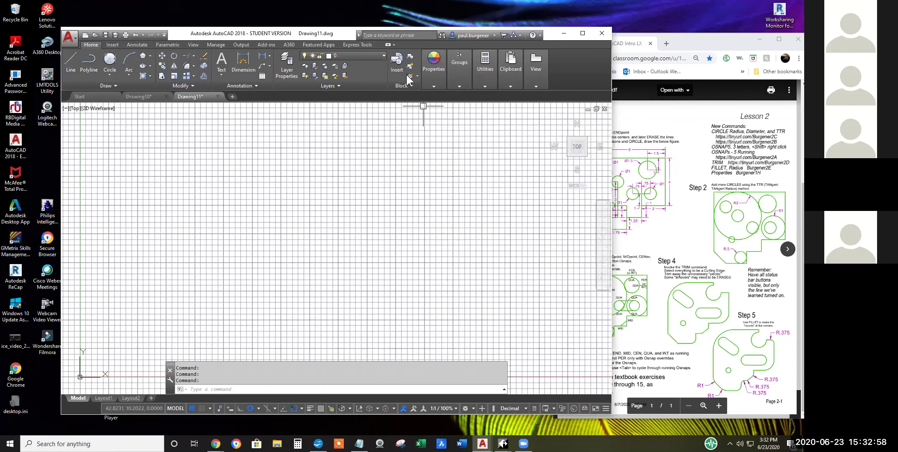
left_click_drag(191, 36, 417, 291)
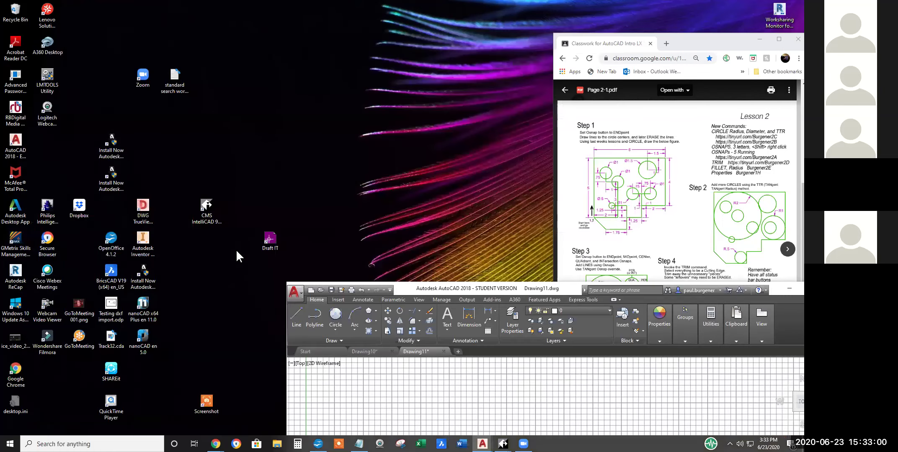
Launch CMS IntelliCAD with registration postponed and macros disabled, then move AutoCAD back over the desktop.
double_click(206, 212)
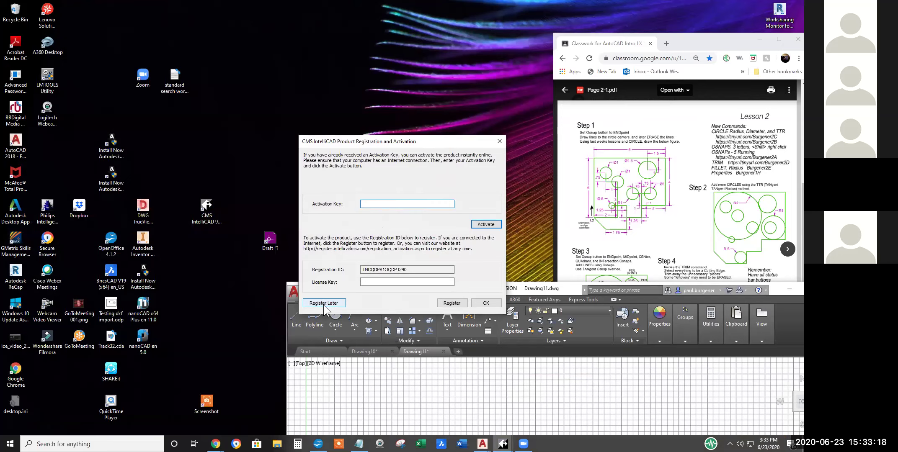
left_click(324, 303)
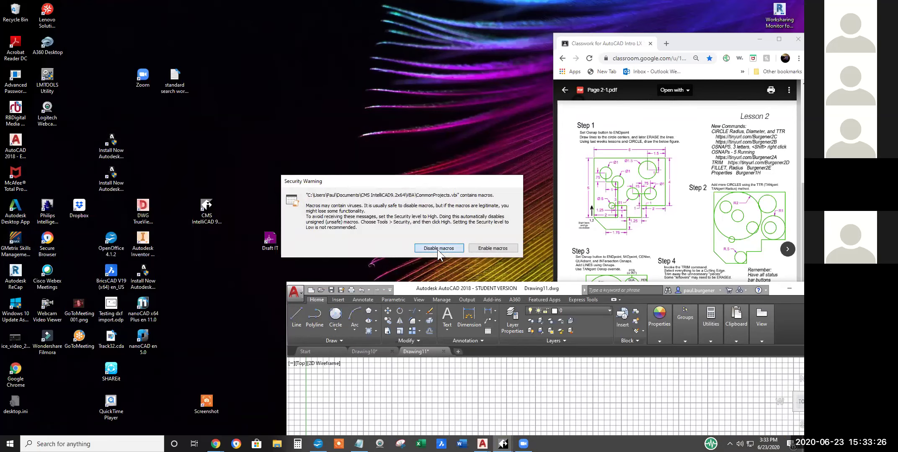
left_click(437, 249)
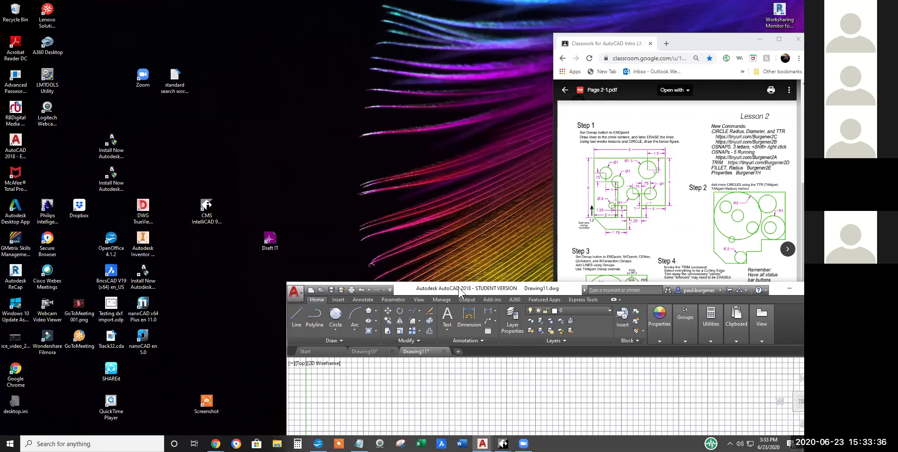
left_click_drag(460, 290, 239, 53)
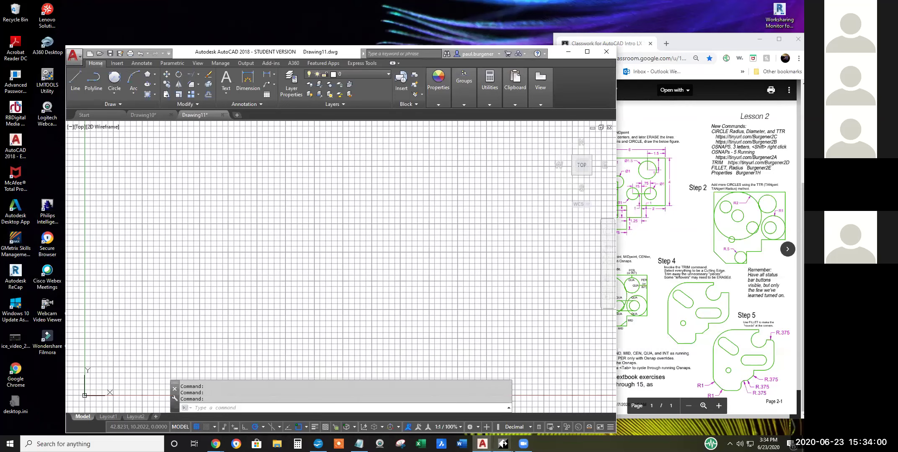
In IntelliCAD, create the new blank drawing Drawing3.dwg from the icad.dwt template.
mouse_move(503, 444)
left_click(376, 404)
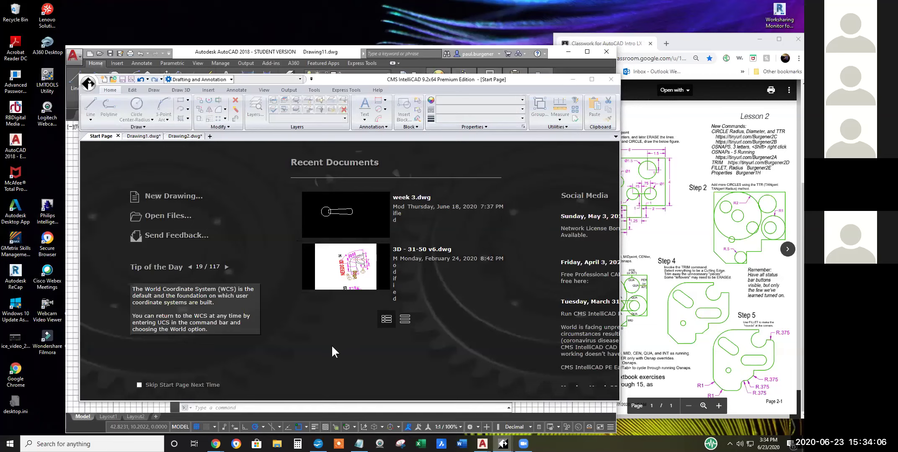
left_click(88, 83)
left_click(104, 105)
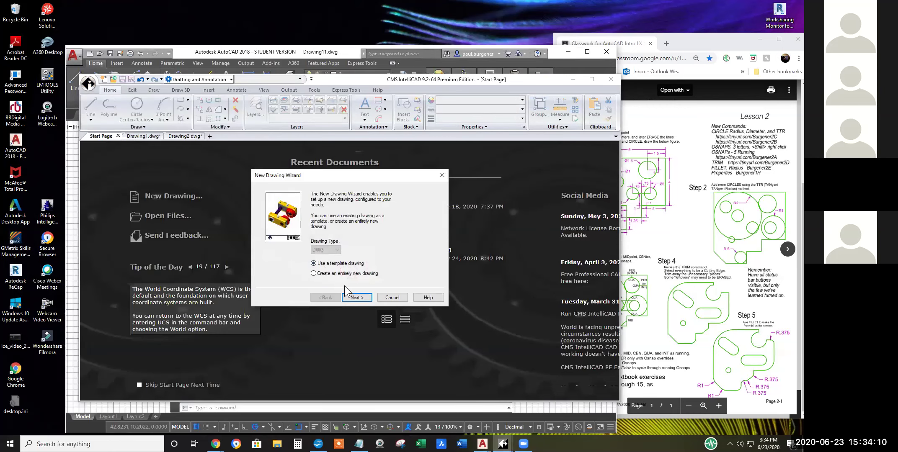
left_click(355, 298)
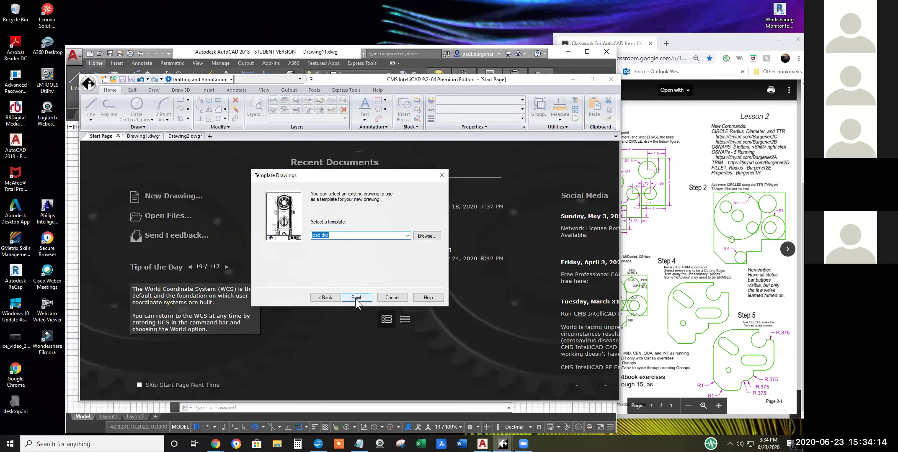
left_click(329, 297)
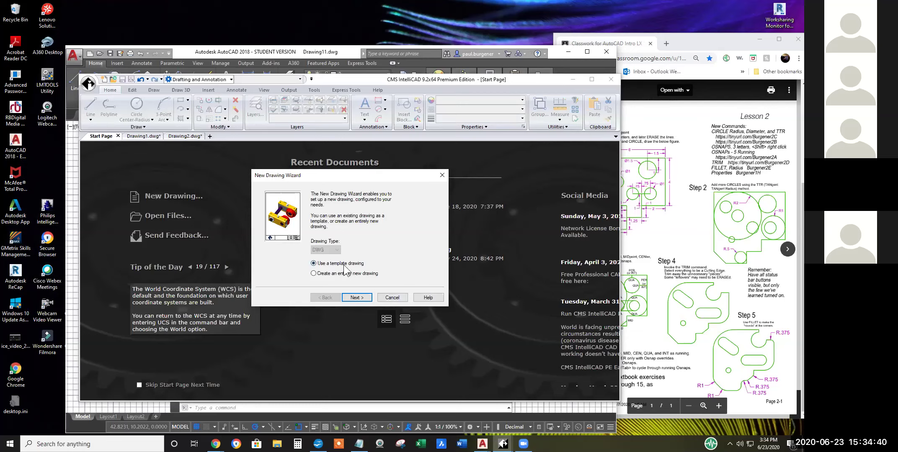
left_click(357, 297)
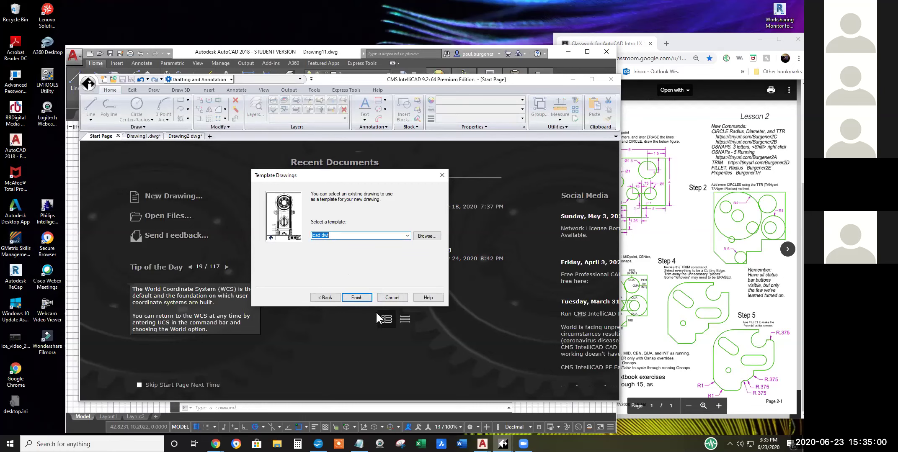
left_click(356, 298)
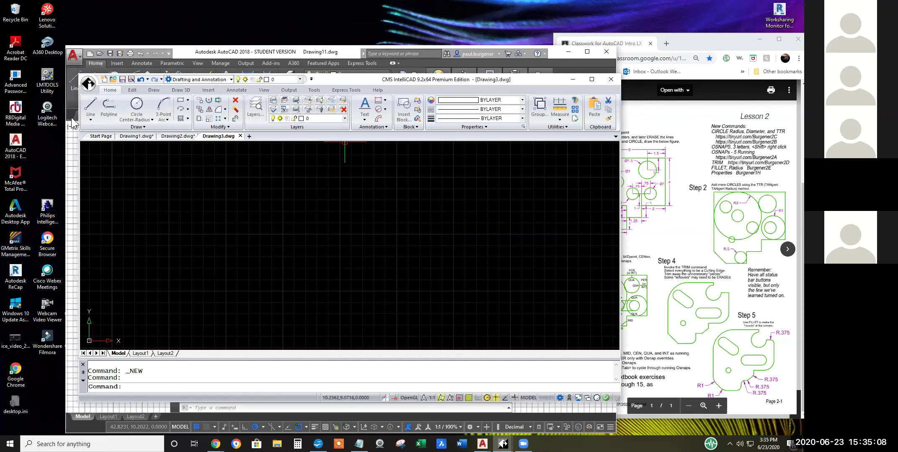
left_click(69, 138)
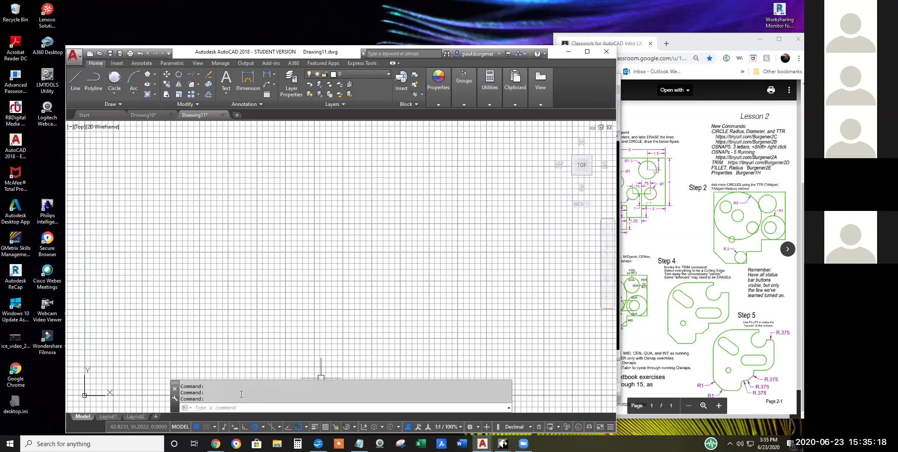
Return to AutoCAD's Drawing11 and put focus in the command line.
left_click_drag(207, 400, 176, 390)
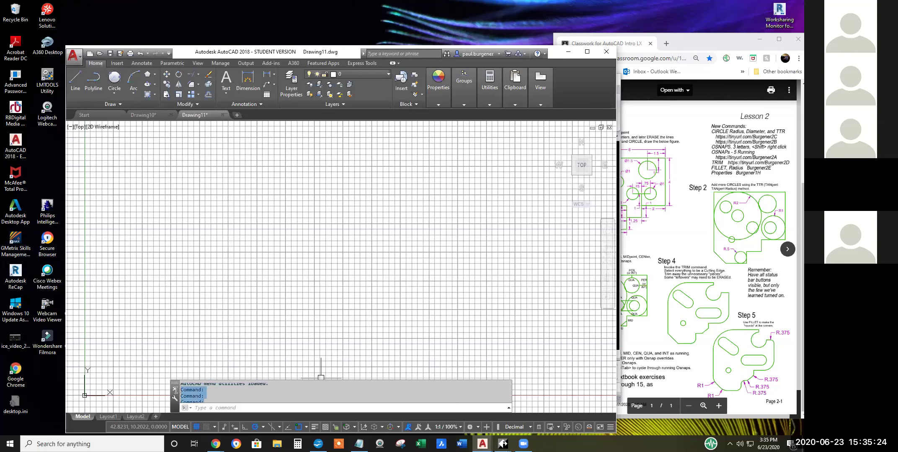
left_click(251, 407)
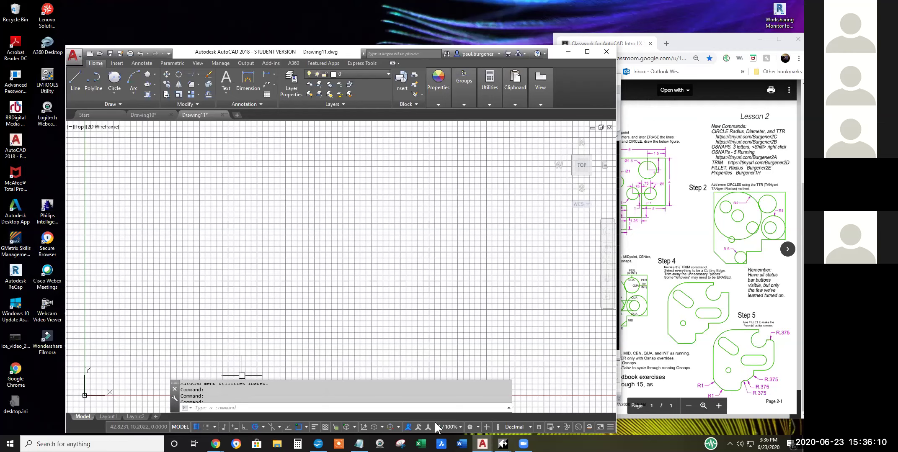
Check the status bar customization list, then turn the background grid off.
left_click(611, 427)
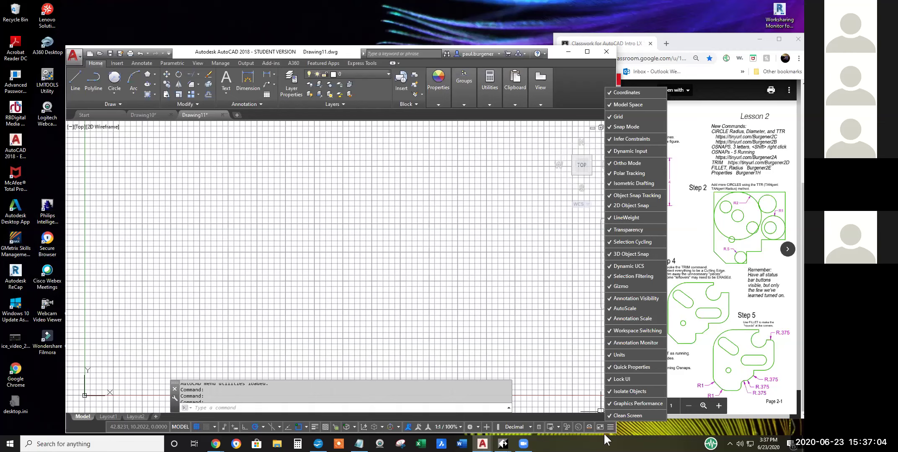
left_click(548, 350)
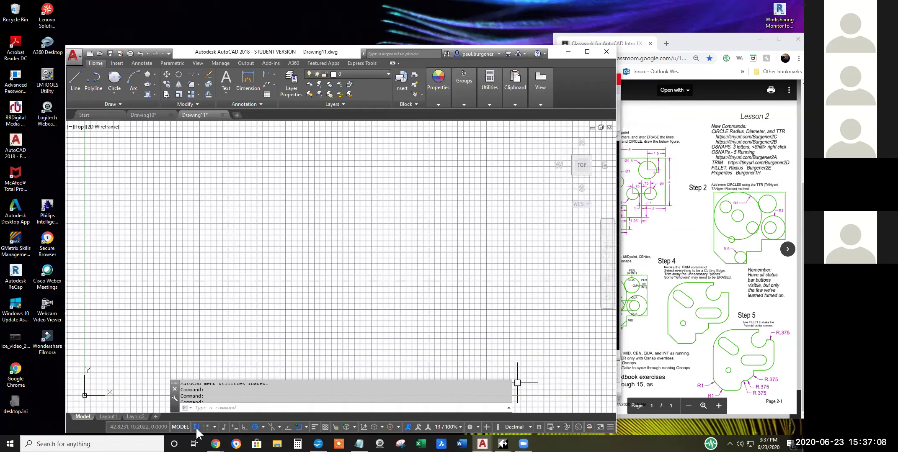
left_click(195, 426)
Switch off polar tracking, object snap and annotation visibility, and start the LINE command.
left_click(255, 426)
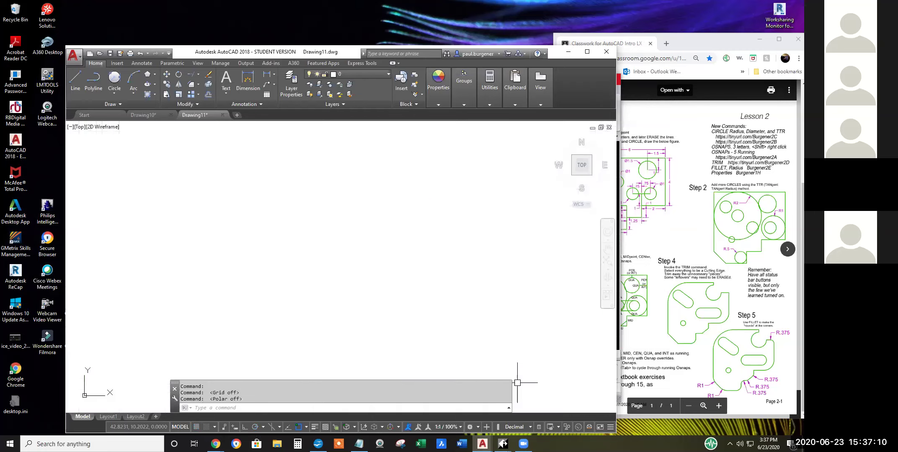
left_click(299, 426)
left_click(408, 427)
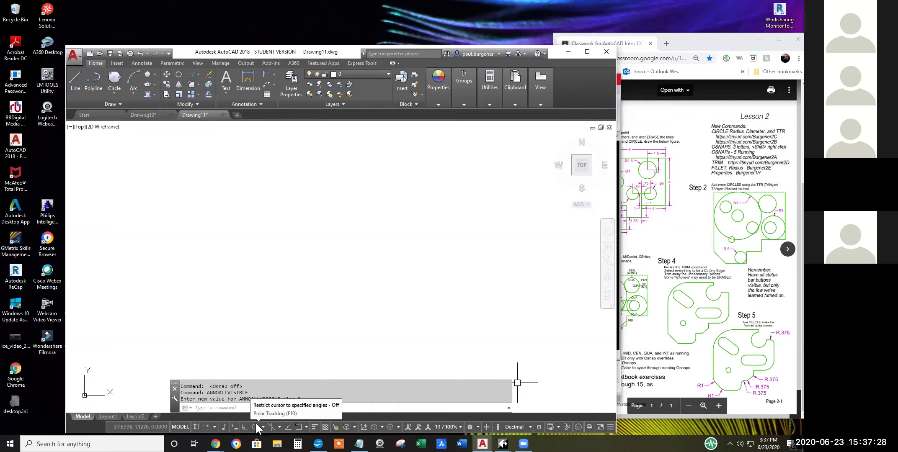
left_click(74, 84)
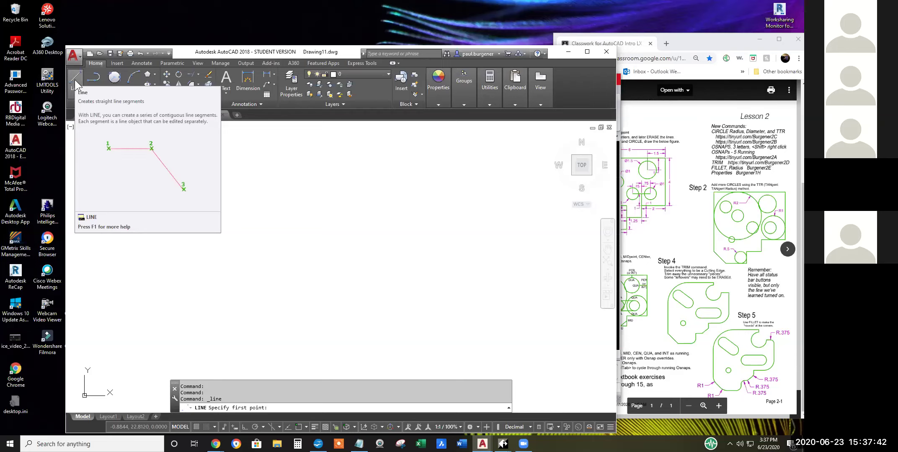
Draw a six-segment freehand zigzag with crossing strokes on the left, then end LINE.
left_click(74, 77)
left_click(162, 232)
left_click(196, 295)
left_click(213, 186)
left_click(250, 250)
left_click(277, 195)
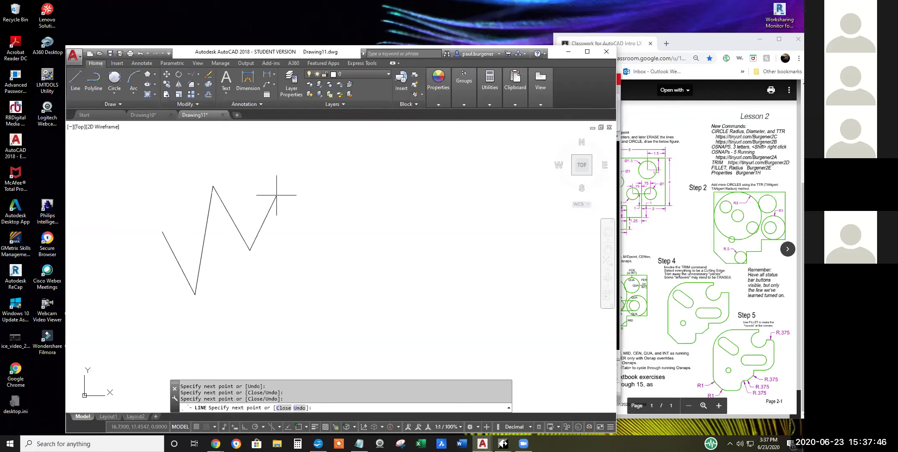
left_click(133, 207)
left_click(222, 240)
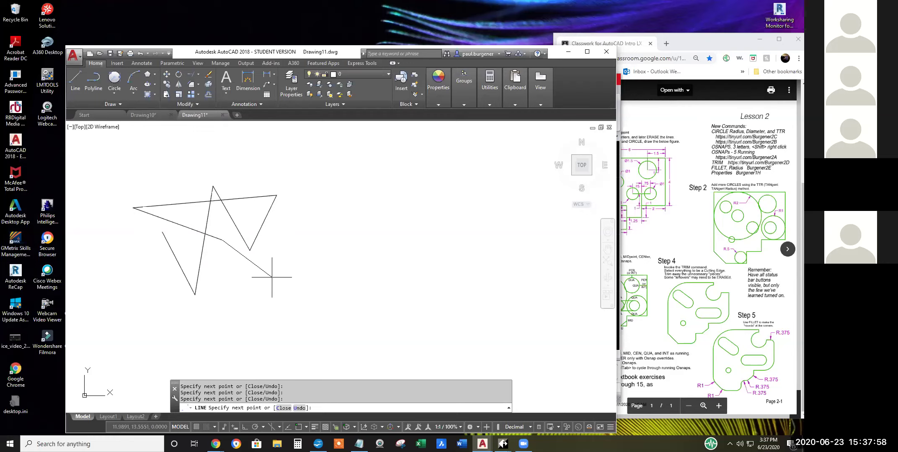
key("Return")
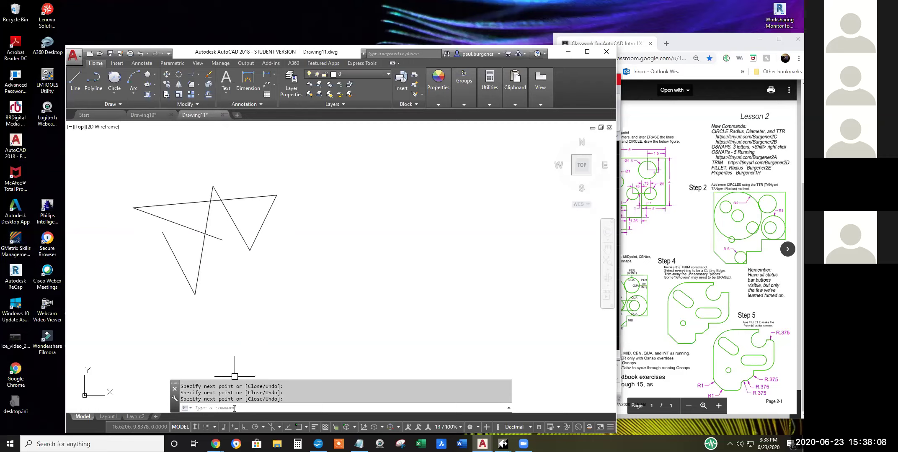
key("Escape")
key("Escape")
key("Escape")
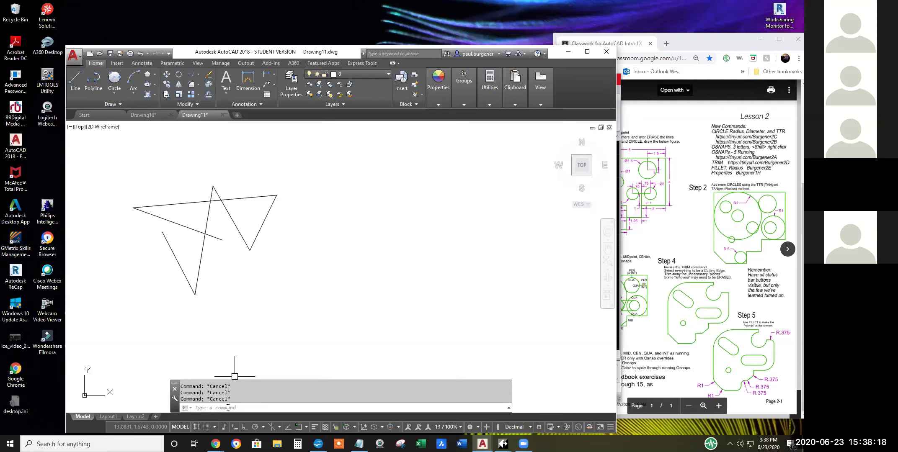
left_click(253, 243)
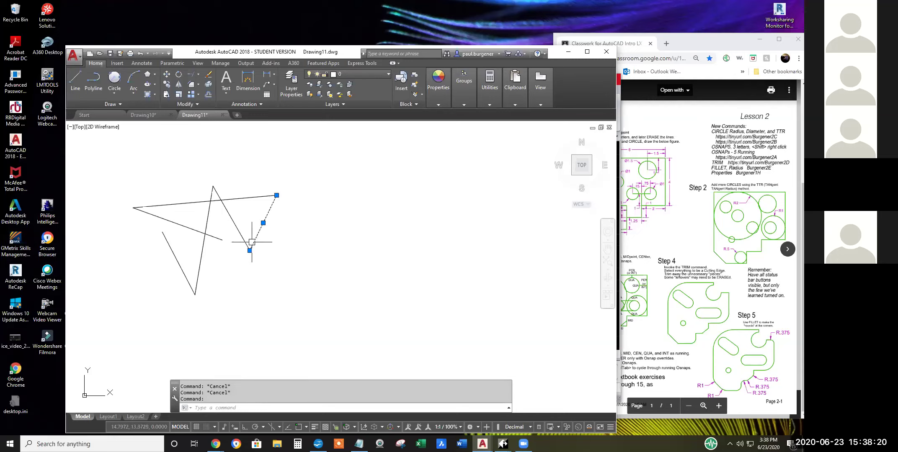
left_click(238, 232)
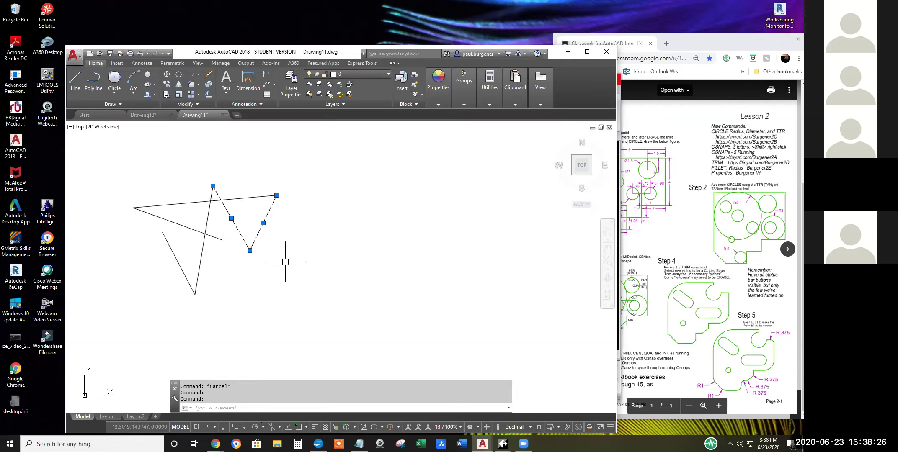
key("Escape")
key("Escape")
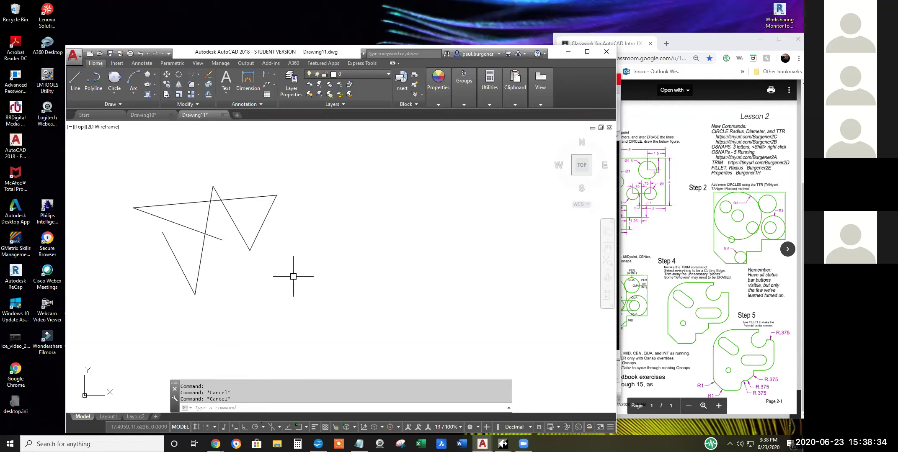
left_click(263, 221)
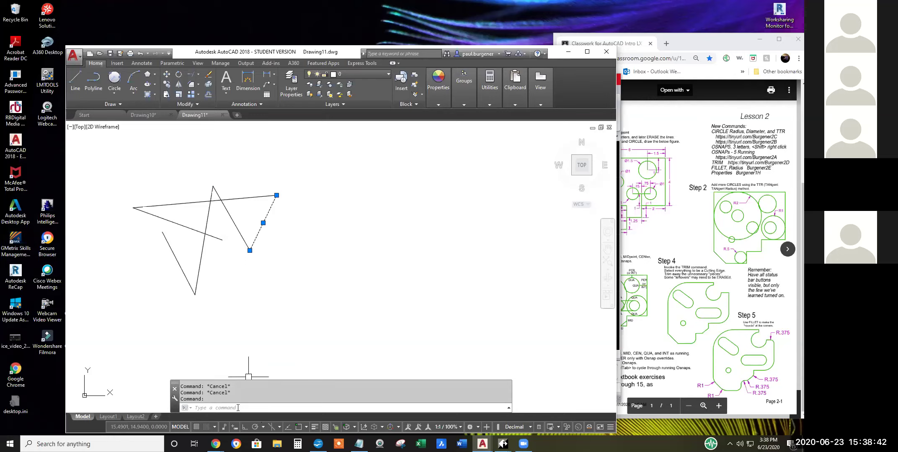
key("Escape")
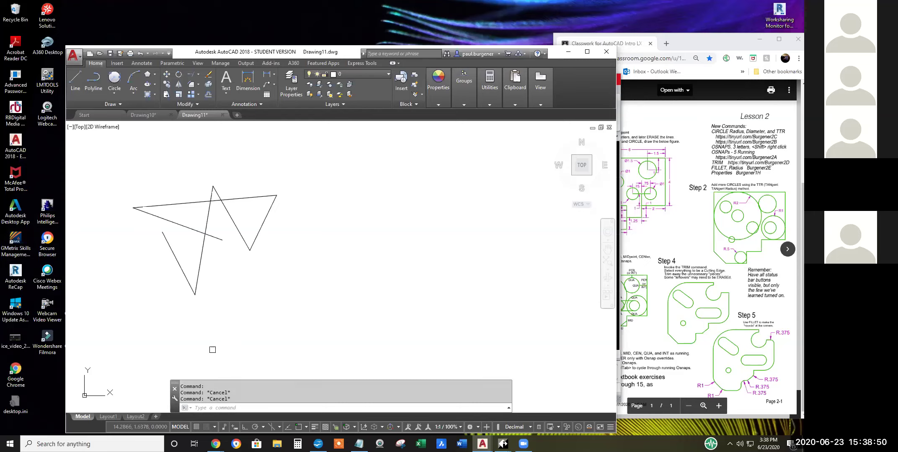
Draw a new five-segment zigzag chain to the right of the first shape.
left_click(75, 83)
left_click(292, 269)
left_click(346, 175)
left_click(389, 225)
left_click(420, 175)
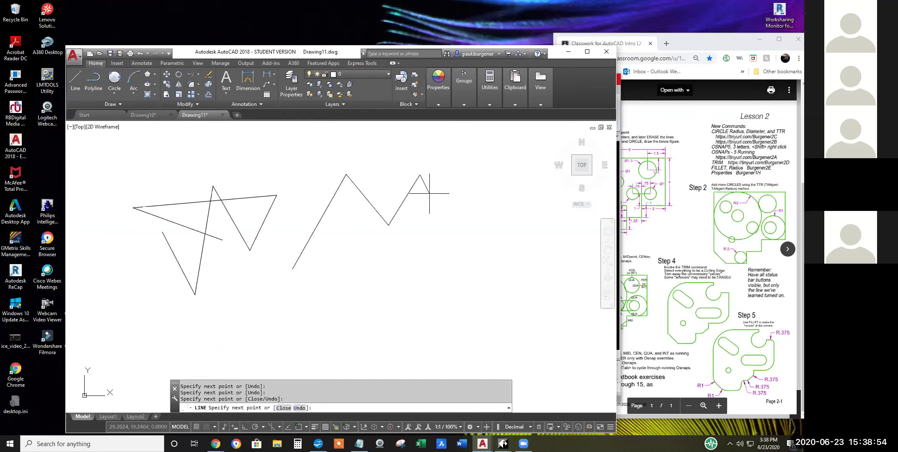
left_click(447, 262)
left_click(373, 311)
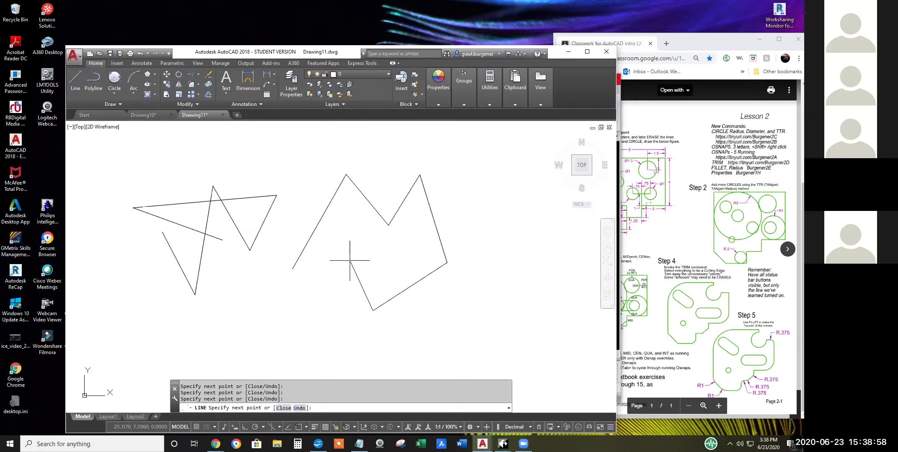
Undo the last two segments and extend the chain with four new vertices.
right_click(350, 260)
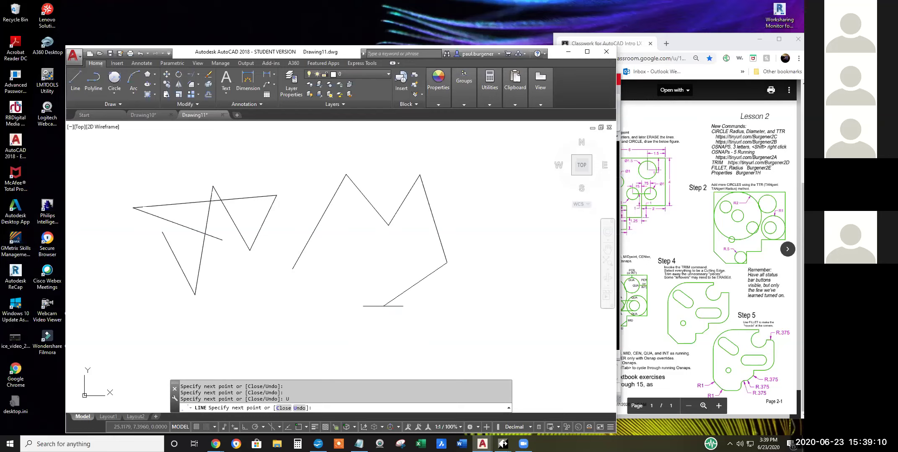
right_click(378, 281)
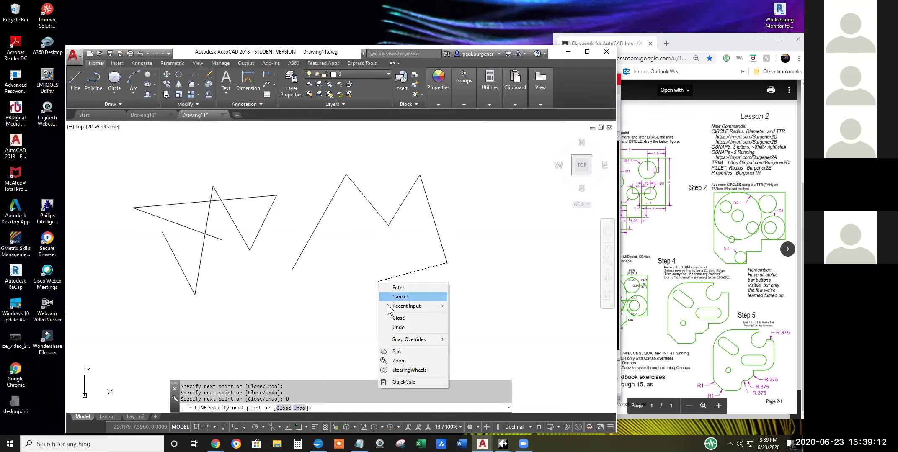
left_click(398, 327)
right_click(481, 211)
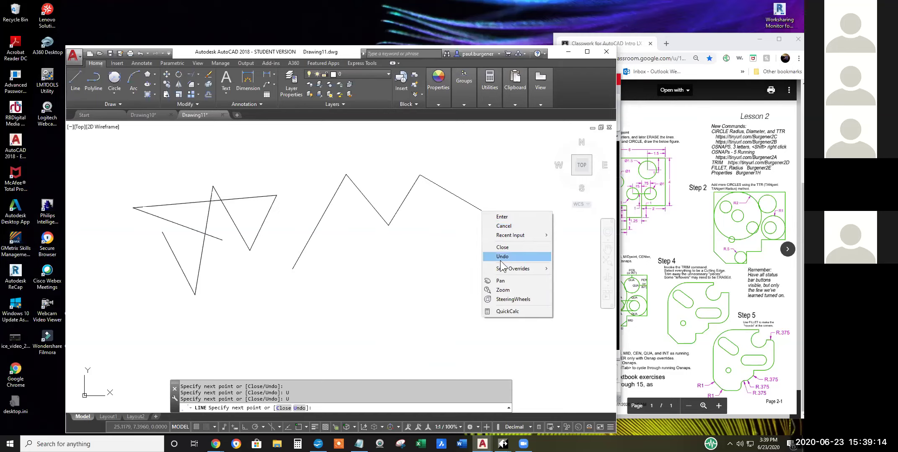
left_click(504, 258)
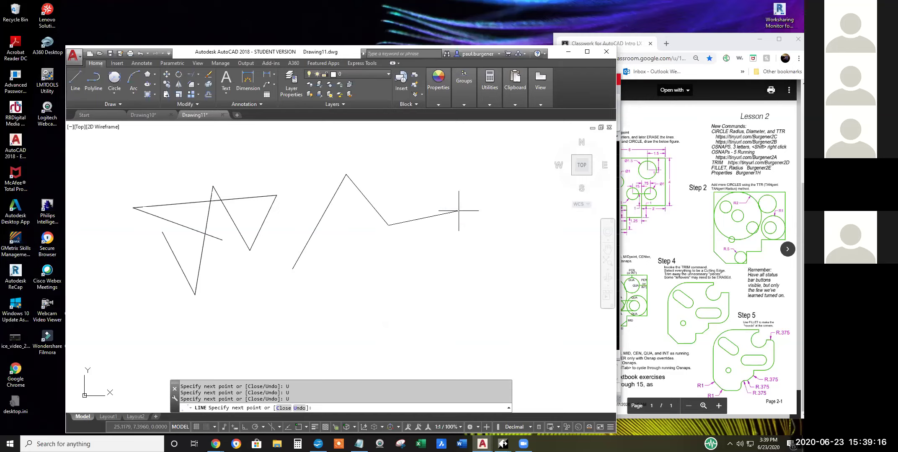
left_click(438, 194)
left_click(429, 263)
left_click(481, 277)
left_click(397, 305)
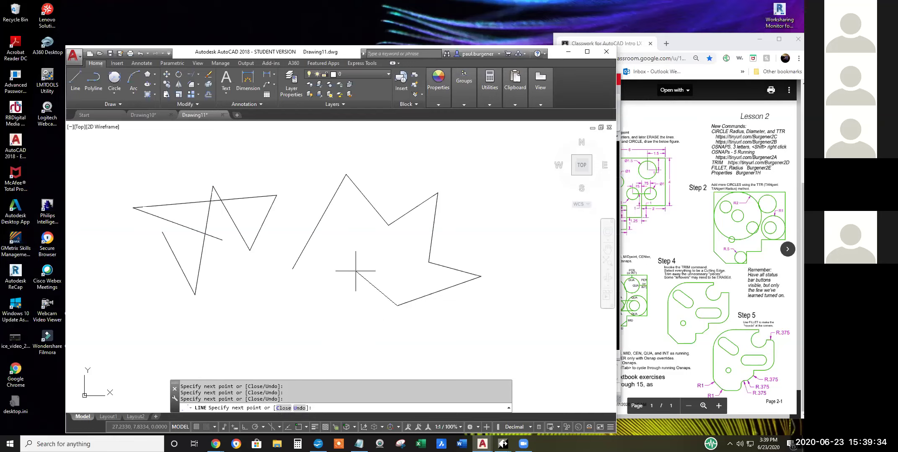
Undo two more segments and redraw the lower end with two new points.
right_click(370, 267)
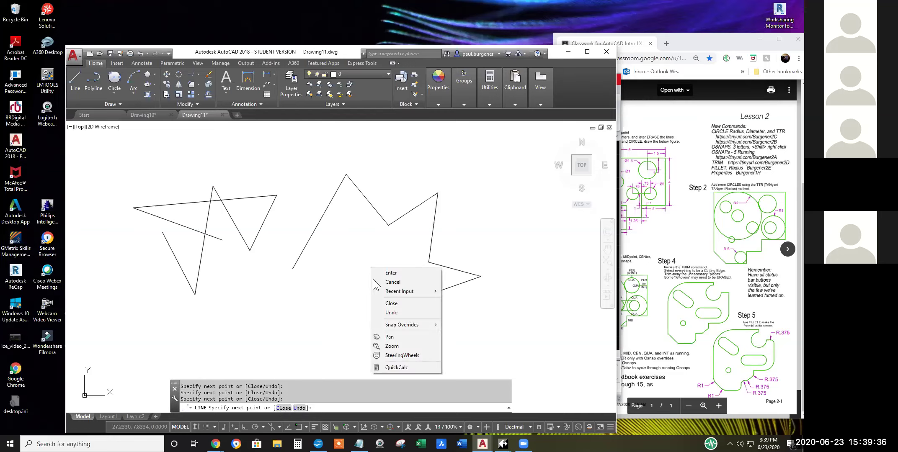
left_click(390, 313)
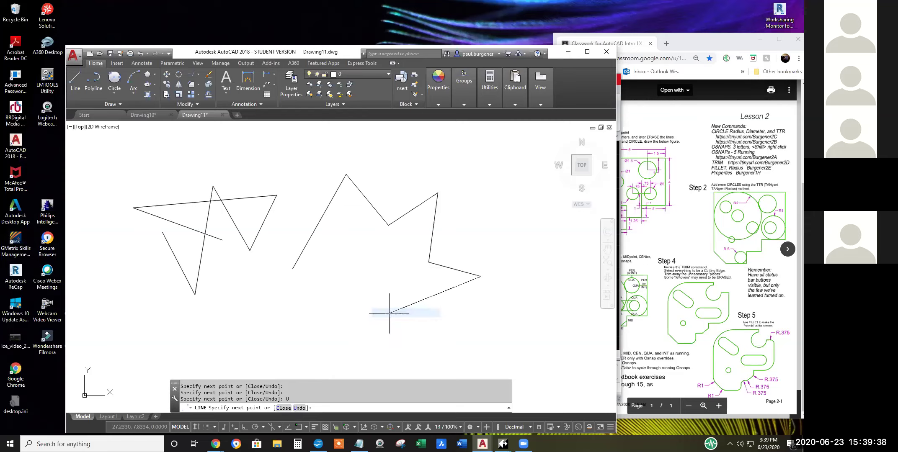
right_click(380, 280)
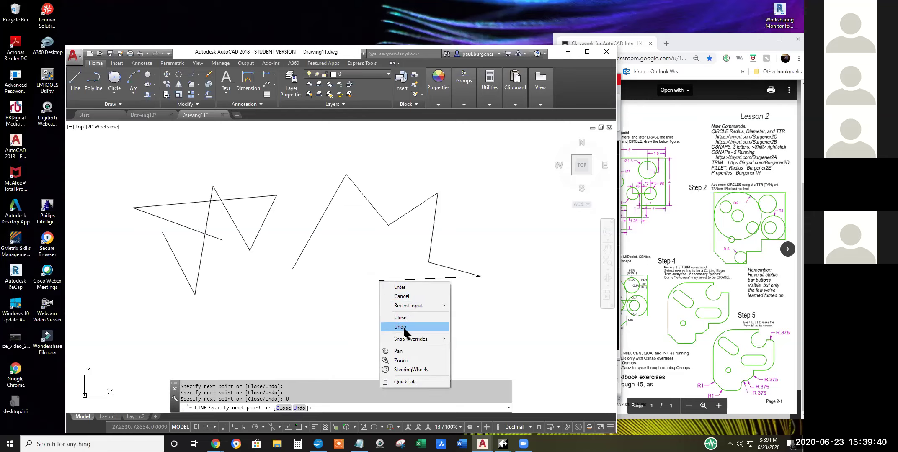
left_click(402, 327)
left_click(407, 293)
left_click(379, 265)
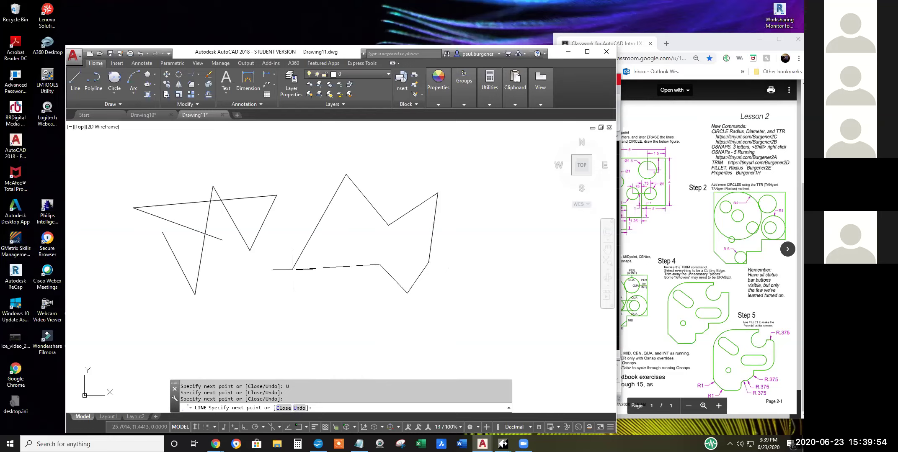
Close the right-hand chain into a polygon, then select the left shape's right arm.
right_click(336, 285)
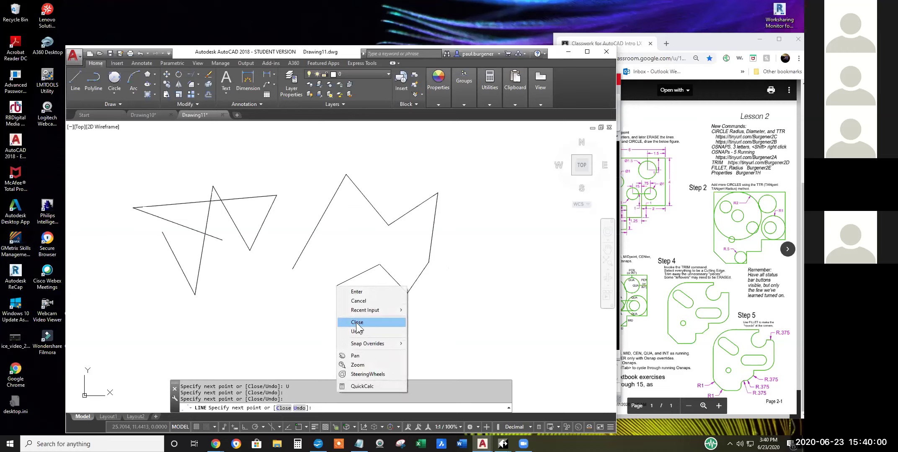
left_click(357, 323)
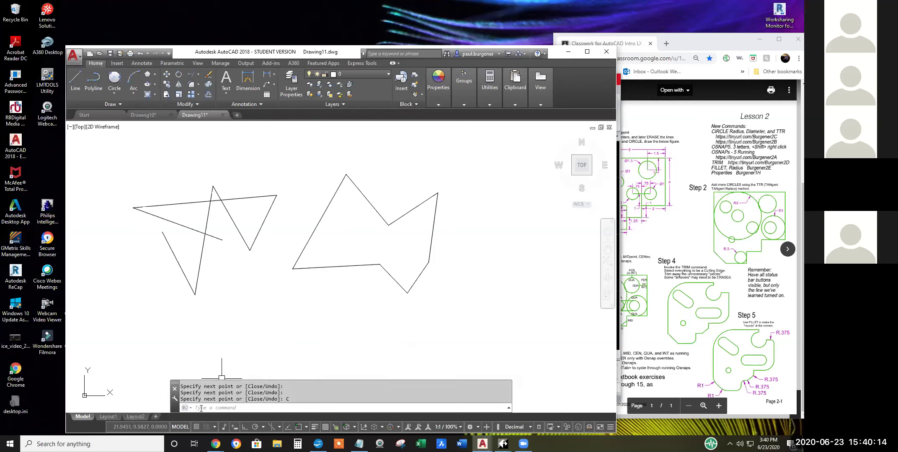
left_click(263, 223)
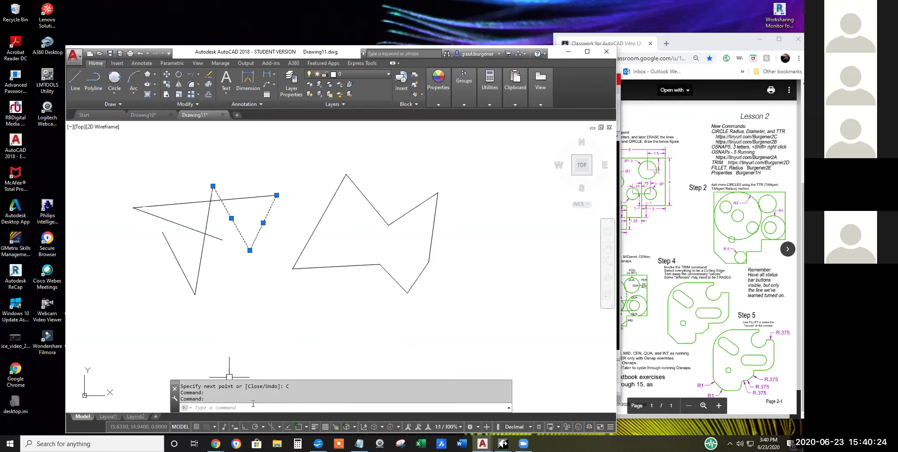
key("Escape")
key("Escape")
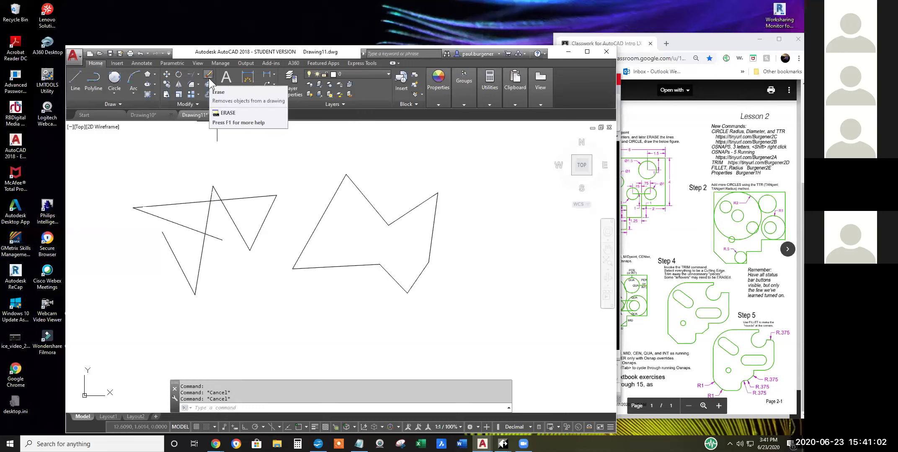
Start ERASE and pick the polygon's bottom, diagonal and upper-right edges plus the left slanted line.
left_click(208, 76)
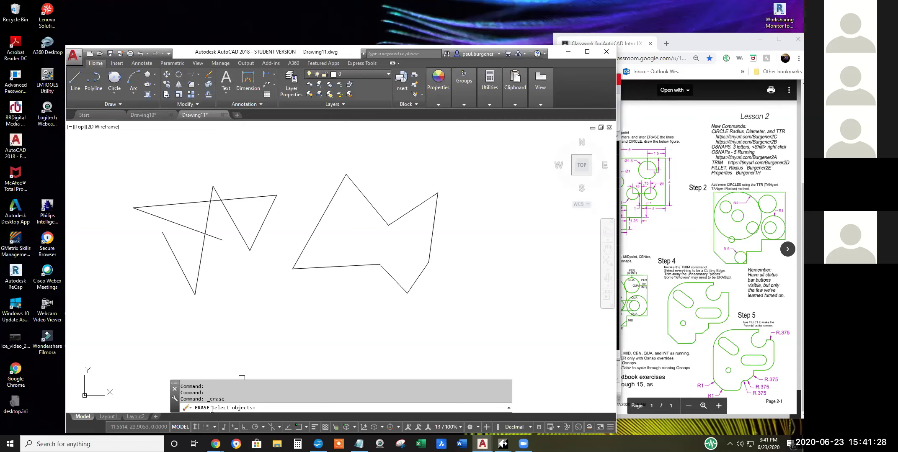
left_click(325, 267)
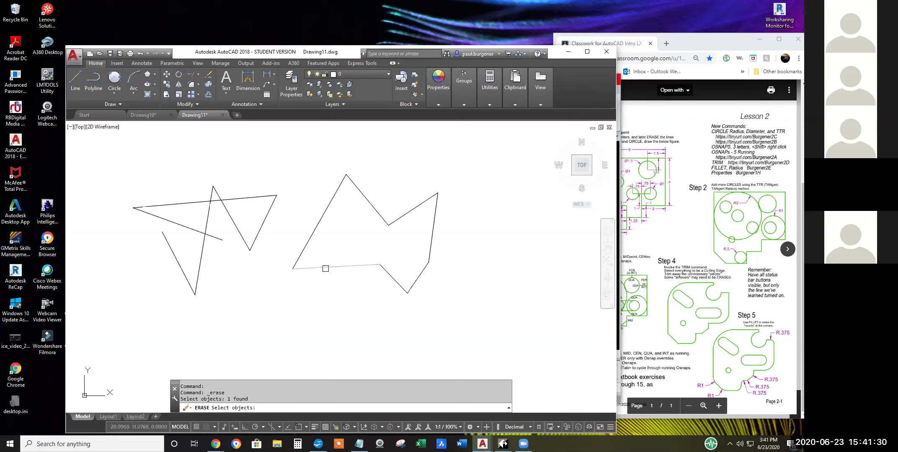
left_click(397, 285)
left_click(412, 209)
left_click(270, 208)
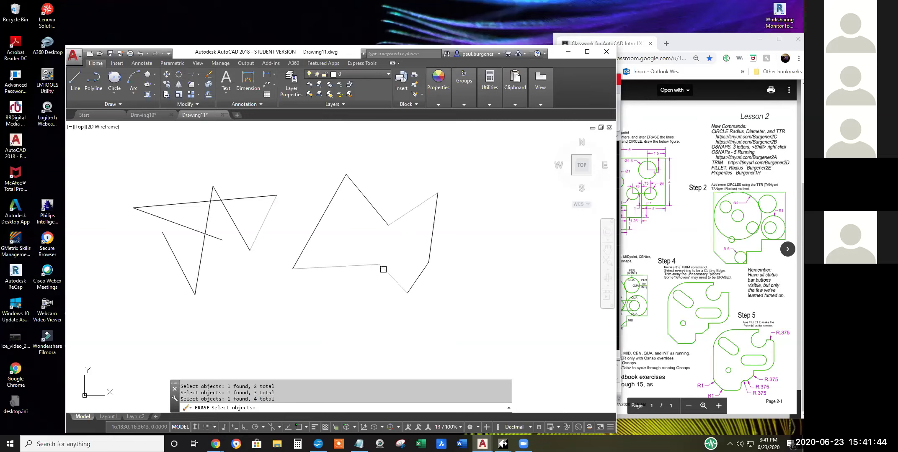
Pick the polygon's lower-right slanted line and delete all five selected lines.
left_click(387, 273)
left_click(394, 281)
left_click(393, 279)
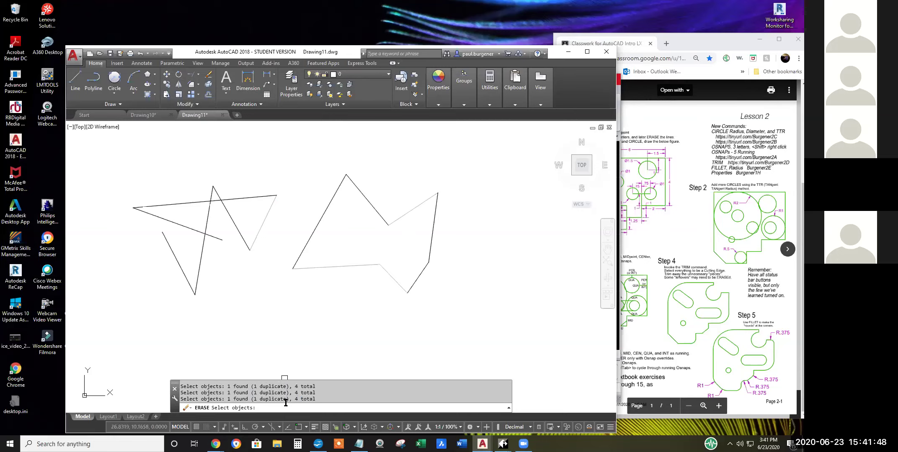
left_click_drag(291, 401, 229, 401)
left_click(320, 401)
left_click_drag(319, 400, 292, 401)
left_click(419, 275)
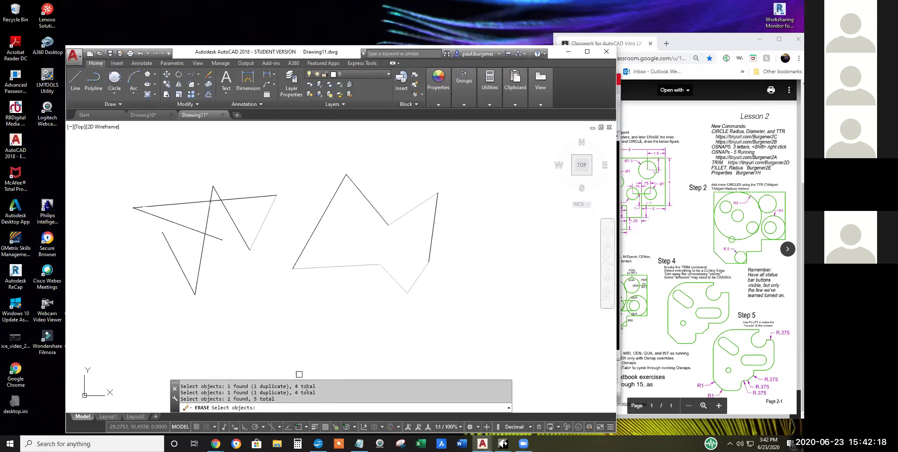
key("Return")
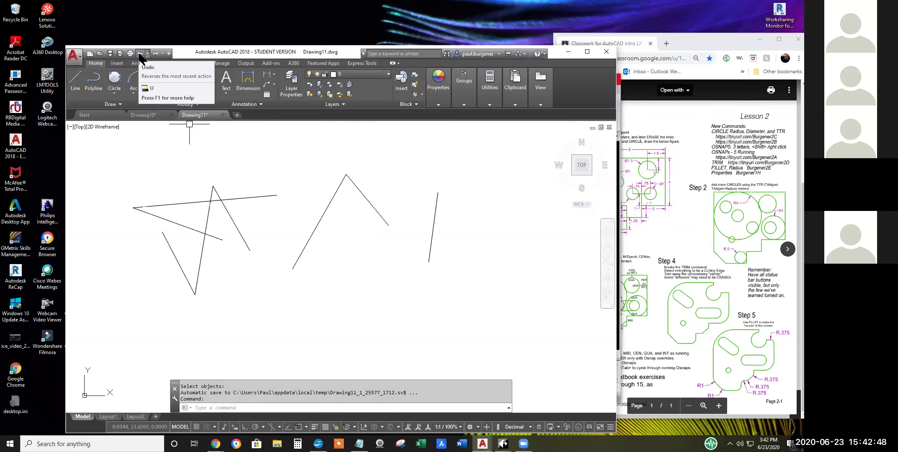
Undo the ERASE to restore the five deleted lines.
left_click(140, 55)
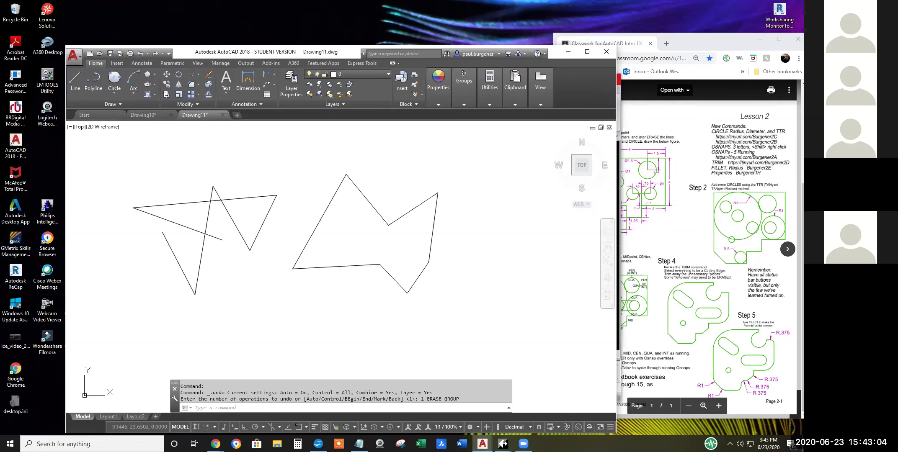
Draw a chain of four line segments above the two zigzag shapes.
left_click(75, 77)
left_click(281, 148)
left_click(312, 185)
left_click(317, 145)
left_click(280, 168)
left_click(372, 149)
Undo the last two segments and close the remaining lines into a triangle.
right_click(413, 167)
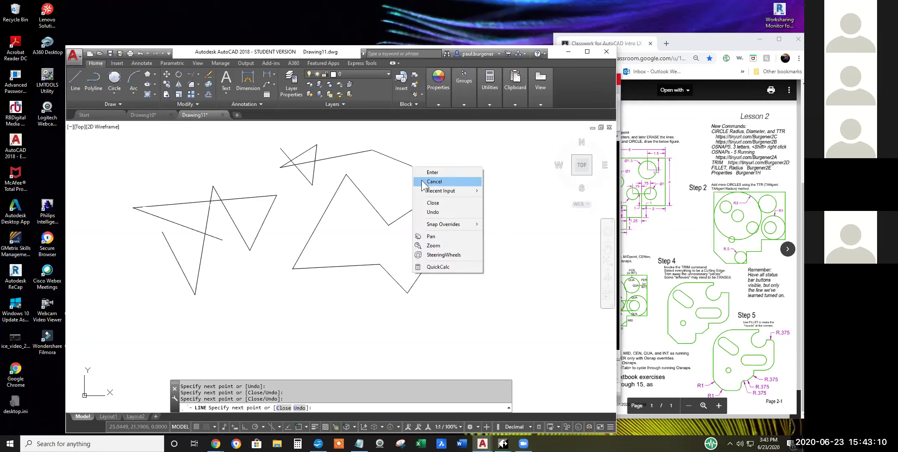
left_click(431, 212)
right_click(382, 156)
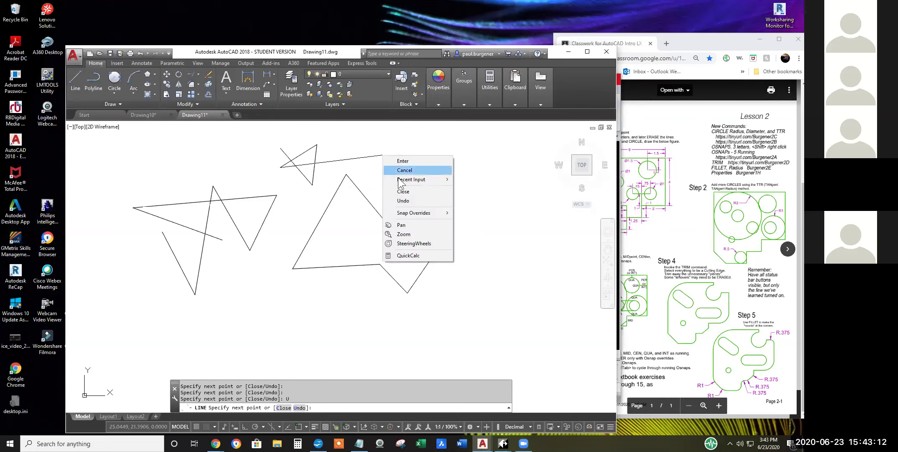
left_click(403, 200)
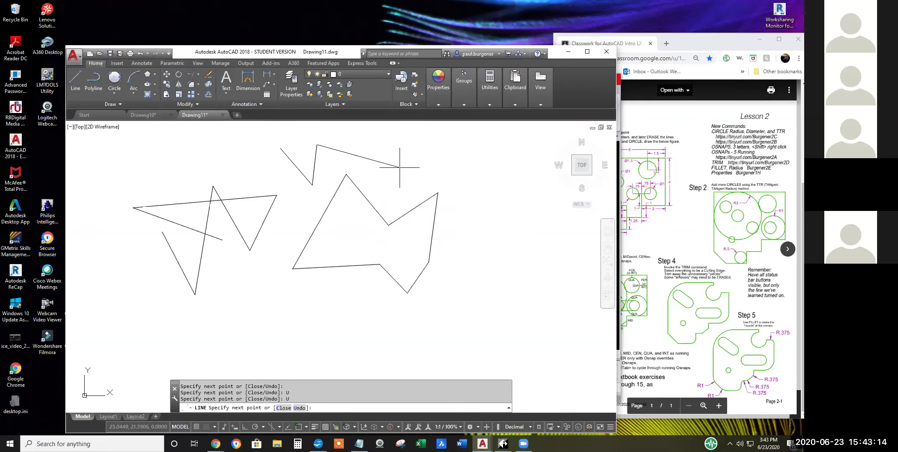
right_click(386, 158)
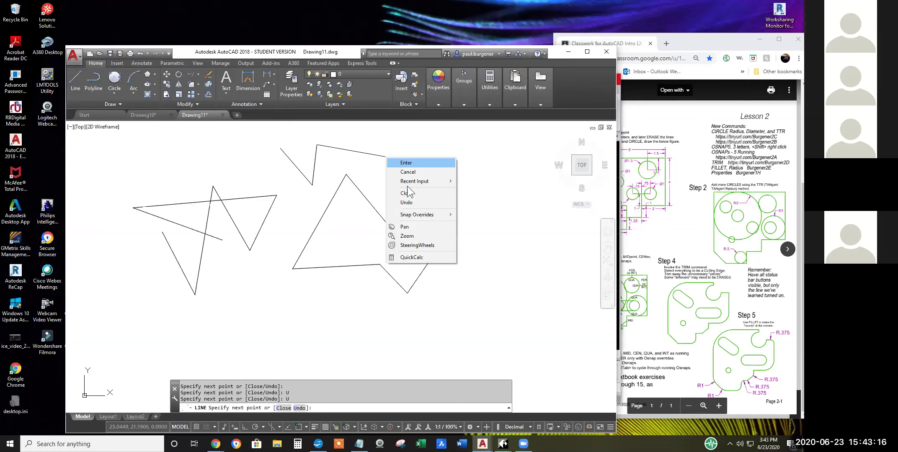
left_click(407, 193)
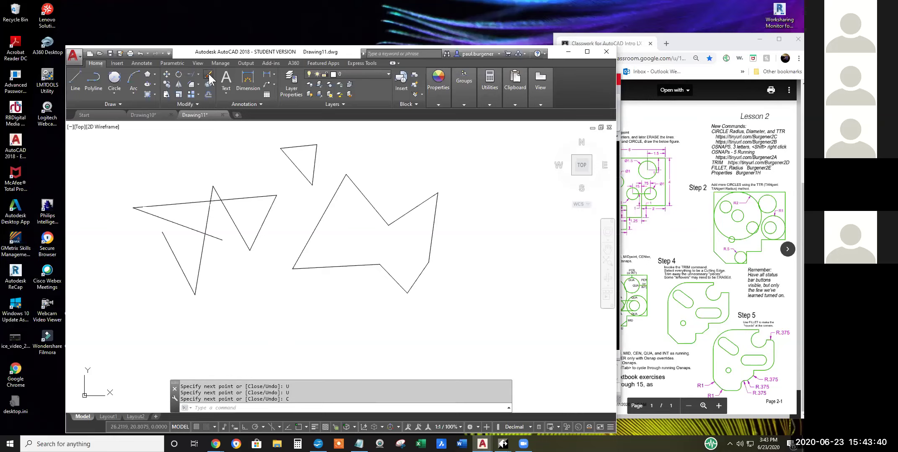
left_click(210, 78)
left_click(252, 197)
left_click(298, 169)
key("Return")
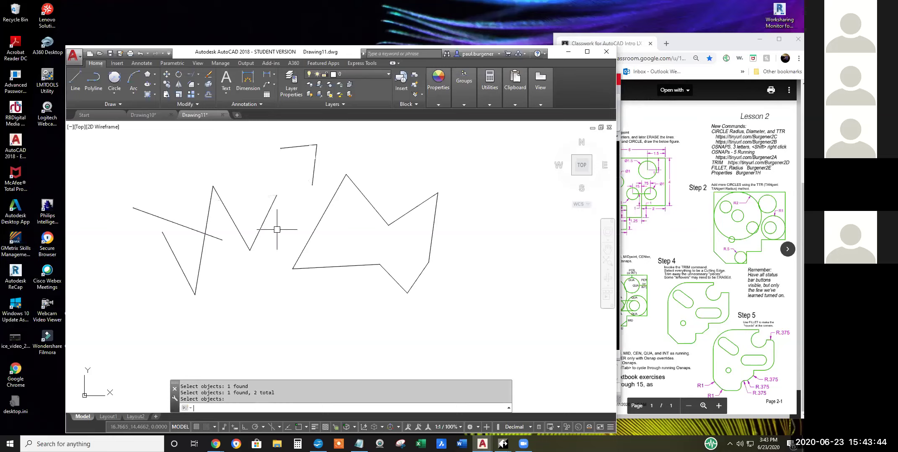
left_click(140, 53)
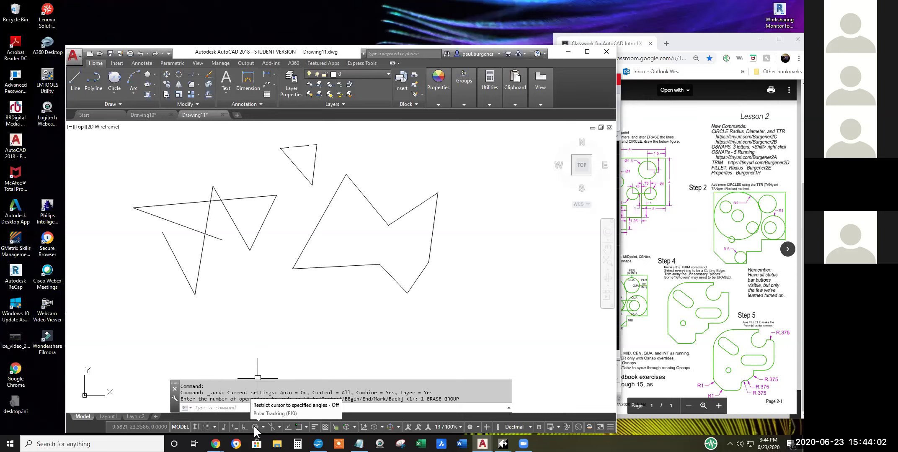
Toggle polar tracking off and on on the status bar, leaving it on for Drawing11.
left_click(254, 428)
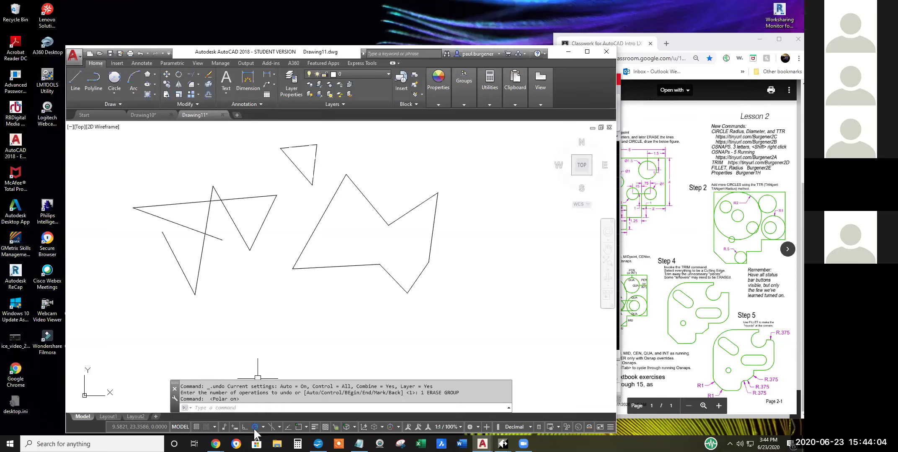
double_click(254, 427)
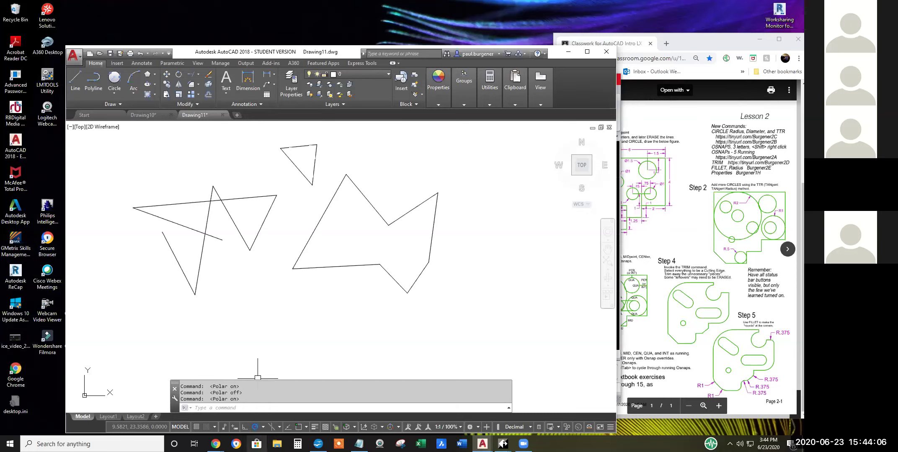
left_click(255, 427)
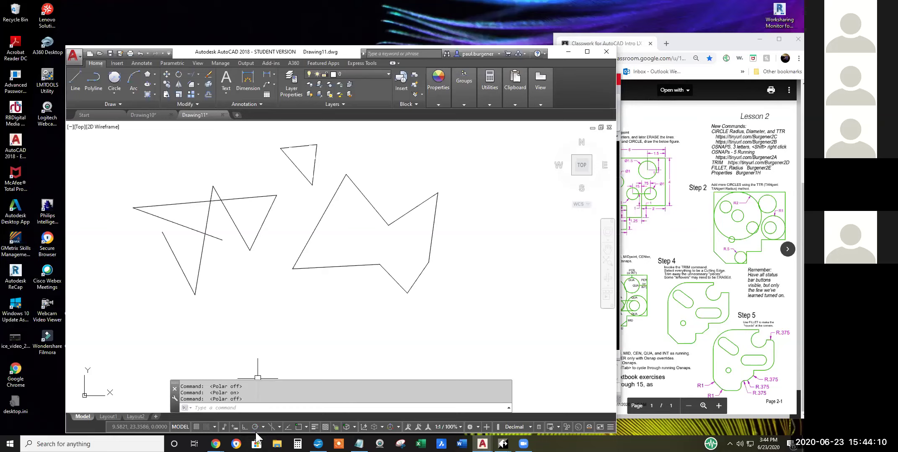
left_click(255, 428)
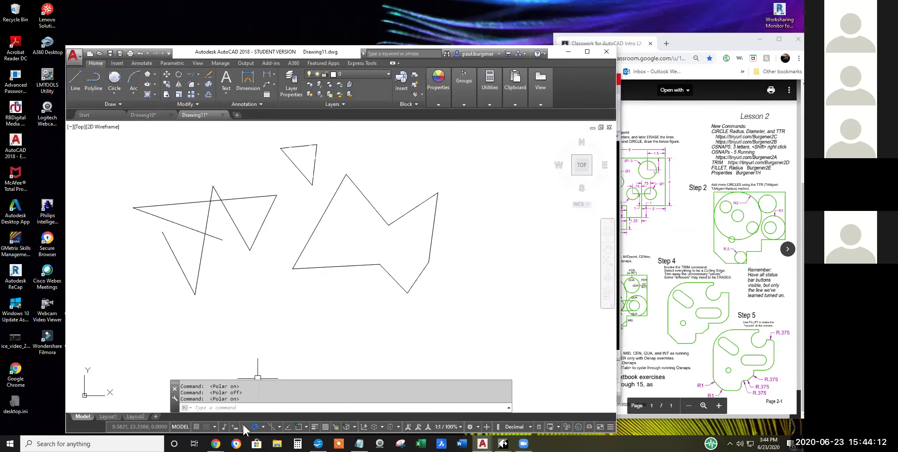
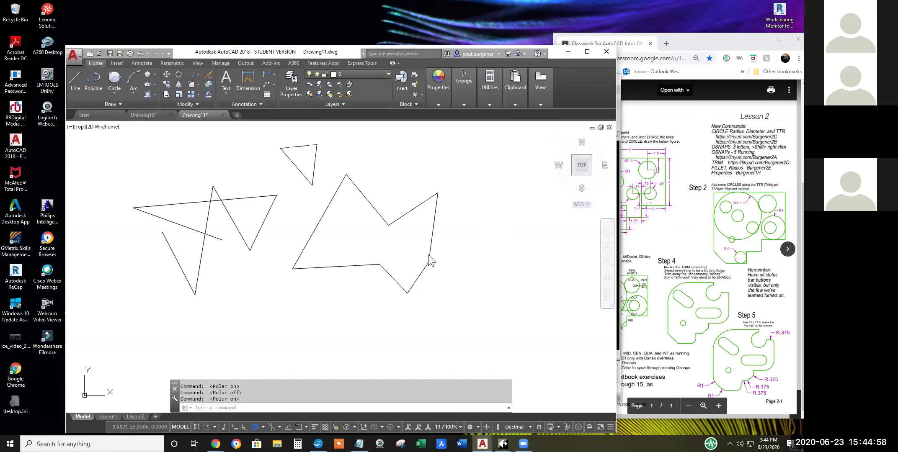
Show the menu of preset polar tracking angle increments from the status bar.
right_click(255, 428)
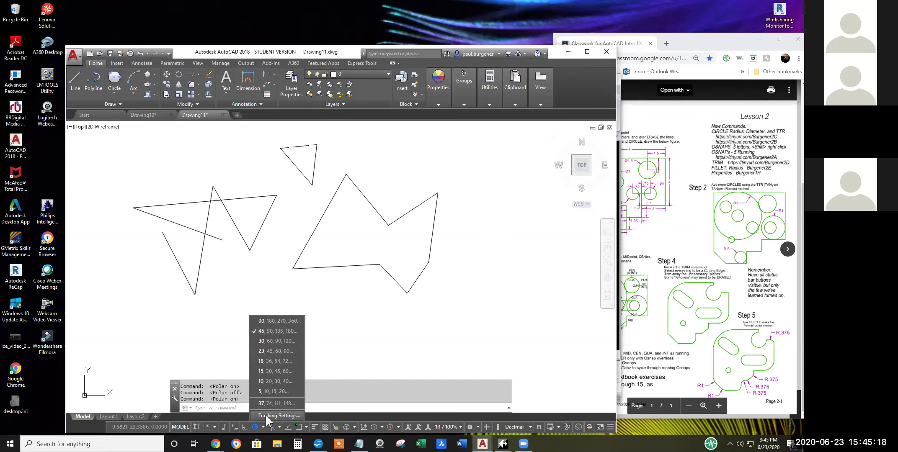
right_click(254, 428)
Remove the additional 37° polar angle and keep the 45° increment angle in Drafting Settings.
left_click(276, 415)
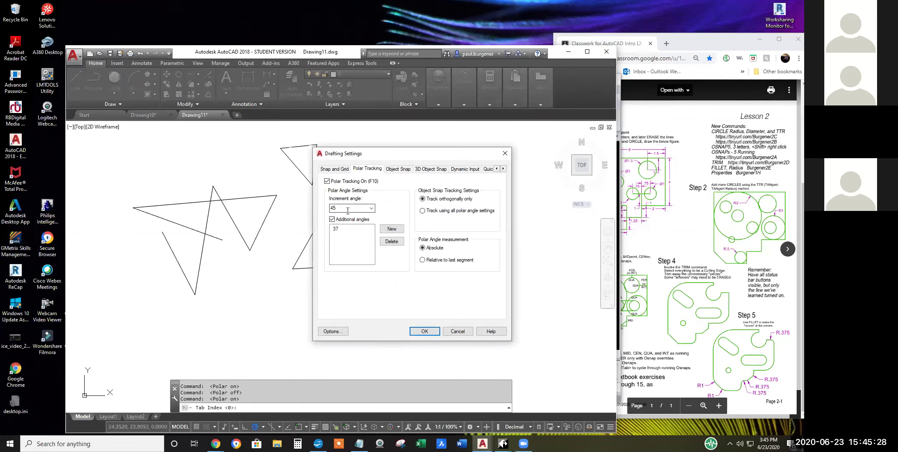
double_click(348, 208)
left_click(331, 220)
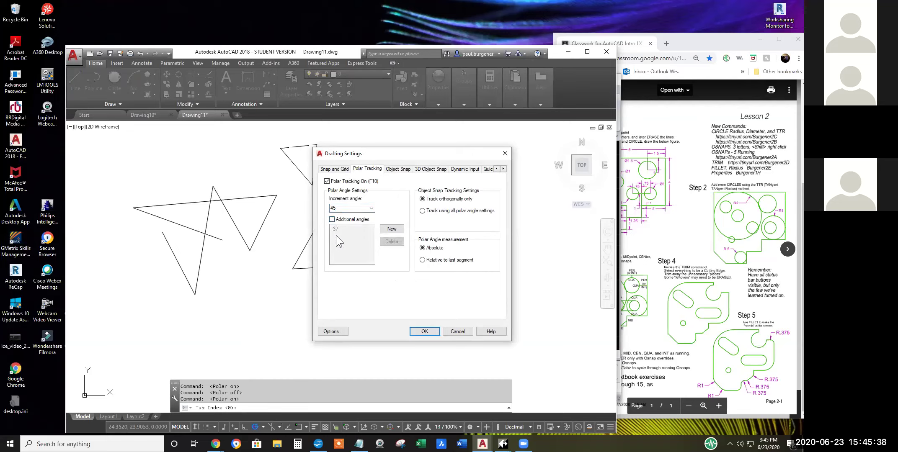
left_click(341, 208)
left_click(341, 209)
left_click_drag(341, 209, 328, 210)
left_click(424, 332)
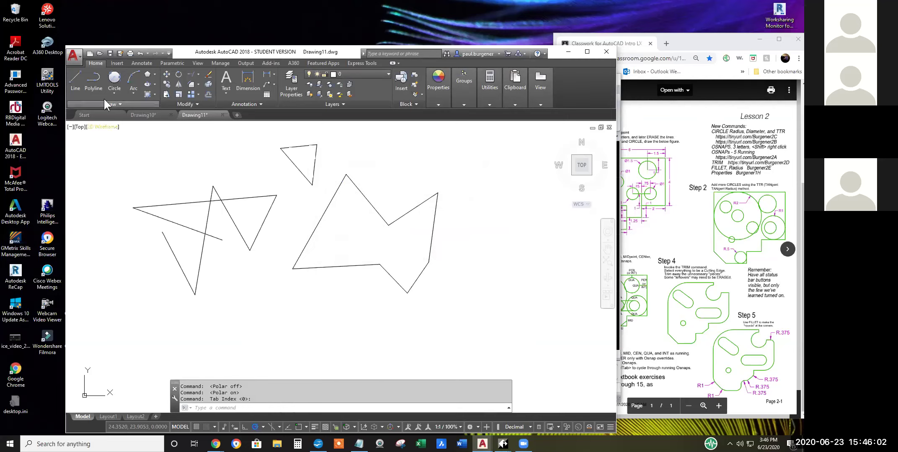
Draw the stepped part: a long horizontal base, then alternating vertical and horizontal steps.
left_click(75, 77)
left_click(293, 312)
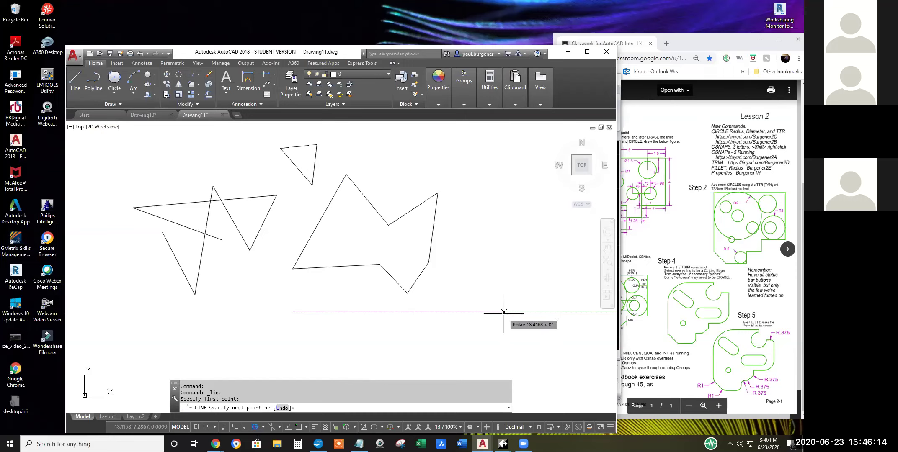
left_click(504, 312)
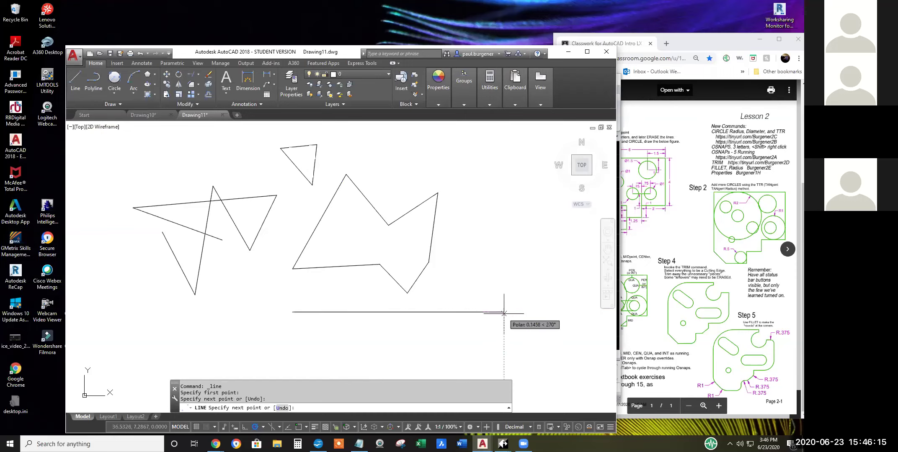
left_click(504, 262)
left_click(479, 261)
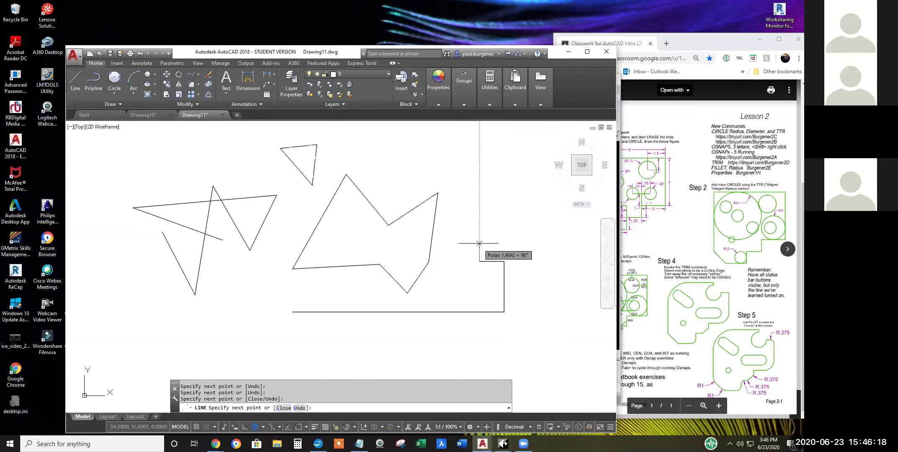
left_click(480, 237)
left_click(521, 238)
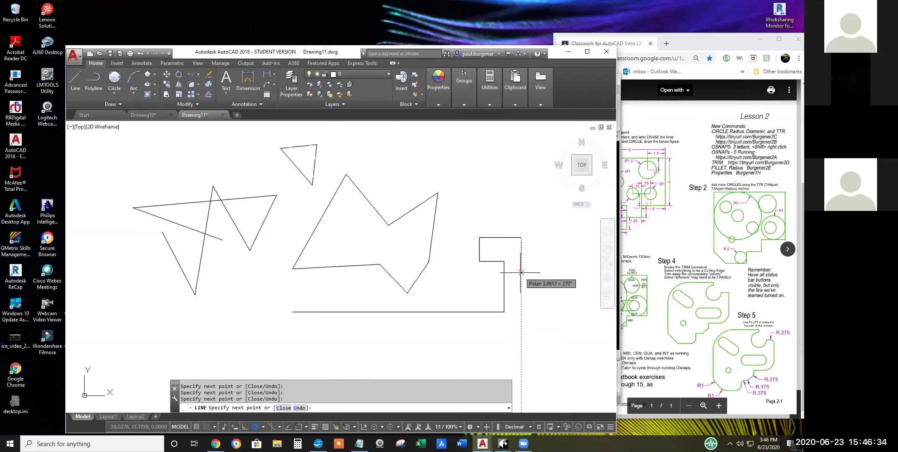
left_click(523, 270)
Continue with 45° zigzag diagonals plus short vertical and horizontal segments, then end the line.
left_click(553, 239)
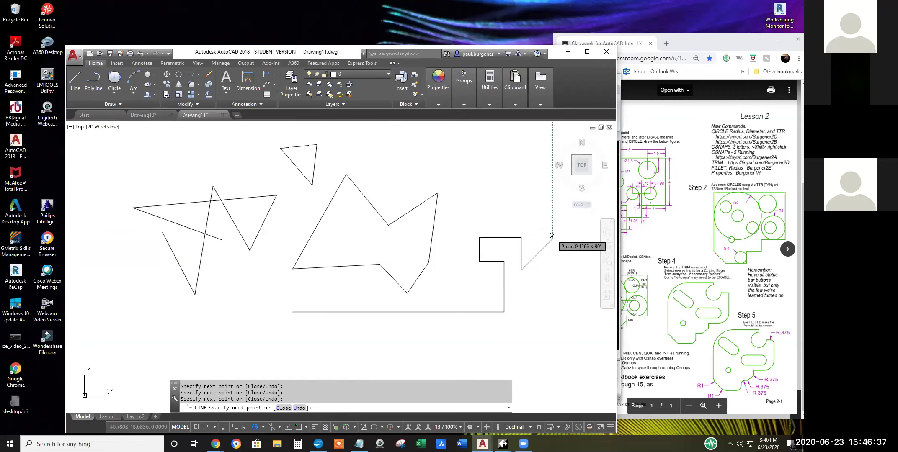
left_click(507, 193)
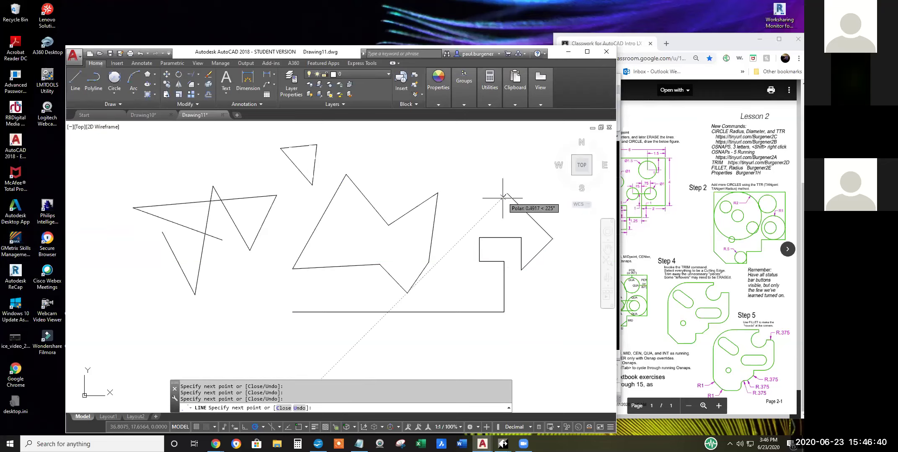
left_click(486, 176)
left_click(512, 176)
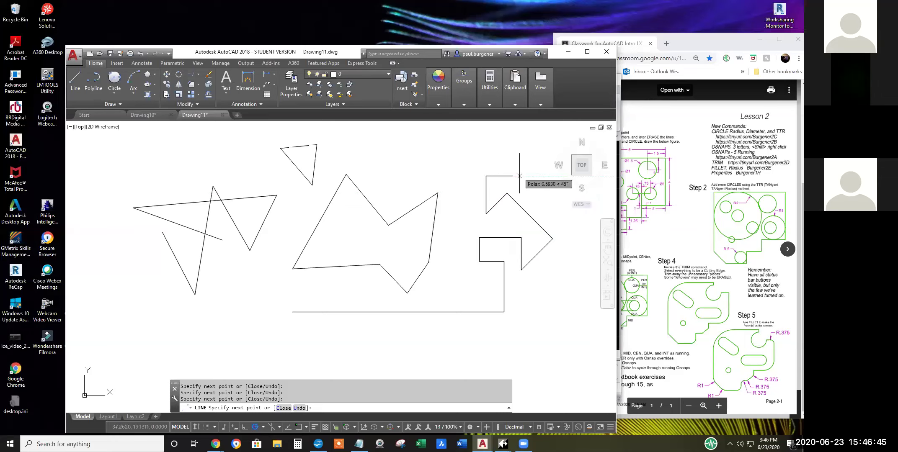
left_click(529, 156)
left_click(515, 139)
left_click(503, 150)
left_click(537, 183)
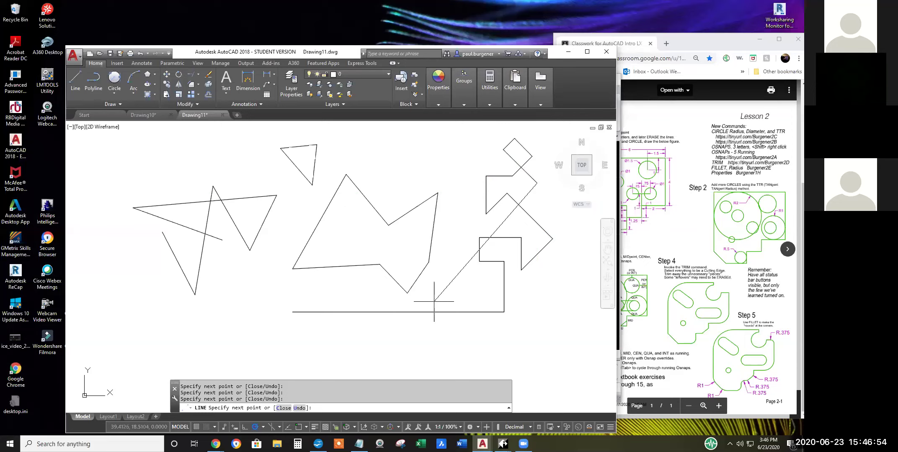
key("Return")
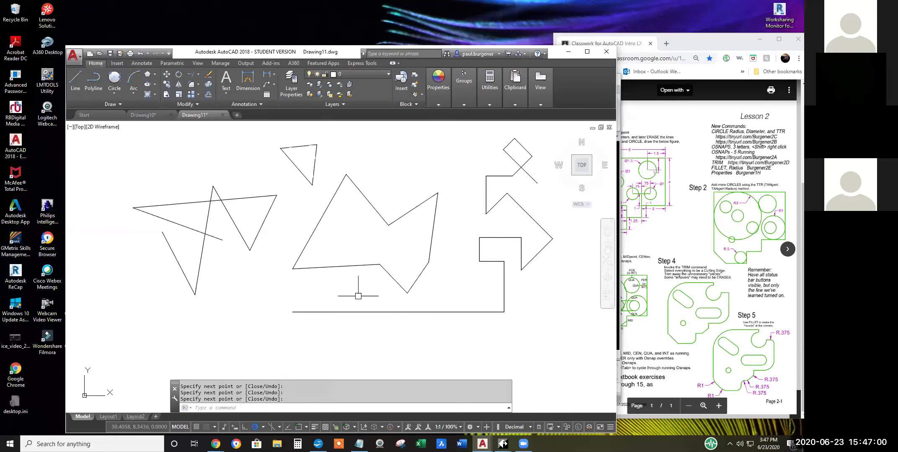
Start a line inside the large polygon with a 5-unit 45° segment and a 3-unit horizontal segment.
key("Return")
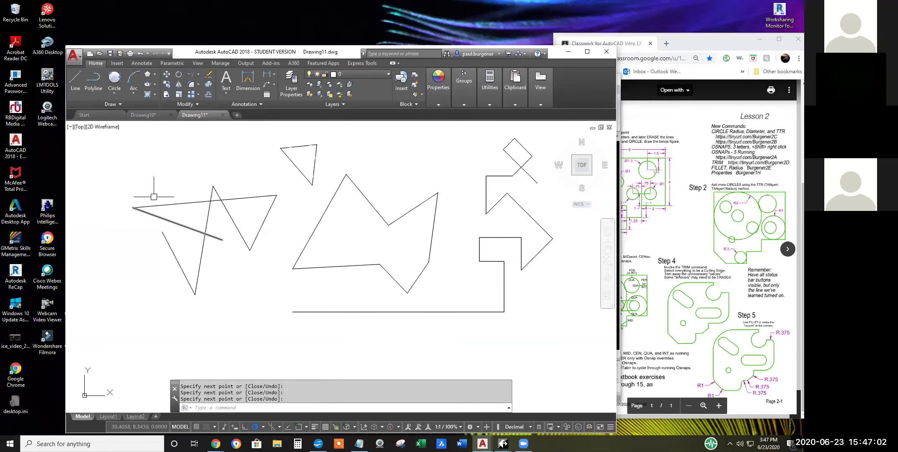
left_click(76, 79)
left_click(335, 238)
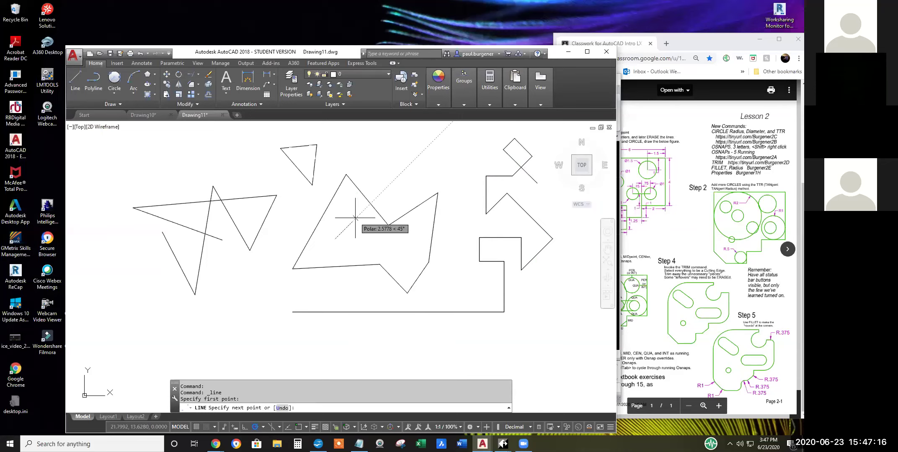
type("5")
key("Return")
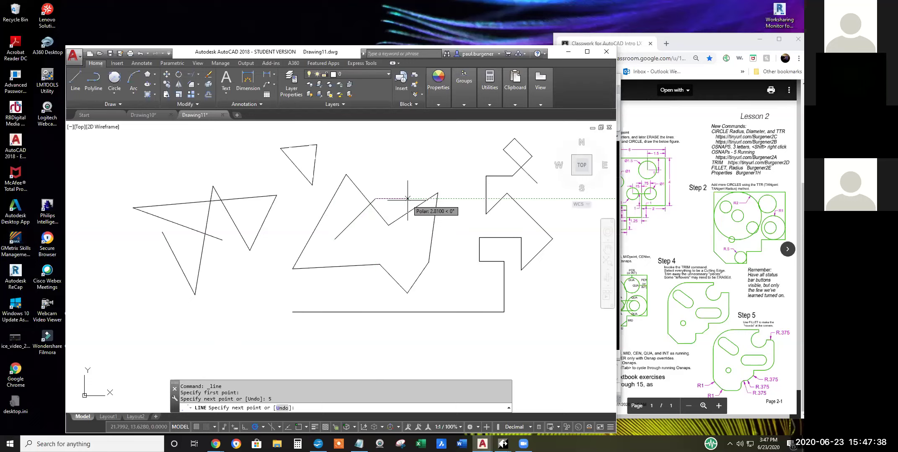
type("3")
key("Return")
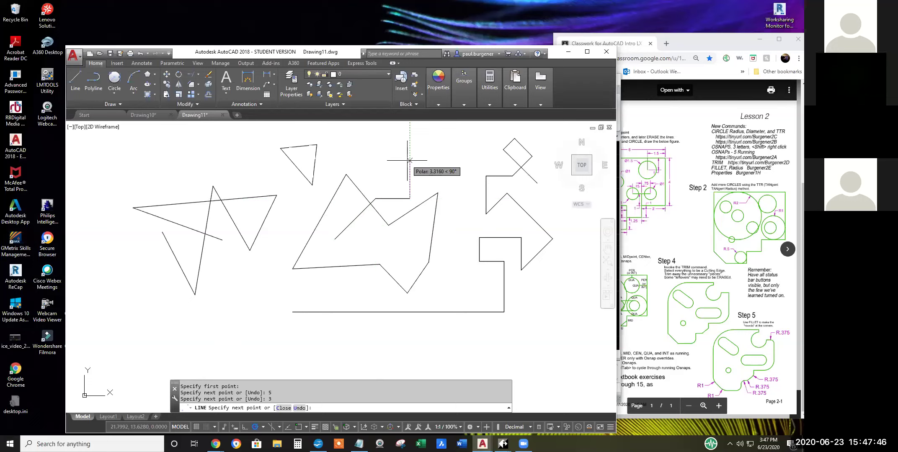
Add a 2-unit vertical, a 7-unit leftward and a 7-unit 225° segment, then end the line.
type("2")
key("Return")
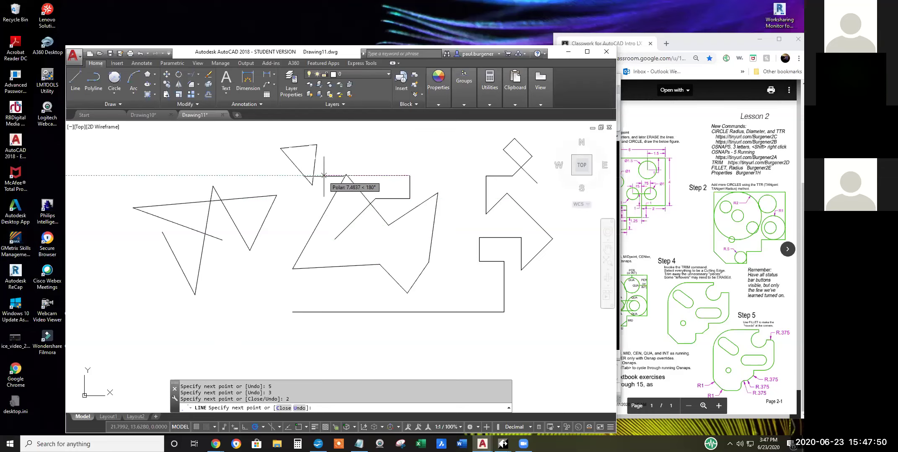
type("7")
key("Return")
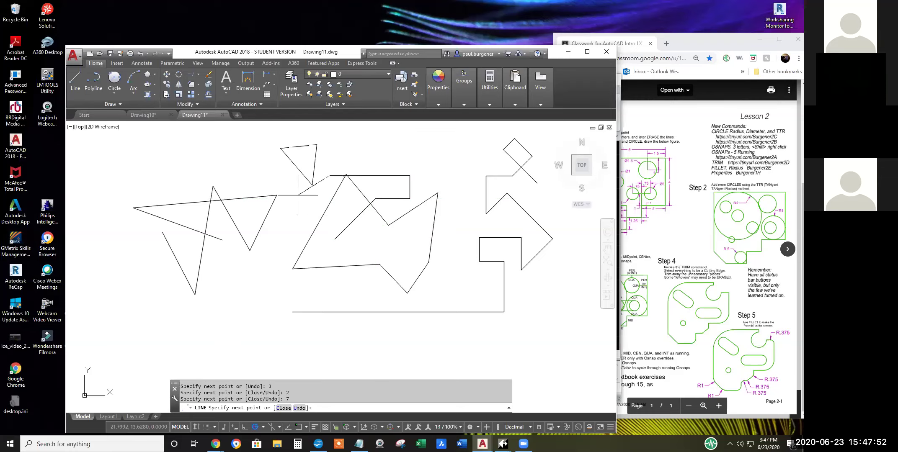
type("7")
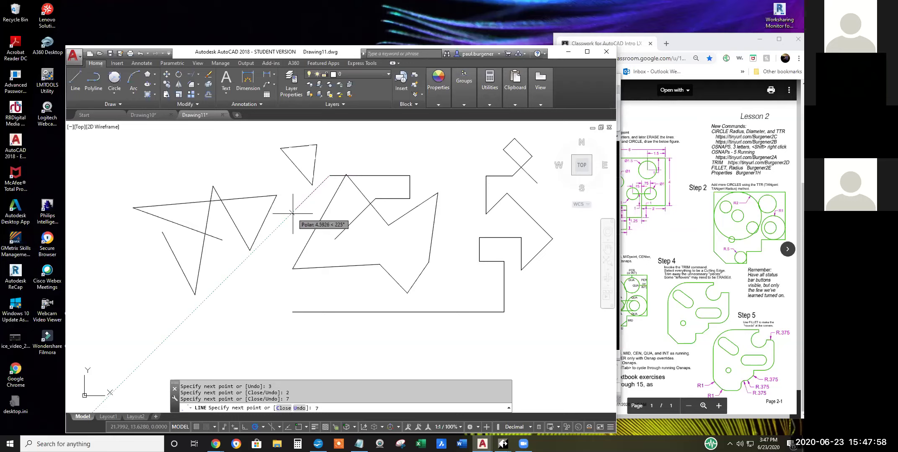
key("Return")
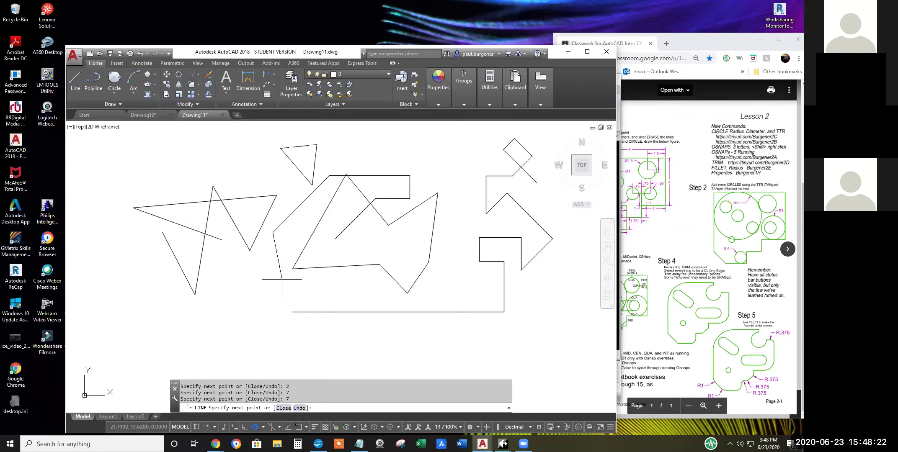
key("Return")
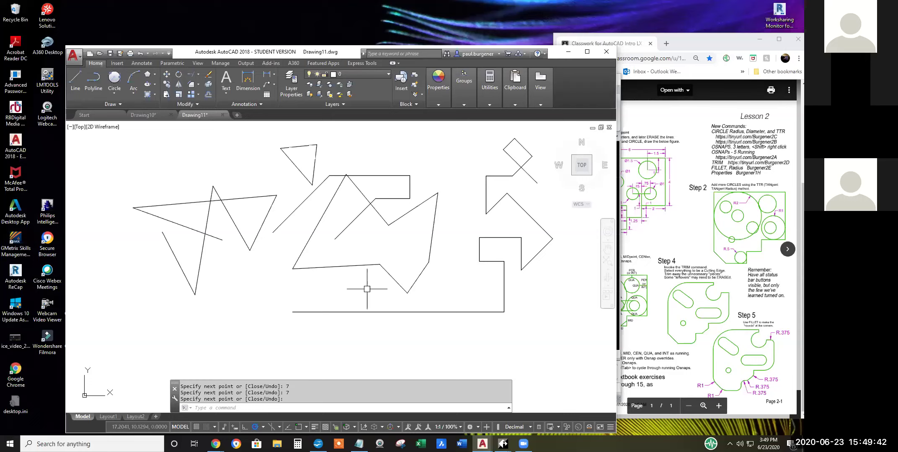
Start a line below the figures with 6-unit horizontal, 3-unit vertical and 5-unit horizontal segments.
left_click(75, 76)
left_click(220, 334)
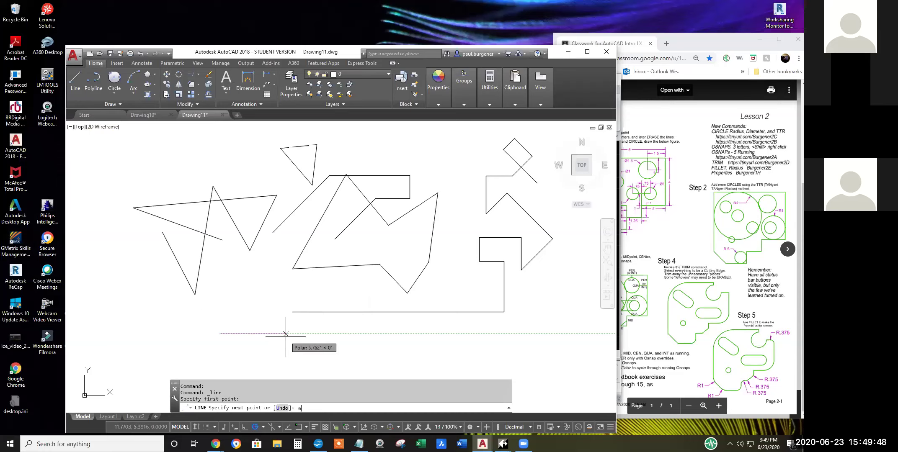
type("6")
key("Return")
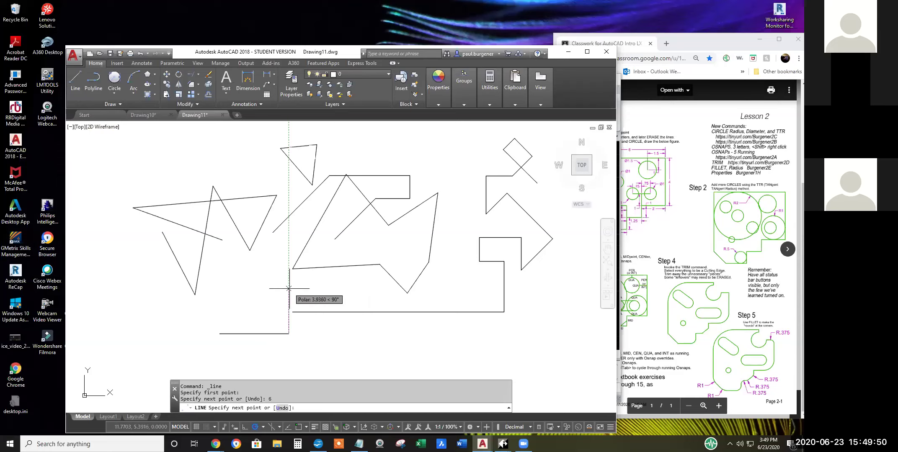
type("3")
key("Return")
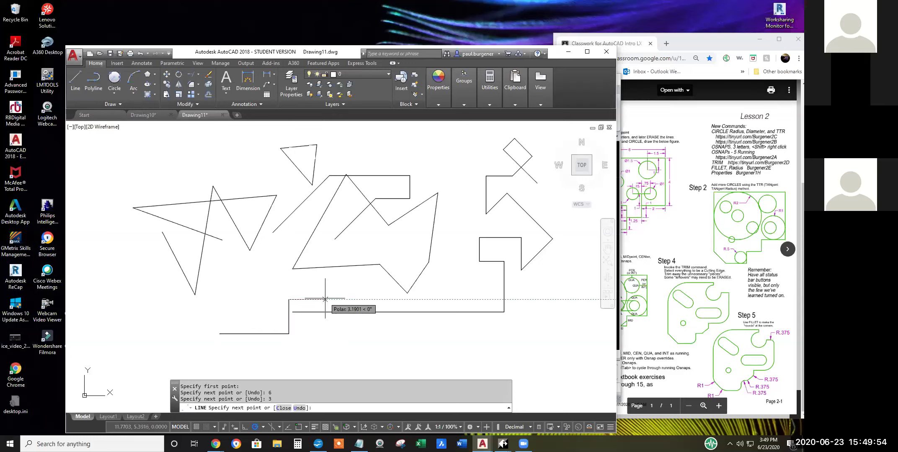
type("5")
key("Return")
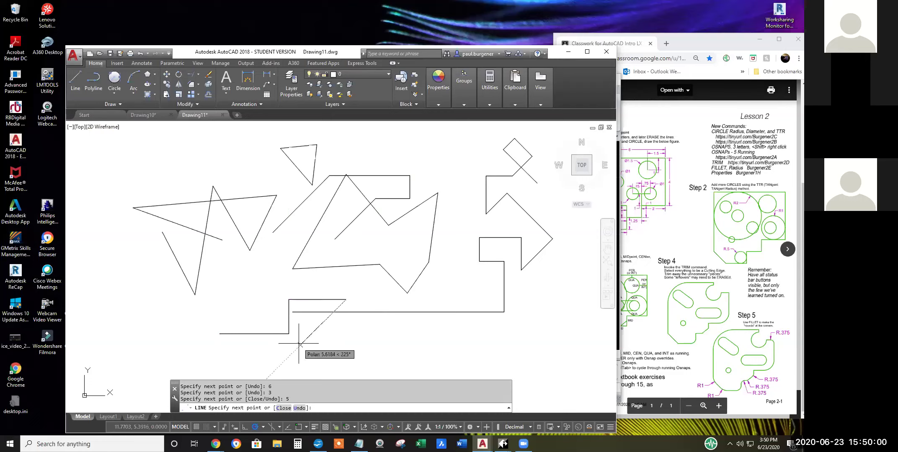
Add a zigzag of alternating low points and tall peaks, ending with an up-right diagonal.
left_click(320, 349)
left_click(307, 282)
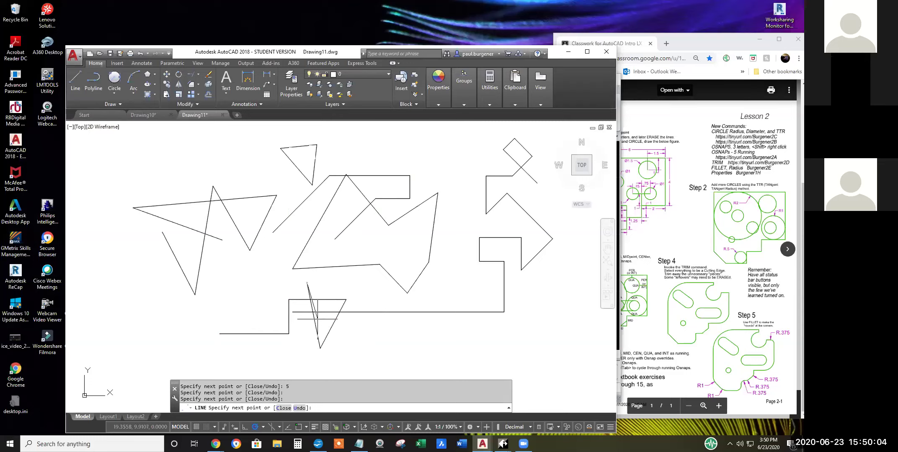
left_click(329, 347)
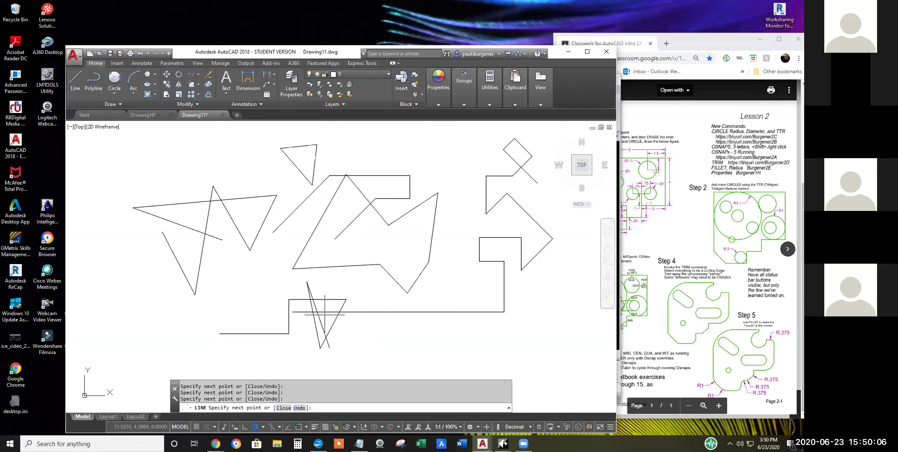
left_click(336, 279)
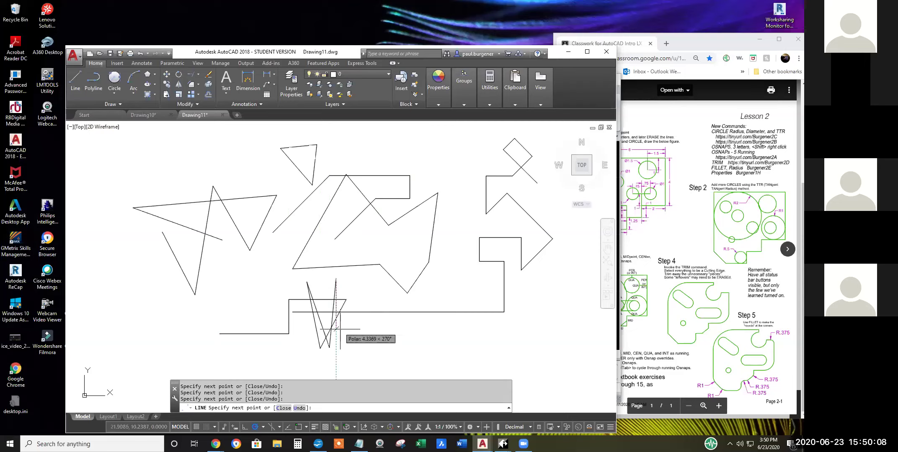
left_click(342, 343)
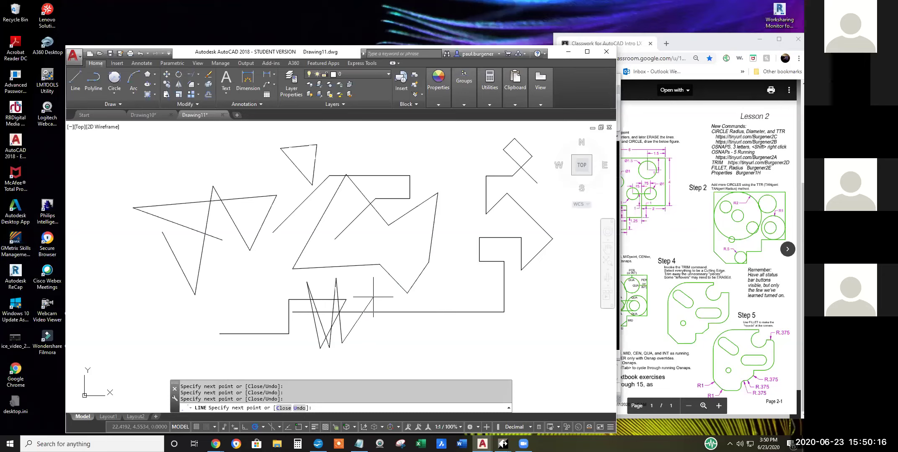
left_click(372, 296)
Add 5-unit diagonal segments and finish the line.
type("5")
key("Return")
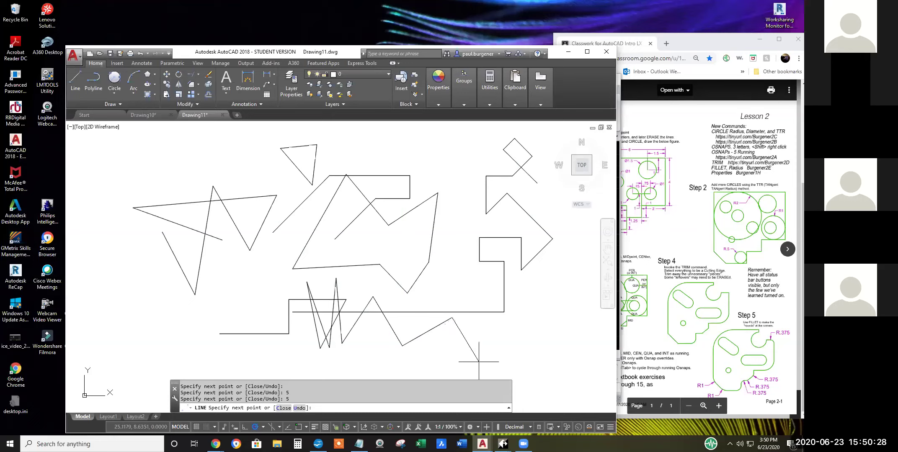
key("Return")
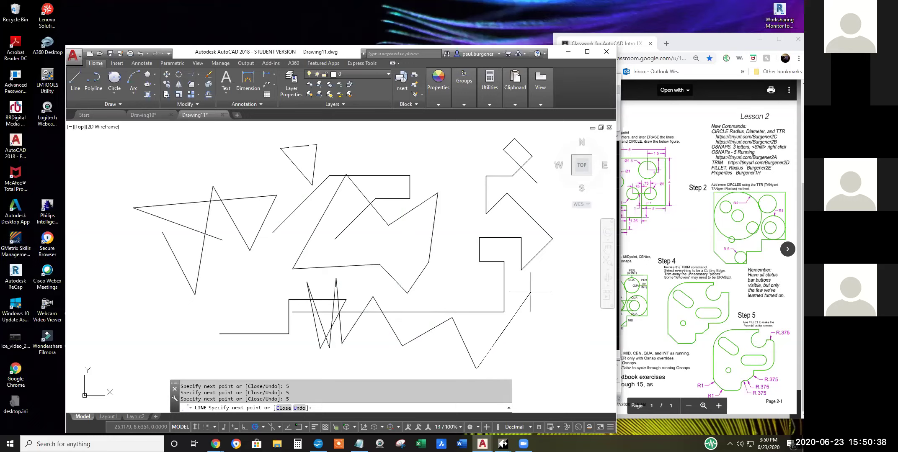
type("5")
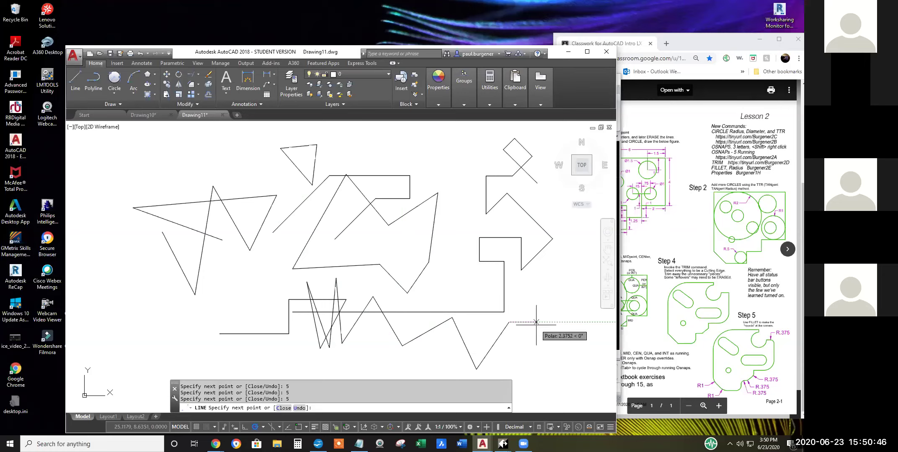
key("Return")
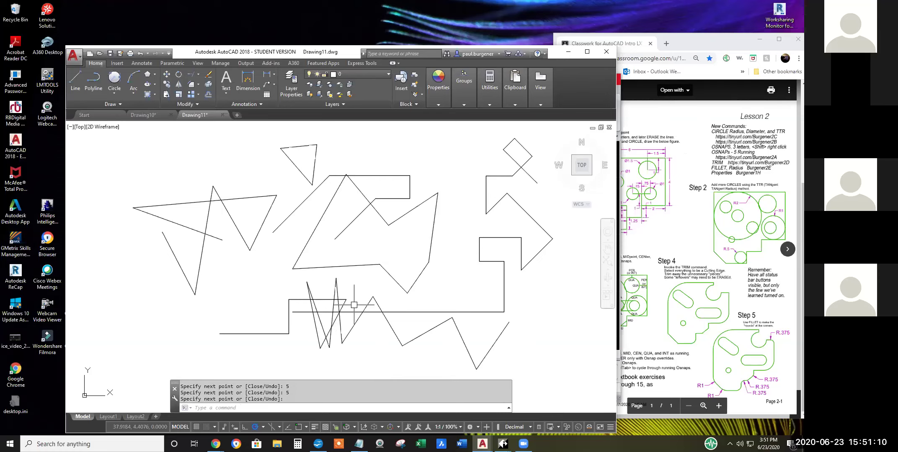
scroll(350, 308, "up", 6)
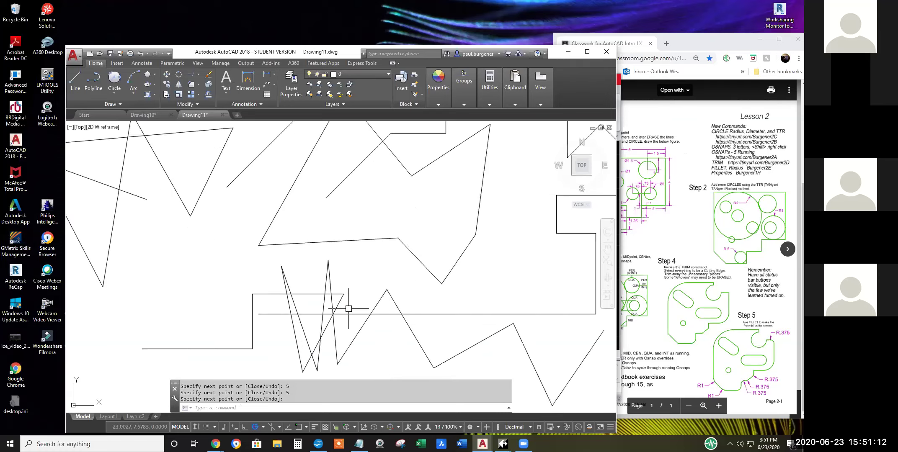
scroll(350, 309, "up", 2)
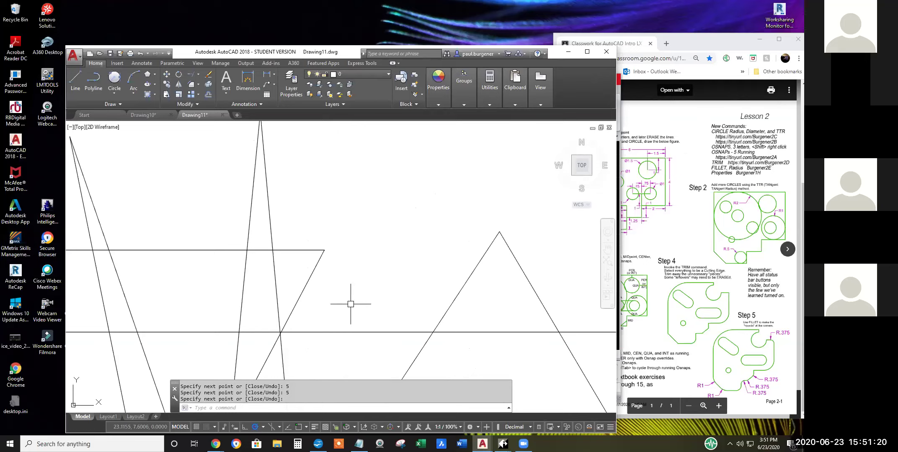
scroll(311, 303, "up", 4)
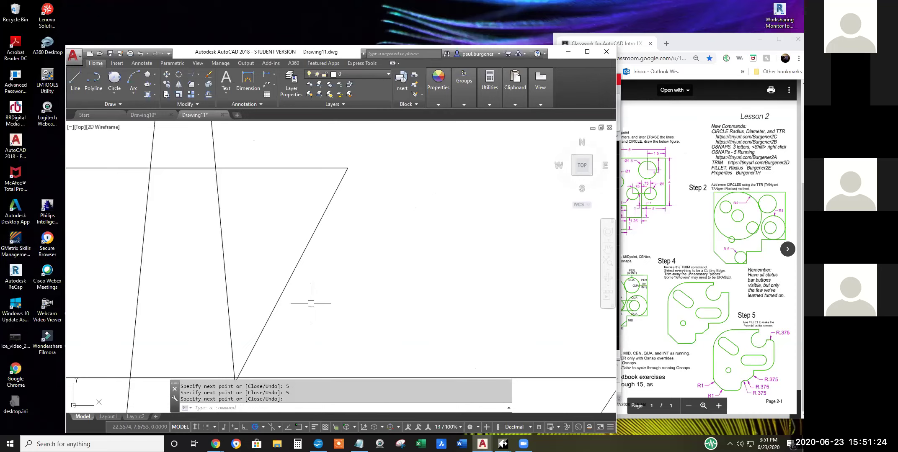
scroll(311, 304, "down", 2)
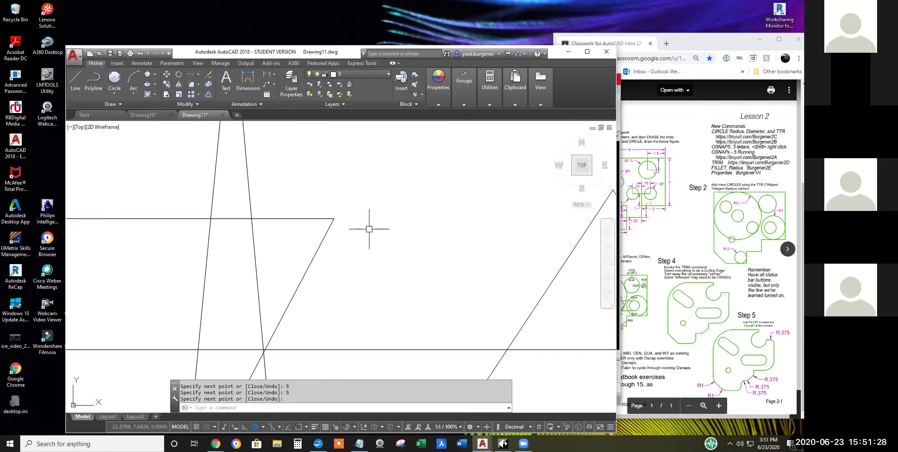
scroll(370, 228, "down", 5)
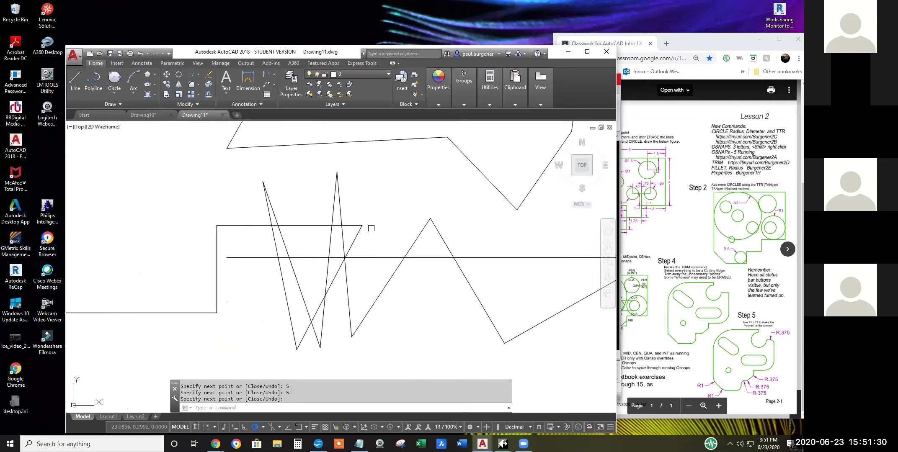
scroll(371, 229, "down", 6)
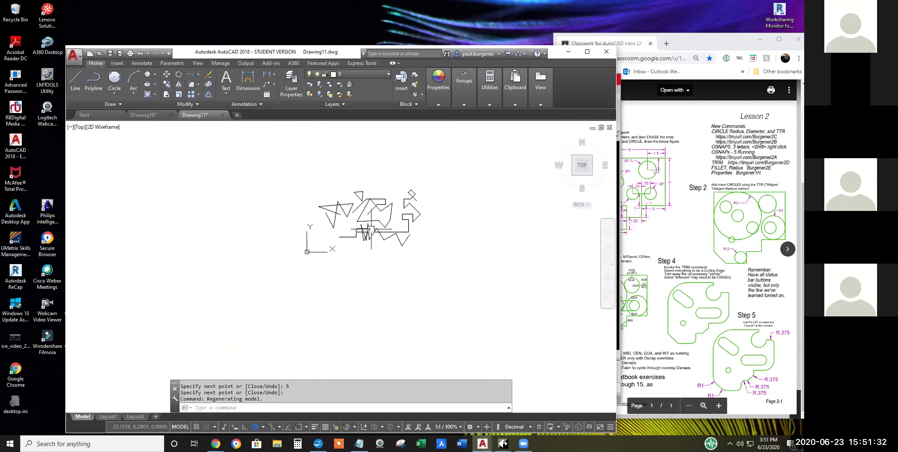
scroll(371, 228, "down", 5)
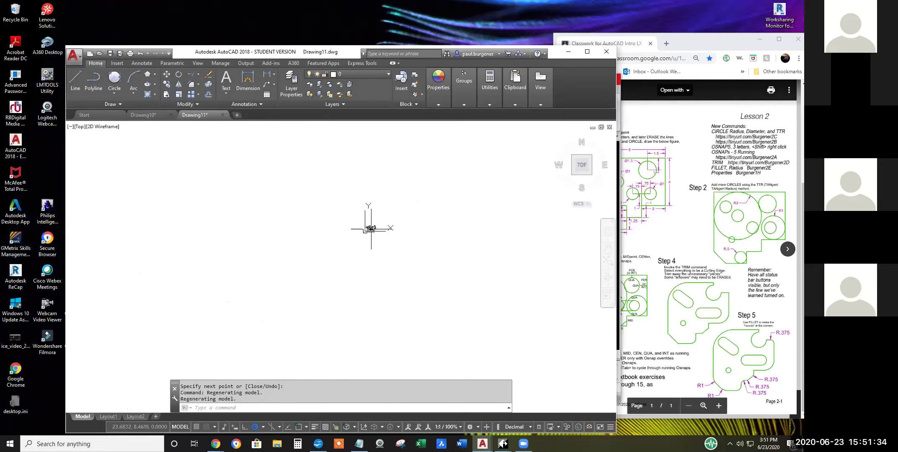
scroll(371, 228, "down", 2)
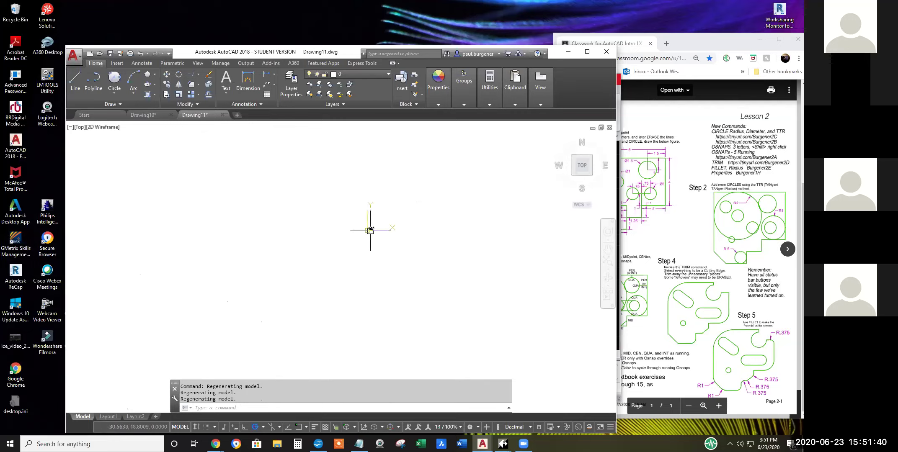
scroll(358, 237, "up", 3)
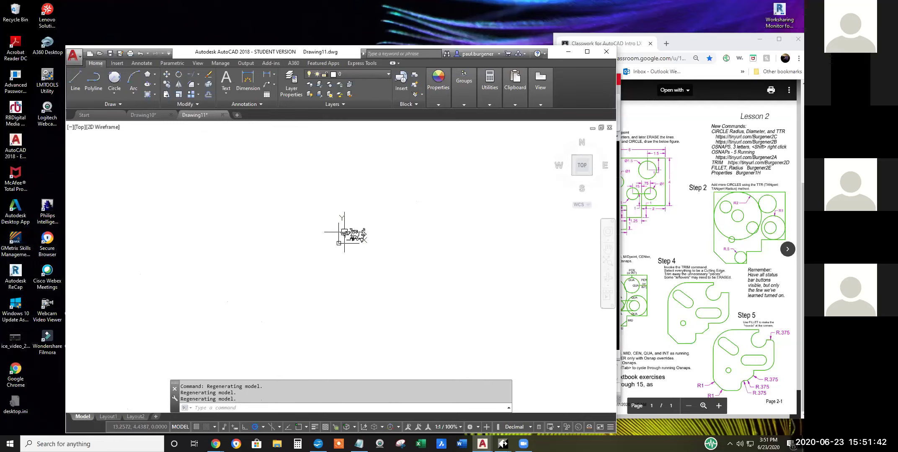
scroll(353, 239, "up", 8)
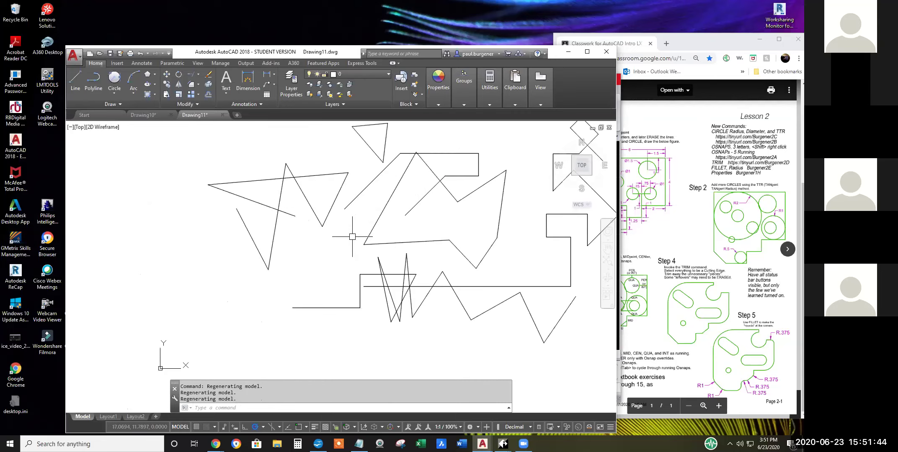
scroll(353, 236, "up", 2)
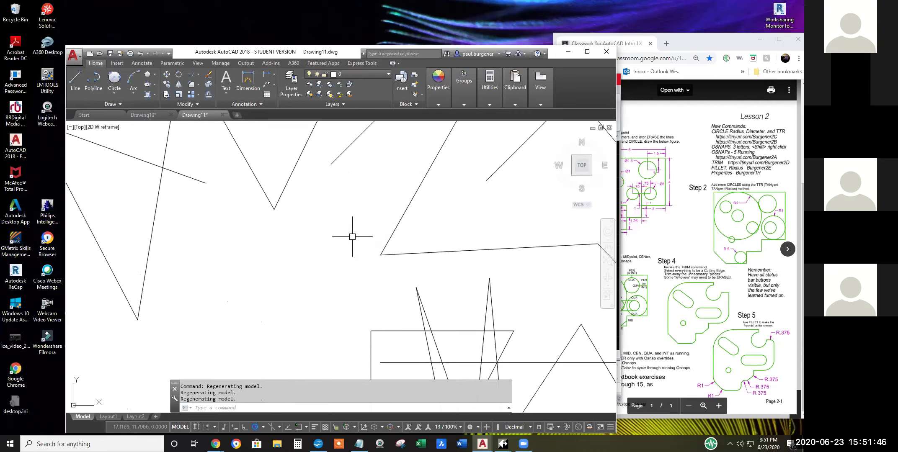
scroll(352, 236, "down", 12)
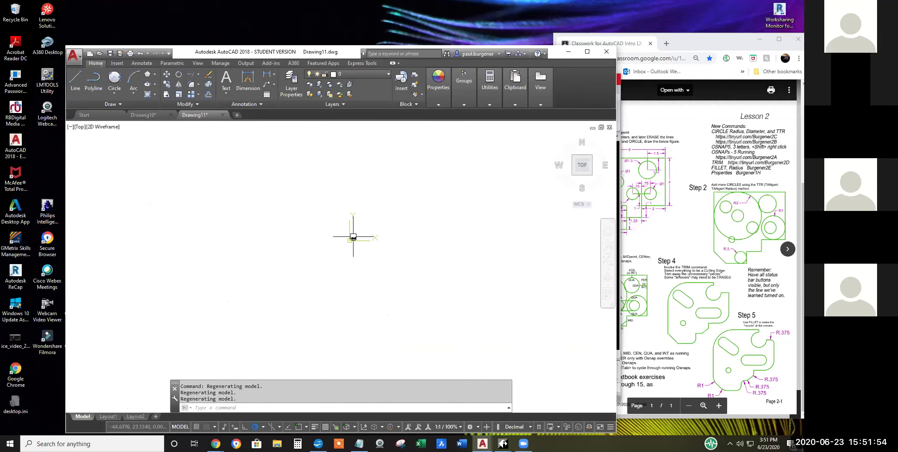
scroll(349, 240, "up", 15)
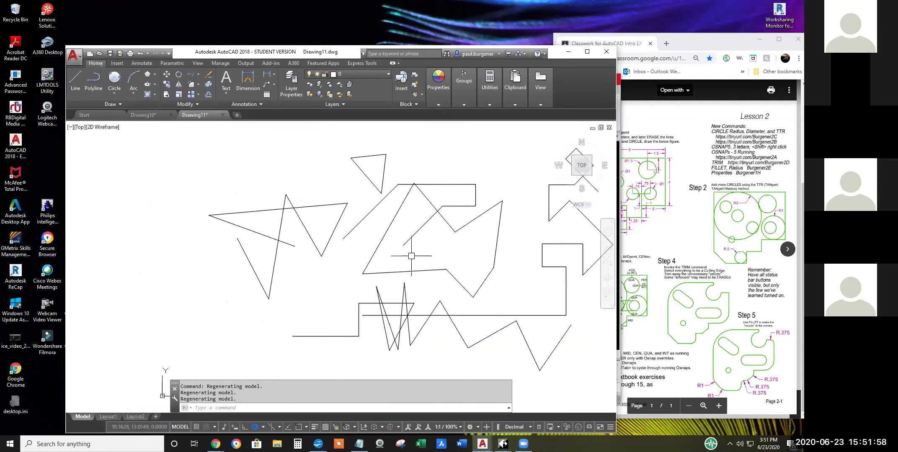
middle_click_drag(414, 249, 211, 246)
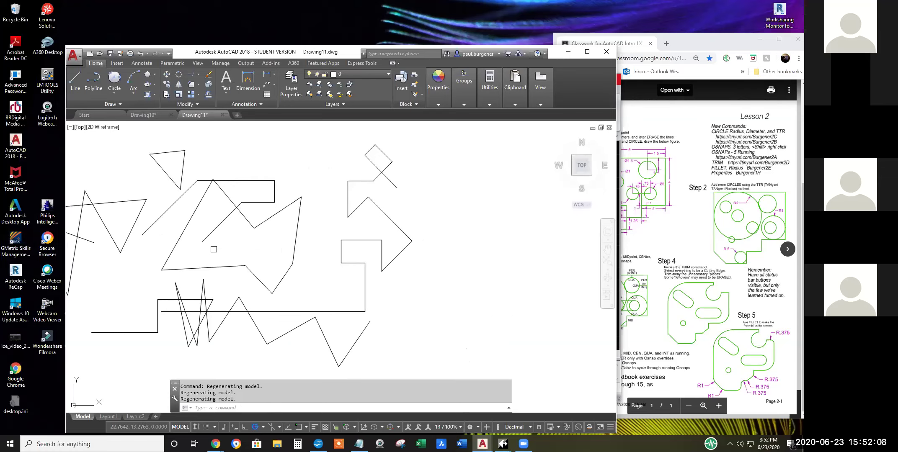
middle_click_drag(214, 249, 112, 241)
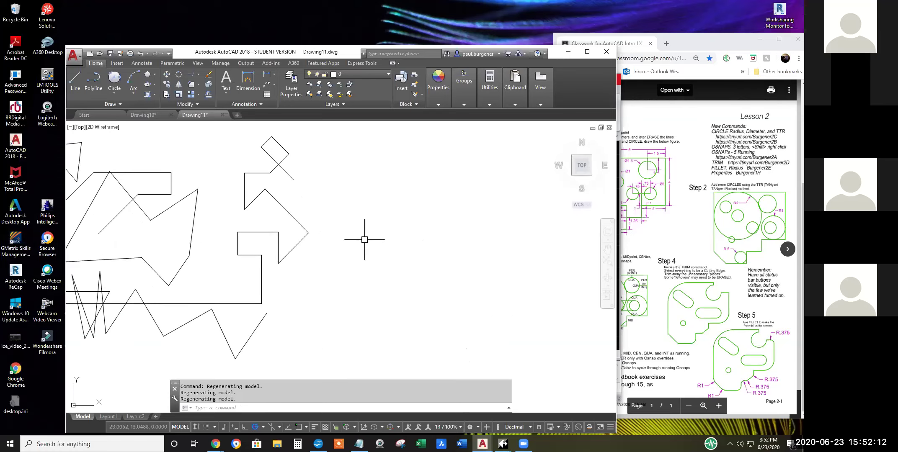
middle_click_drag(358, 240, 545, 244)
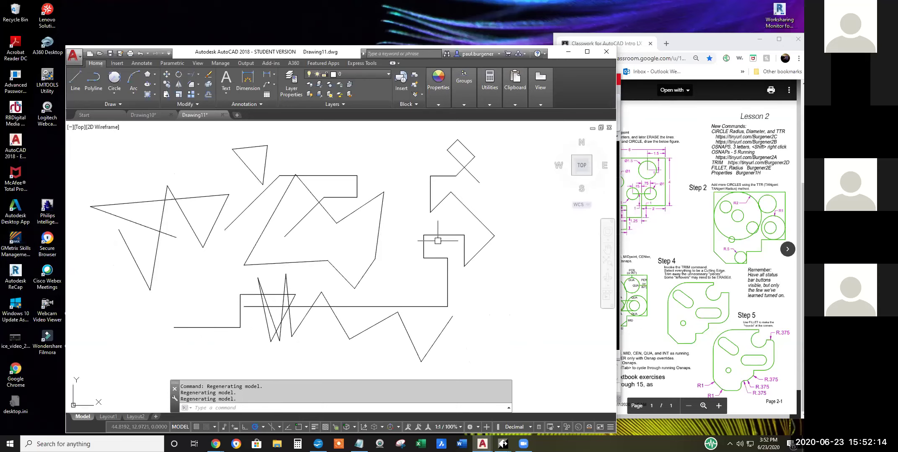
mouse_move(304, 246)
middle_mouse_down()
mouse_move(489, 252)
mouse_move(345, 249)
middle_mouse_up()
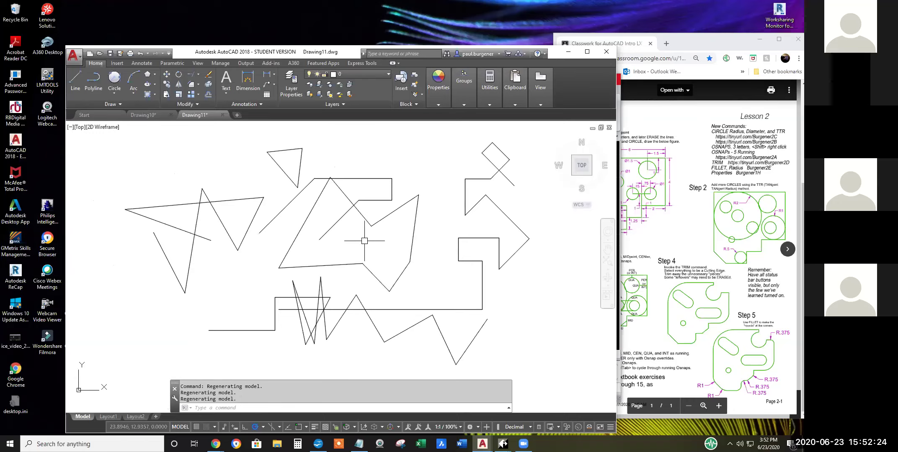
scroll(357, 244, "up", 2)
scroll(357, 241, "down", 6)
scroll(357, 241, "up", 5)
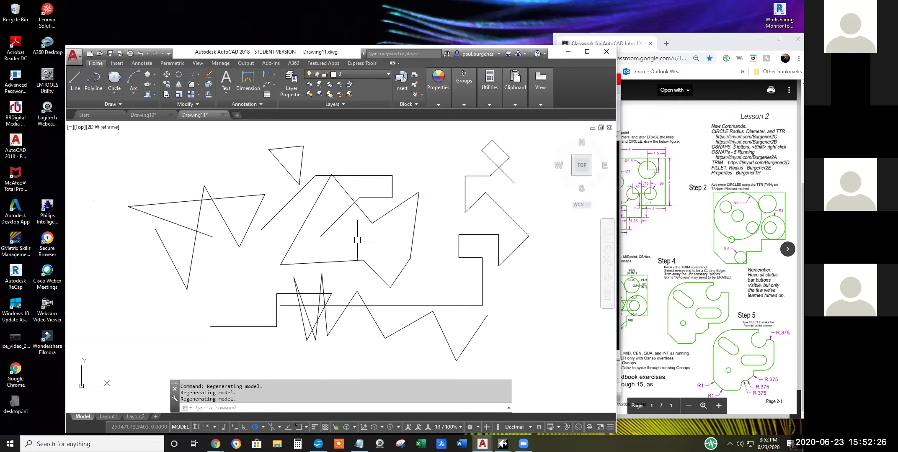
scroll(358, 240, "down", 5)
scroll(357, 241, "up", 5)
scroll(358, 241, "down", 1)
scroll(357, 241, "down", 1)
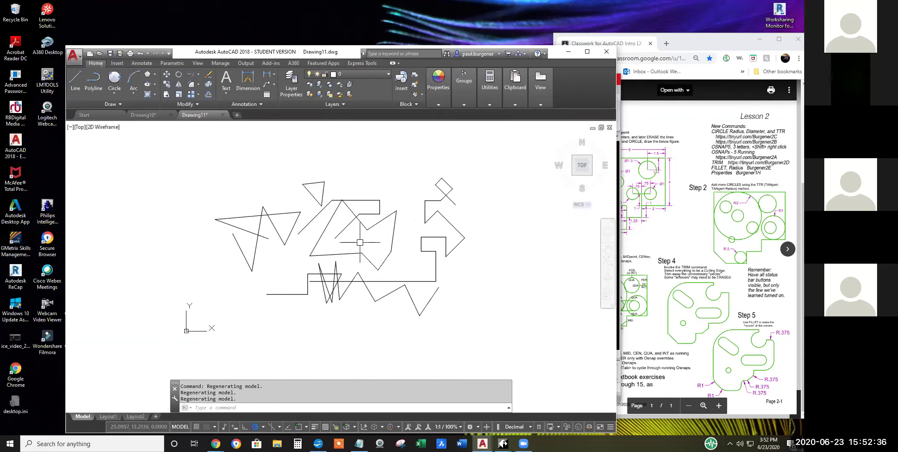
scroll(359, 242, "down", 8)
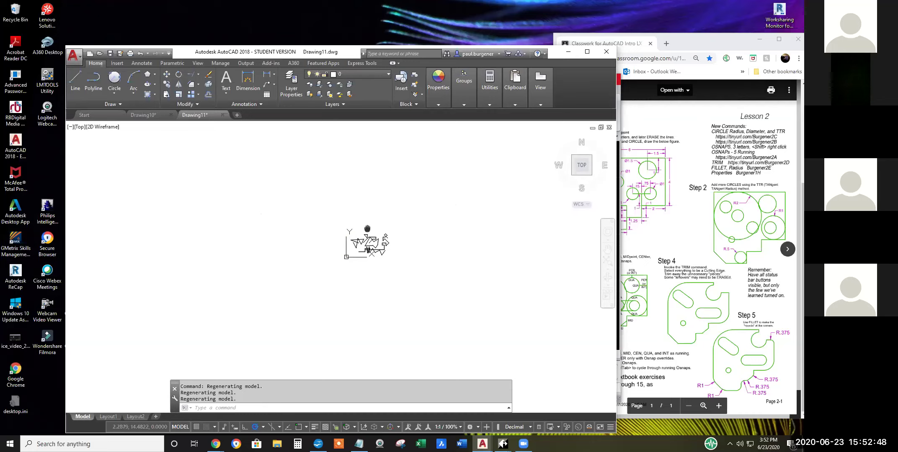
Zoom to extents, then fine-tune zoom and pan so all the line figures fill the view.
middle_click(367, 229)
middle_click(367, 229)
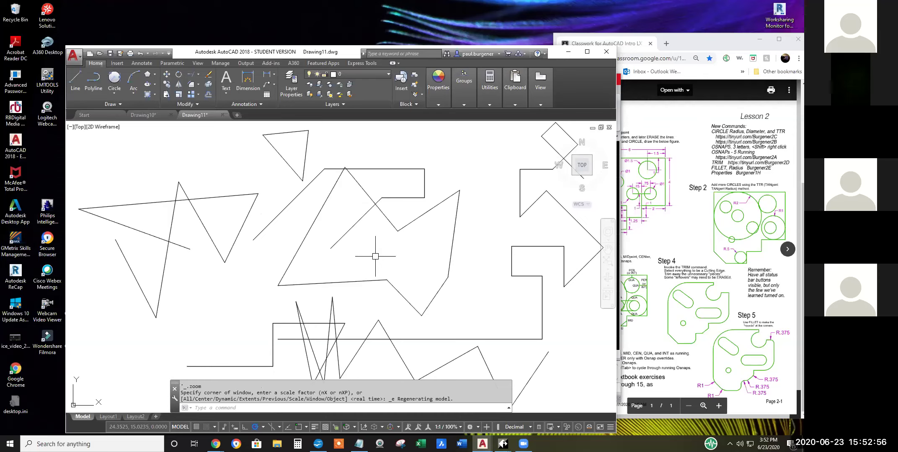
scroll(375, 256, "down", 5)
scroll(376, 256, "up", 9)
scroll(375, 255, "down", 6)
mouse_move(397, 253)
middle_mouse_down()
mouse_move(286, 251)
mouse_move(347, 244)
mouse_move(306, 238)
middle_mouse_up()
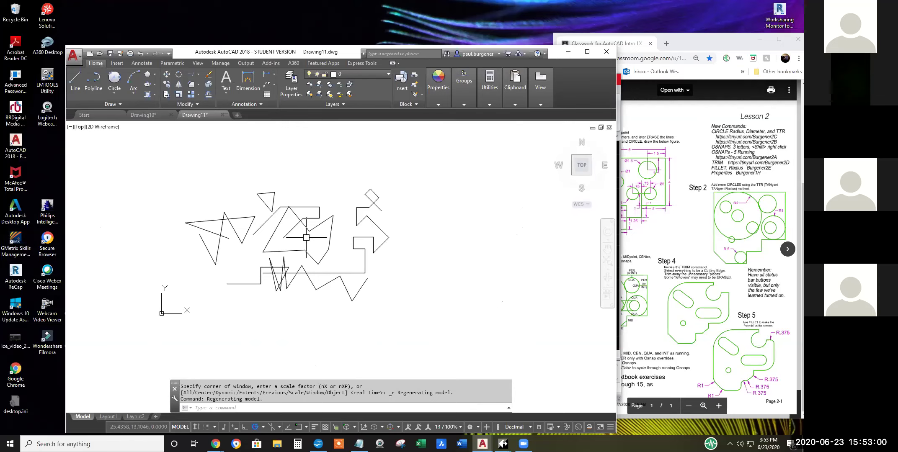
scroll(253, 231, "up", 4)
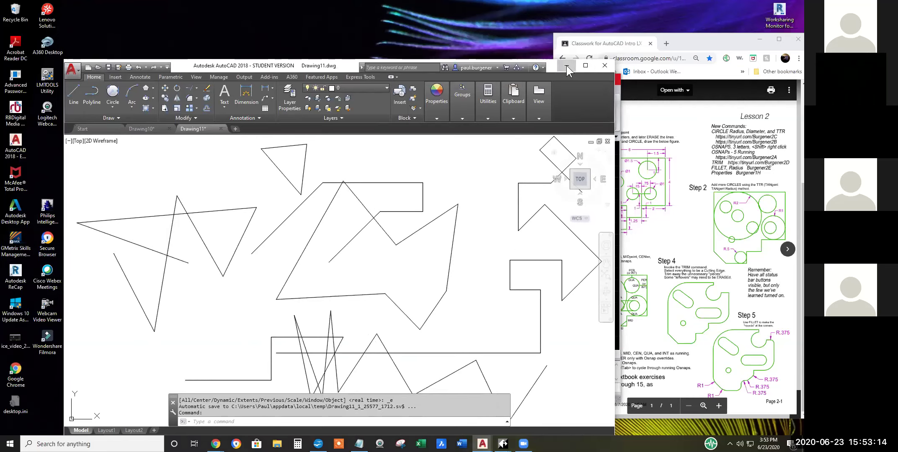
Minimize AutoCAD and move the IntelliCAD window showing Drawing3 slightly upward.
left_click(568, 51)
left_click_drag(412, 74, 372, 41)
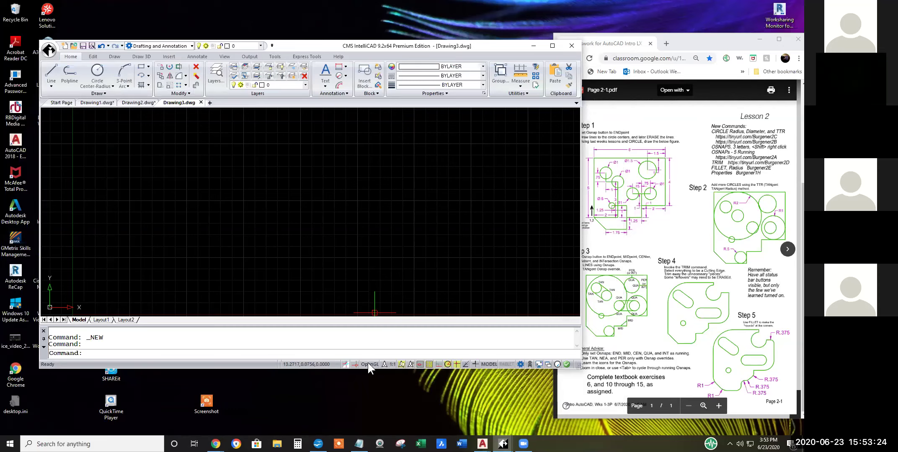
Toggle OSNAP, turn off POLAR and GRID, and switch off ANNOALLVISIBLE.
left_click(447, 364)
left_click(447, 364)
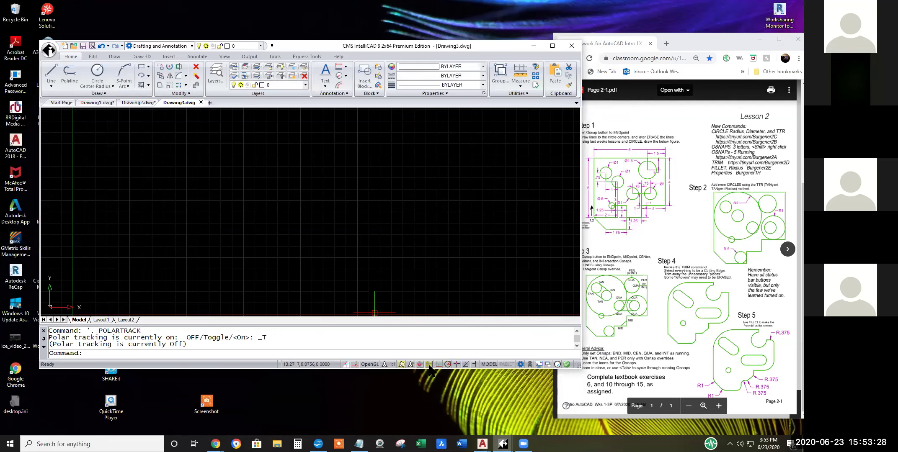
left_click(429, 364)
left_click(401, 364)
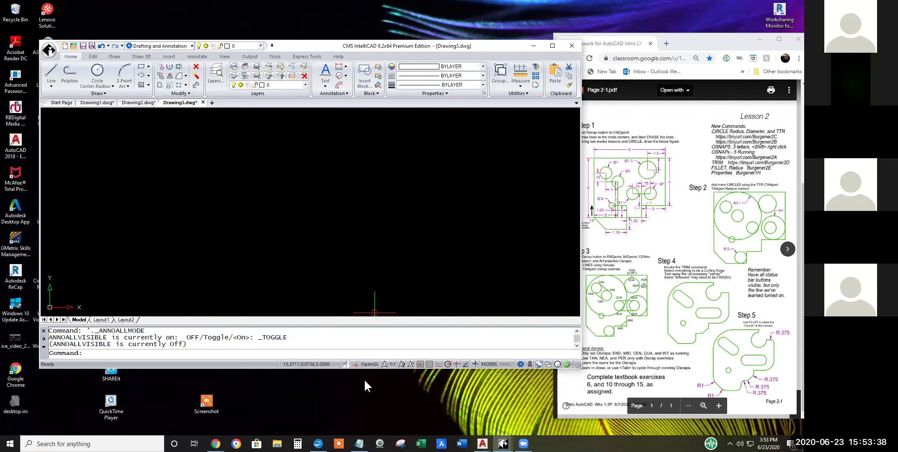
right_click(245, 364)
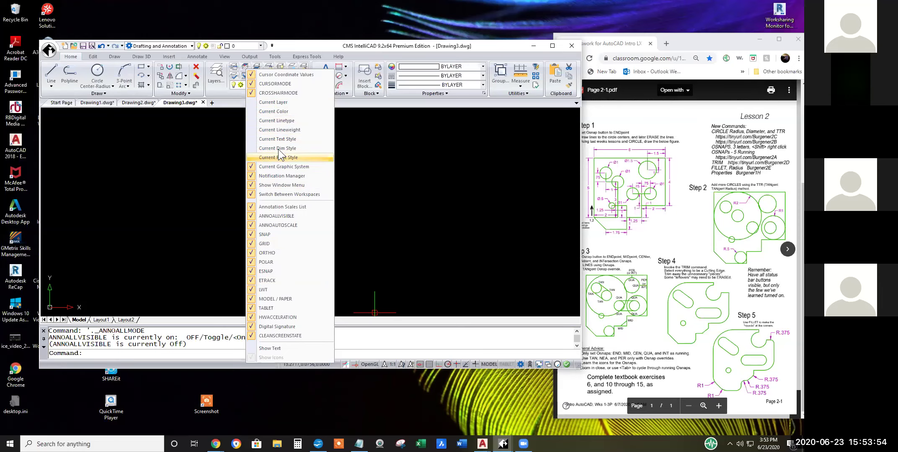
left_click(202, 364)
right_click(203, 363)
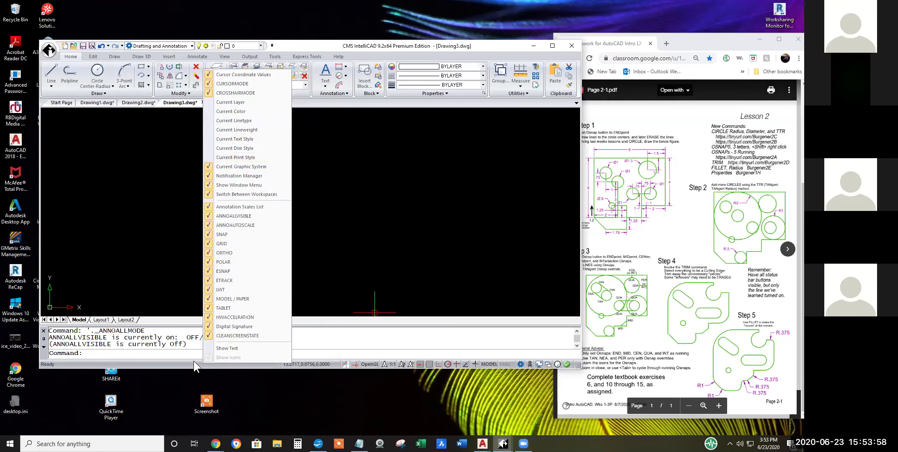
left_click(189, 362)
right_click(190, 362)
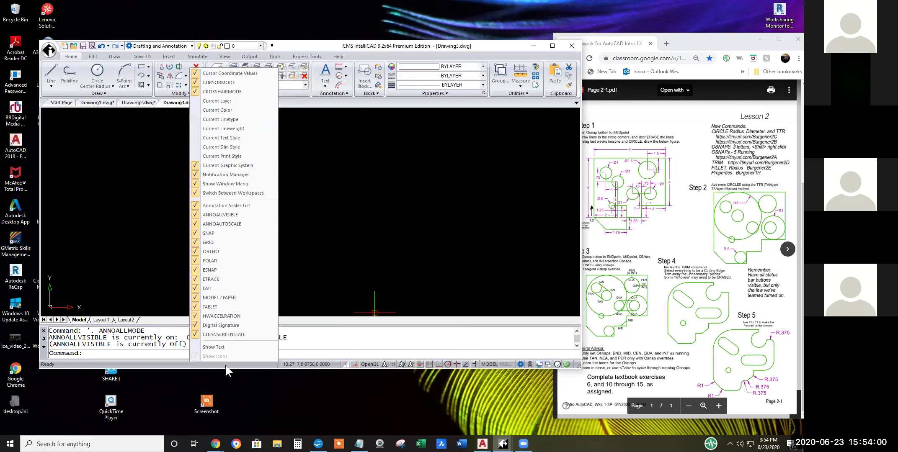
left_click(147, 363)
right_click(147, 363)
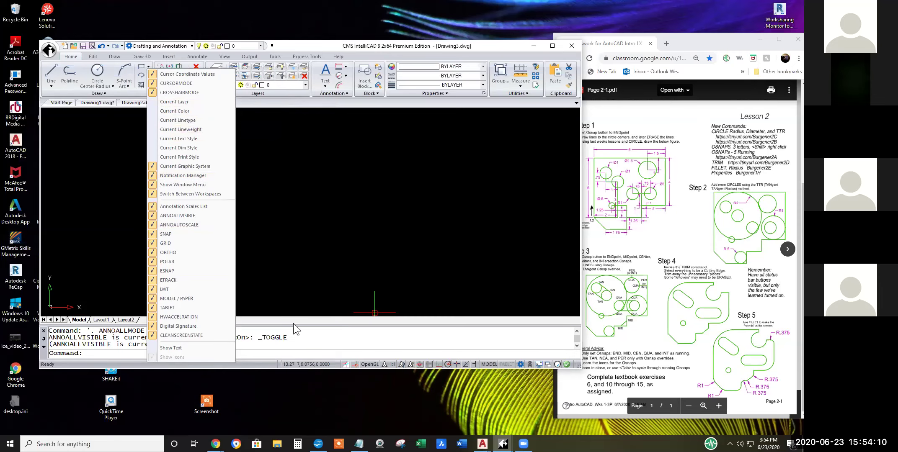
left_click(255, 140)
Draw a horizontal line from lower left to lower right, then restore the window's full height.
left_click(175, 157)
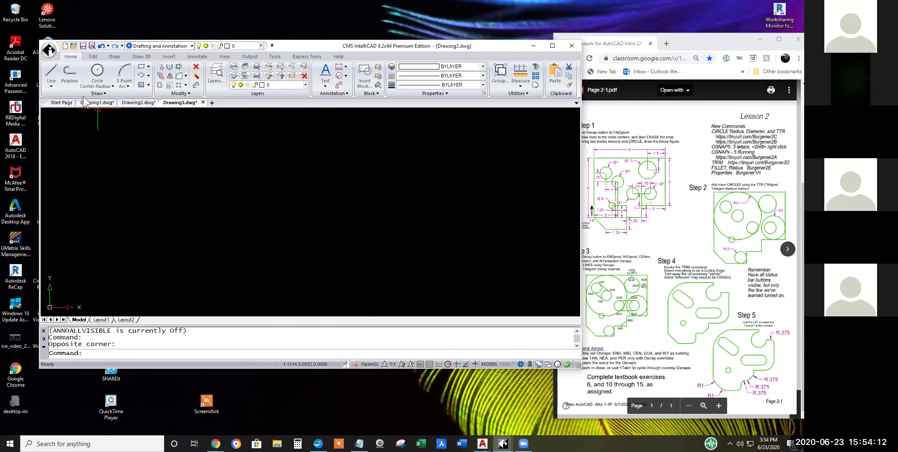
left_click(51, 72)
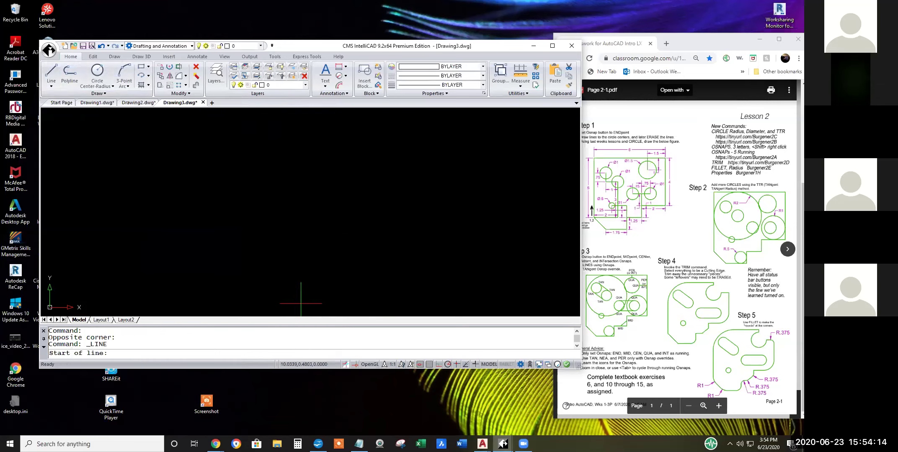
left_click(279, 303)
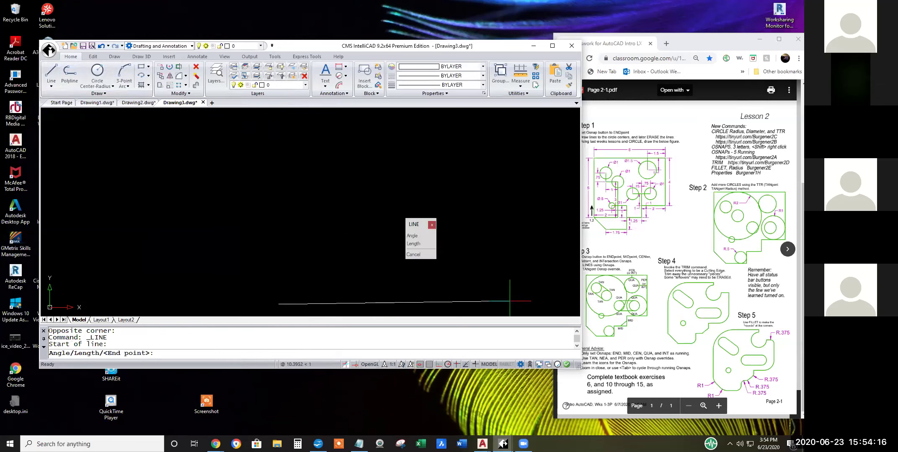
left_click(575, 310)
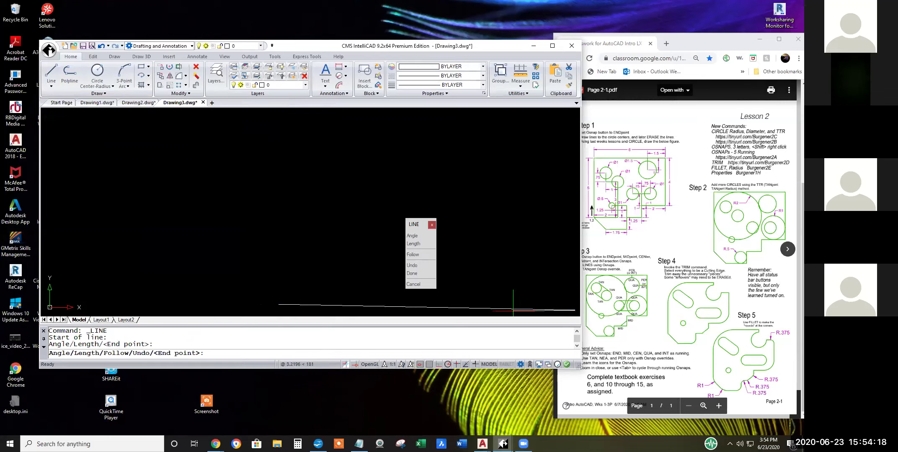
key("Return")
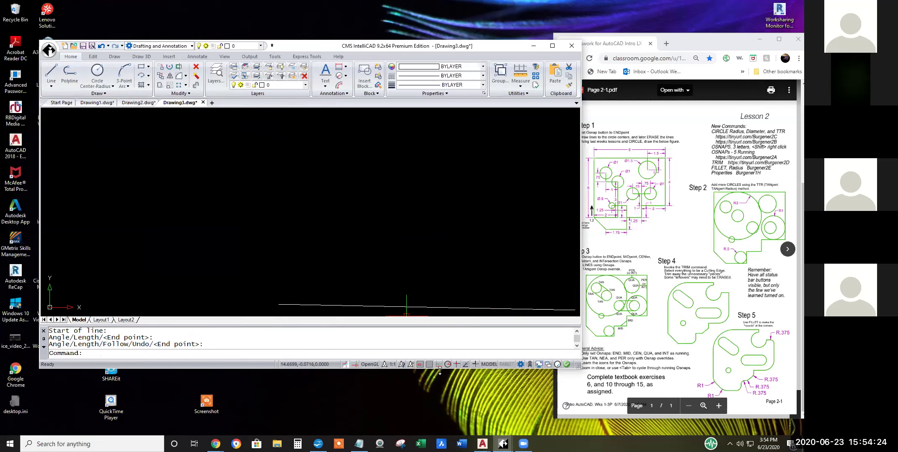
left_click_drag(439, 370, 394, 331)
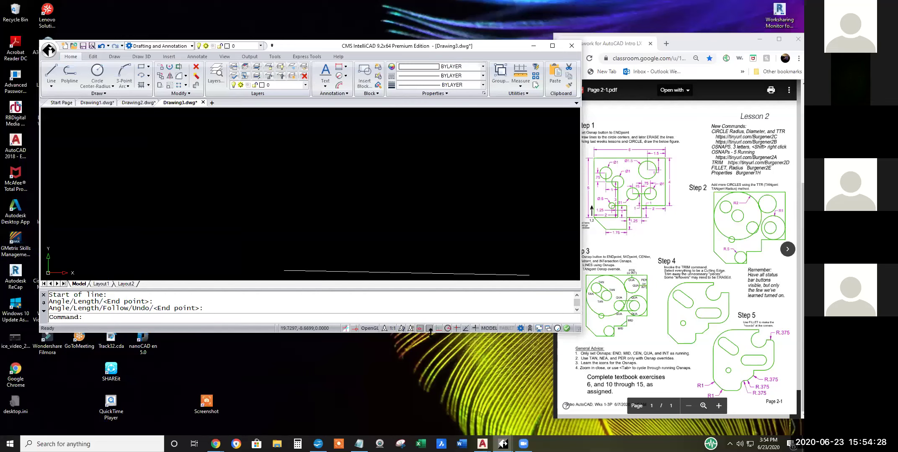
left_click_drag(431, 332, 429, 368)
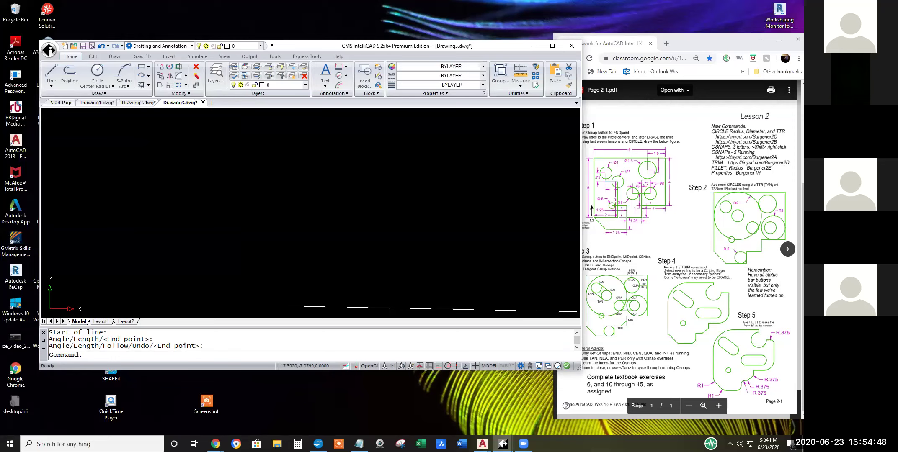
Switch to the Drafting and Annotation workspace and start a new line at the upper left.
left_click(135, 47)
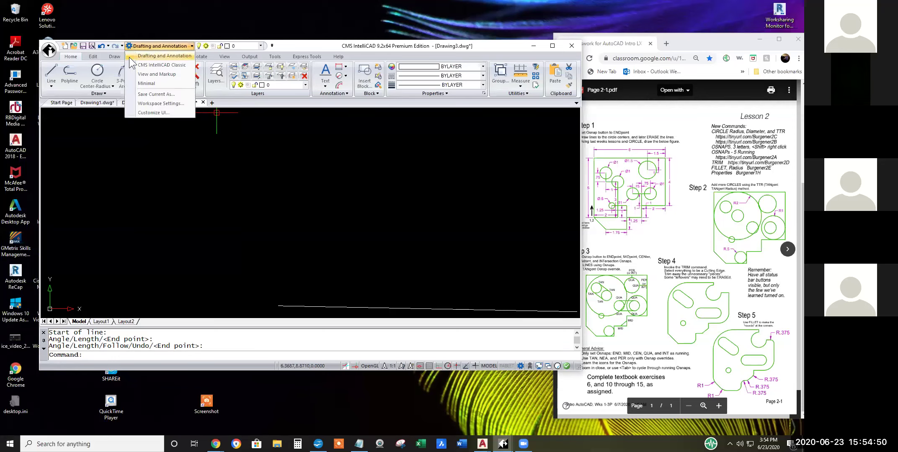
left_click(155, 54)
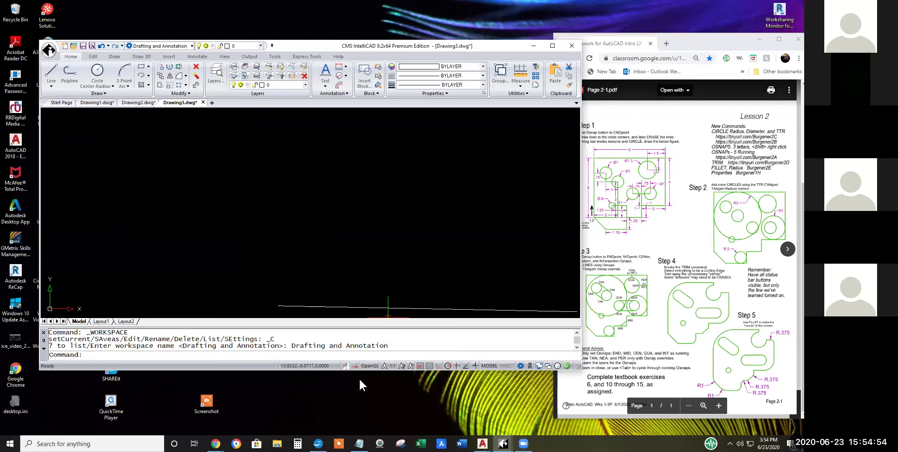
left_click(52, 74)
left_click(118, 154)
Finish the slanted line down toward the drawing centre and end the Line command.
left_click(162, 167)
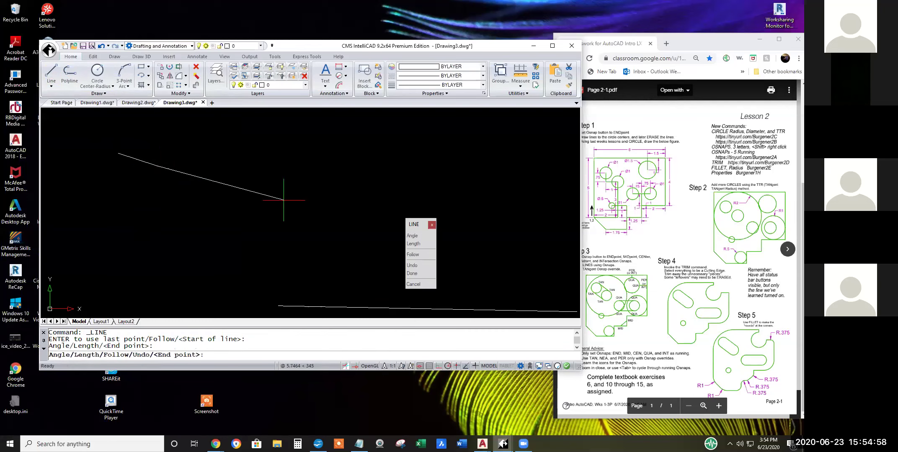
left_click(294, 216)
key("Return")
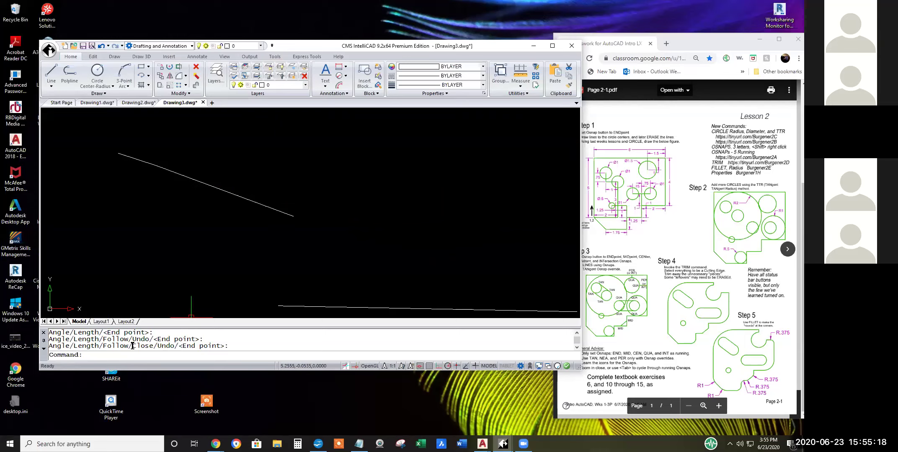
left_click_drag(132, 346, 174, 347)
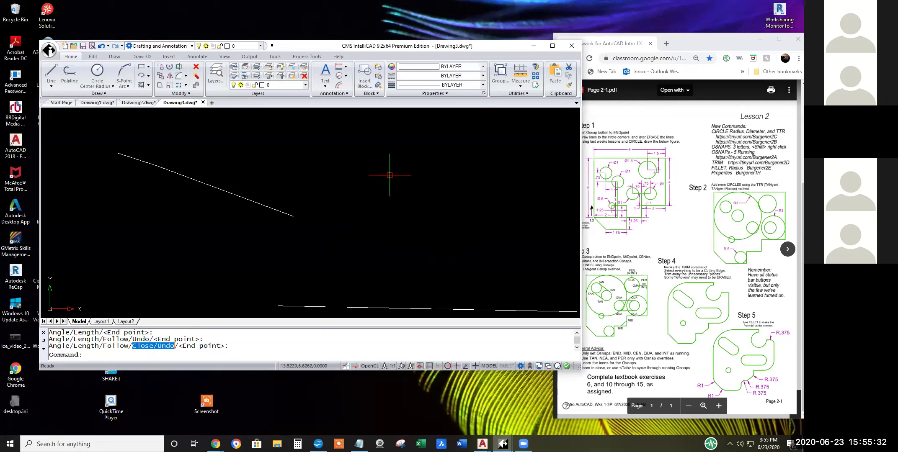
left_click(275, 57)
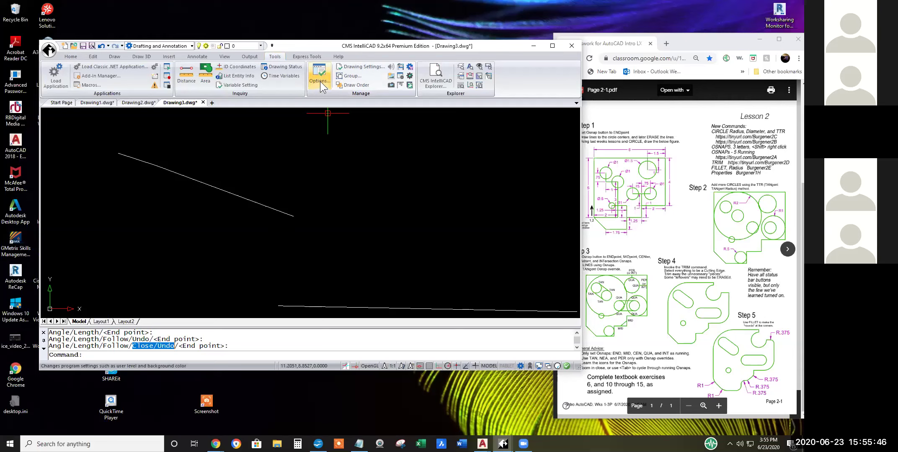
left_click(320, 81)
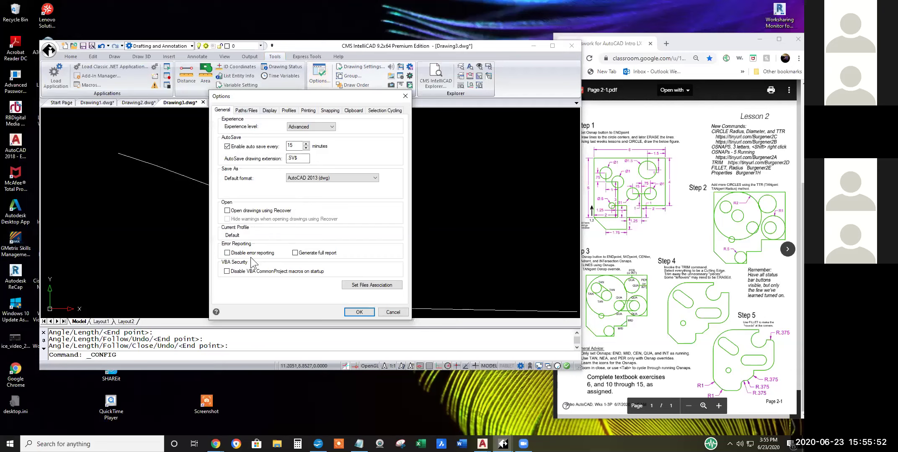
left_click(269, 111)
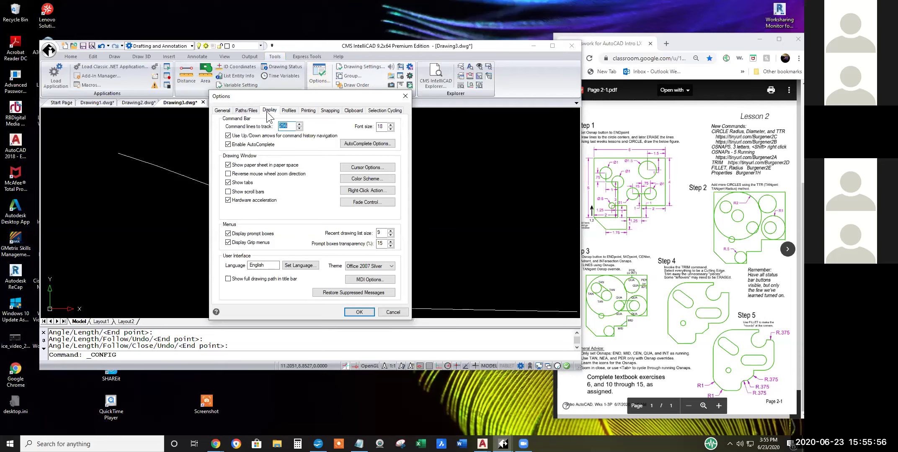
left_click(228, 234)
left_click(228, 234)
left_click(228, 234)
left_click(360, 313)
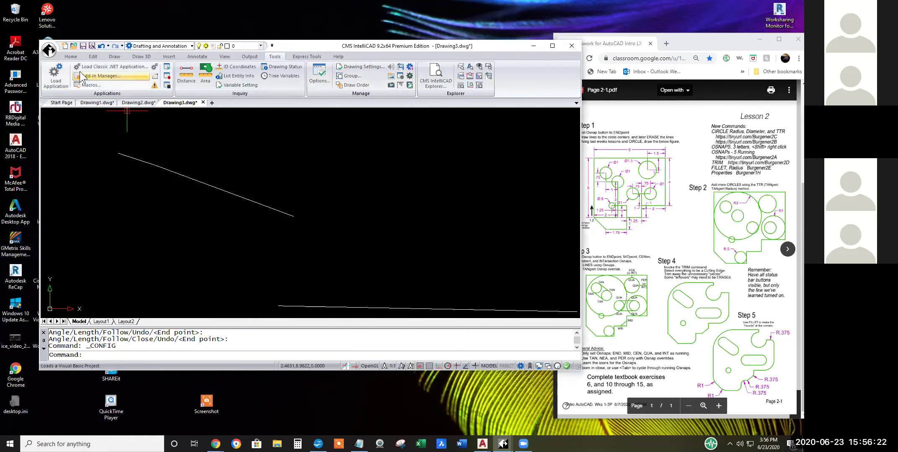
Start a line in the upper middle with two zigzag points, then undo both segments.
left_click(69, 56)
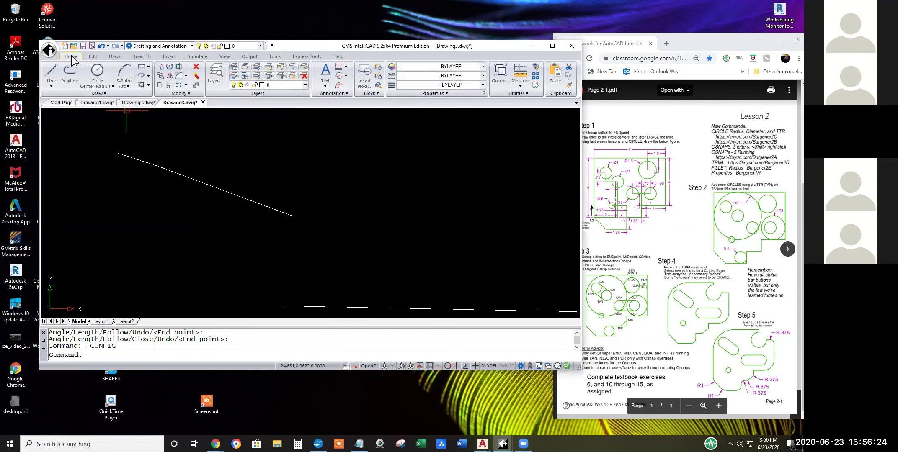
left_click(51, 72)
left_click(252, 174)
left_click(273, 133)
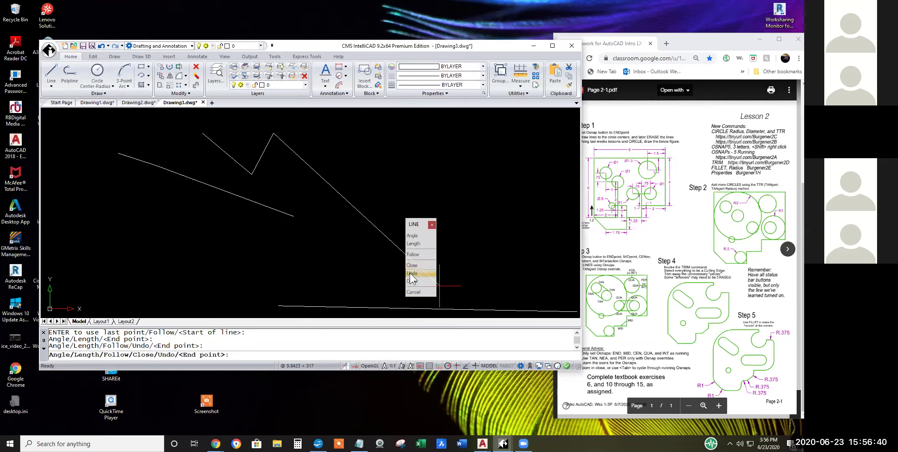
left_click(410, 273)
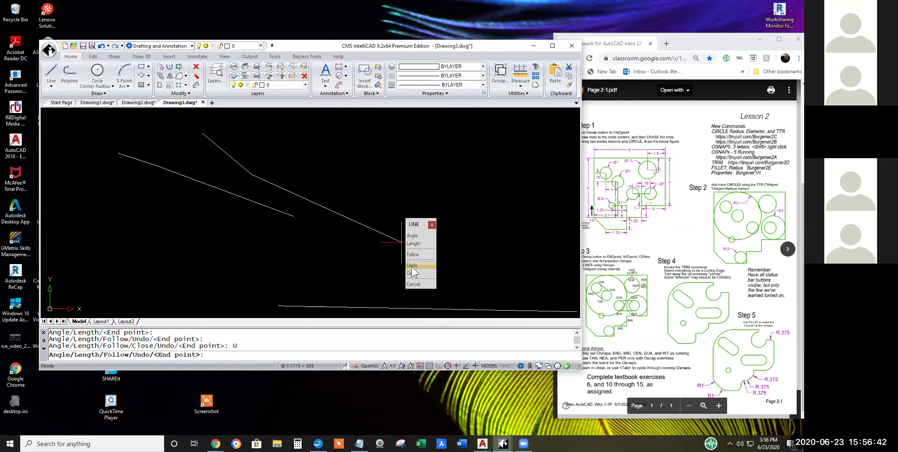
left_click(412, 267)
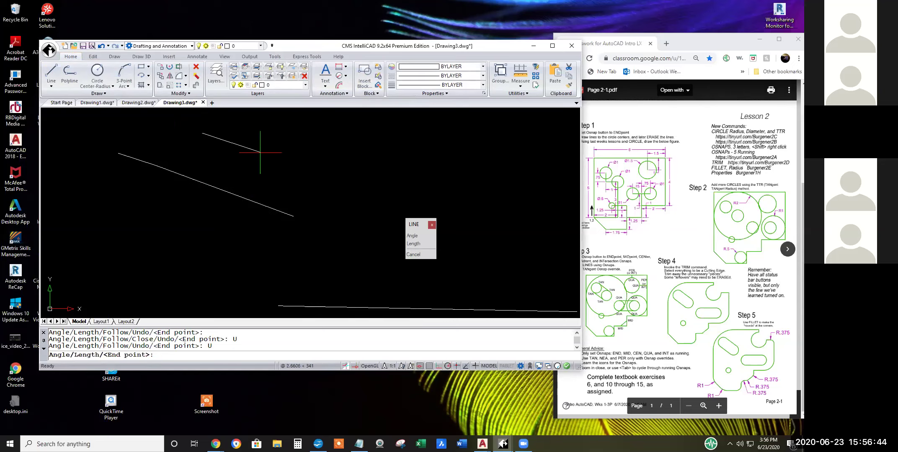
Redraw the zigzag with eight points rightward, then undo the last three segments.
left_click(252, 170)
left_click(282, 130)
left_click(285, 184)
left_click(303, 142)
left_click(308, 182)
left_click(322, 144)
left_click(327, 191)
left_click(347, 155)
left_click(412, 274)
left_click(413, 275)
left_click(411, 274)
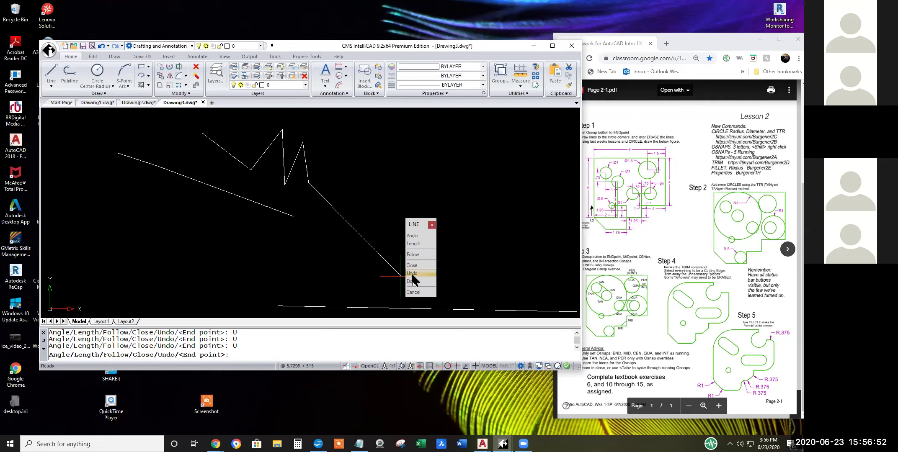
Add three more zigzag points and close the figure back to its start point.
left_click(333, 138)
left_click(338, 196)
left_click(356, 139)
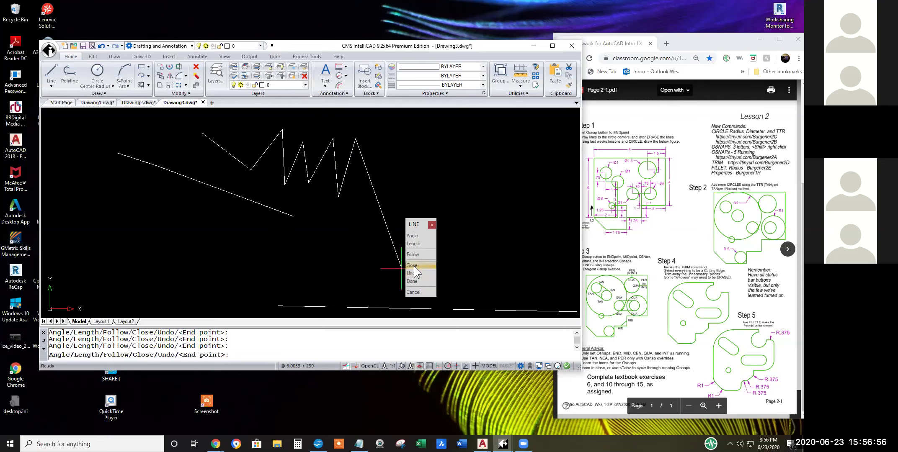
left_click(413, 265)
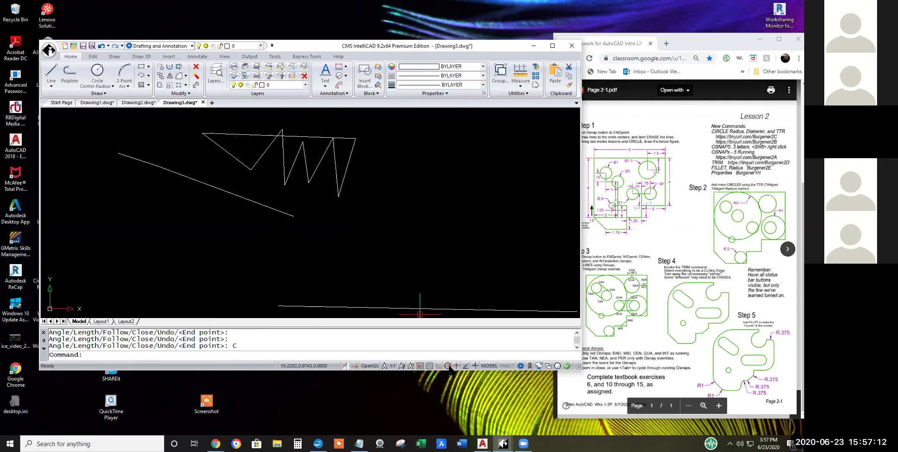
Turn polar tracking on and set its increment angle to 45 in Drawing Settings.
left_click(448, 366)
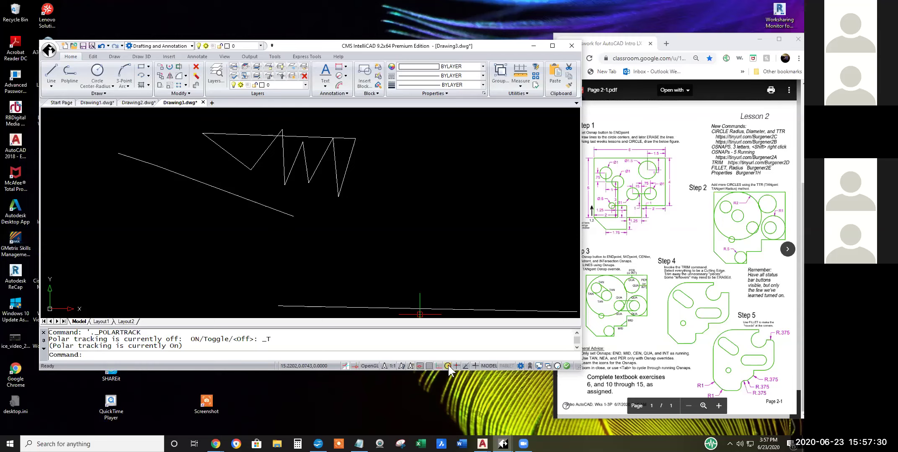
right_click(448, 366)
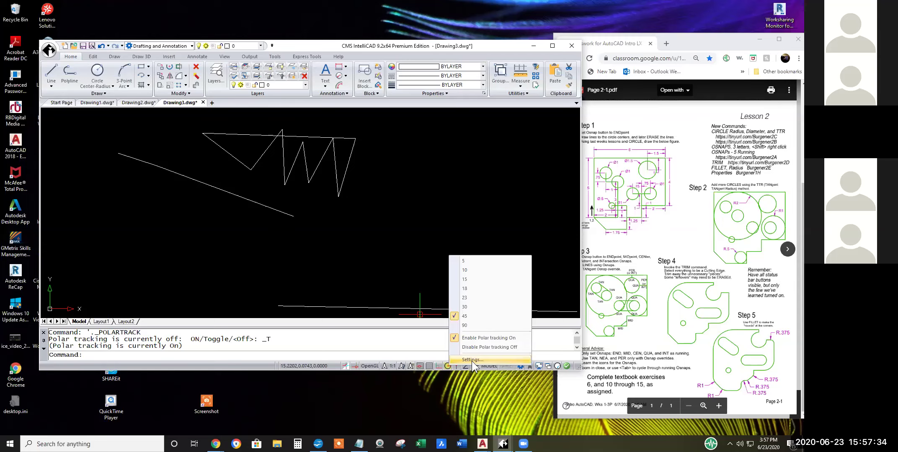
right_click(448, 367)
right_click(447, 366)
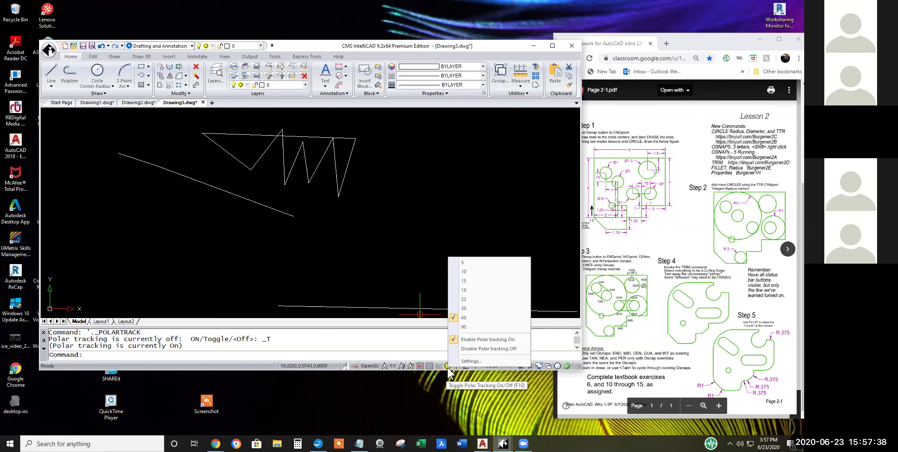
left_click(471, 361)
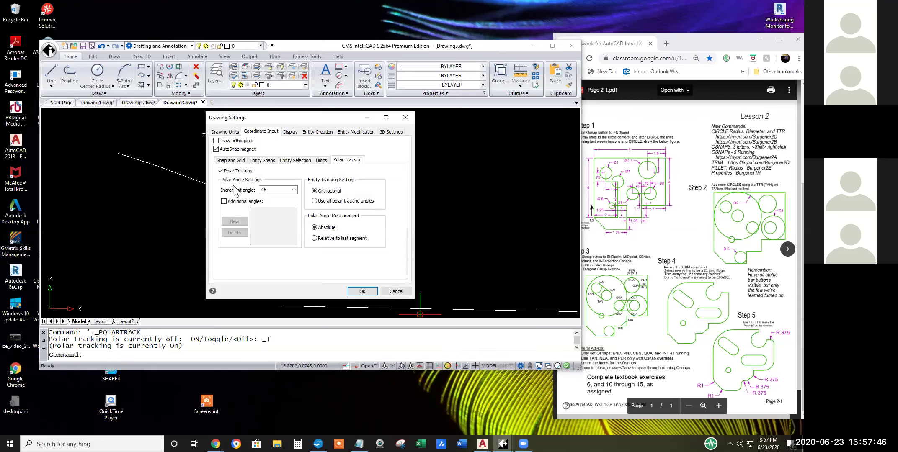
double_click(263, 191)
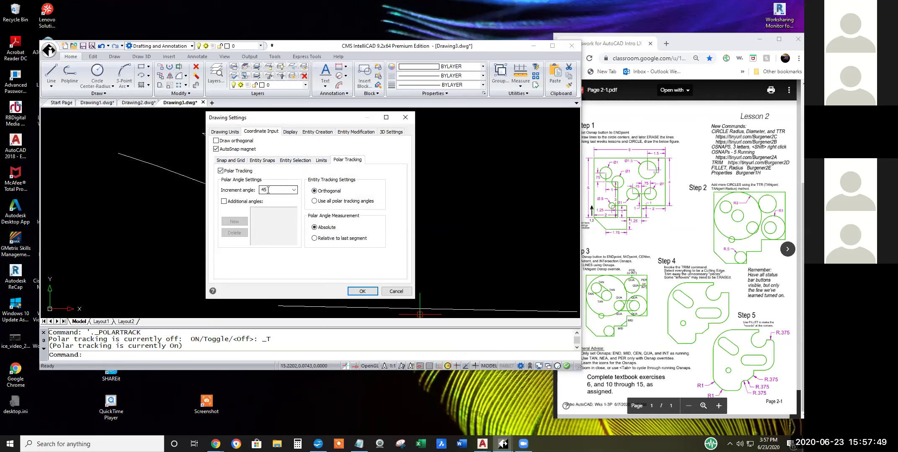
left_click(294, 190)
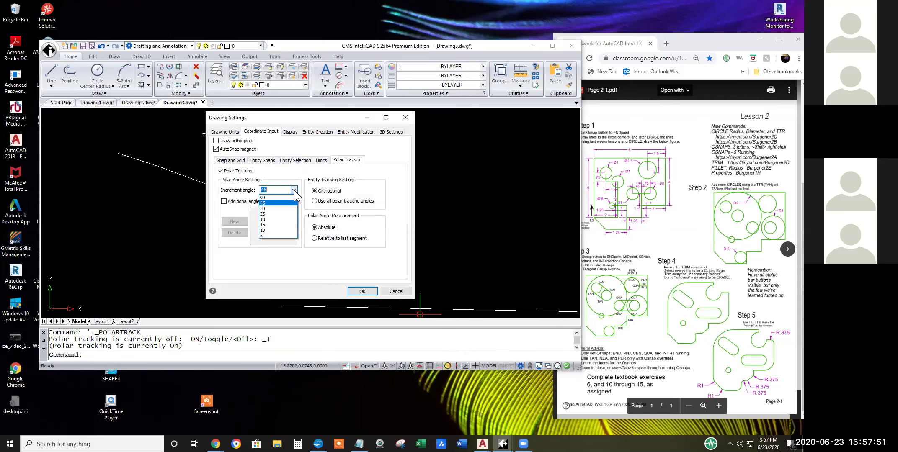
left_click(263, 204)
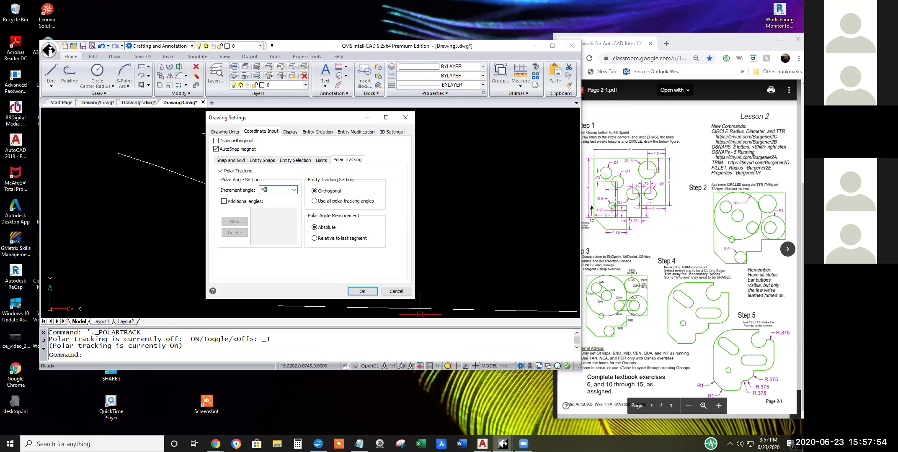
left_click(295, 190)
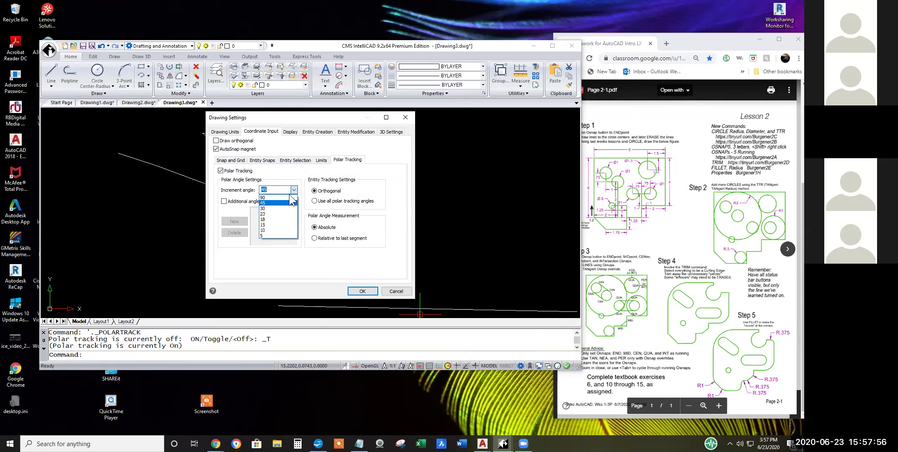
left_click(266, 204)
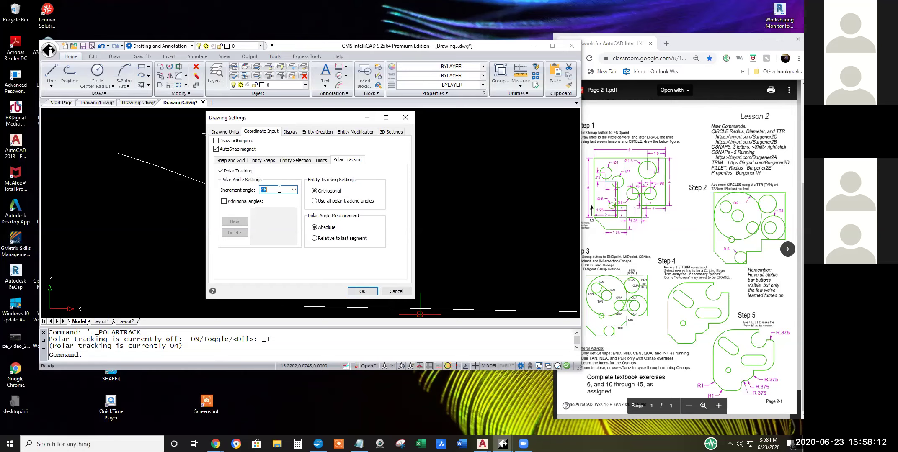
Draw a stepped line below the zigzag with horizontal, vertical and 45-degree segments.
left_click(362, 291)
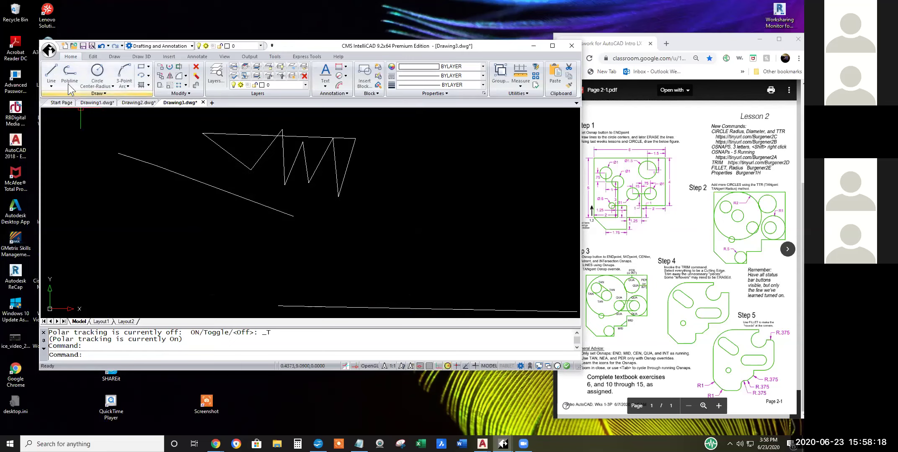
left_click(51, 72)
left_click(197, 217)
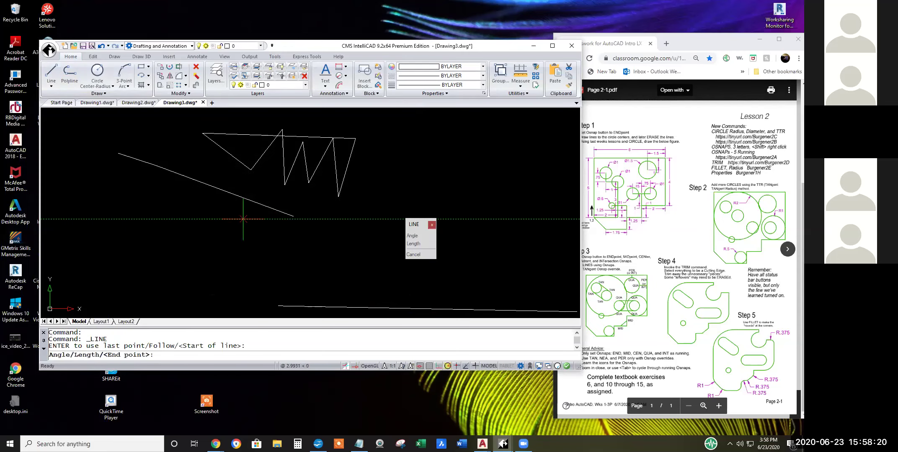
left_click(243, 219)
left_click(243, 244)
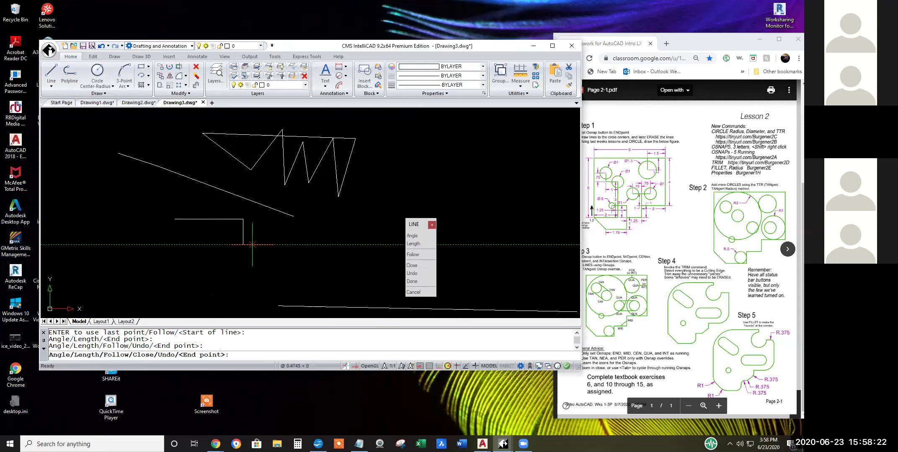
left_click(281, 244)
left_click(267, 230)
left_click(301, 196)
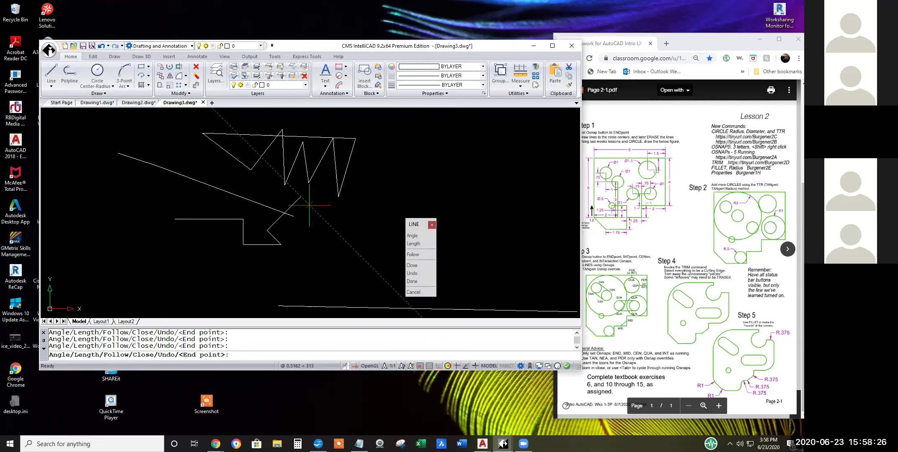
left_click(327, 222)
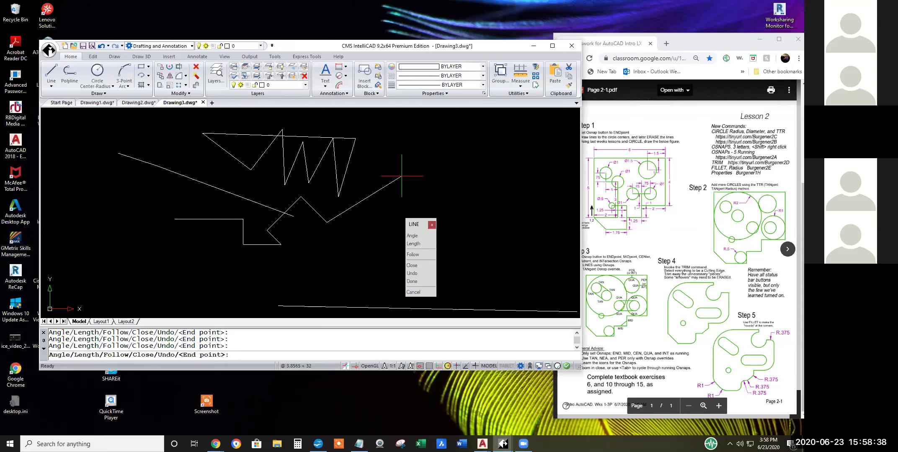
Extend the stepped figure with typed segments of 3, 4, 3 and 3 units along polar tracks.
type("3")
key("Return")
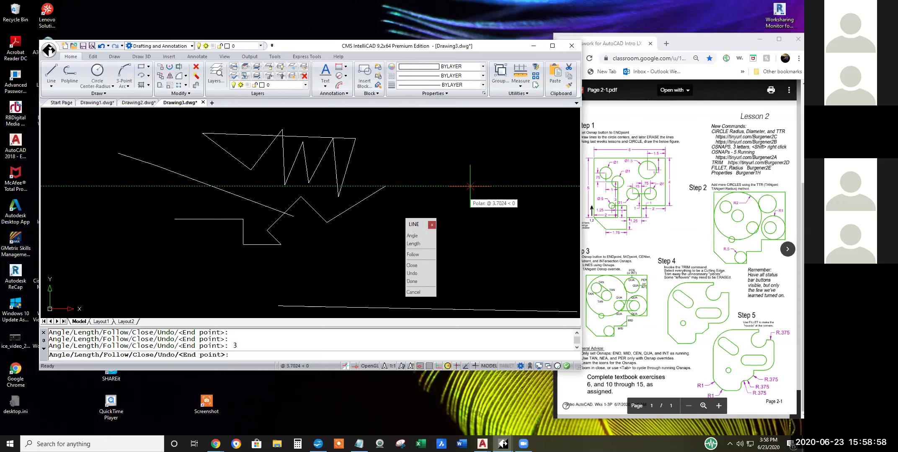
type("4")
key("Return")
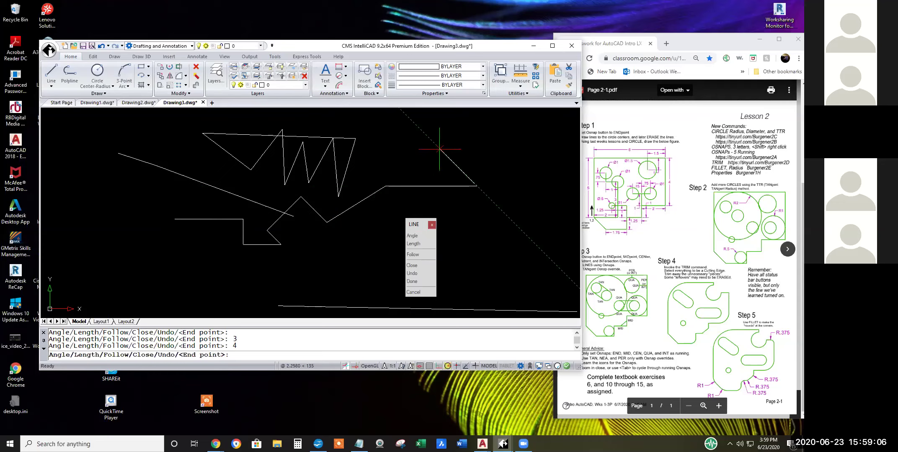
type("3")
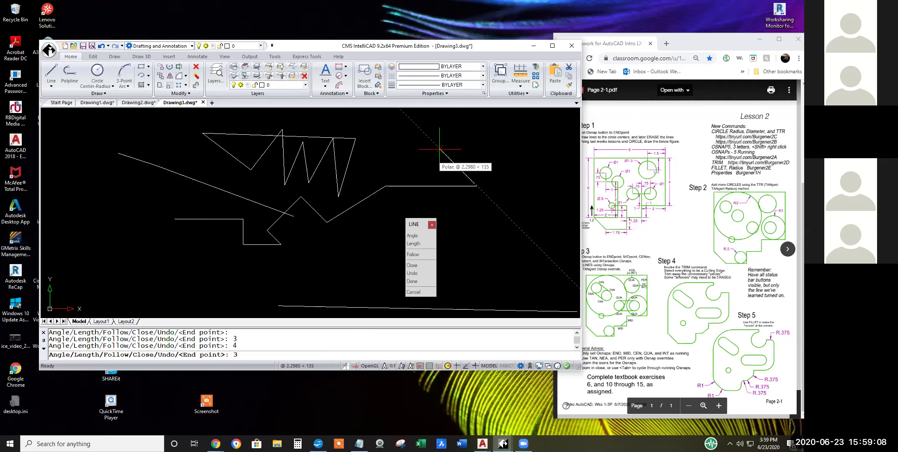
key("Return")
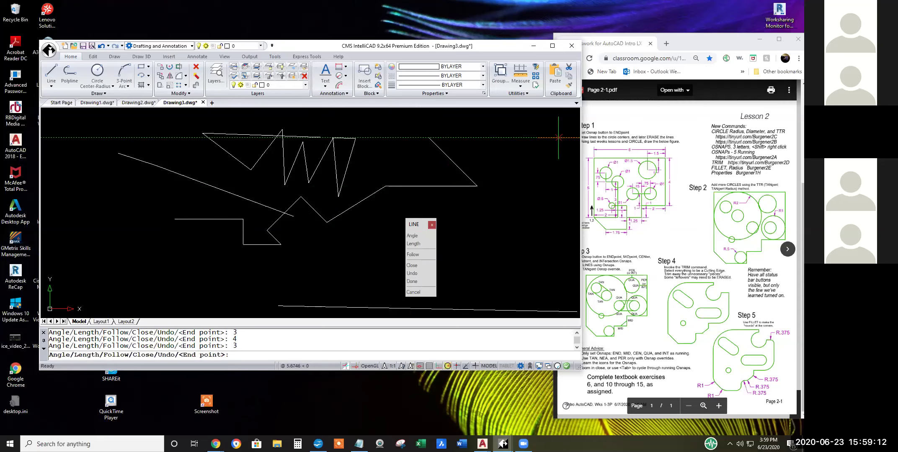
type("3")
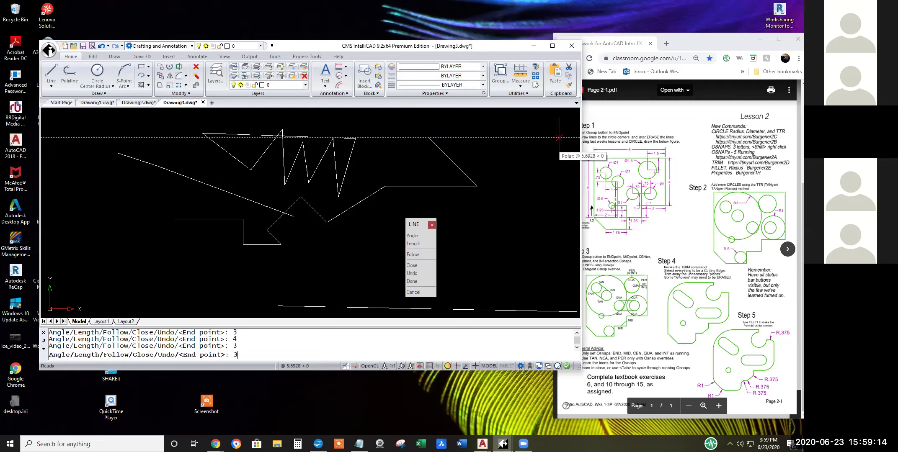
key("Return")
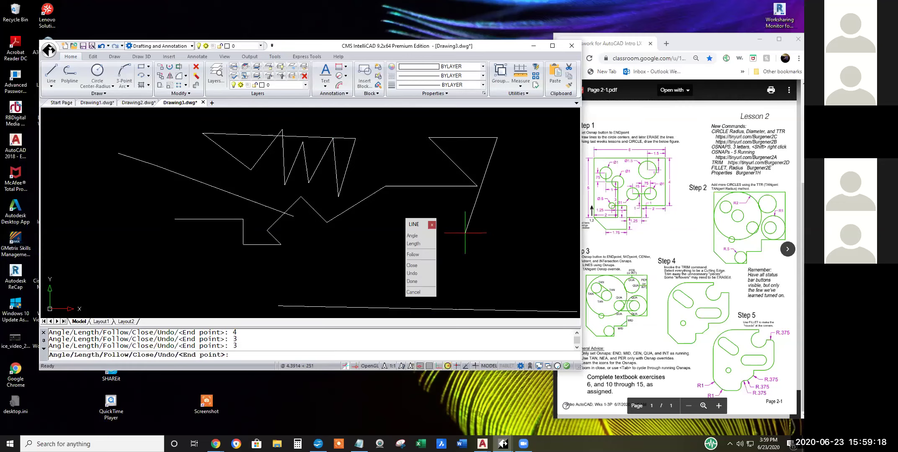
Undo the last two segments and close the figure back to its start point.
left_click(410, 273)
left_click(411, 272)
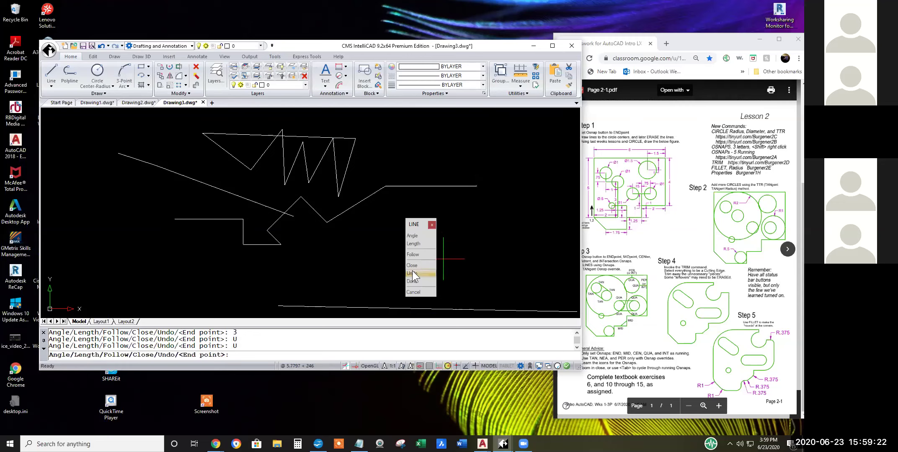
left_click(412, 265)
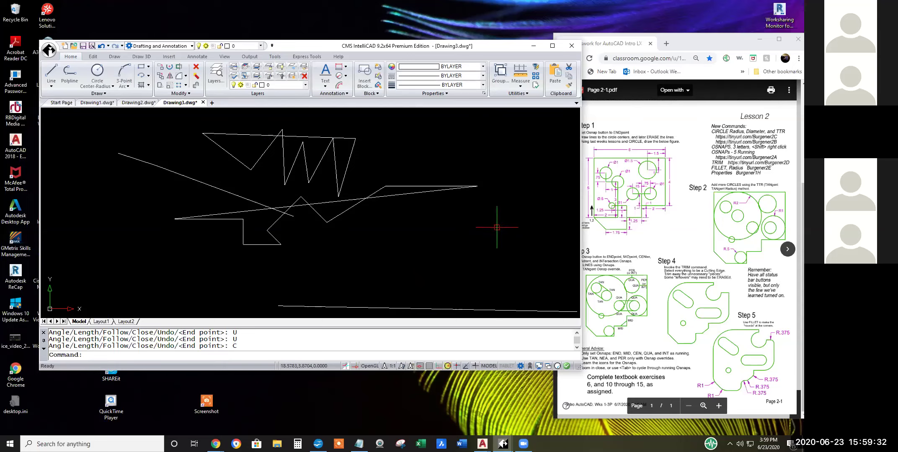
left_click(51, 75)
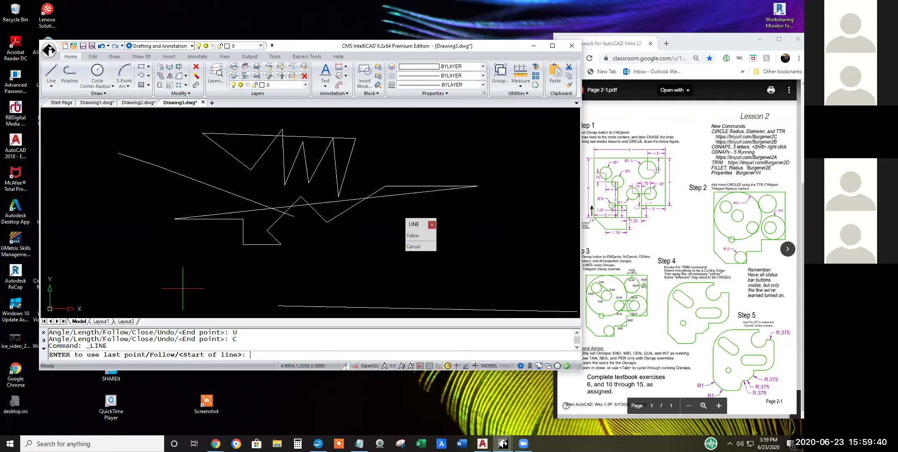
key("Escape")
key("Escape")
left_click(323, 163)
left_click(280, 140)
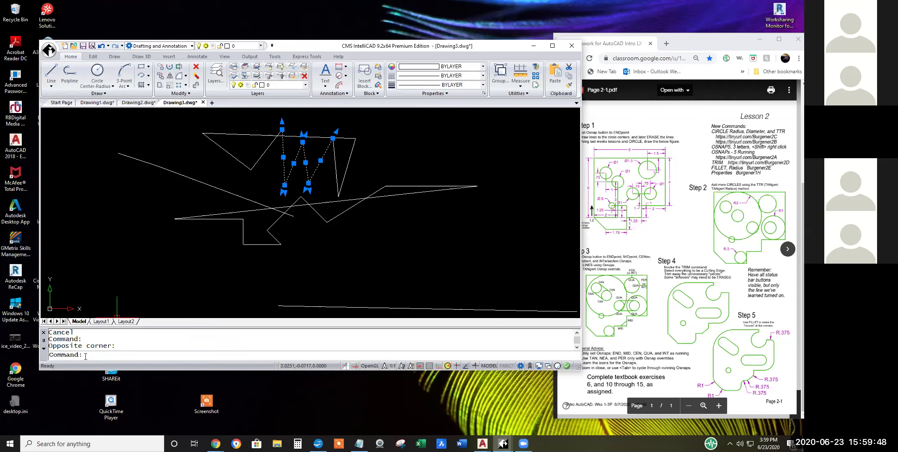
key("Escape")
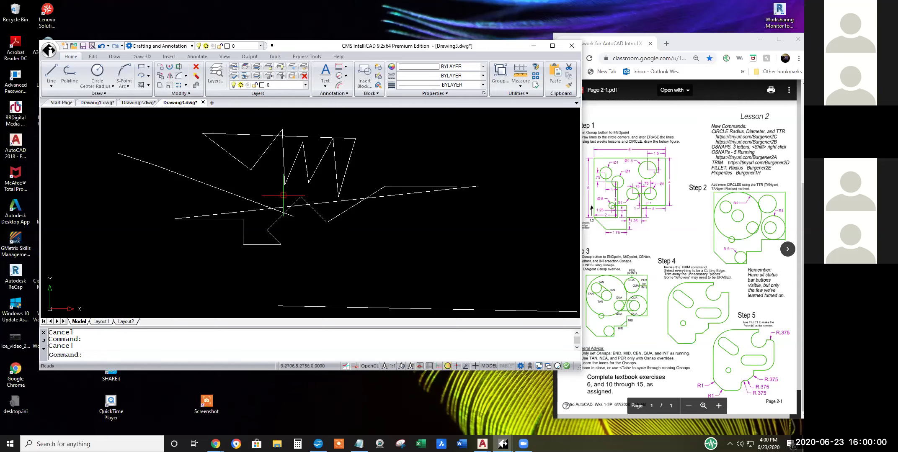
Start a new line figure on the left with seven clicked zigzag points.
left_click(52, 74)
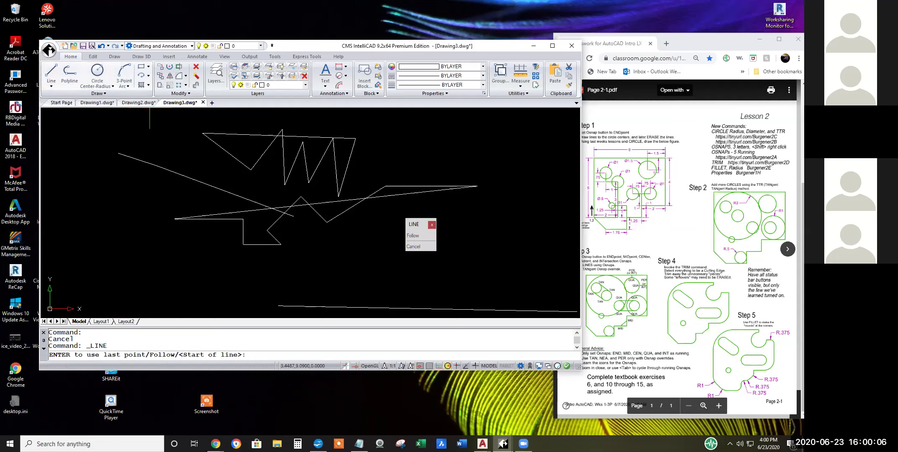
left_click(76, 178)
left_click(104, 235)
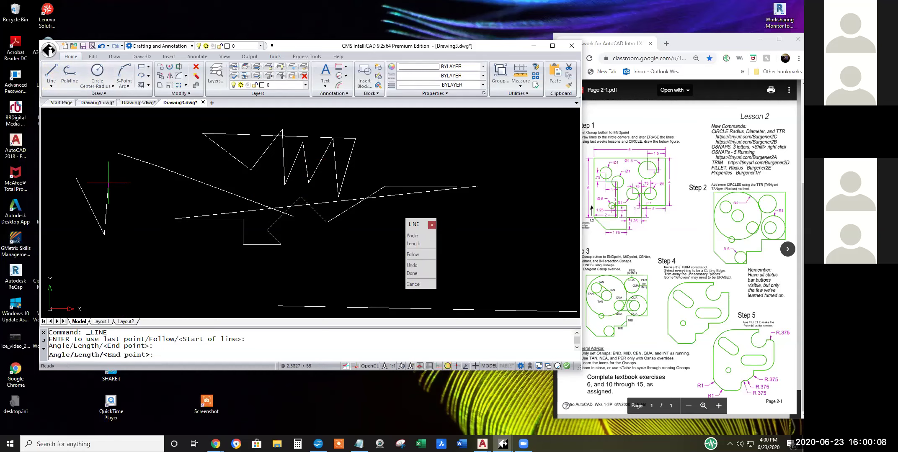
left_click(112, 174)
left_click(141, 203)
left_click(119, 216)
left_click(114, 197)
left_click(139, 175)
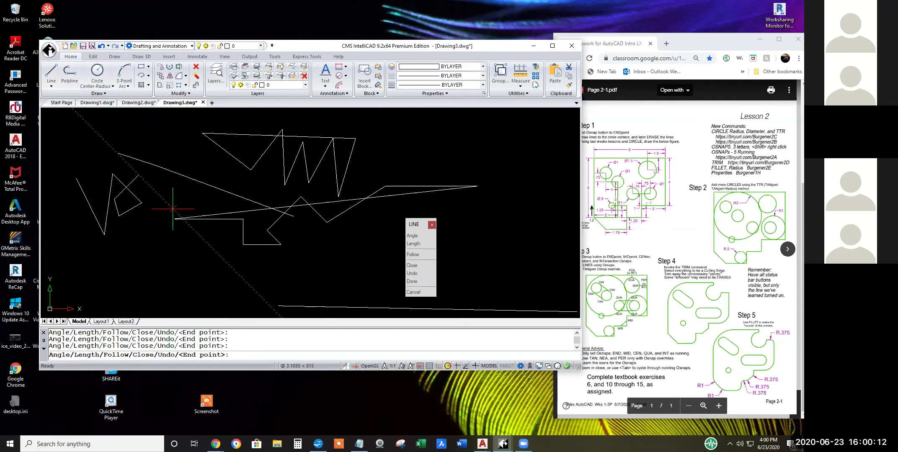
Add a 6-unit segment at 315 degrees, then draw and undo an upper-right segment.
type("6")
key("Return")
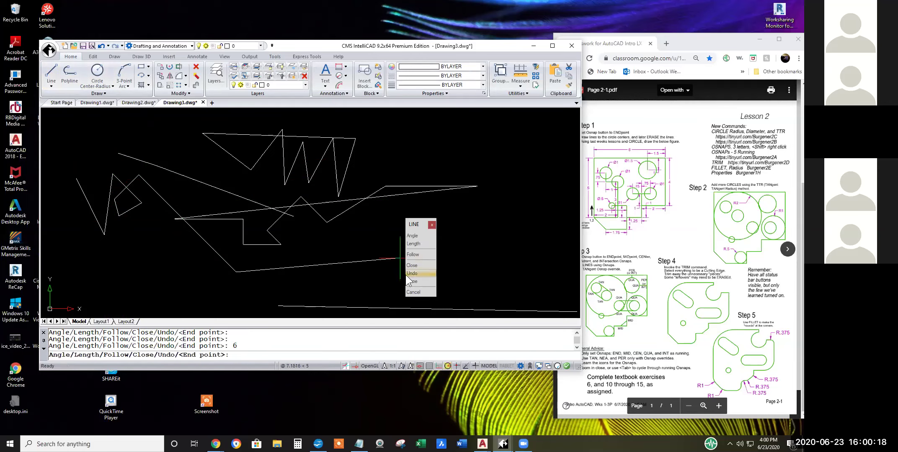
left_click(572, 117)
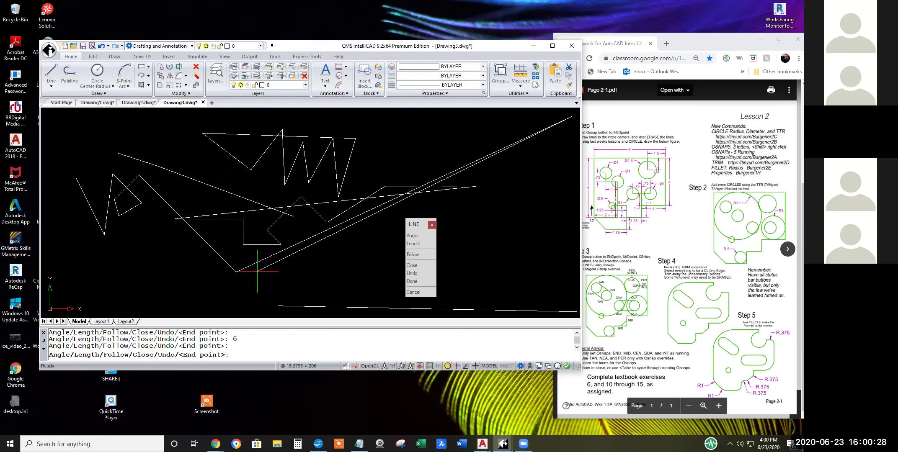
left_click(413, 274)
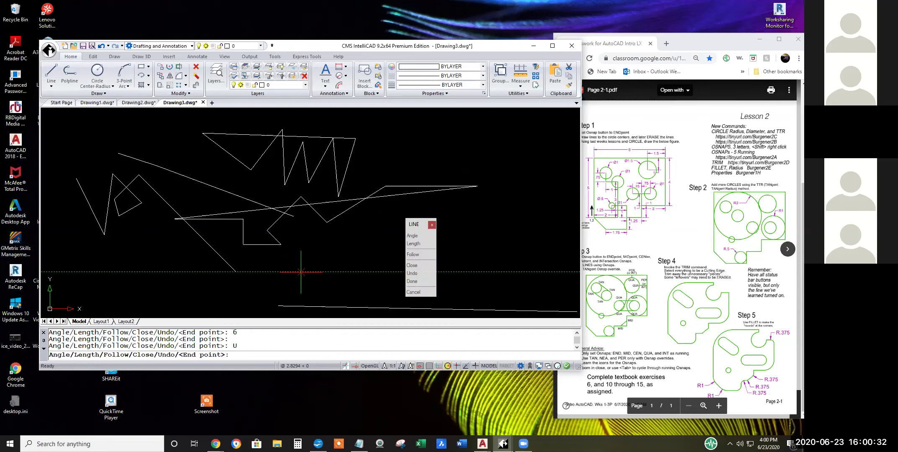
Add typed segments of 2, 5, 5 and 5 units along the polar tracks.
type("2")
key("Return")
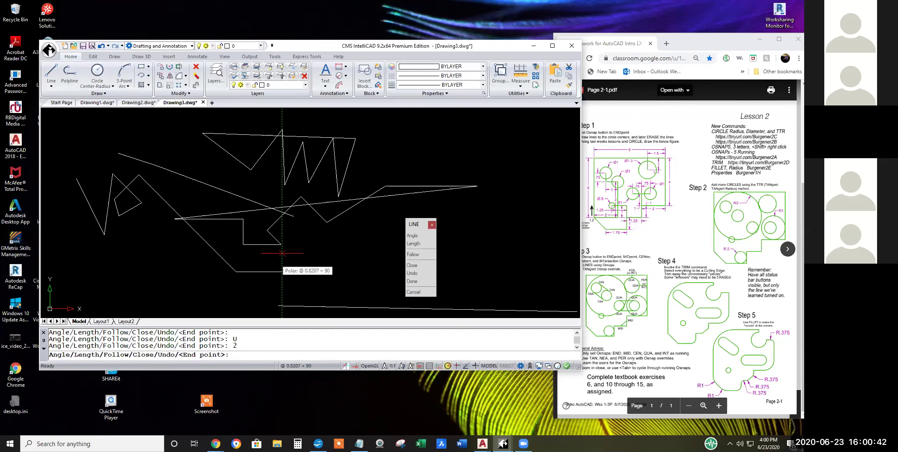
type("5")
key("Return")
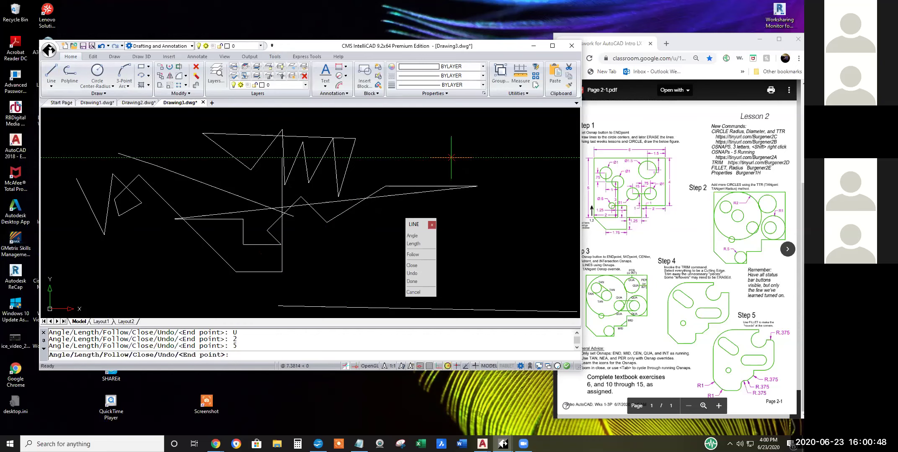
type("5")
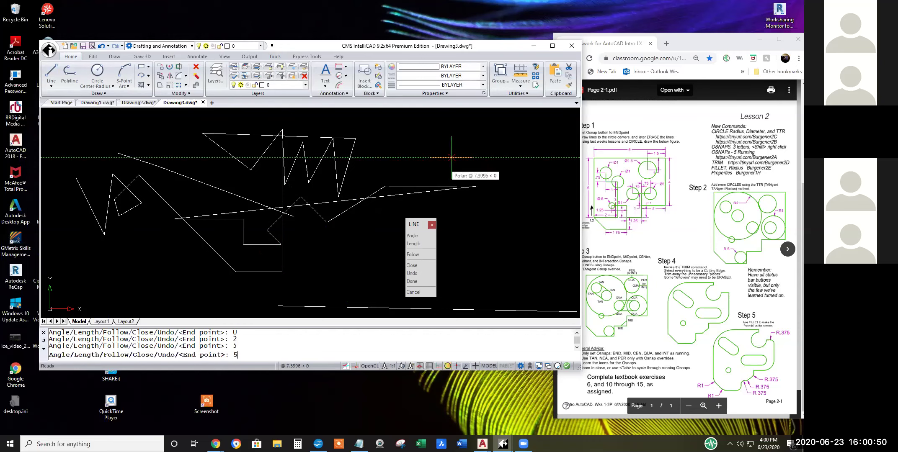
key("Return")
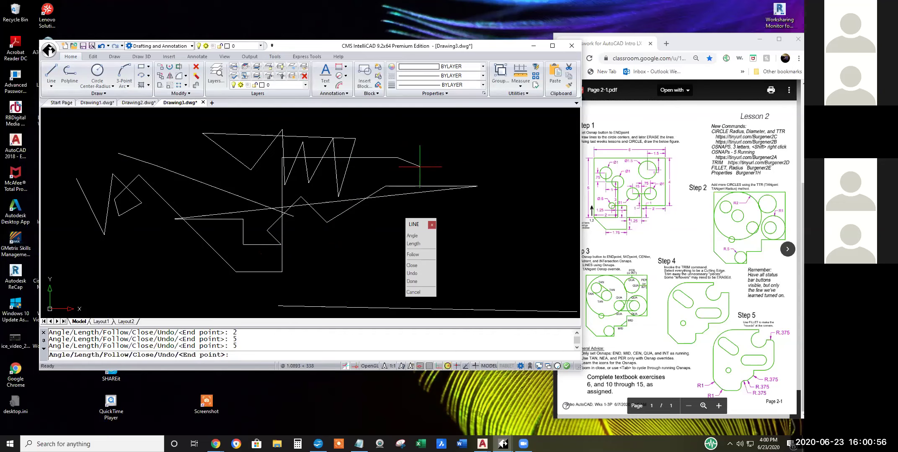
type("5")
key("Return")
Undo the last three segments and close the figure back to its first point.
left_click(414, 274)
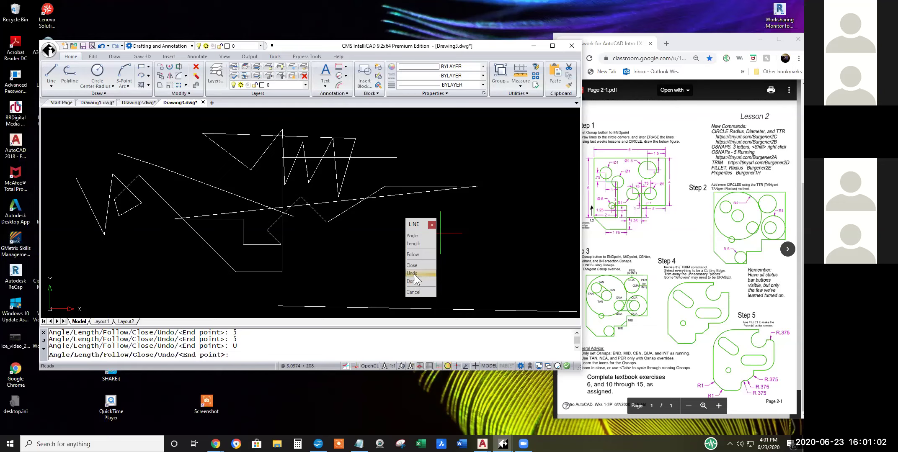
left_click(414, 274)
left_click(413, 273)
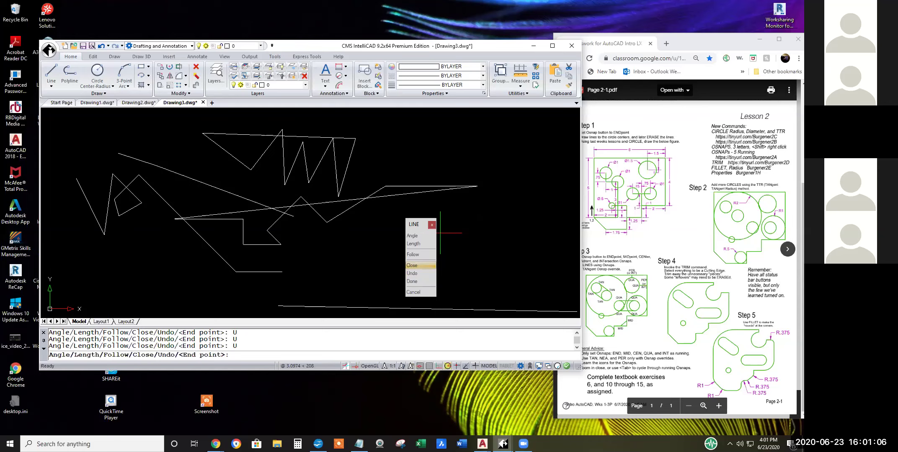
left_click(412, 266)
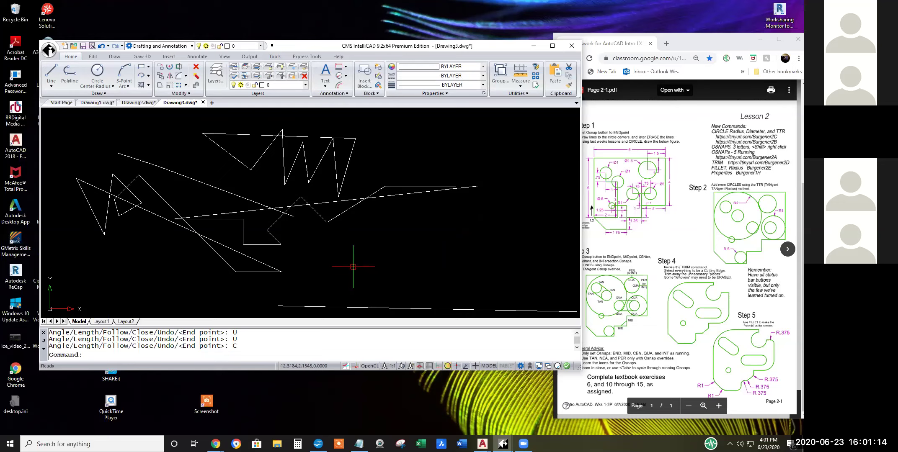
Zoom to extents to fit all line figures, then zoom out and pan around the empty space.
scroll(308, 203, "up", 2)
scroll(310, 210, "down", 4)
mouse_move(310, 210)
middle_mouse_down()
mouse_move(391, 206)
mouse_move(292, 207)
middle_mouse_up()
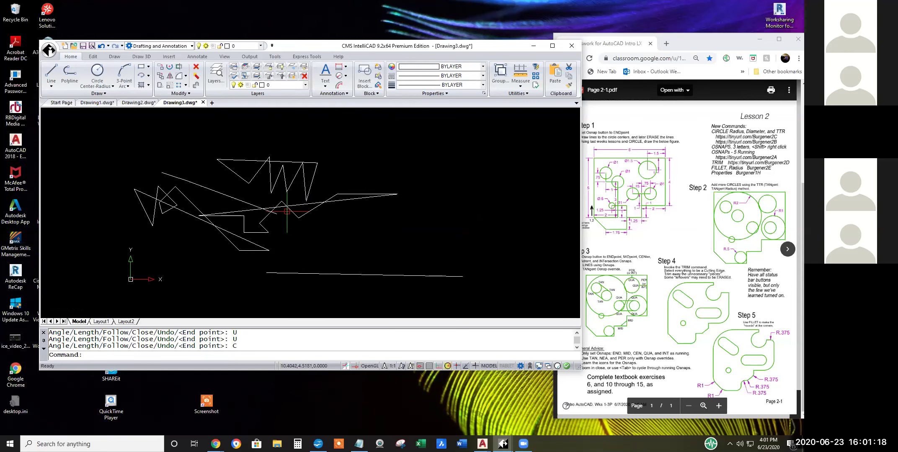
middle_click(293, 213)
middle_click(293, 213)
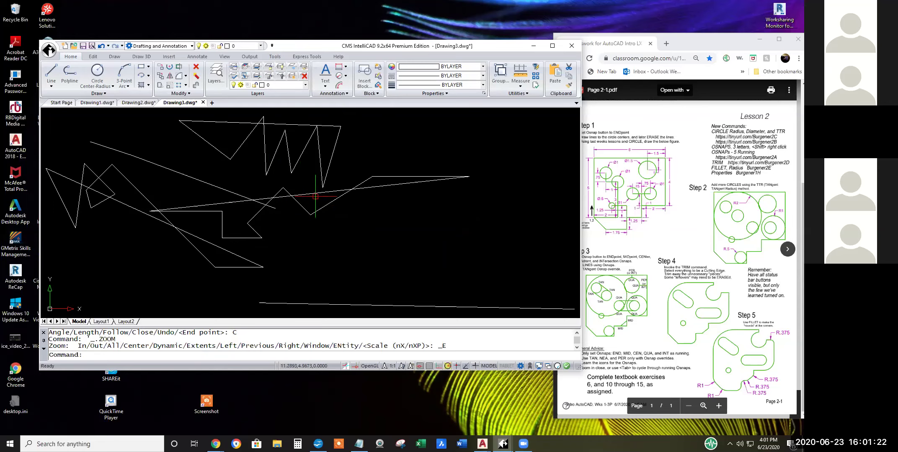
scroll(293, 224, "up", 5)
scroll(293, 225, "down", 6)
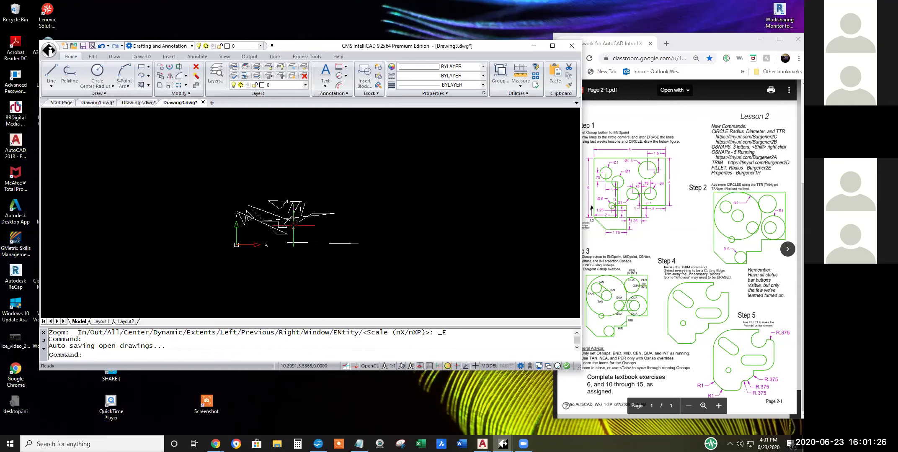
scroll(292, 231, "down", 4)
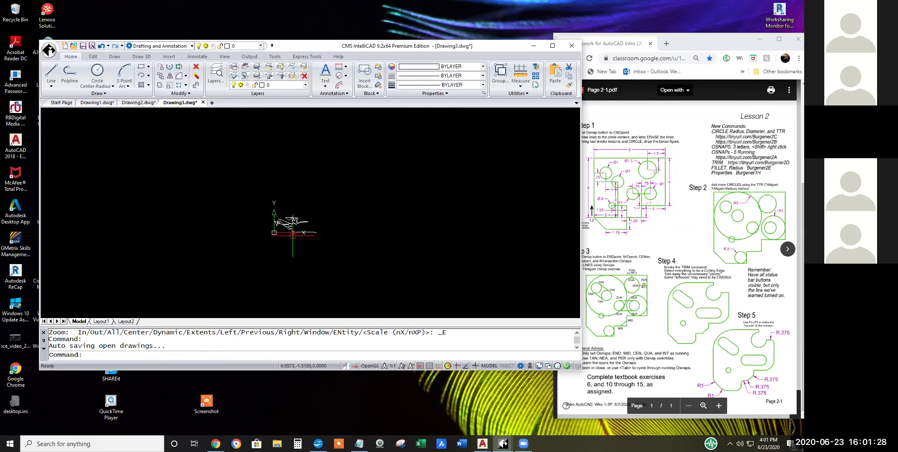
mouse_move(300, 229)
middle_mouse_down()
mouse_move(101, 219)
mouse_move(501, 194)
mouse_move(207, 140)
mouse_move(180, 246)
mouse_move(161, 267)
mouse_move(370, 140)
mouse_move(369, 169)
mouse_move(314, 201)
mouse_move(299, 235)
mouse_move(305, 212)
middle_mouse_up()
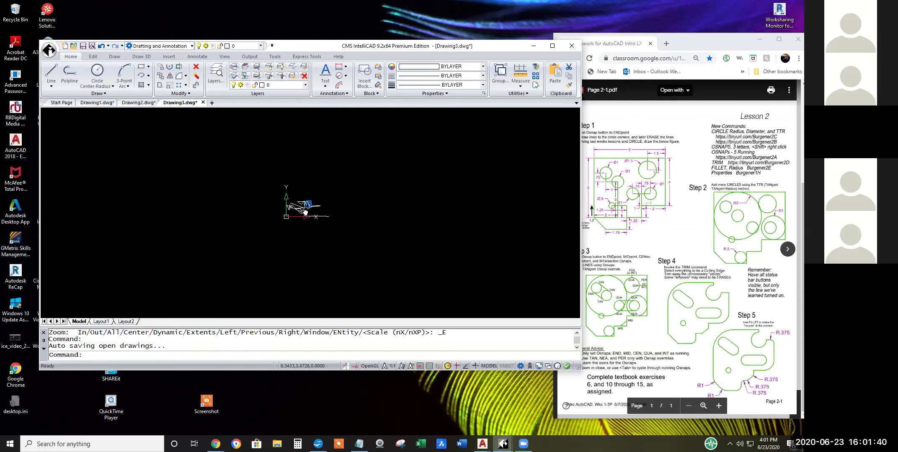
scroll(307, 205, "up", 1)
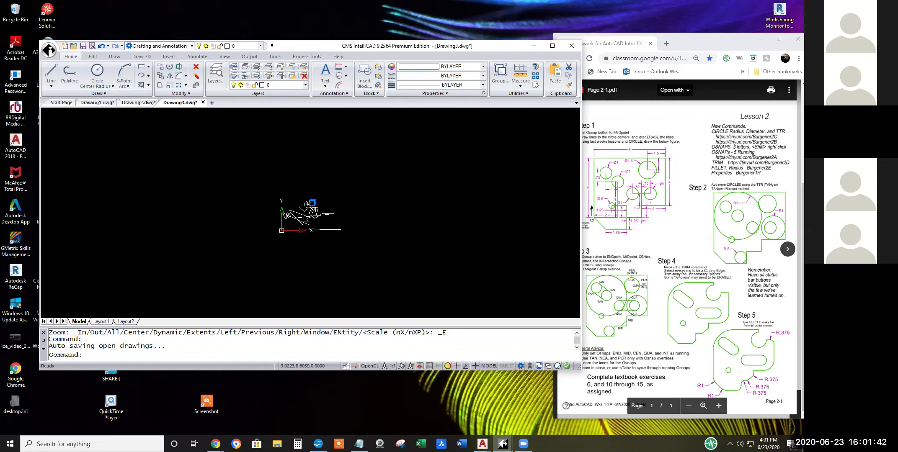
scroll(311, 216, "up", 4)
scroll(312, 216, "up", 1)
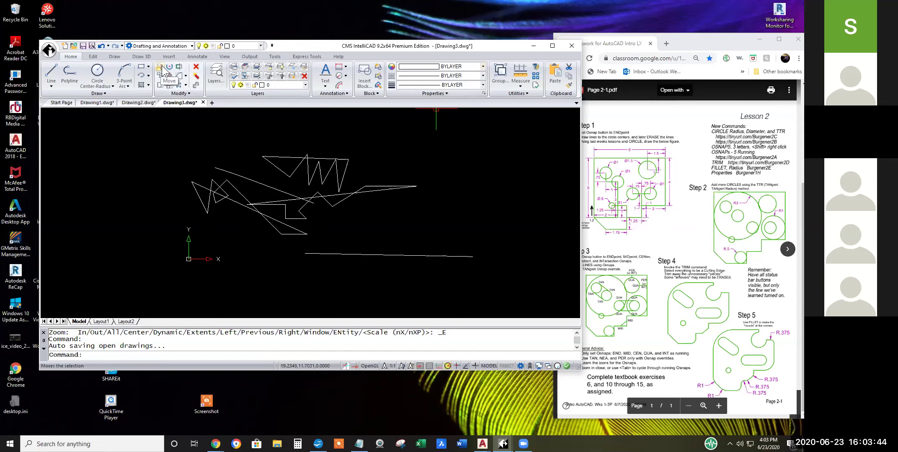
left_click(693, 222)
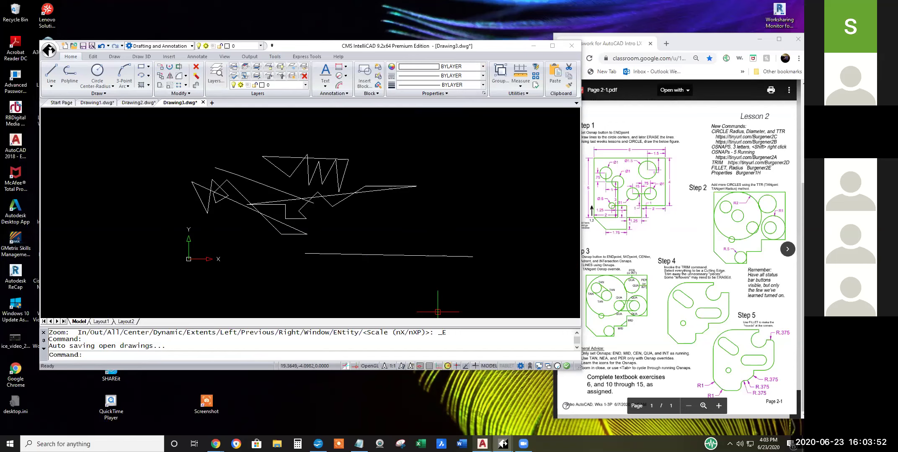
mouse_move(483, 444)
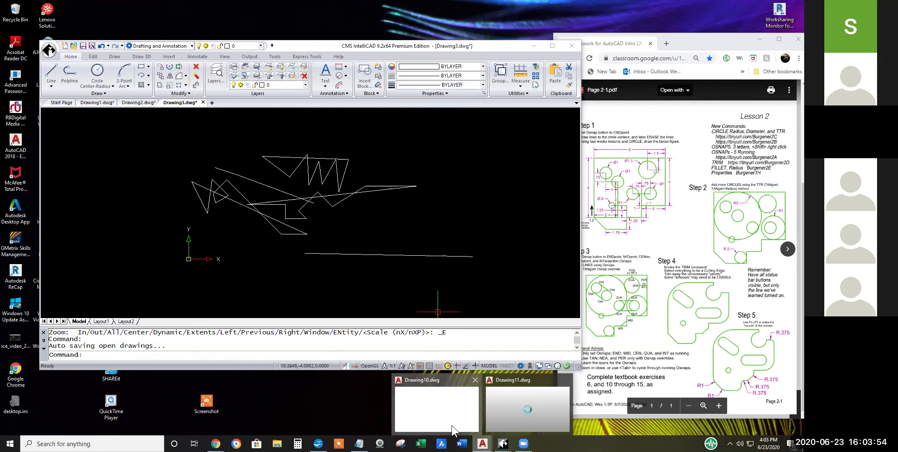
Switch to AutoCAD's Drawing11, frame its line figures, and reposition and resize the window.
left_click(452, 426)
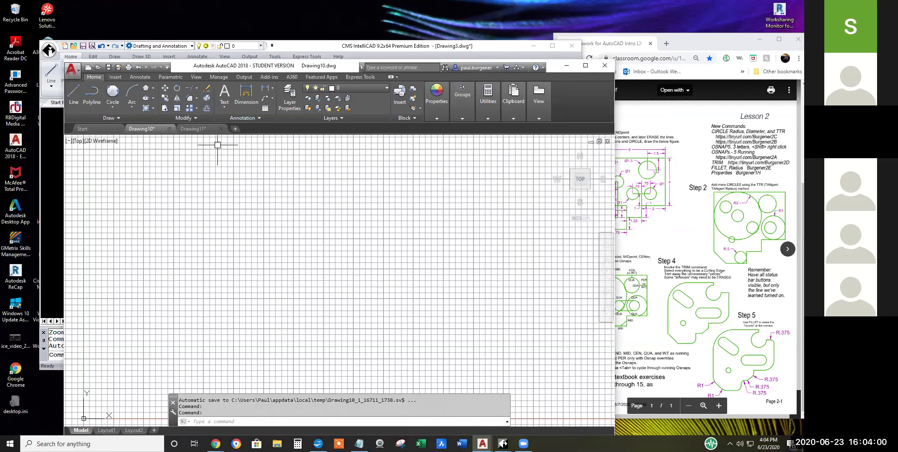
left_click(204, 128)
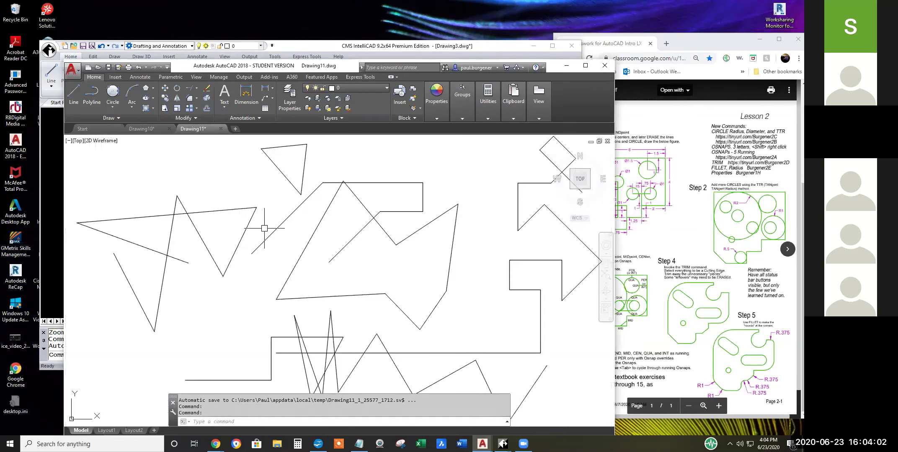
scroll(264, 228, "down", 5)
mouse_move(329, 278)
middle_mouse_down()
mouse_move(337, 272)
mouse_move(295, 285)
mouse_move(308, 285)
middle_mouse_up()
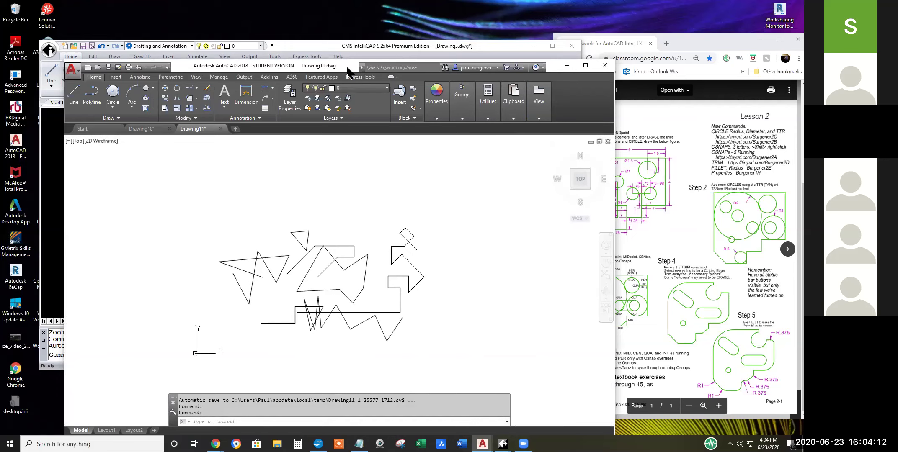
left_click_drag(347, 67, 403, 57)
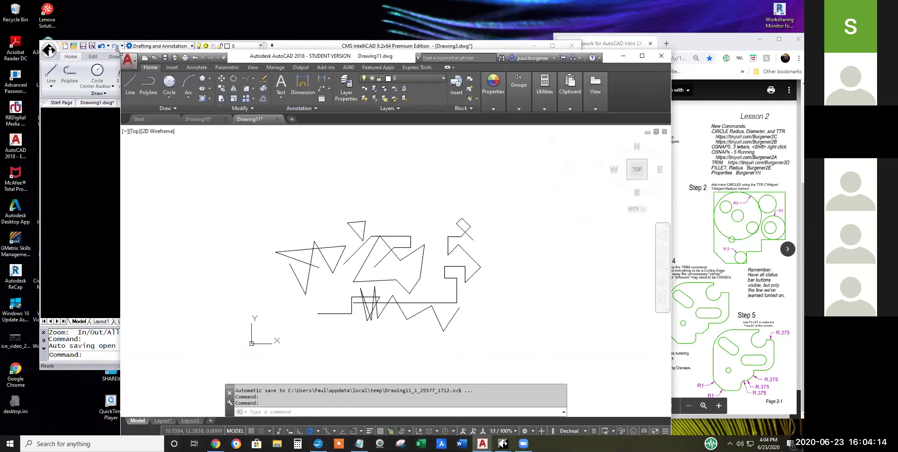
left_click_drag(118, 50, 123, 67)
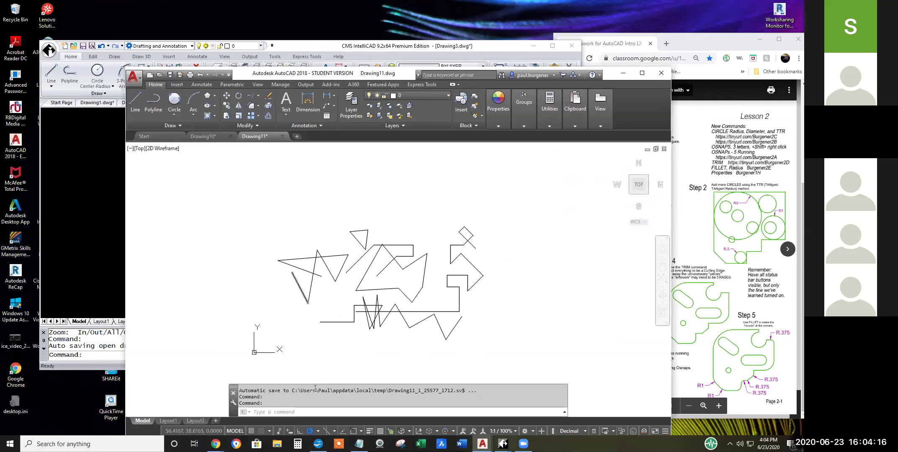
right_click(308, 429)
left_click(326, 423)
left_click(341, 209)
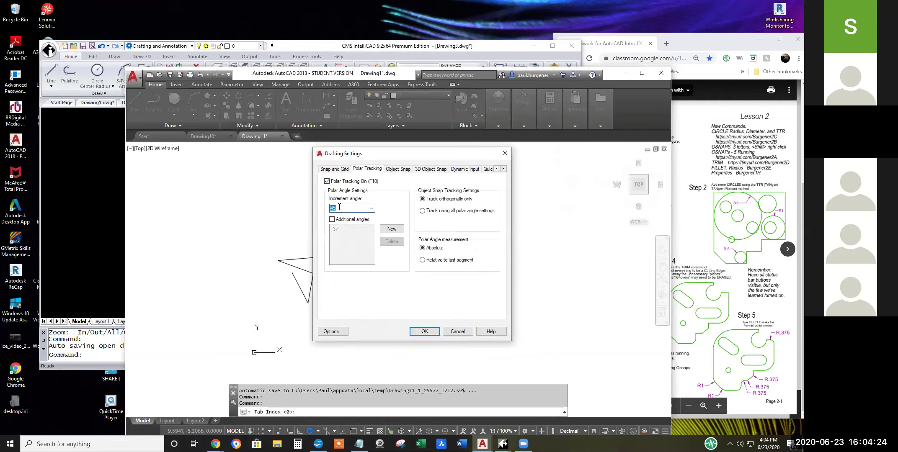
left_click(458, 331)
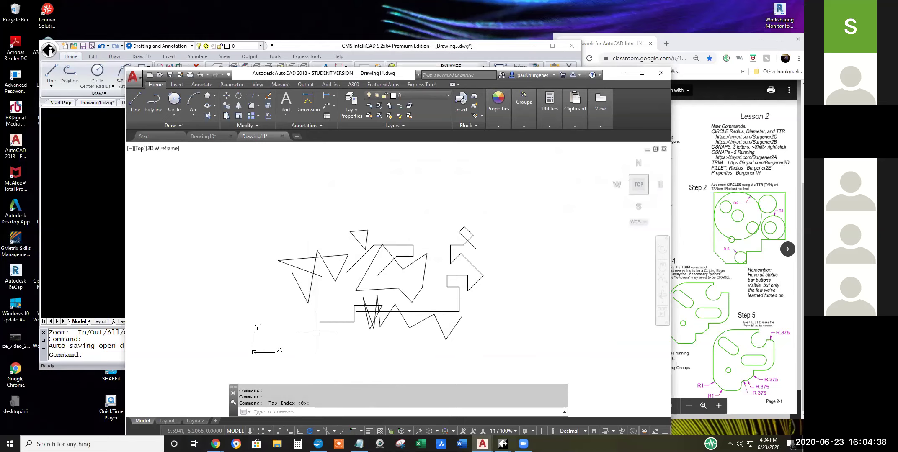
Choose Center, Radius from the Circle flyout on the Home ribbon's Draw panel.
left_click(175, 113)
left_click(175, 113)
left_click(174, 115)
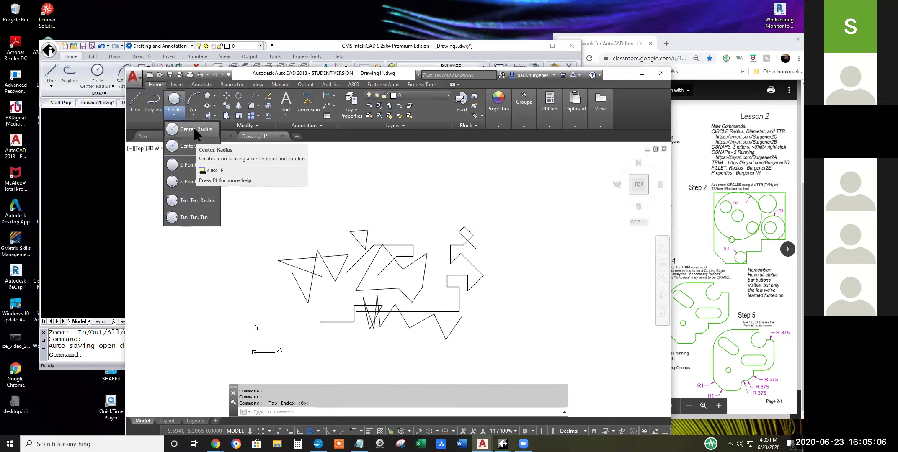
left_click(175, 115)
left_click(174, 114)
left_click(173, 114)
left_click(174, 114)
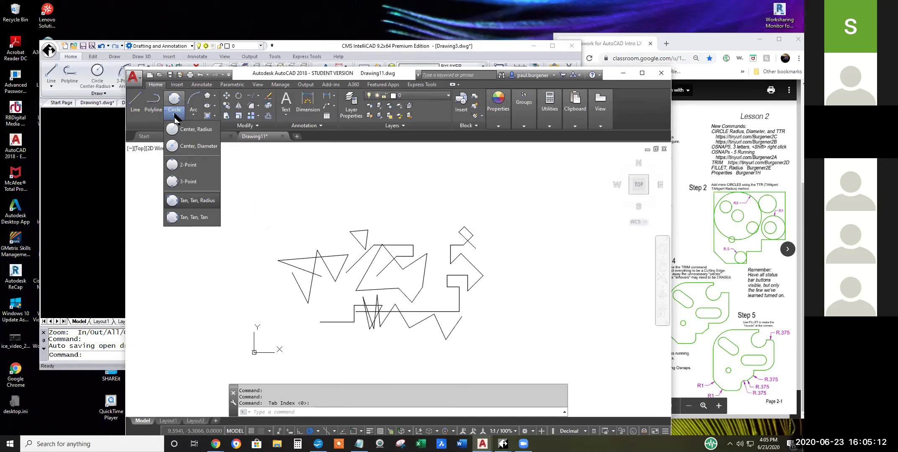
left_click(175, 118)
left_click(175, 119)
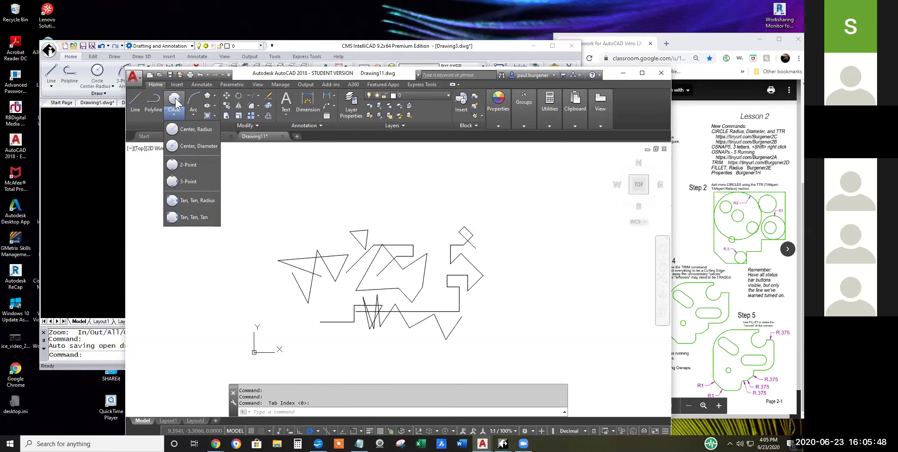
left_click(171, 130)
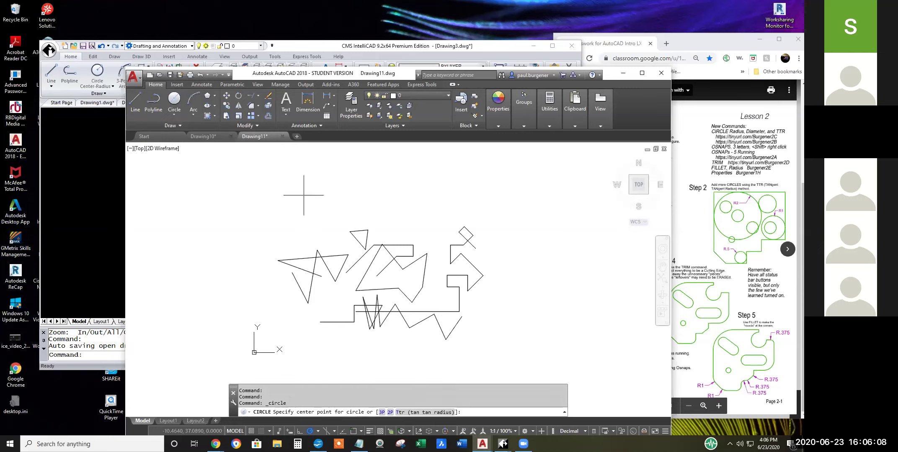
Draw a circle above the figures with a picked radius, then one at upper right with radius 1.
left_click(400, 213)
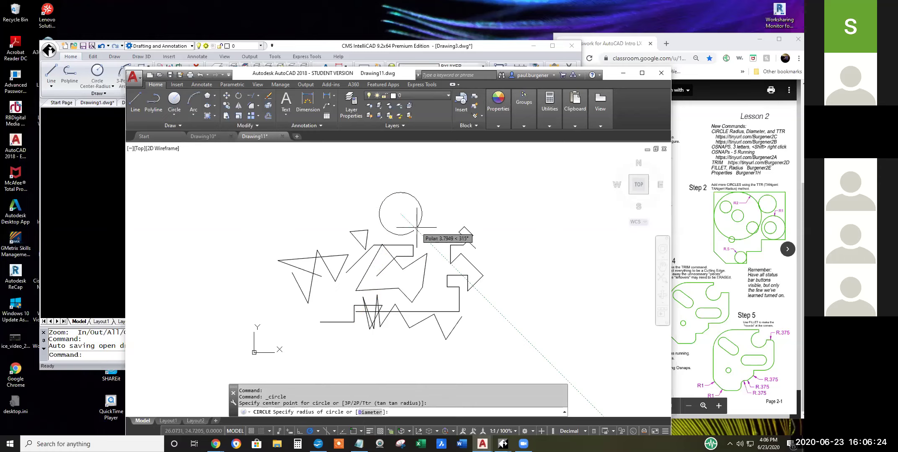
left_click(412, 226)
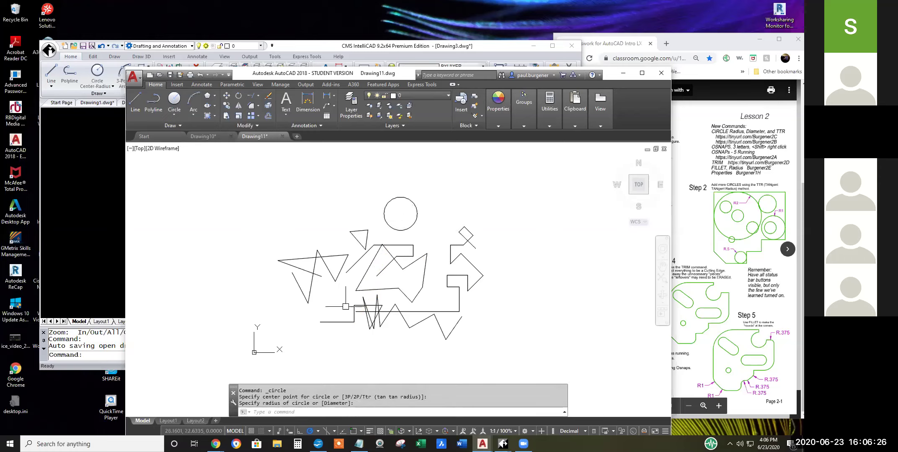
left_click(174, 114)
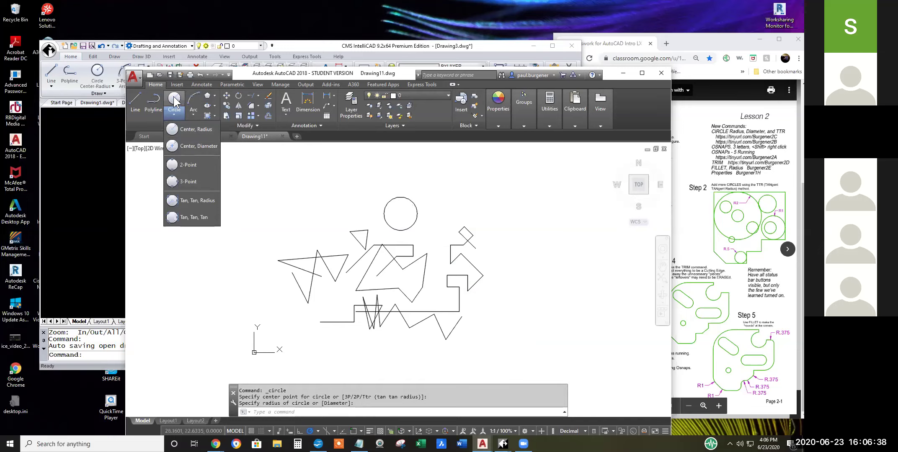
left_click(174, 100)
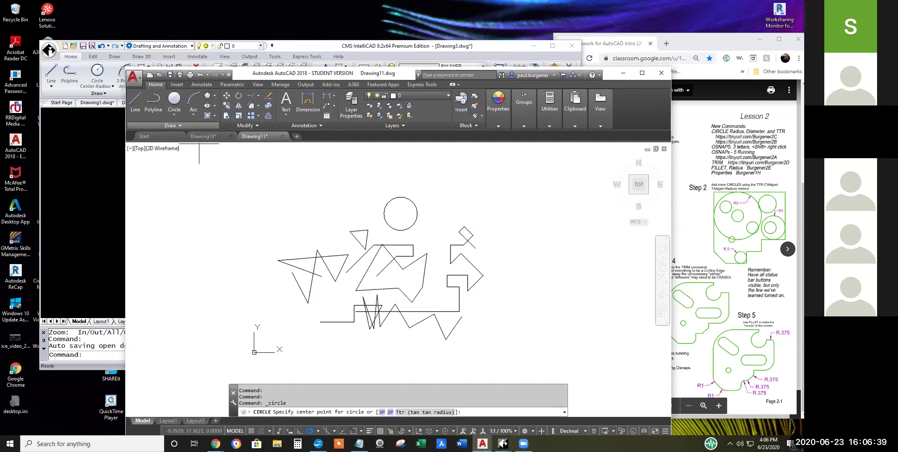
left_click(457, 207)
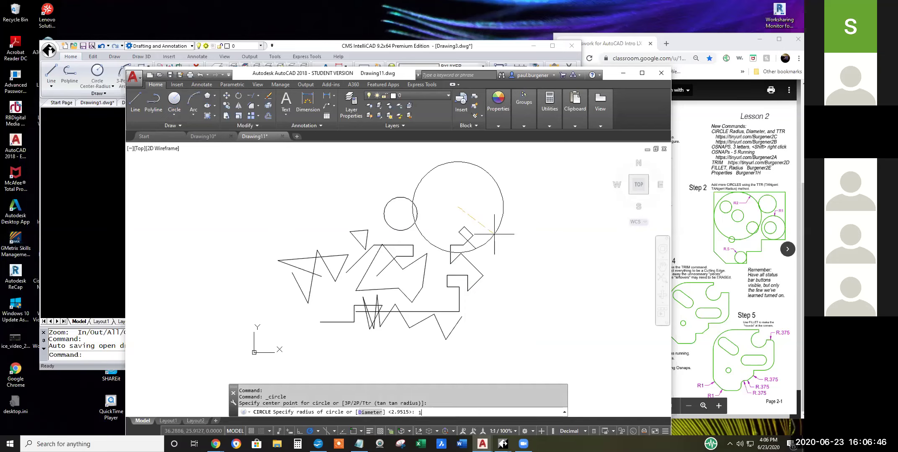
key("Return")
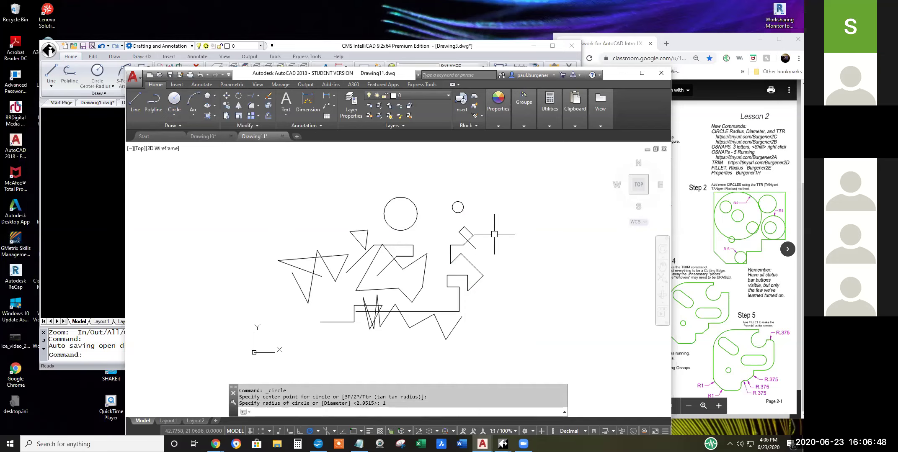
Pan to open space above and add a radius-3 circle at the top of the drawing.
scroll(458, 207, "up", 5)
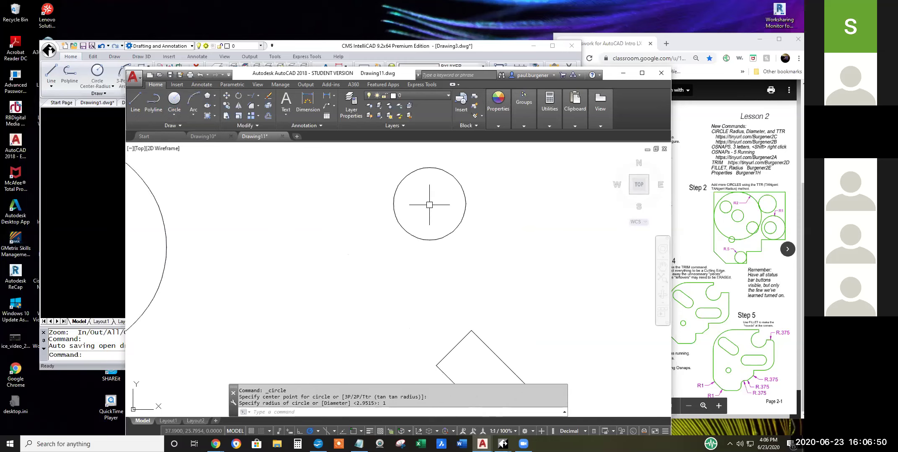
scroll(421, 248, "down", 5)
middle_click_drag(421, 248, 455, 209)
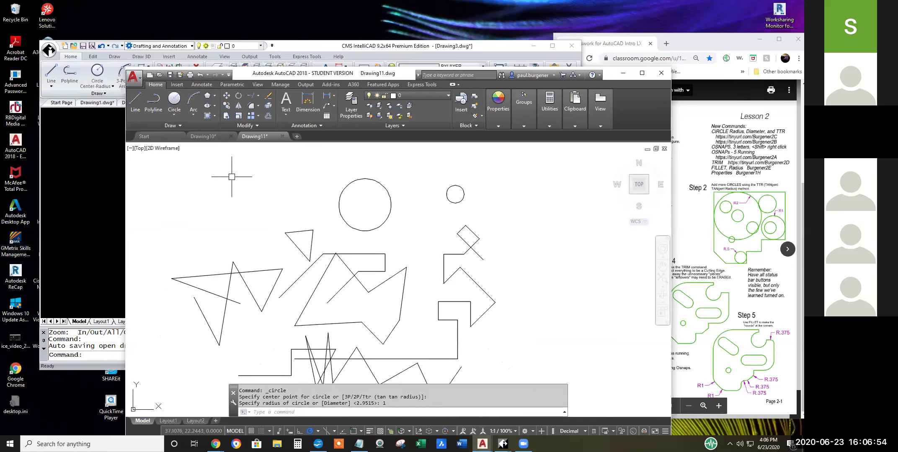
left_click(177, 103)
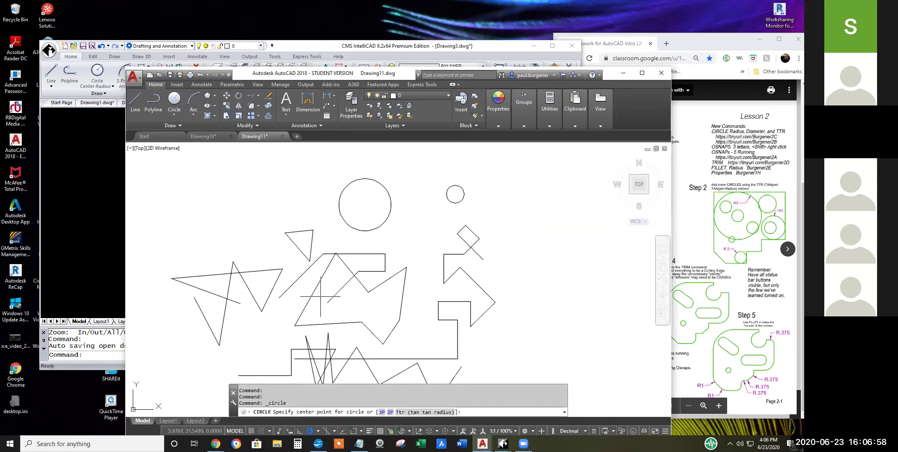
middle_click_drag(332, 297, 405, 254)
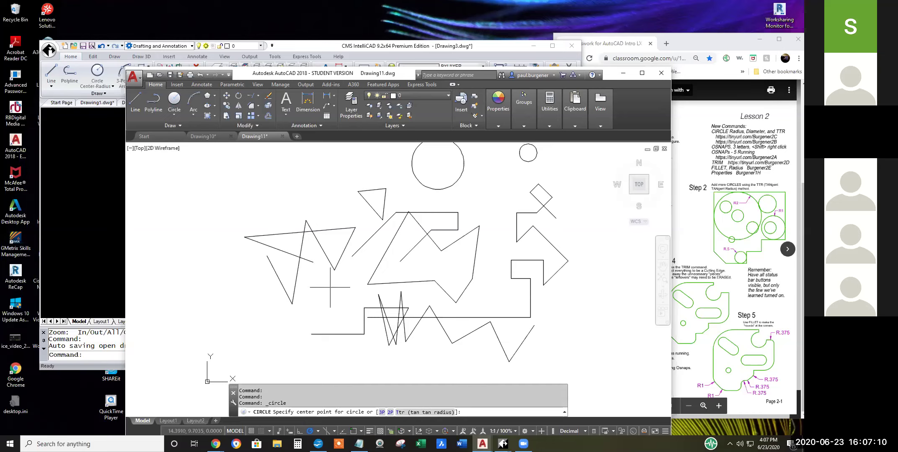
left_click(485, 194)
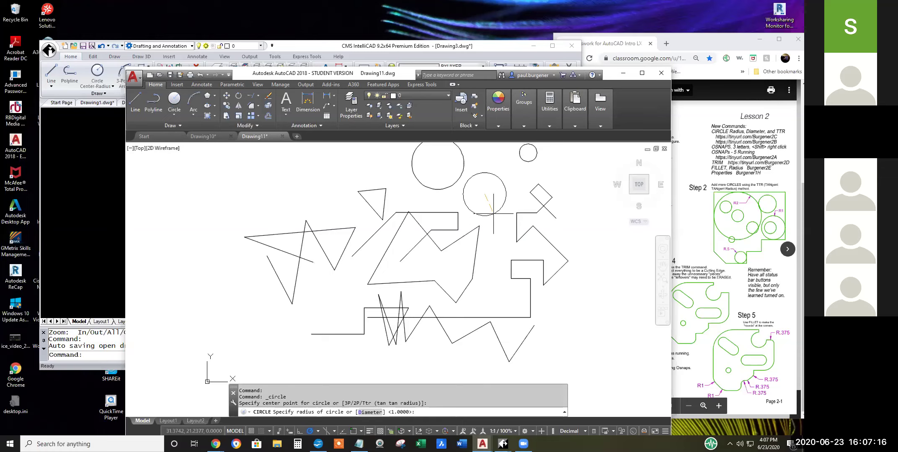
key("Return")
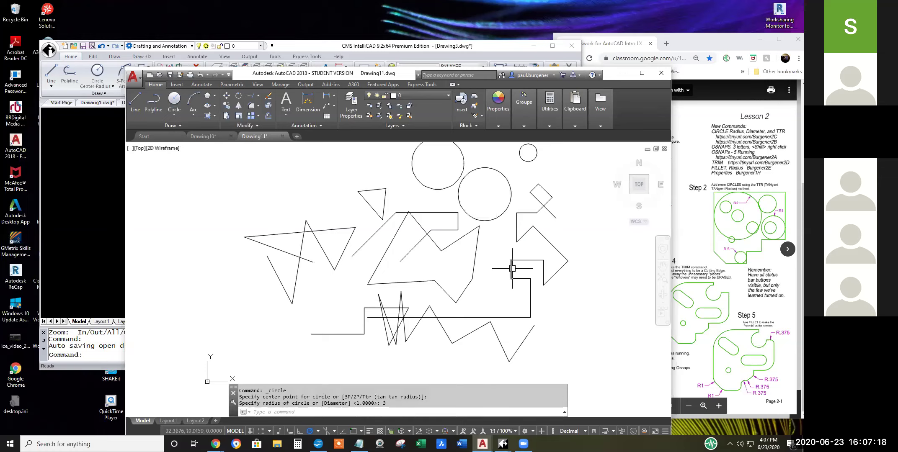
middle_click_drag(512, 268, 463, 310)
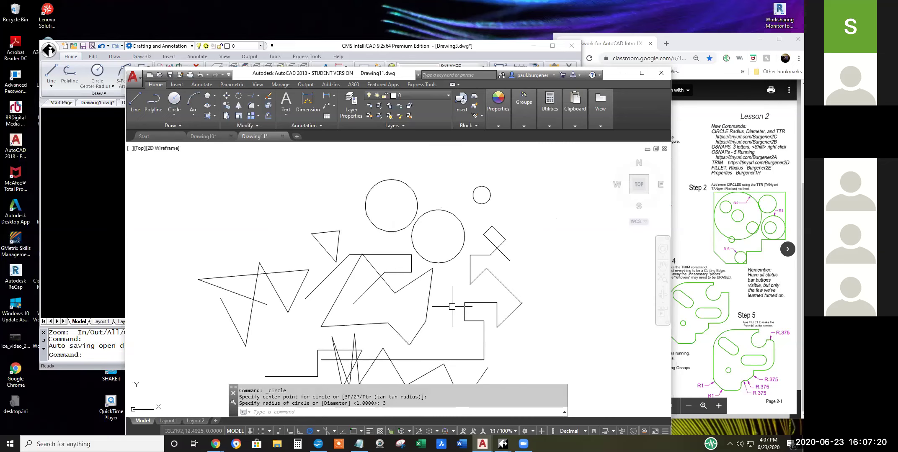
left_click(174, 113)
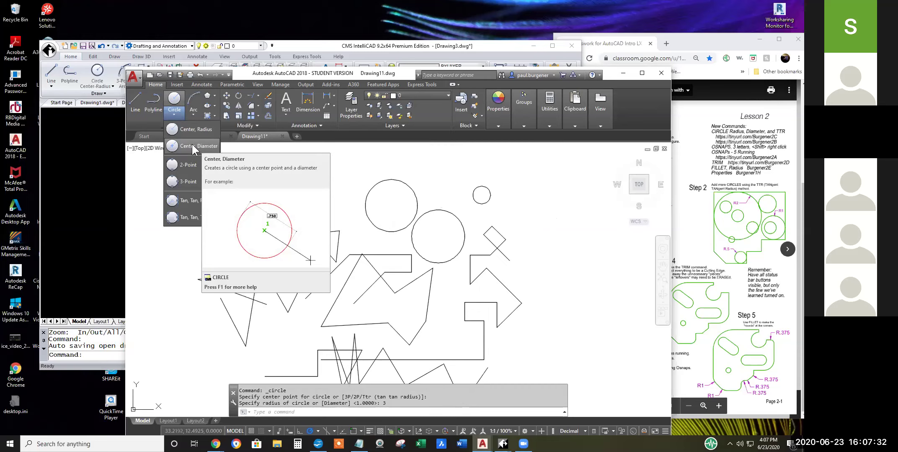
Draw two centre-diameter circles, setting each diameter by picking a point on screen.
left_click(191, 146)
left_click(278, 198)
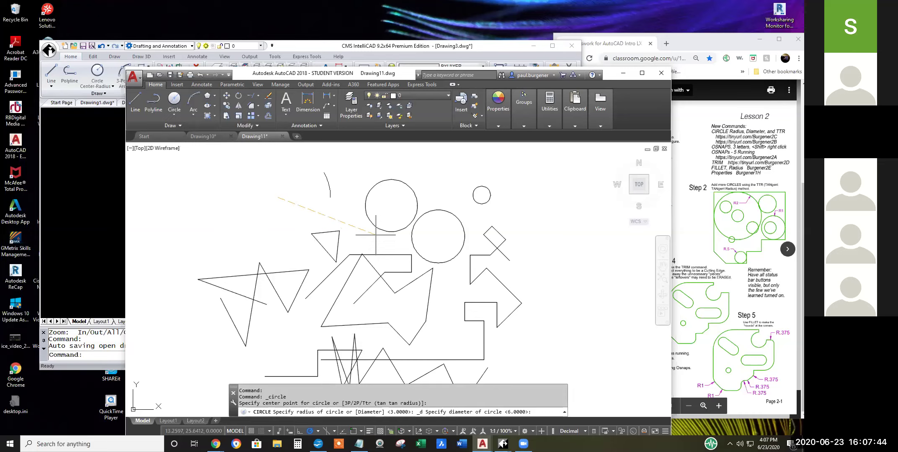
left_click(345, 226)
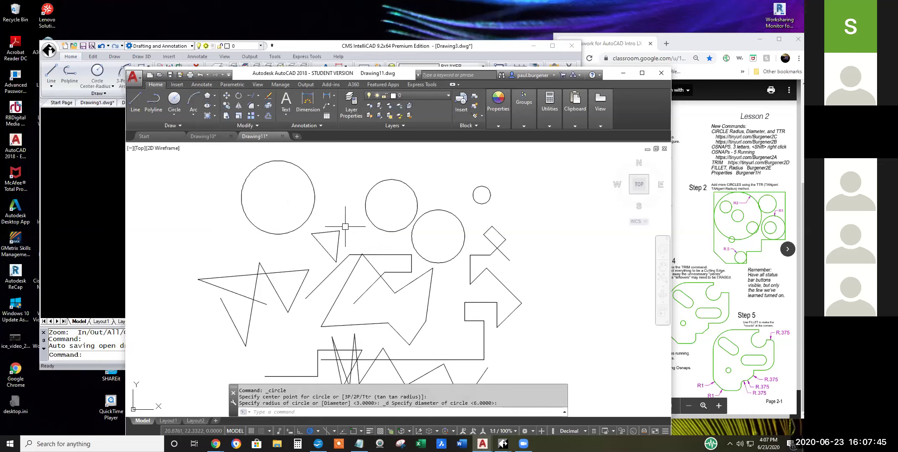
left_click(174, 101)
left_click(447, 179)
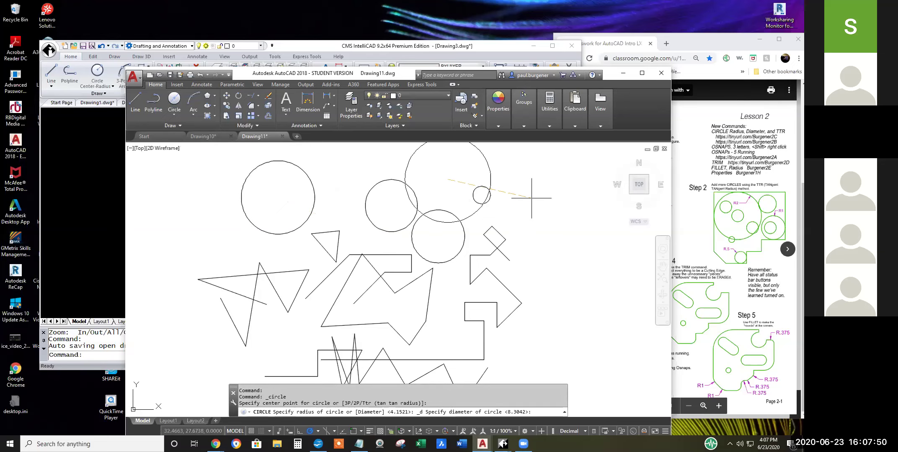
left_click(521, 186)
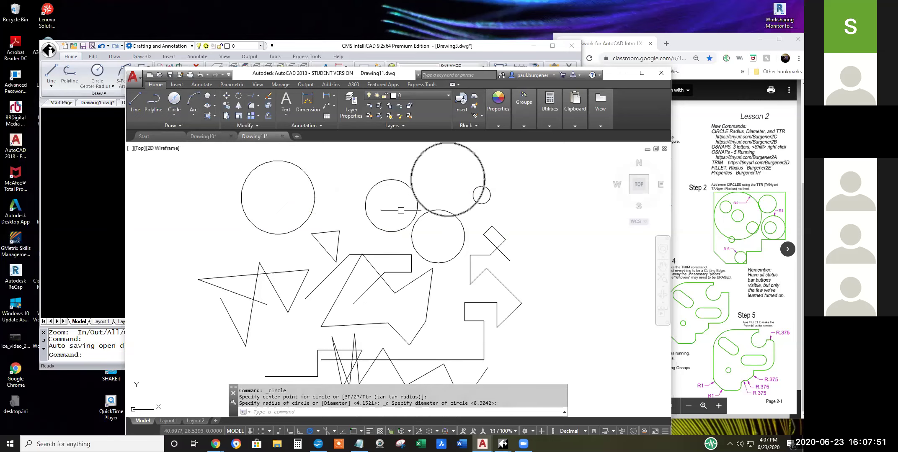
Draw three more centre-diameter circles with typed diameters 4, 1 and 4.
left_click(175, 101)
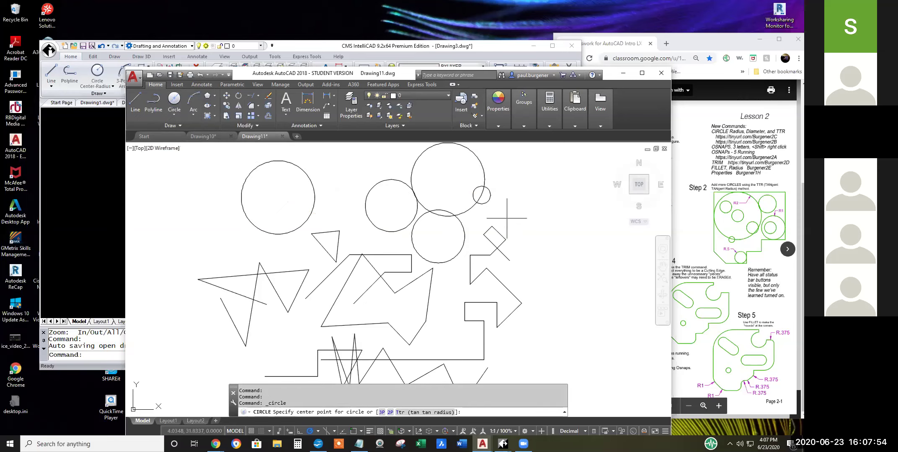
left_click(404, 312)
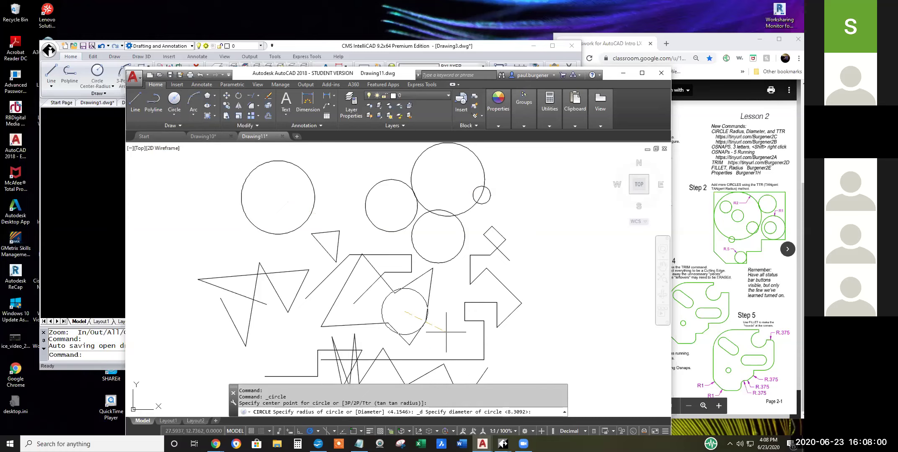
type("4")
key("Return")
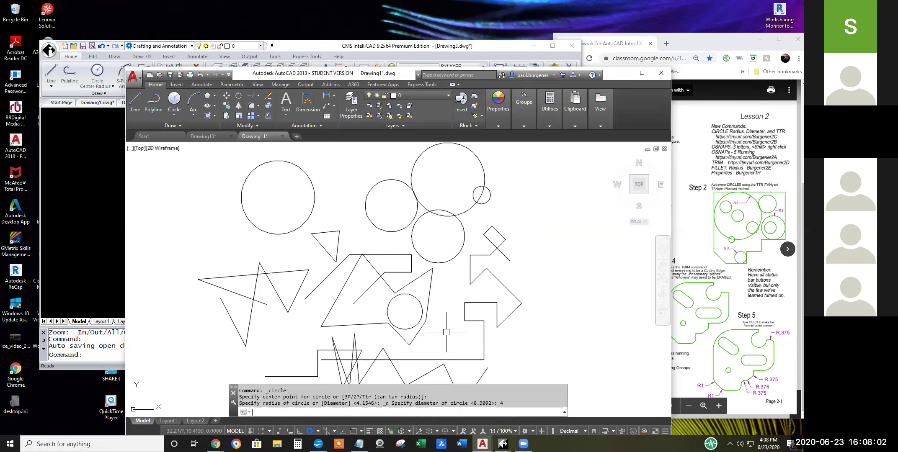
left_click(174, 105)
left_click(335, 208)
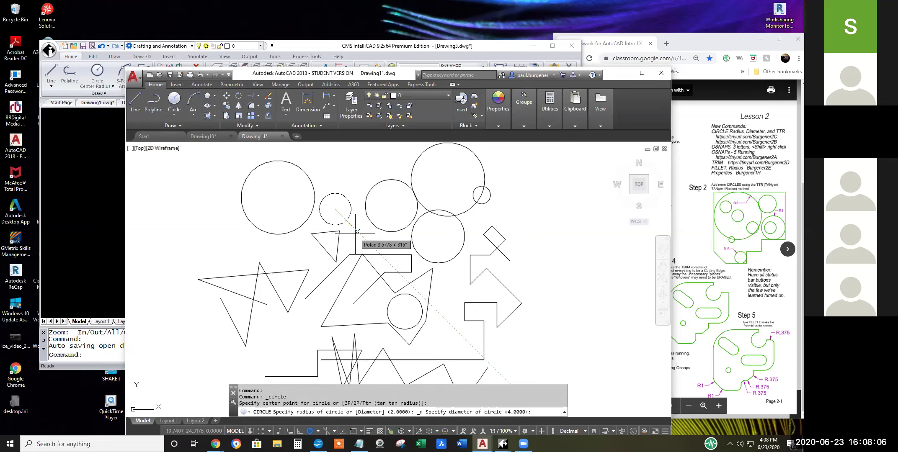
type("1")
key("Return")
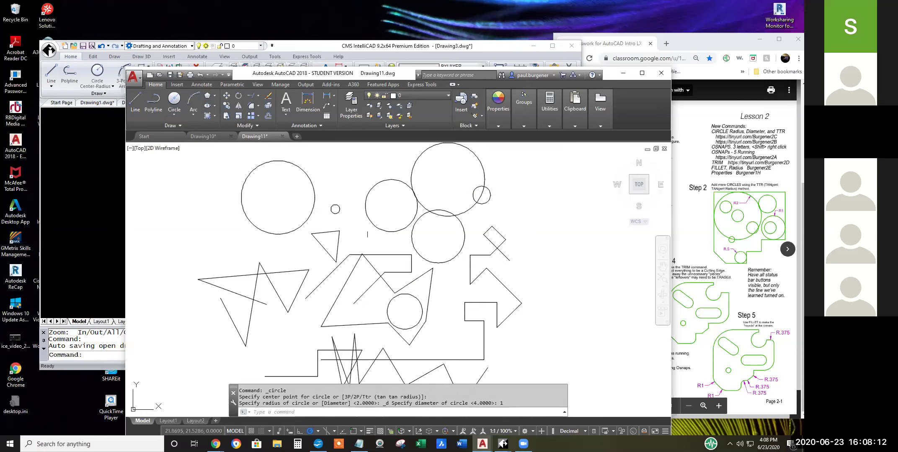
left_click(176, 103)
left_click(521, 218)
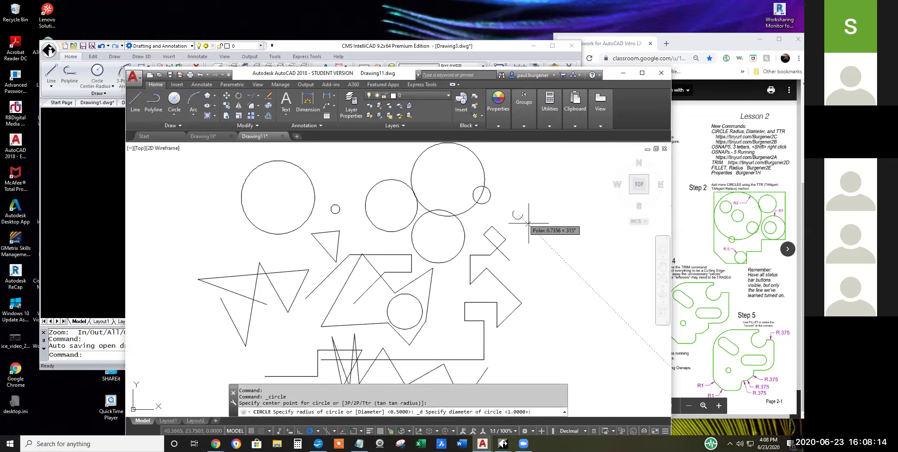
type("4")
key("Return")
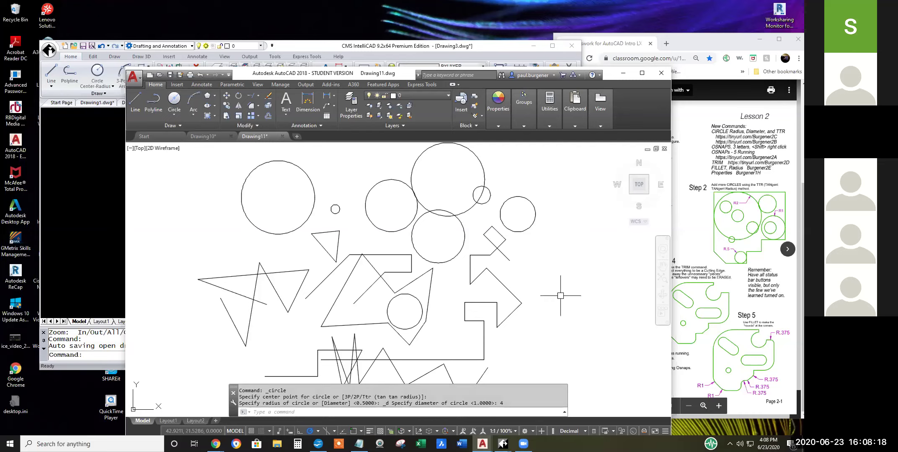
left_click(174, 114)
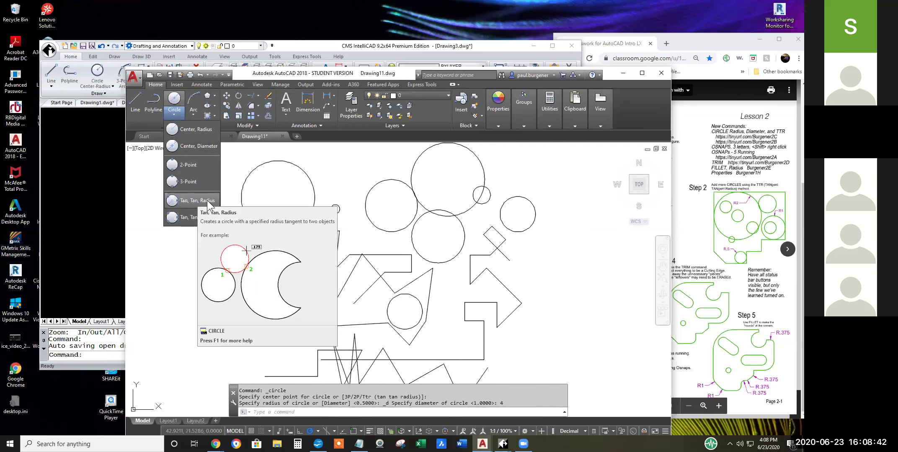
Draw a Tan, Tan, Radius circle of radius 3 touching the stepped figure's vertical and horizontal lines.
left_click(207, 200)
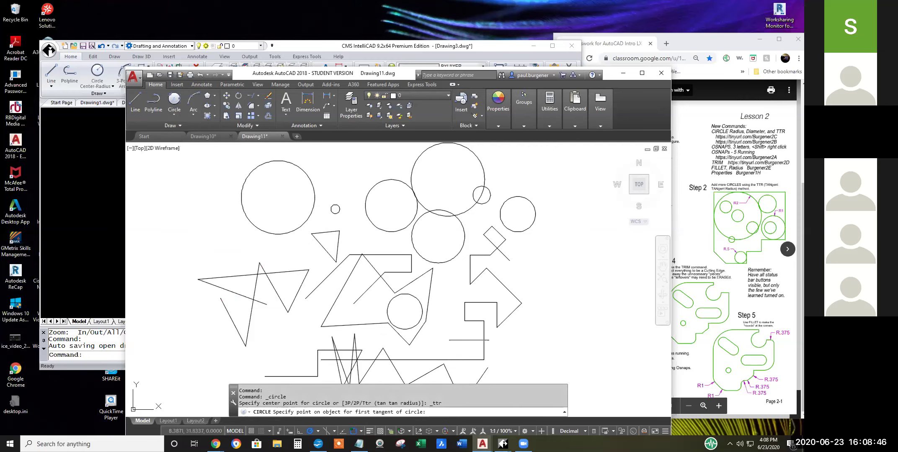
middle_click_drag(459, 336, 411, 245)
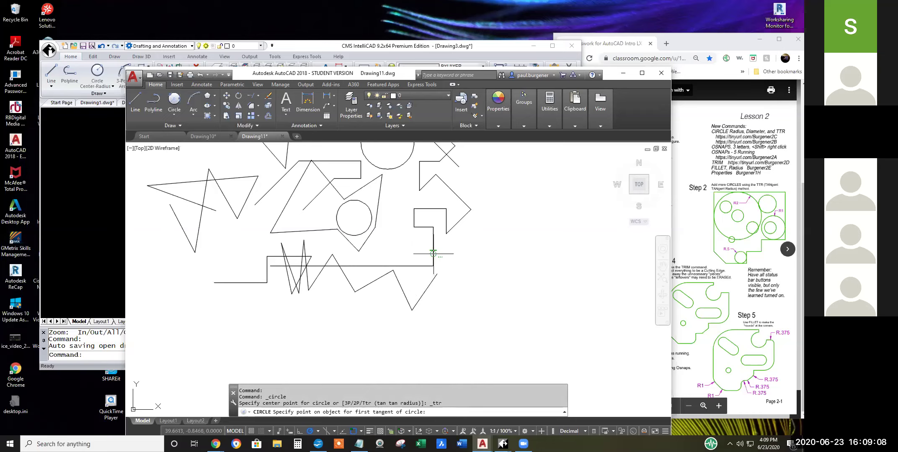
left_click(433, 253)
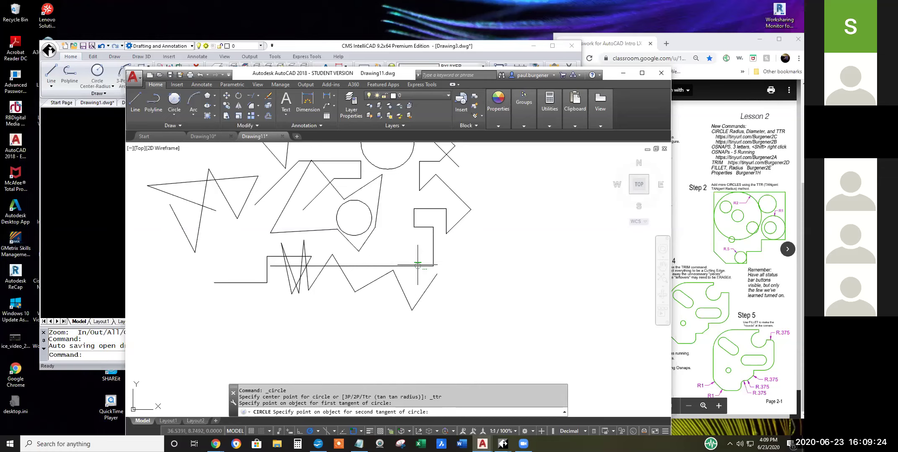
left_click(418, 265)
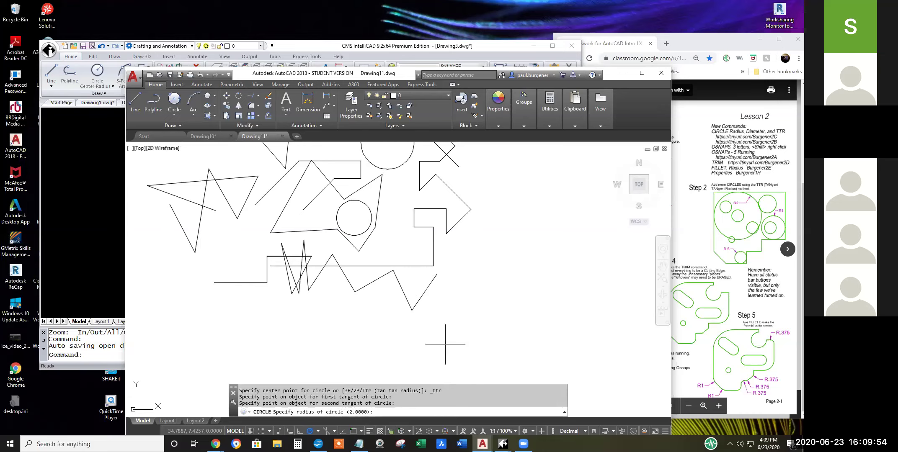
key("Return")
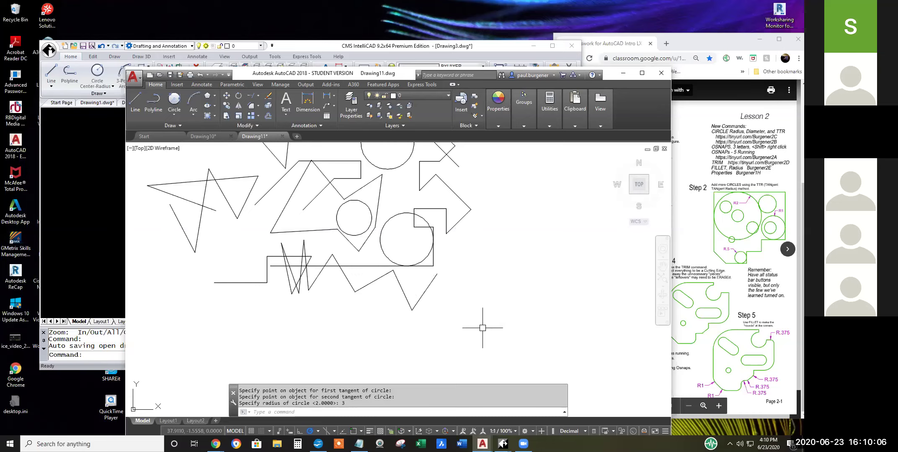
Draw a radius-1 Tan, Tan, Radius circle tangent to a triangle edge and its bottom edge.
left_click(174, 102)
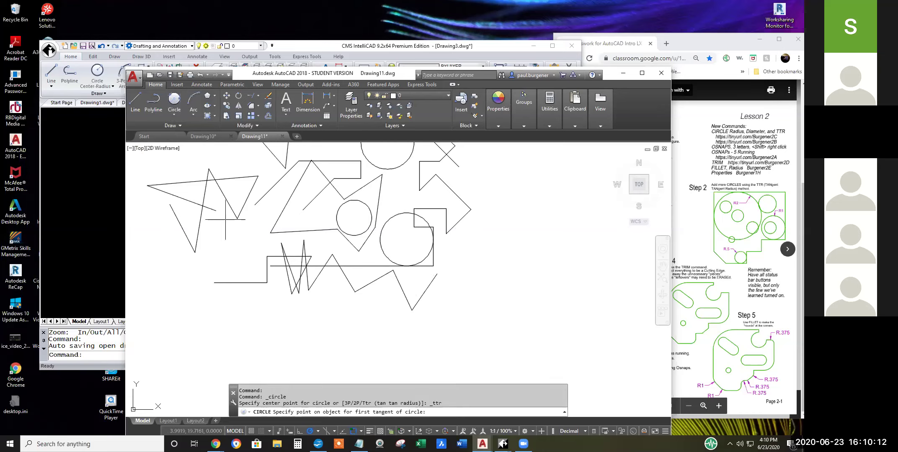
left_click(281, 214)
left_click(290, 231)
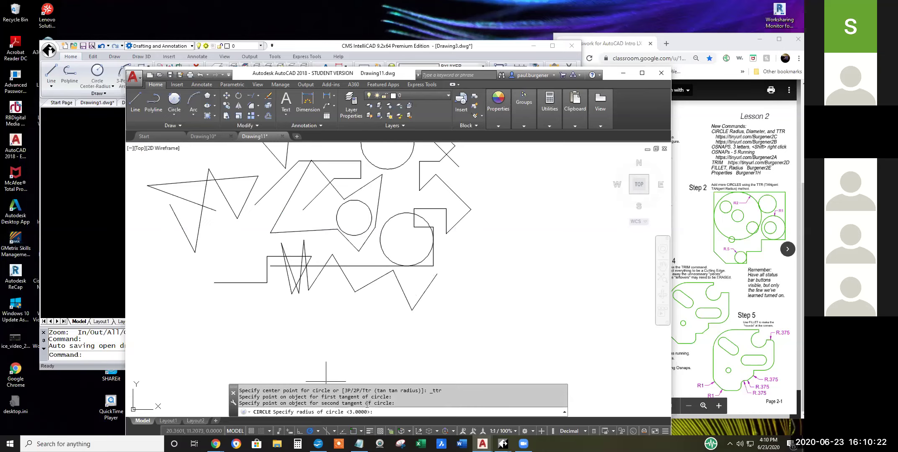
key("Return")
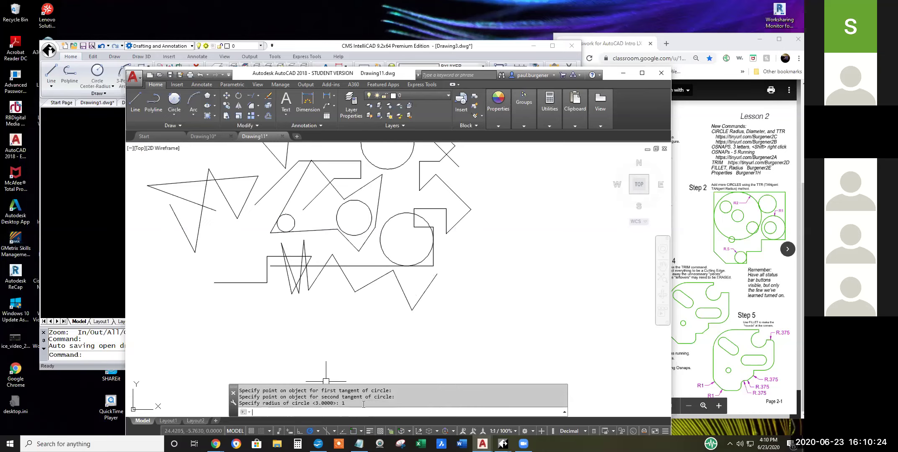
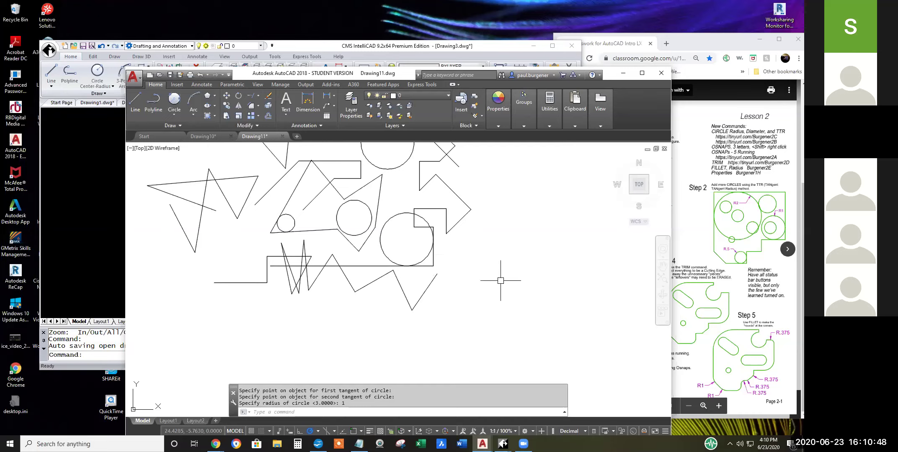
Draw a two-segment narrow V line left of the existing circles, then pan it into view.
middle_click_drag(489, 248, 541, 312)
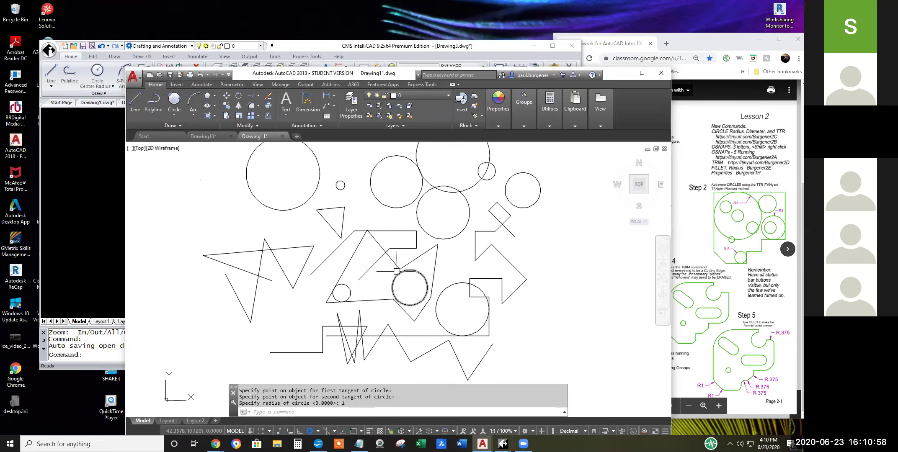
left_click(136, 98)
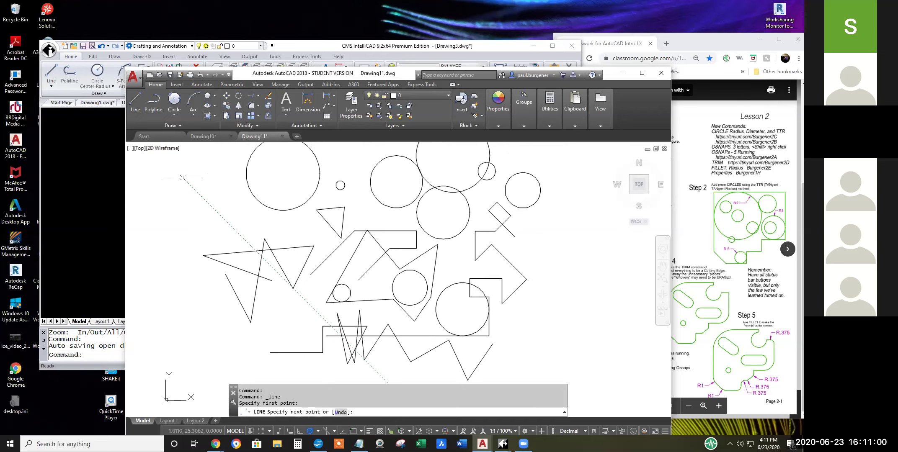
left_click(181, 262)
left_click(200, 161)
right_click(209, 164)
left_click(228, 168)
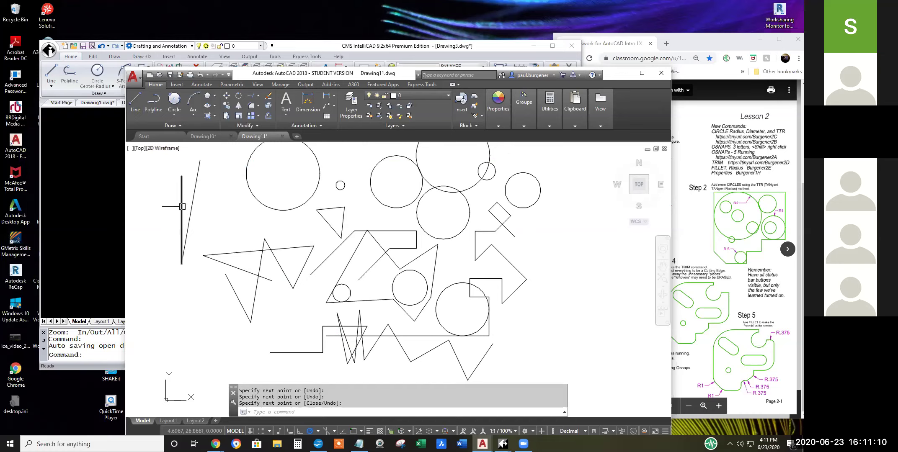
mouse_move(209, 202)
middle_mouse_down()
mouse_move(220, 238)
mouse_move(320, 314)
middle_mouse_up()
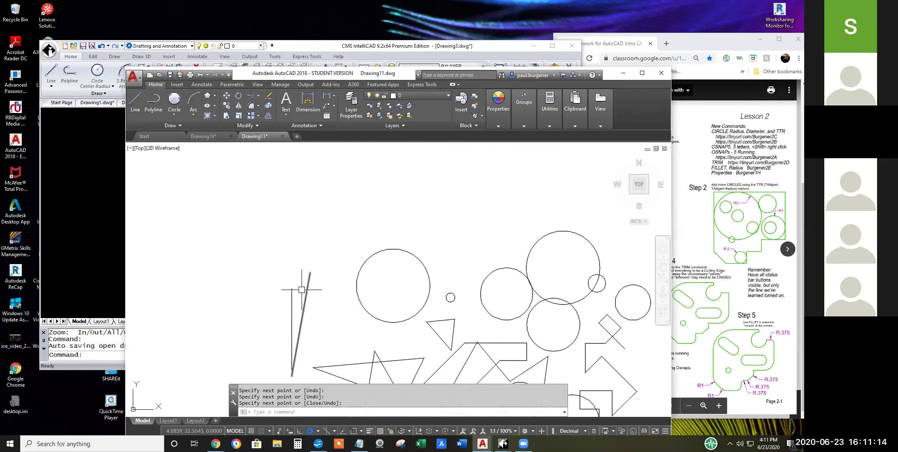
middle_click_drag(331, 330, 320, 268)
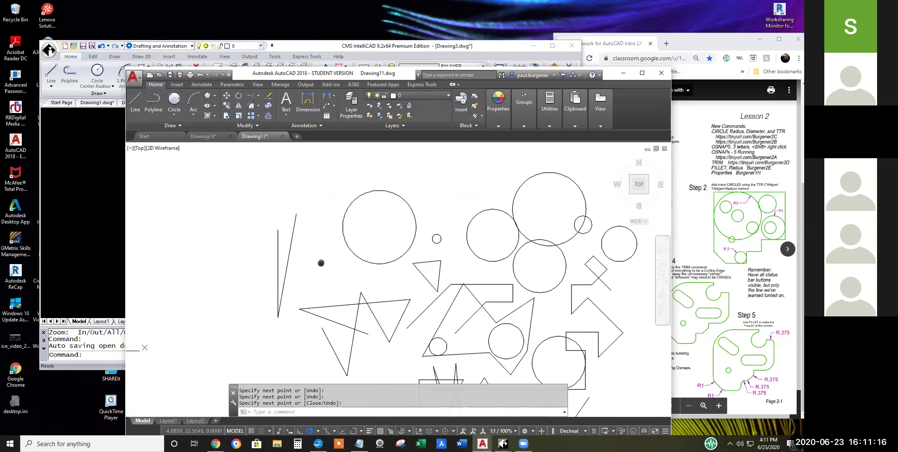
Draw a radius-3 circle tangent to the slanted and vertical lines near the V's base.
left_click(176, 105)
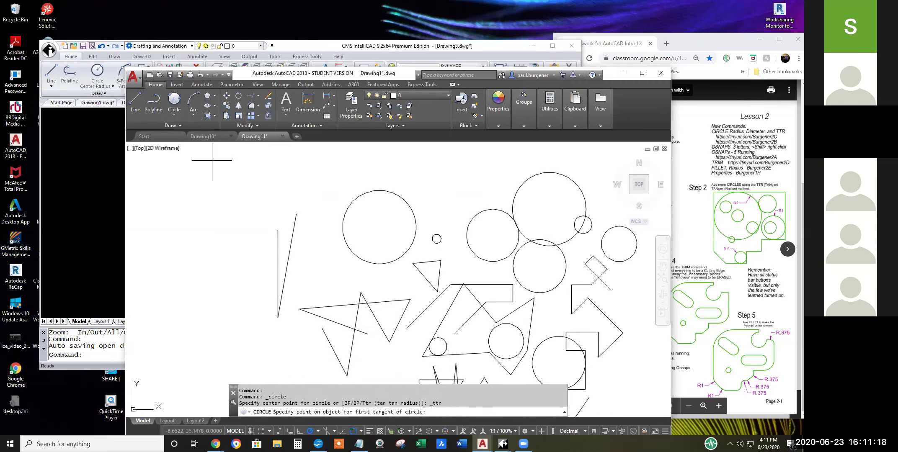
left_click(285, 276)
left_click(278, 277)
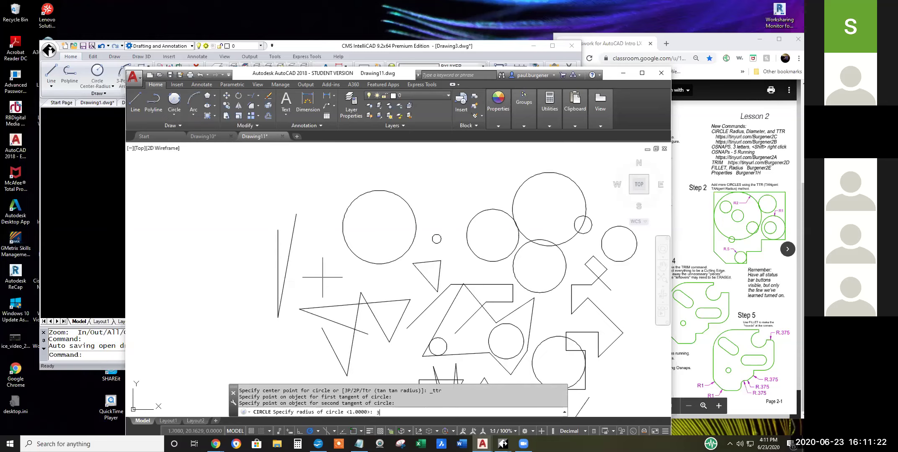
key("Return")
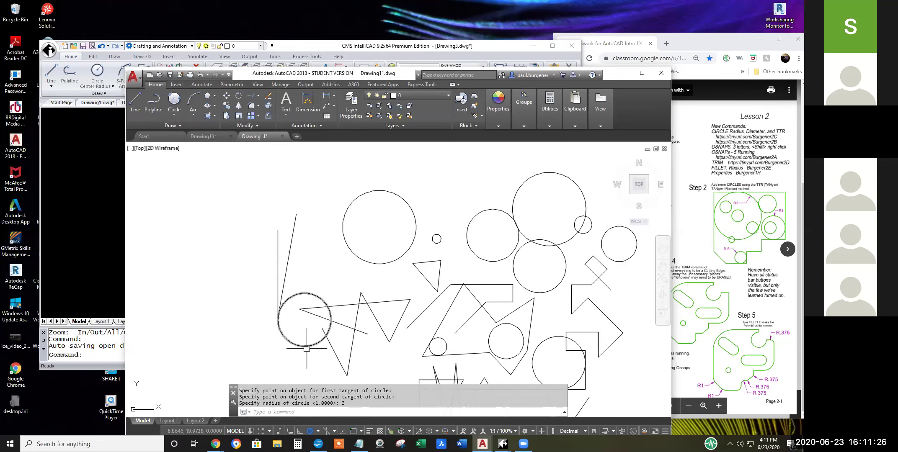
Add a radius-1 circle tangent to both lines near the top, and grab the vertical line's end grip.
left_click(174, 100)
left_click(286, 264)
left_click(278, 265)
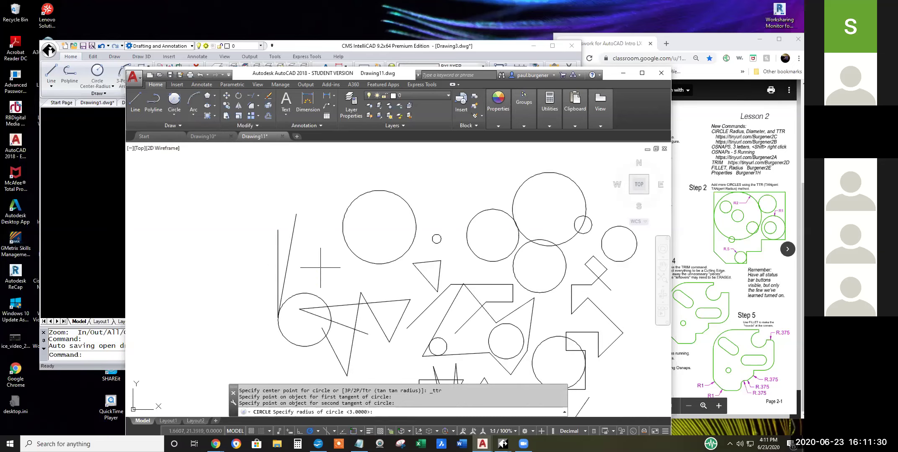
type("1")
key("Return")
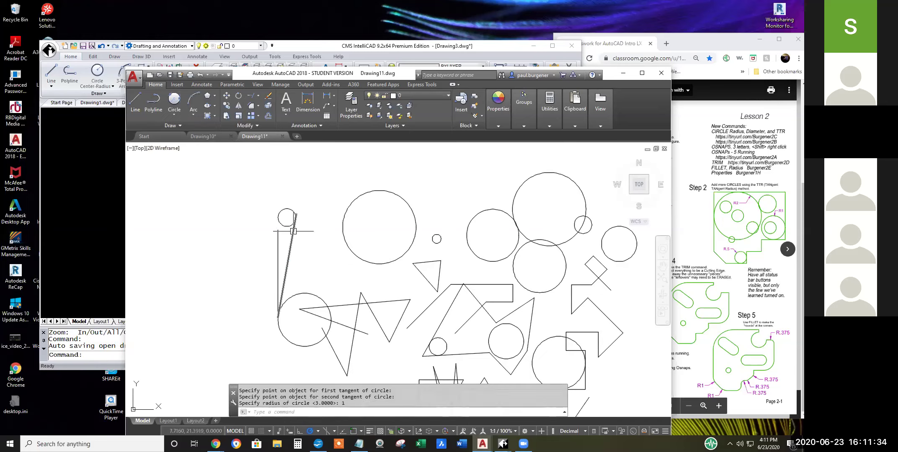
scroll(277, 226, "up", 3)
scroll(278, 226, "up", 2)
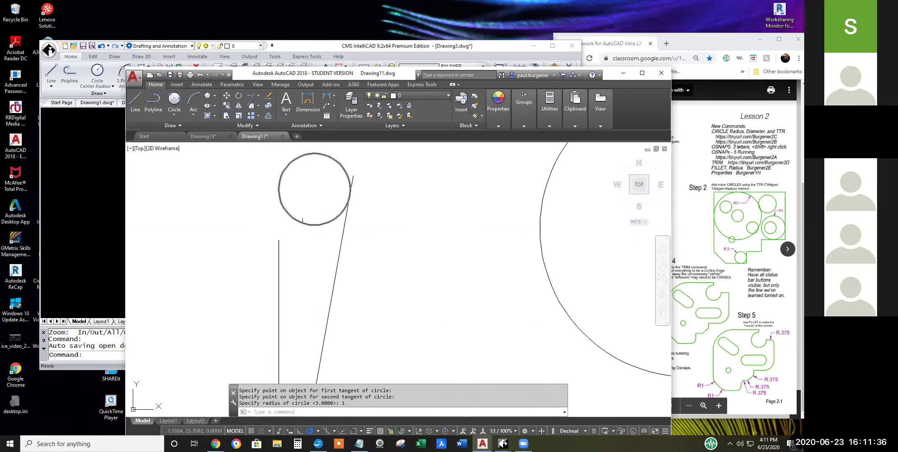
left_click(280, 250)
left_click(278, 240)
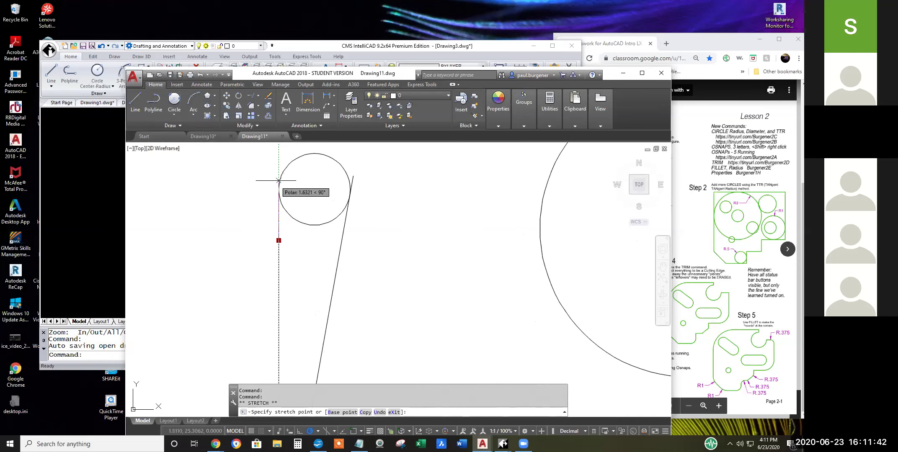
Stretch the vertical line up to the top of the radius-1 circle, check by zooming, then minimize AutoCAD.
left_click(279, 150)
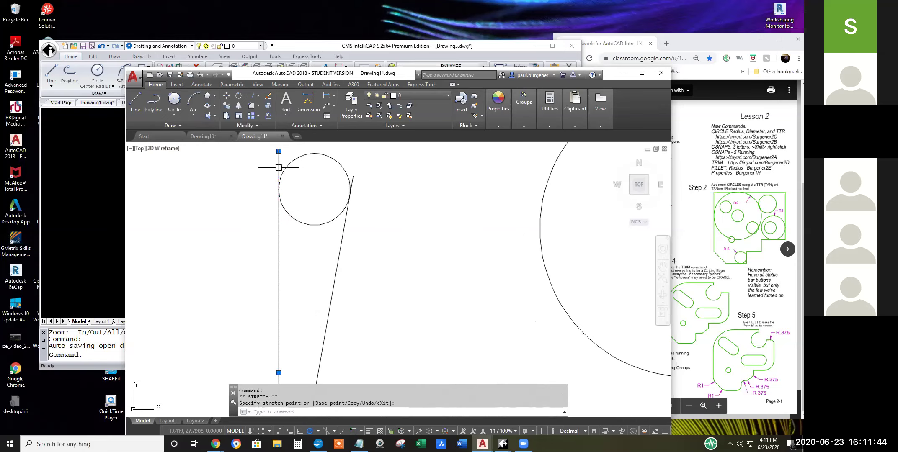
scroll(333, 228, "down", 4)
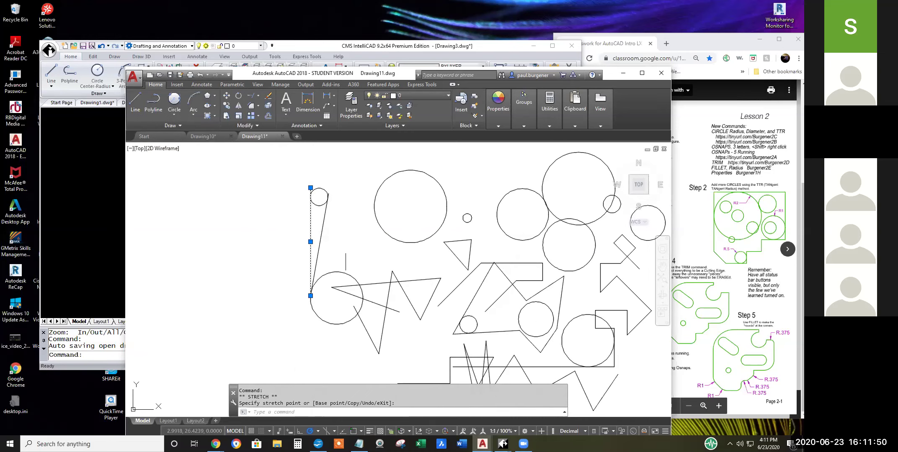
scroll(337, 221, "up", 2)
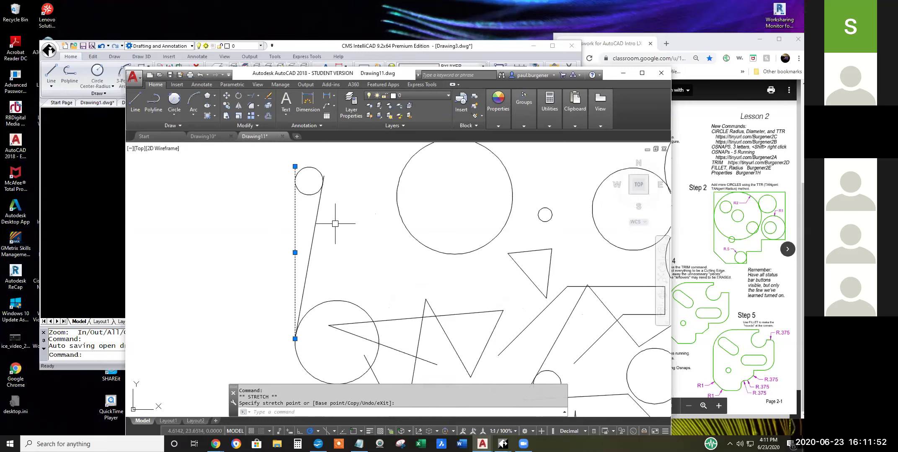
scroll(335, 224, "up", 5)
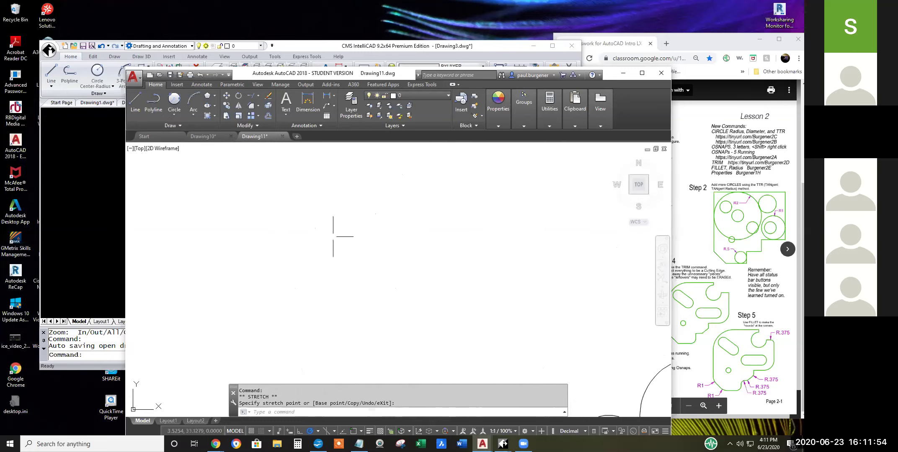
scroll(283, 208, "down", 6)
scroll(319, 215, "up", 5)
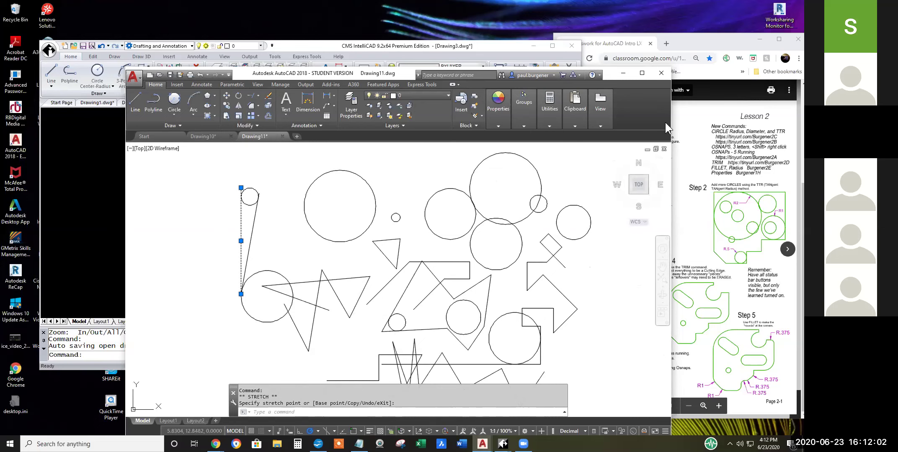
left_click(661, 74)
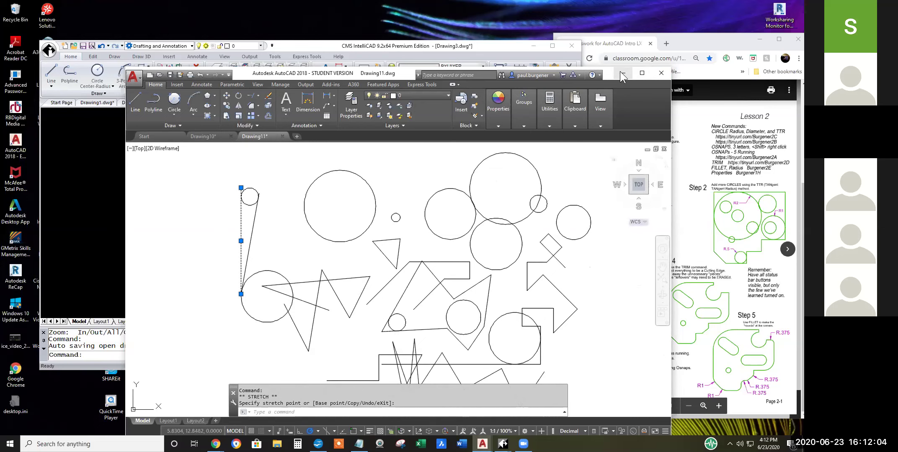
Draw a center-radius circle right of the sketch with a picked radius.
left_click(111, 86)
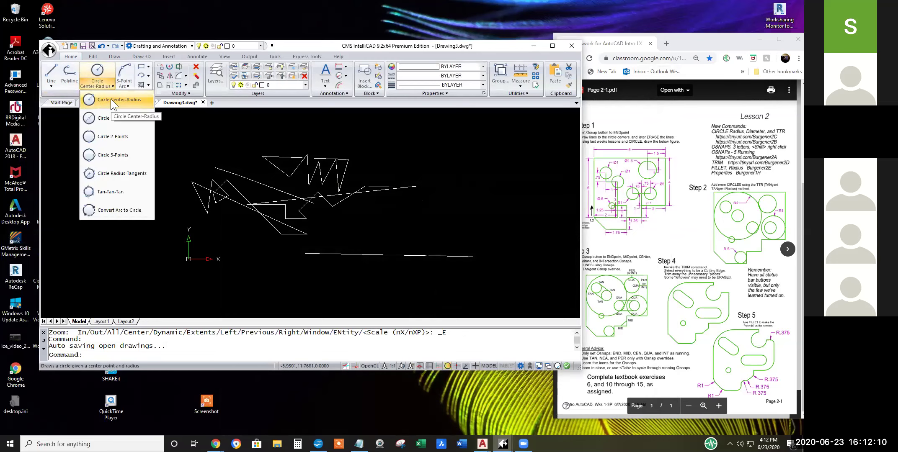
left_click(111, 85)
left_click(111, 86)
left_click(112, 100)
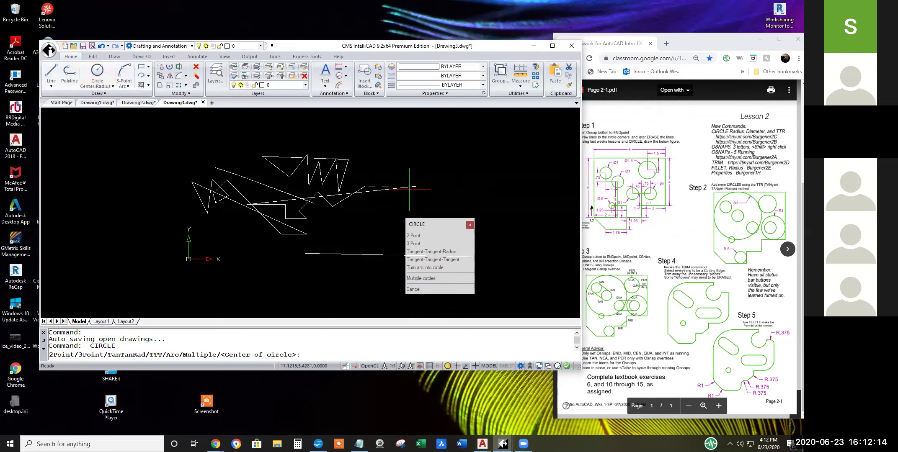
left_click(366, 167)
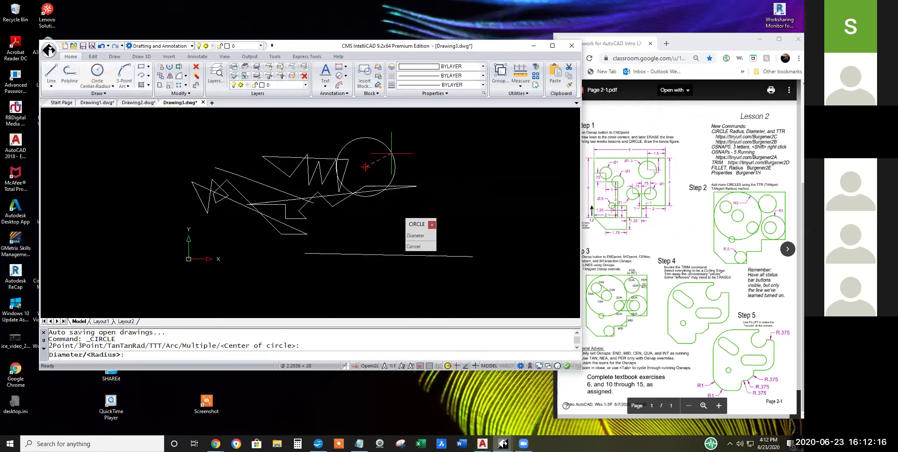
left_click(395, 150)
Add a picked-size circle at the upper left and a radius-1 circle beside it.
left_click(97, 71)
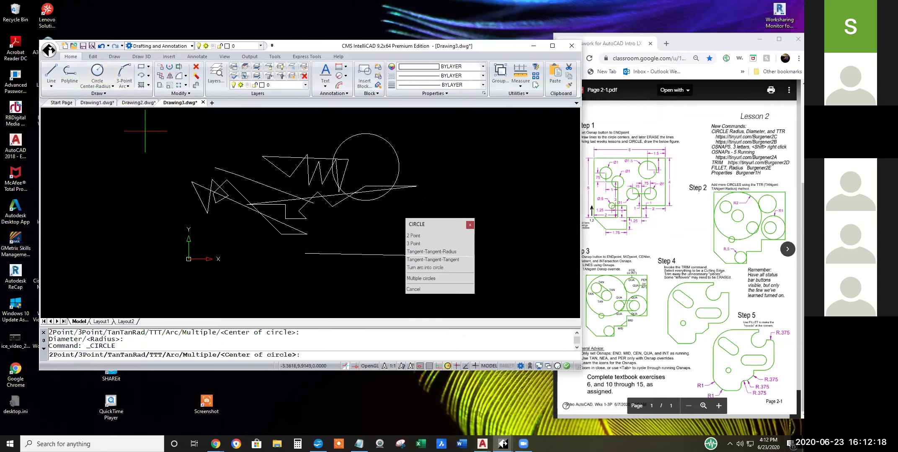
left_click(174, 151)
left_click(193, 155)
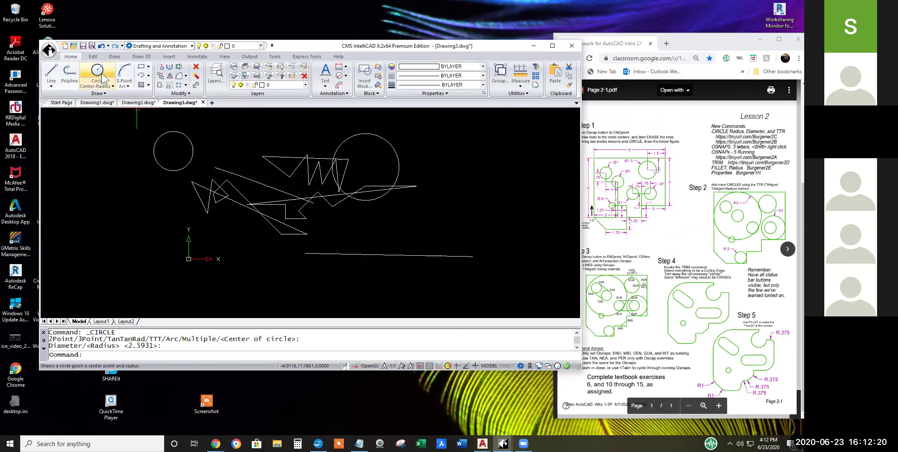
key("Return")
left_click(246, 132)
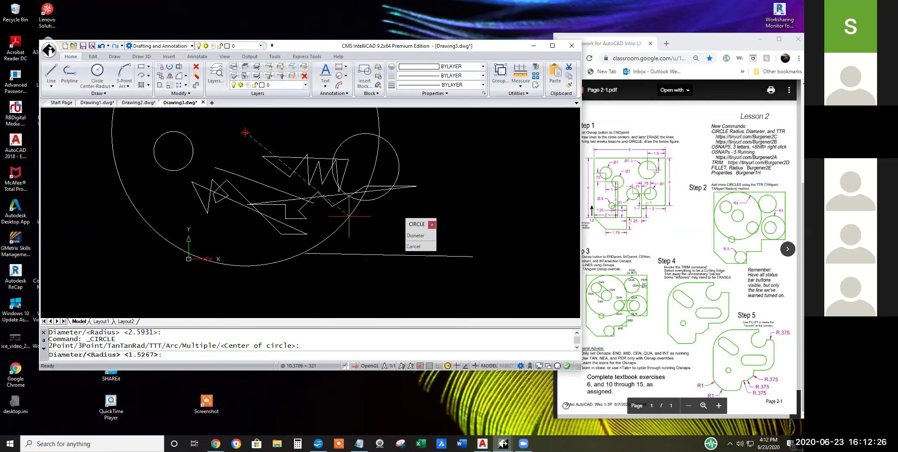
type("1")
key("Return")
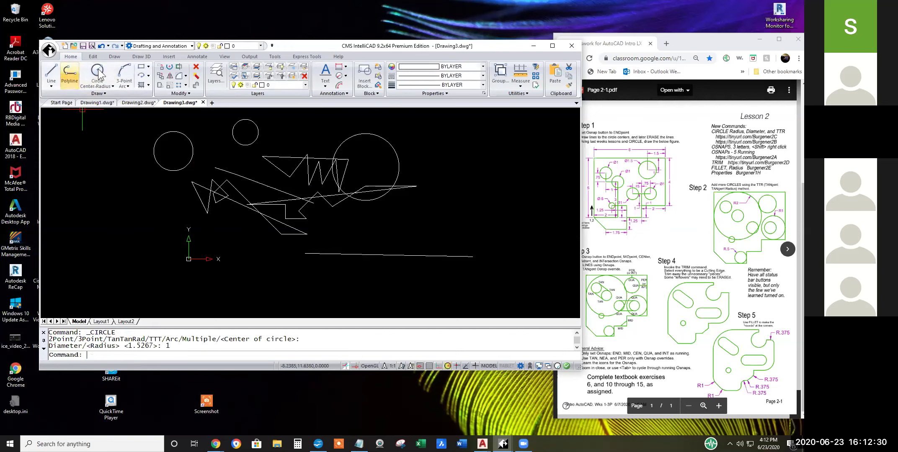
Add a radius-2 circle near the top middle and a default-radius circle at the right end.
left_click(97, 71)
left_click(300, 137)
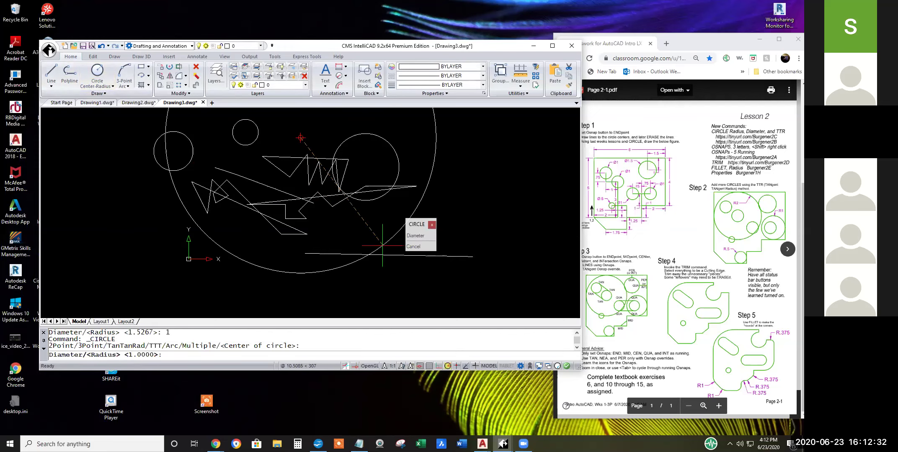
type("2")
key("Return")
key("Return")
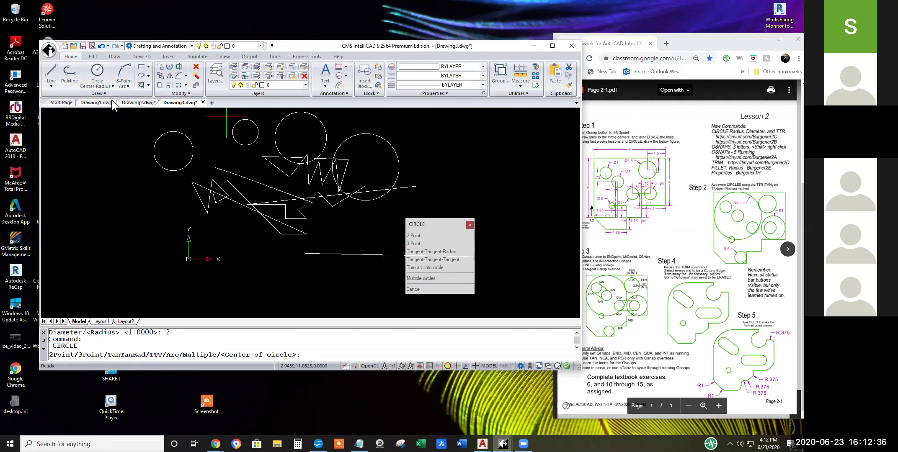
left_click(105, 72)
left_click(436, 167)
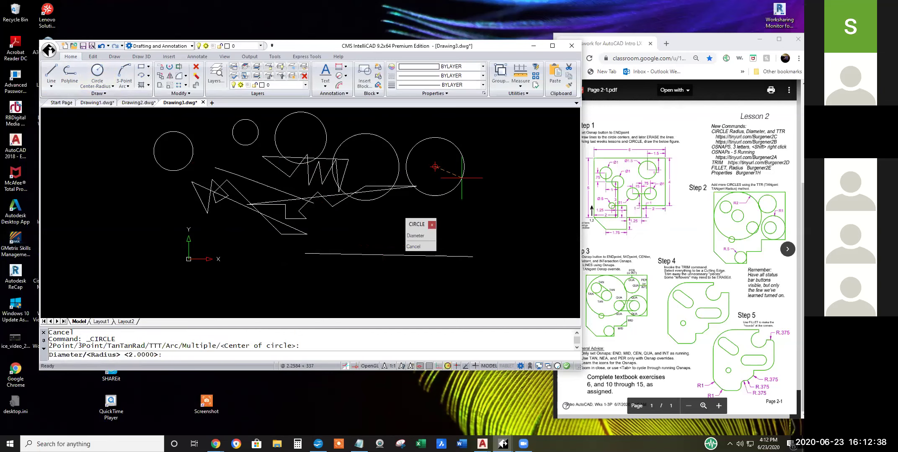
key("Return")
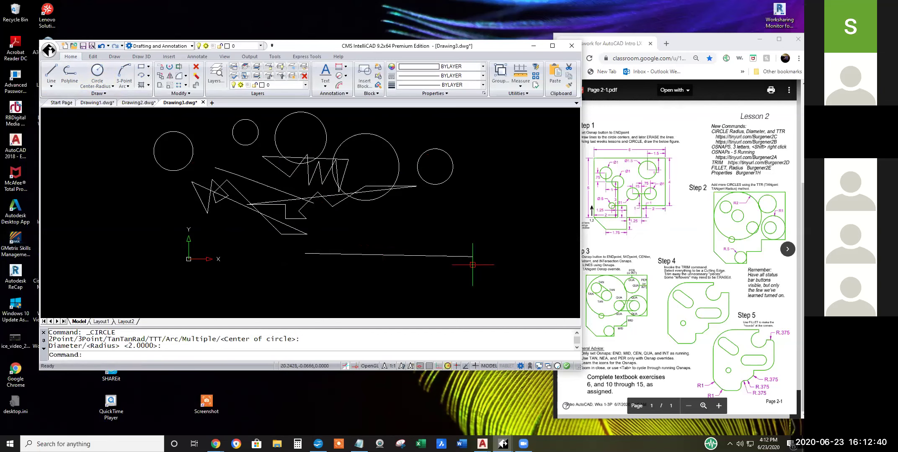
Draw two center-diameter circles, one with a picked diameter and one exactly 4 across.
left_click(112, 86)
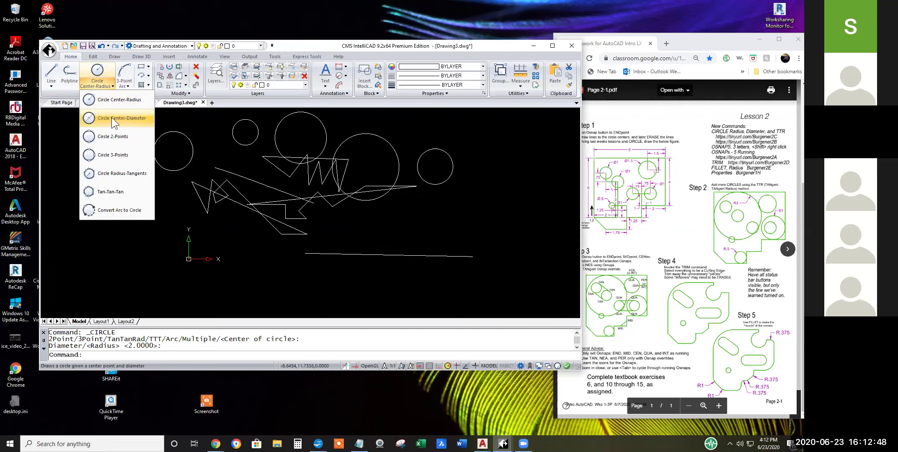
left_click(111, 117)
left_click(143, 204)
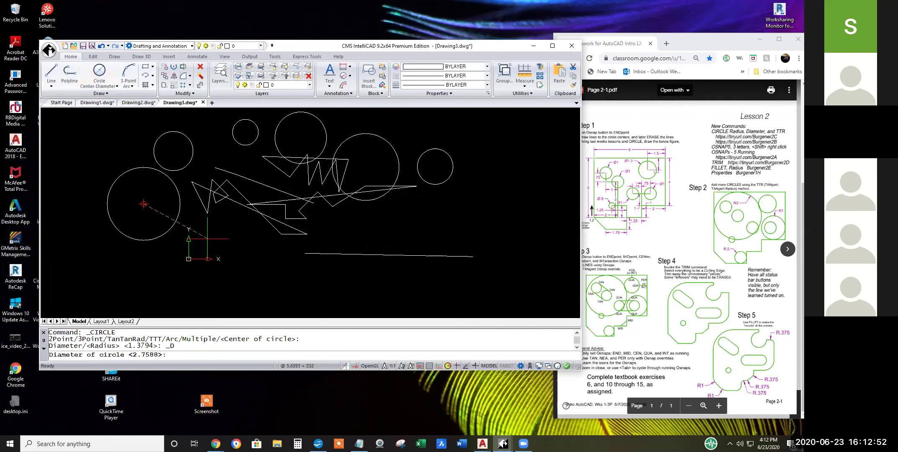
left_click(191, 224)
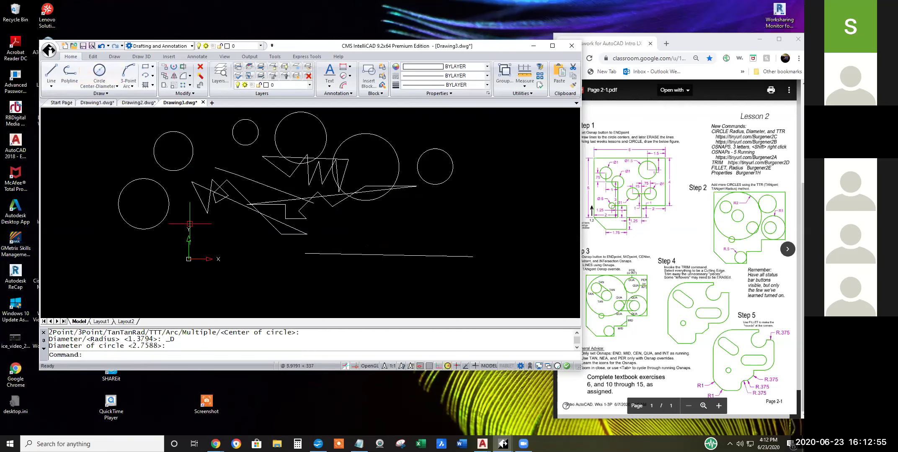
left_click(101, 75)
left_click(222, 227)
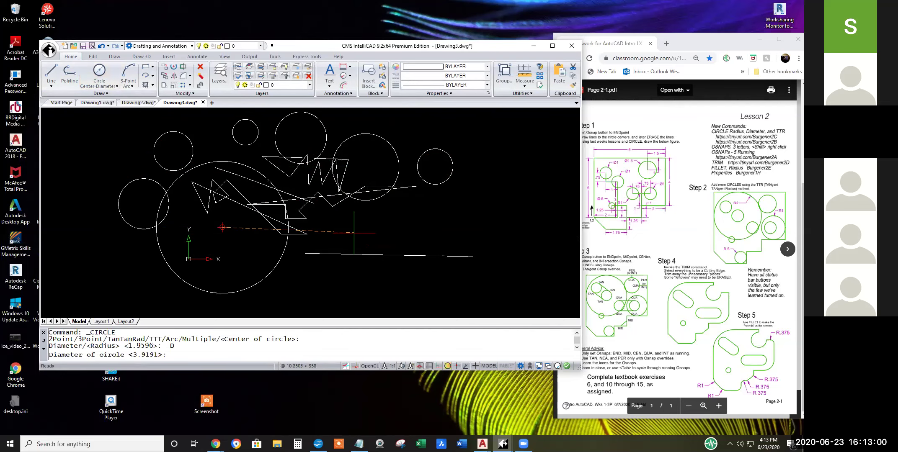
type("4")
key("Return")
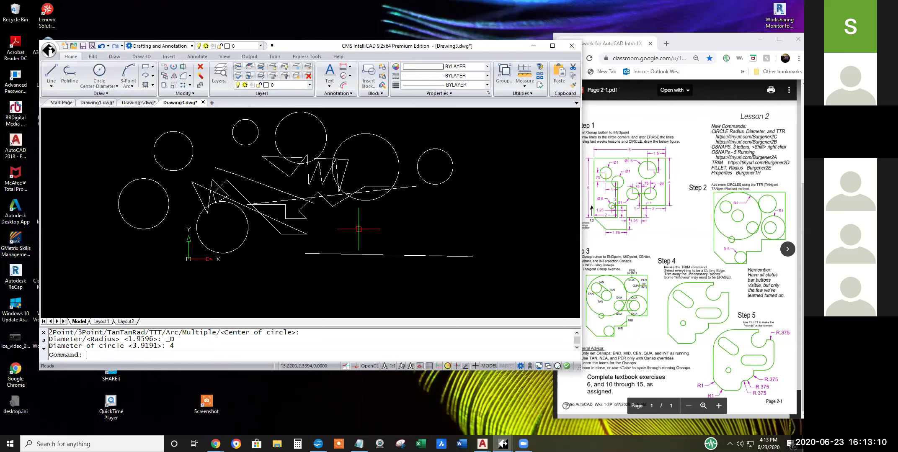
middle_click_drag(358, 229, 363, 250)
Draw a radius-2 circle with Radius-Tangents, touching the upper-left and lower-left circles.
left_click(117, 85)
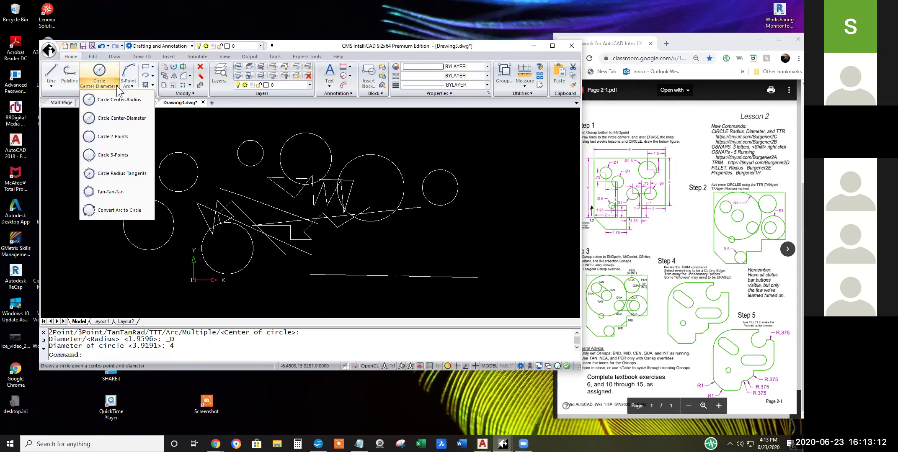
left_click(117, 173)
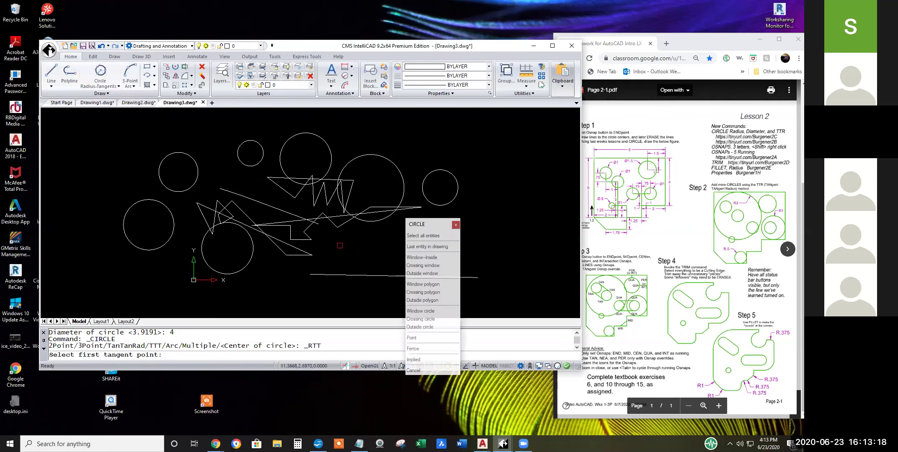
left_click(160, 181)
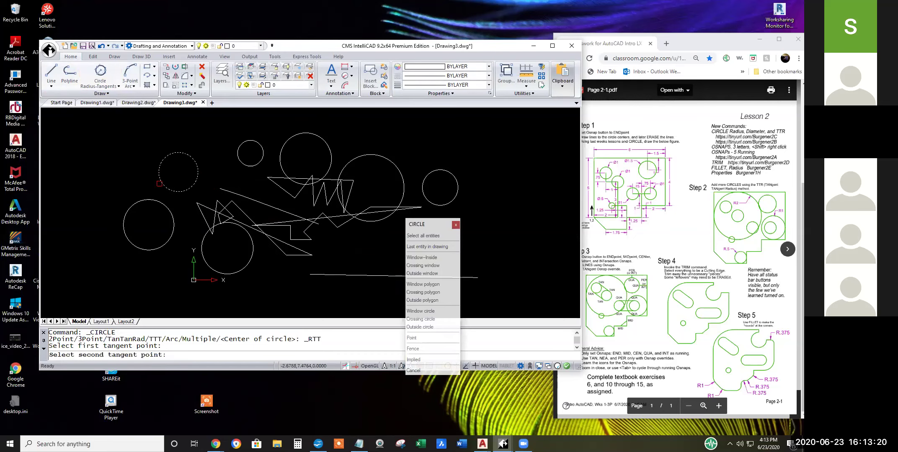
left_click(148, 199)
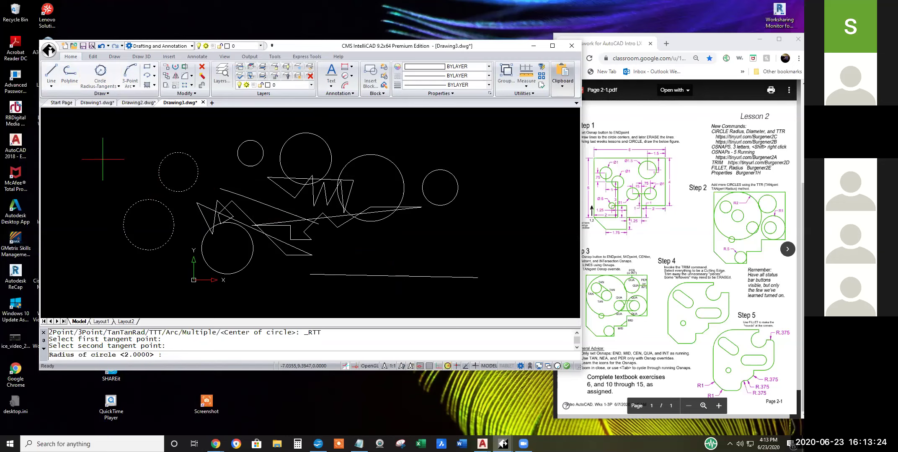
type("2")
key("Return")
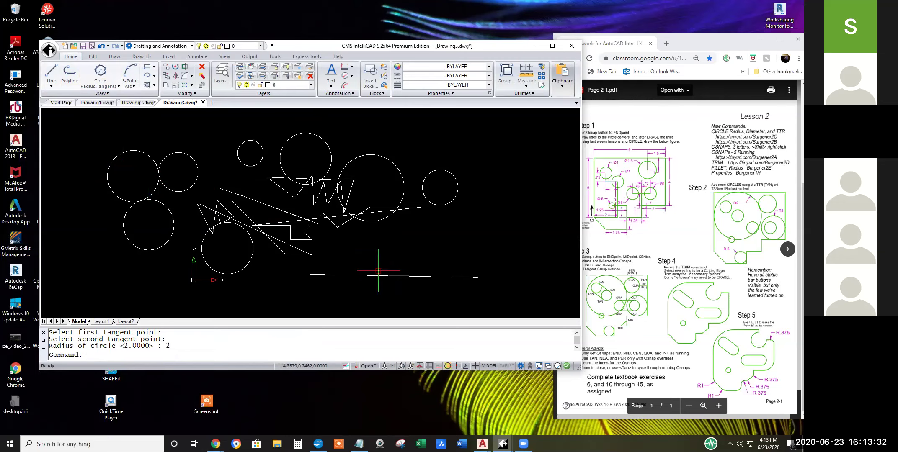
scroll(305, 227, "up", 5)
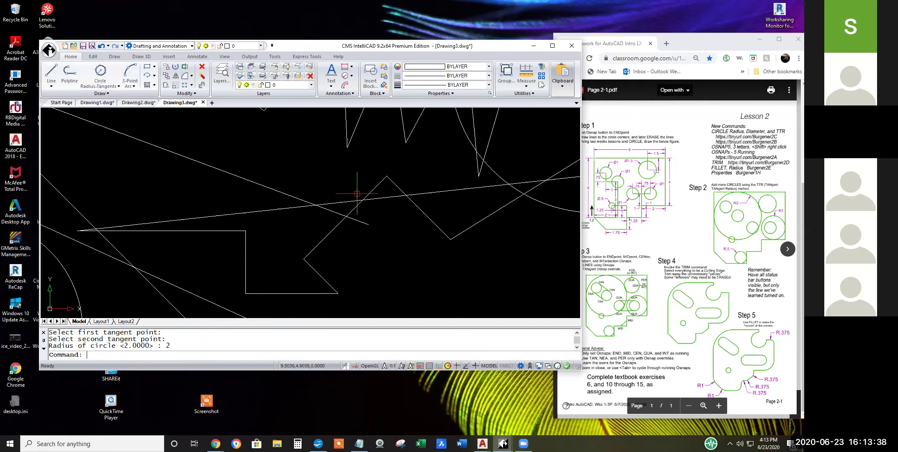
Draw a radius-2 circle tangent to the long and upper slanted lines, then recentre the view.
left_click(101, 75)
left_click(347, 204)
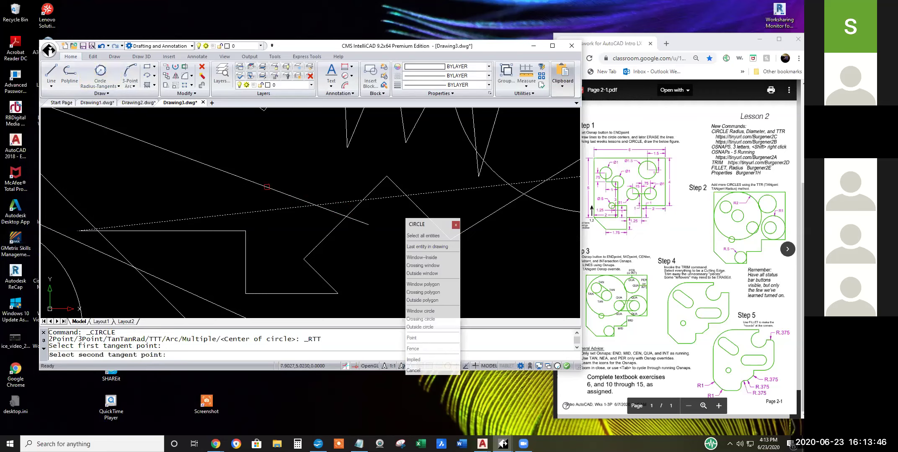
left_click(259, 182)
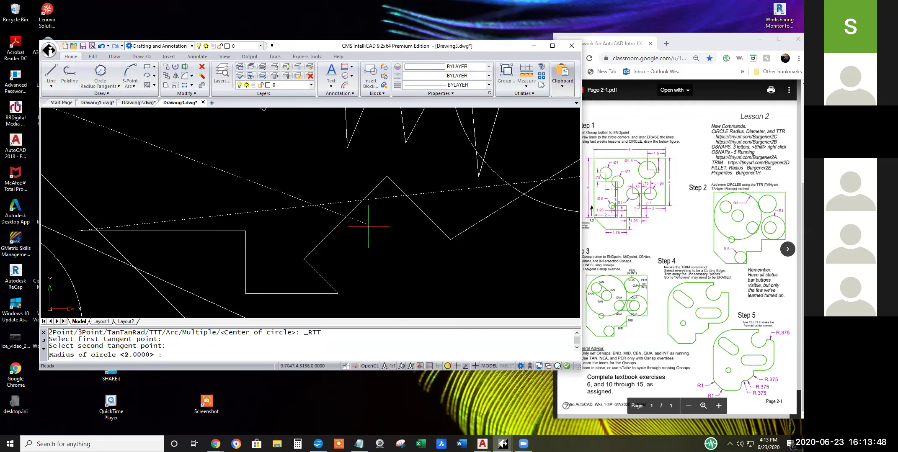
type("2")
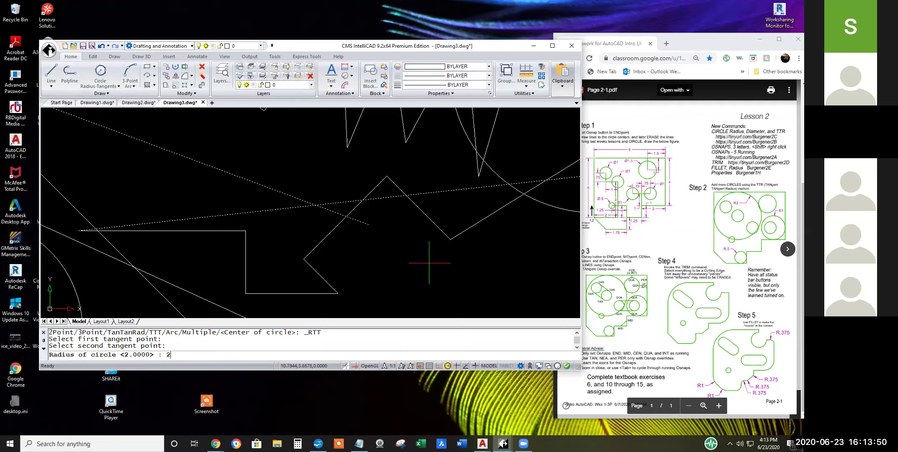
key("Return")
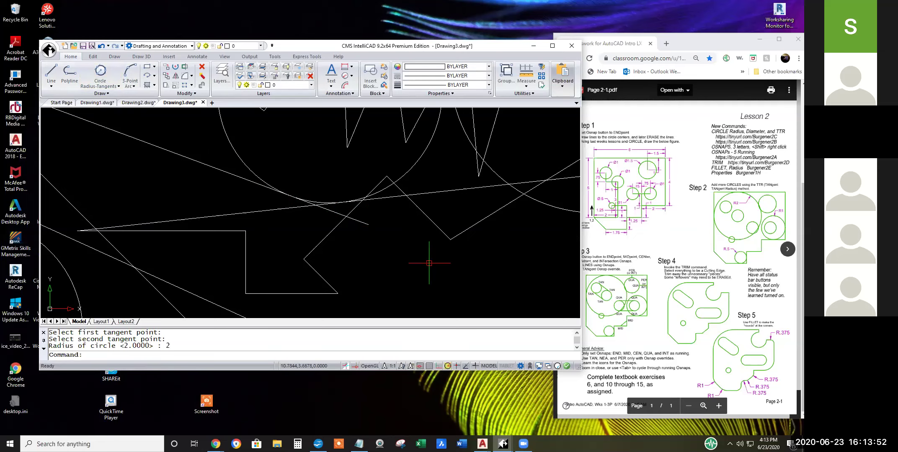
scroll(332, 204, "up", 2)
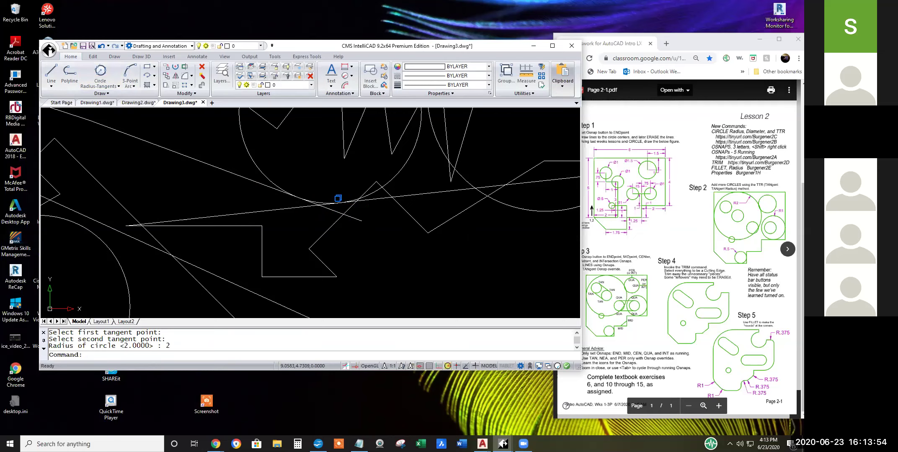
scroll(332, 204, "up", 2)
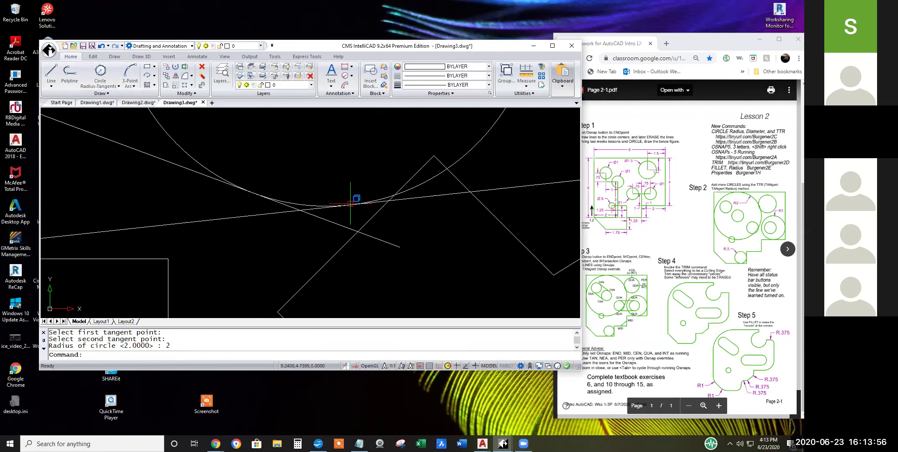
scroll(296, 242, "down", 5)
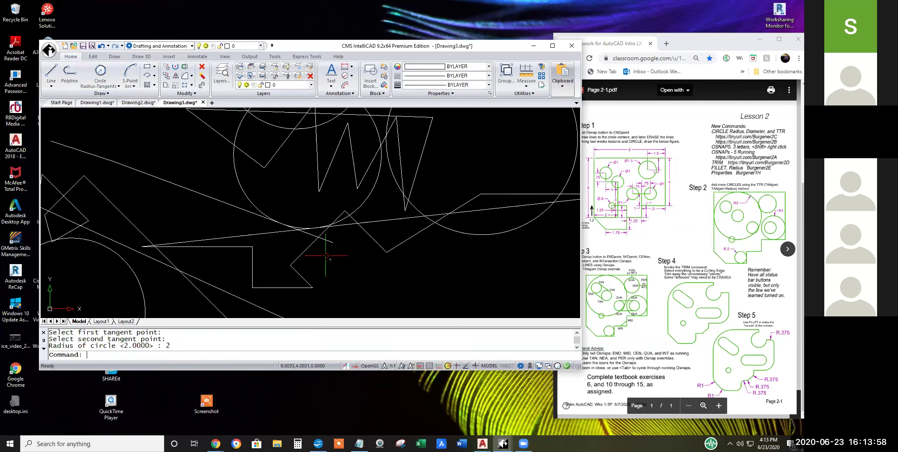
scroll(351, 270, "down", 3)
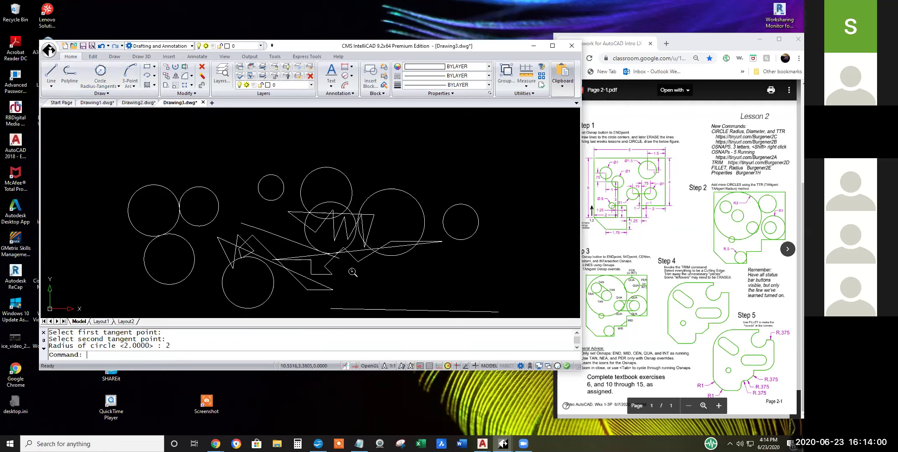
middle_click_drag(384, 282, 408, 244)
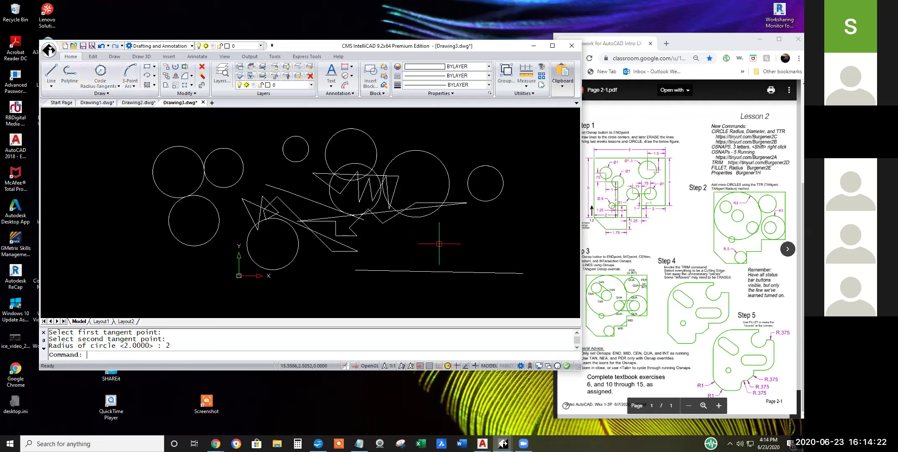
Draw a two-segment line on the right, down to a low point and back up.
left_click(51, 72)
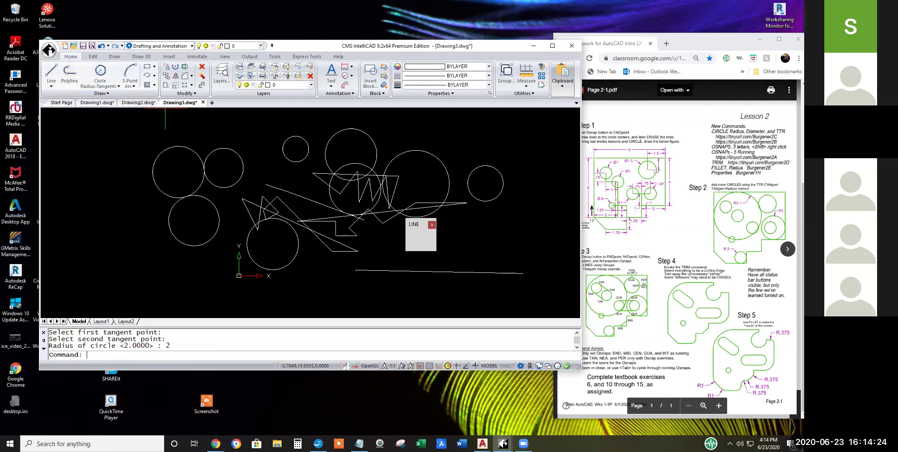
left_click(409, 173)
left_click(459, 242)
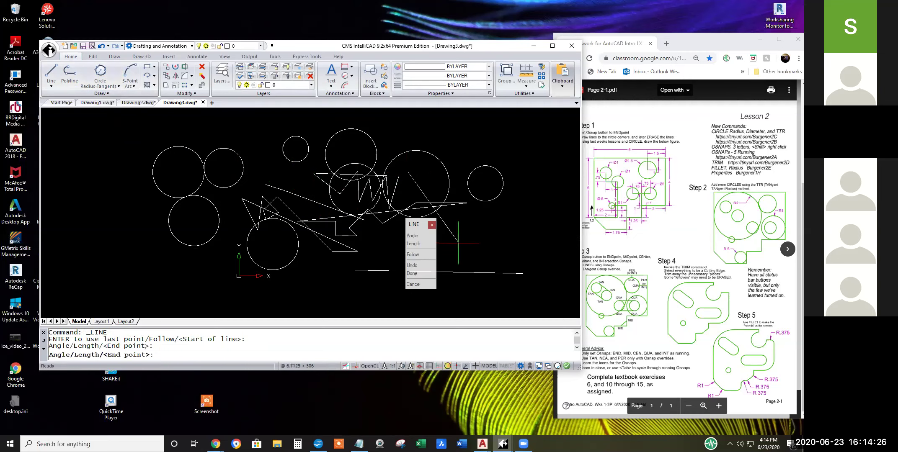
left_click(545, 204)
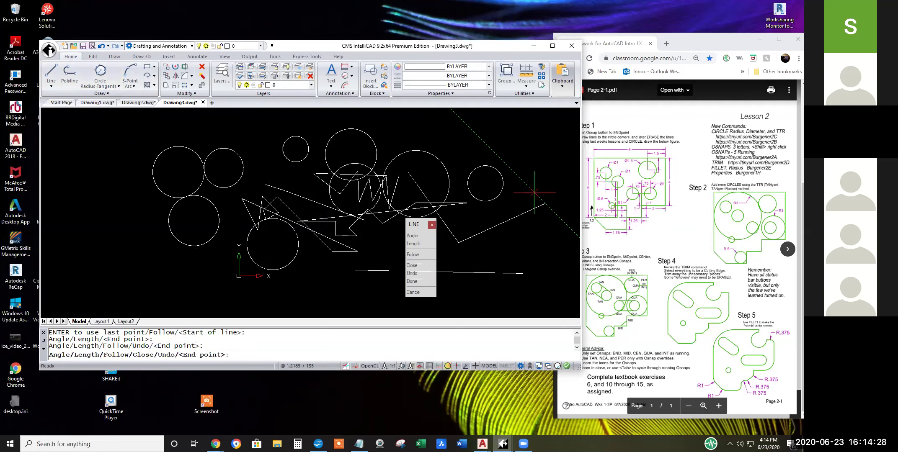
key("Return")
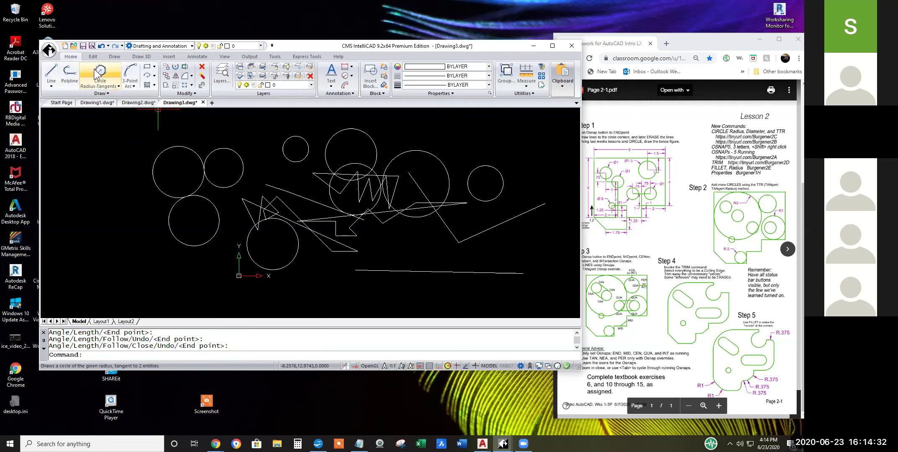
left_click(118, 88)
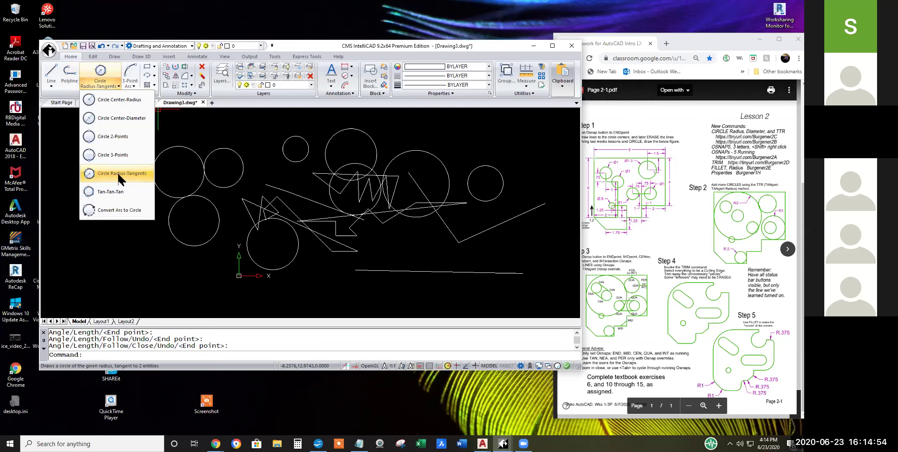
Draw a radius-1.5 circle tangent to both segments of the new right-hand line.
left_click(118, 172)
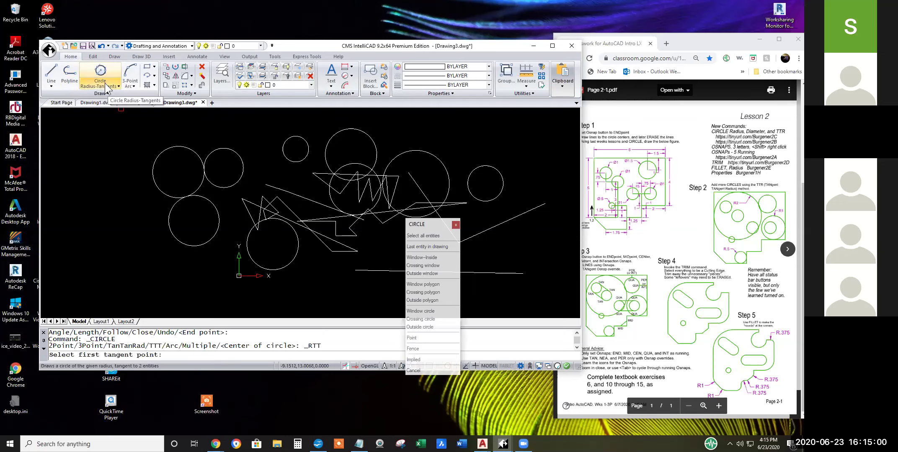
left_click(119, 86)
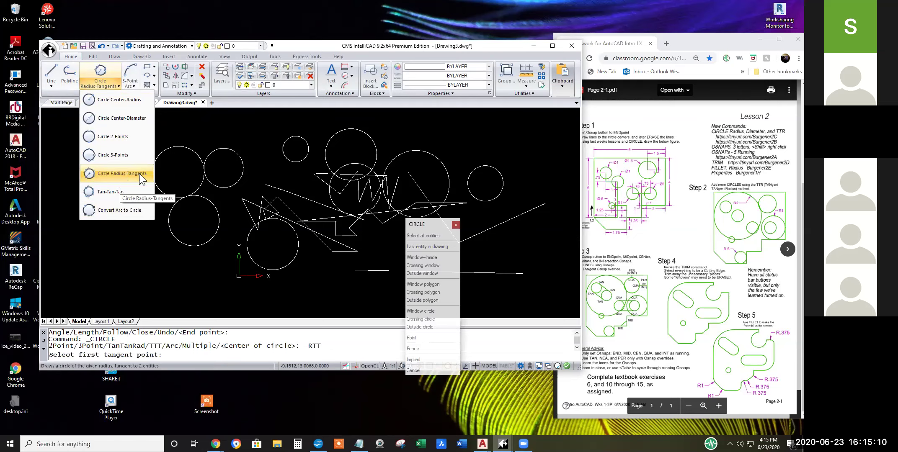
left_click(136, 173)
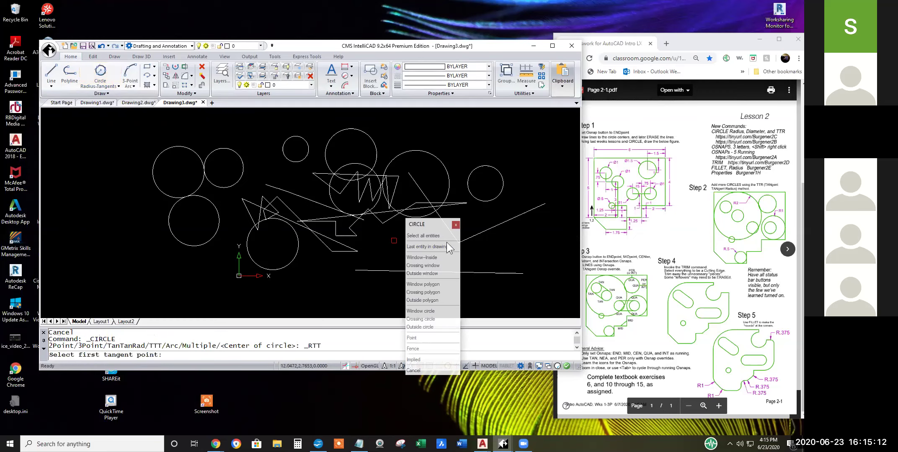
left_click(480, 233)
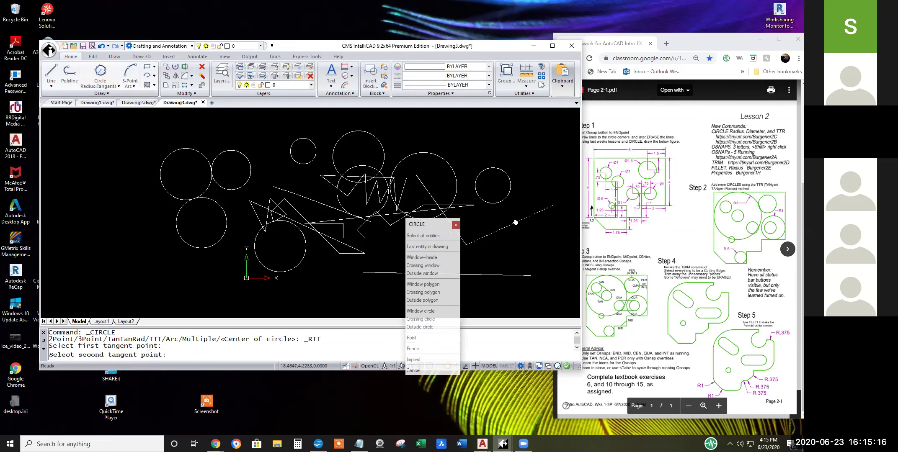
middle_click_drag(515, 223, 529, 203)
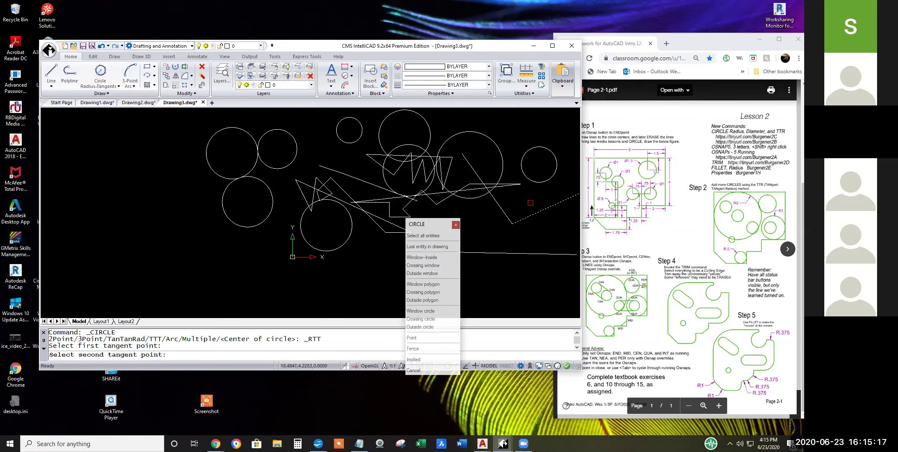
left_click(501, 207)
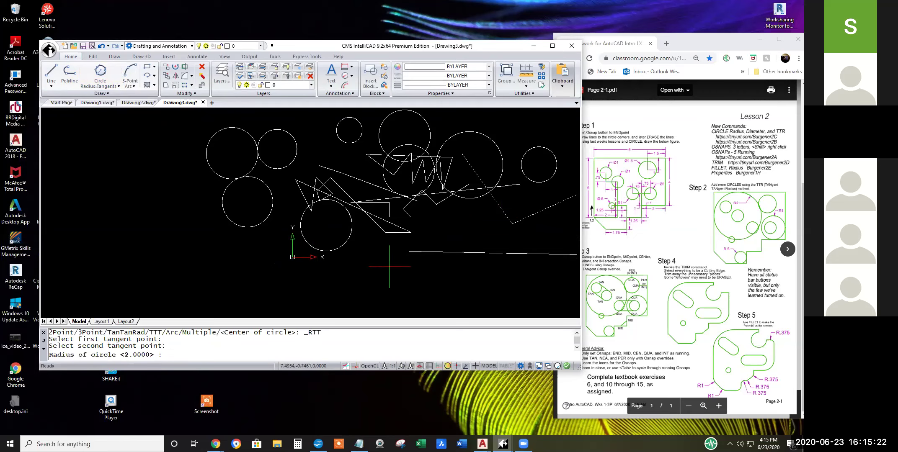
middle_click_drag(393, 266, 270, 270)
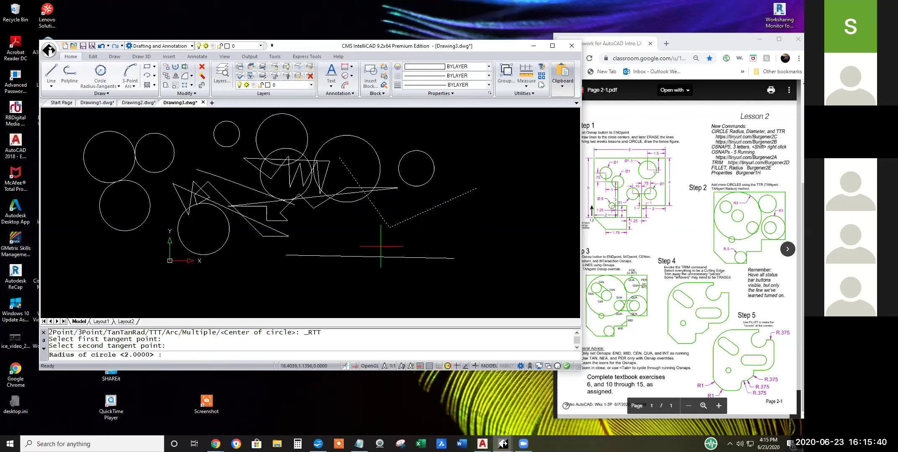
type("1.5")
key("Return")
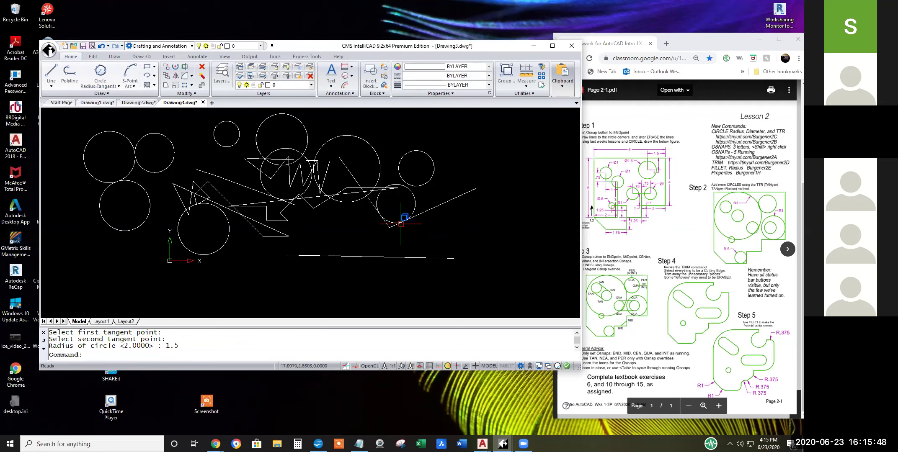
scroll(383, 201, "up", 2)
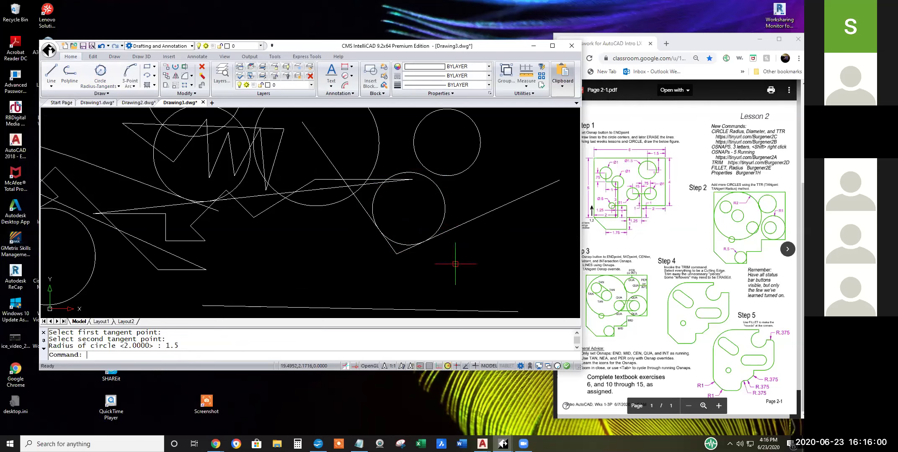
scroll(455, 264, "down", 2)
scroll(456, 264, "down", 1)
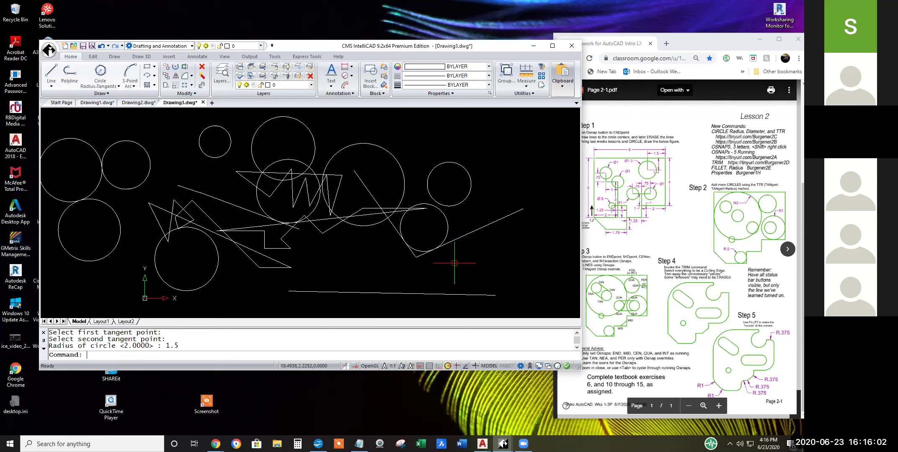
mouse_move(438, 267)
middle_mouse_down()
mouse_move(488, 265)
mouse_move(481, 270)
middle_mouse_up()
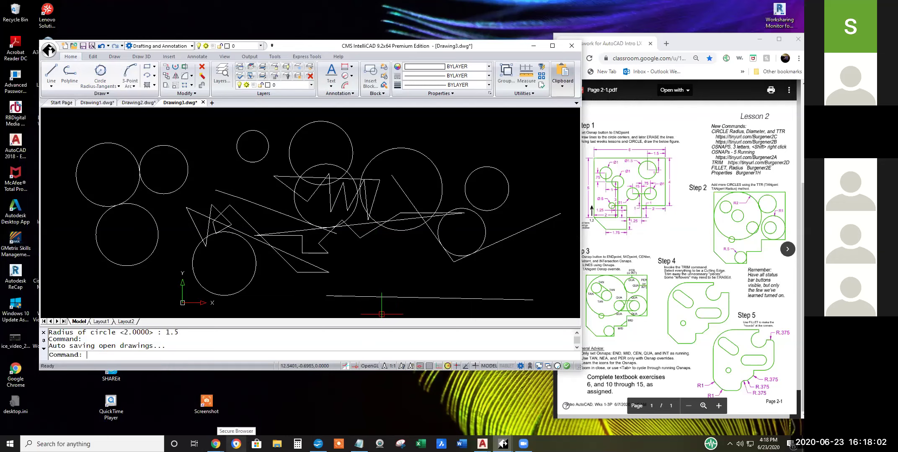
Bring Chrome's Classwork window for the AutoCAD Intro class forward and scroll its topics.
left_click(215, 444)
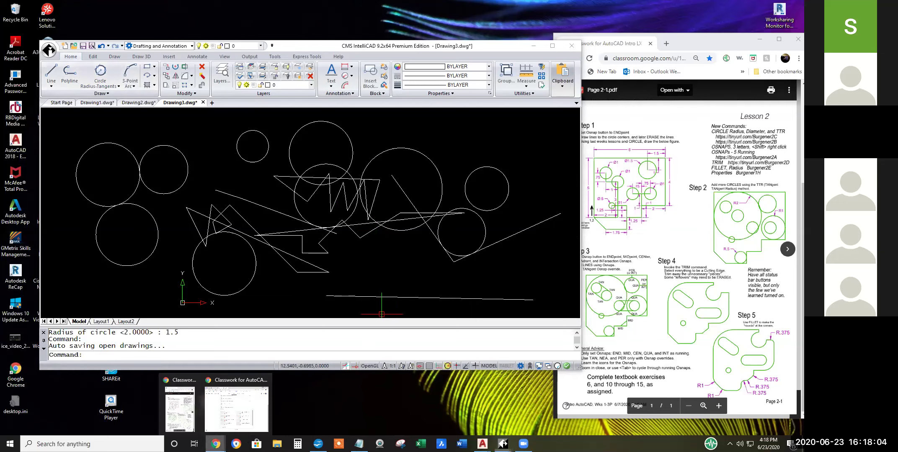
left_click(237, 411)
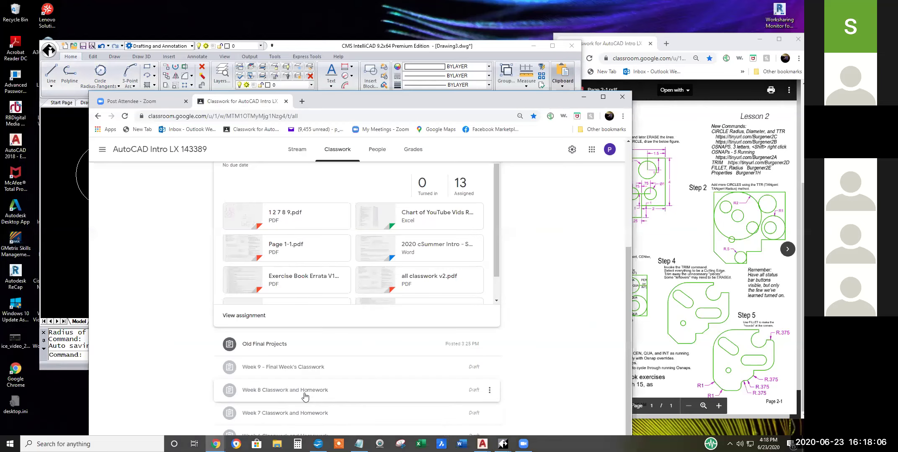
scroll(335, 368, "up", 4)
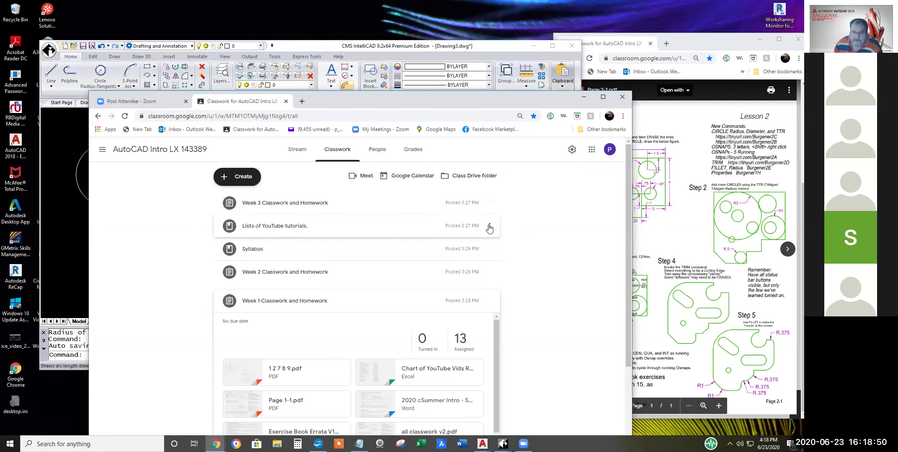
scroll(509, 257, "down", 4)
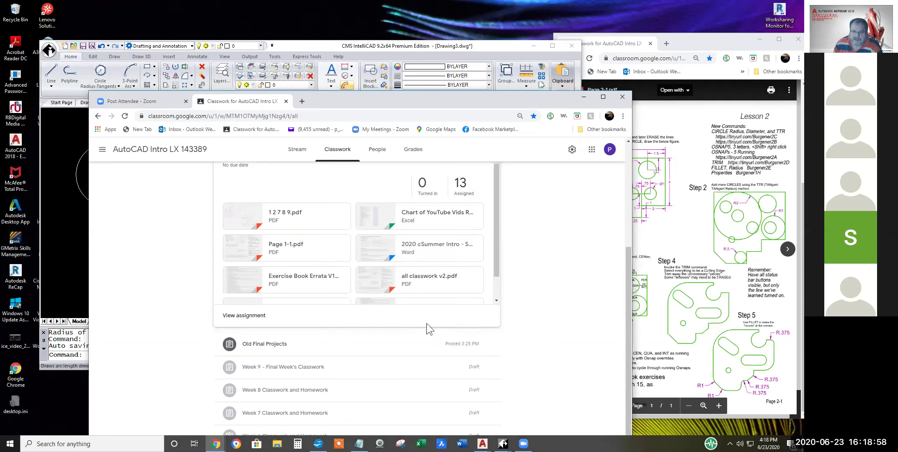
Scroll up the Classwork page toward the Week 2 Classwork and Homework post.
scroll(533, 310, "up", 4)
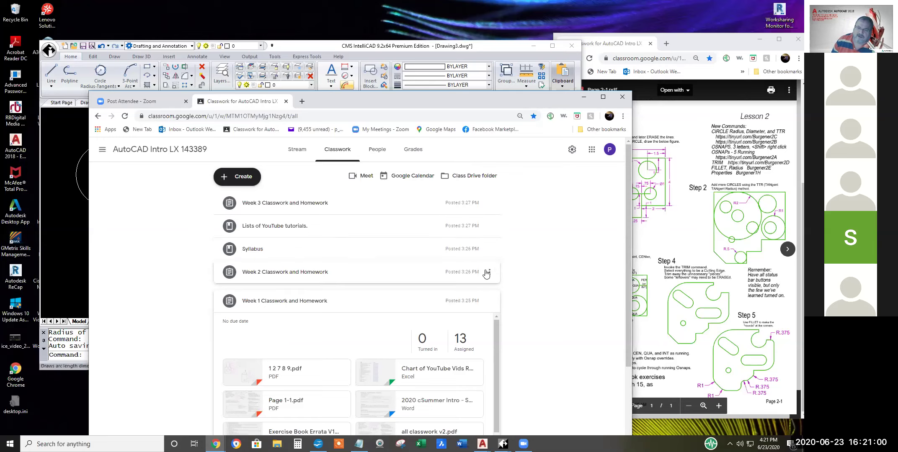
left_click(490, 273)
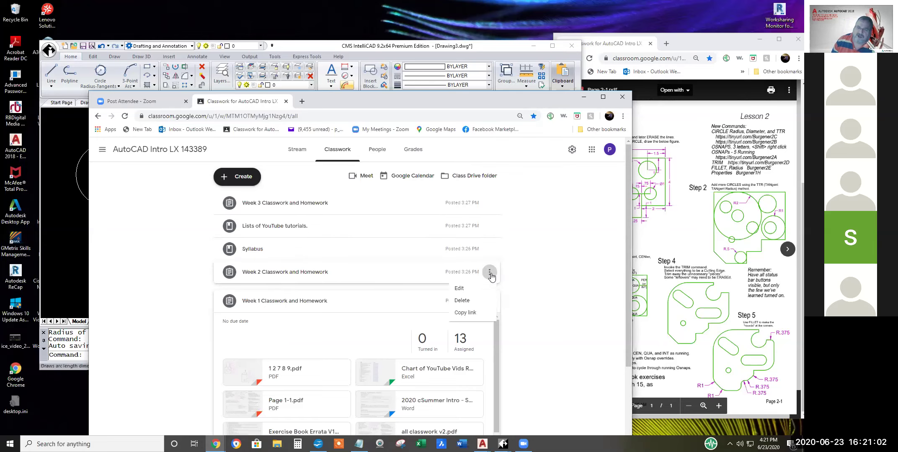
left_click(461, 289)
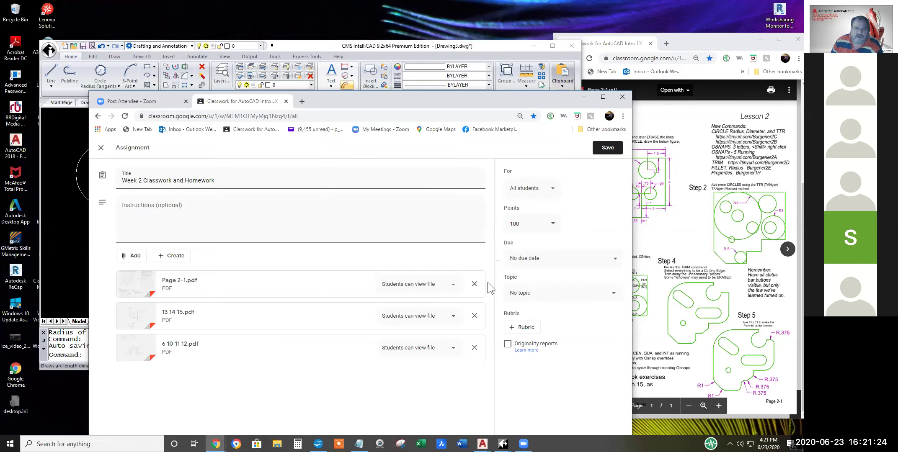
left_click(454, 288)
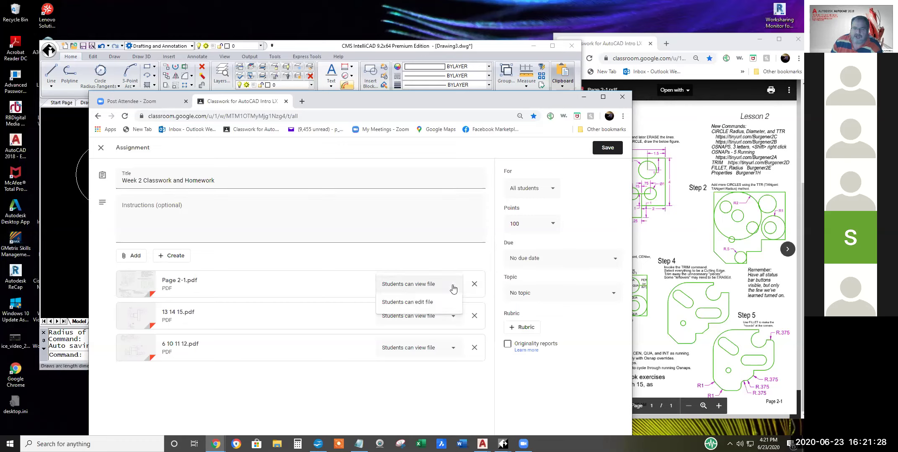
left_click(453, 288)
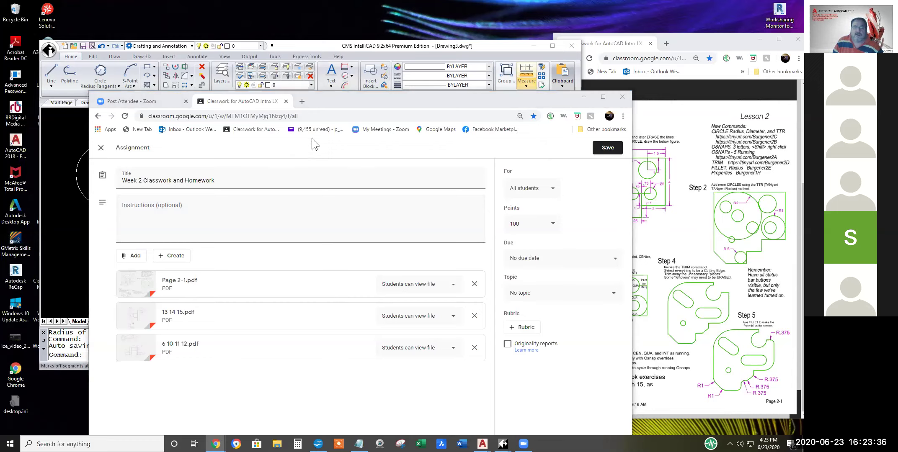
Open 'Re: Missed in AutoCAD Intro Class' in the Outlook inbox and select its meeting-password question.
left_click(193, 130)
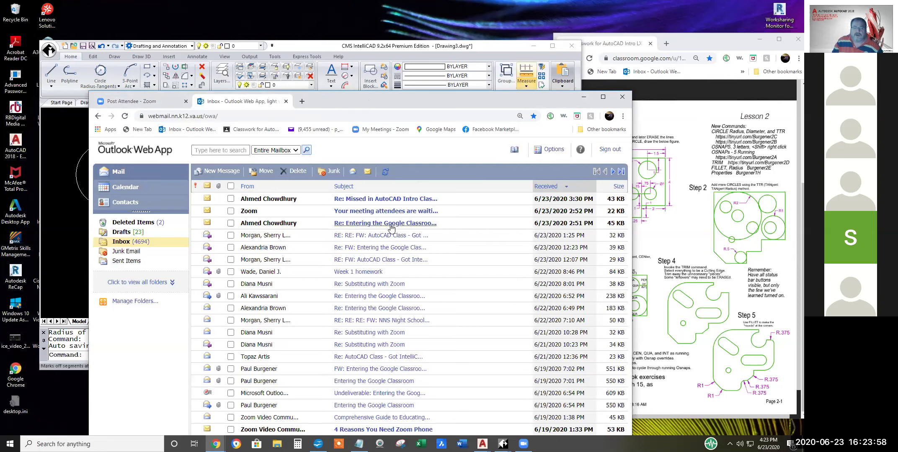
left_click(384, 201)
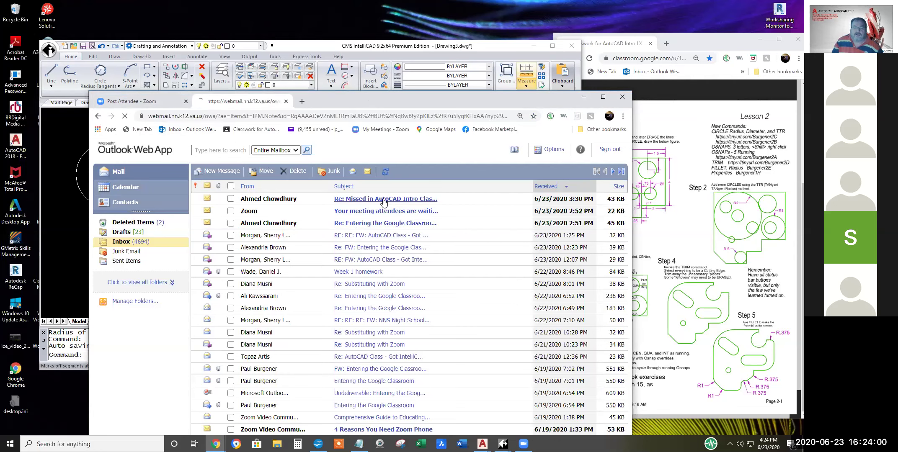
left_click_drag(257, 281, 195, 284)
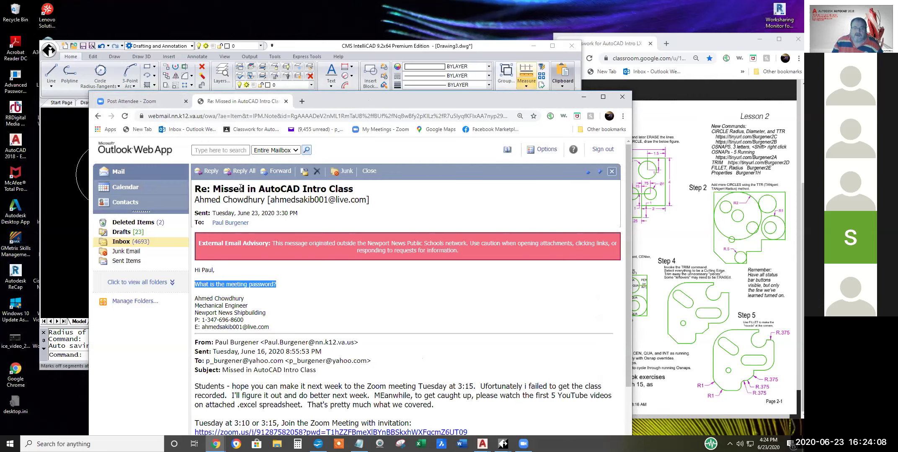
Start a reply to 'Re: Missed in AutoCAD Intro Class' with the original text quoted.
left_click(211, 173)
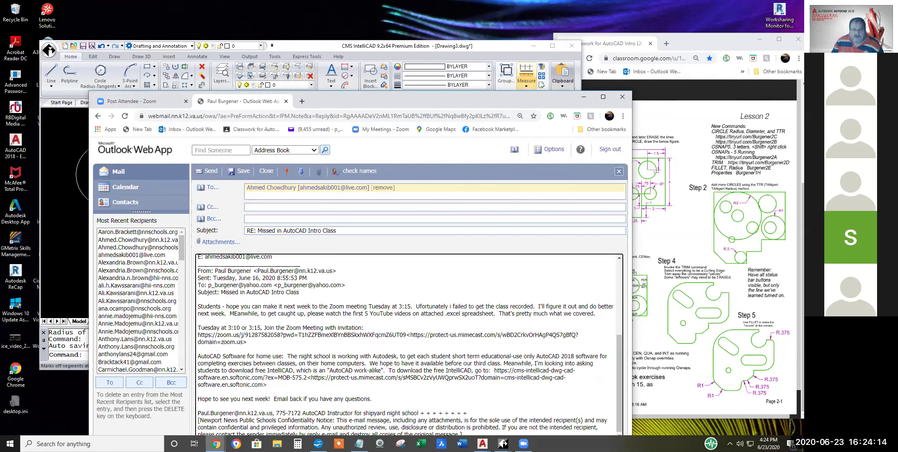
mouse_move(215, 444)
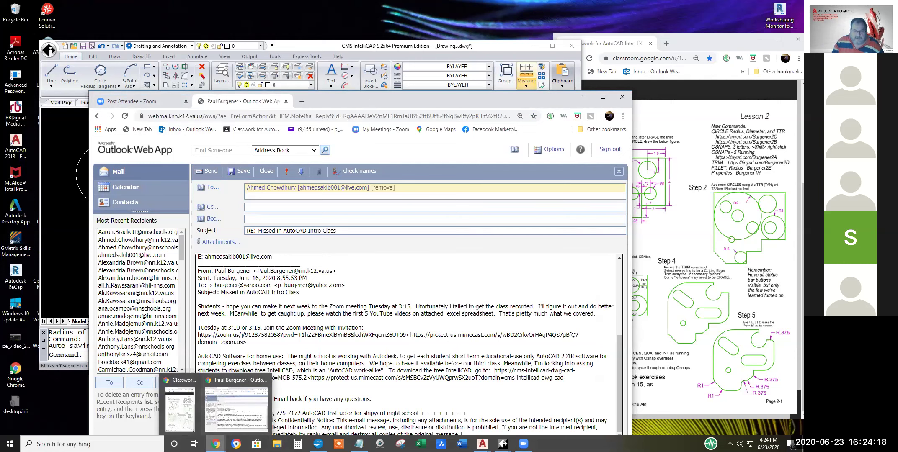
Browse File Explorer to D:\AutoCAD Class\2020 bSpring Intro and sort it newest first by date modified.
mouse_move(318, 444)
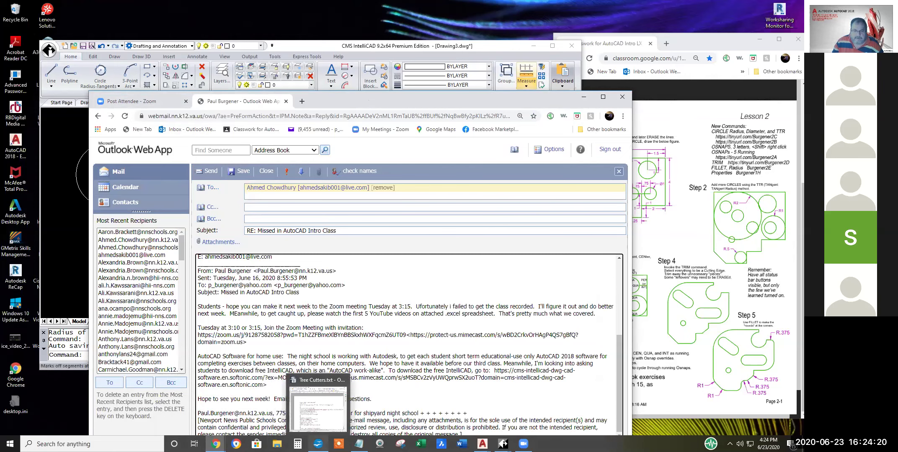
left_click(277, 444)
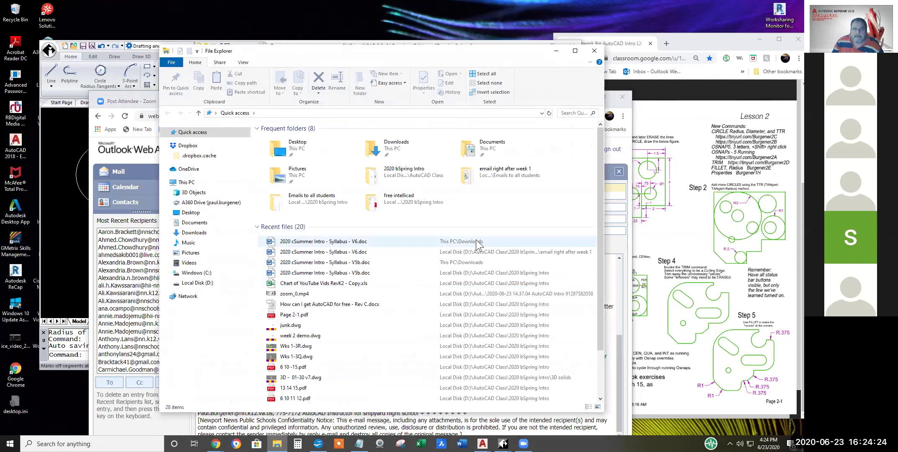
scroll(389, 319, "down", 1)
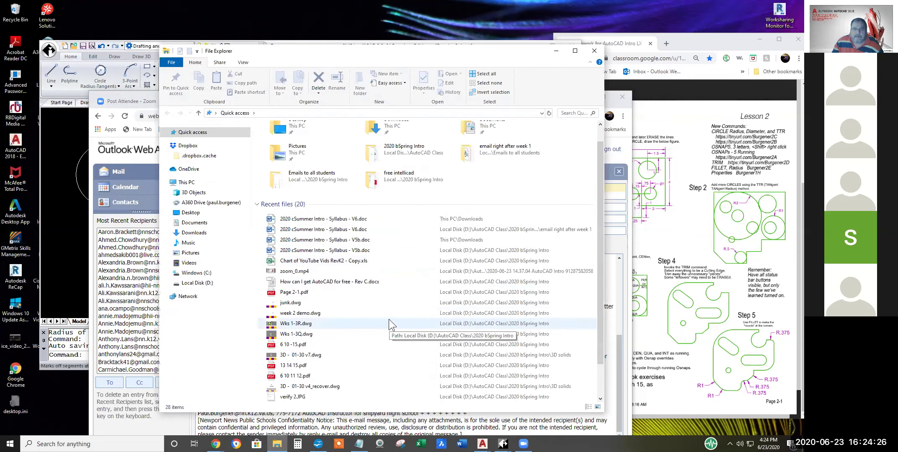
scroll(388, 320, "down", 1)
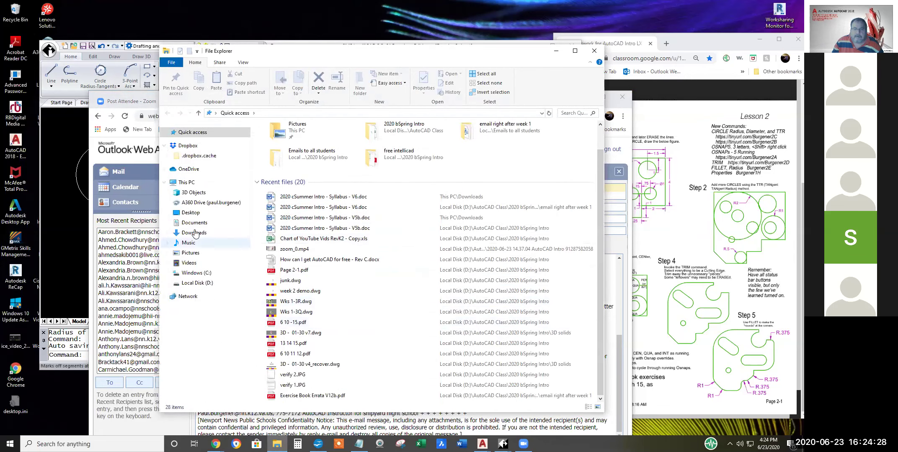
left_click(202, 283)
double_click(289, 183)
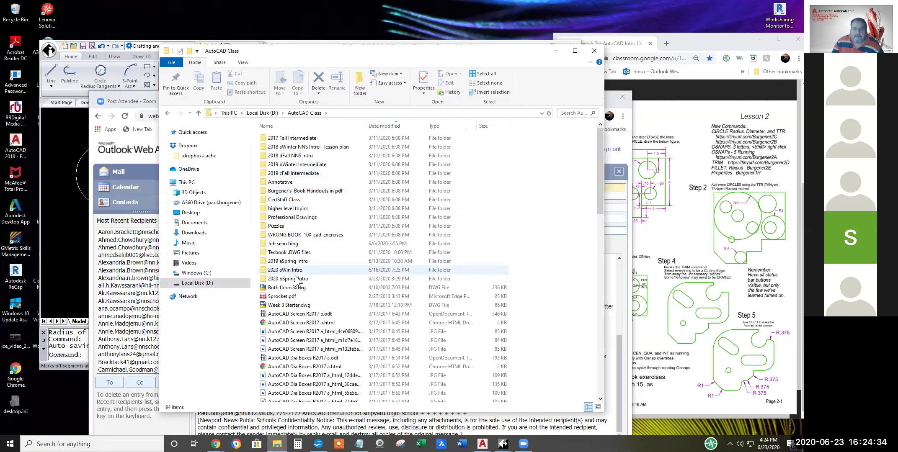
double_click(293, 279)
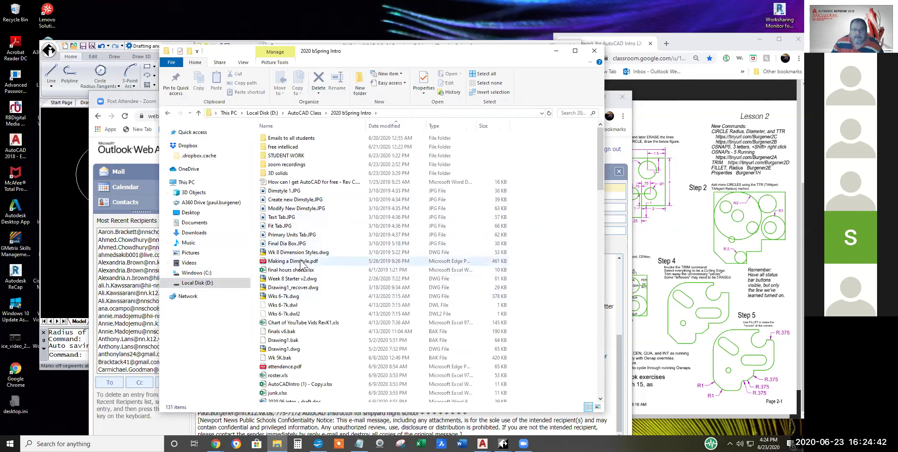
left_click(389, 125)
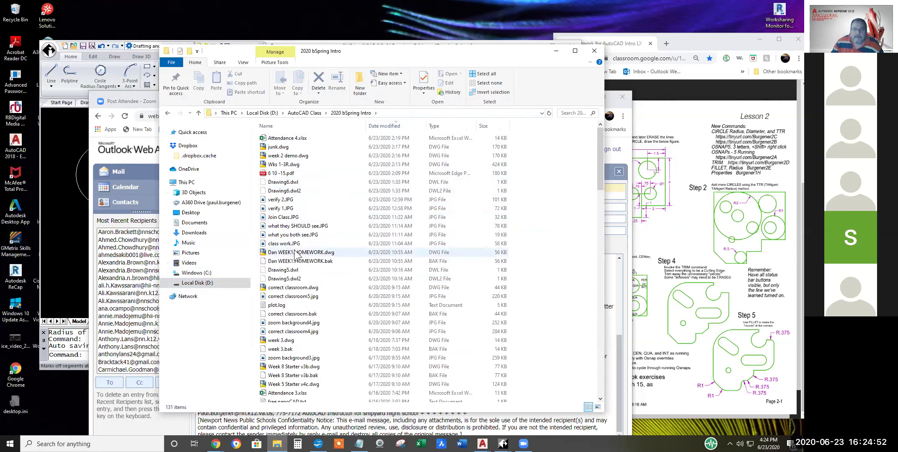
Preview classroom5.jpg and zoom background4.jpg in Photos, closing each afterward.
double_click(294, 298)
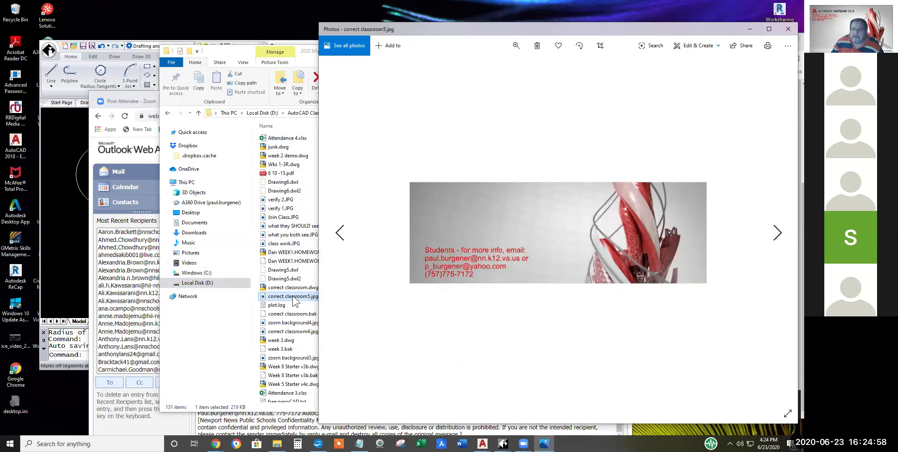
left_click(787, 29)
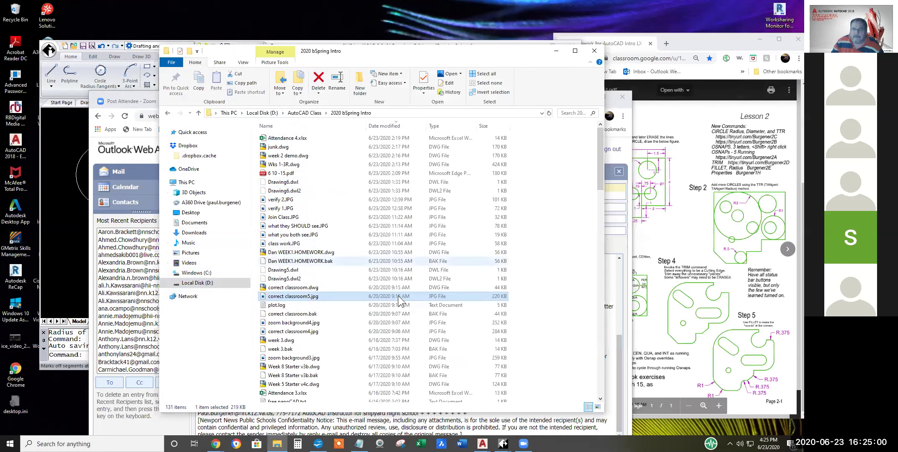
double_click(293, 323)
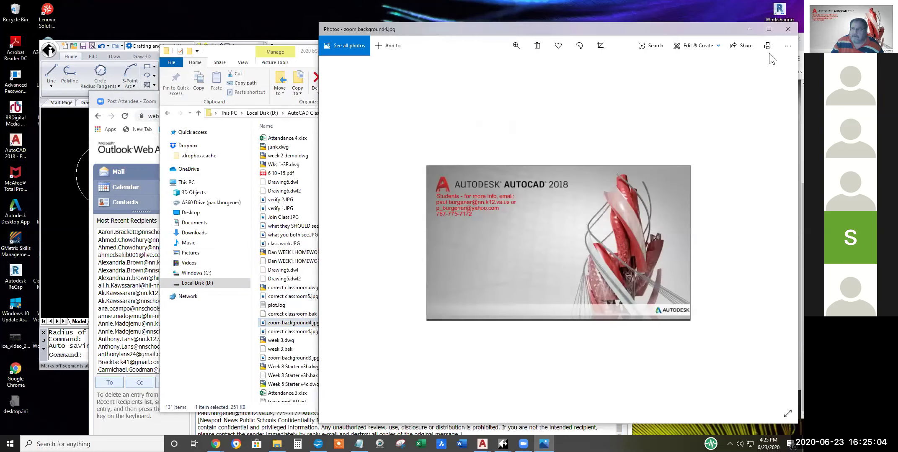
left_click(788, 29)
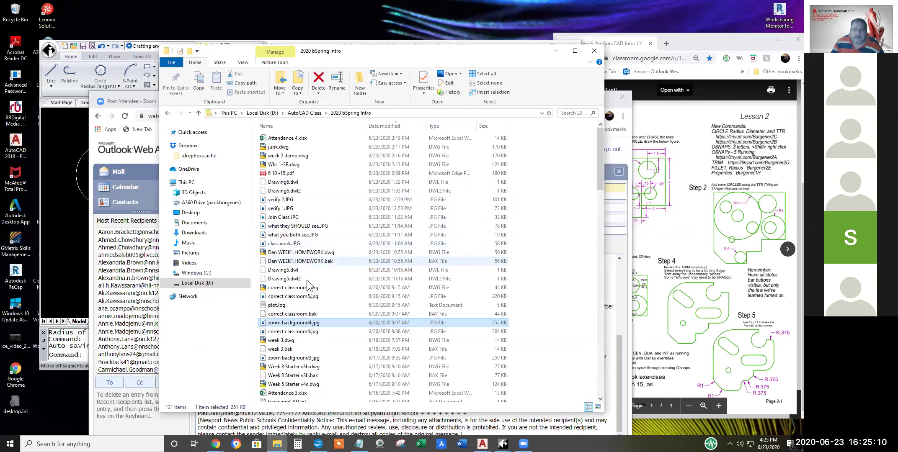
Scroll the class folder list, then bring the Outlook reply draft back to front.
scroll(315, 319, "down", 2)
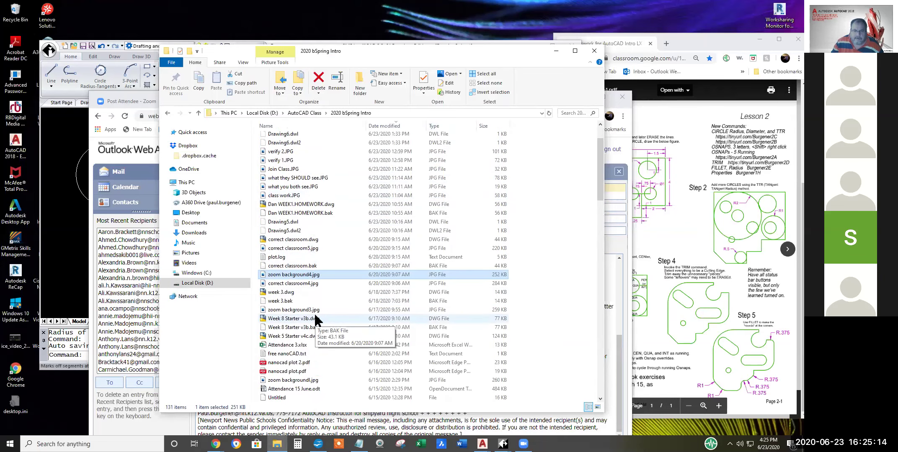
scroll(315, 319, "up", 1)
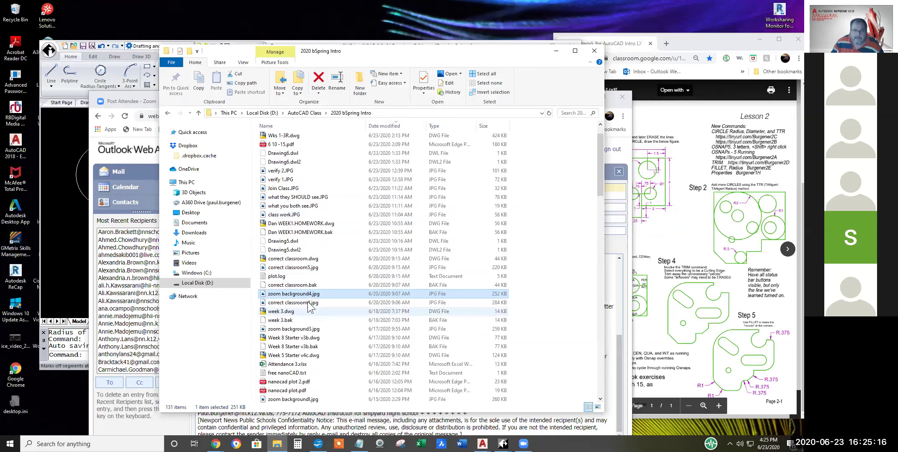
left_click(121, 96)
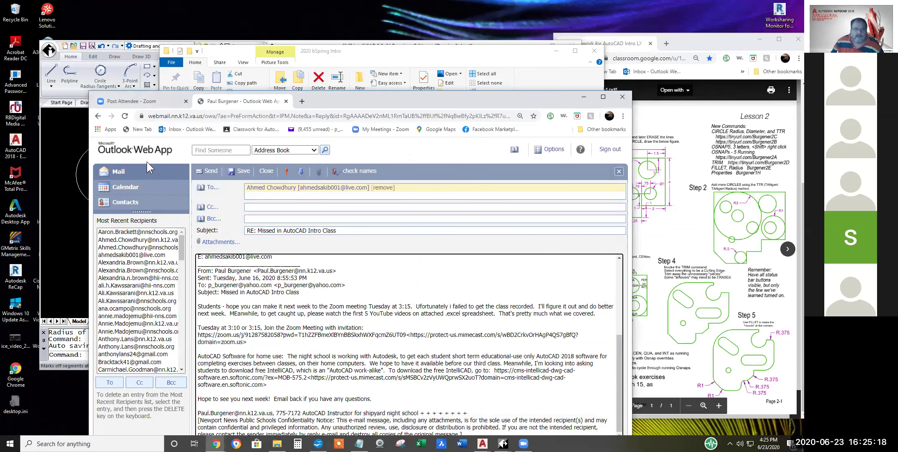
Leave the reply and browse Sent Items, briefly checking the 'Got IntelliCAD Yet' forward.
left_click(119, 174)
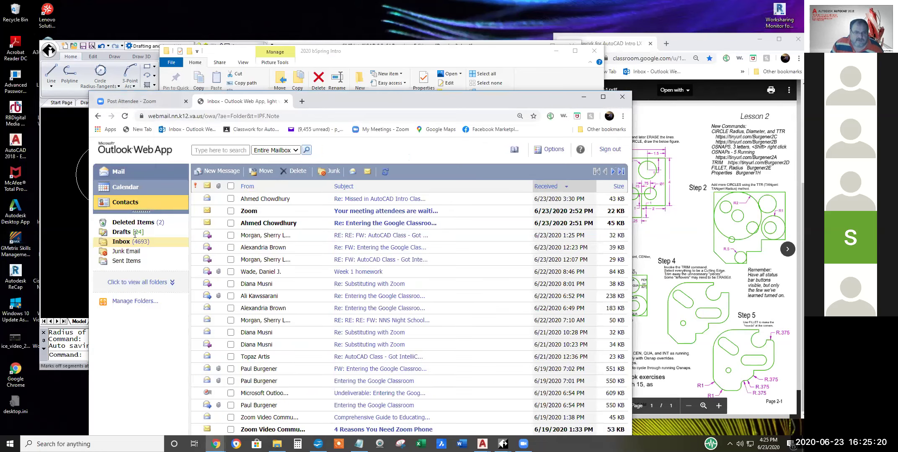
left_click(125, 262)
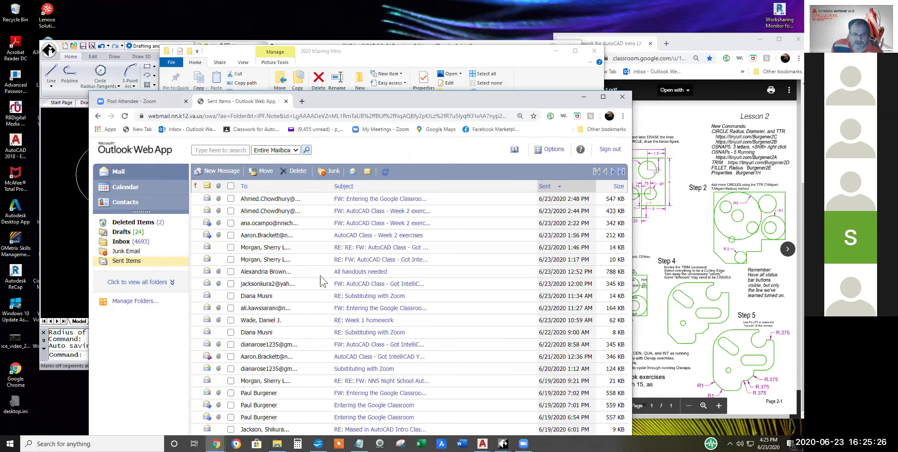
left_click(362, 348)
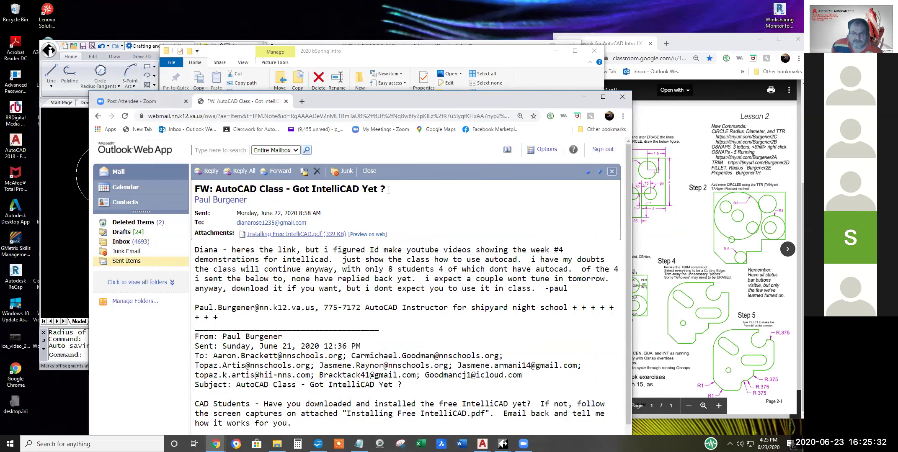
left_click(124, 262)
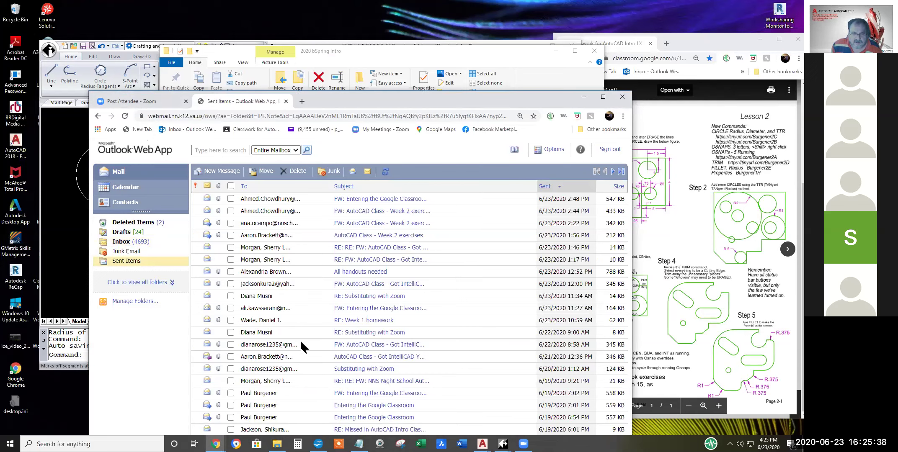
Open the sent 'Substituting with Zoom' message and its first screenshot attachment in a new tab.
left_click(355, 370)
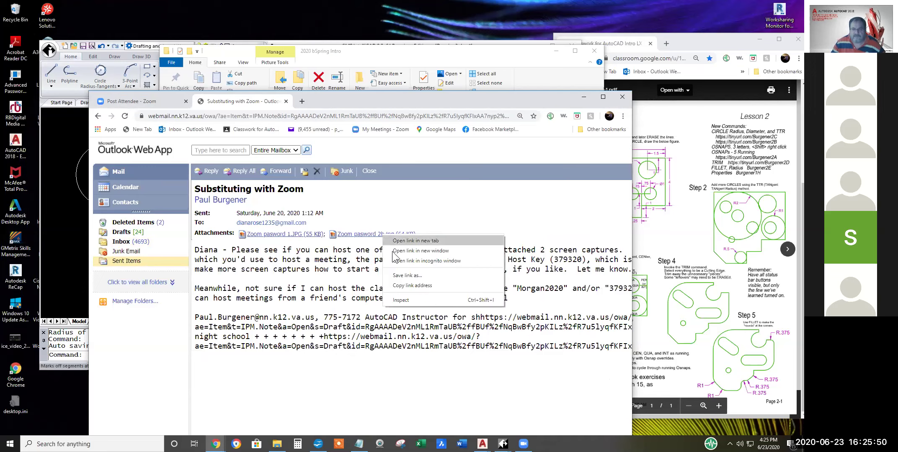
left_click(357, 237)
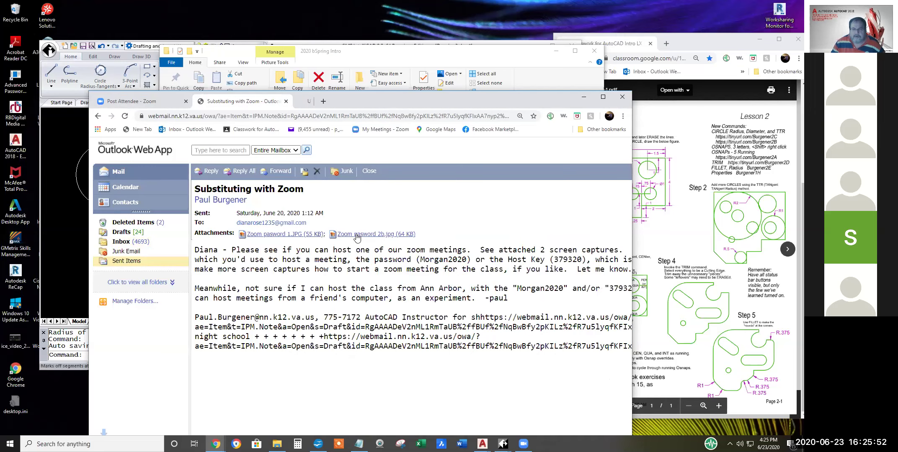
right_click(363, 234)
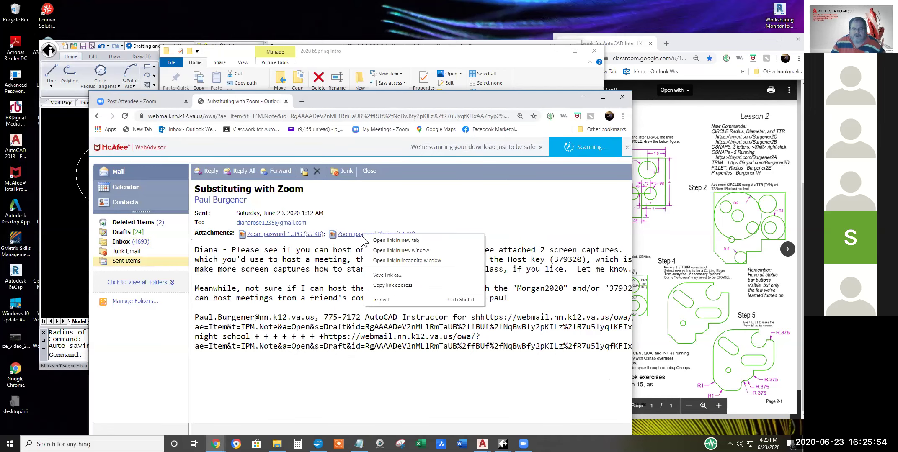
left_click(350, 246)
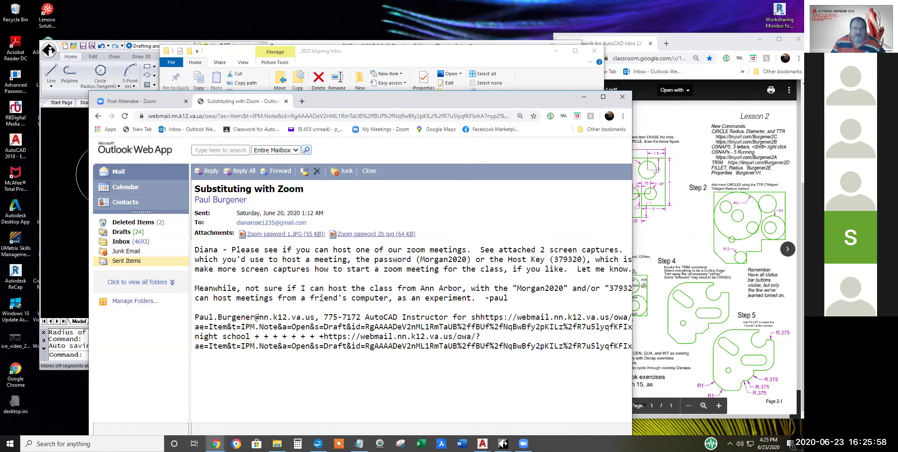
left_click(300, 235)
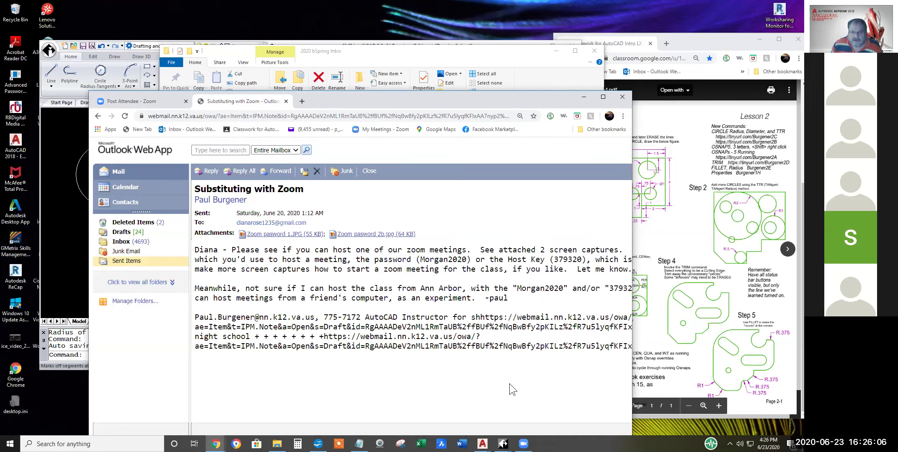
left_click(277, 444)
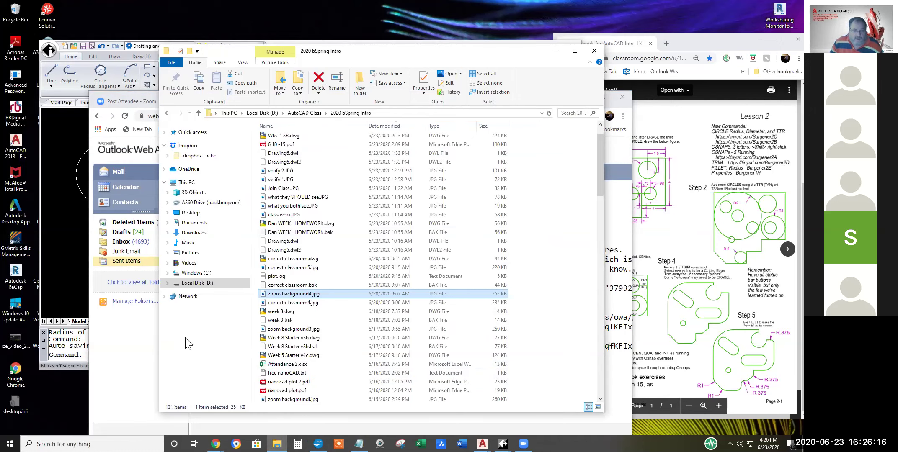
Sort the 2020 bSpring Intro folder by name, browse to D: Documents, then return to the email.
left_click(139, 346)
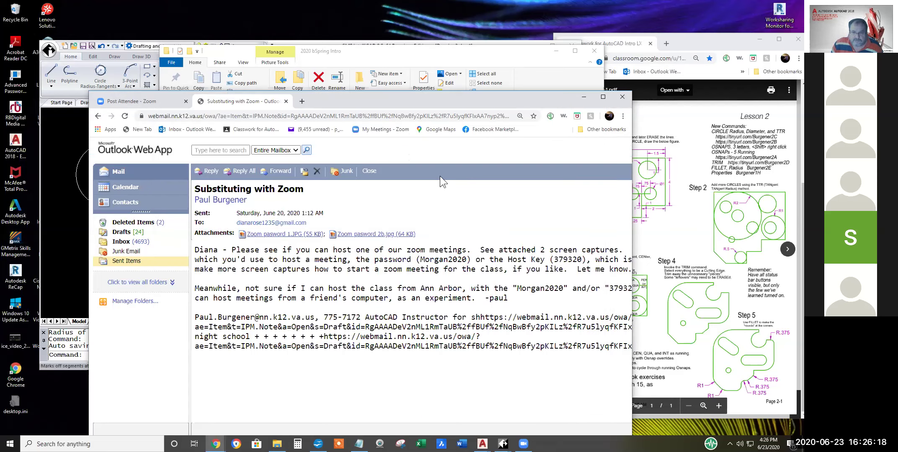
left_click(277, 443)
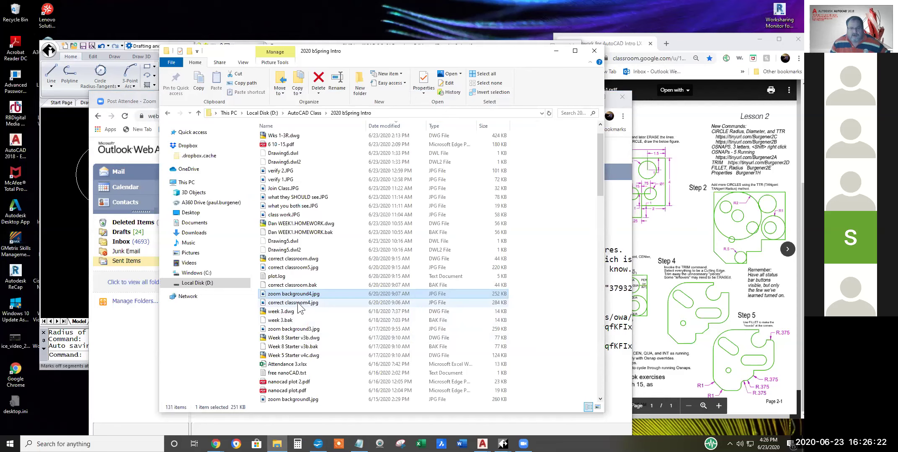
left_click(289, 295)
left_click(285, 126)
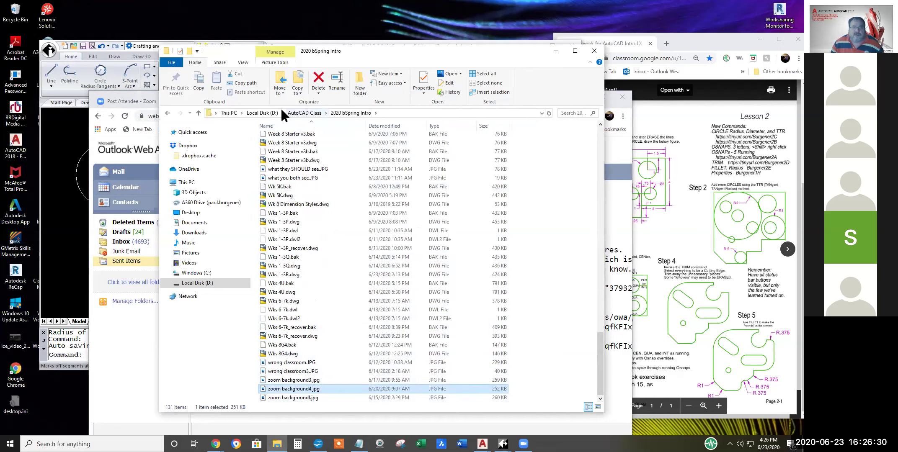
left_click(268, 114)
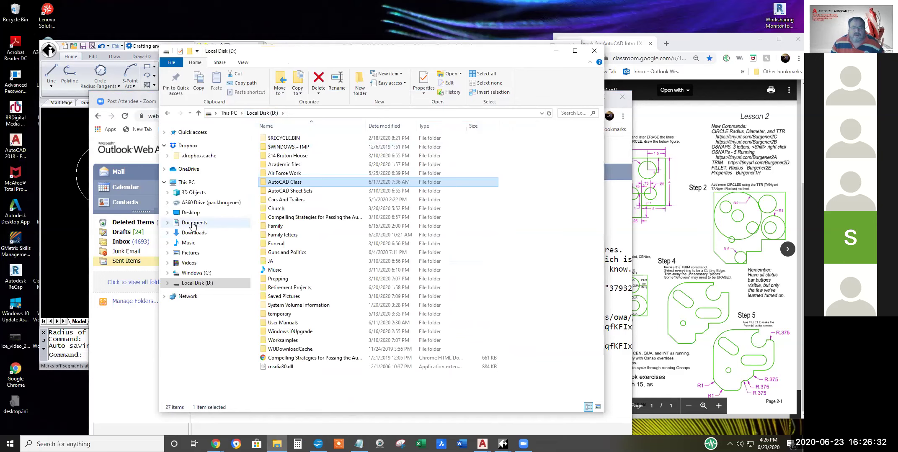
left_click(194, 223)
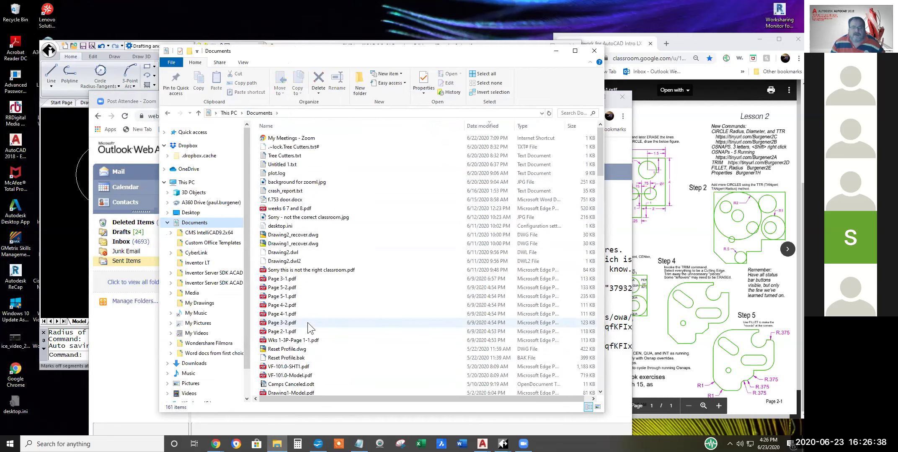
left_click(113, 362)
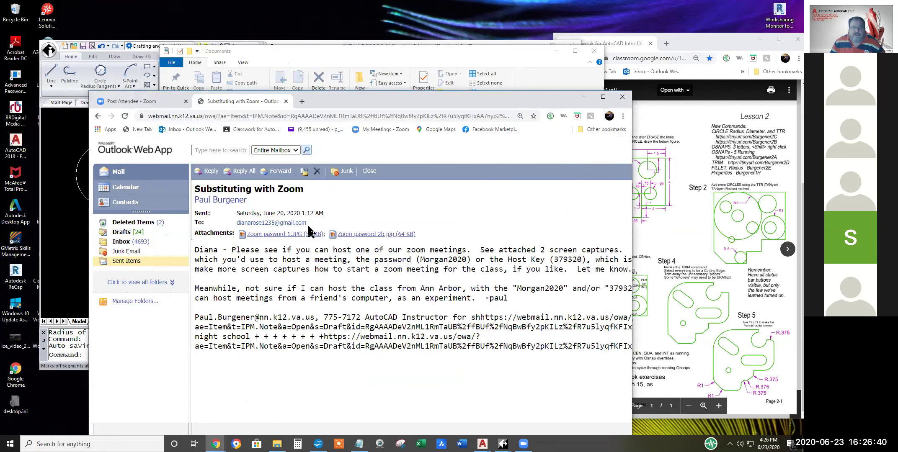
Save a forward of 'Substituting with Zoom' as a draft, reopen it from Drafts, and start the To field.
left_click(280, 171)
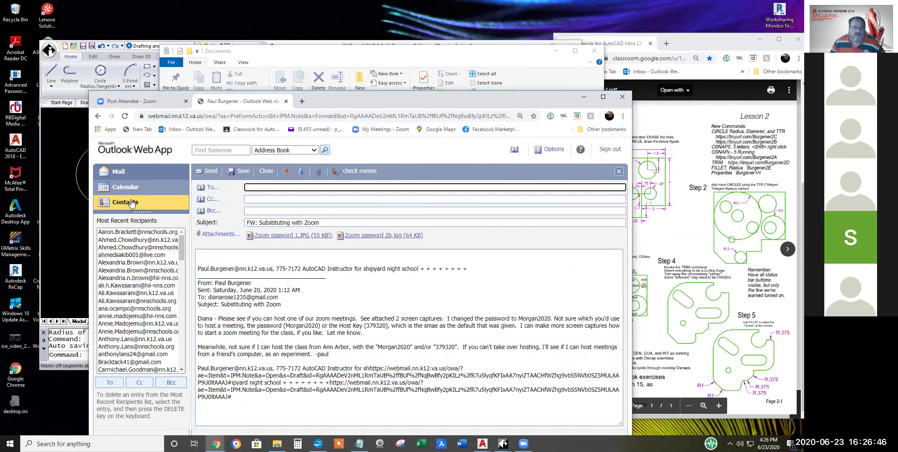
left_click(242, 173)
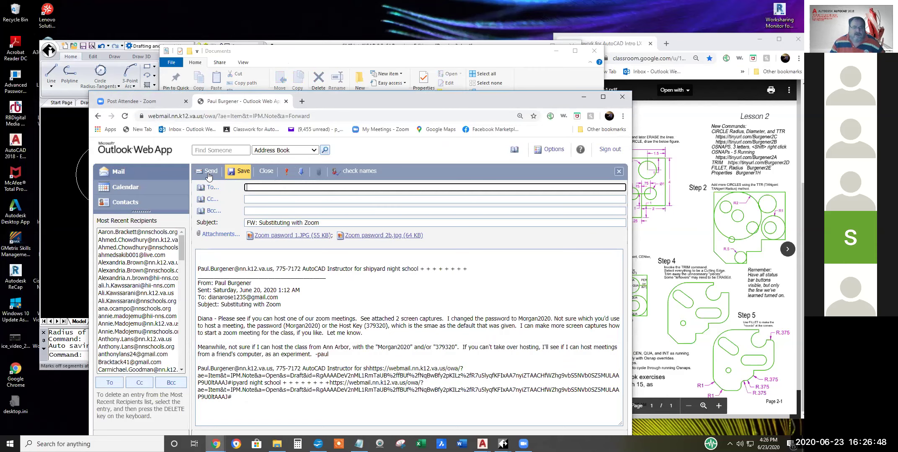
left_click(126, 177)
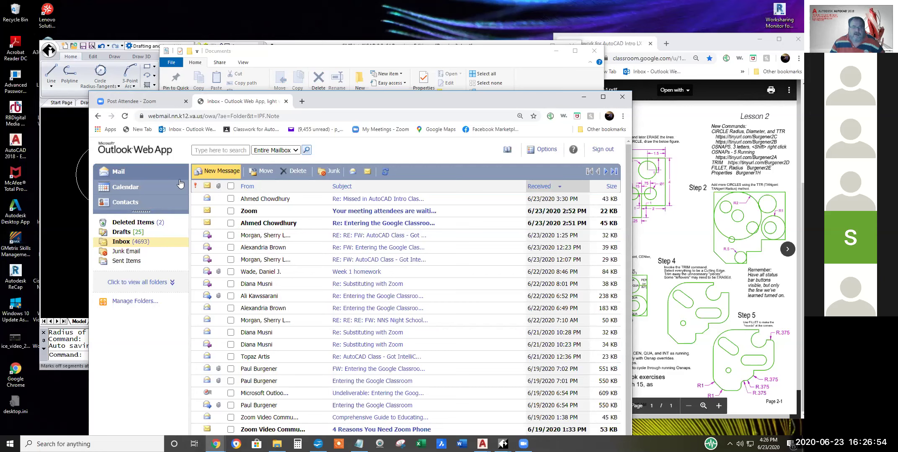
left_click(122, 233)
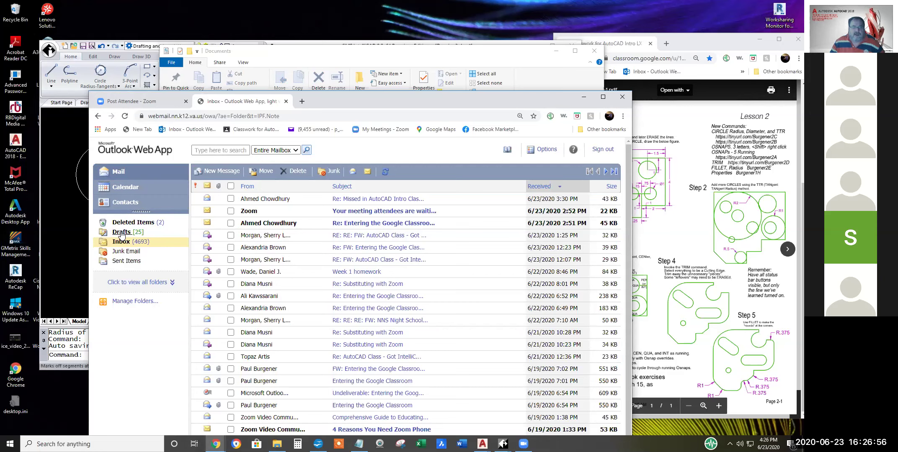
left_click(348, 199)
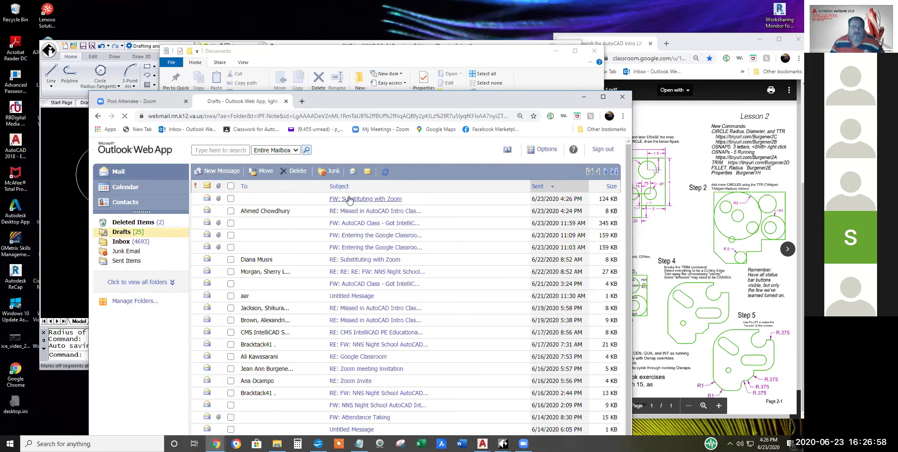
left_click(269, 187)
type("a")
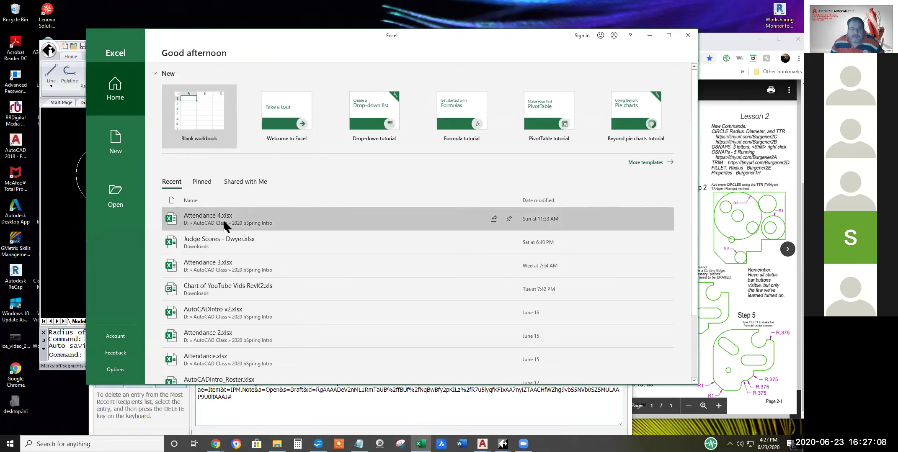
Open Attendance 4.xlsx, copy the student's row 4 e-mail addresses, and switch back to the draft.
left_click(223, 220)
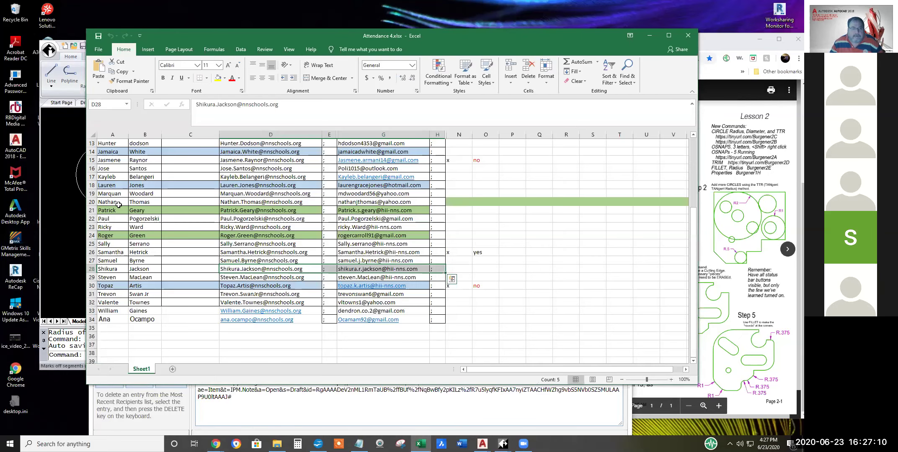
scroll(128, 185, "up", 4)
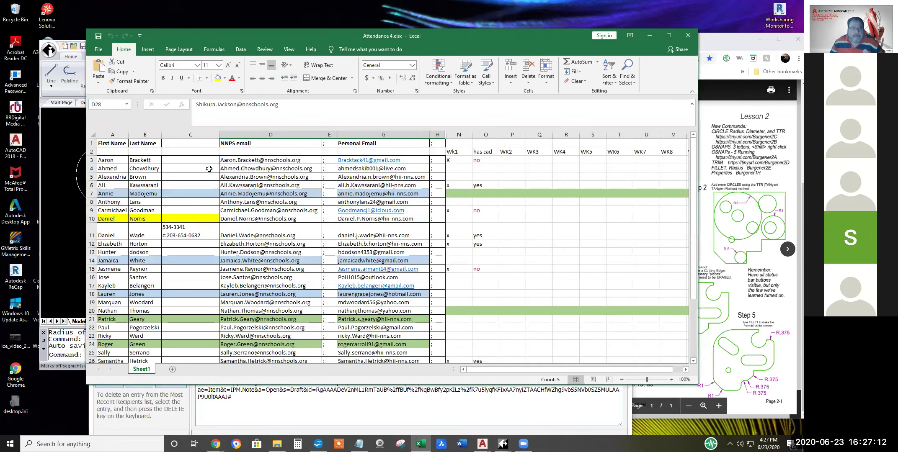
left_click_drag(226, 169, 439, 169)
key("ctrl+c")
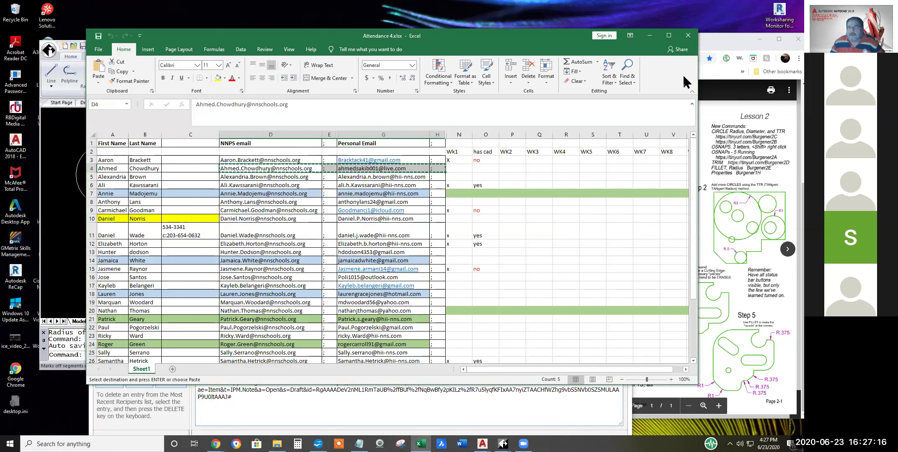
left_click_drag(658, 49, 660, 106)
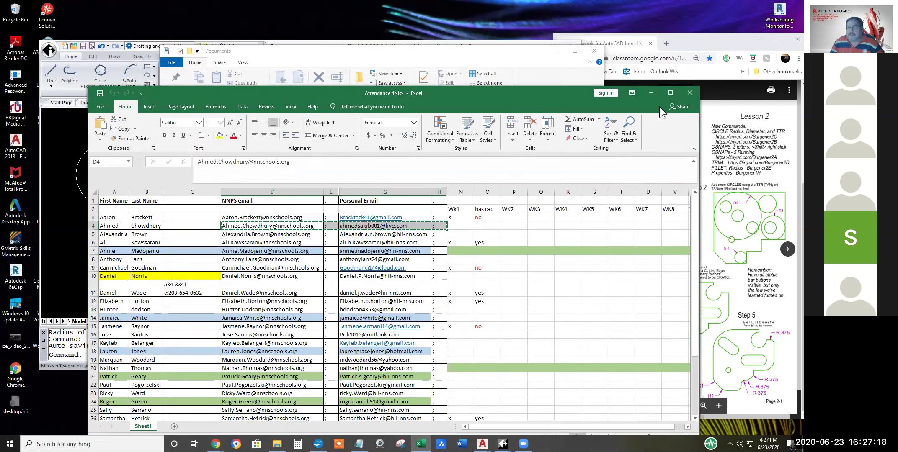
key("alt+Tab")
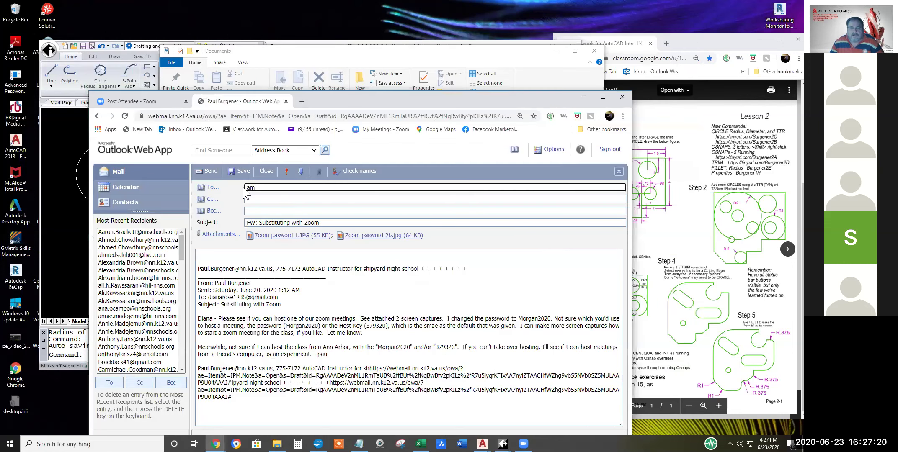
Paste the student's addresses, write a note asking if this answers the password question, and download Zoom pasword 1.JPG.
key("ctrl+v")
left_click(235, 258)
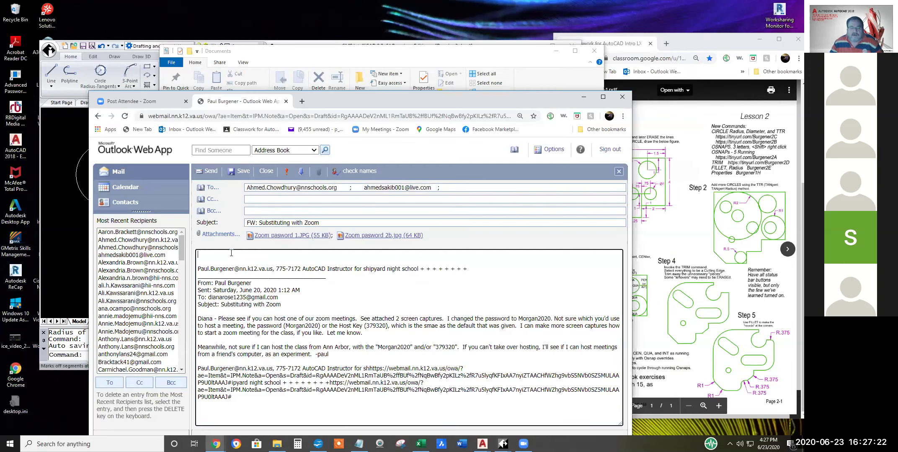
type("Hme")
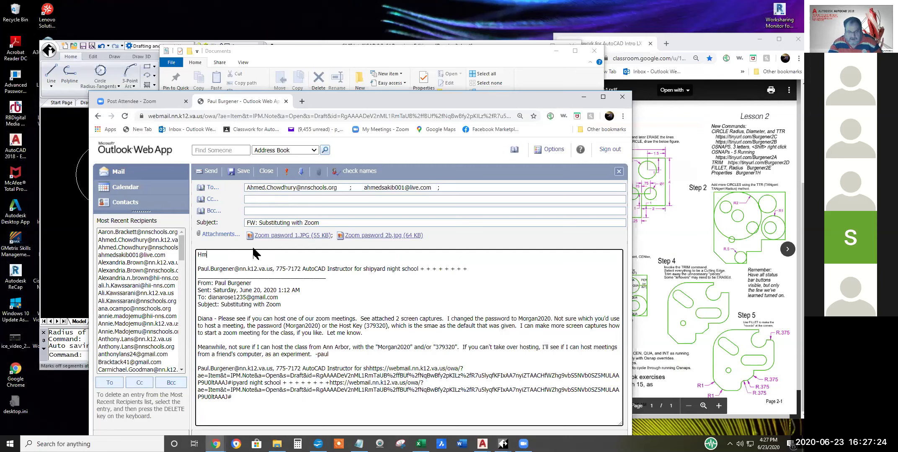
key("BackSpace")
key("BackSpace")
key("BackSpace")
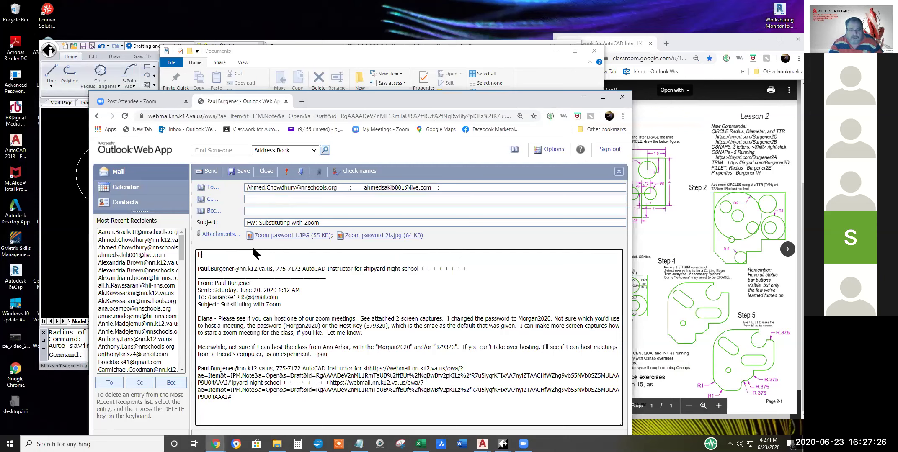
type("A")
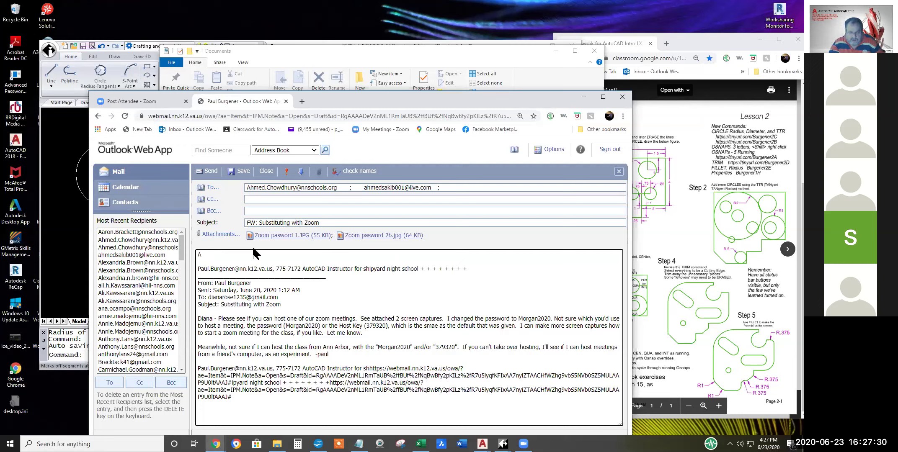
type("hmed - ")
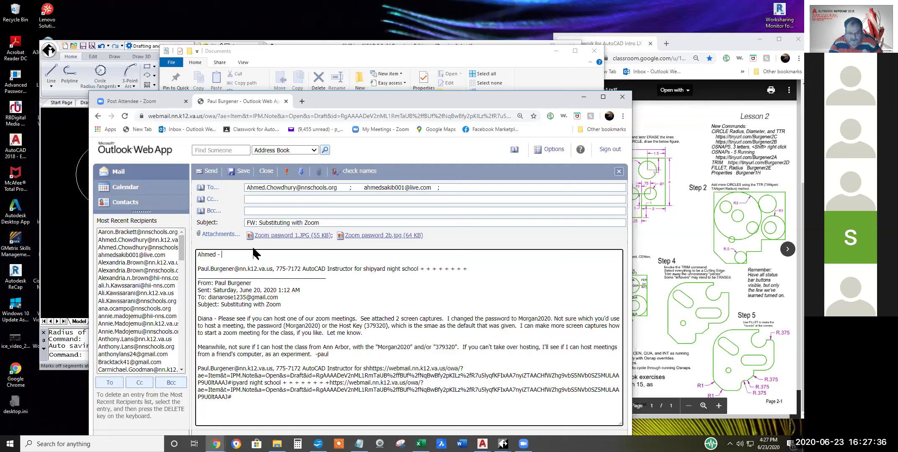
type("does this answer your ques")
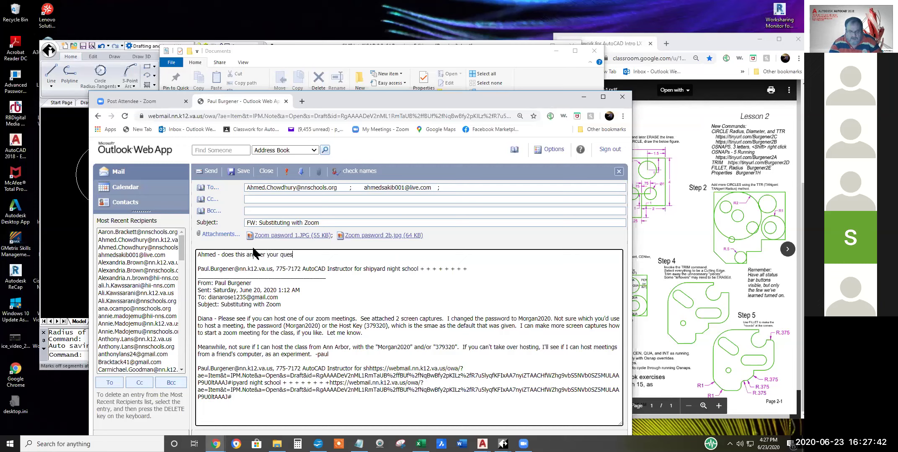
type("tion what the password")
key("BackSpace")
type("s?")
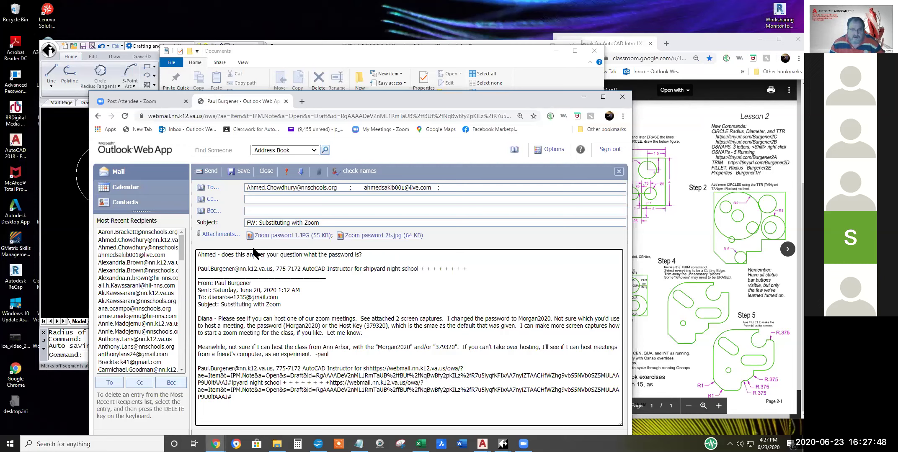
left_click(319, 237)
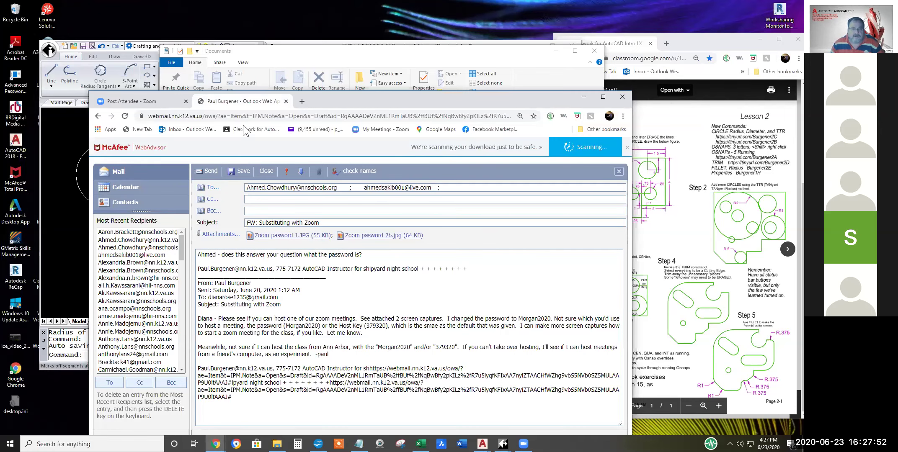
left_click_drag(324, 96, 327, 65)
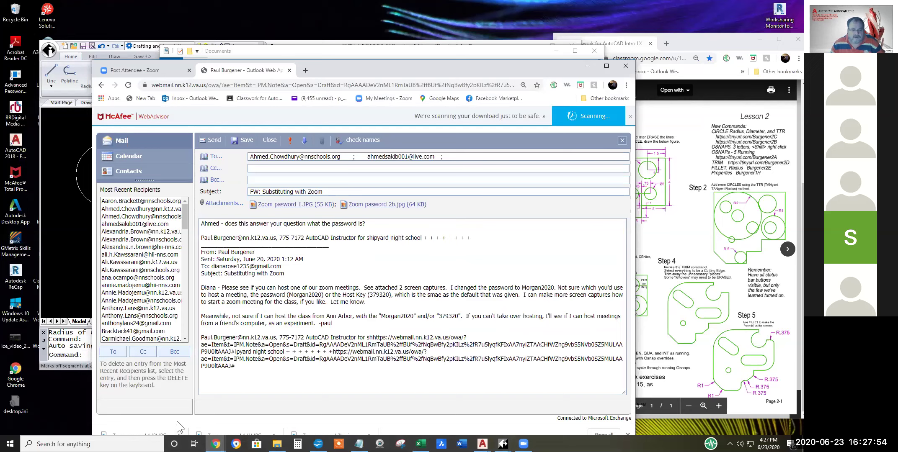
Open both downloaded Zoom password screenshots in Photos from the download shelf, reviewing and closing each.
left_click(180, 434)
left_click(197, 384)
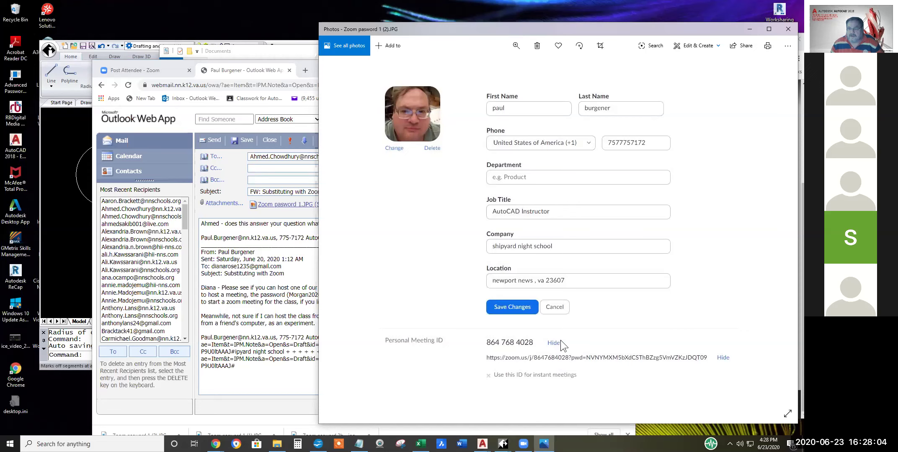
left_click(788, 29)
left_click(384, 204)
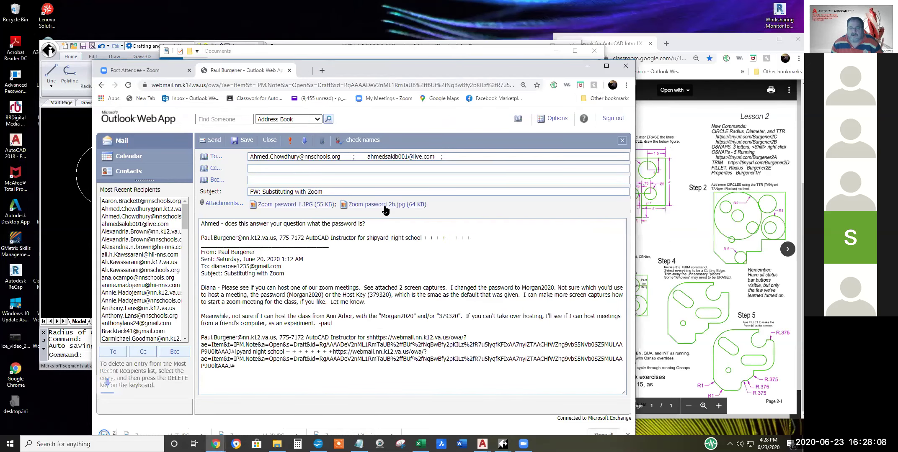
left_click(178, 434)
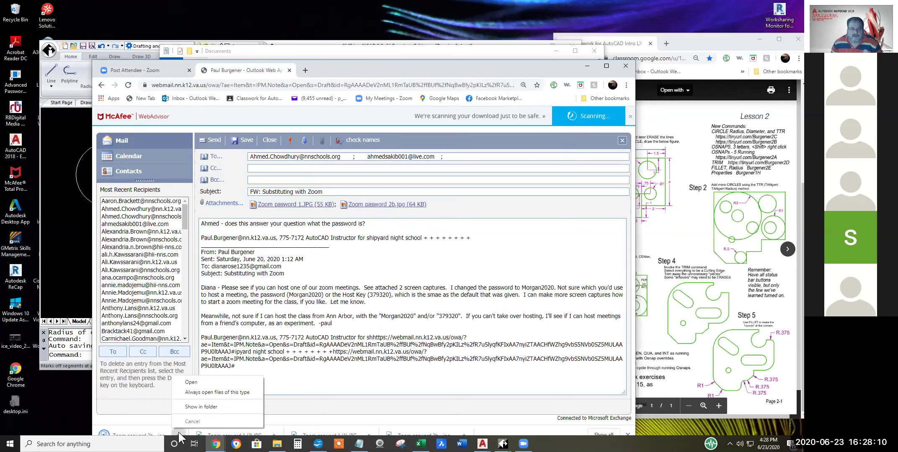
left_click(203, 386)
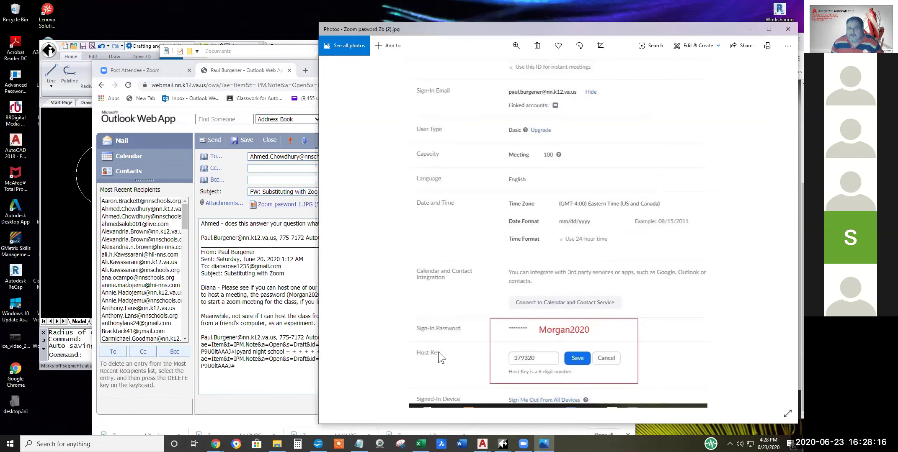
left_click(783, 31)
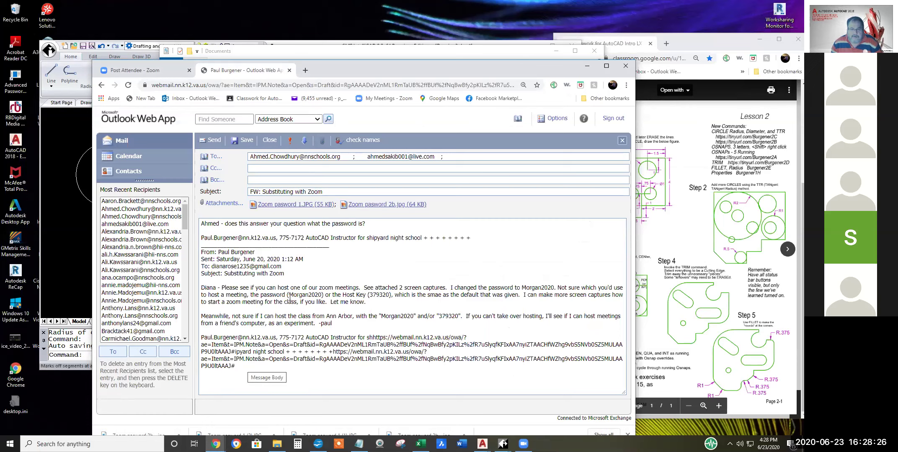
Delete the password phrase from the forwarded text and remove the Zoom pasword 2b.jpg attachment.
left_click_drag(260, 294, 342, 295)
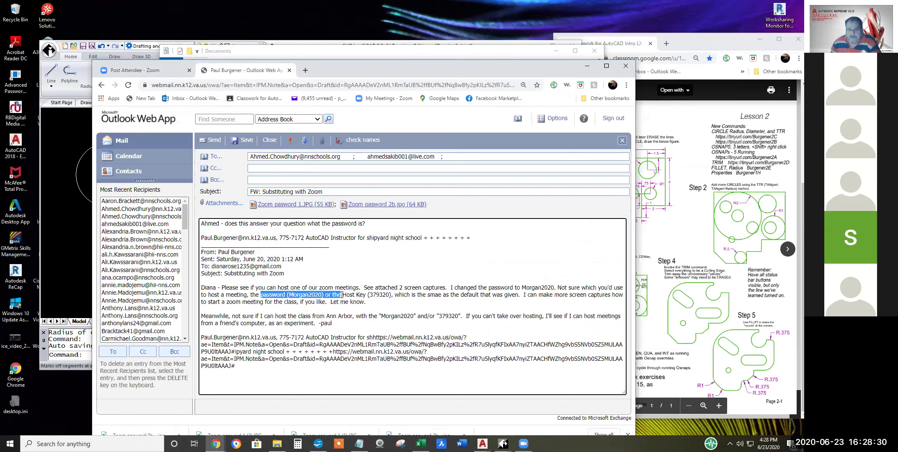
key("Delete")
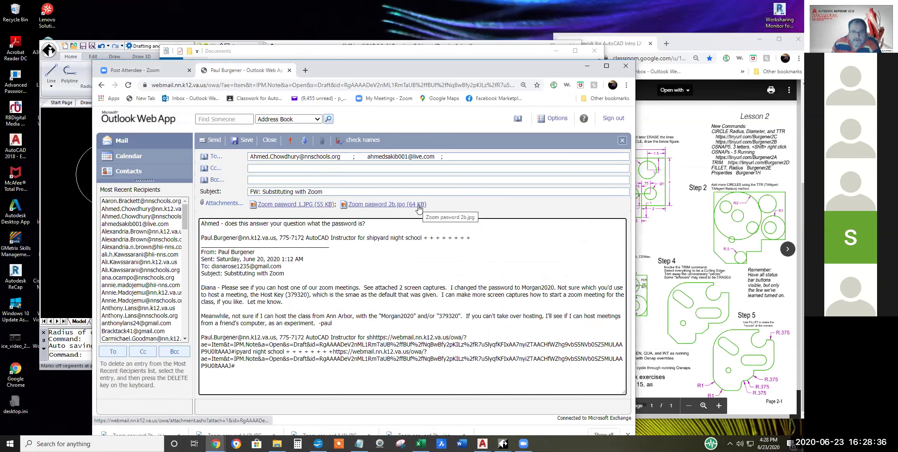
left_click(213, 204)
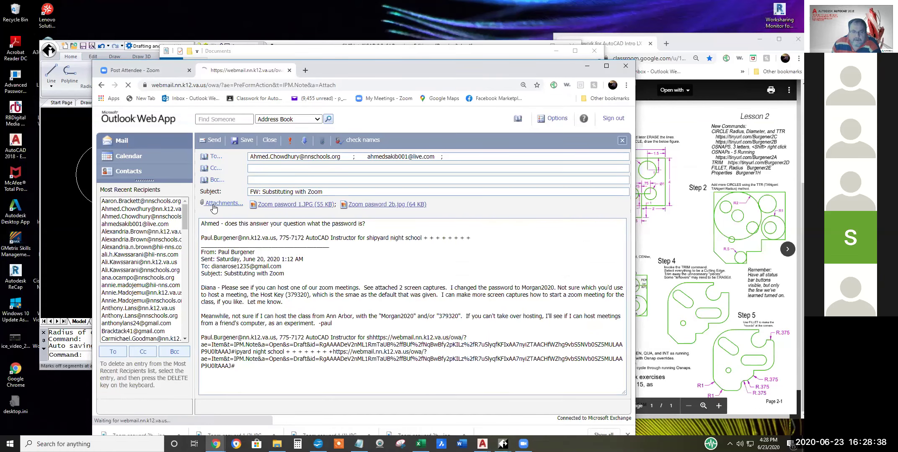
left_click(256, 177)
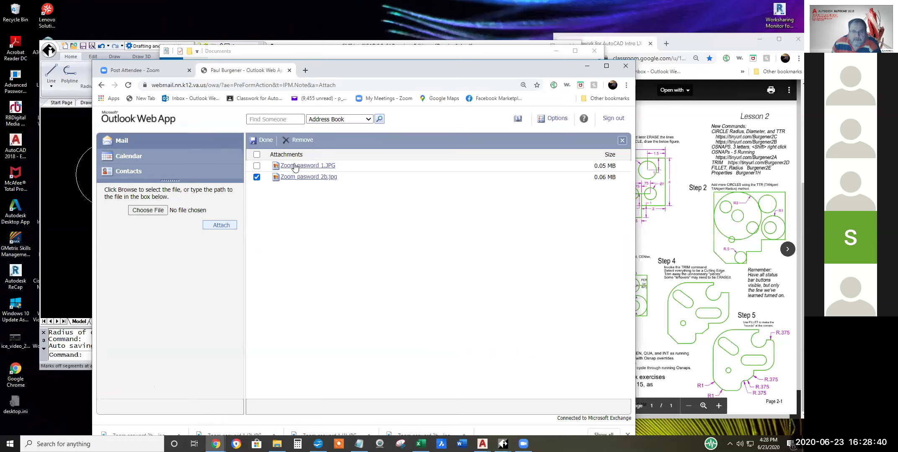
left_click(300, 140)
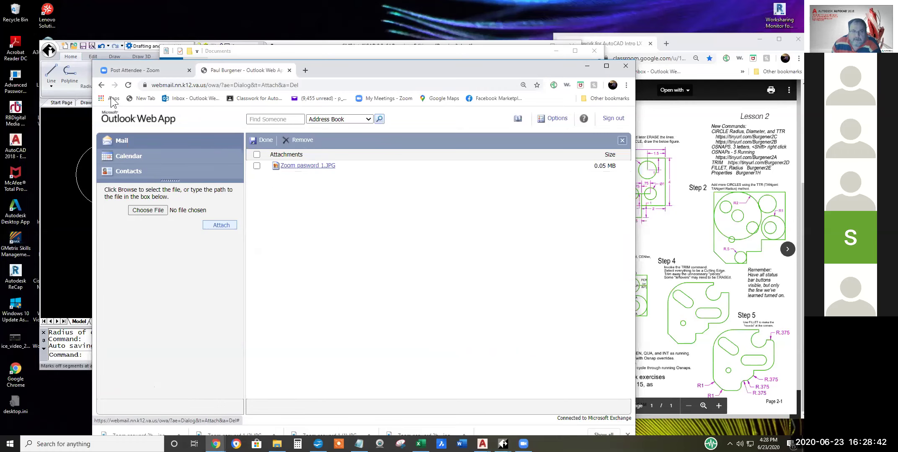
Go back from the attachment page to the Outlook Web App inbox.
left_click(103, 85)
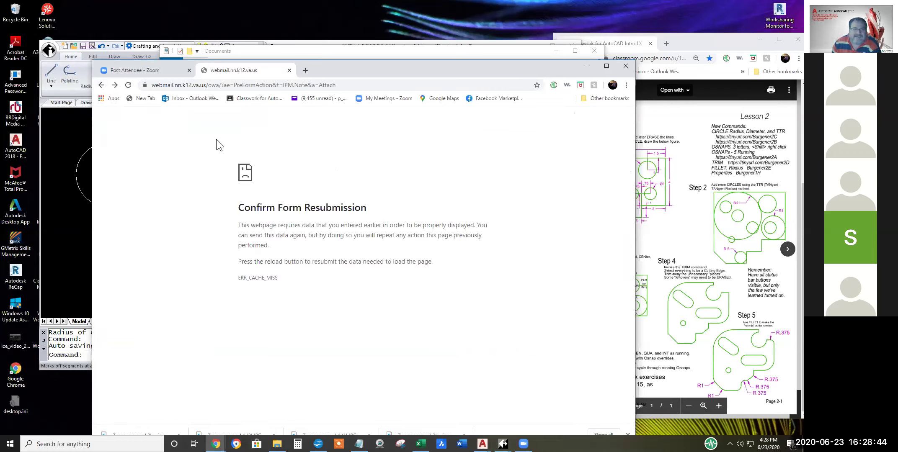
left_click(129, 67)
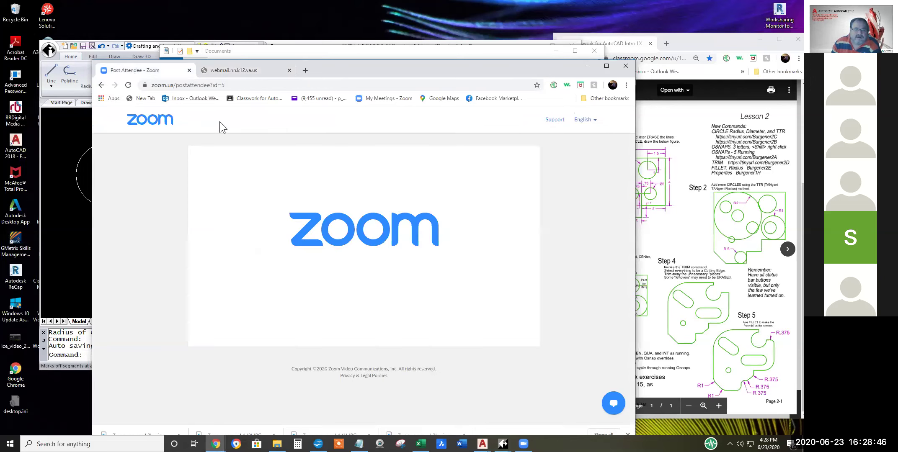
left_click(236, 70)
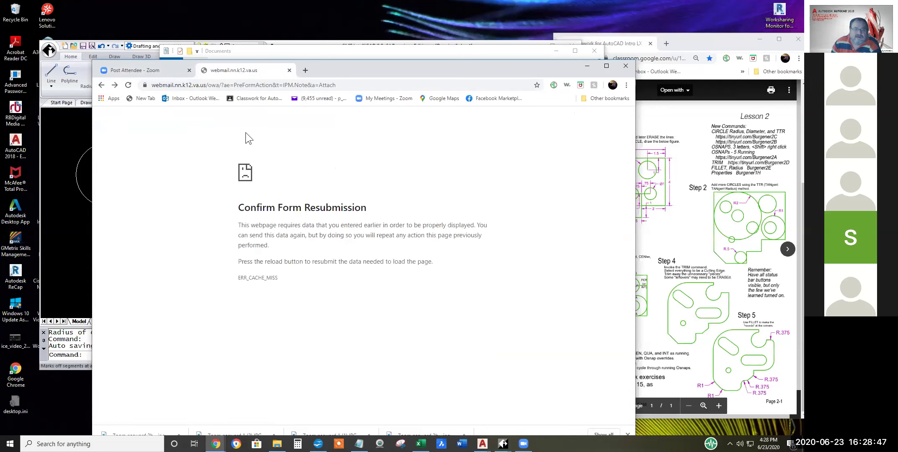
left_click(193, 98)
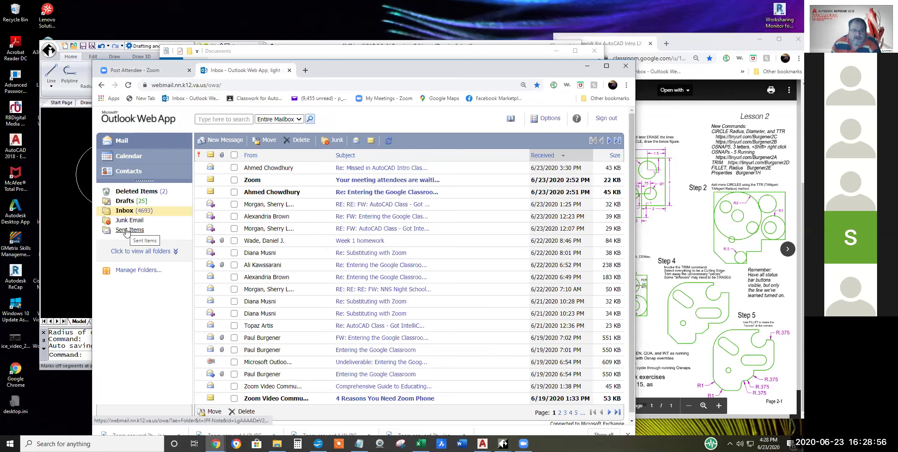
Reopen the FW: Substituting with Zoom draft and cut the forwarded text down to the password line.
left_click(125, 201)
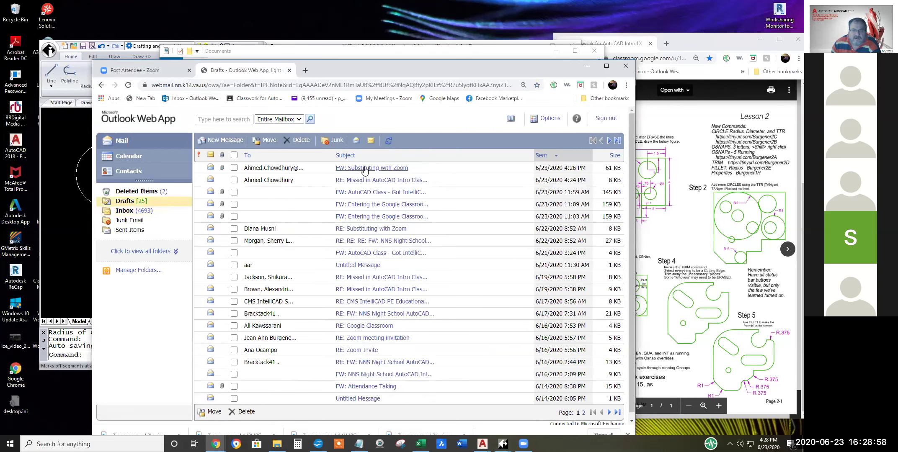
left_click(365, 169)
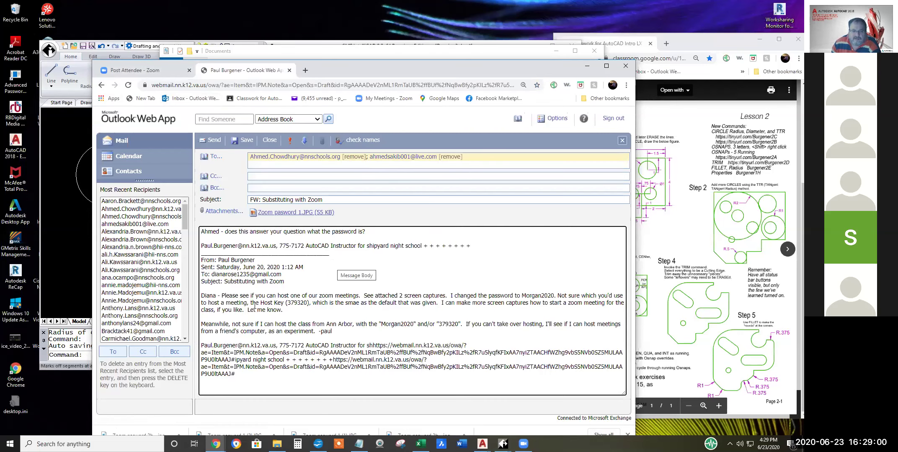
left_click_drag(204, 296, 437, 323)
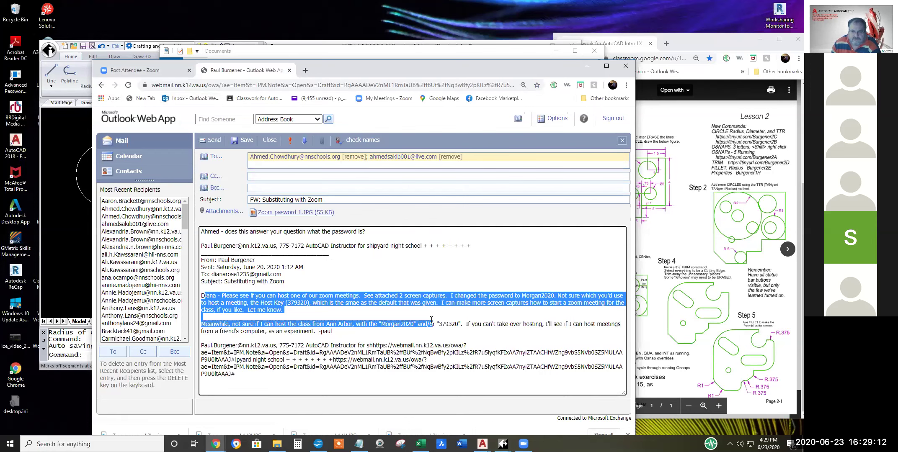
key("Delete")
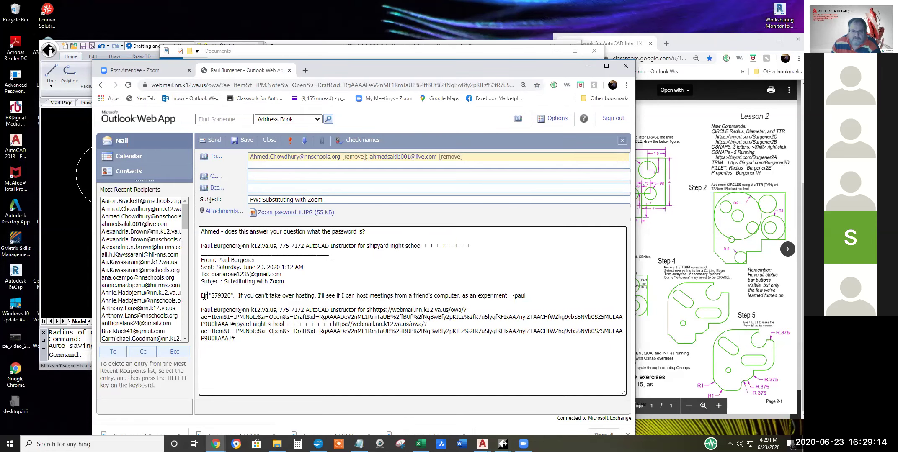
key("BackSpace")
key("Delete")
key("Delete")
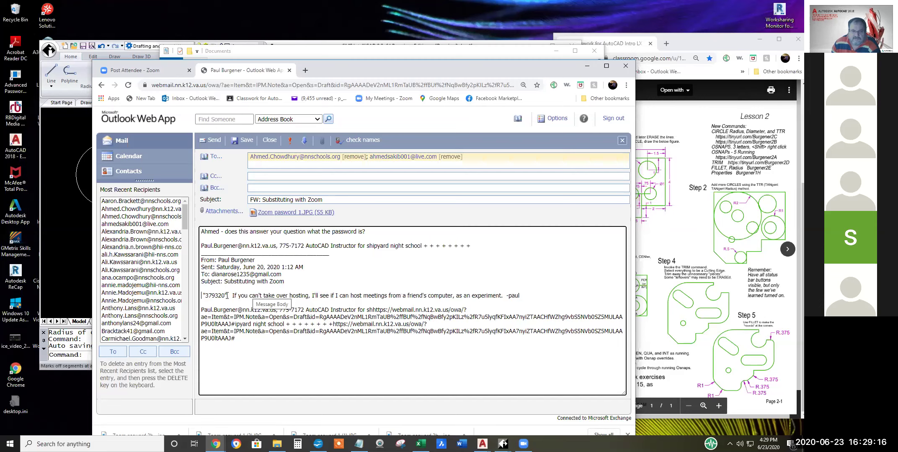
left_click_drag(227, 296, 202, 296)
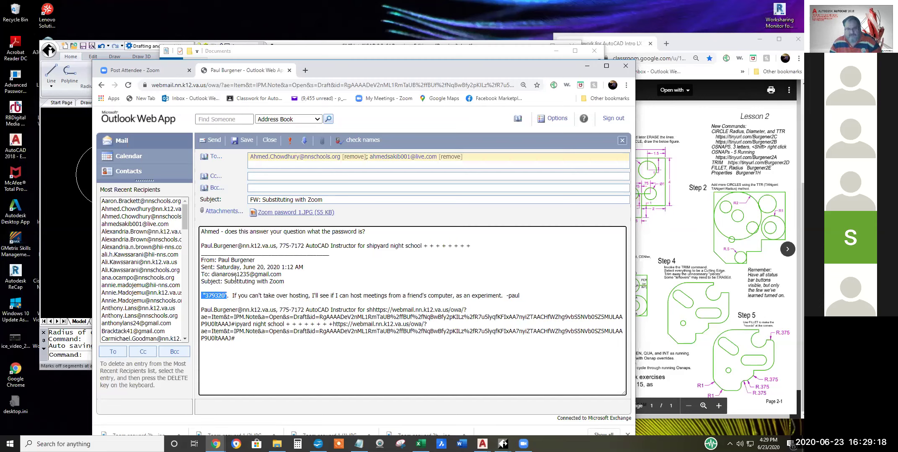
Write a note giving the likely meeting password and advising the NNPS-assigned email-id instead of Gmail.
left_click(391, 231)
key("Return")
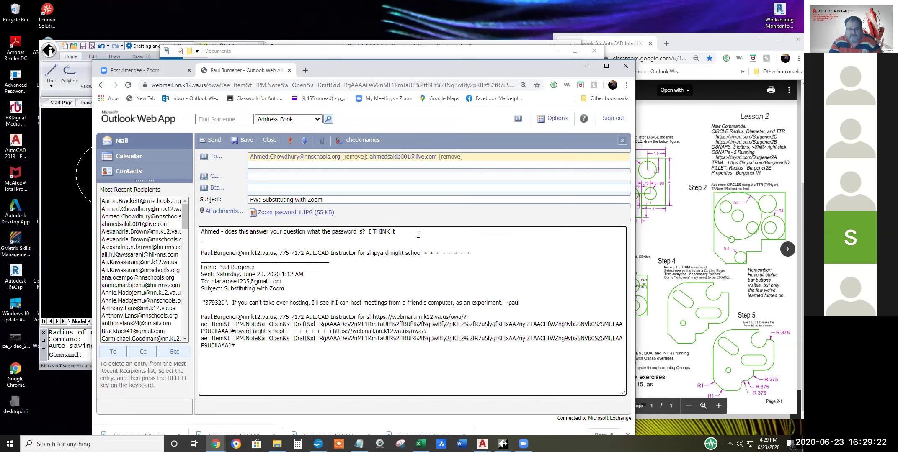
key("BackSpace")
key("BackSpace")
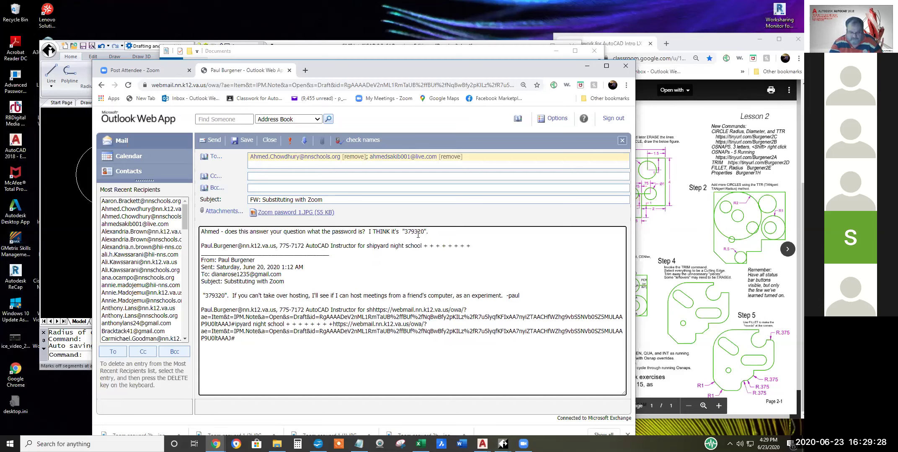
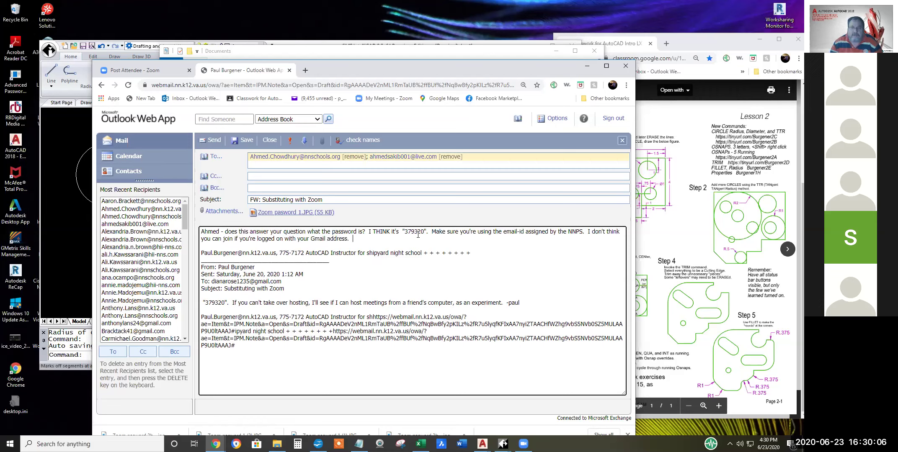
Send the reply and minimize the mail browser window.
left_click(212, 140)
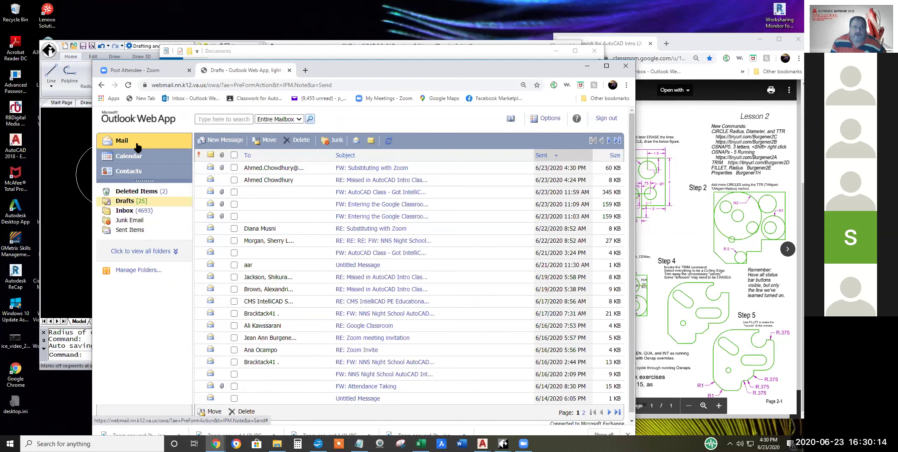
left_click(588, 66)
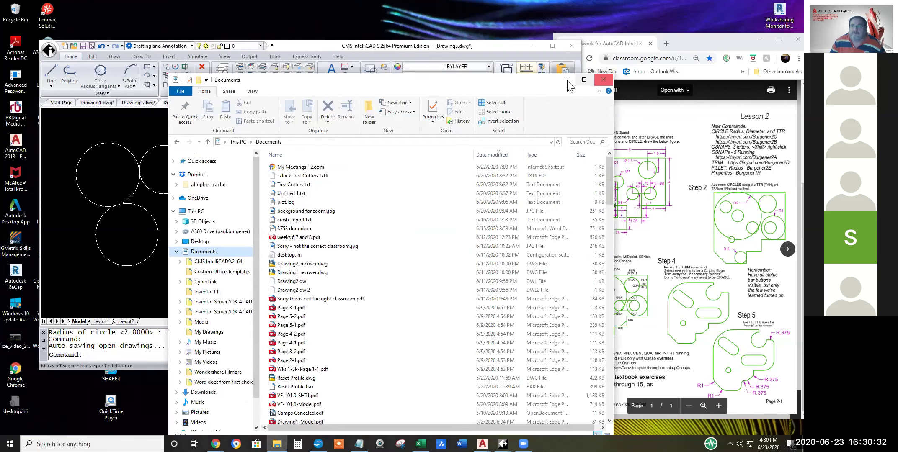
Minimize the Documents folder and dismiss IntelliCAD's evaluation-version reminder.
left_click(565, 80)
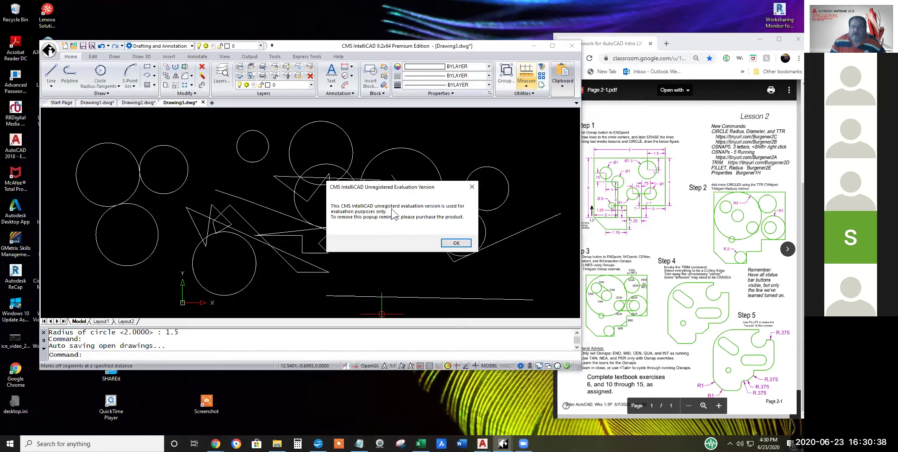
left_click(456, 244)
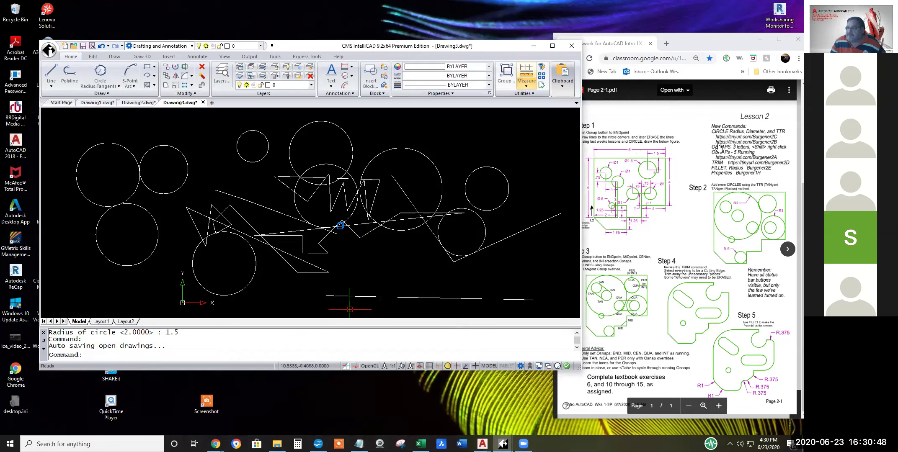
Bring the lesson sheet forward and open its tinyurl Burgener2C circles video link.
left_click(778, 140)
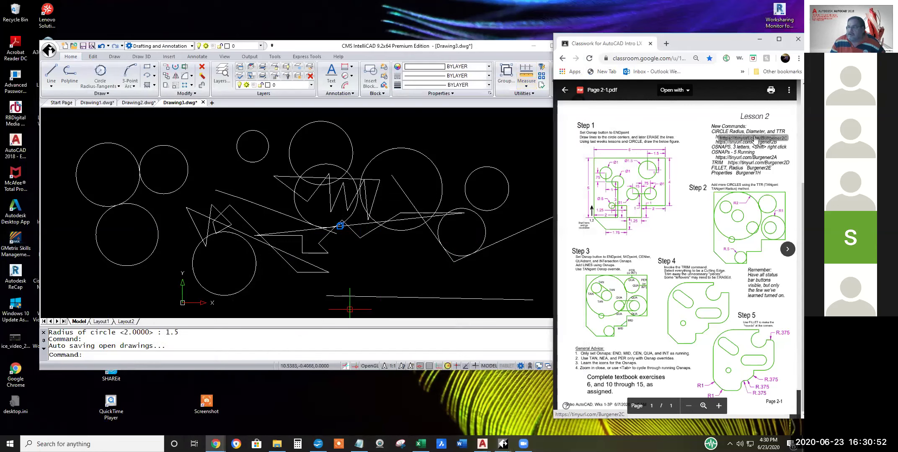
left_click(776, 137)
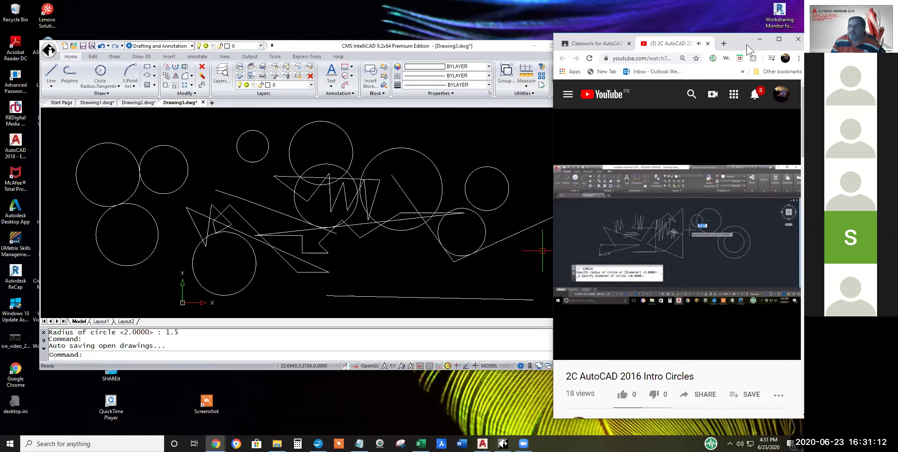
Nudge the browser window down and close the 2C AutoCAD 2016 Intro Circles video tab.
left_click_drag(746, 45, 737, 87)
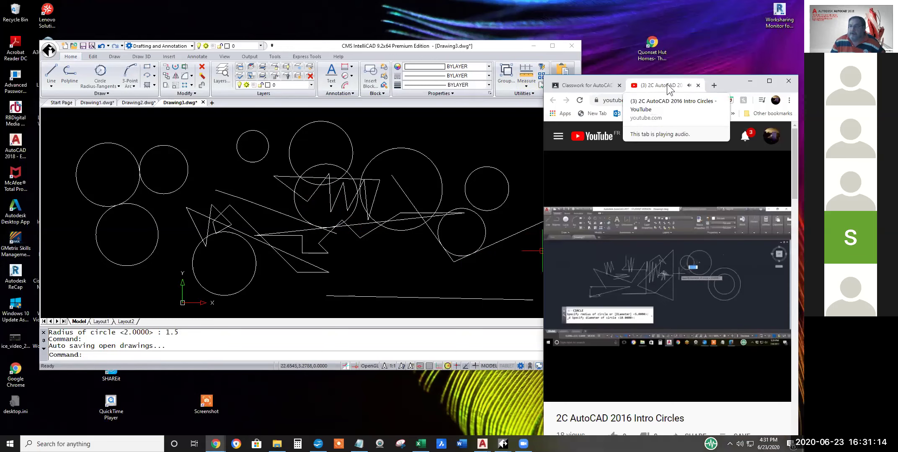
left_click(698, 85)
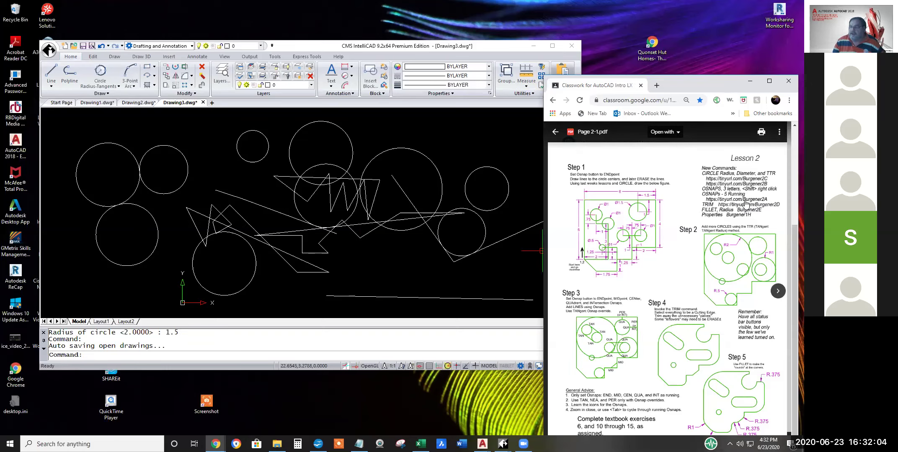
Highlight the Burgener2A, 2E and 1H video links on the sheet, then show AutoCAD's open drawings.
triple_click(768, 199)
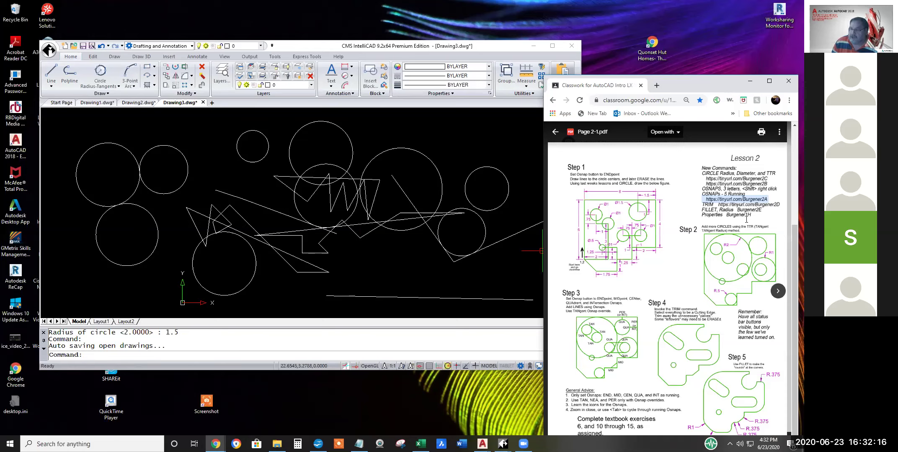
left_click(762, 211)
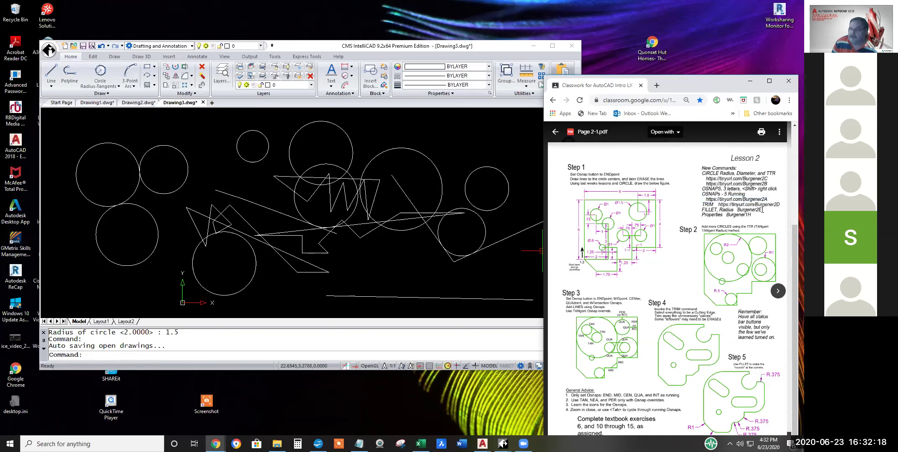
left_click_drag(755, 210, 760, 215)
left_click_drag(750, 214, 727, 215)
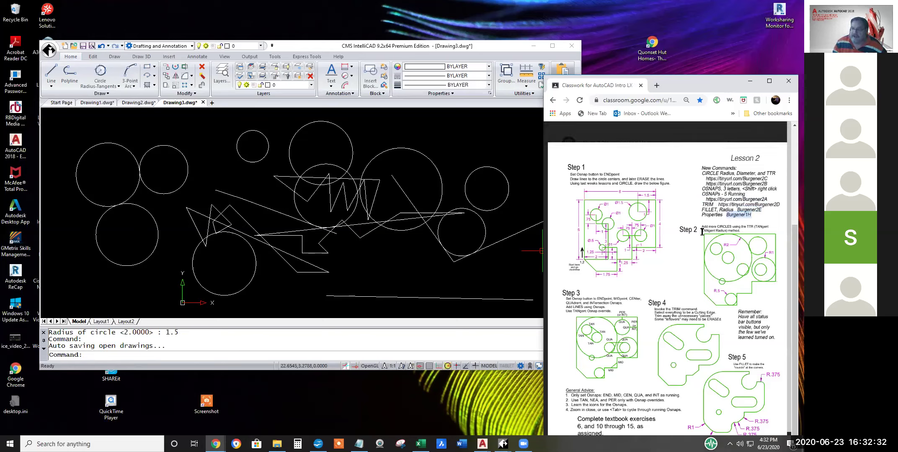
left_click(717, 191)
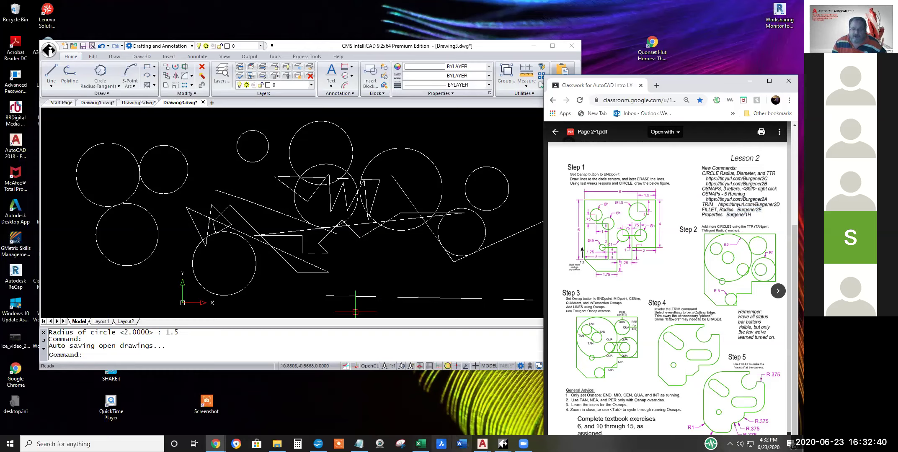
left_click(482, 444)
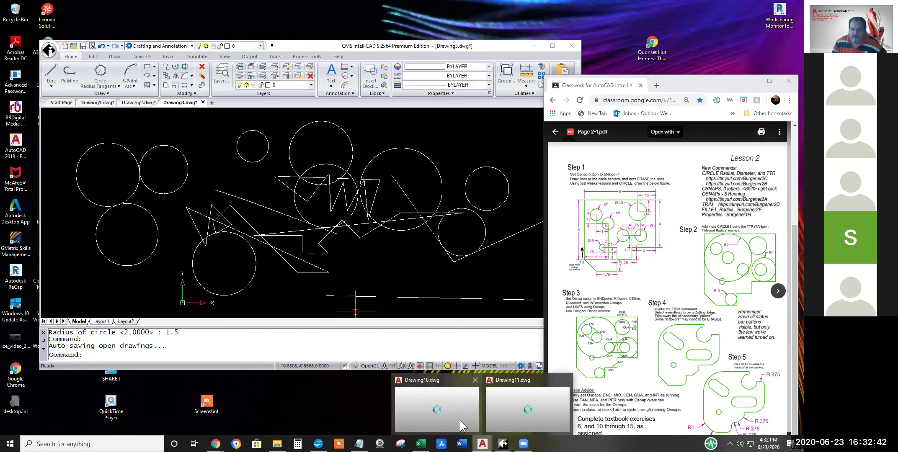
Bring AutoCAD forward, switch from Drawing10 to Drawing11 and pan its view up slightly.
left_click(460, 420)
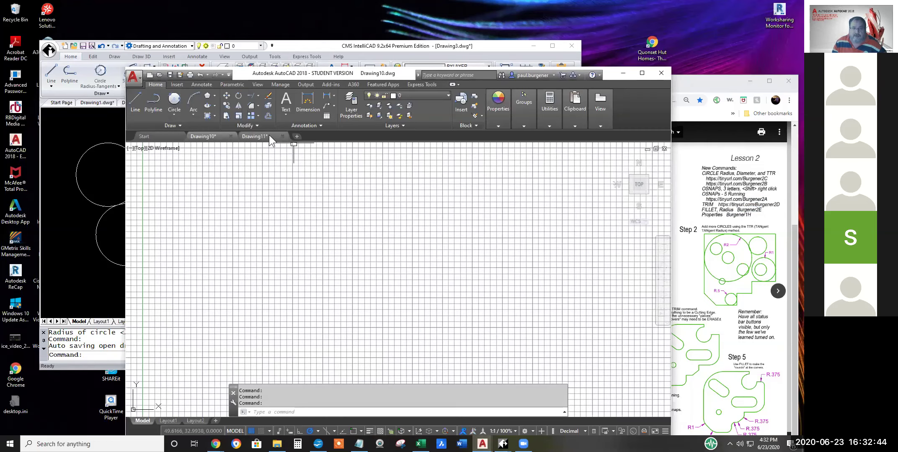
left_click(269, 135)
mouse_move(390, 269)
middle_mouse_down()
mouse_move(390, 238)
mouse_move(383, 266)
middle_mouse_up()
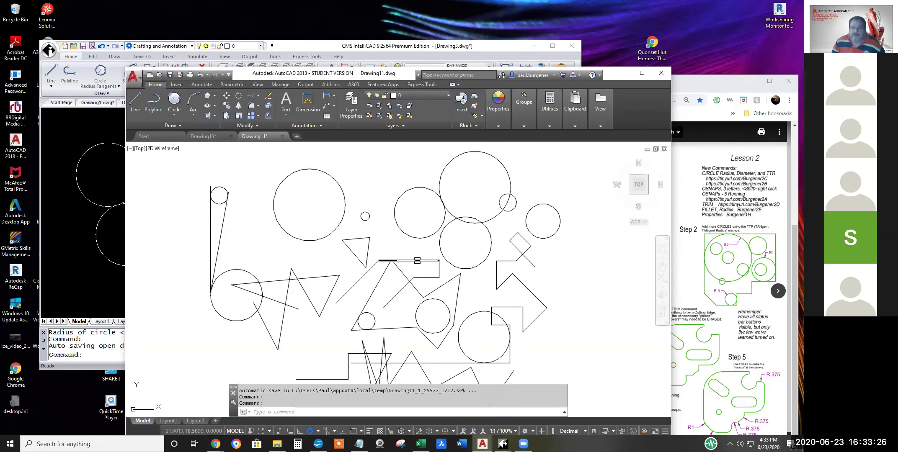
mouse_move(416, 260)
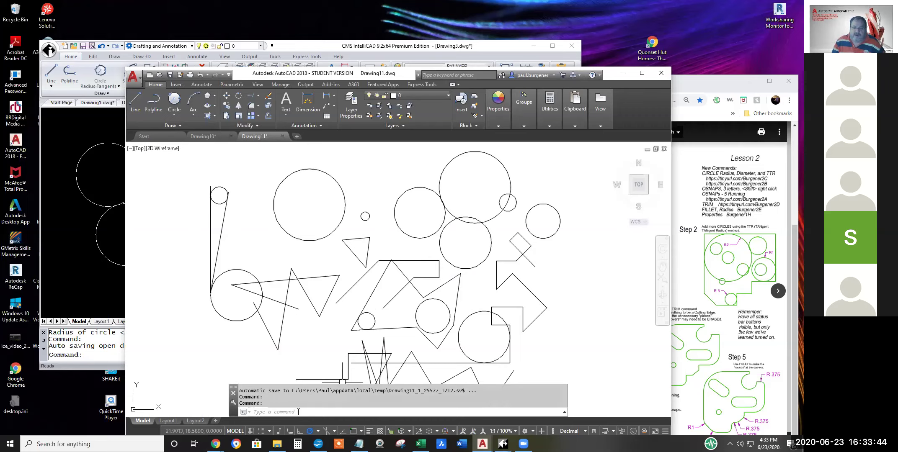
Draw a line between the upper-left and upper-right large circles' centres using center snaps.
left_click(135, 96)
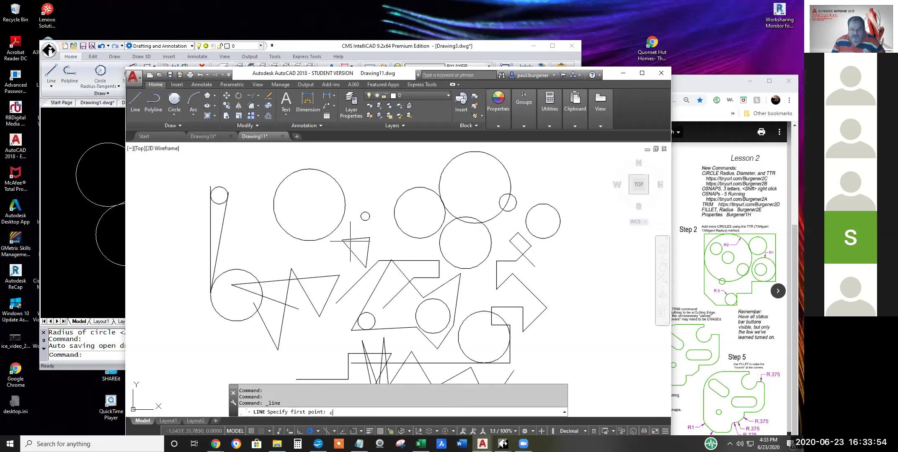
type("n")
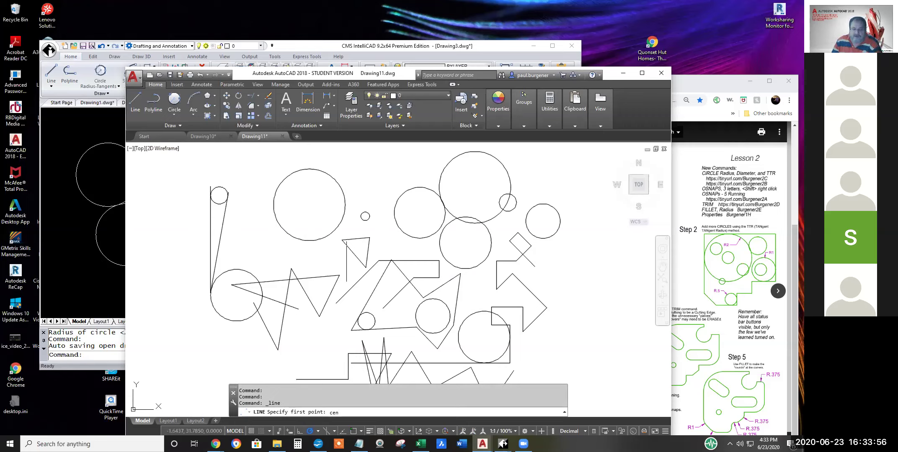
key("Return")
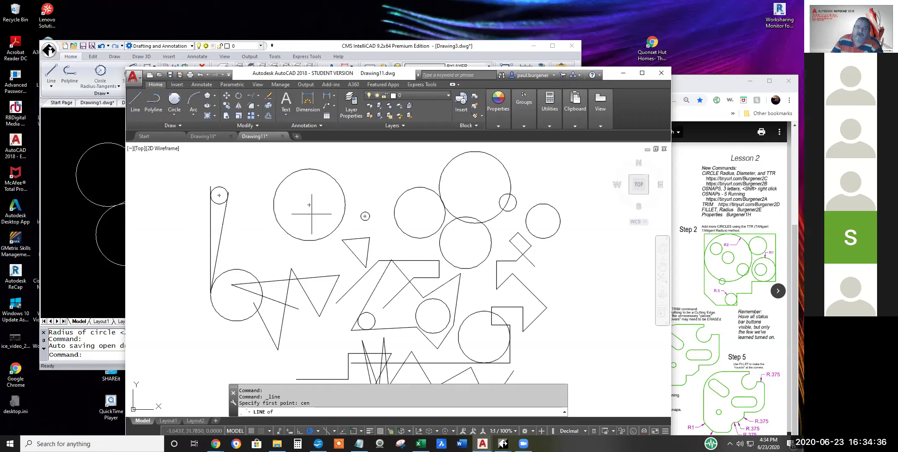
left_click(309, 205)
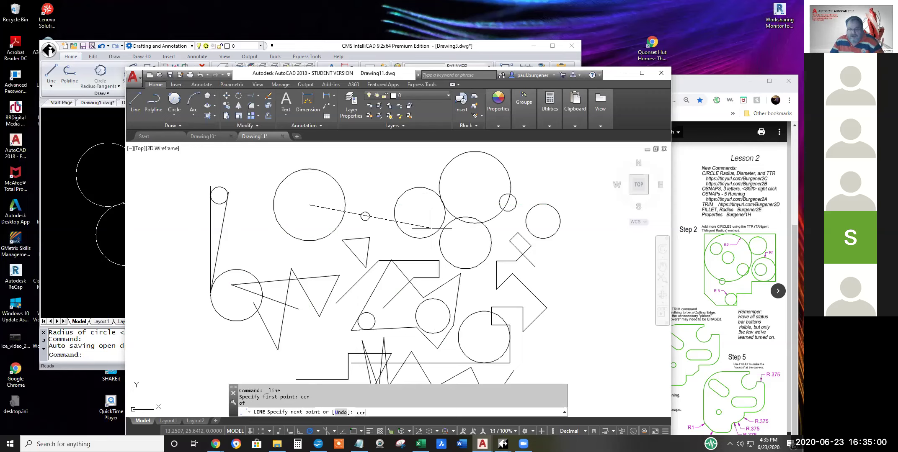
key("Return")
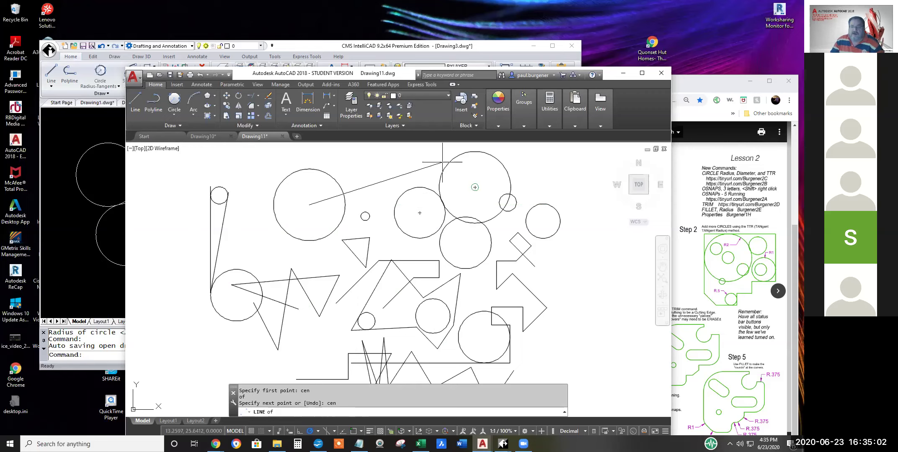
left_click(475, 187)
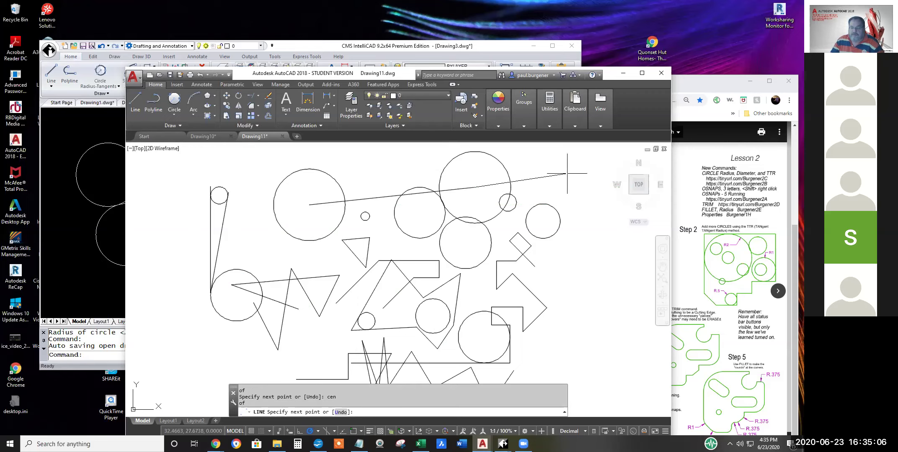
key("Return")
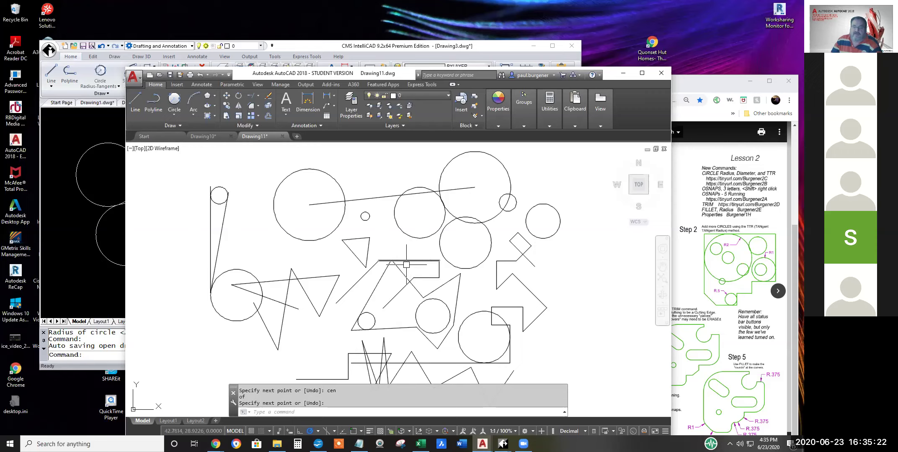
Draw a line from the central shape's corner endpoint to the midpoint of the edge above, using END and MID snaps.
left_click(134, 100)
type("end")
key("Return")
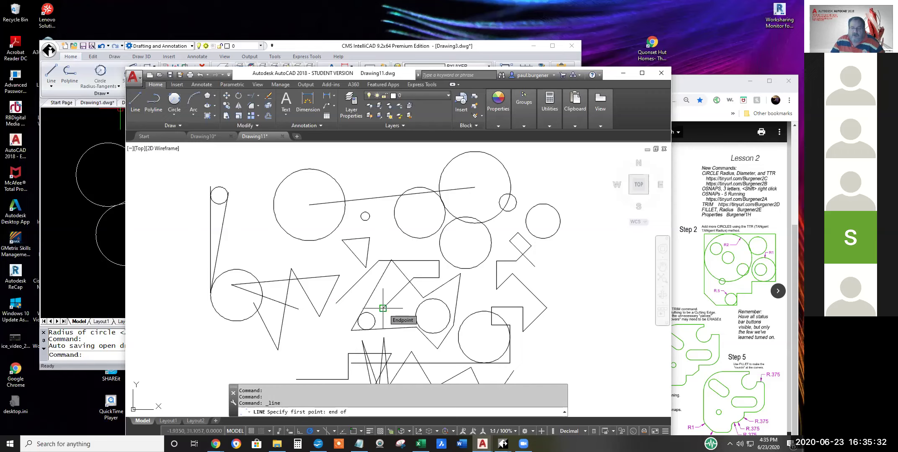
left_click(383, 309)
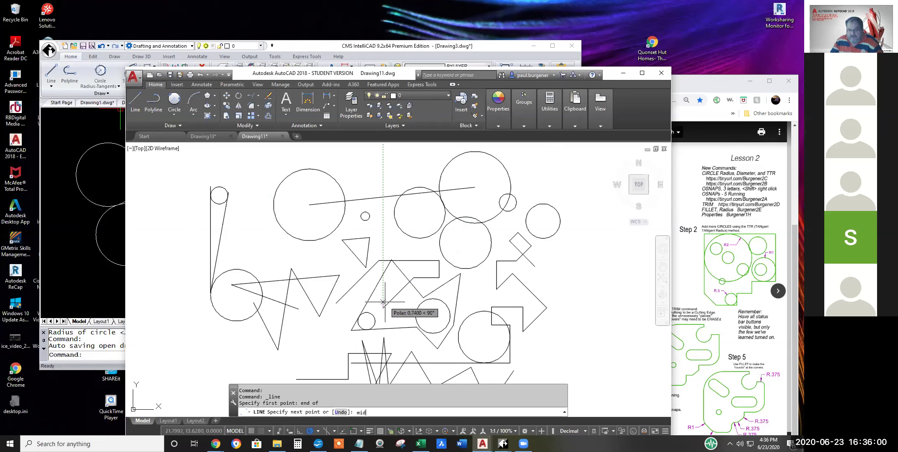
key("Return")
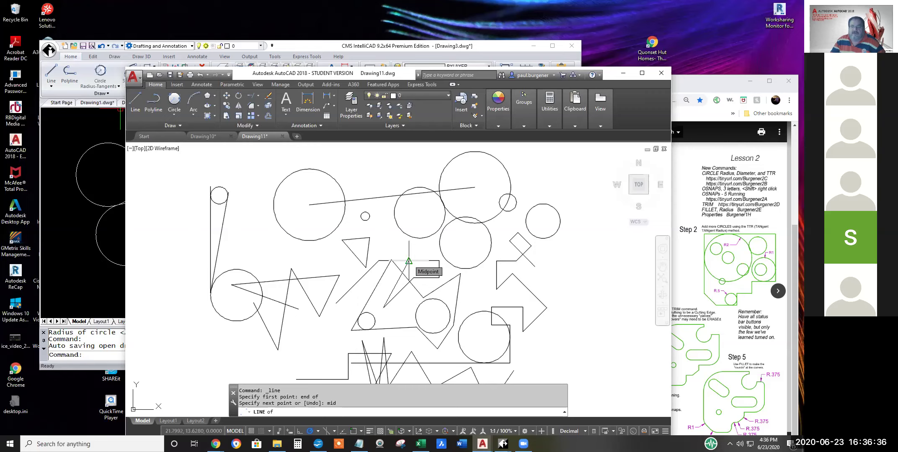
left_click(409, 261)
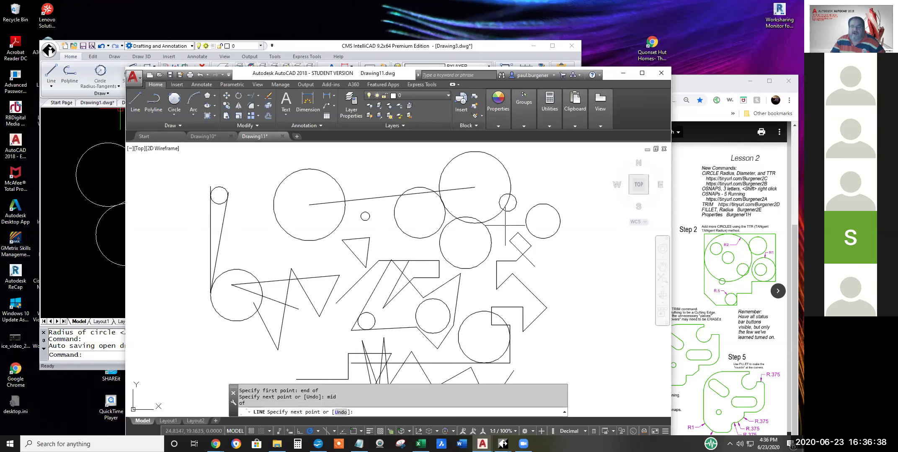
key("Return")
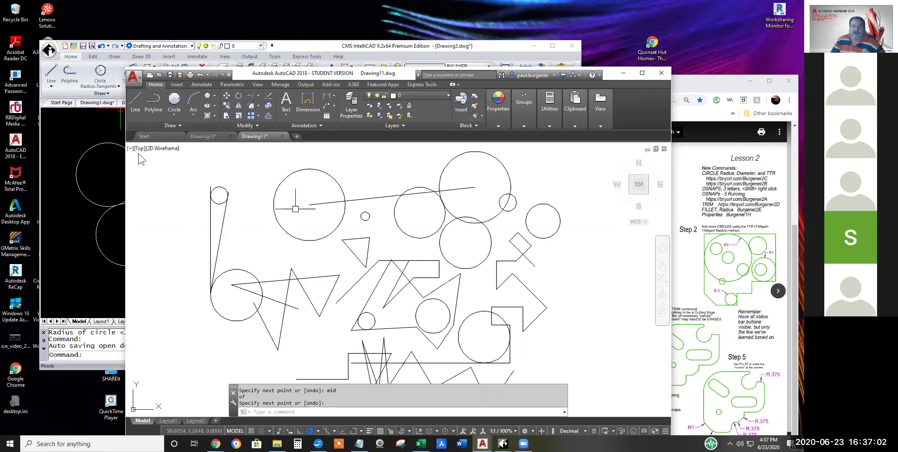
Start a line at the lower-left circle's centre and run it to the right circle's centre using Center snaps.
left_click(136, 101)
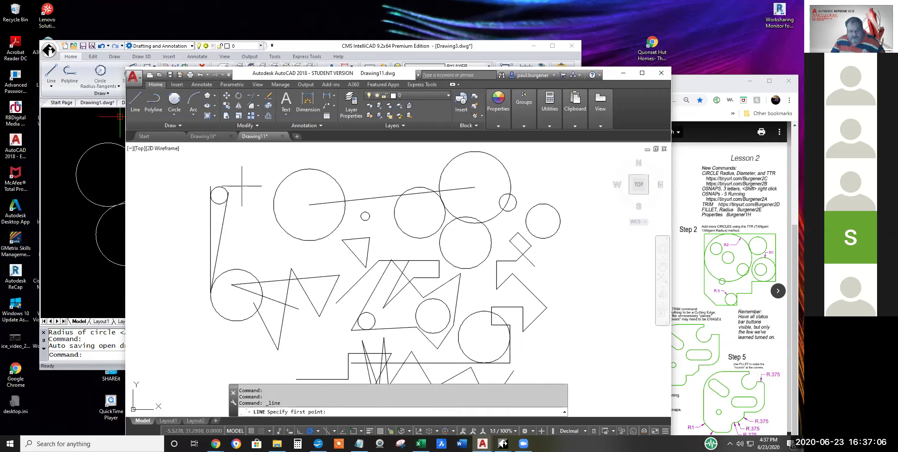
key("F8")
right_click(245, 186, "shift")
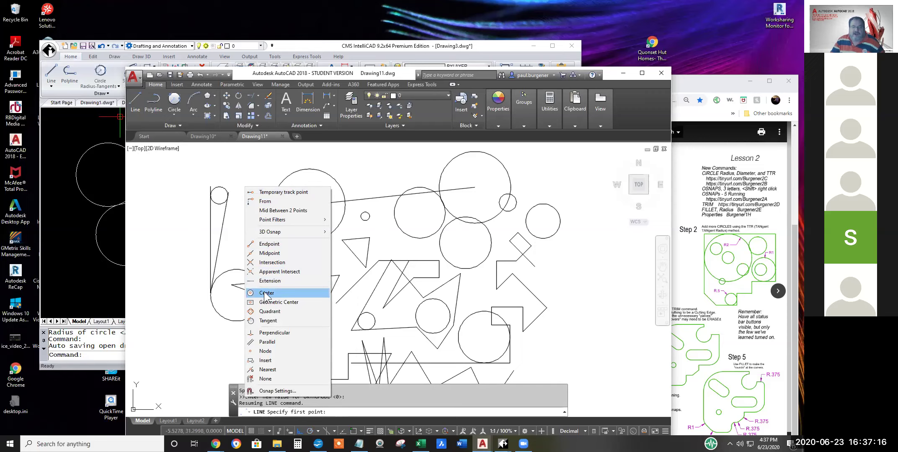
left_click(267, 293)
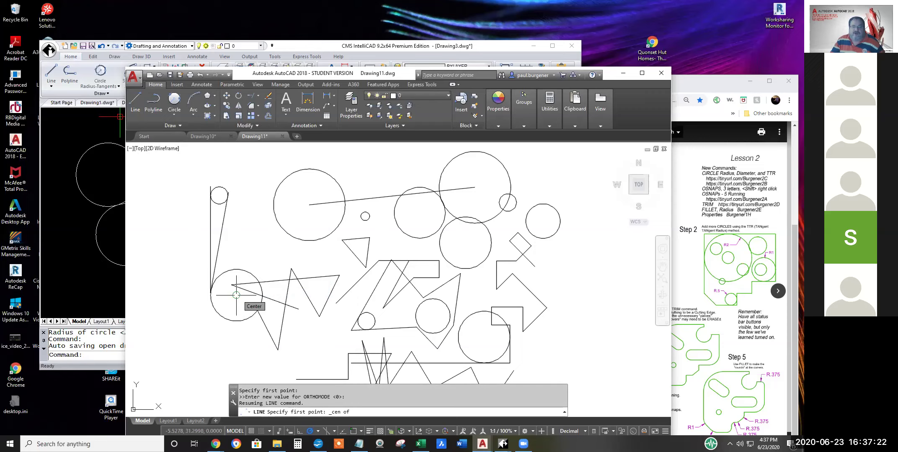
left_click(236, 295)
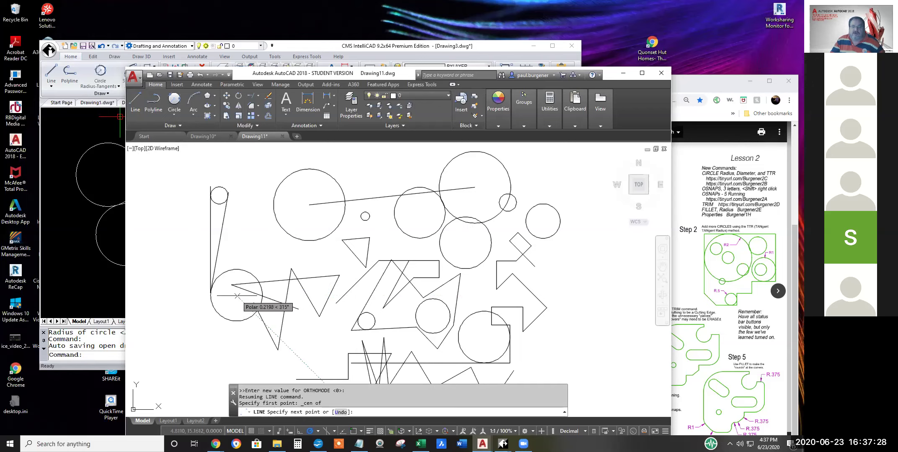
right_click(306, 254, "shift")
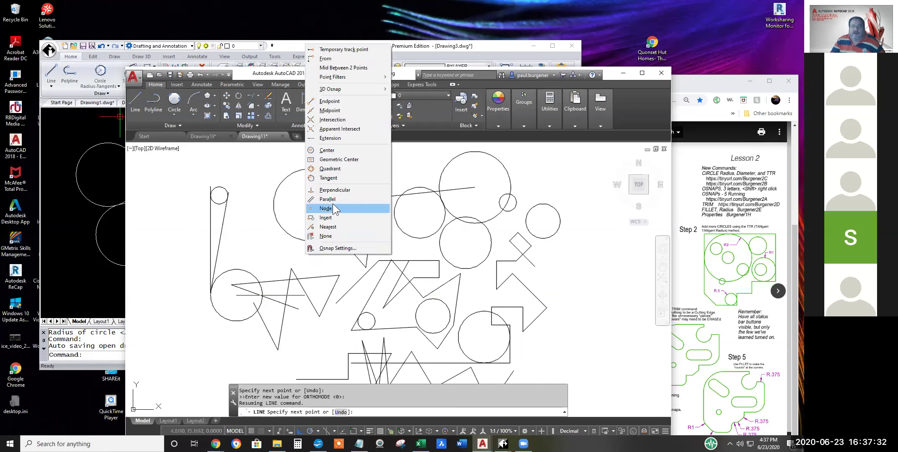
left_click(327, 150)
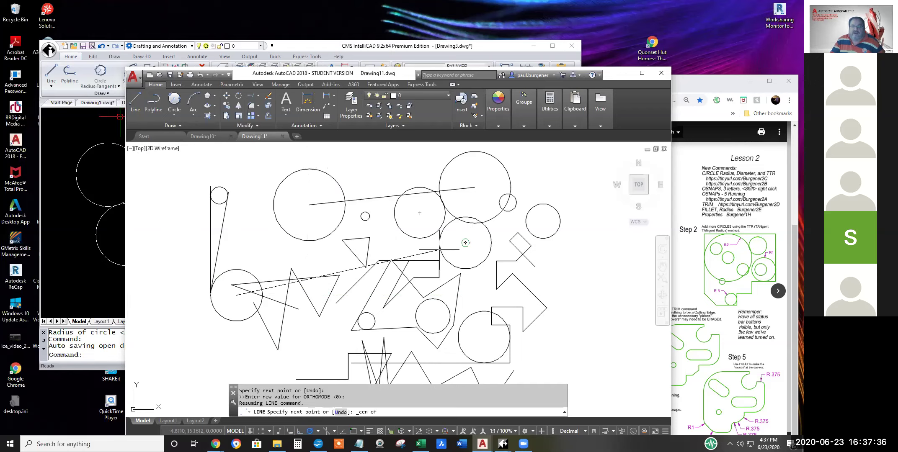
left_click(466, 243)
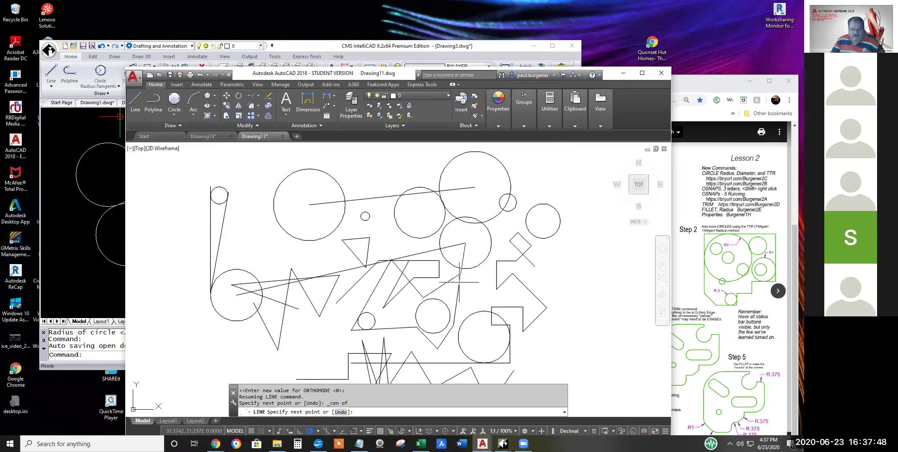
Continue the line to a shape's snapped endpoint, then to an edge's midpoint, and finish.
key("F8")
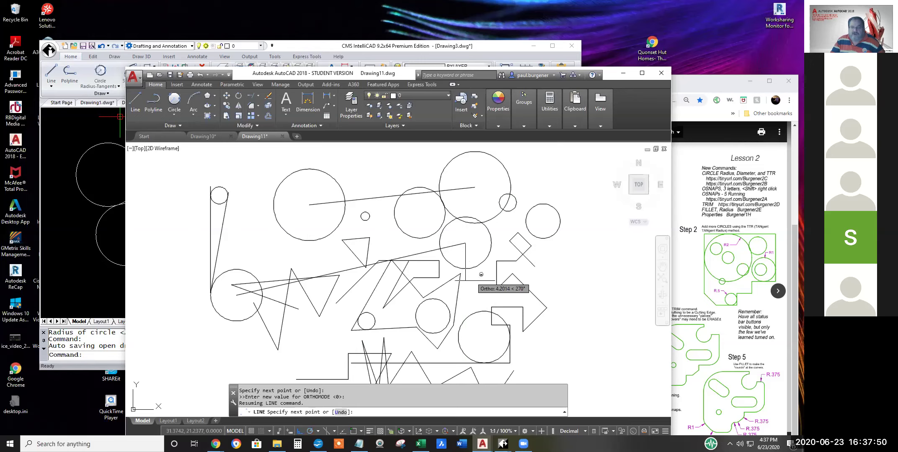
right_click(476, 283, "shift")
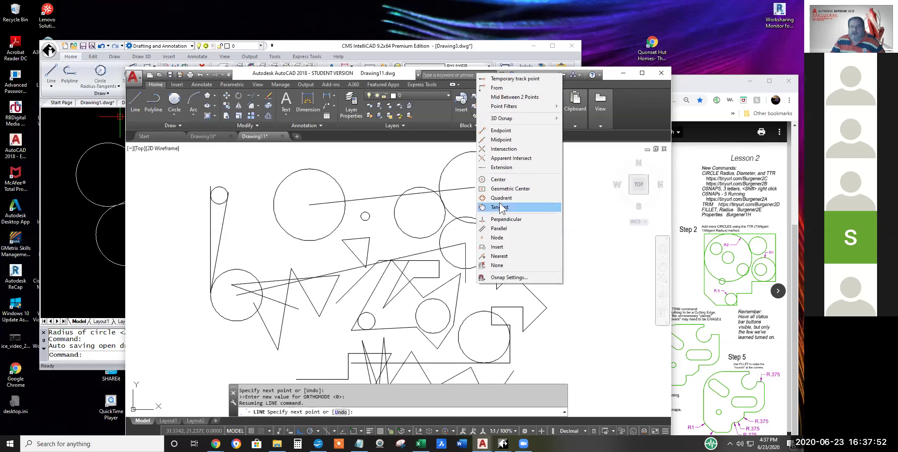
left_click(499, 132)
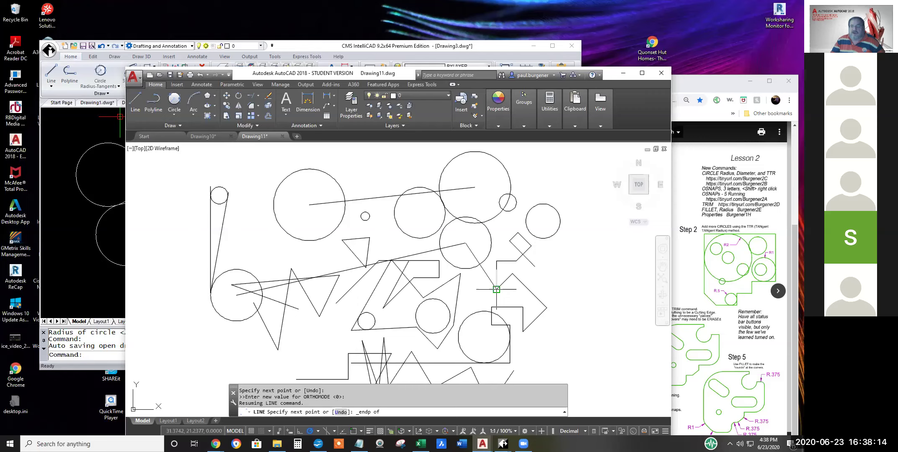
left_click(496, 290)
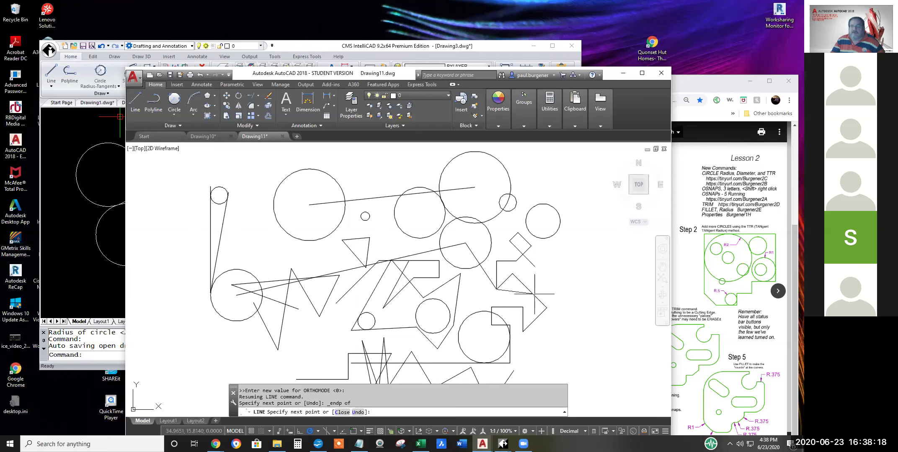
right_click(440, 277, "shift")
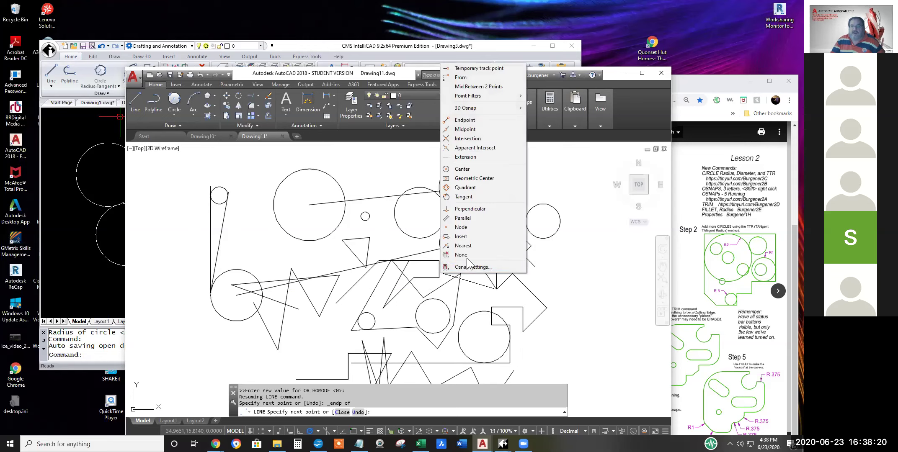
left_click(465, 129)
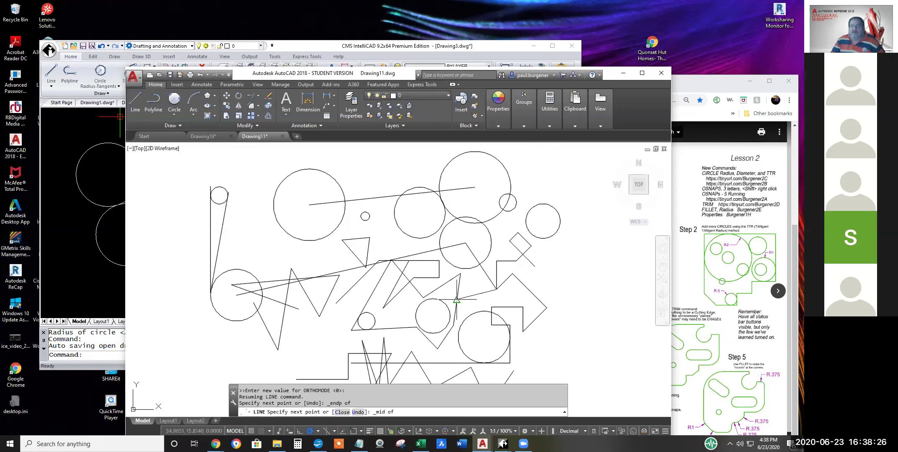
left_click(530, 290)
key("Return")
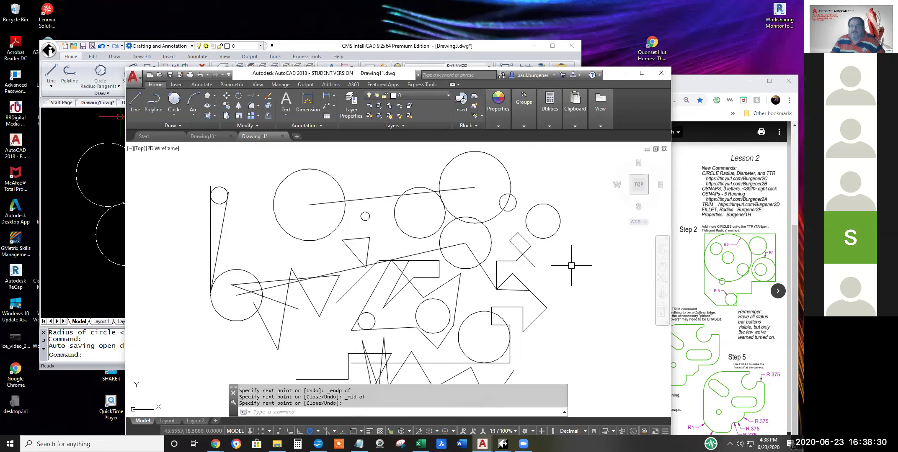
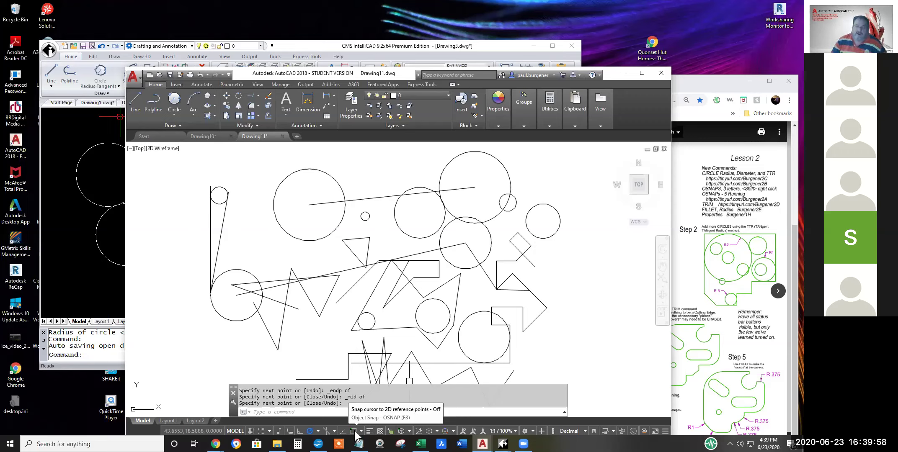
Switch OSNAP on in the status bar and show its snap-mode menu.
left_click(354, 432)
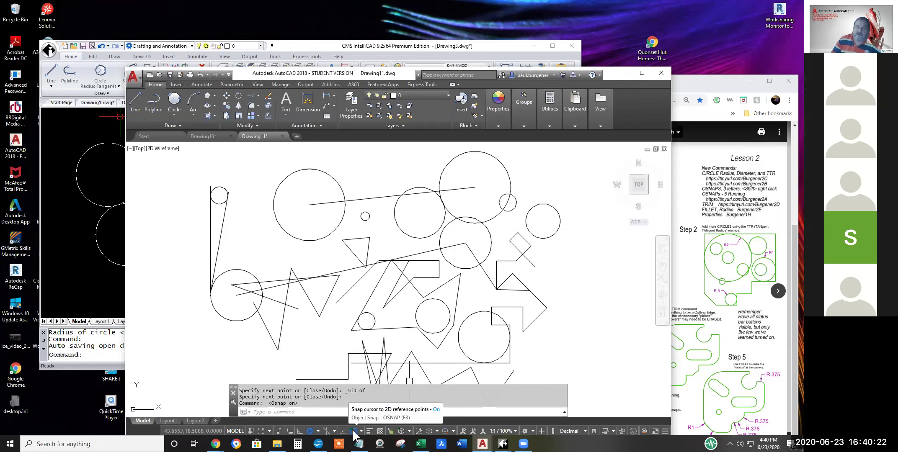
right_click(353, 431)
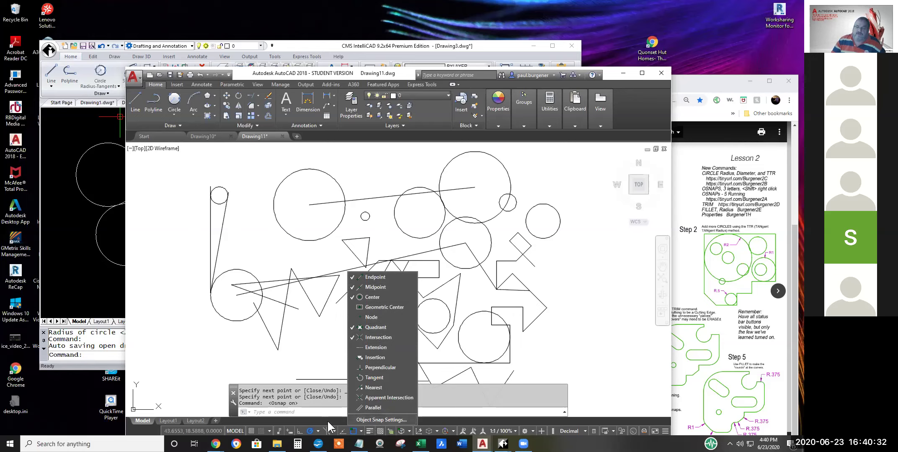
Make Endpoint the only running object snap, then start the LINE command.
left_click(378, 419)
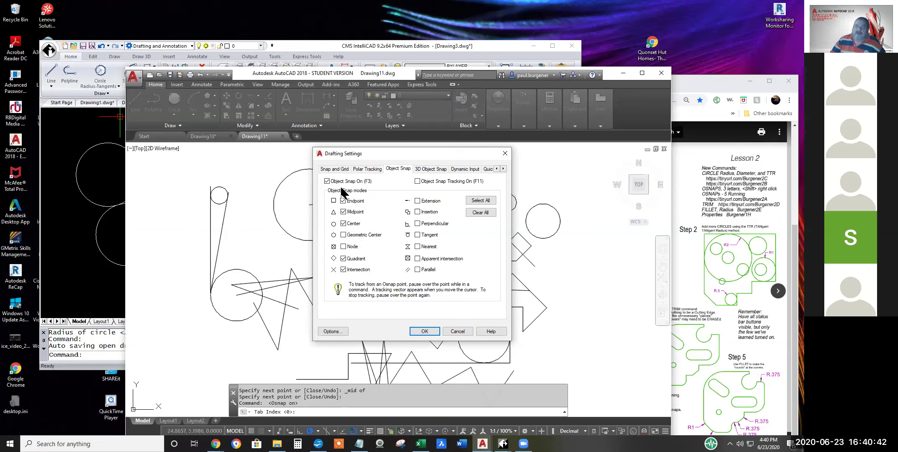
left_click(480, 212)
left_click(343, 201)
left_click(425, 331)
left_click(136, 105)
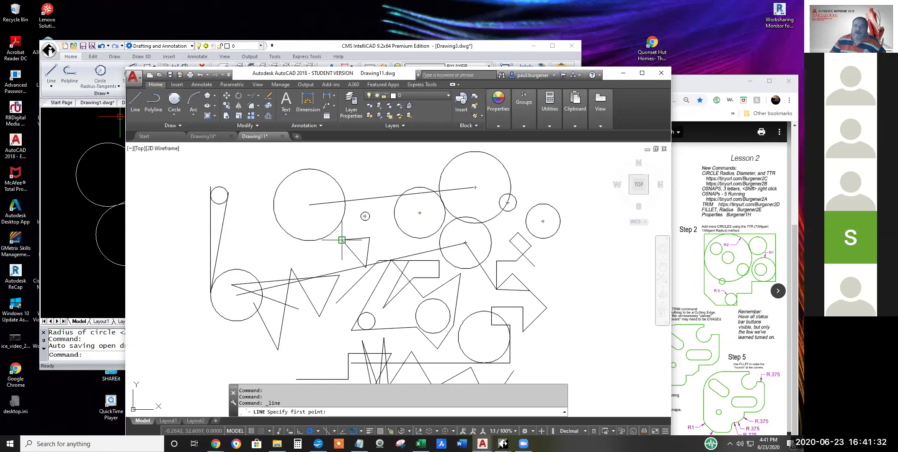
Start the line at the big circle's centre and undo a mistaken segment.
left_click(310, 205)
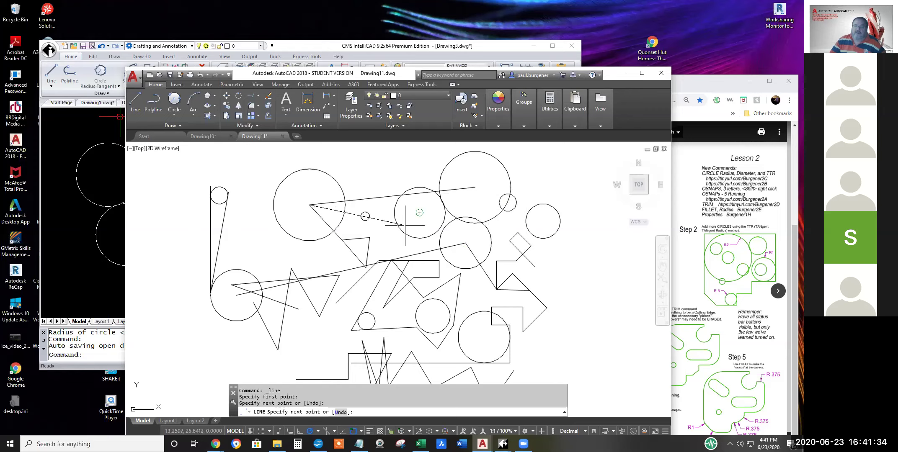
left_click(425, 215)
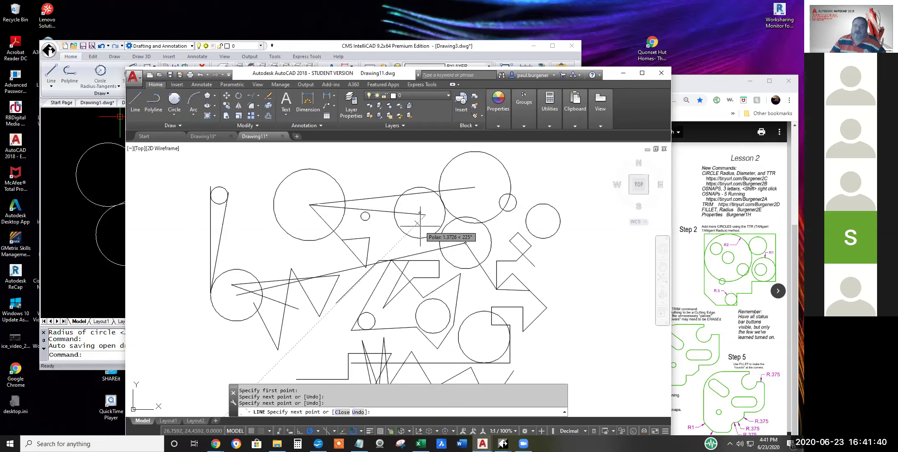
right_click(420, 227)
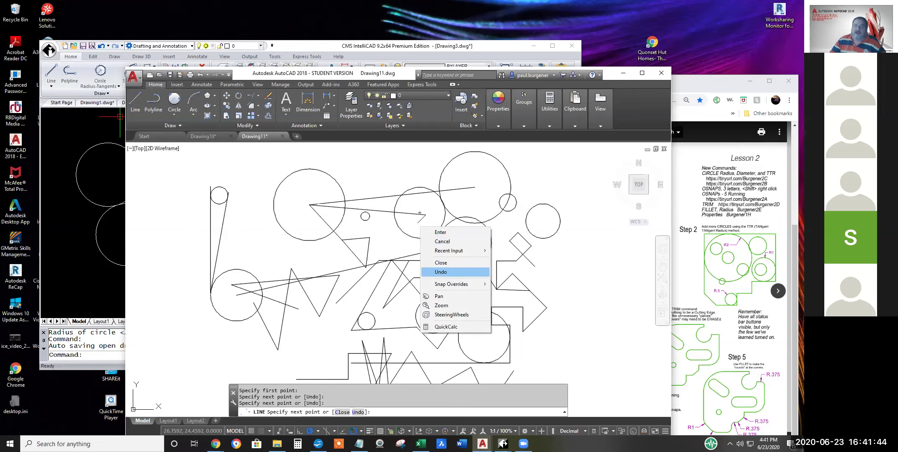
left_click(440, 272)
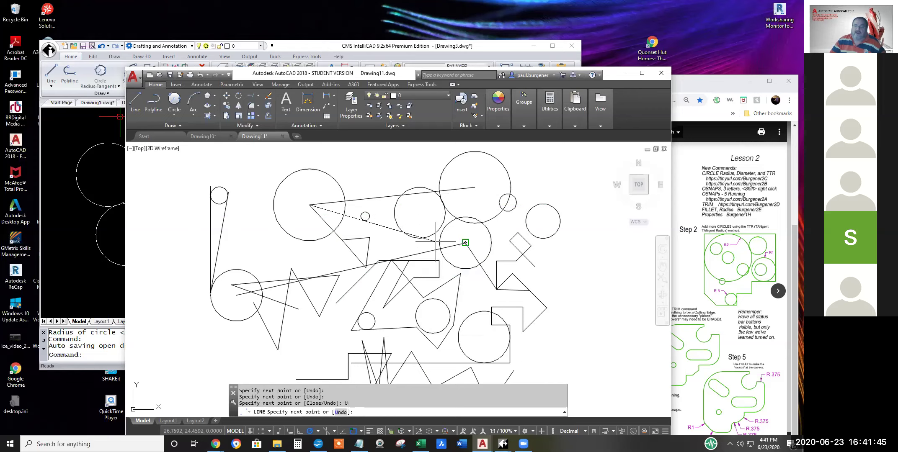
Chain line segments through circle centres and shape endpoints, then end the line.
left_click(419, 213)
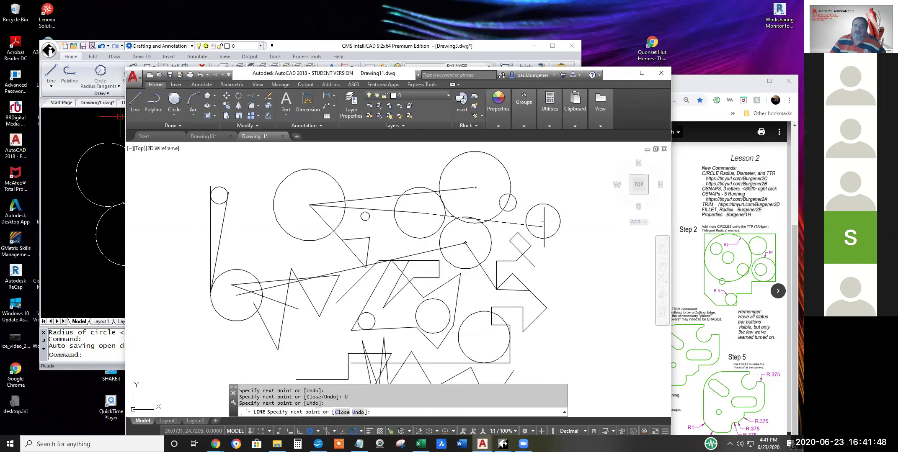
left_click(543, 221)
left_click(535, 267)
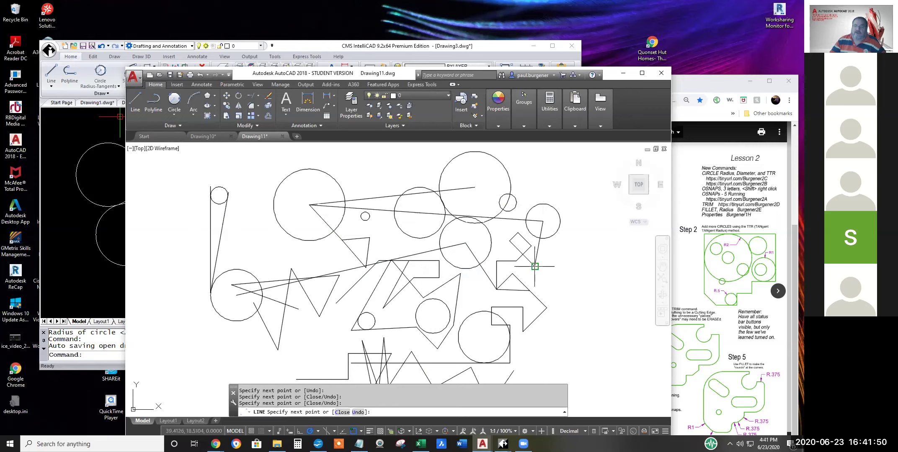
left_click(516, 261)
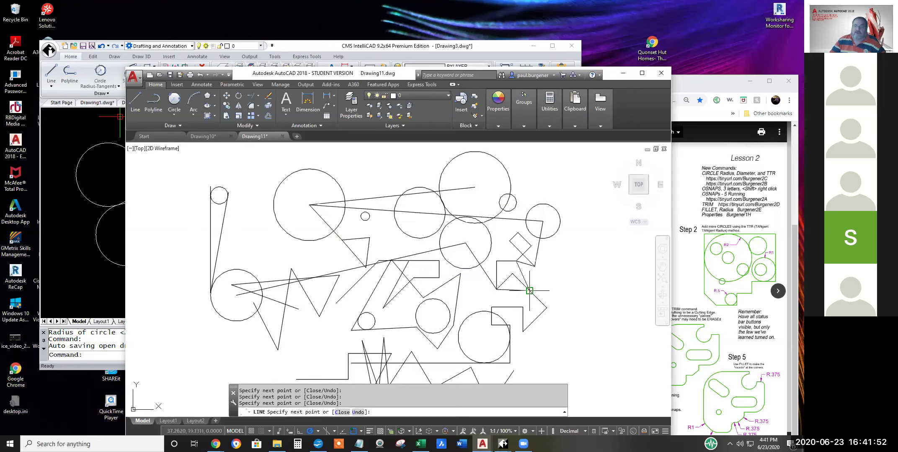
left_click(530, 291)
left_click(523, 307)
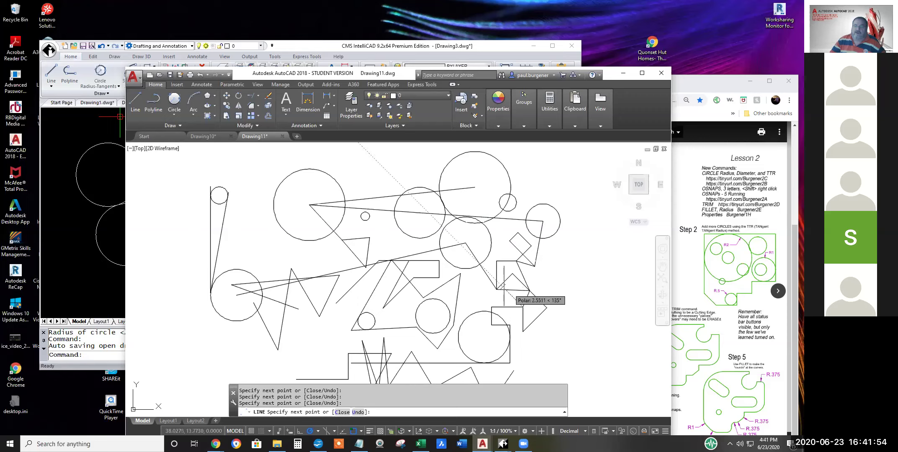
left_click(433, 316)
left_click(484, 337)
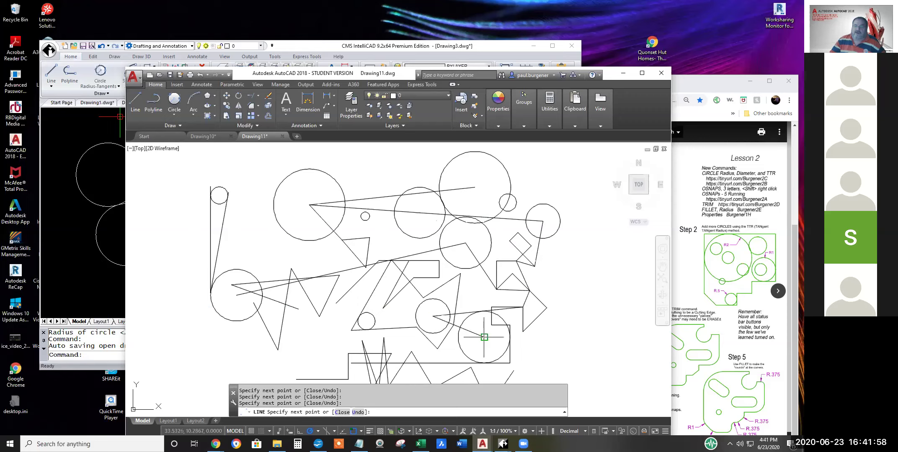
left_click(460, 273)
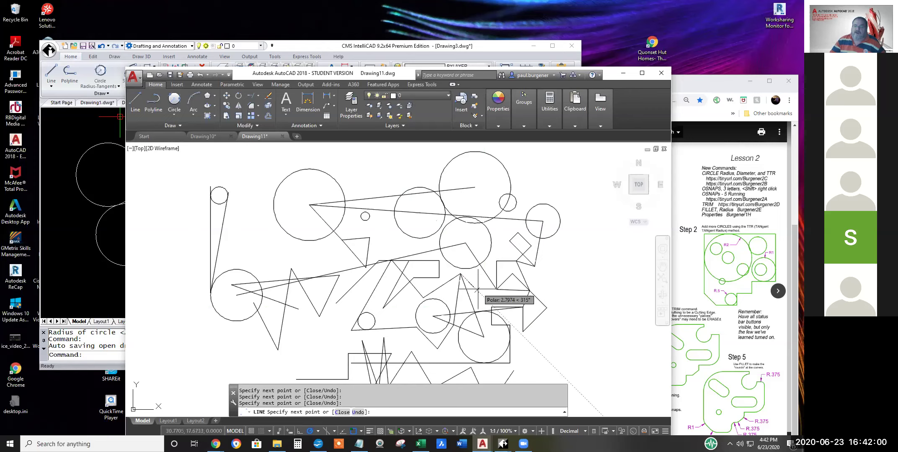
left_click(496, 290)
key("Return")
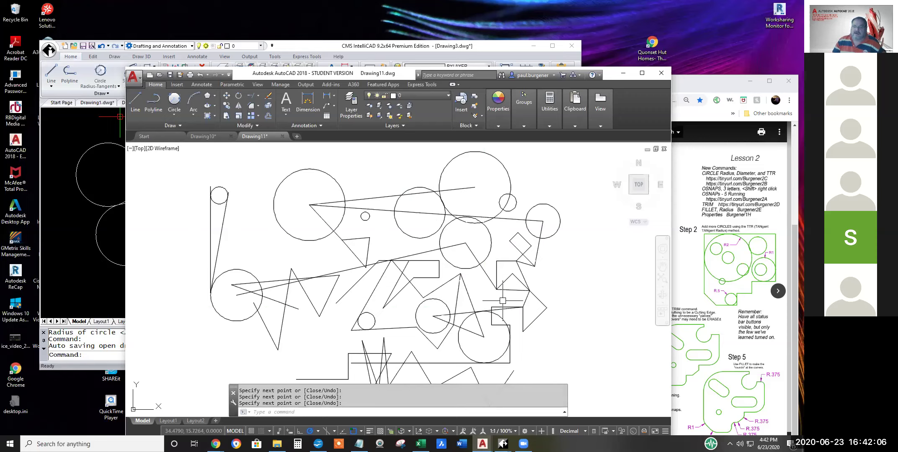
Enable Midpoint, Center and Intersection running snaps alongside Endpoint.
right_click(354, 431)
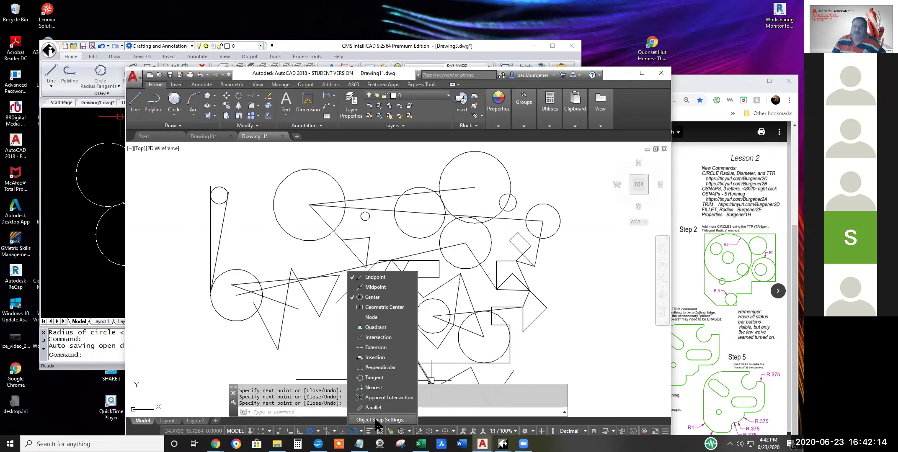
left_click(376, 420)
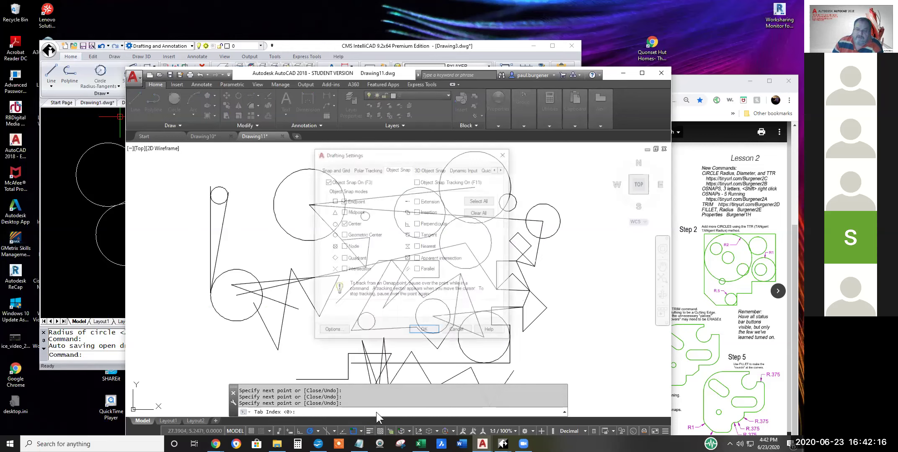
left_click(344, 212)
left_click(343, 223)
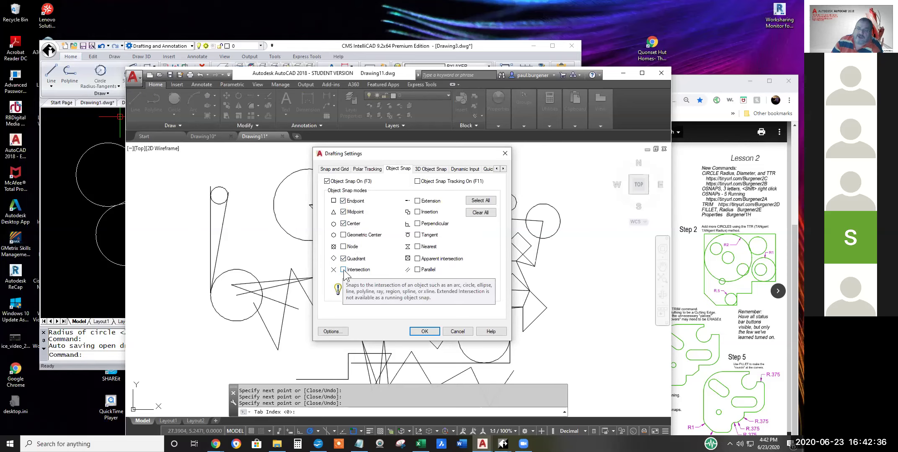
left_click(343, 270)
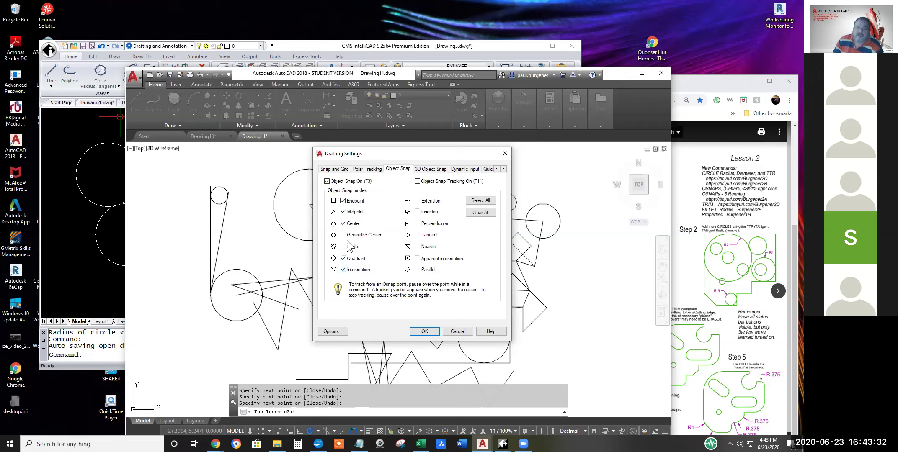
left_click(425, 332)
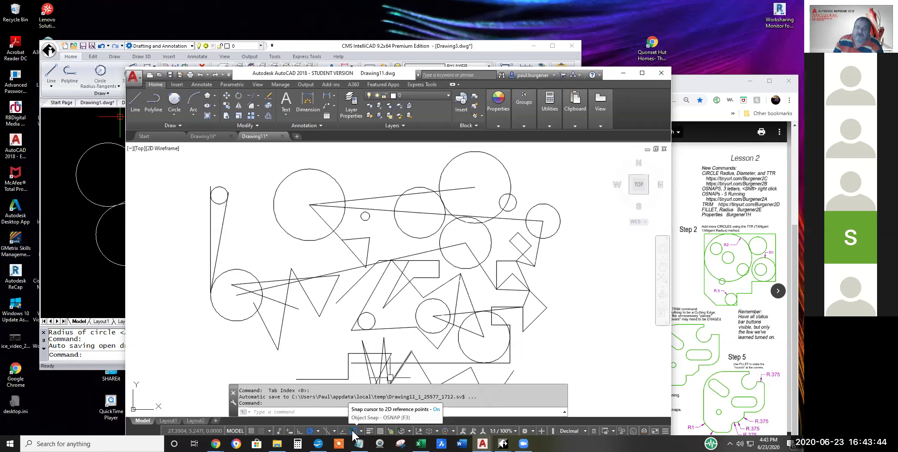
Start a line at the slanted line's midpoint and run it to an intersection point.
left_click(136, 103)
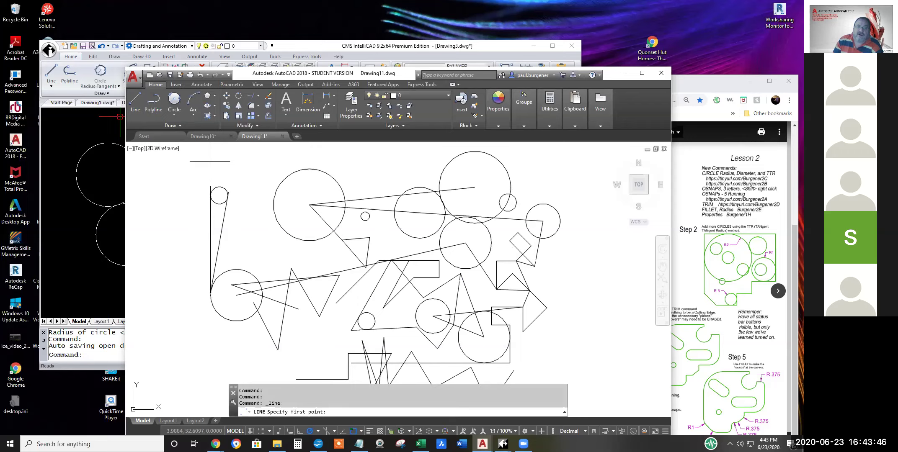
left_click(220, 243)
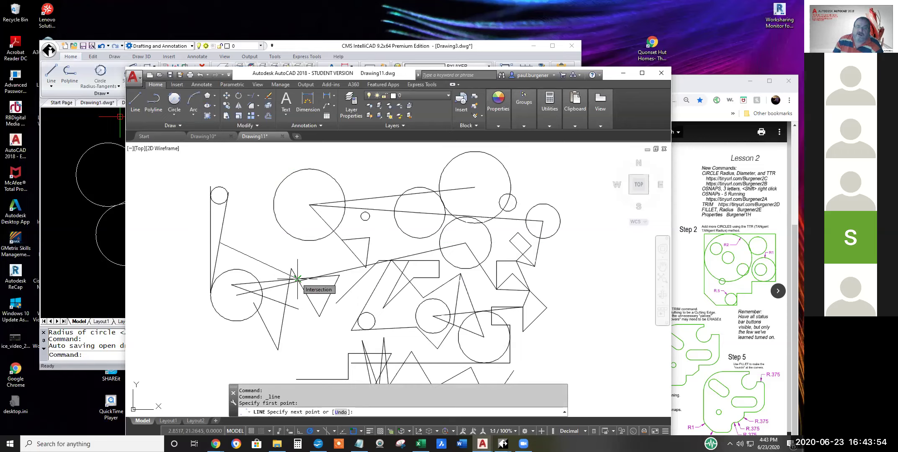
left_click(298, 279)
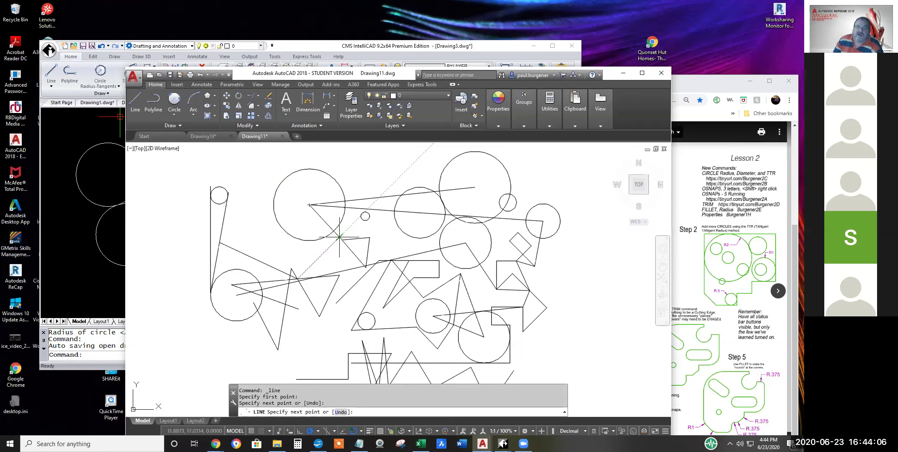
left_click(297, 278)
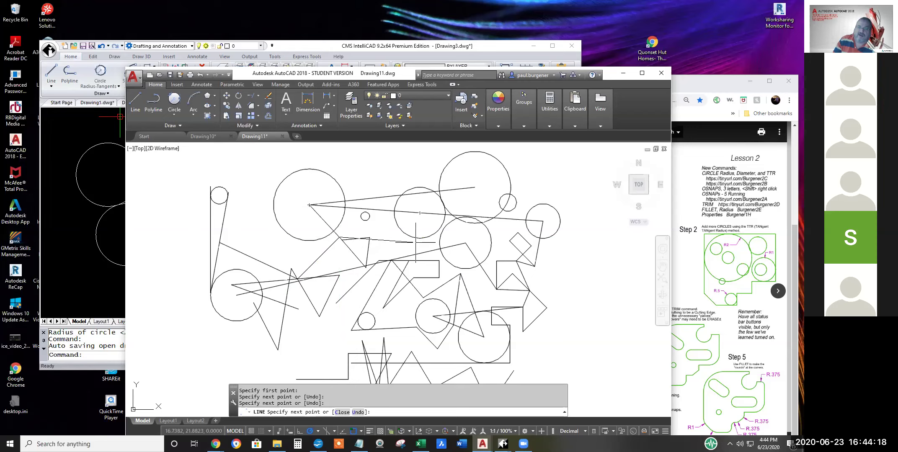
scroll(436, 237, "up", 2)
scroll(435, 237, "up", 3)
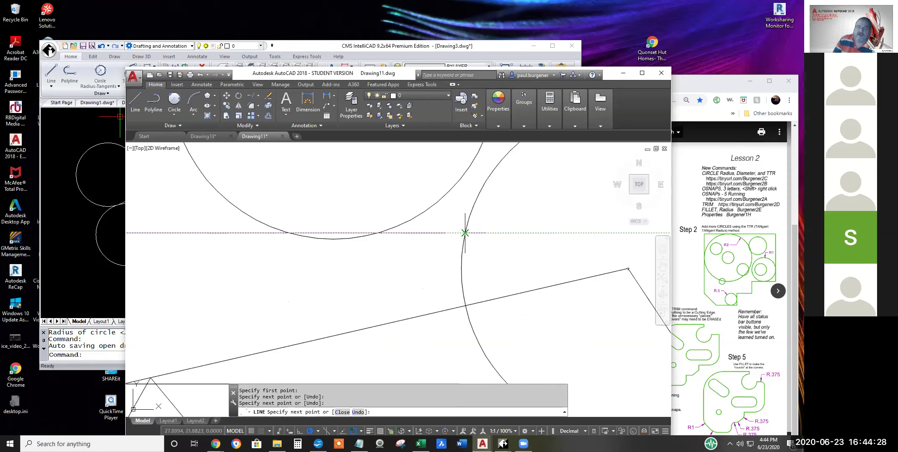
Extend the line to where it meets the circle, then on through two snapped endpoints.
left_click(465, 233)
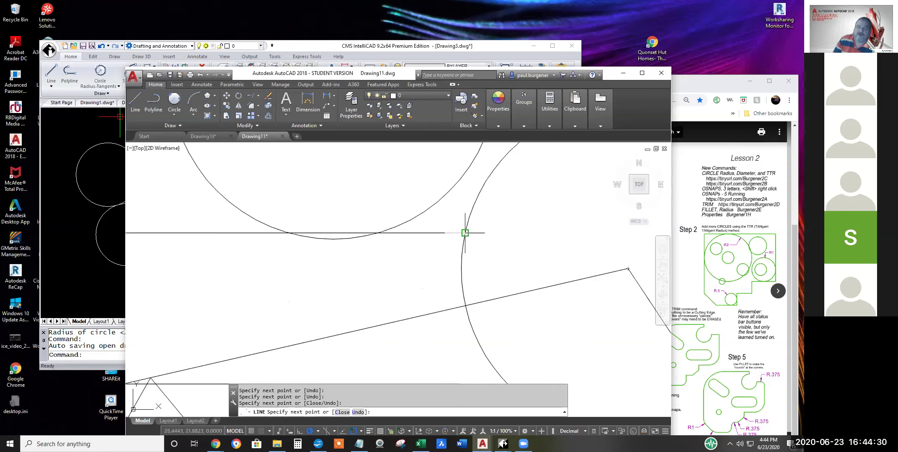
scroll(427, 262, "down", 4)
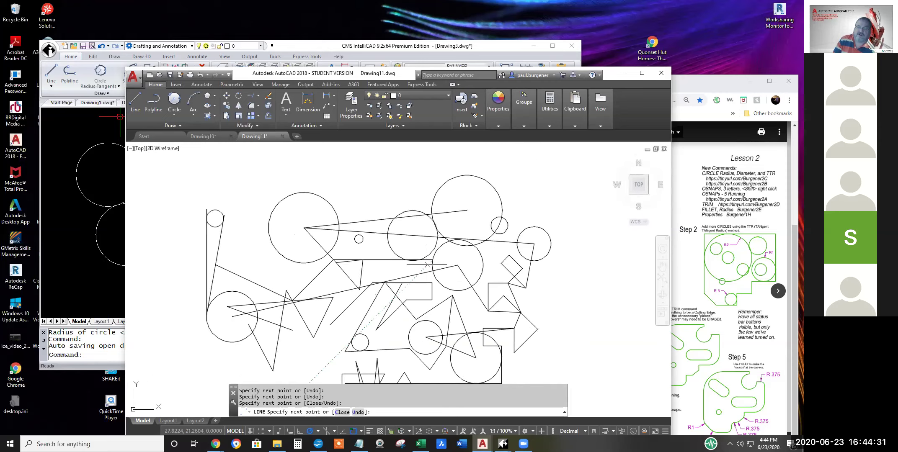
left_click(467, 210)
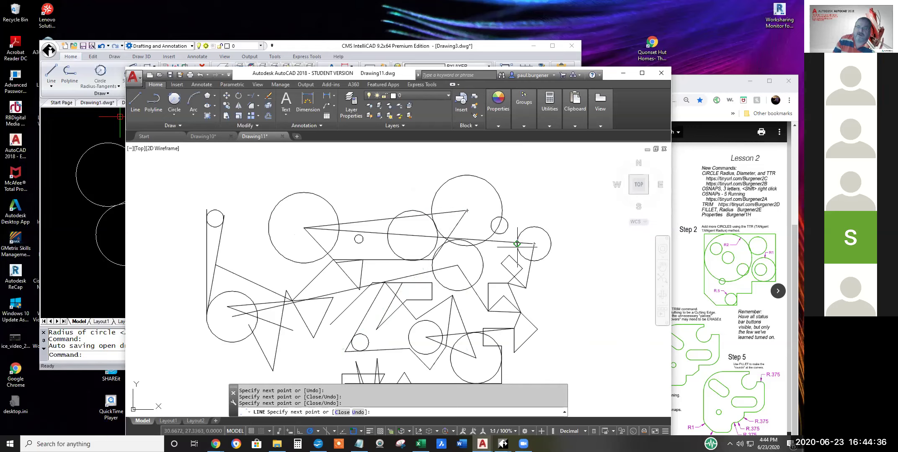
scroll(517, 244, "up", 5)
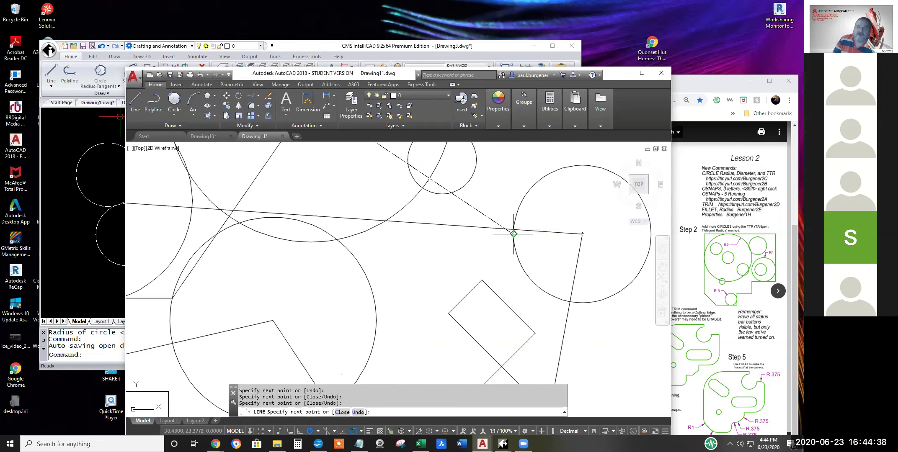
left_click(513, 234)
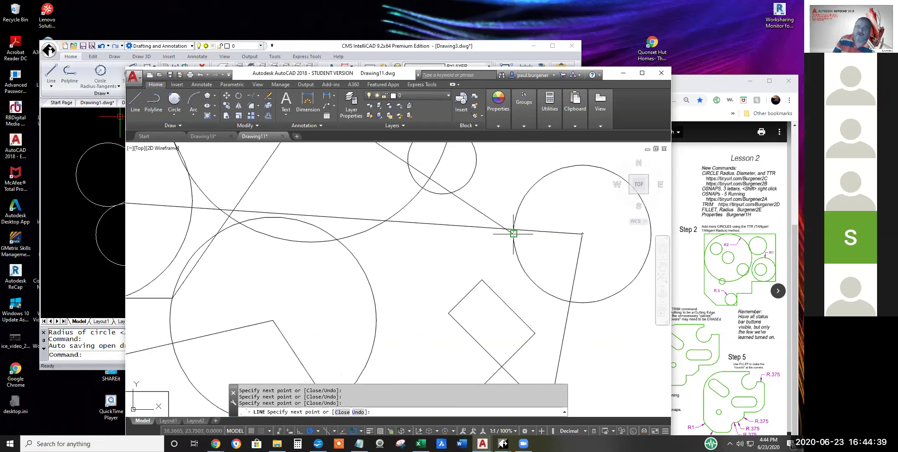
Run the line through the right circle's top, right and bottom quadrants to an edge midpoint.
left_click(583, 167)
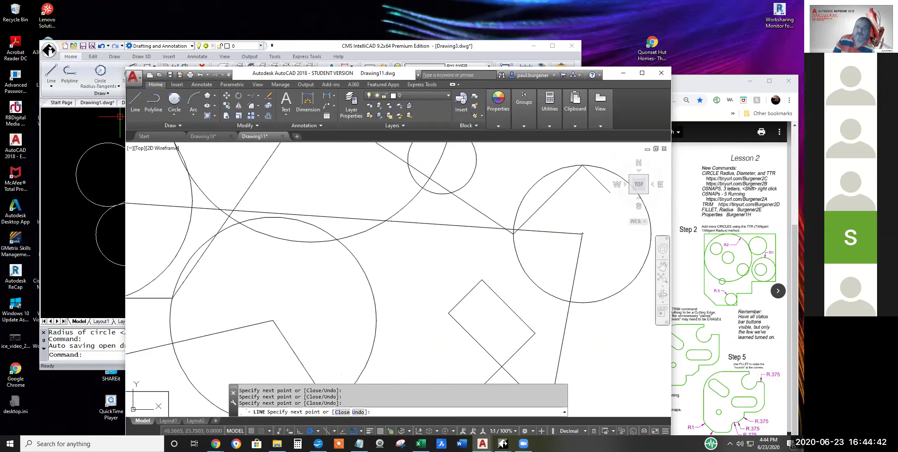
left_click(650, 234)
left_click(582, 303)
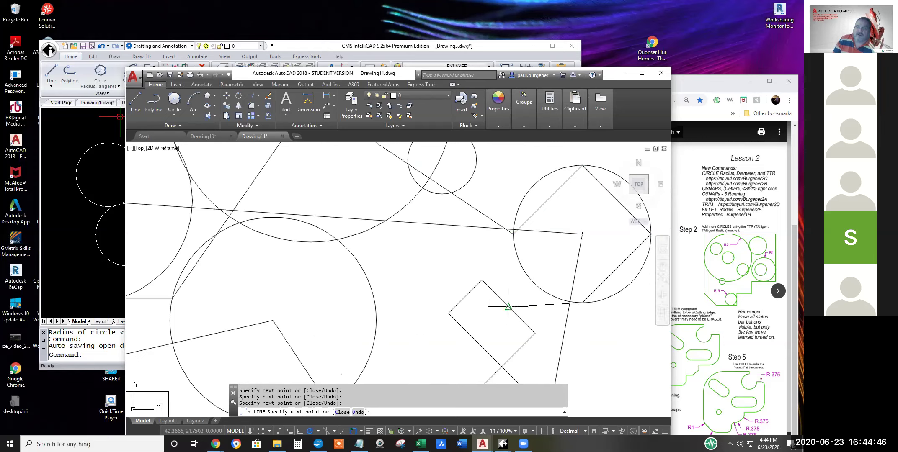
left_click(465, 297)
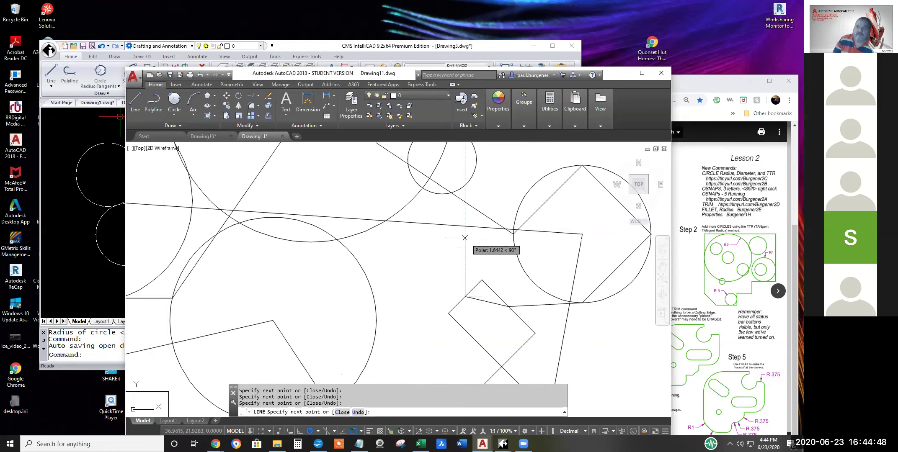
Link rectangle edge midpoints and a circle quadrant, then draw a vertical segment upward.
middle_click_drag(458, 207, 474, 285)
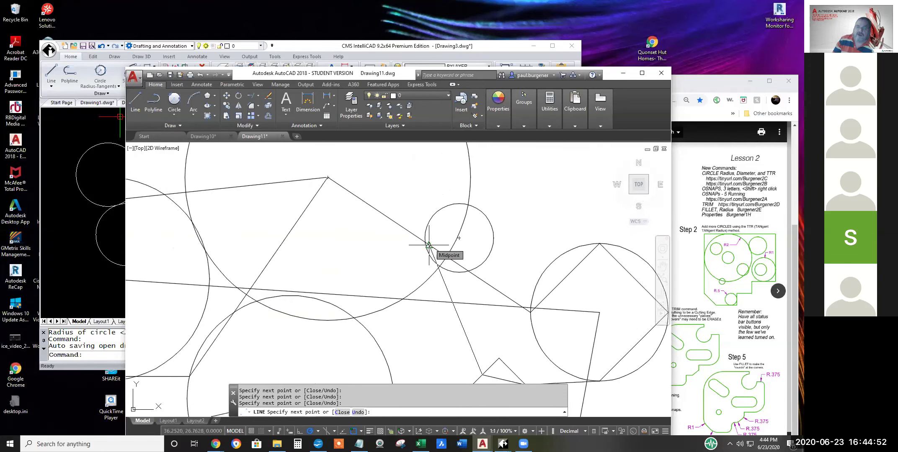
left_click(429, 245)
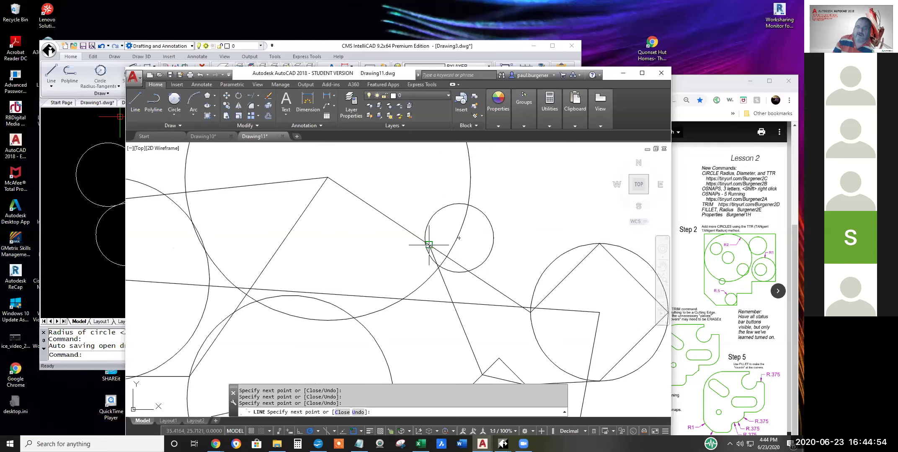
scroll(441, 236, "down", 3)
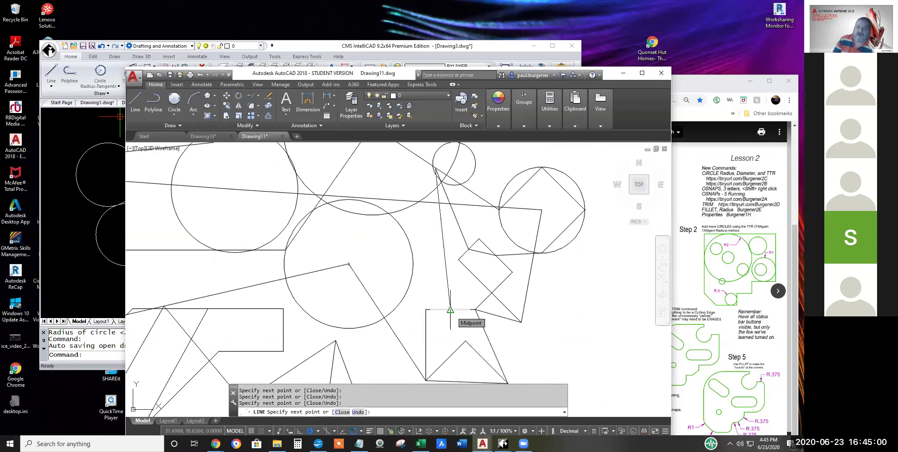
left_click(451, 310)
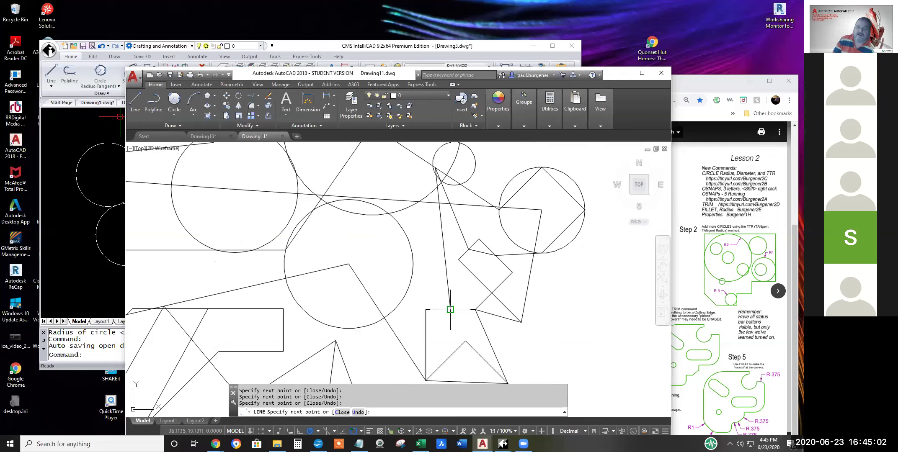
left_click(414, 264)
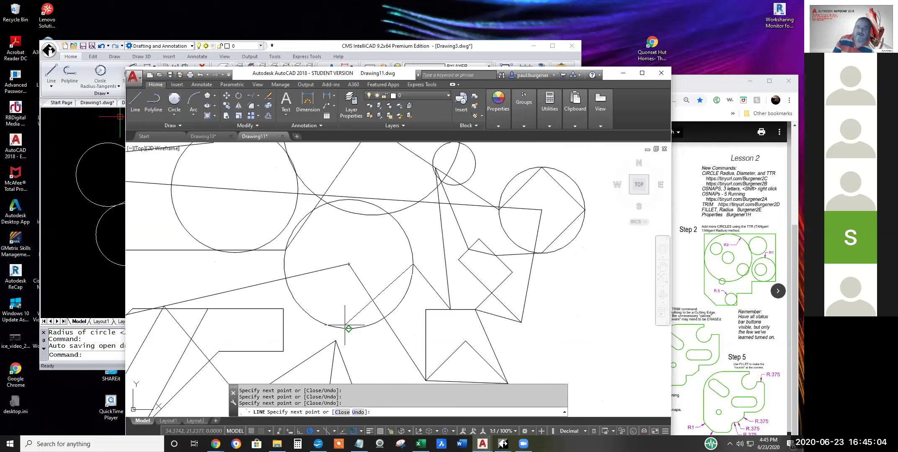
left_click(349, 329)
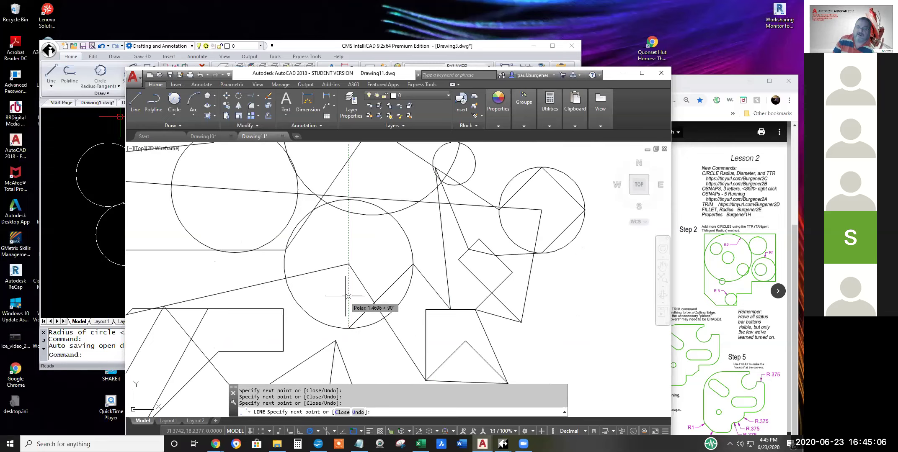
left_click(349, 213)
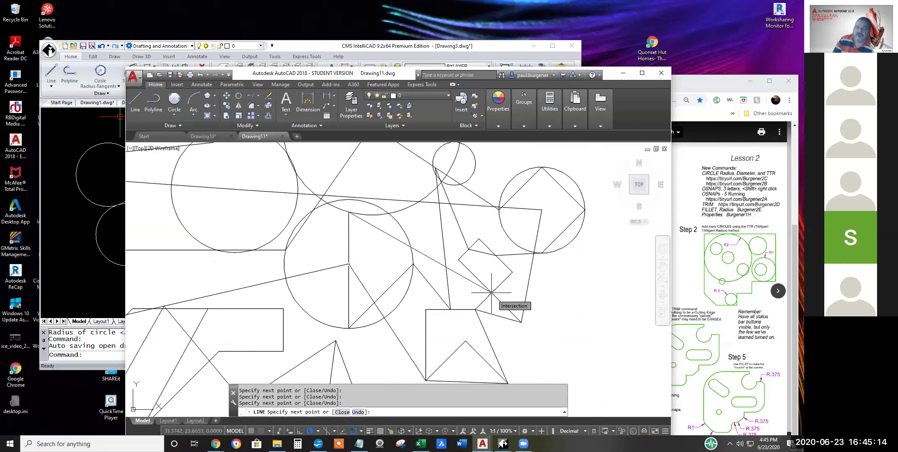
Connect the remaining intersections, add a horizontal segment to the circle's edge, and finish.
scroll(492, 292, "up", 5)
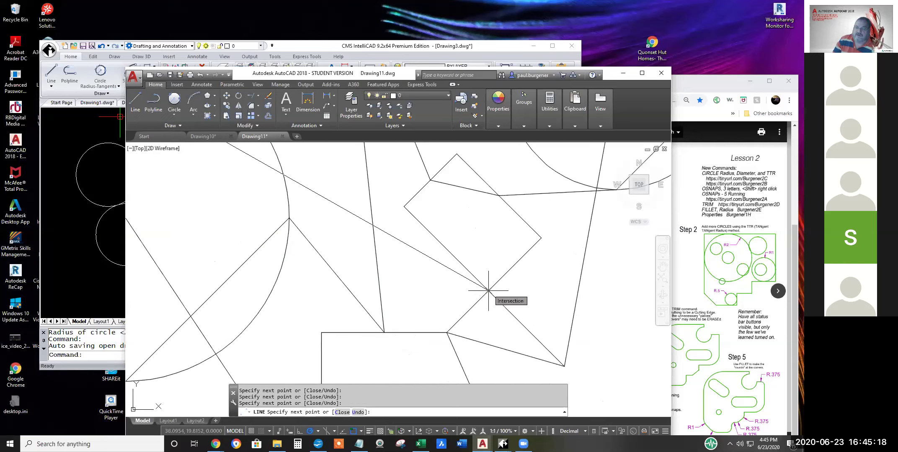
left_click(488, 290)
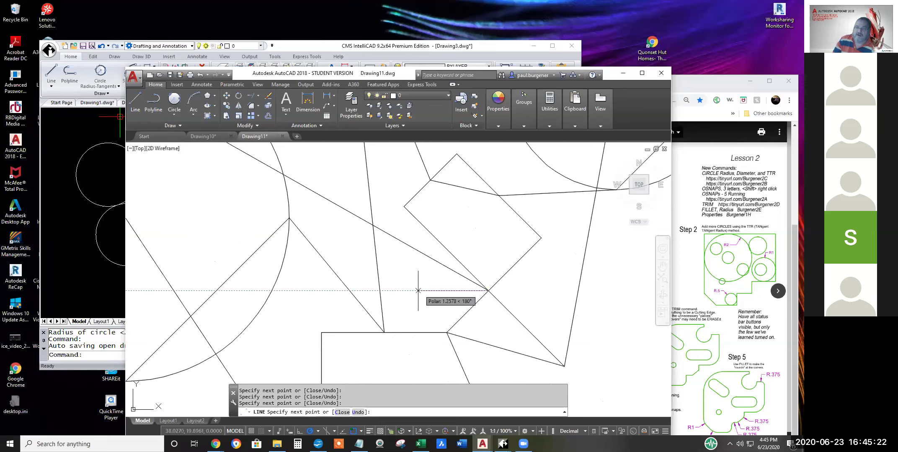
left_click(337, 275)
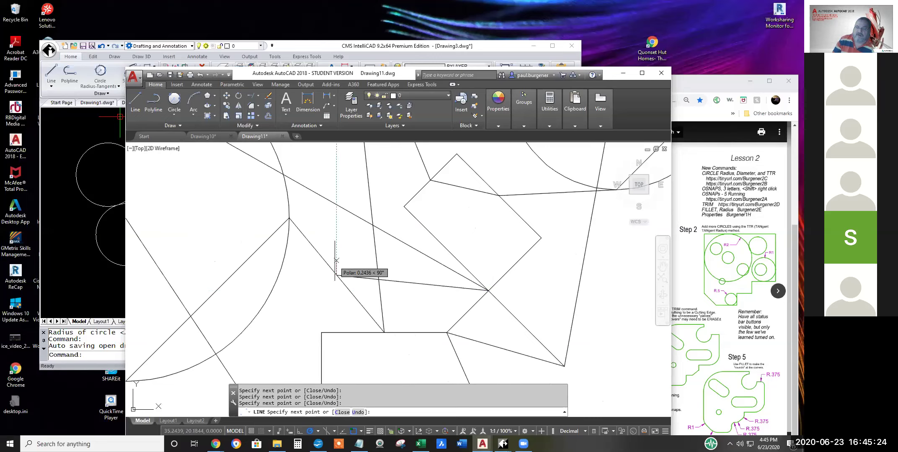
left_click(373, 225)
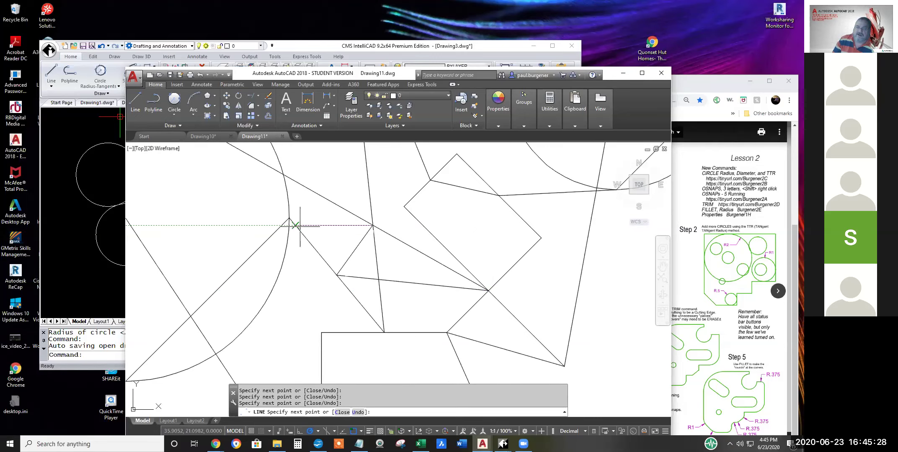
left_click(296, 226)
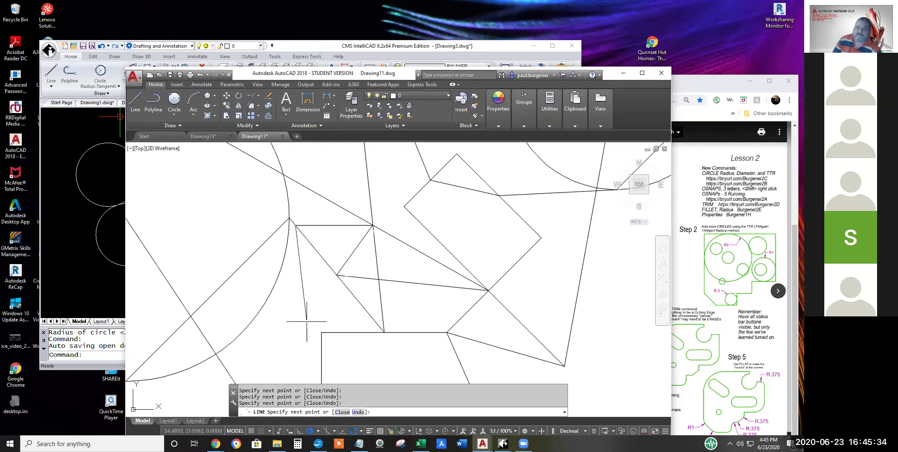
key("Return")
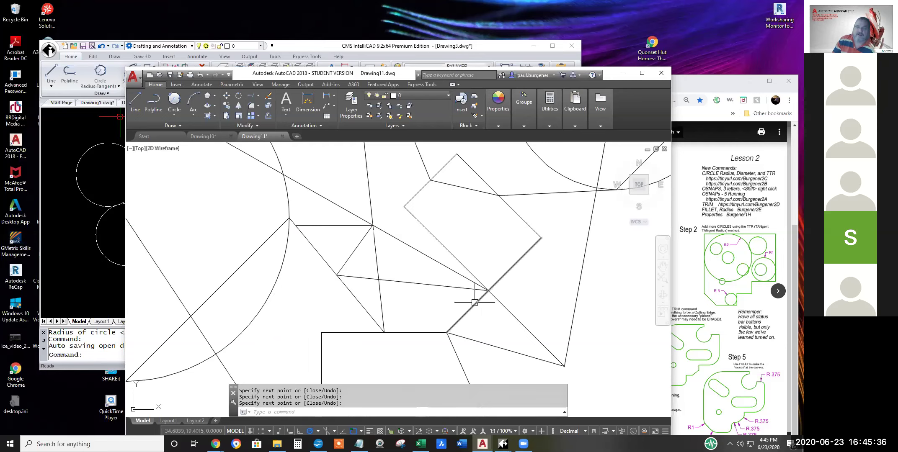
scroll(452, 312, "down", 4)
scroll(503, 323, "down", 5)
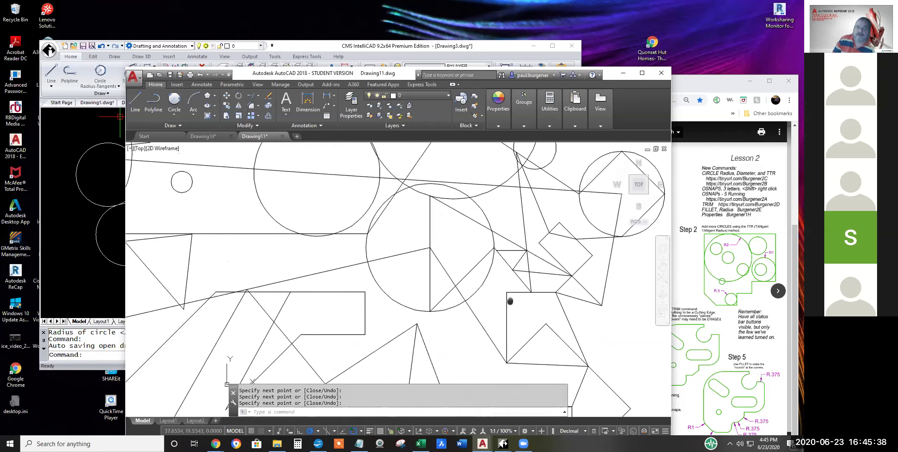
Review the object snap settings without changing them, then start a new line.
middle_click_drag(502, 322, 486, 264)
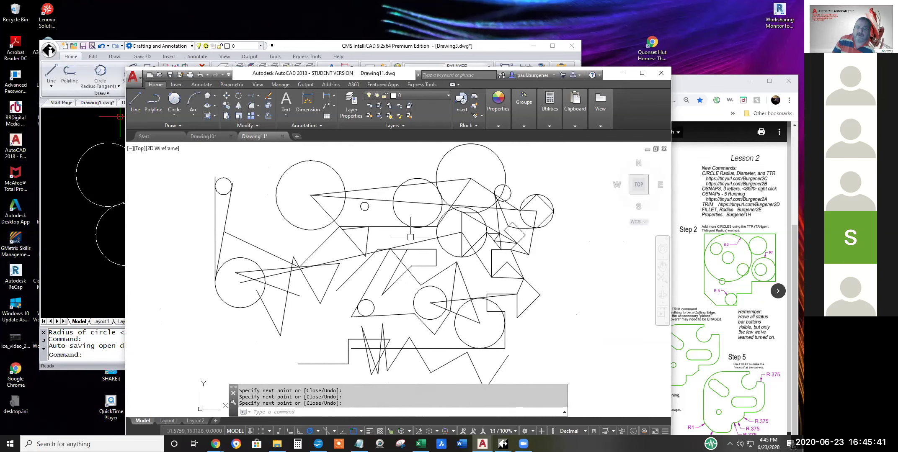
left_click(361, 432)
left_click(376, 419)
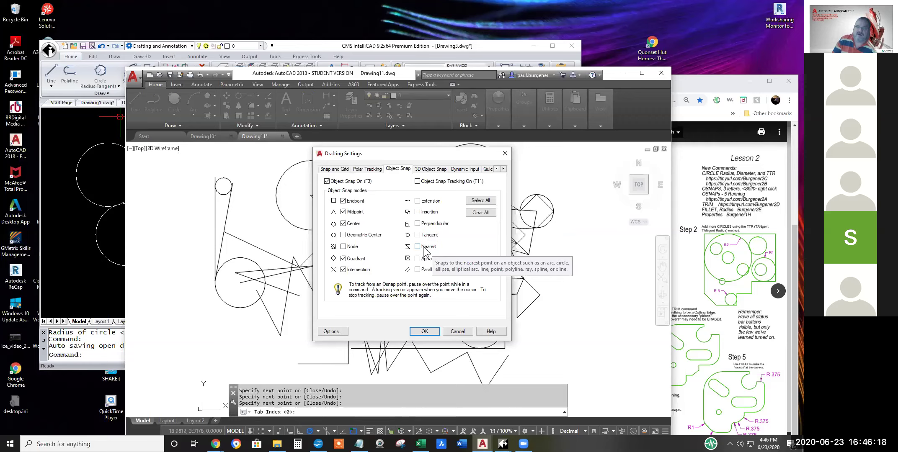
left_click(457, 331)
left_click(135, 102)
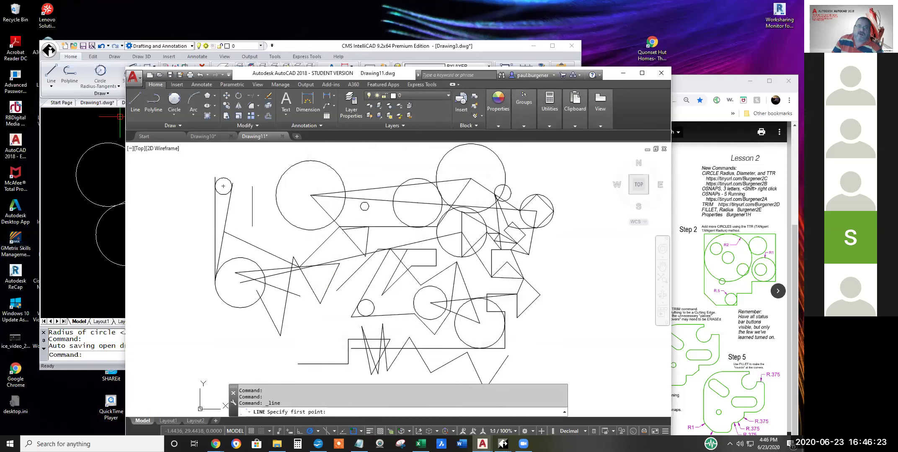
Apply a one-time Nearest snap override for the line's first point.
right_click(263, 224, "shift")
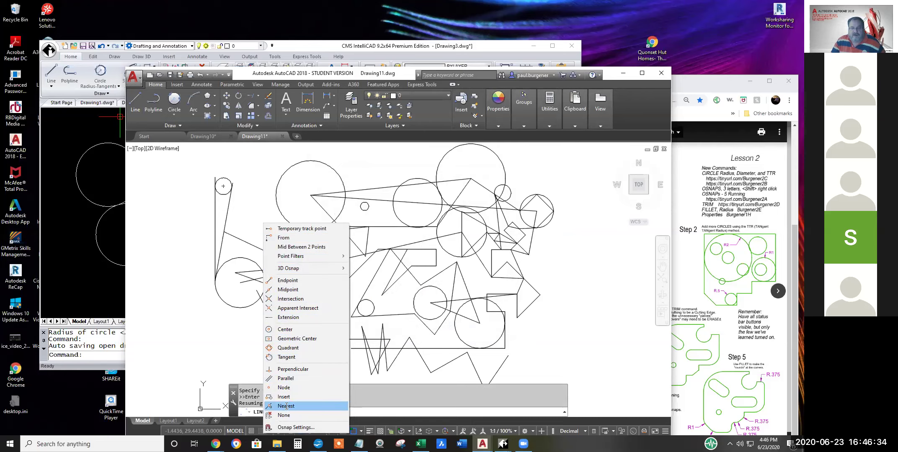
left_click(286, 406)
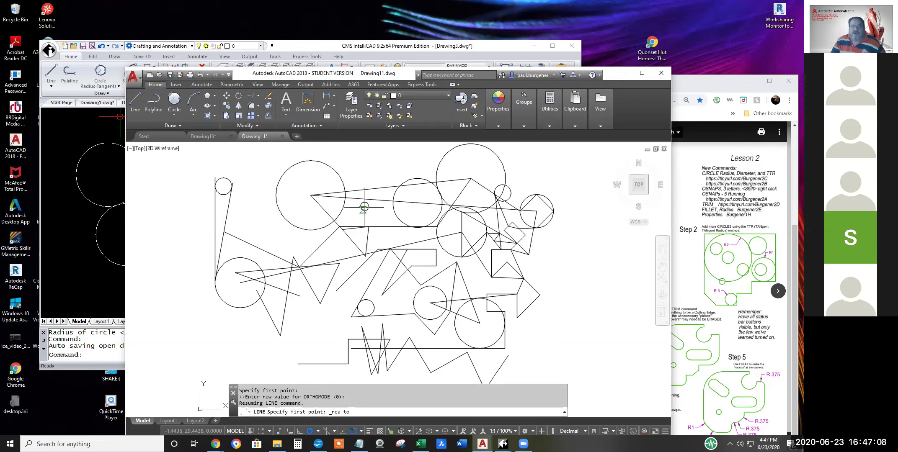
Draw a short line from a nearest point on the circle's edge to a point off it.
left_click(399, 217)
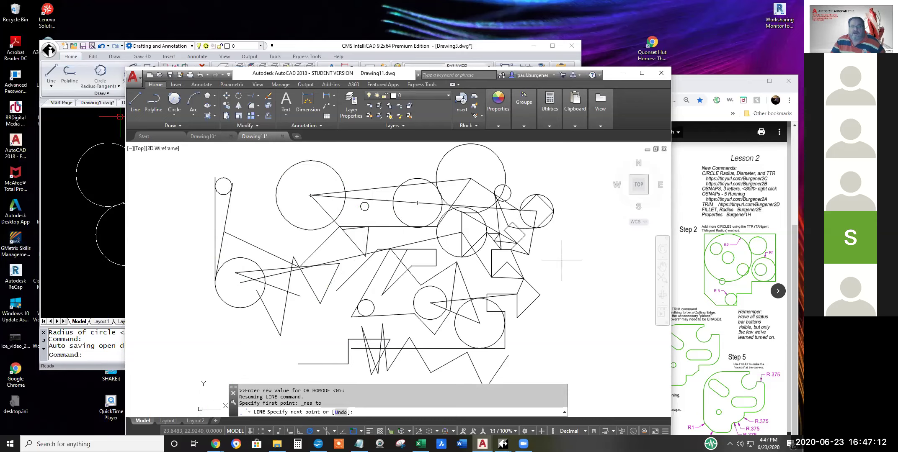
scroll(396, 219, "up", 8)
scroll(397, 219, "up", 8)
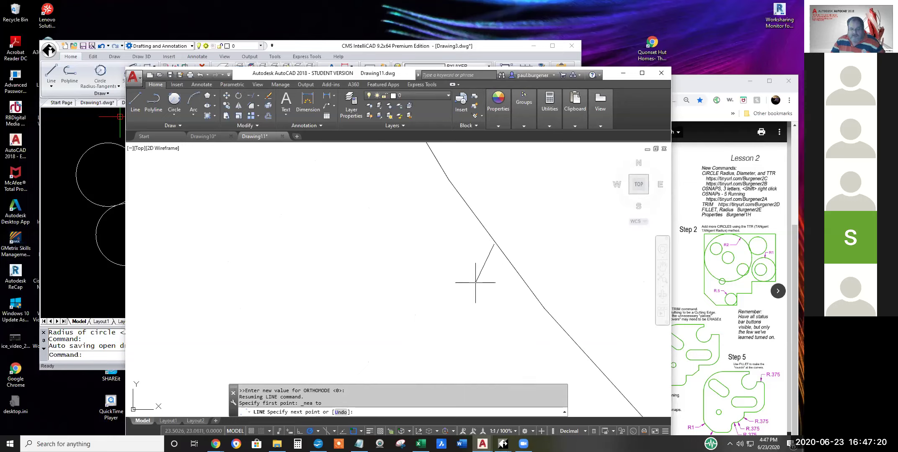
type("re")
key("Return")
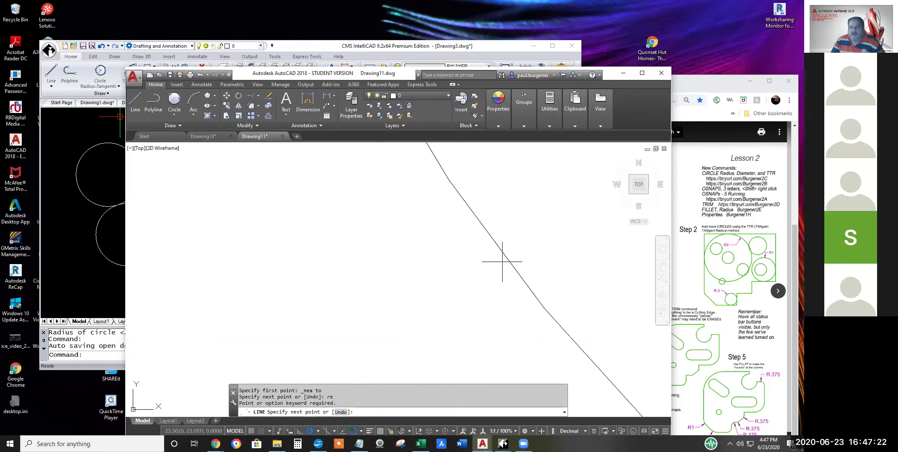
left_click(436, 303)
key("Return")
Regenerate the drawing with RE and re-centre the view on the shapes.
type("re")
key("Return")
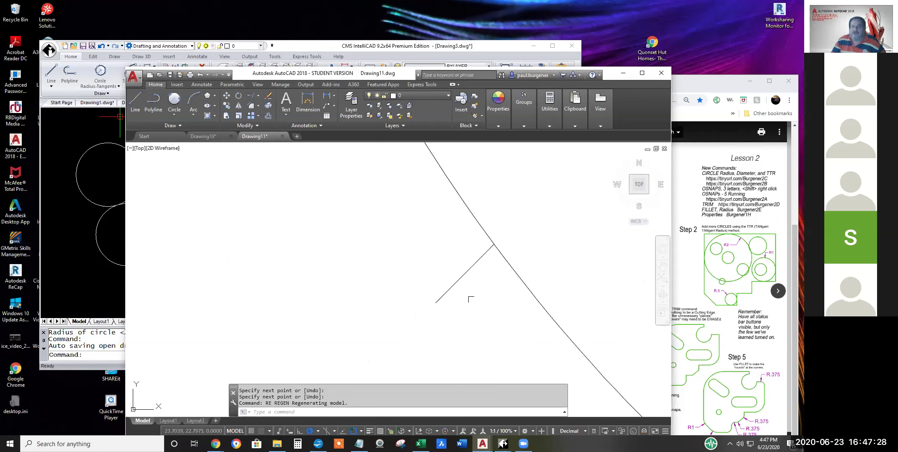
scroll(469, 311, "down", 5)
scroll(389, 283, "up", 10)
scroll(355, 316, "down", 8)
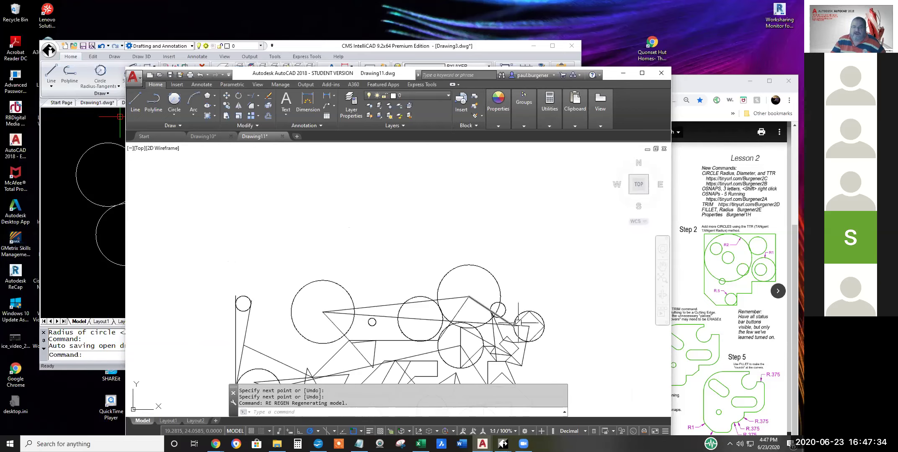
mouse_move(512, 377)
middle_mouse_down()
mouse_move(516, 318)
mouse_move(465, 306)
middle_mouse_up()
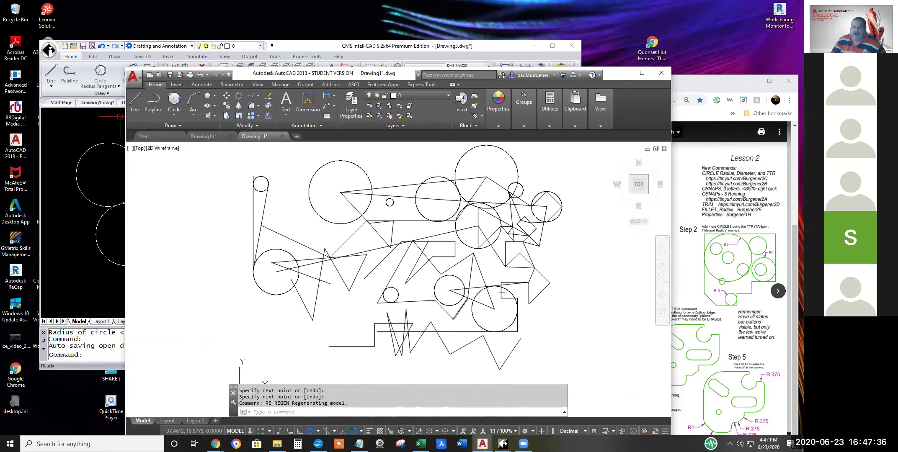
Draw a small circle with the C command in the middle of the drawing.
type("c")
key("Return")
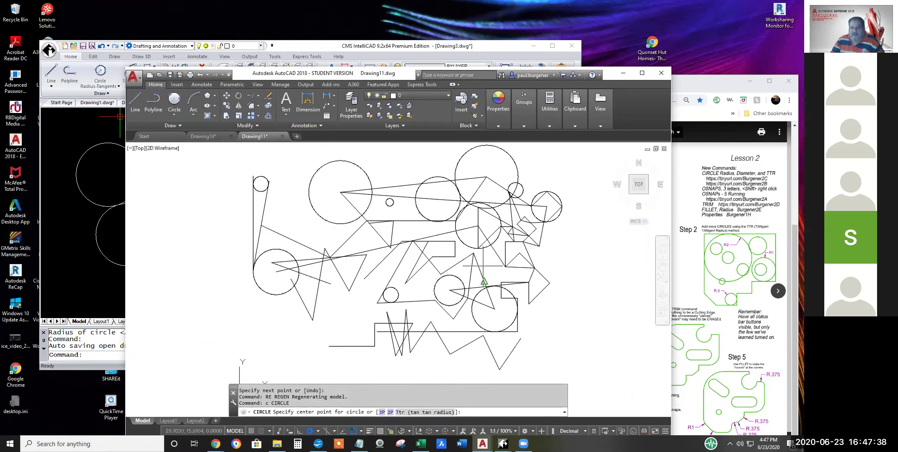
left_click(487, 263)
left_click(489, 262)
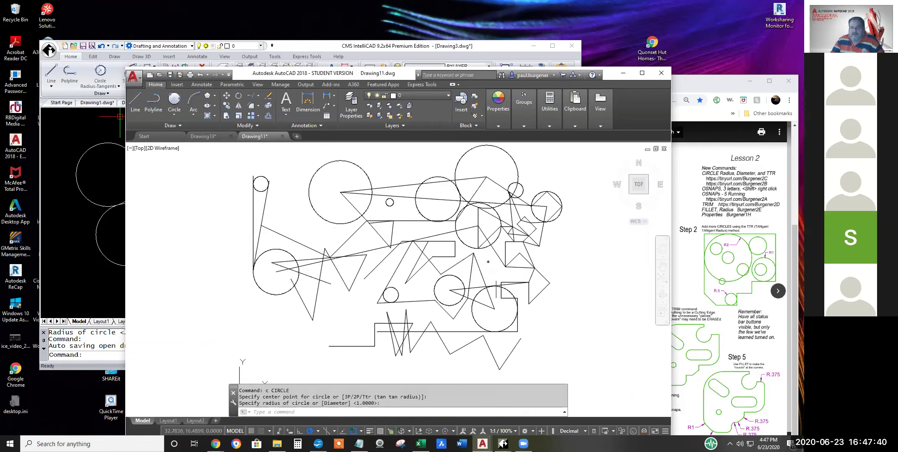
Zoom in on the new circle and regenerate with RE so it displays smoothly.
scroll(493, 268, "up", 4)
scroll(476, 247, "up", 12)
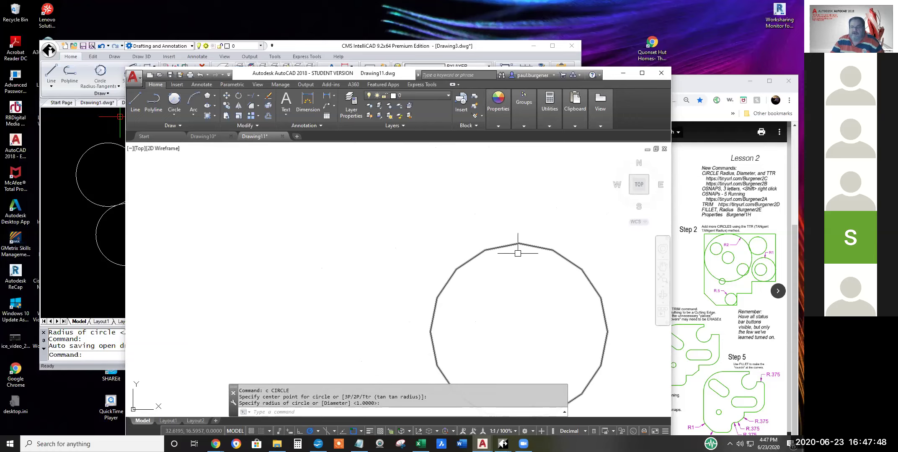
middle_click_drag(502, 313, 343, 241)
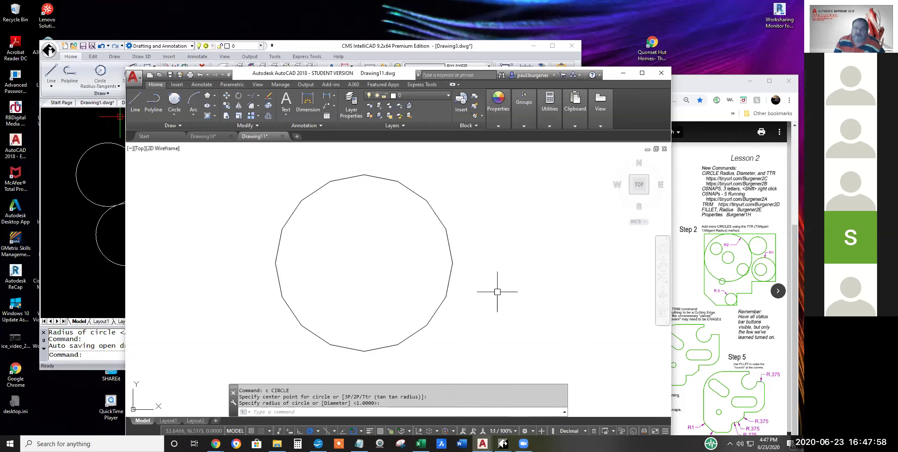
type("RE")
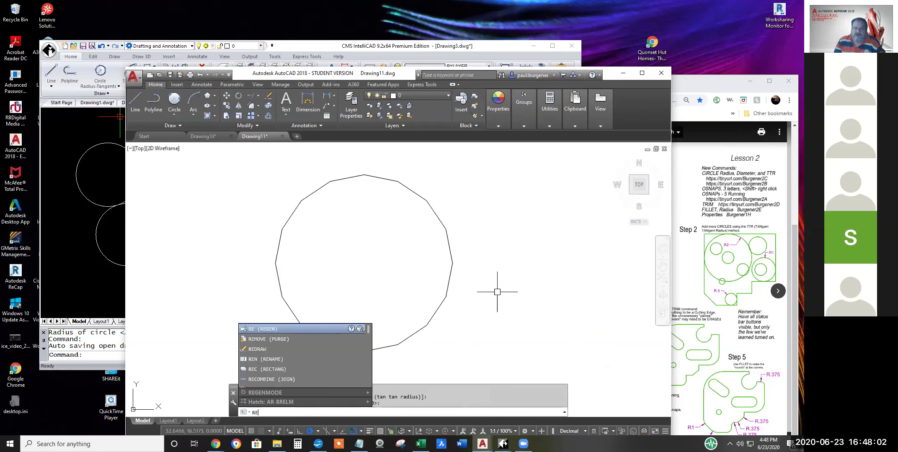
key("Return")
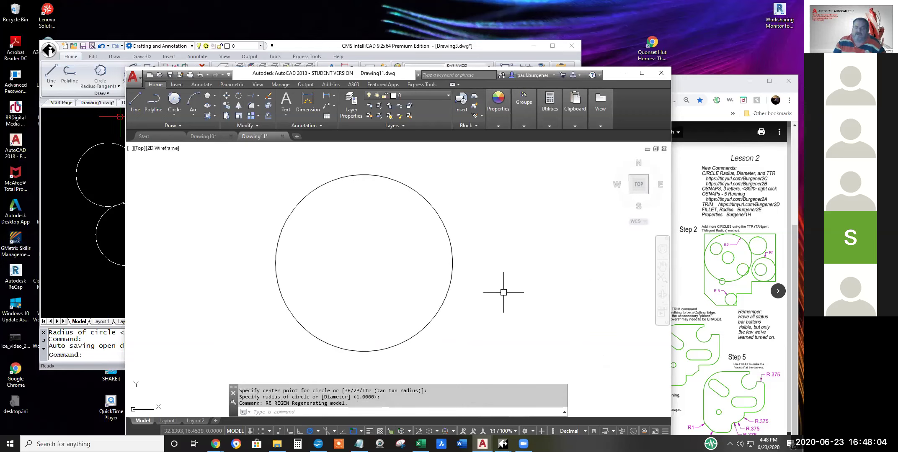
scroll(413, 260, "down", 5)
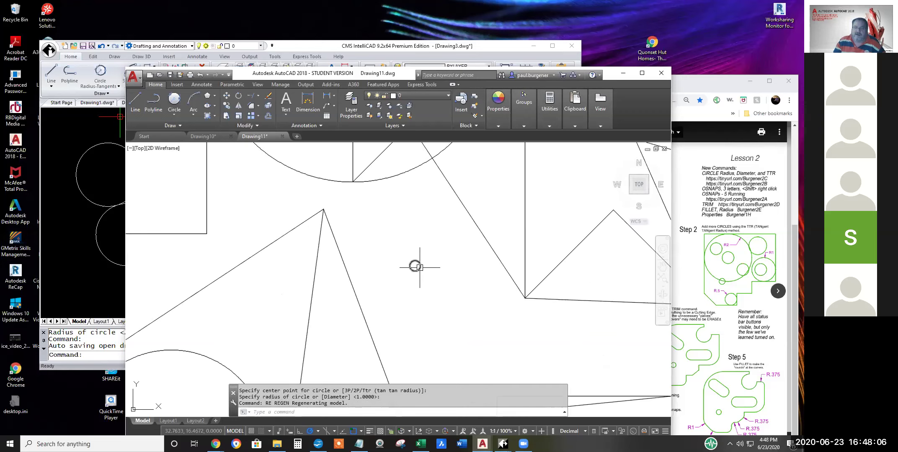
scroll(412, 289, "down", 3)
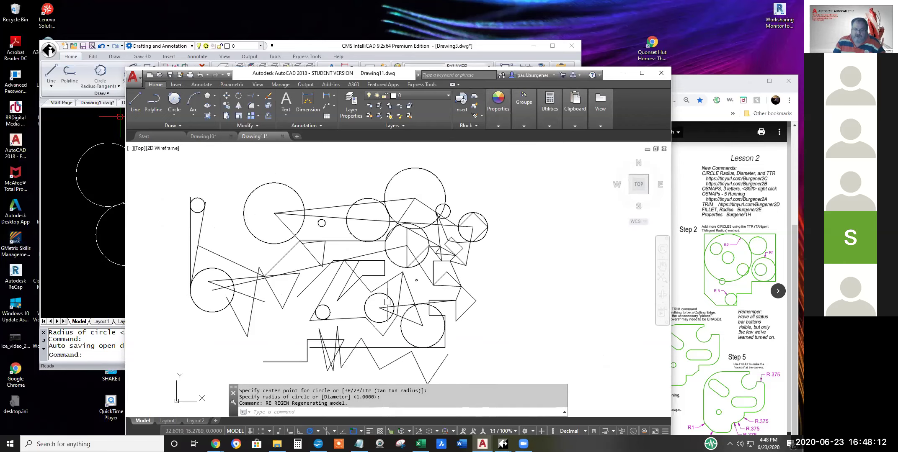
Set circle display resolution to 20000 with VIEWRES, keeping fast zooms on.
type("v")
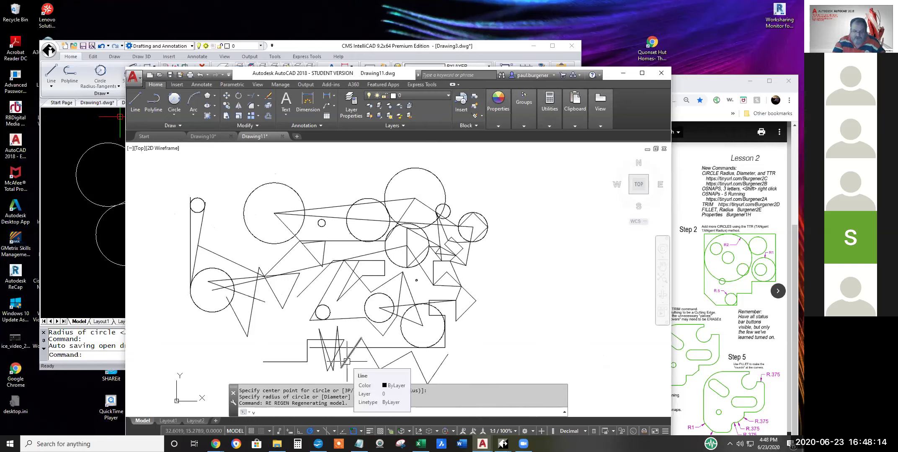
type("iewr")
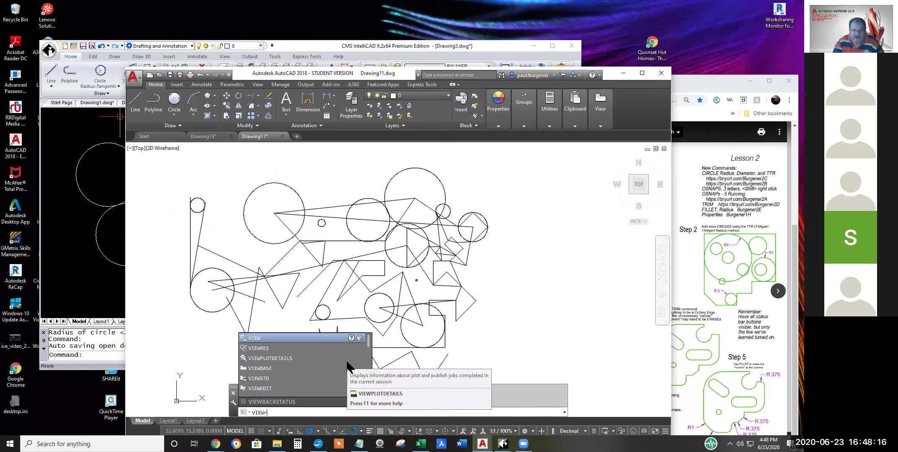
type("e")
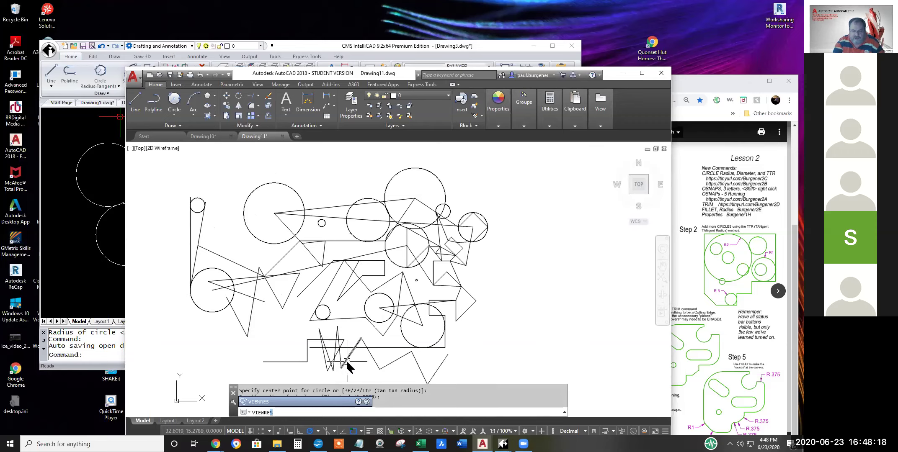
key("Return")
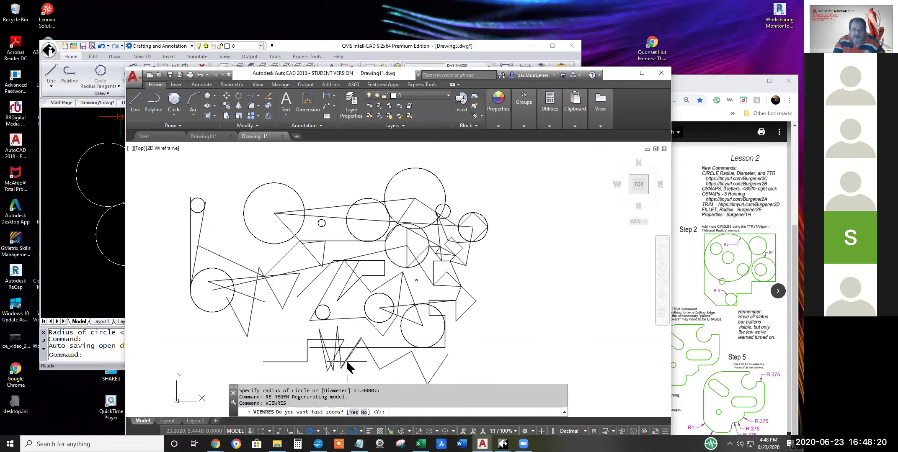
key("Return")
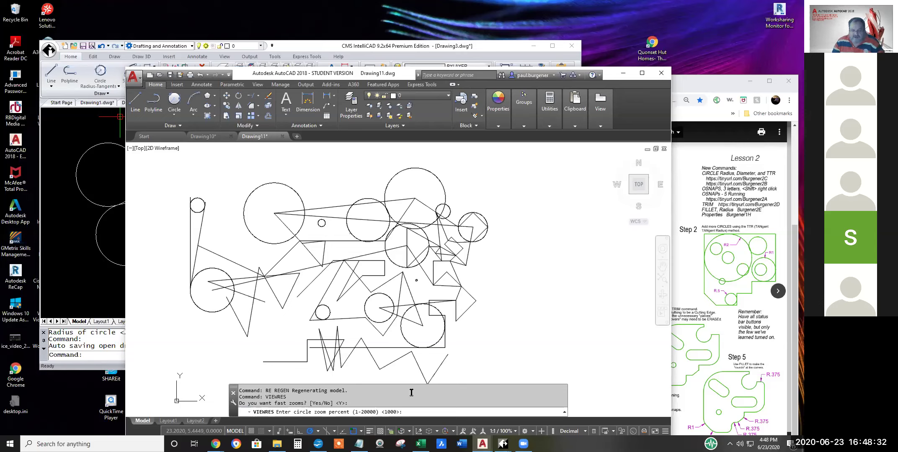
type("20000")
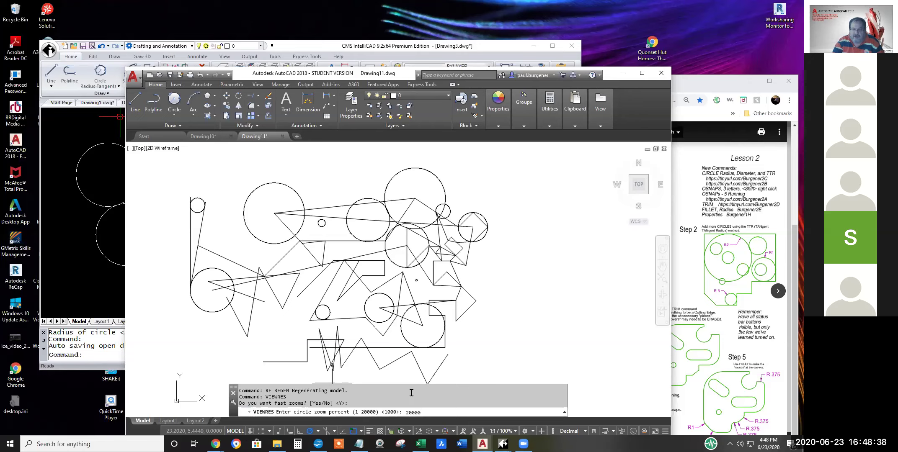
key("Return")
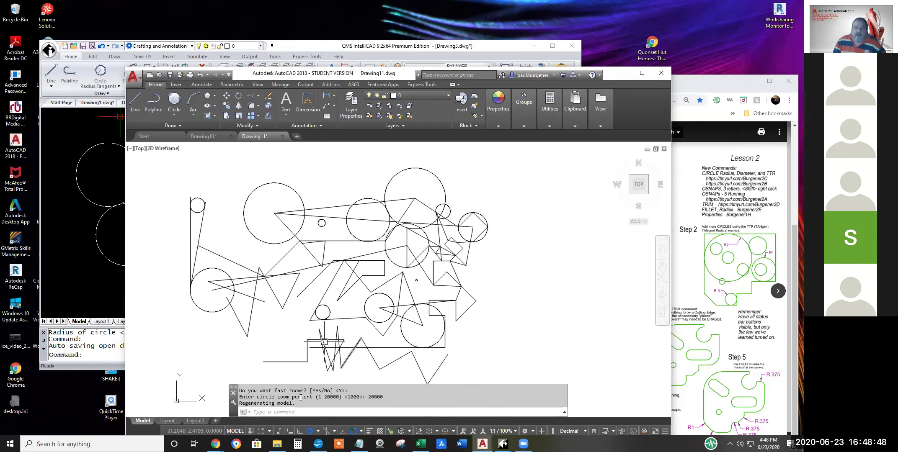
Draw a line chain through circle quadrants, a line midpoint and a line endpoint.
left_click(135, 102)
left_click(274, 184)
left_click(347, 220)
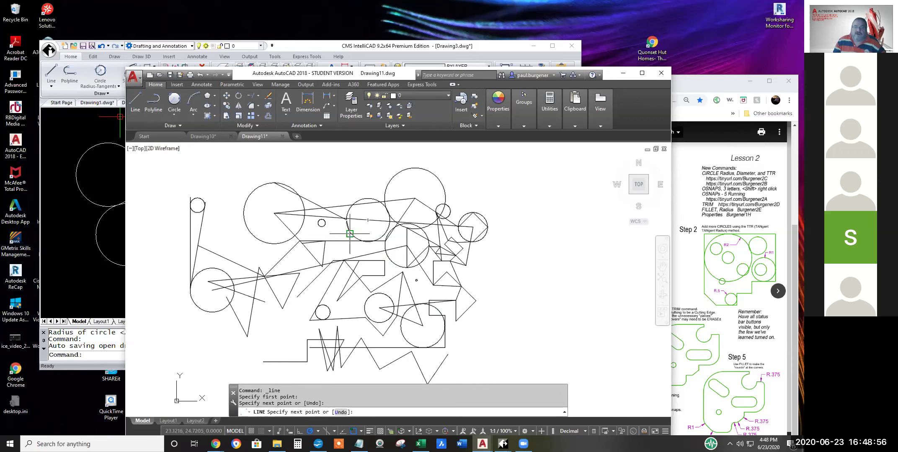
left_click(367, 242)
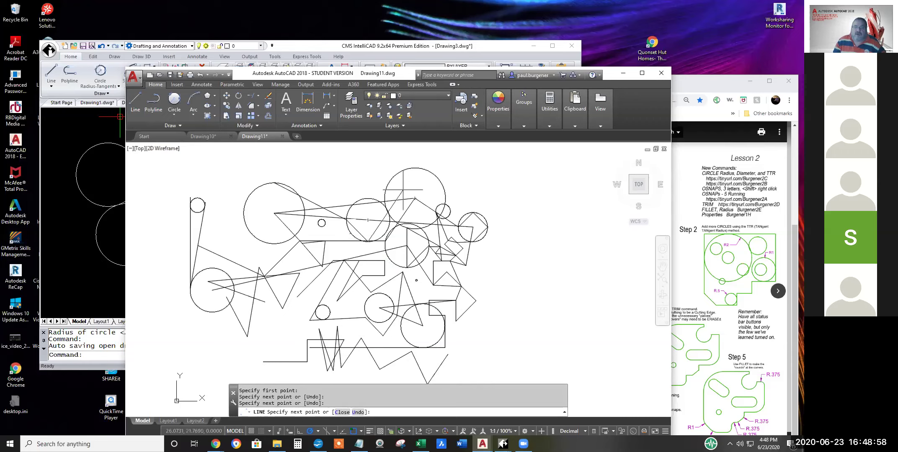
left_click(414, 169)
left_click(461, 289)
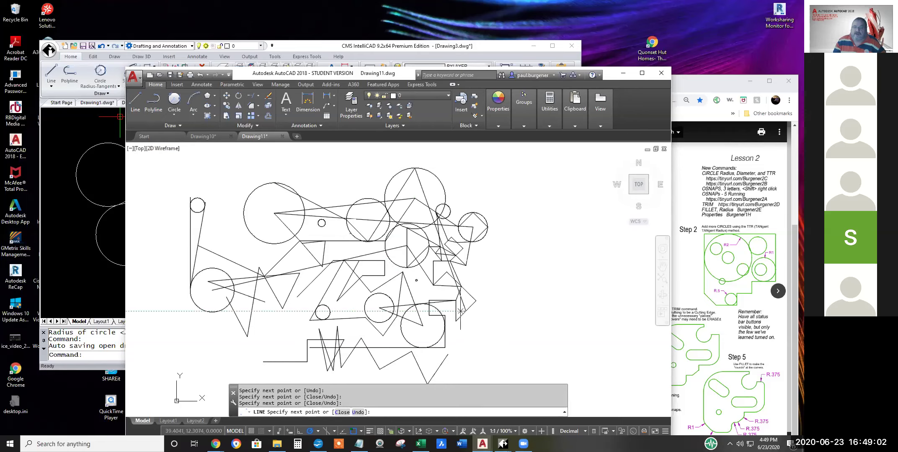
left_click(362, 275)
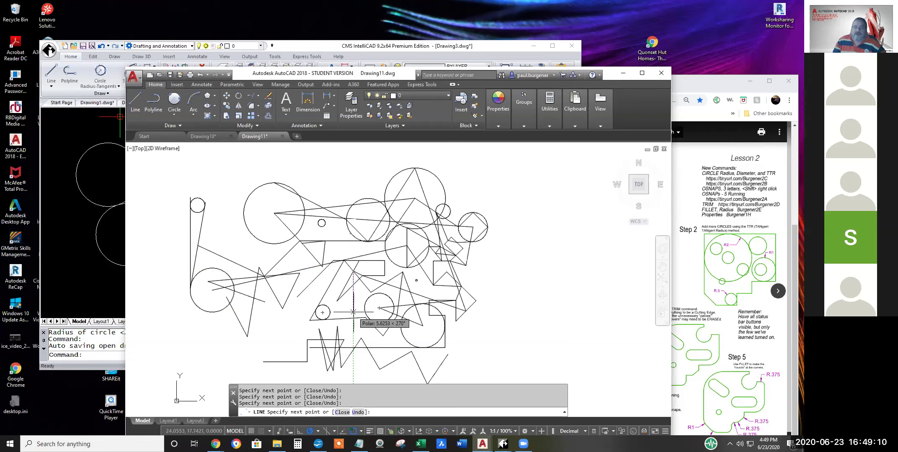
scroll(353, 312, "up", 2)
scroll(354, 314, "down", 5)
scroll(356, 318, "up", 10)
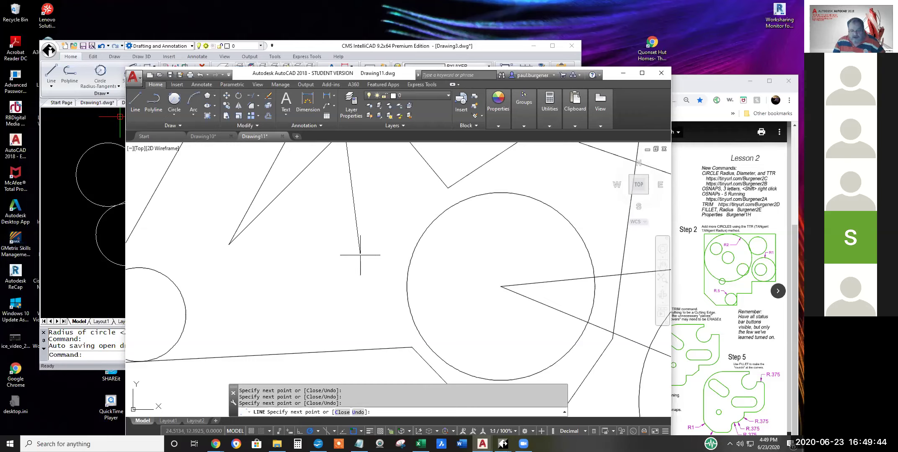
Place the next line point perpendicular to the bottom line, then switch Ortho on.
right_click(363, 254, "shift")
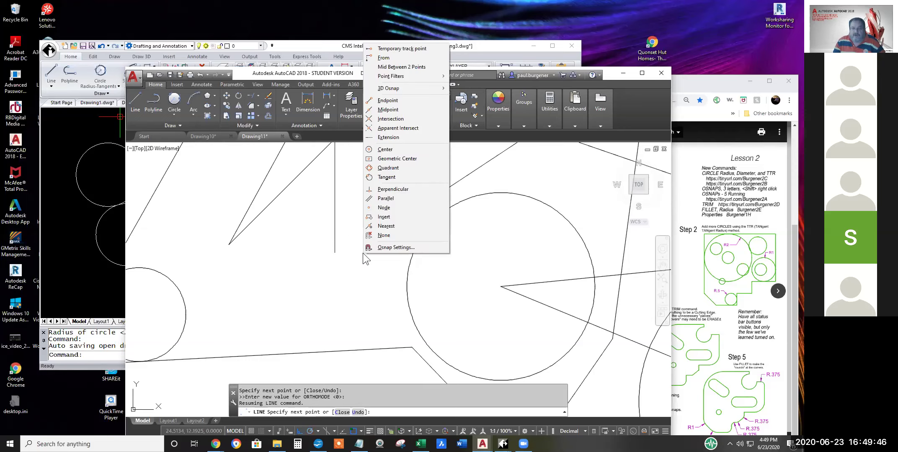
left_click(393, 189)
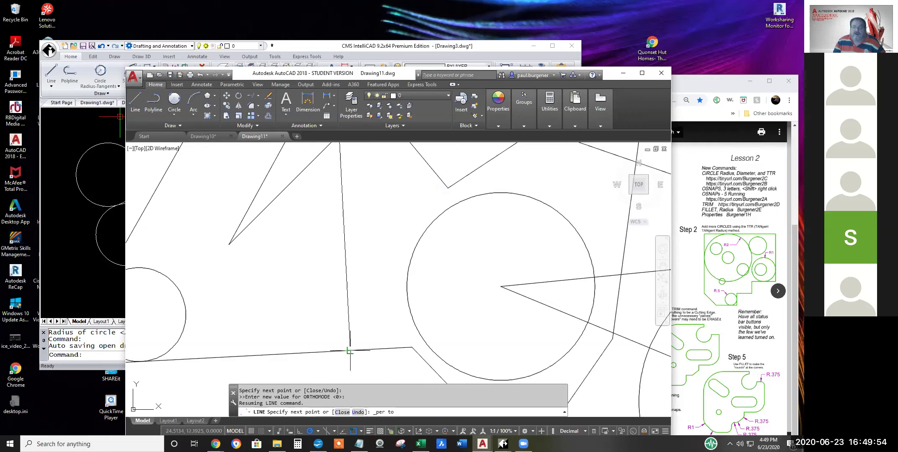
scroll(331, 267, "down", 5)
scroll(324, 234, "up", 2)
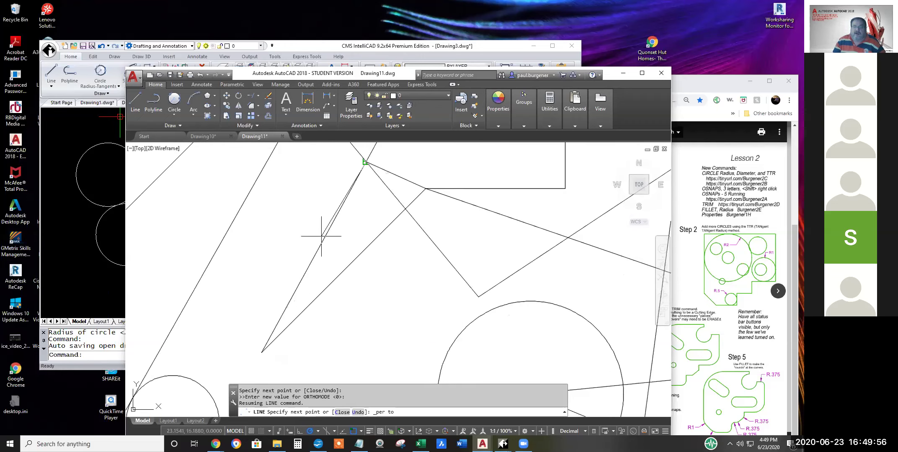
scroll(310, 176, "up", 4)
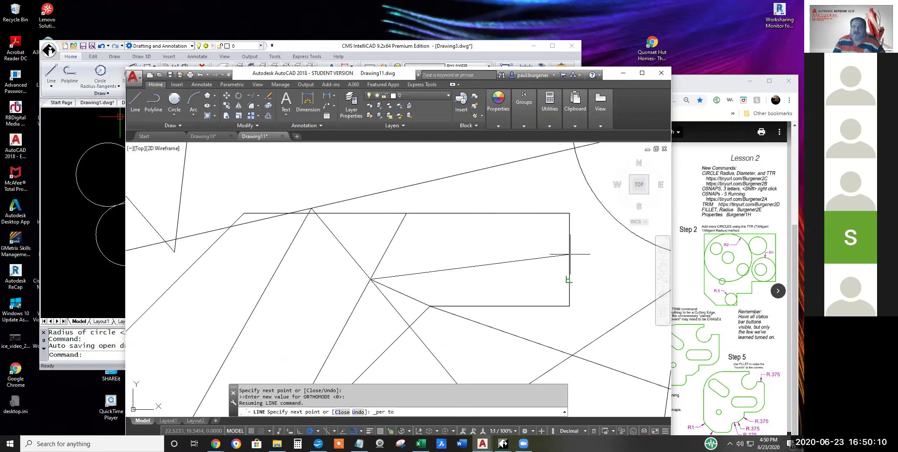
scroll(400, 369, "down", 4)
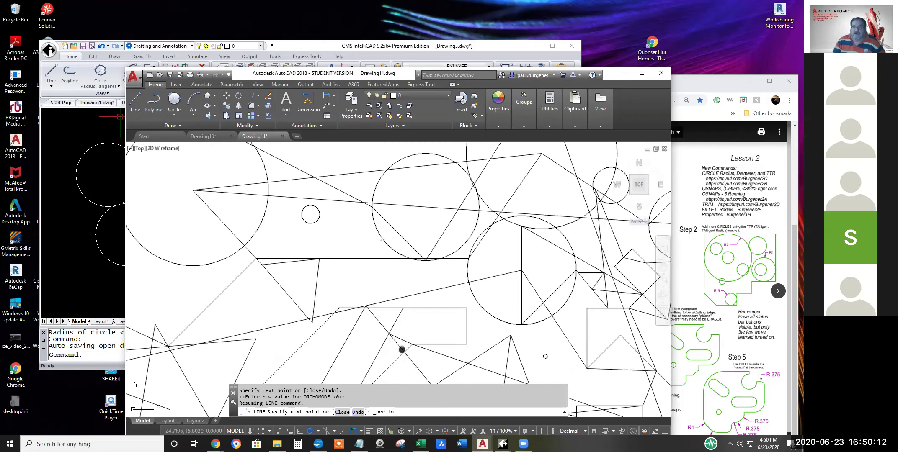
middle_click_drag(402, 349, 406, 223)
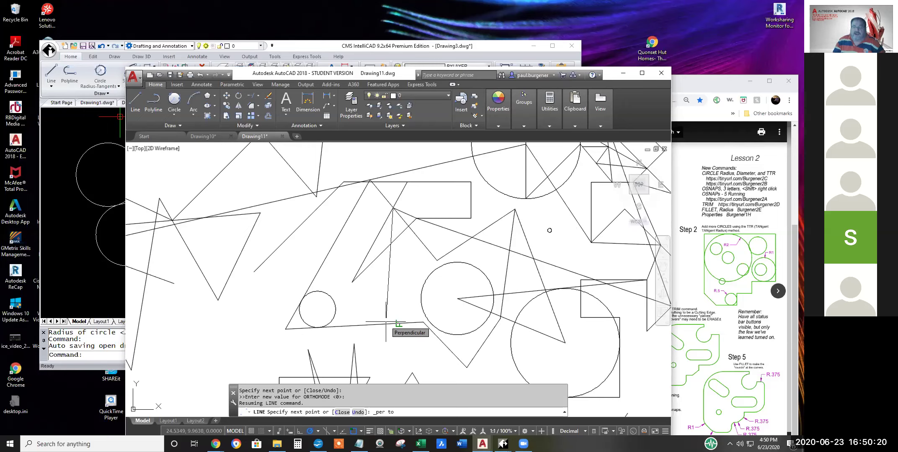
left_click(386, 322)
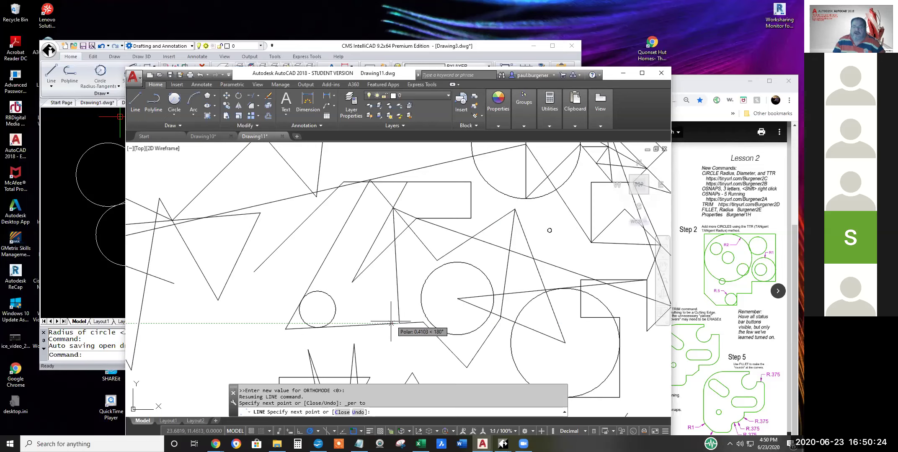
key("Return")
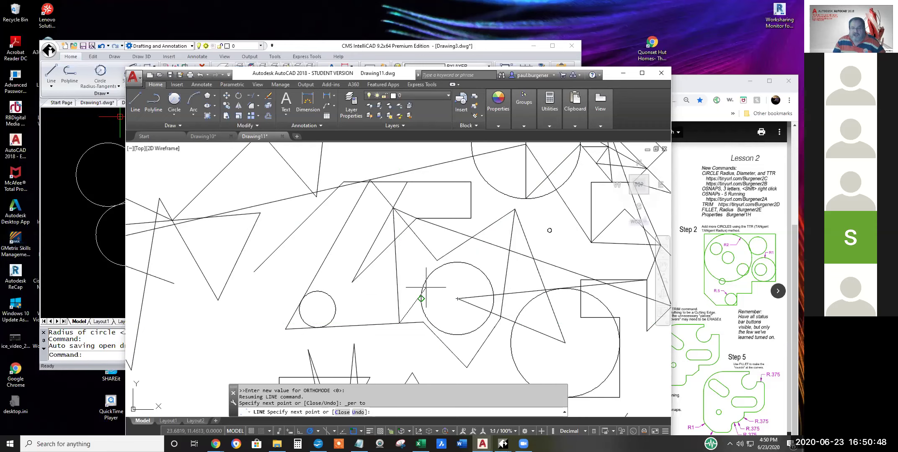
key("F8")
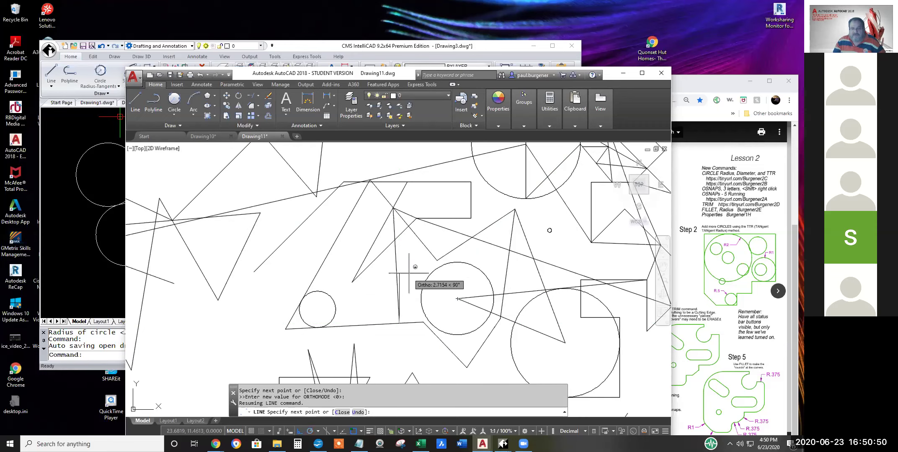
right_click(411, 267, "shift")
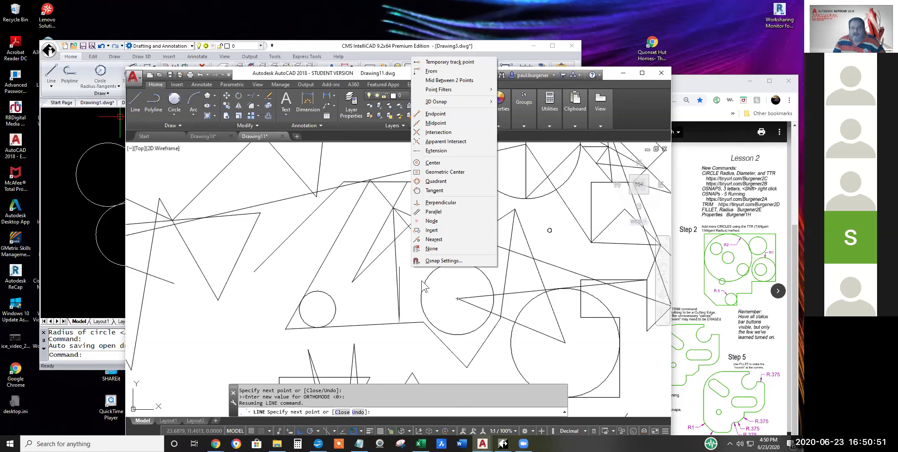
End the line on the circle using the one-off Tangent snap.
left_click(432, 191)
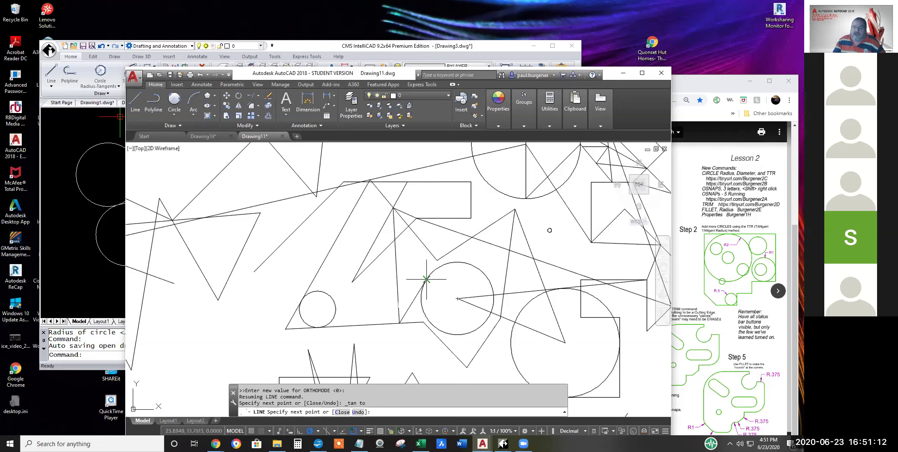
left_click(426, 279)
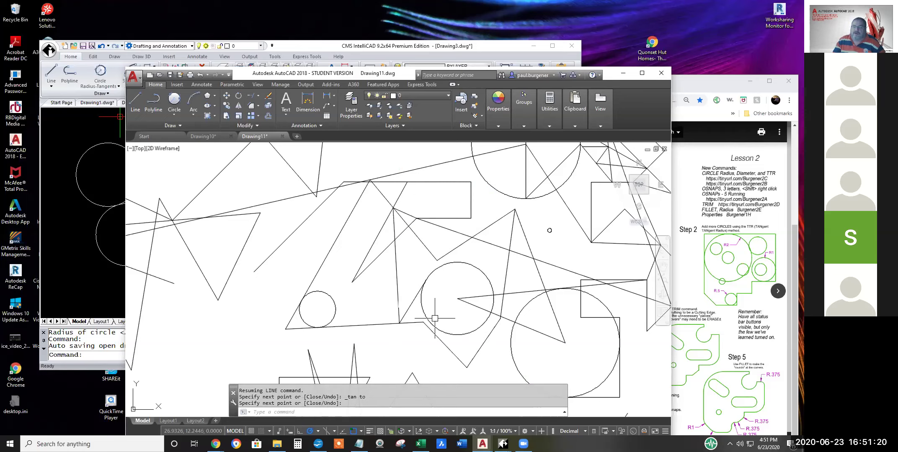
middle_click_drag(487, 308, 398, 260)
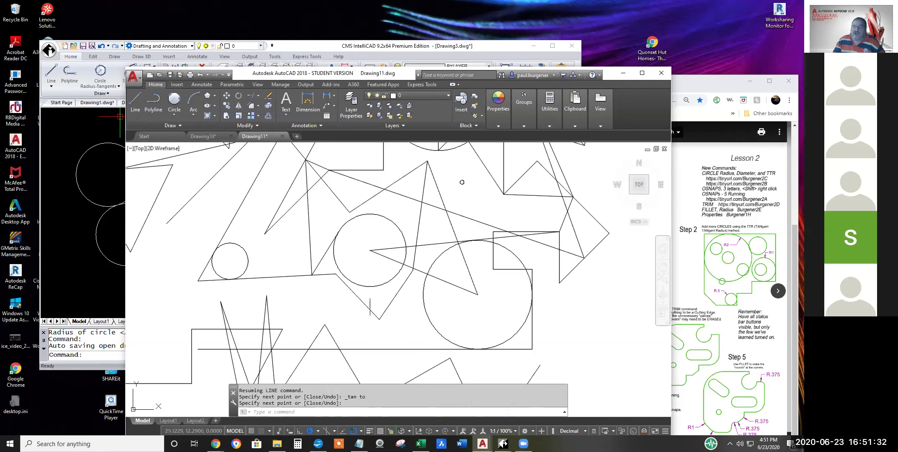
Tick Tangent as the running object snap in Drafting Settings.
right_click(354, 433)
left_click(364, 418)
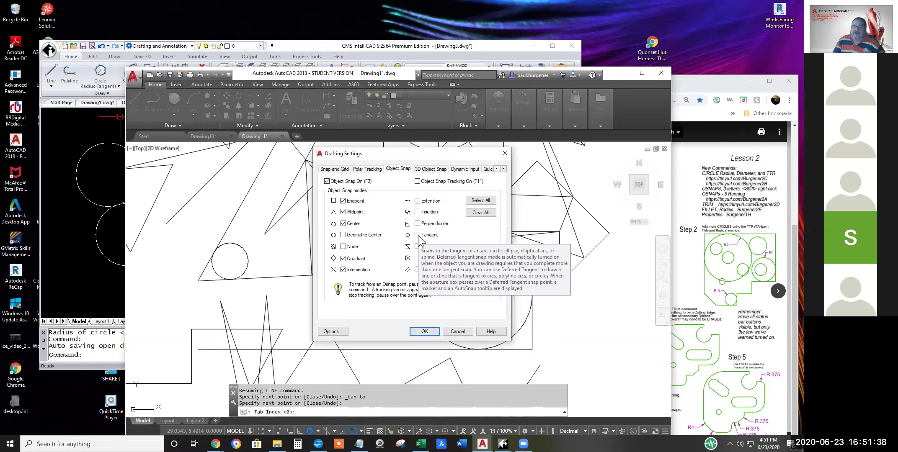
left_click(417, 236)
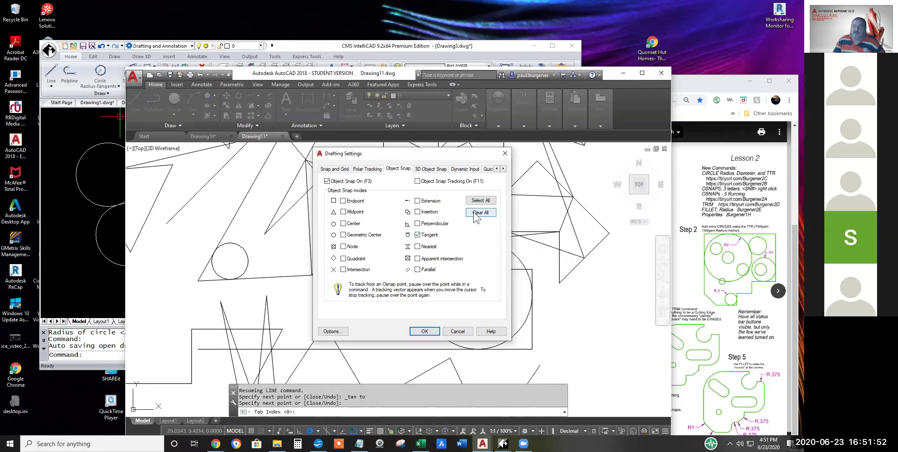
Apply the Tangent snap and draw a line tangent to a circle and an arc.
left_click(424, 332)
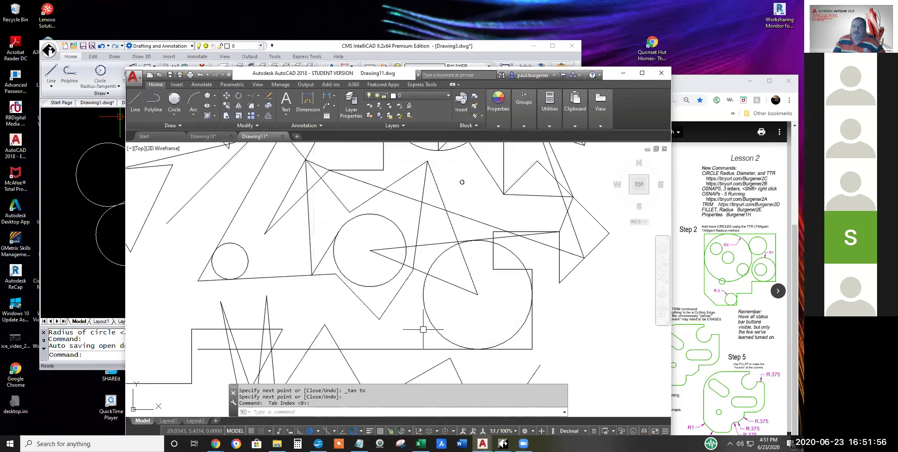
left_click(136, 102)
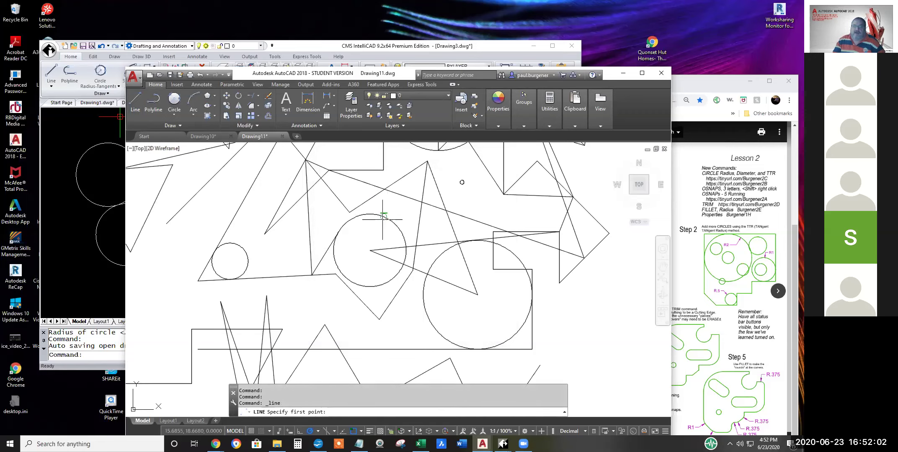
left_click(385, 216)
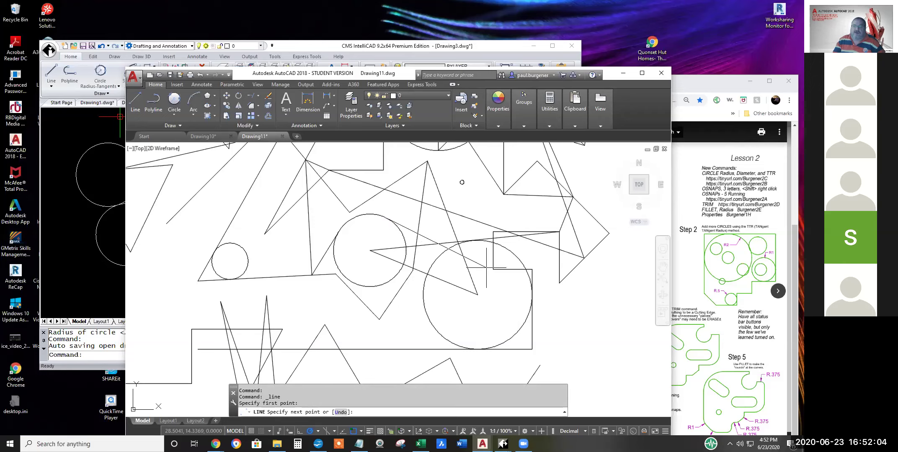
scroll(486, 267, "up", 5)
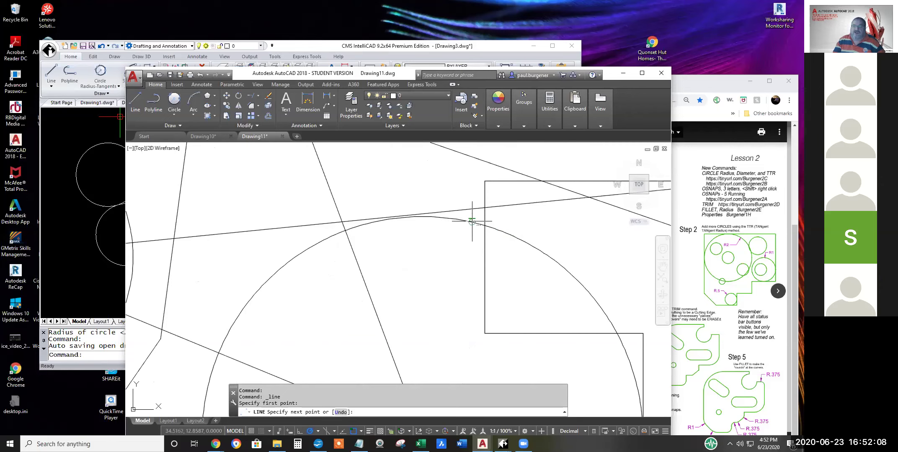
scroll(321, 311, "down", 5)
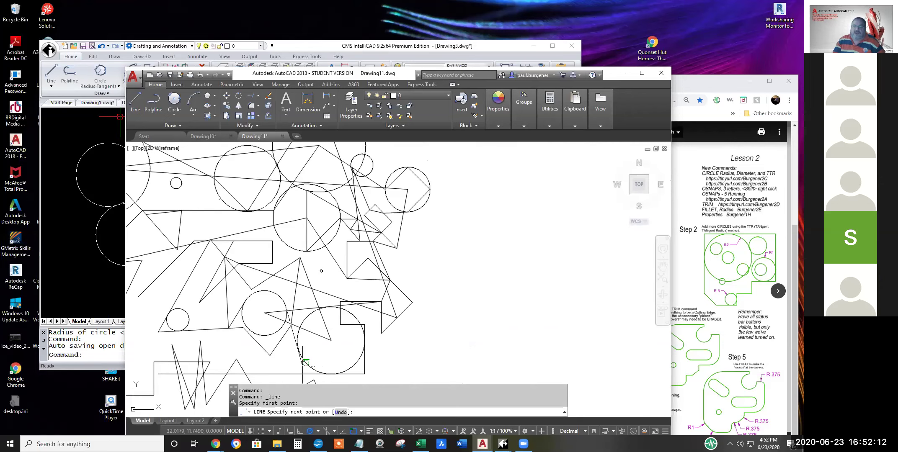
scroll(331, 310, "up", 8)
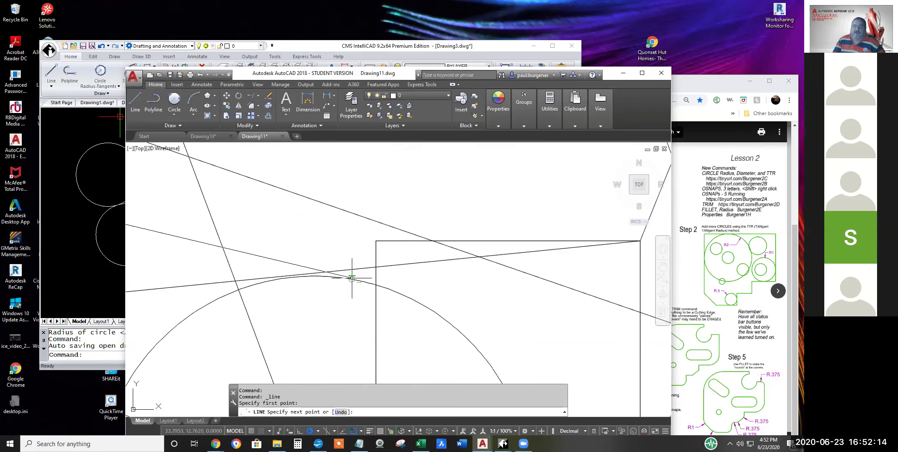
left_click(340, 276)
key("Return")
Draw a second line tangent to the smaller circle and the big circle.
scroll(342, 331, "down", 8)
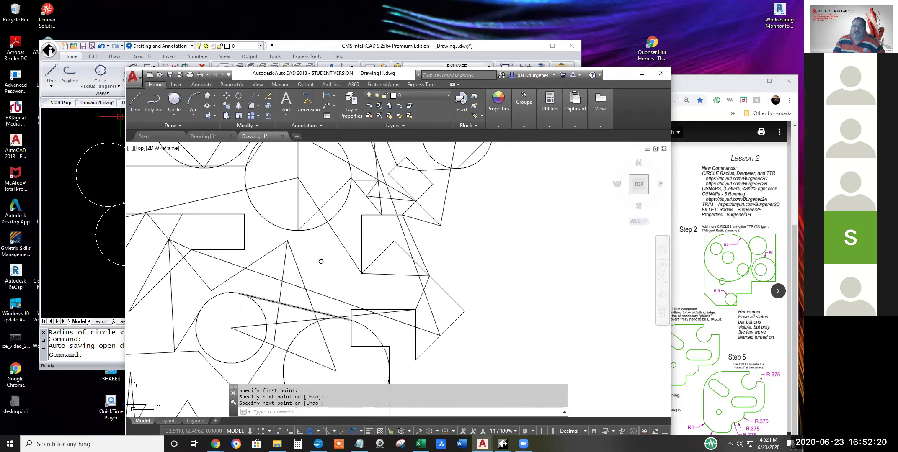
middle_click_drag(343, 335, 413, 216)
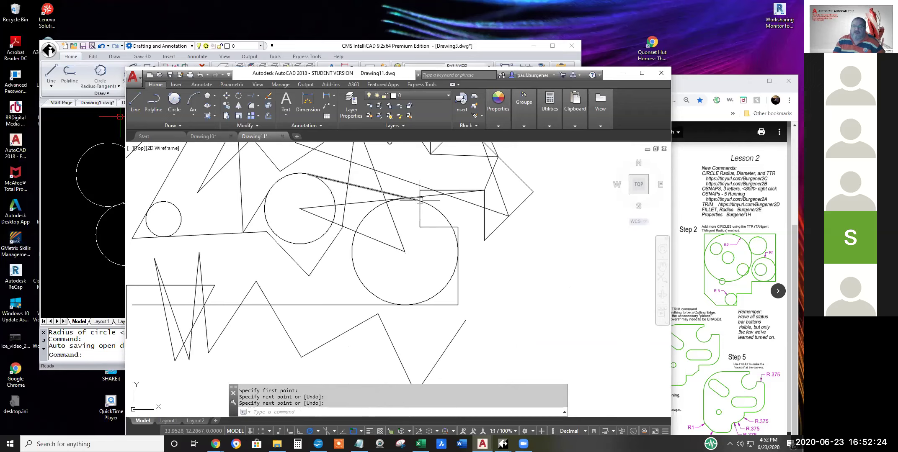
left_click(135, 100)
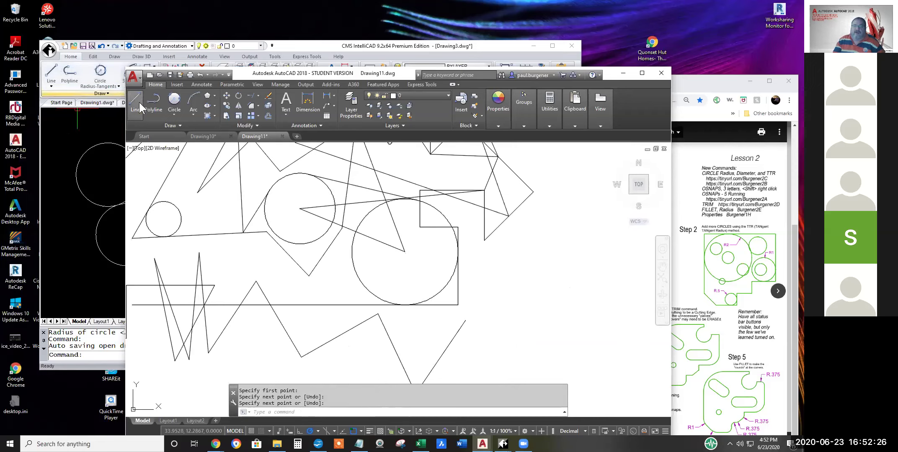
left_click(296, 243)
left_click(373, 294)
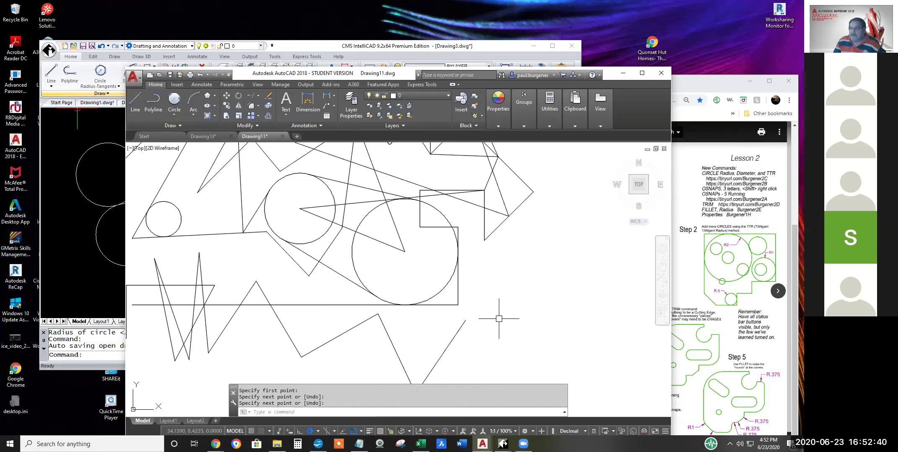
left_click(768, 204)
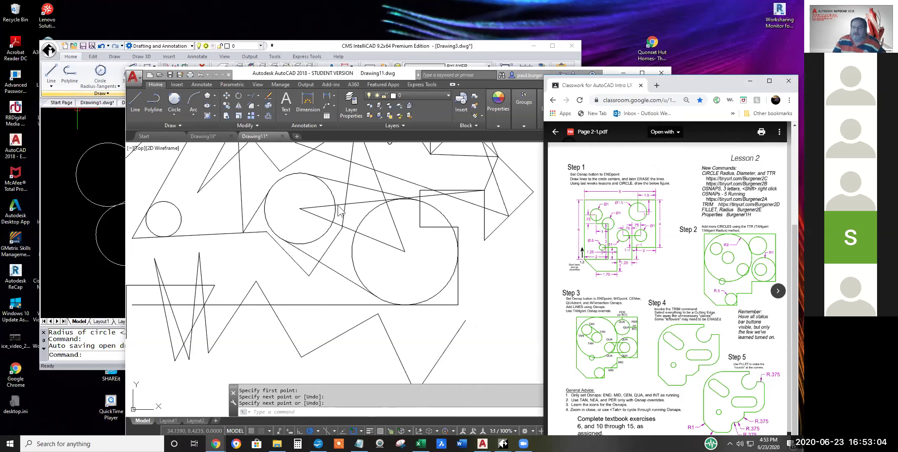
scroll(321, 257, "down", 3)
left_click(321, 257)
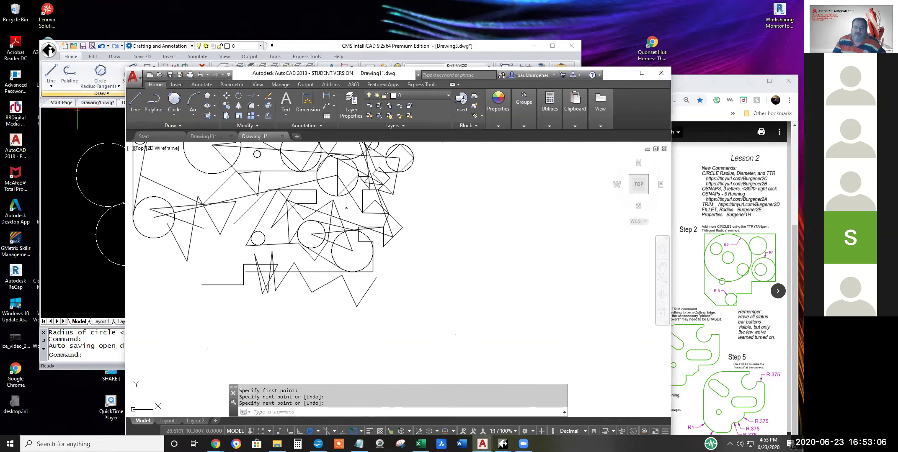
mouse_move(309, 227)
middle_mouse_down()
mouse_move(337, 257)
mouse_move(414, 290)
middle_mouse_up()
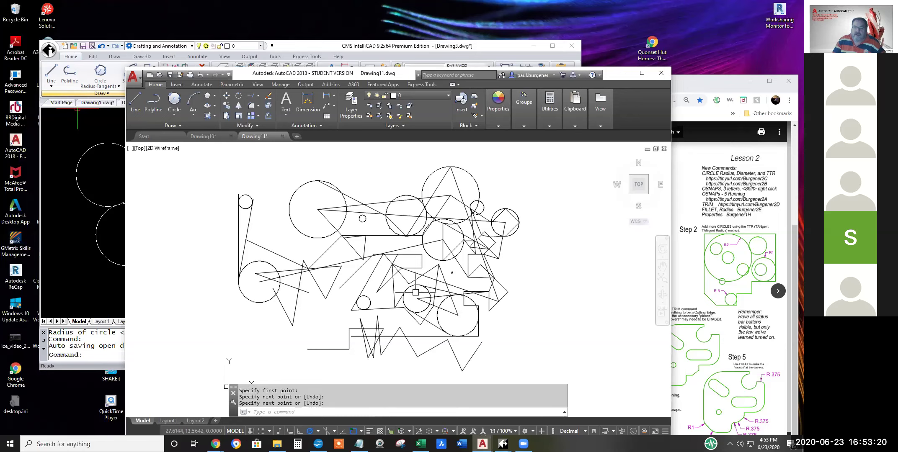
Reset the running object snaps to Endpoint, Midpoint, Center and Quadrant.
left_click(360, 432)
left_click(366, 420)
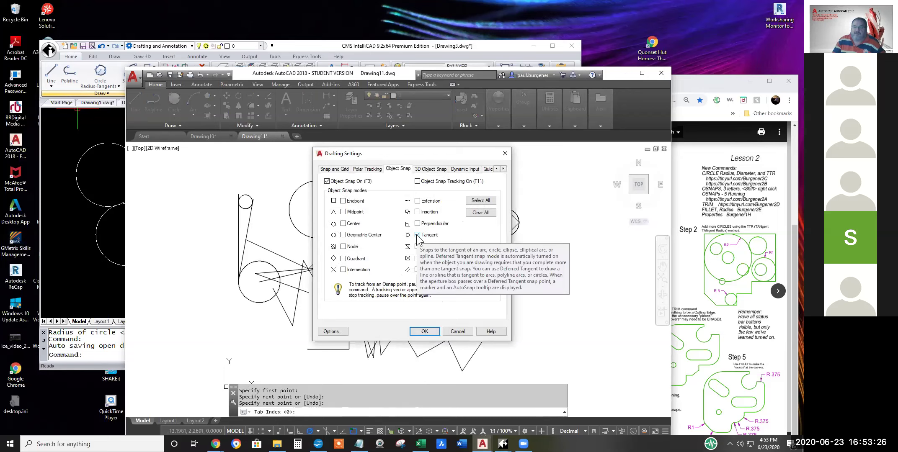
left_click(478, 213)
left_click(351, 201)
left_click(351, 212)
left_click(345, 224)
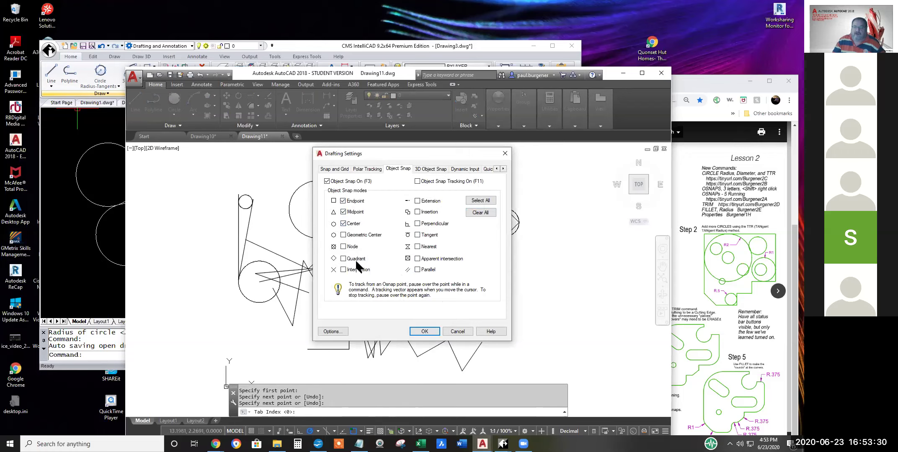
left_click(344, 258)
left_click(425, 332)
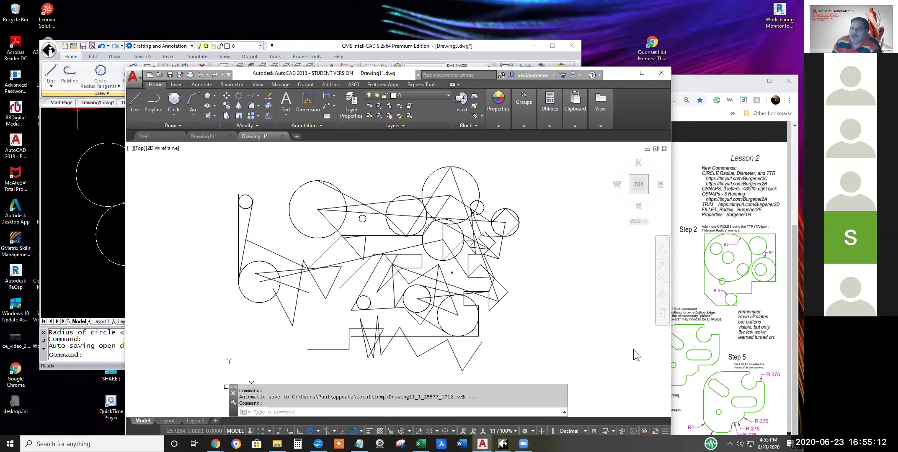
Minimize AutoCAD and activate the IntelliCAD Drawing3.dwg window.
left_click(623, 73)
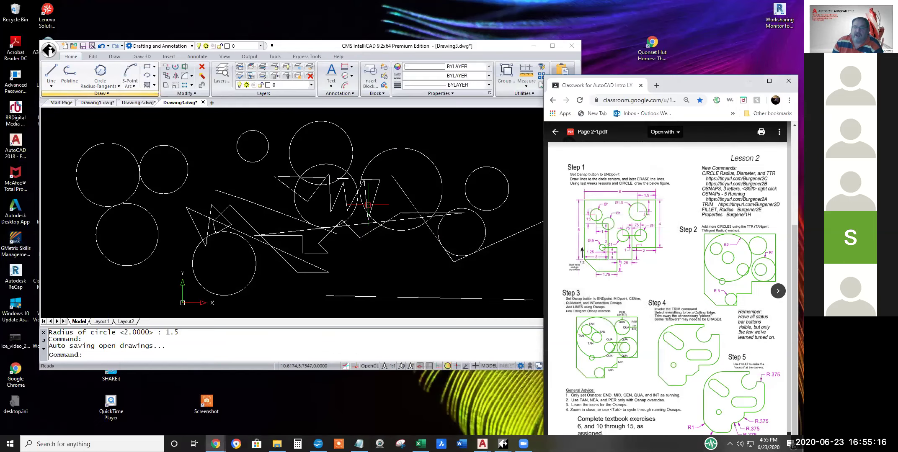
left_click(359, 237)
scroll(335, 240, "down", 3)
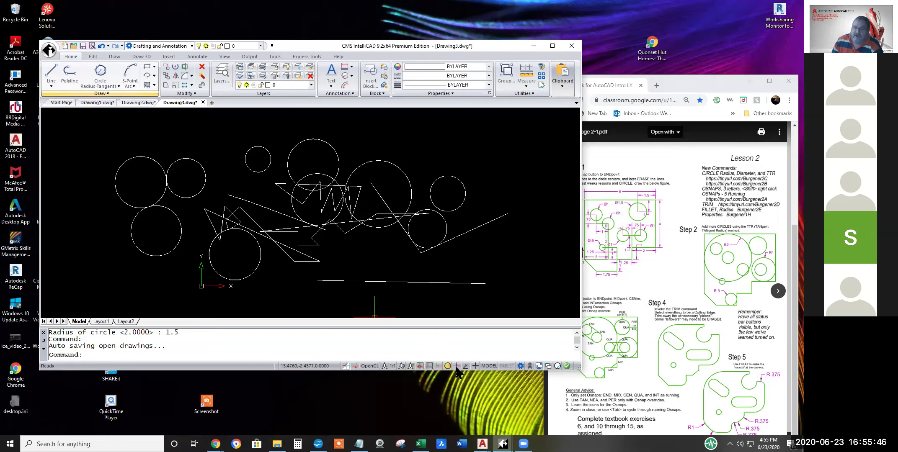
Turn entity snapping on, discard a Midpoint change in snap settings, and reopen the snap menu.
left_click(457, 366)
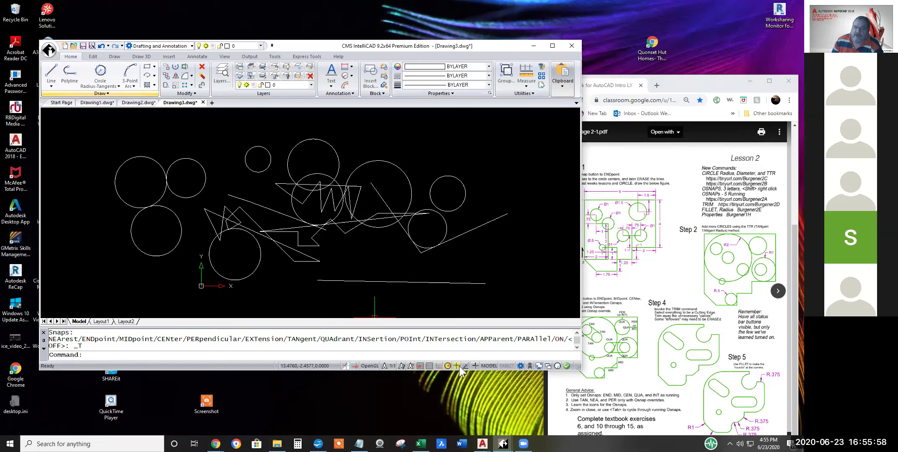
right_click(457, 366)
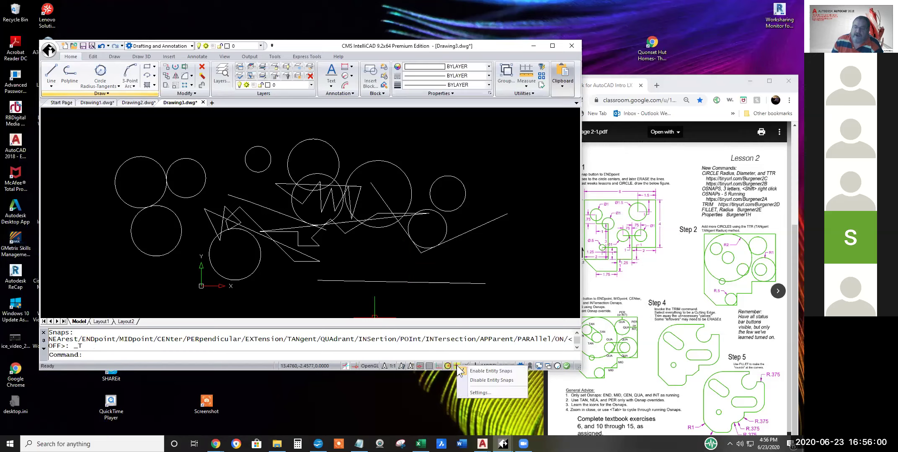
left_click(481, 393)
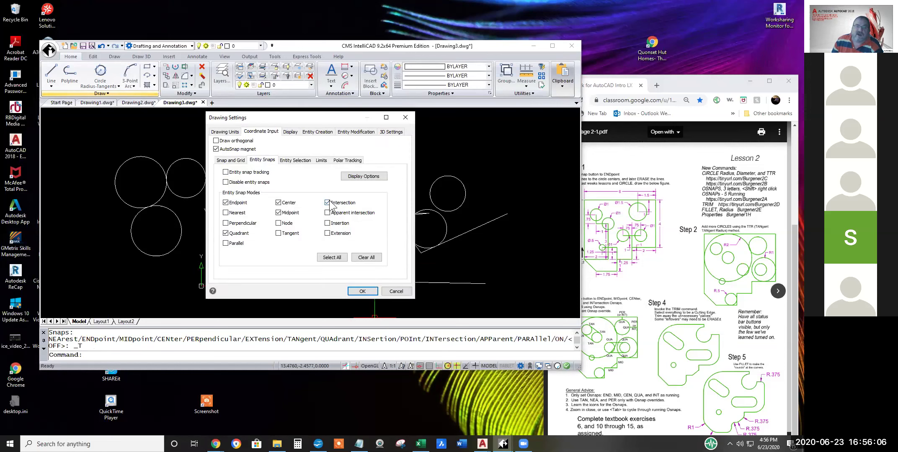
left_click(279, 212)
left_click(400, 292)
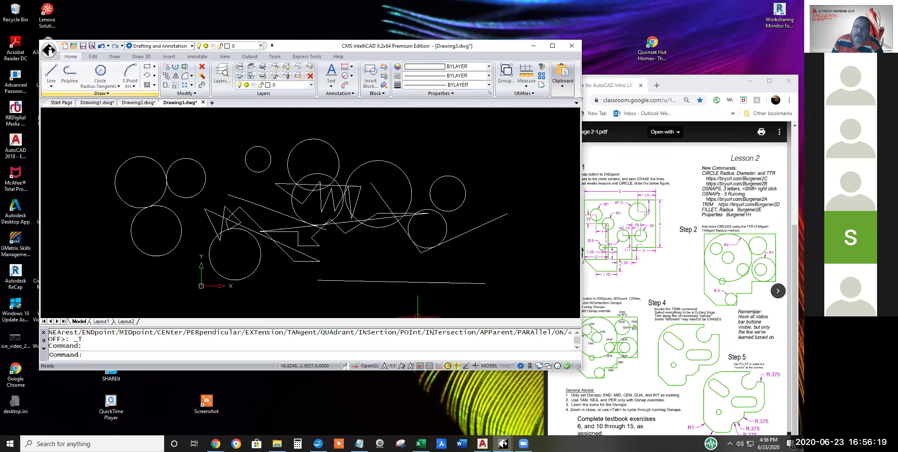
right_click(456, 365)
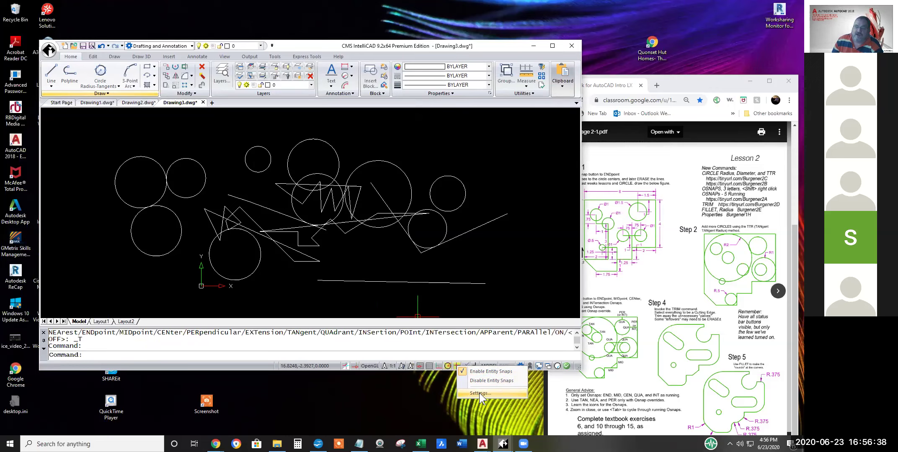
Clear all entity snaps, then enable Endpoint, Center, Midpoint, Intersection and Quadrant.
left_click(479, 393)
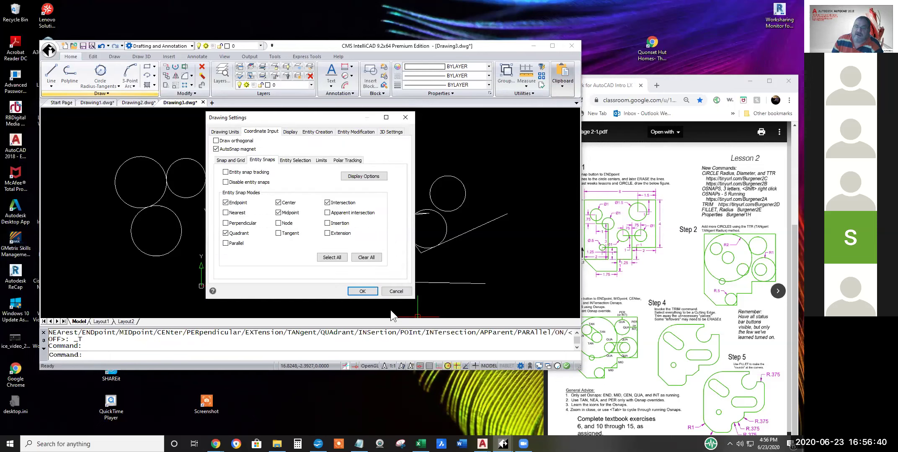
left_click(226, 203)
left_click(364, 259)
left_click(226, 202)
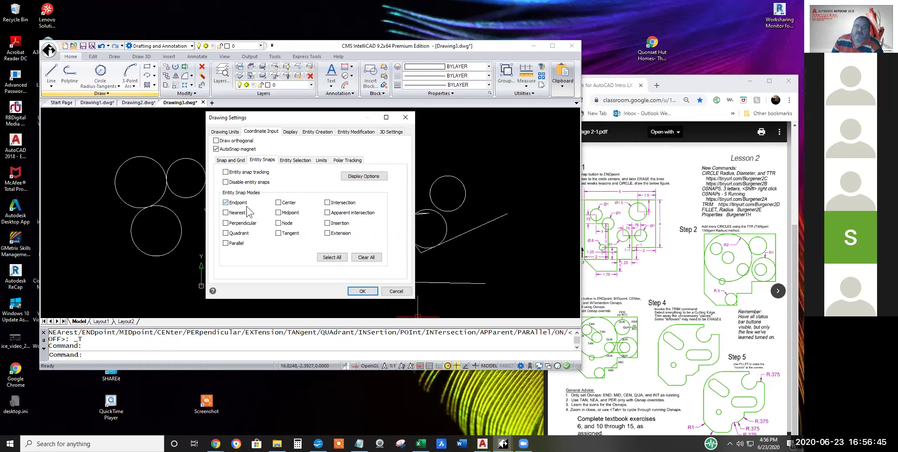
left_click(278, 203)
left_click(279, 213)
left_click(328, 204)
left_click(226, 233)
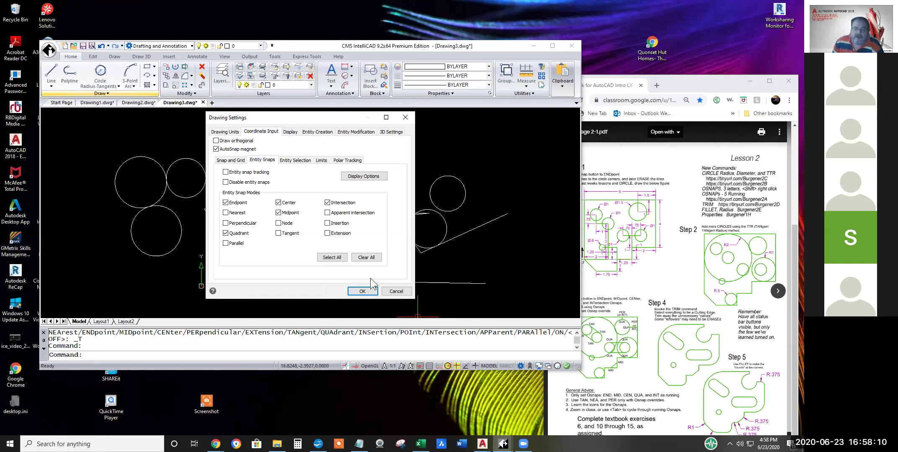
left_click(365, 292)
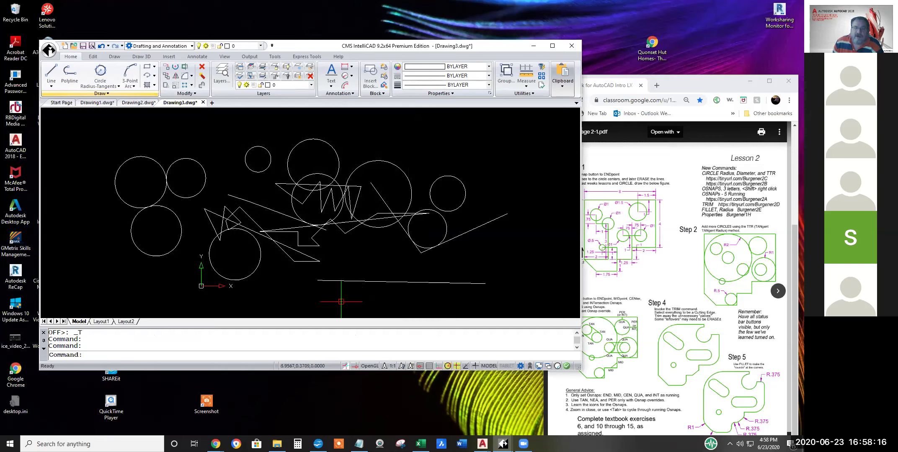
Draw a line chain from the upper-left circle's centre through a quadrant and several intersections.
left_click(51, 72)
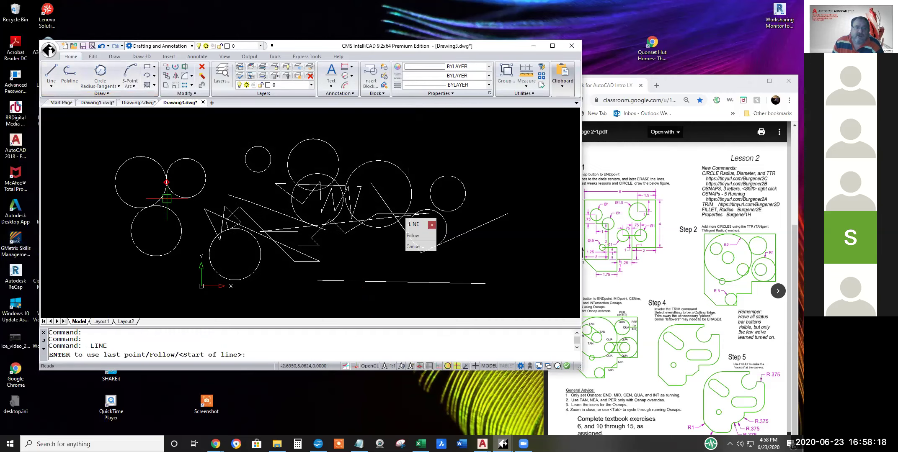
left_click(140, 182)
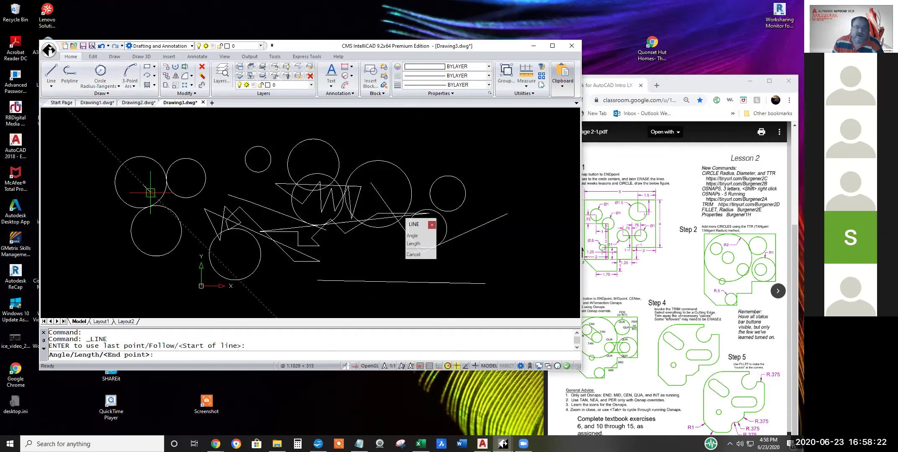
left_click(186, 197)
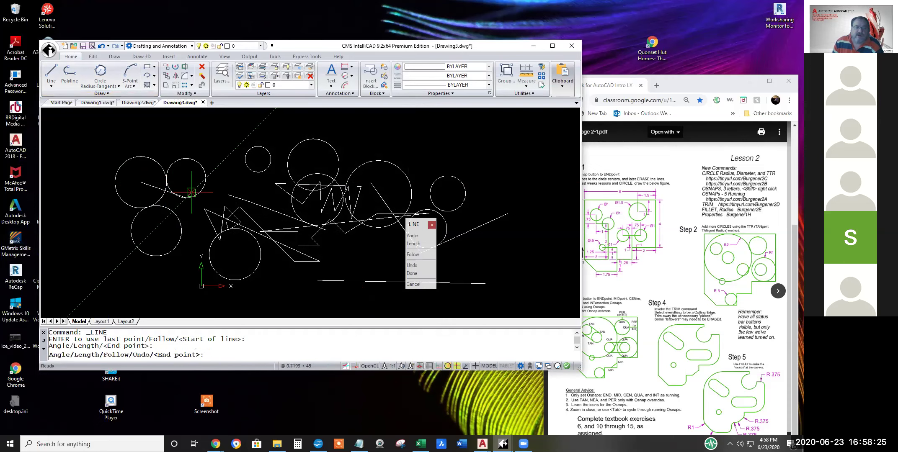
left_click(227, 195)
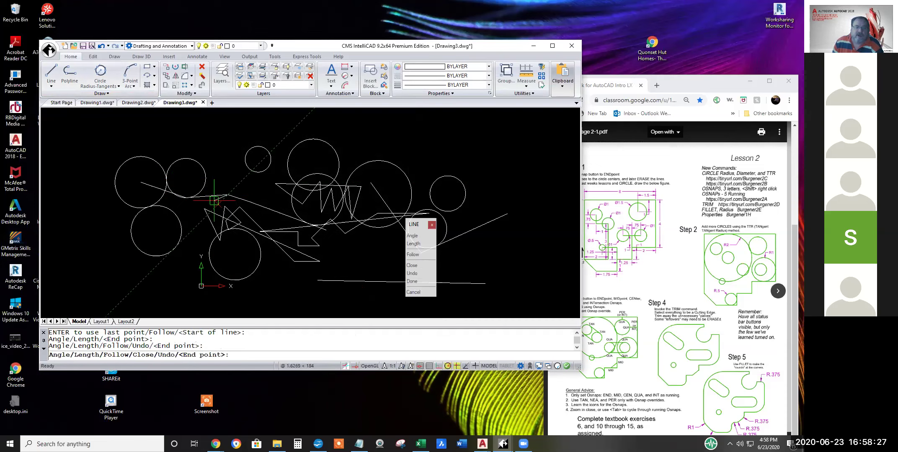
left_click(212, 225)
scroll(212, 225, "up", 3)
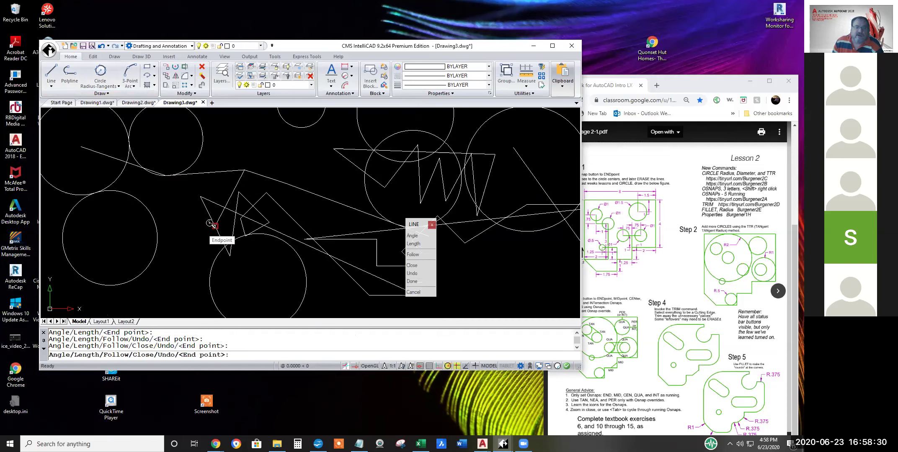
scroll(223, 219, "up", 3)
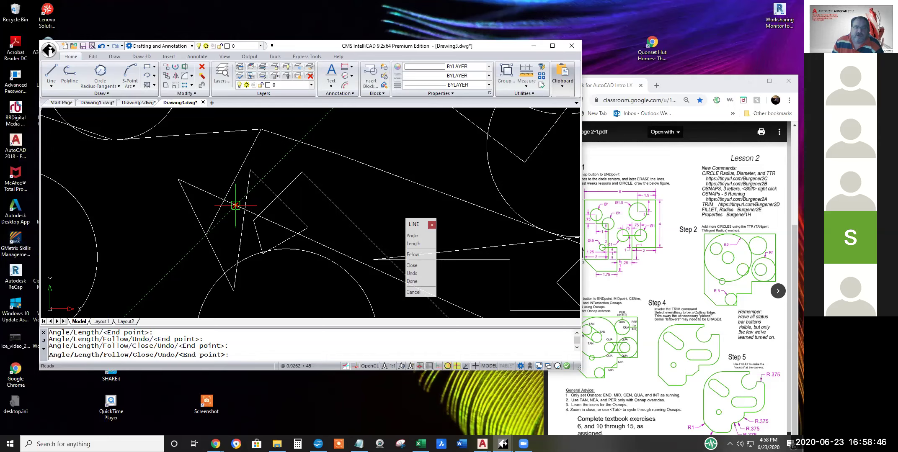
left_click(235, 206)
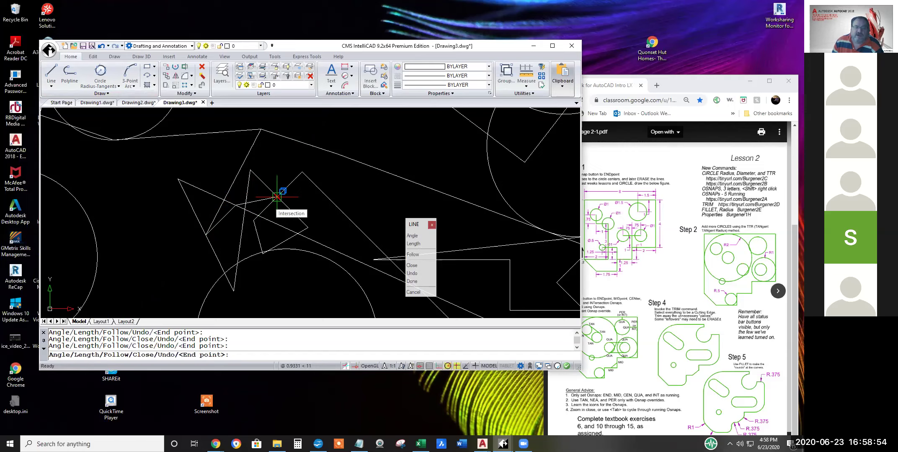
left_click(277, 197)
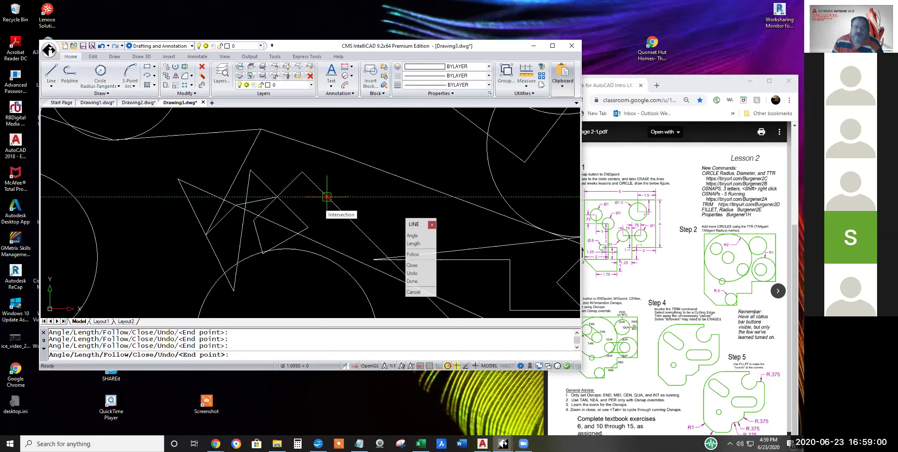
scroll(327, 197, "down", 4)
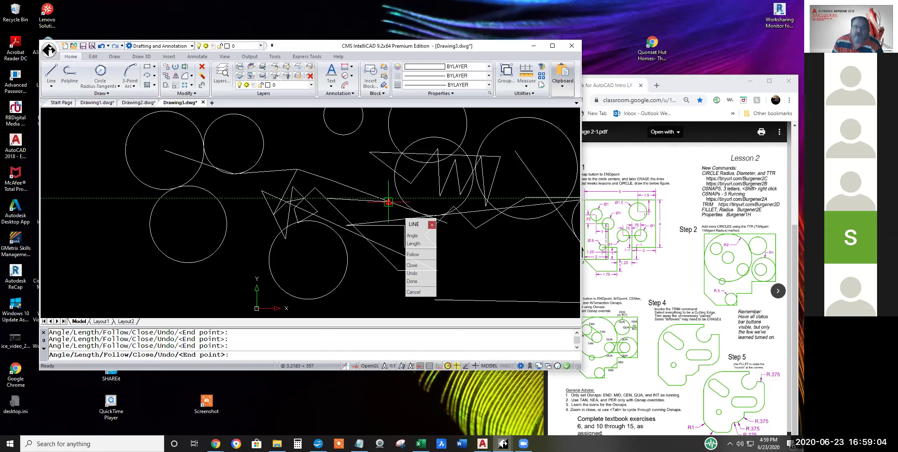
left_click(285, 192)
left_click(265, 172)
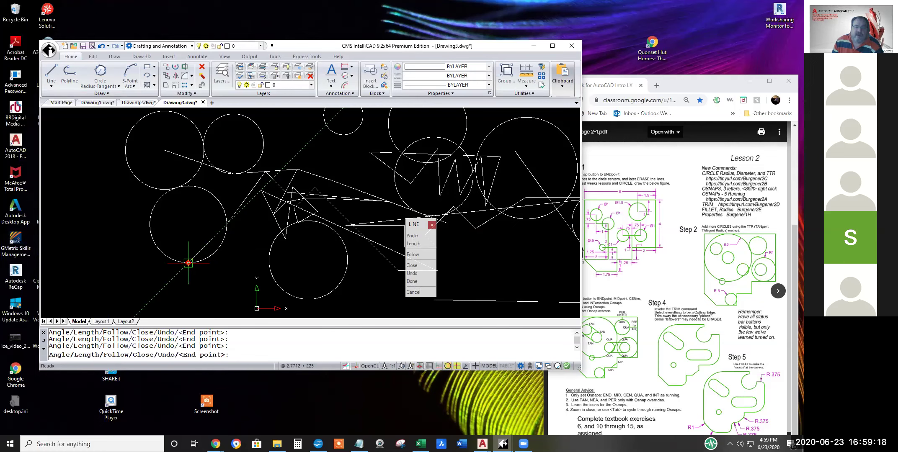
scroll(188, 263, "up", 2)
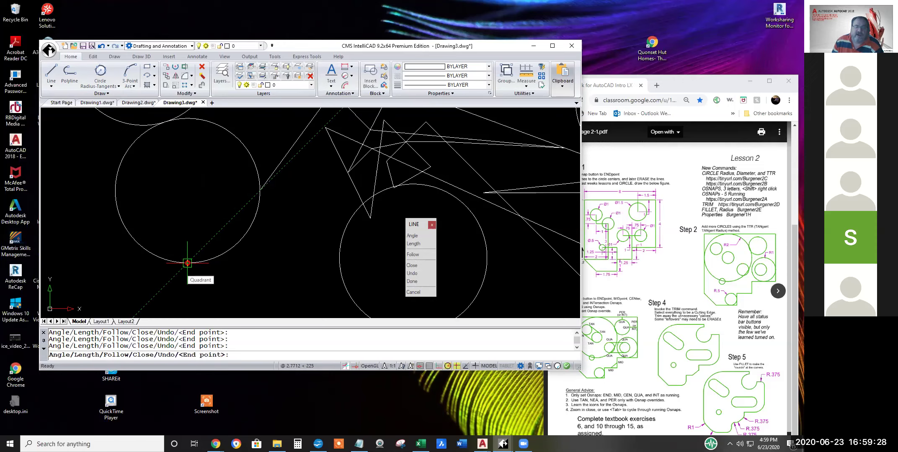
left_click(187, 263)
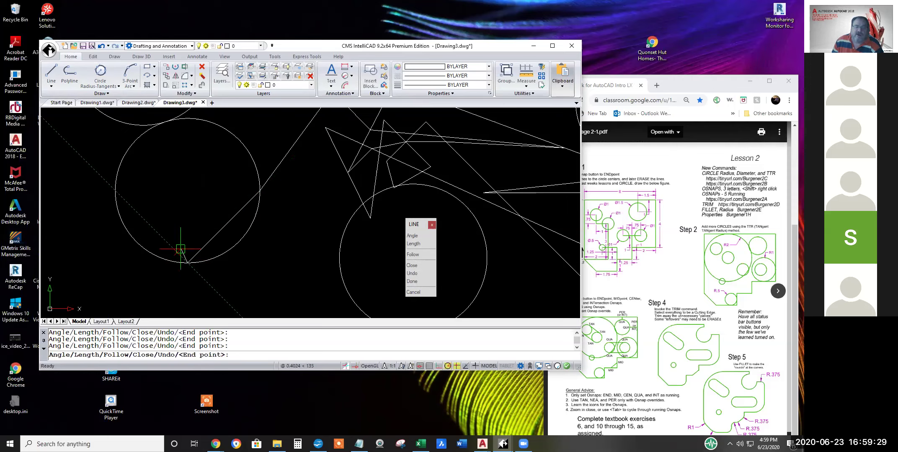
left_click(116, 199)
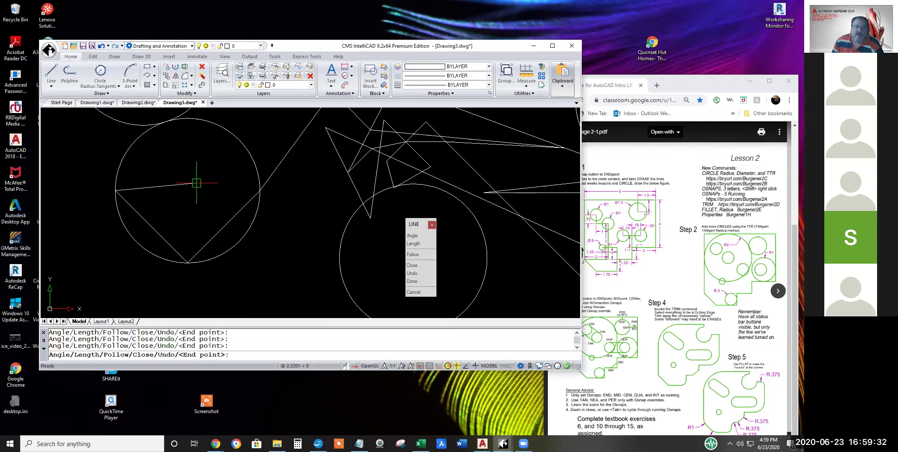
left_click(225, 226)
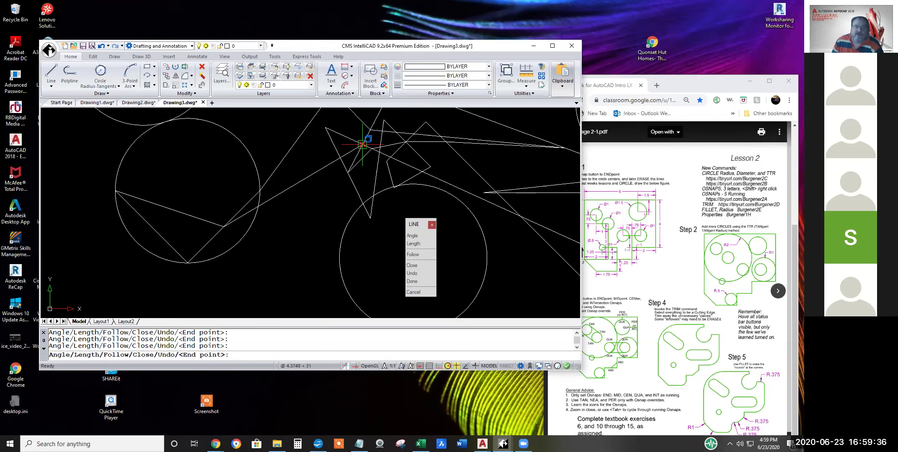
left_click(363, 144)
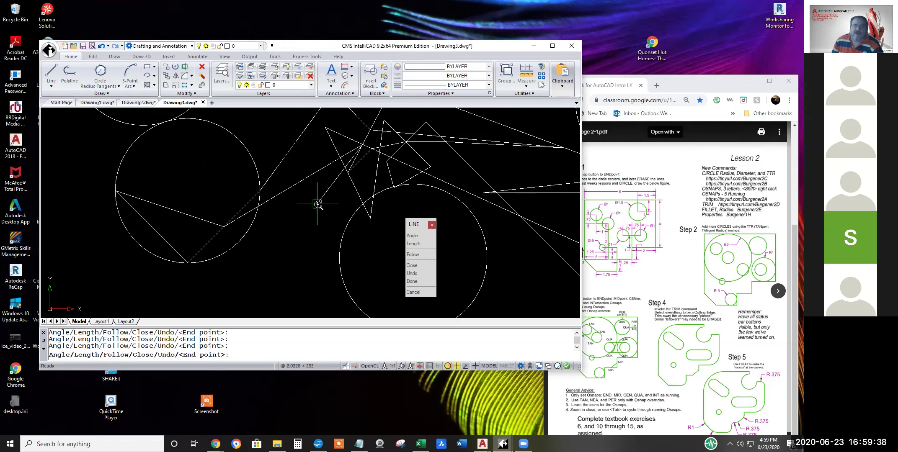
scroll(315, 201, "down", 2)
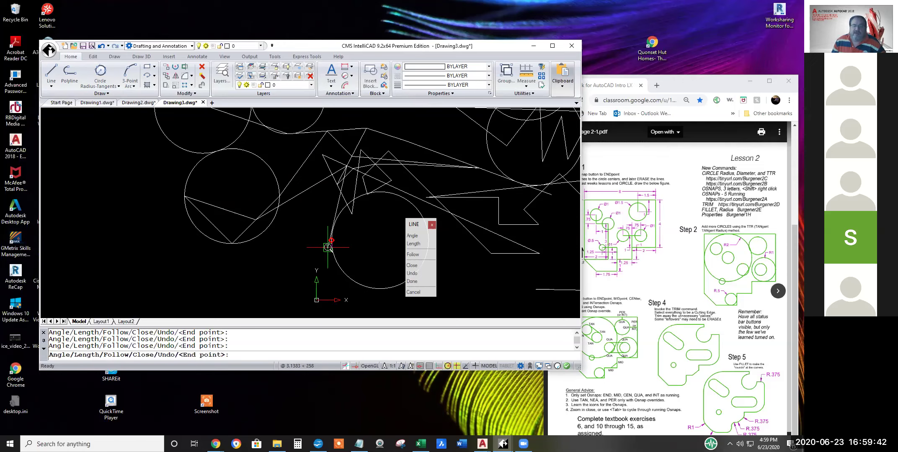
scroll(329, 247, "up", 2)
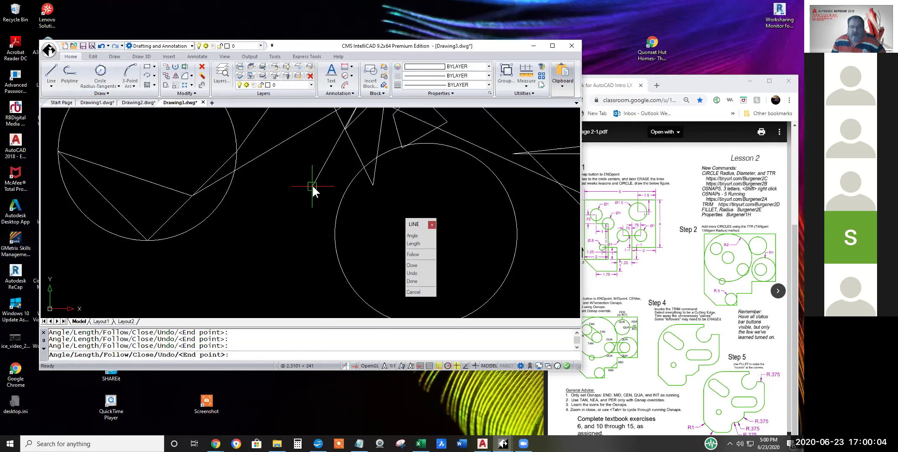
Finish the line with a last segment ending tangent to the small upper circle.
right_click(313, 187, "shift")
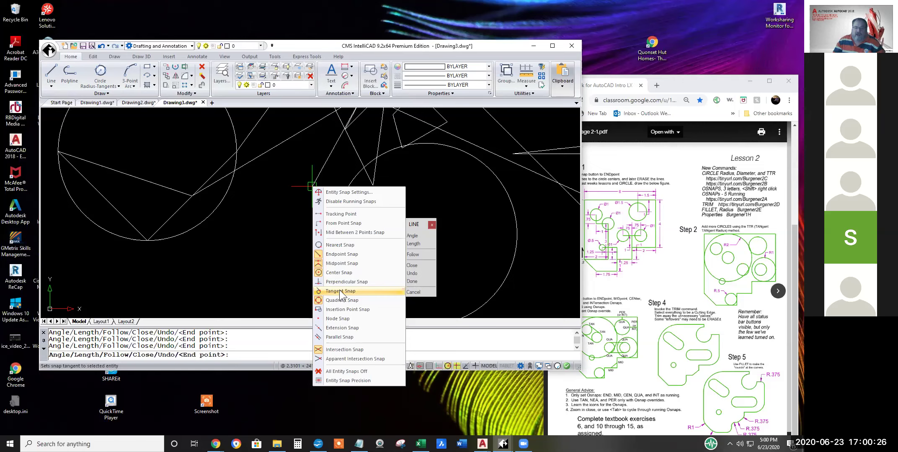
left_click(337, 290)
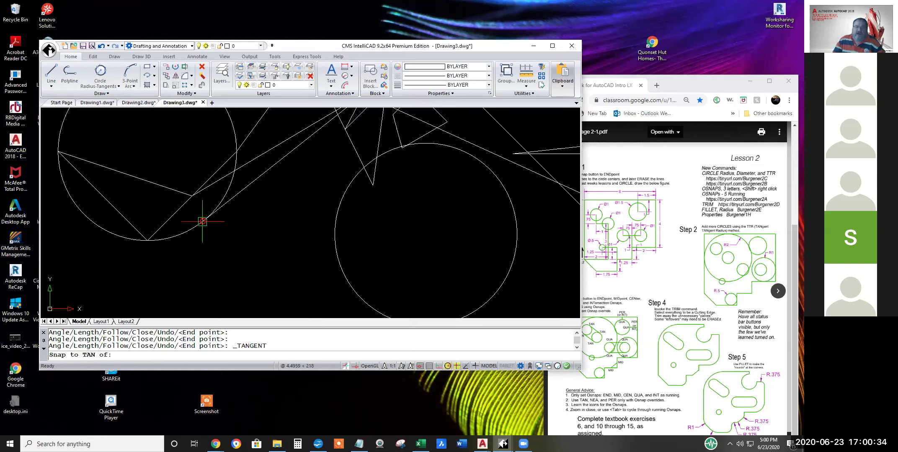
scroll(351, 255, "down", 3)
mouse_move(351, 254)
middle_mouse_down()
mouse_move(318, 218)
mouse_move(308, 178)
mouse_move(277, 296)
middle_mouse_up()
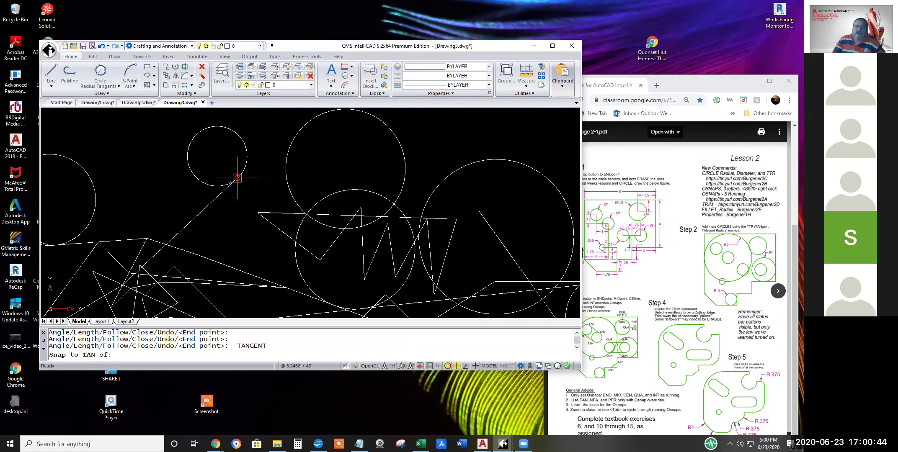
left_click(189, 143)
key("Return")
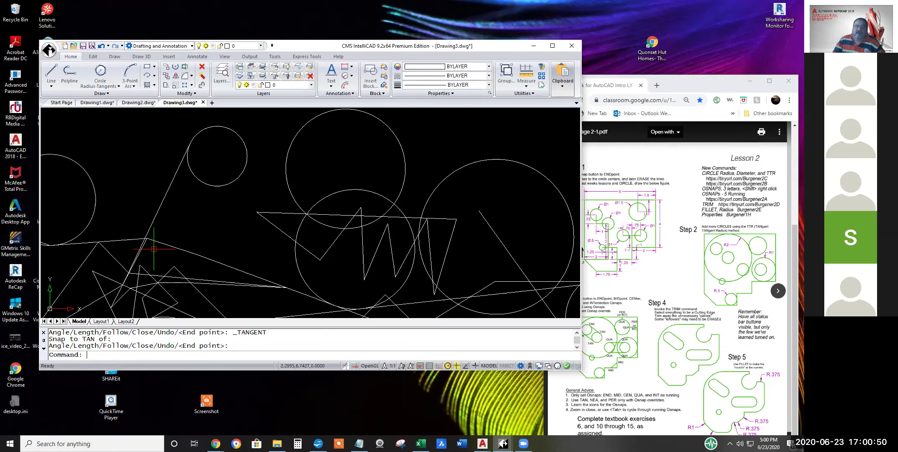
Zoom and pan the drawing to frame the small upper-left circle and its neighbours.
scroll(158, 262, "down", 3)
left_click(137, 283)
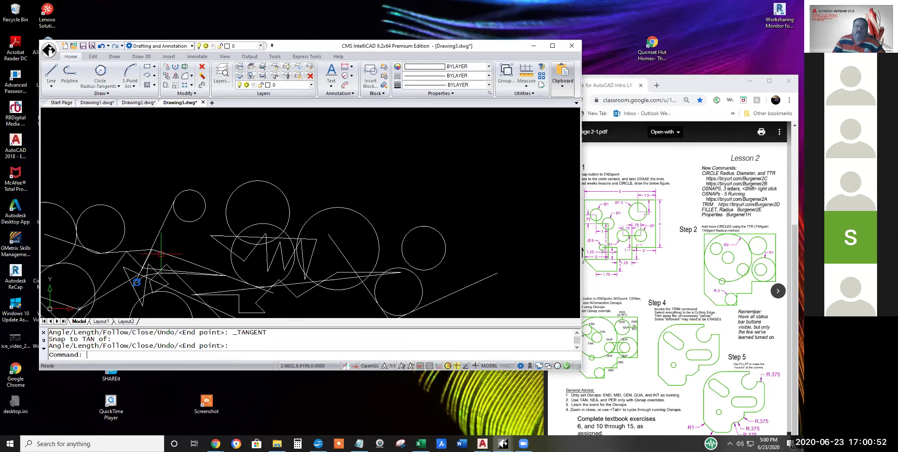
scroll(173, 197, "up", 3)
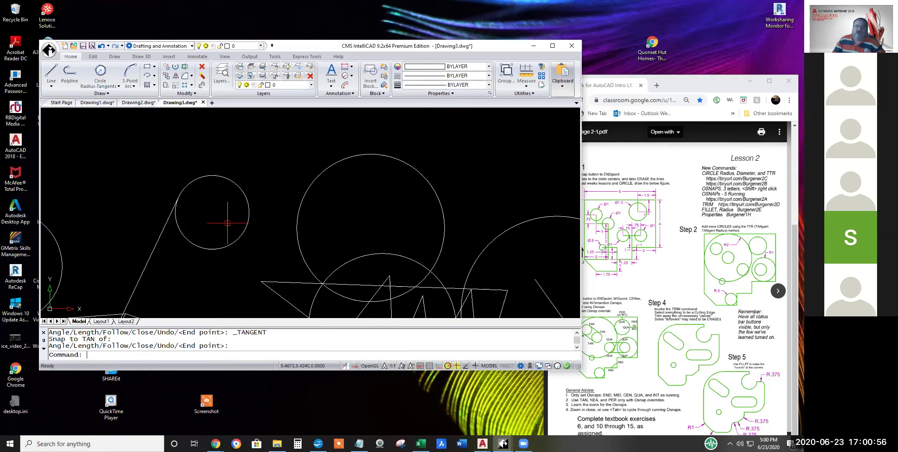
scroll(335, 221, "down", 1)
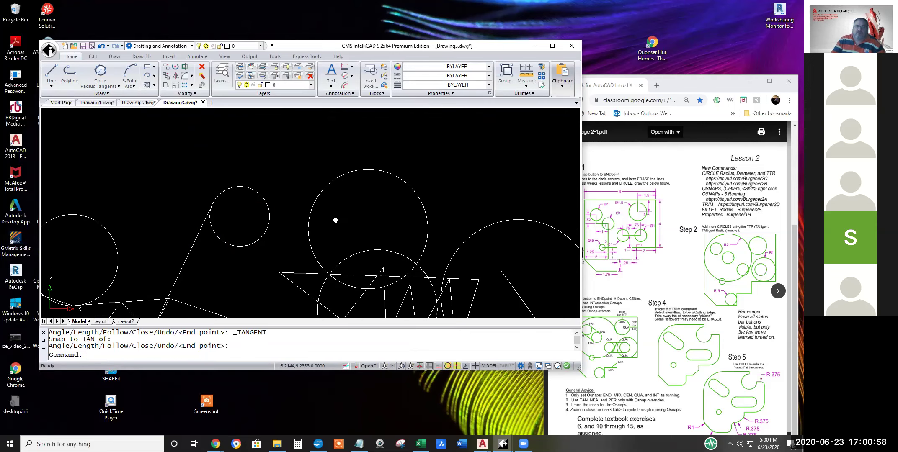
middle_click_drag(334, 221, 294, 189)
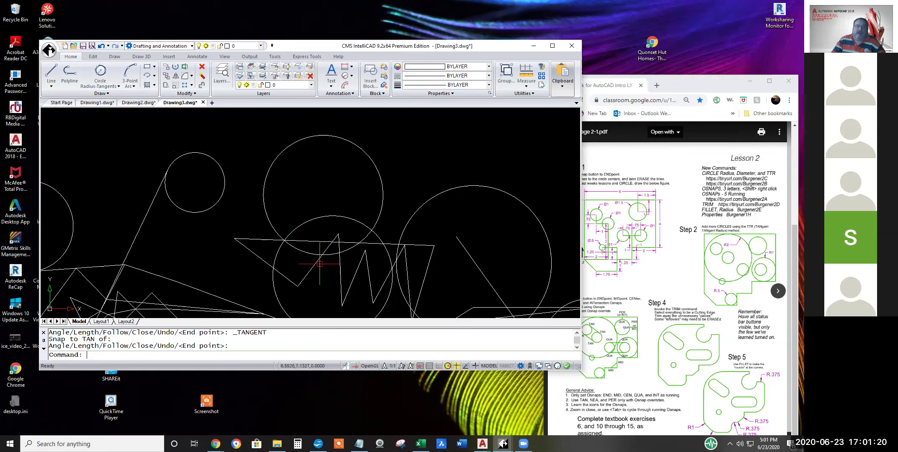
Draw a line from tangent on the small circle to tangent on the large circle.
left_click(49, 74)
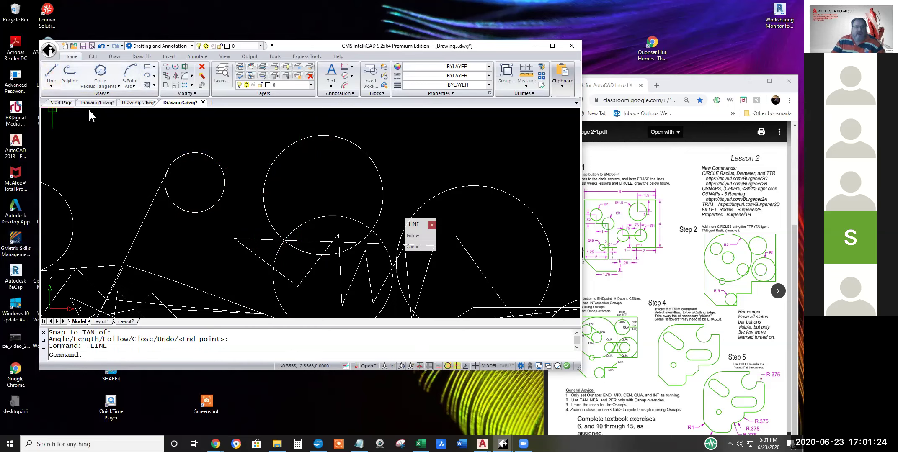
right_click(129, 145, "shift")
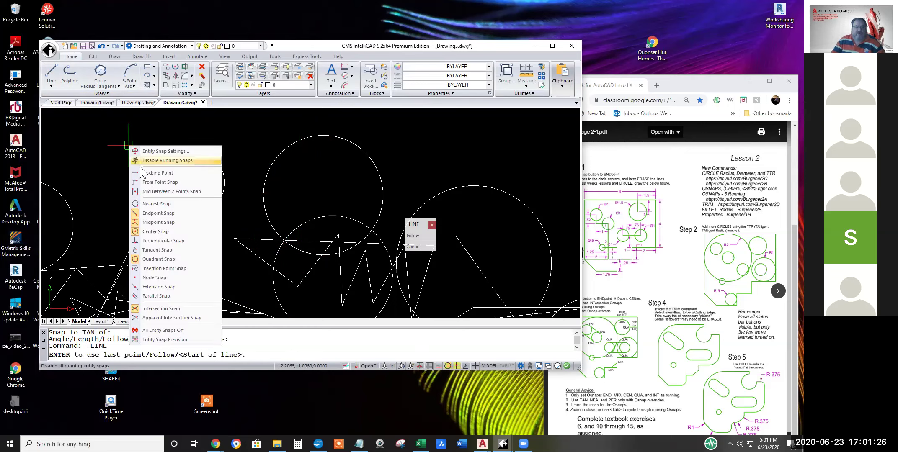
left_click(161, 250)
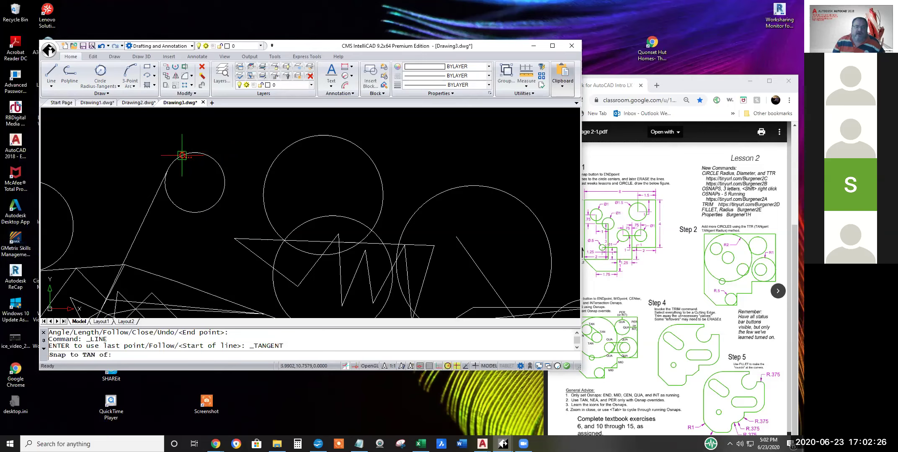
left_click(182, 155)
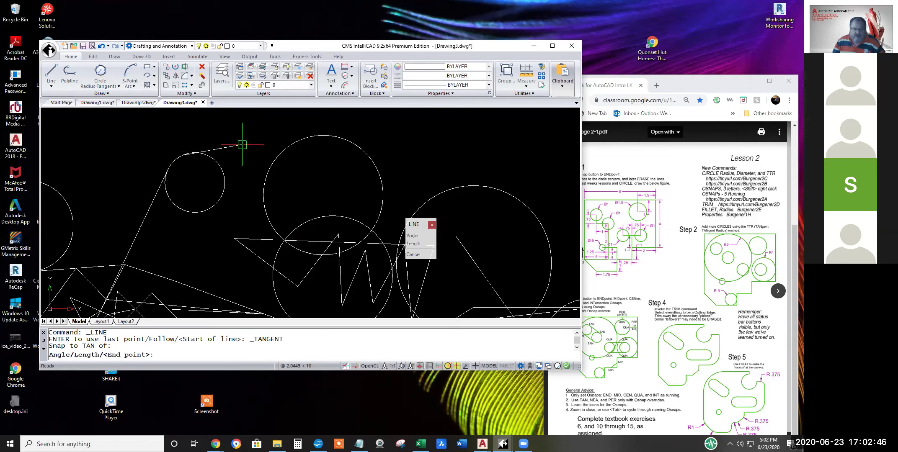
right_click(242, 145, "shift")
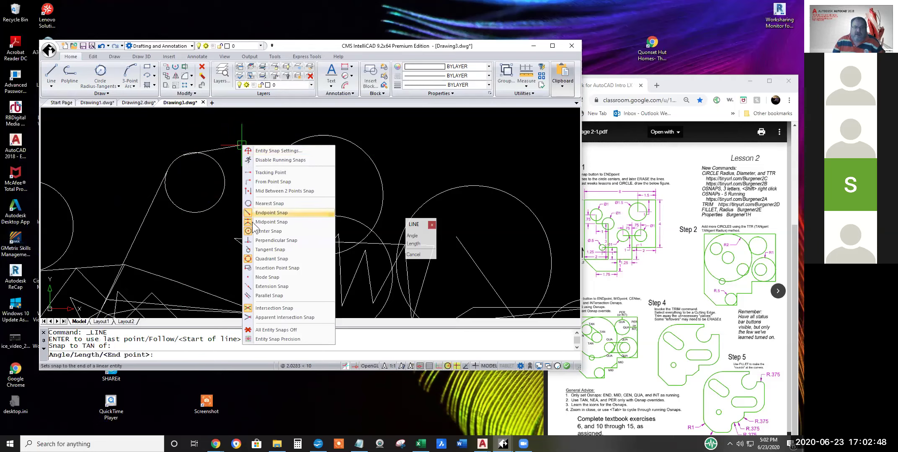
left_click(270, 249)
left_click(281, 165)
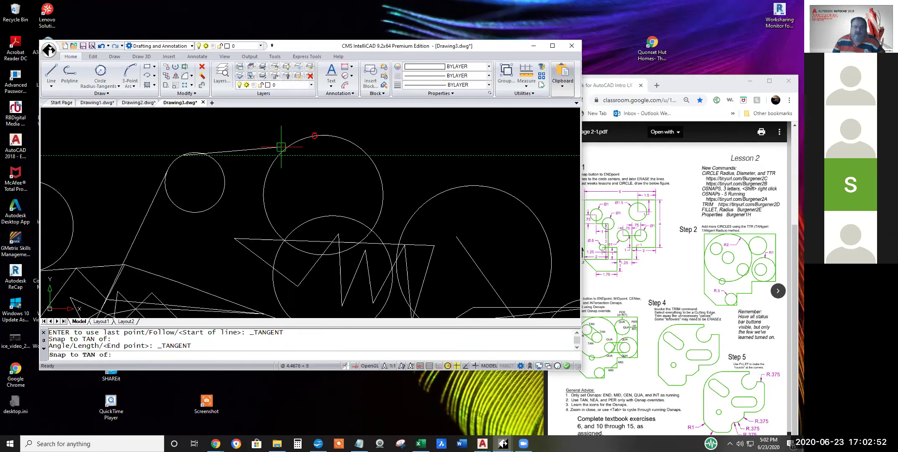
Add a segment ending tangent to the small circle and finish the line.
right_click(406, 220)
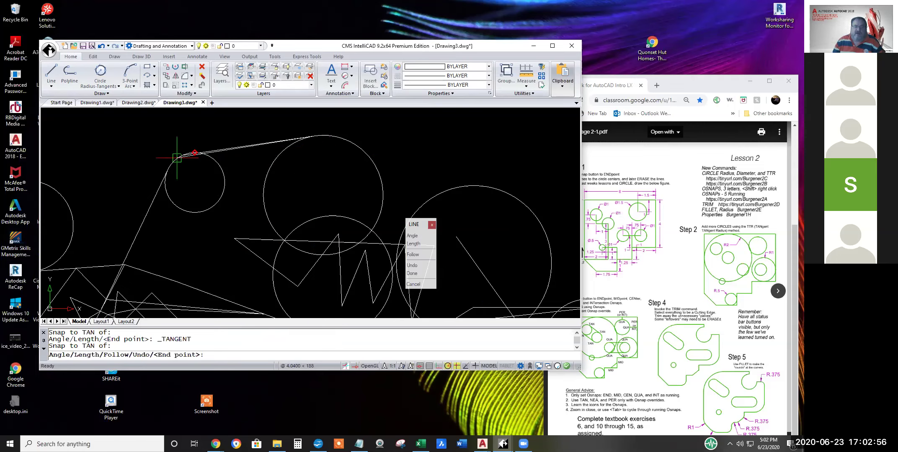
scroll(201, 150, "up", 4)
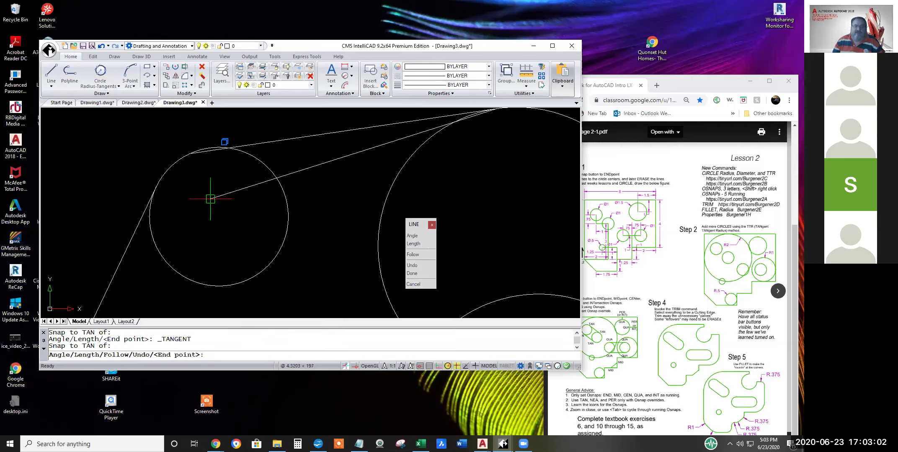
scroll(249, 247, "down", 3)
scroll(249, 248, "down", 1)
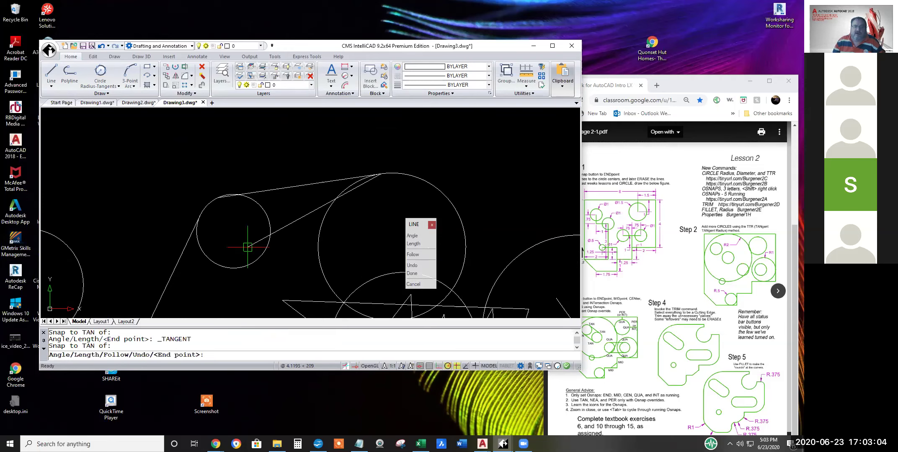
scroll(248, 247, "up", 1)
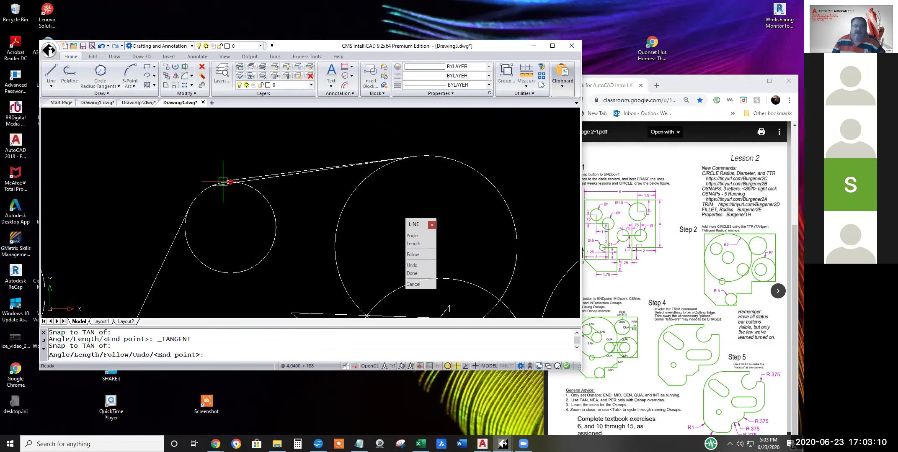
right_click(242, 137, "shift")
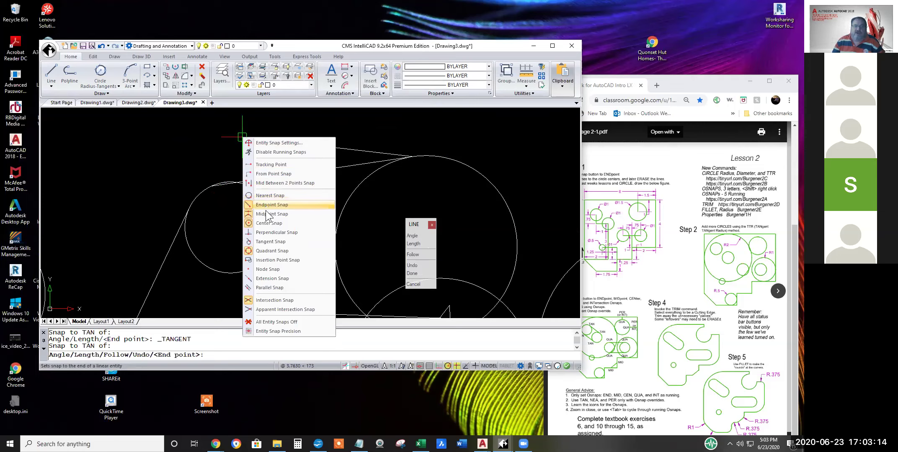
left_click(266, 241)
scroll(238, 178, "up", 4)
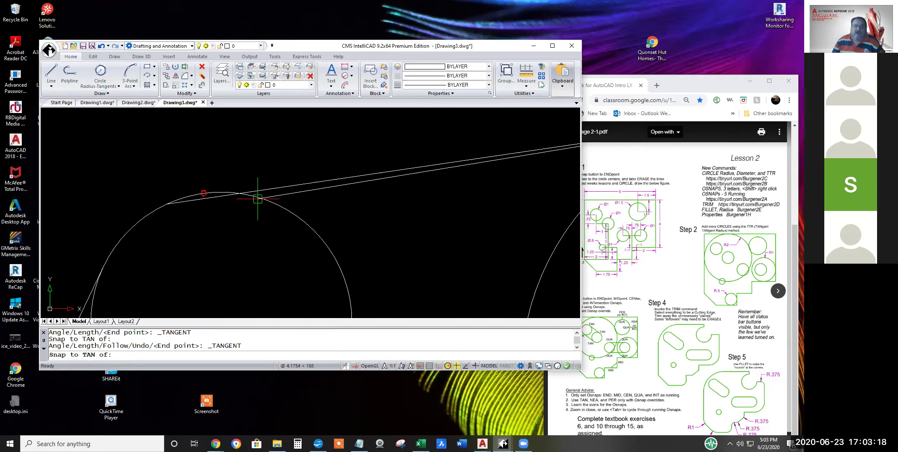
left_click(257, 199)
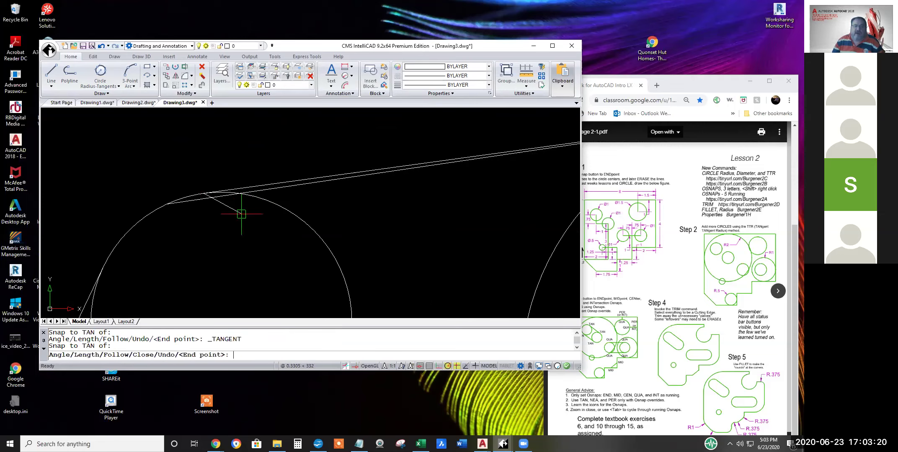
key("Return")
scroll(310, 221, "down", 1)
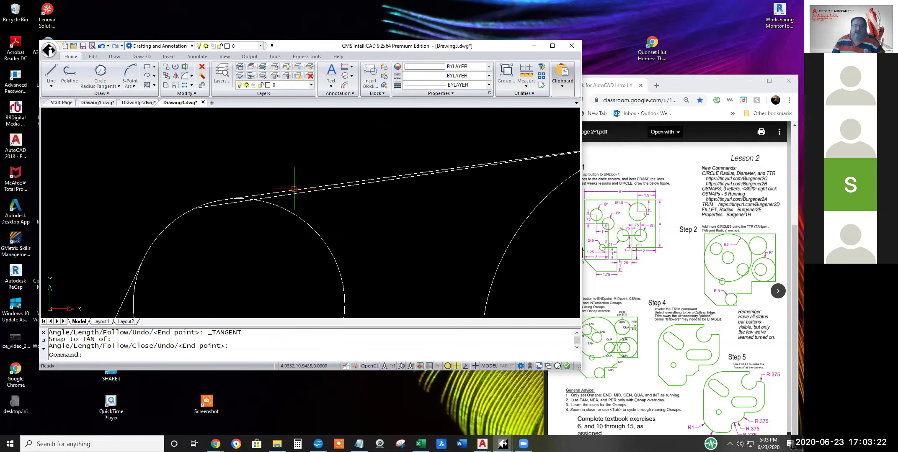
scroll(305, 199, "down", 1)
scroll(304, 199, "down", 1)
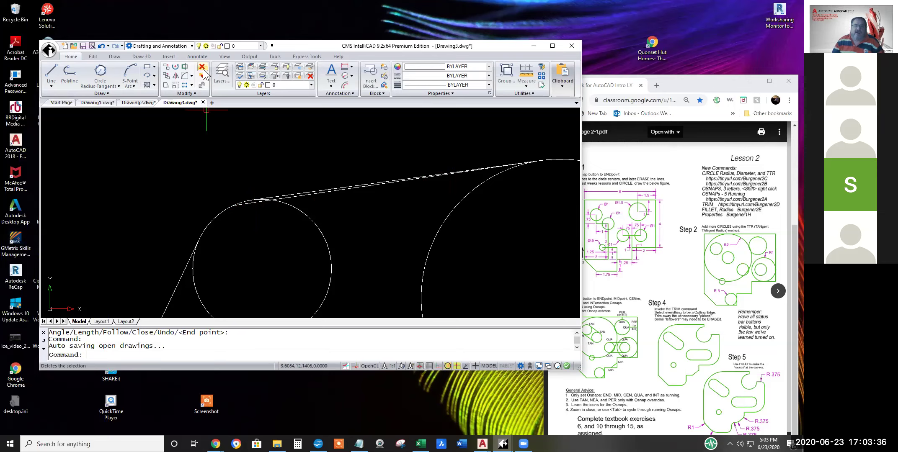
Cancel an erase of the upper tangent line, then shift the view toward both circles.
left_click(202, 68)
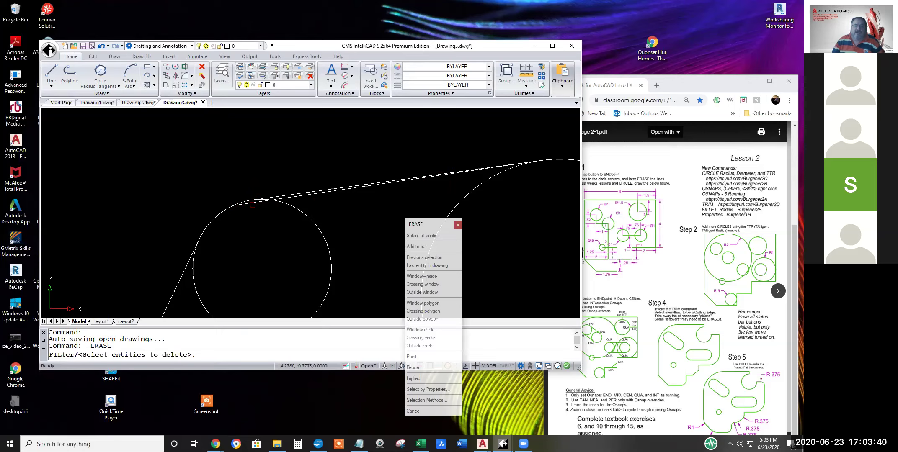
left_click(253, 204)
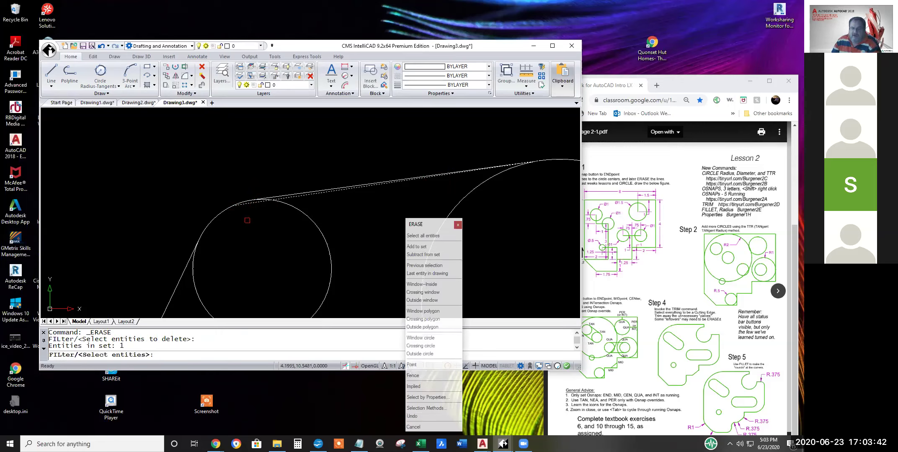
left_click(247, 221)
key("Escape")
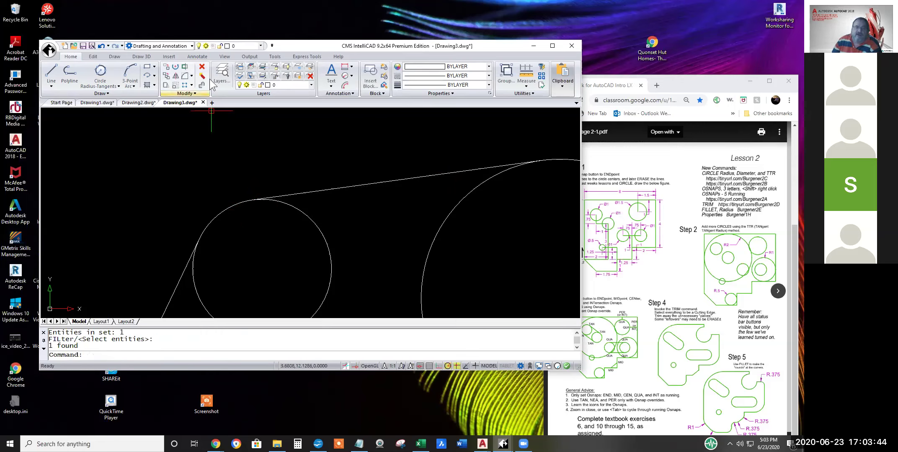
scroll(281, 224, "down", 2)
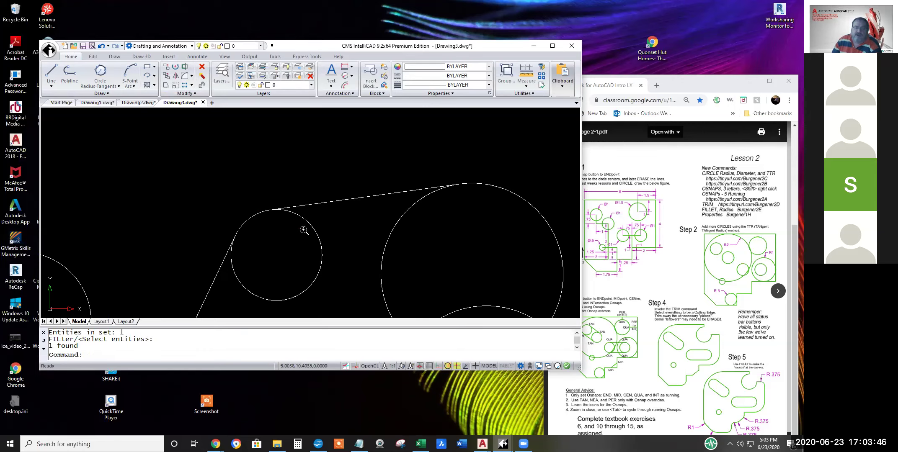
scroll(311, 227, "down", 1)
middle_click_drag(311, 227, 294, 221)
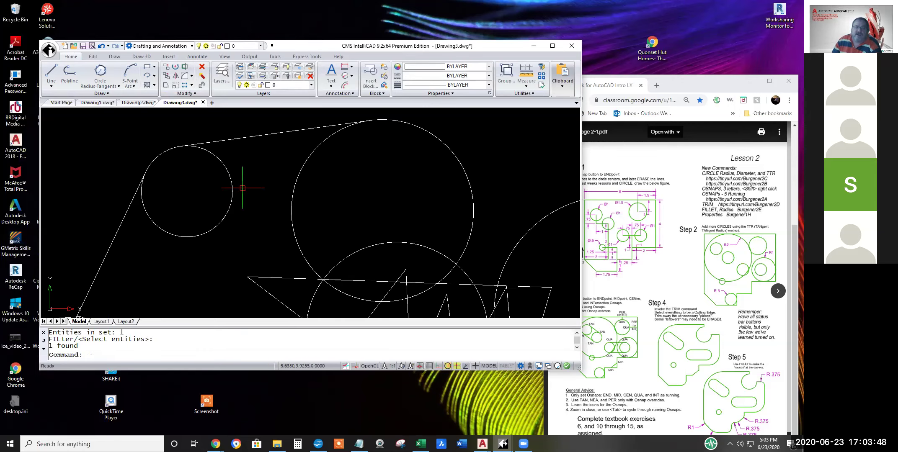
Draw a line from tangent on the small circle's underside to tangent on the big circle.
left_click(58, 74)
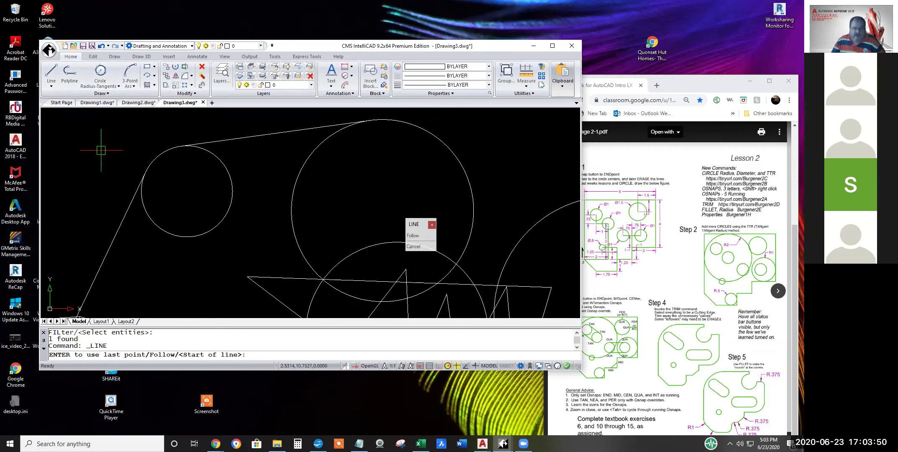
right_click(99, 150, "shift")
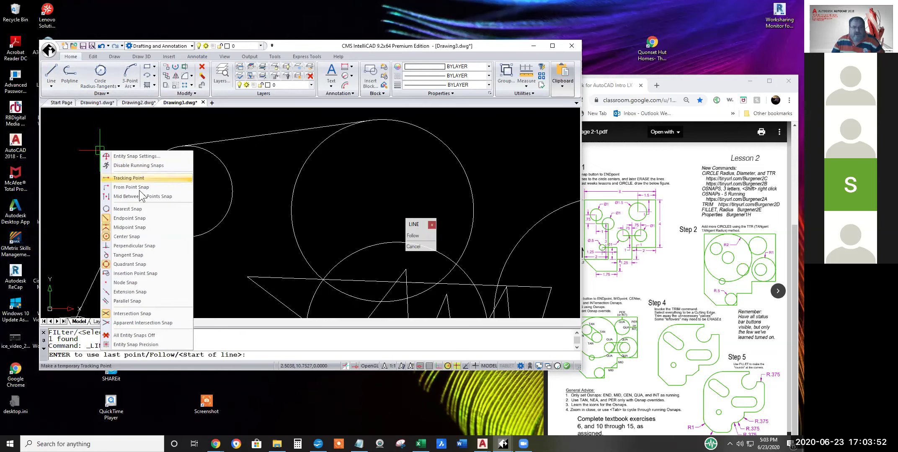
left_click(130, 255)
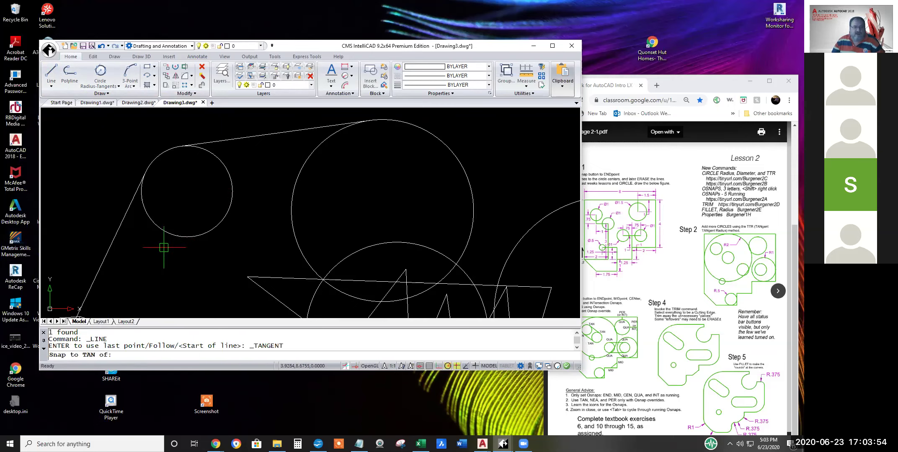
left_click(168, 229)
right_click(264, 189, "shift")
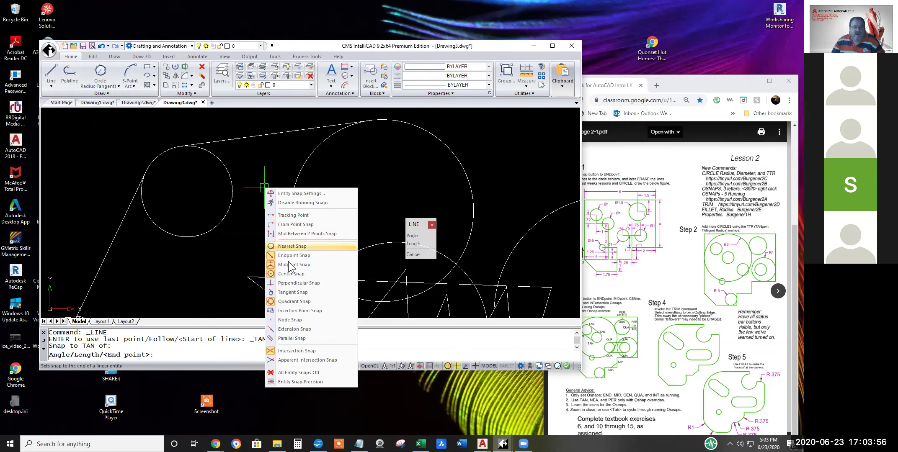
left_click(292, 293)
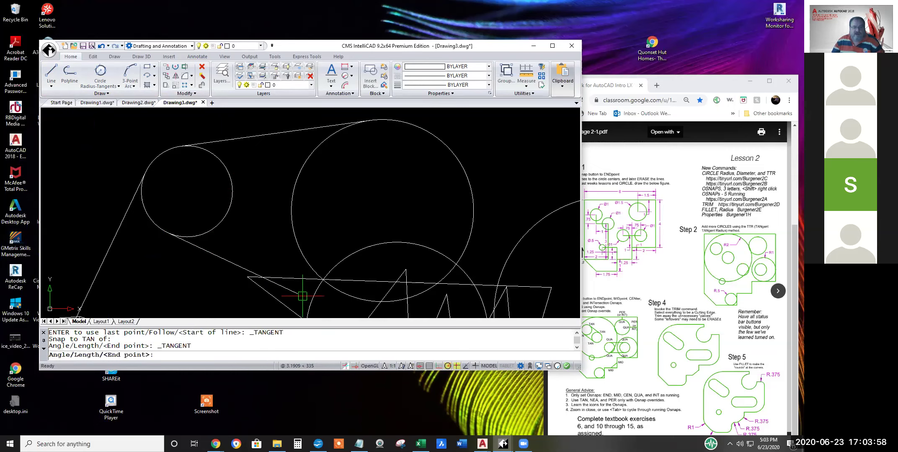
left_click(353, 296)
Add a segment tangent back to the small circle and end the line.
right_click(259, 223, "shift")
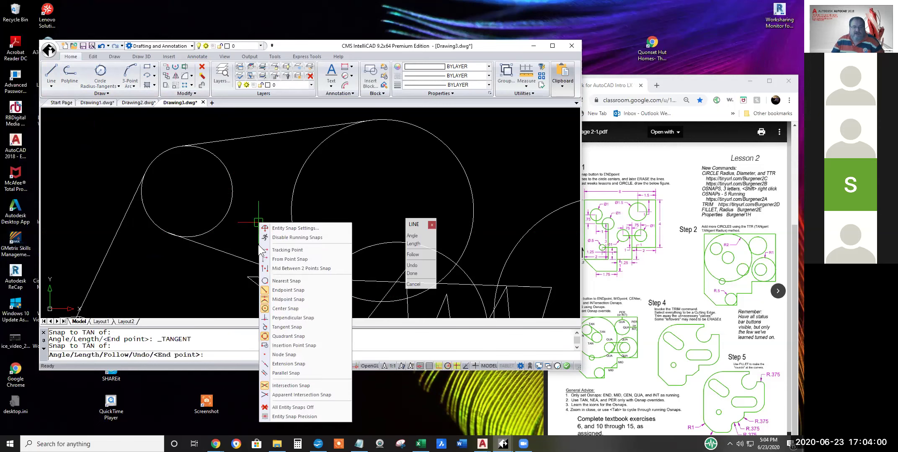
left_click(287, 328)
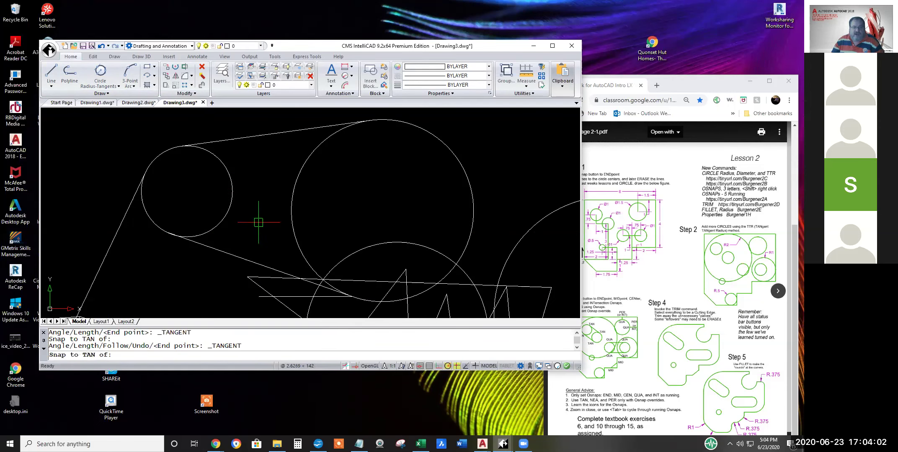
left_click(207, 236)
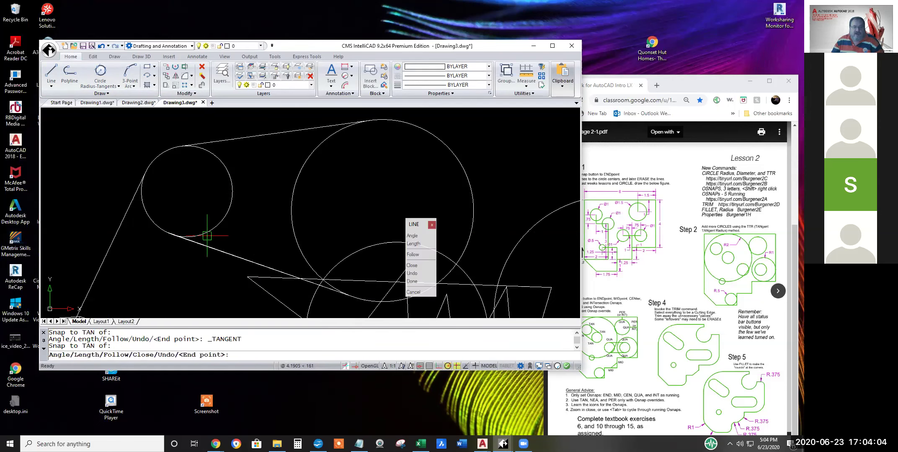
key("alt+space")
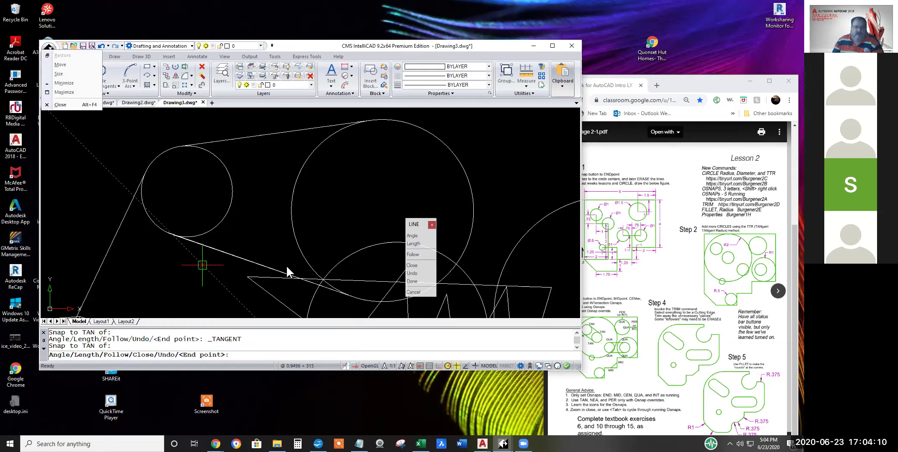
key("Escape")
key("Escape")
scroll(184, 234, "up", 5)
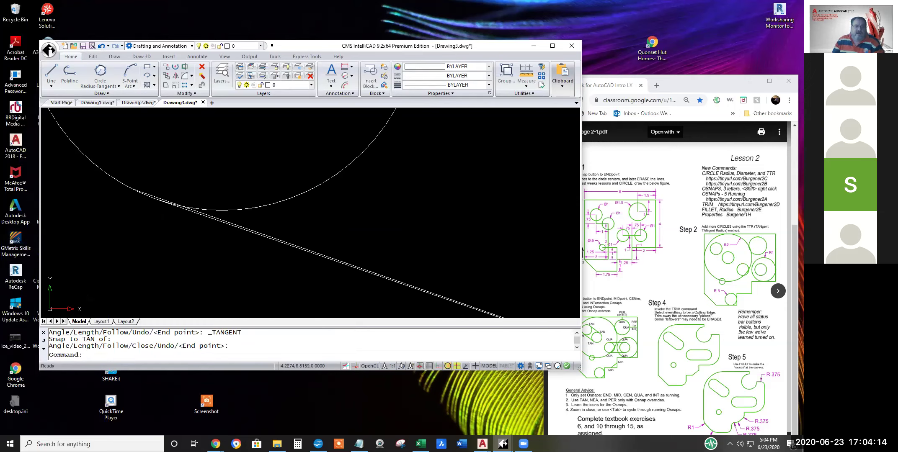
scroll(161, 214, "up", 2)
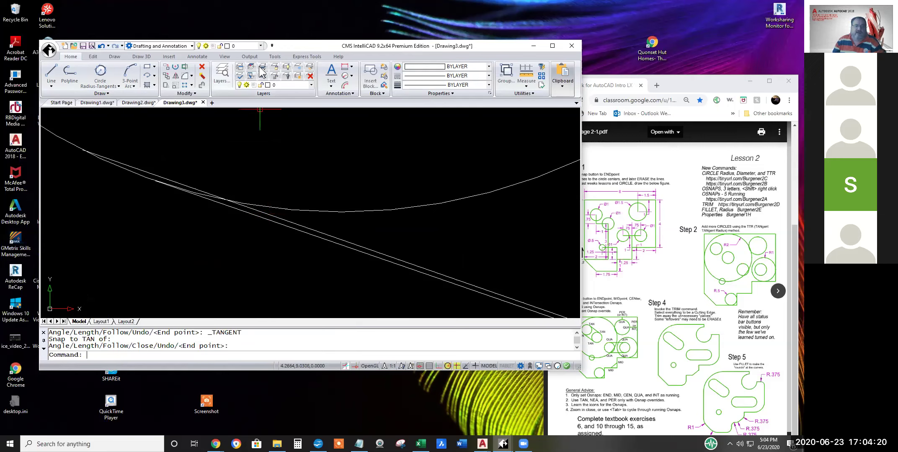
left_click(310, 76)
left_click(308, 227)
key("Return")
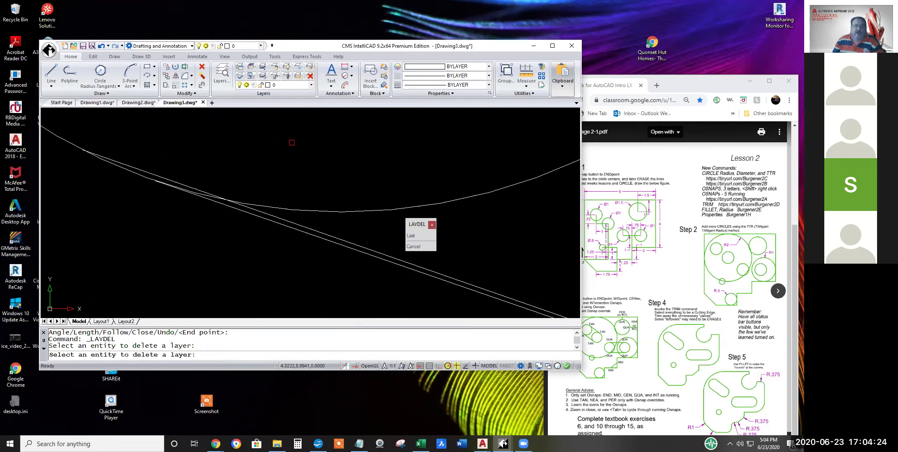
left_click(310, 76)
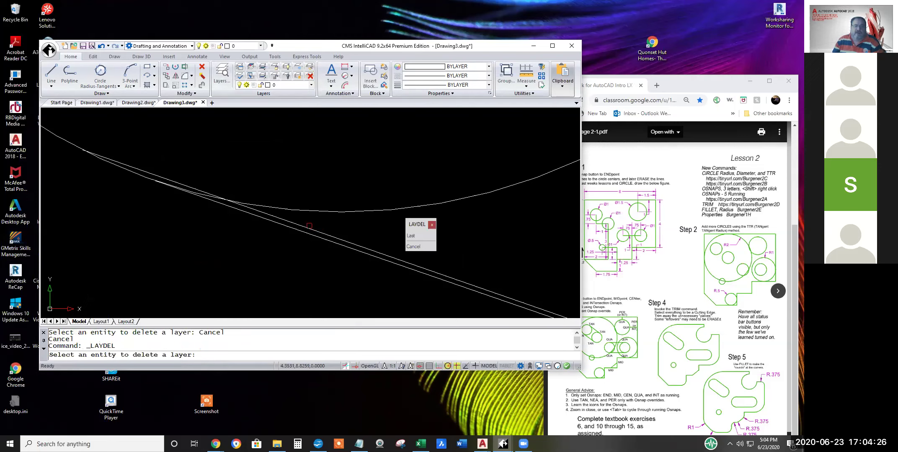
left_click(309, 225)
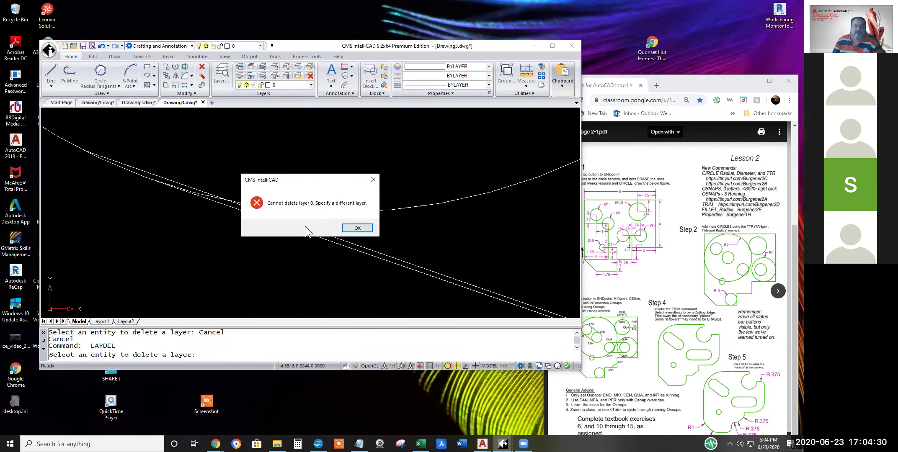
left_click(357, 228)
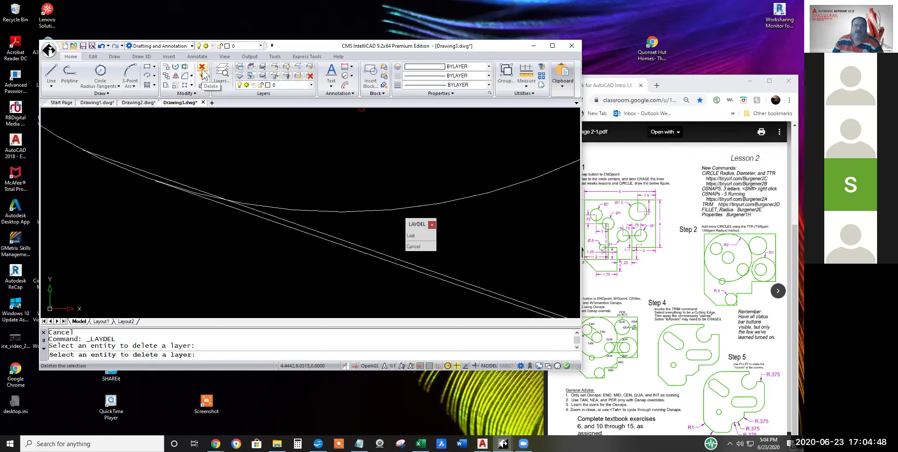
Erase the lower duplicate tangent line and pan to show the other circles.
left_click(202, 72)
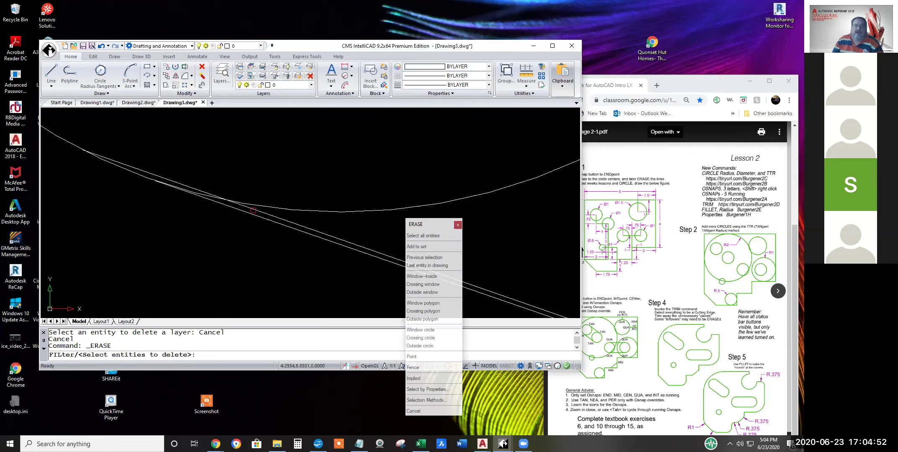
left_click(261, 211)
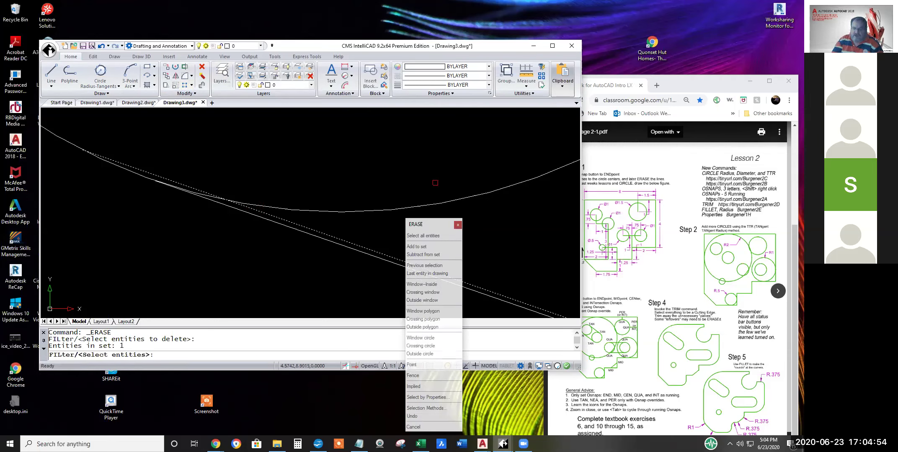
key("Return")
scroll(505, 215, "up", 2)
scroll(505, 215, "down", 5)
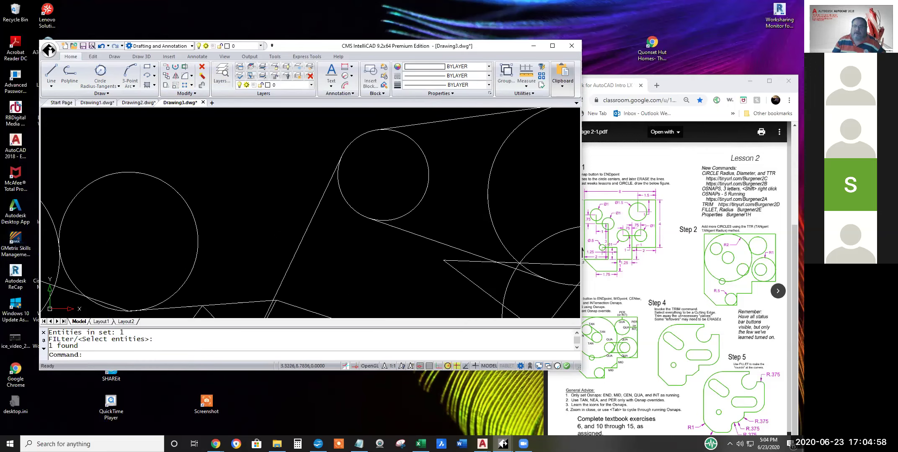
middle_click_drag(335, 223, 190, 244)
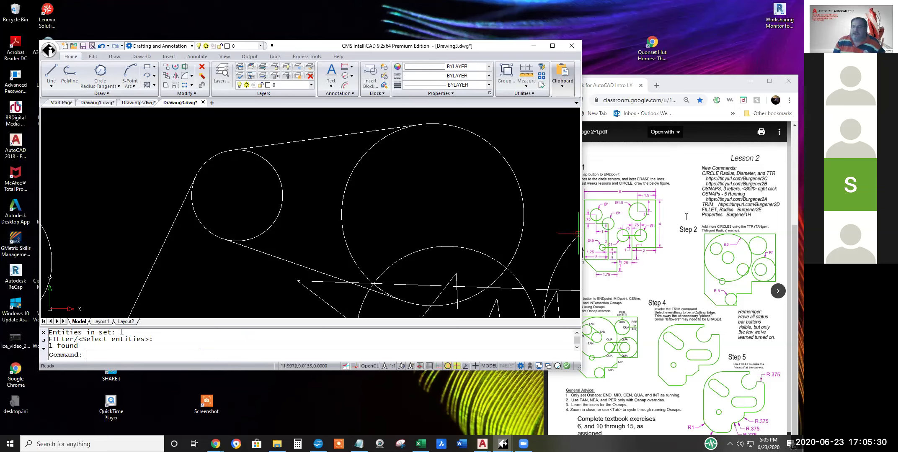
Check the lesson PDF, then return to IntelliCAD keeping the Drafting and Annotation workspace.
left_click(702, 203)
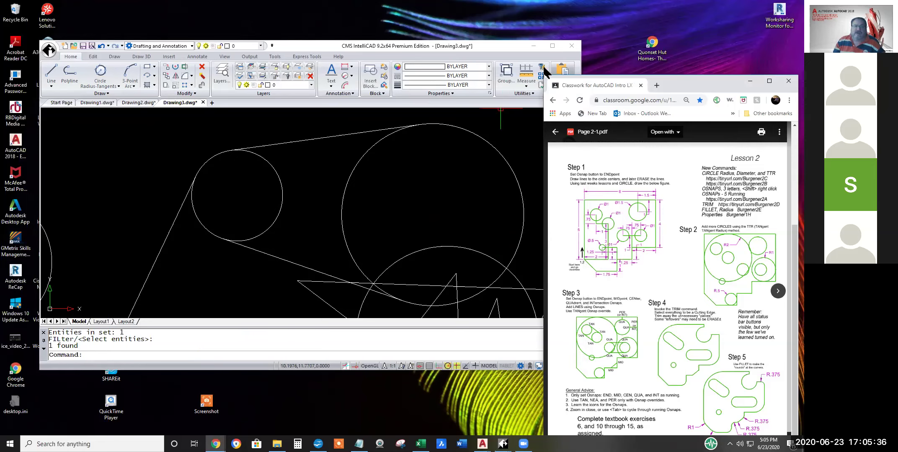
left_click(159, 45)
left_click(155, 53)
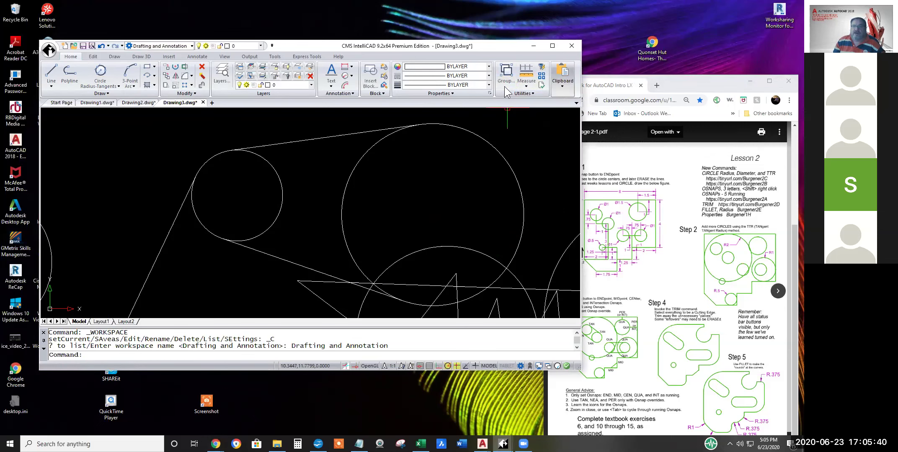
Bring AutoCAD to the front, switch to the Drawing11 tab and zoom in.
left_click(480, 439)
left_click(432, 404)
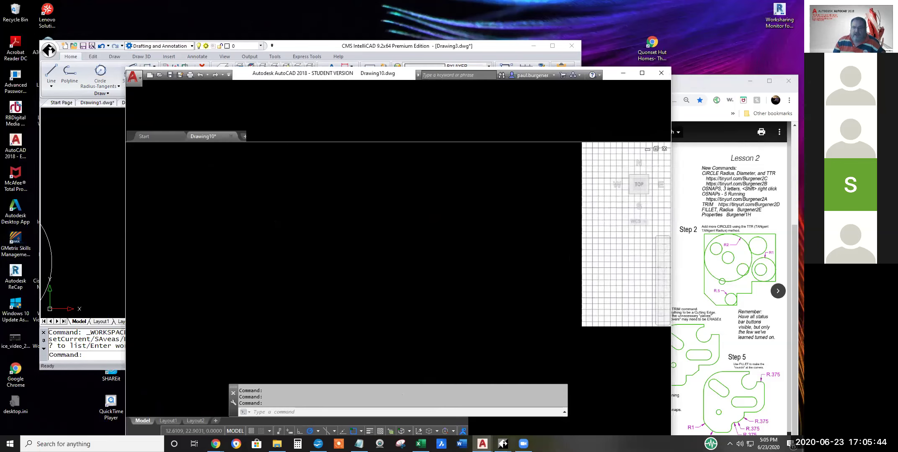
left_click(253, 136)
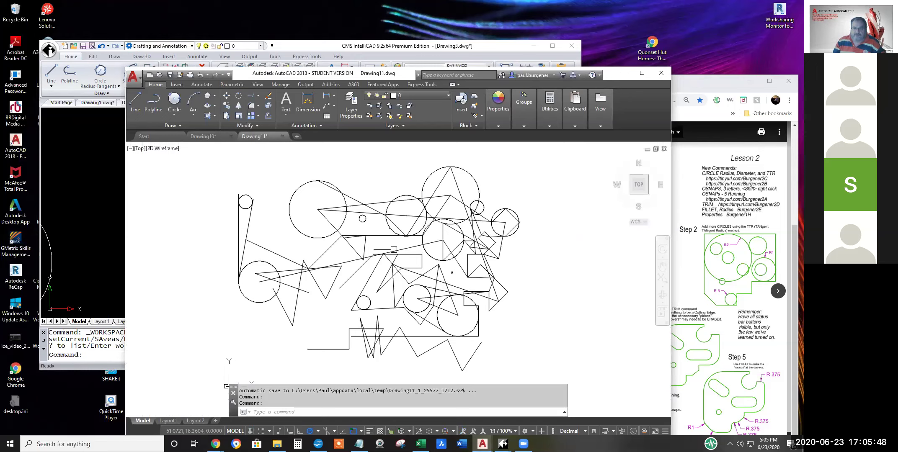
scroll(333, 198, "up", 6)
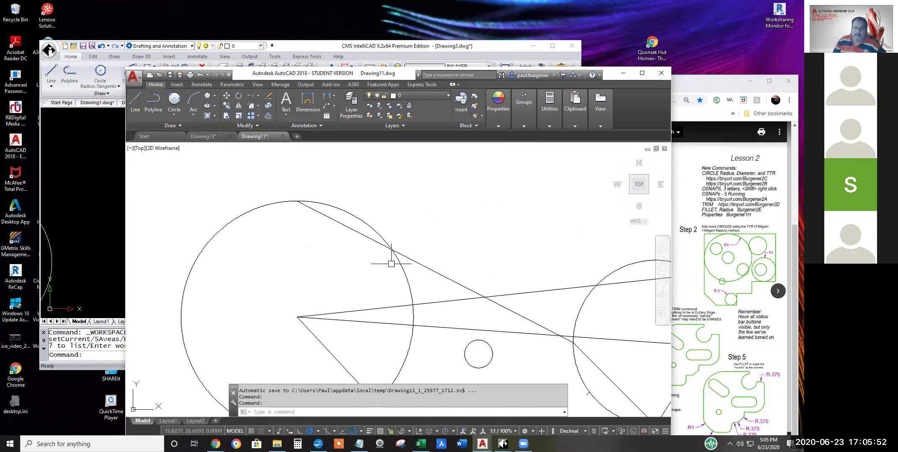
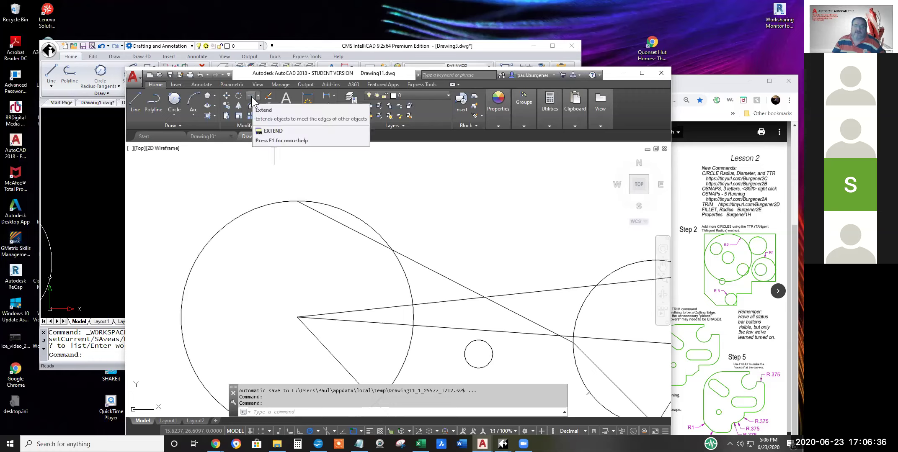
Start the TRIM command from the Trim/Extend dropdown on the Modify panel.
left_click(258, 95)
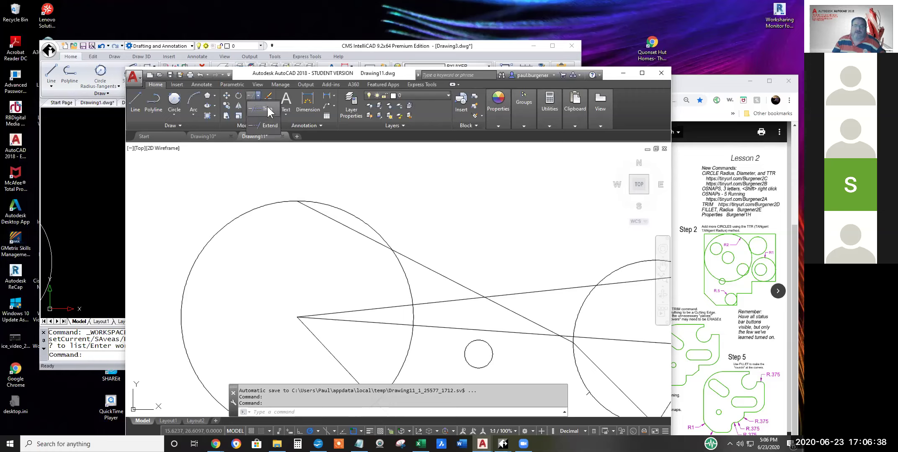
left_click(264, 108)
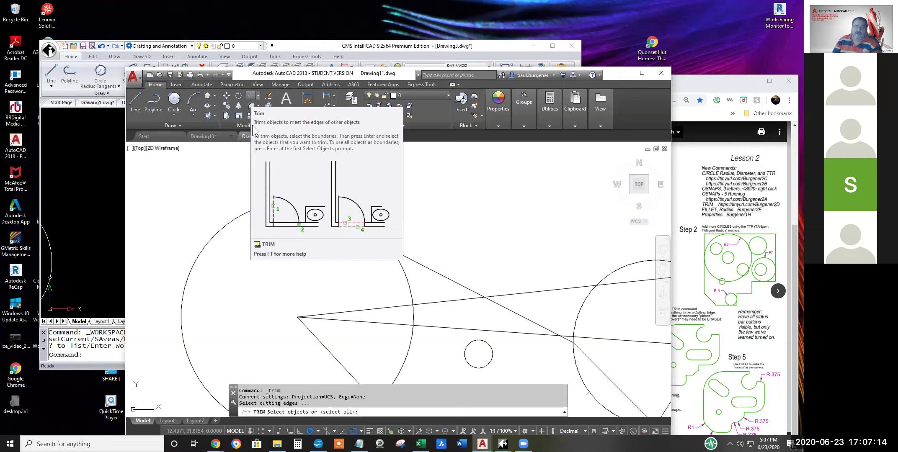
key("Escape")
key("Escape")
key("Escape")
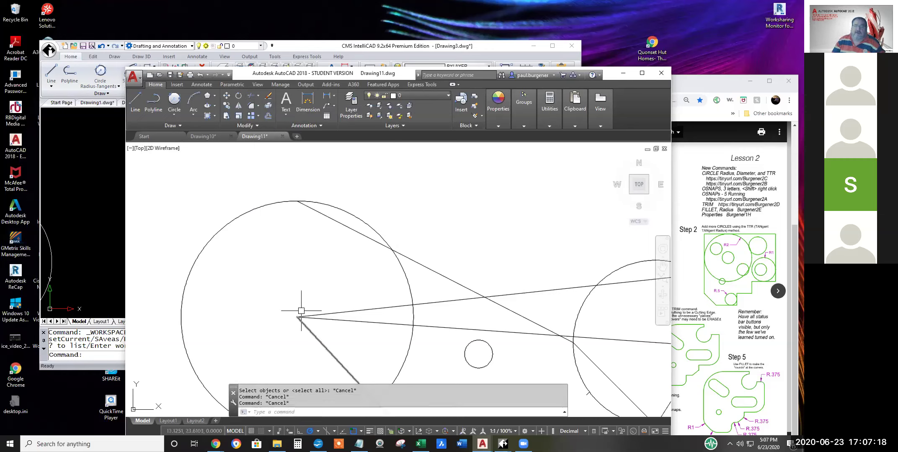
left_click(250, 95)
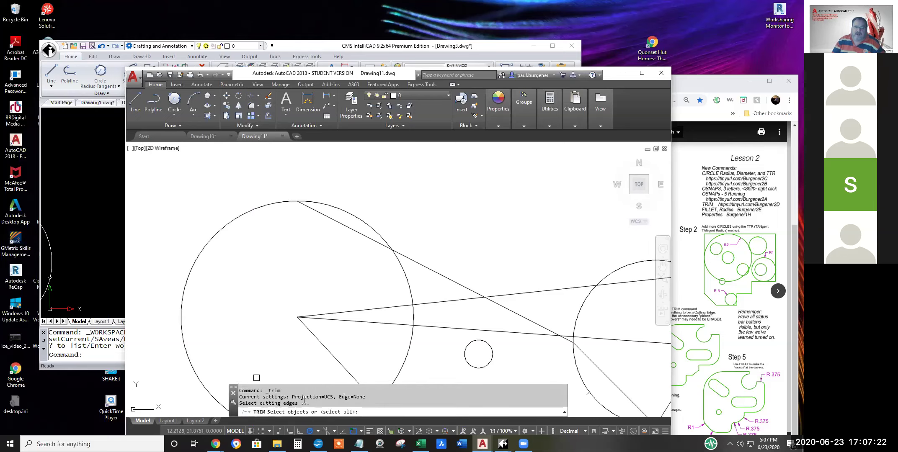
left_click_drag(311, 403, 249, 403)
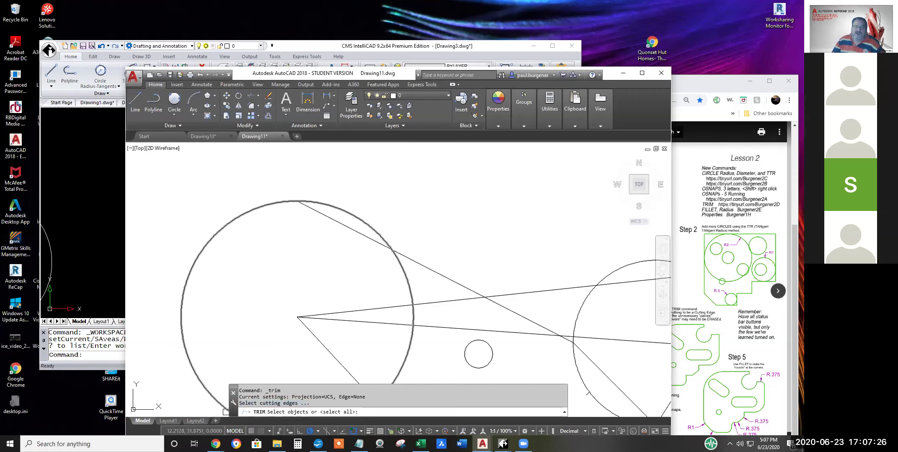
left_click_drag(321, 405, 242, 403)
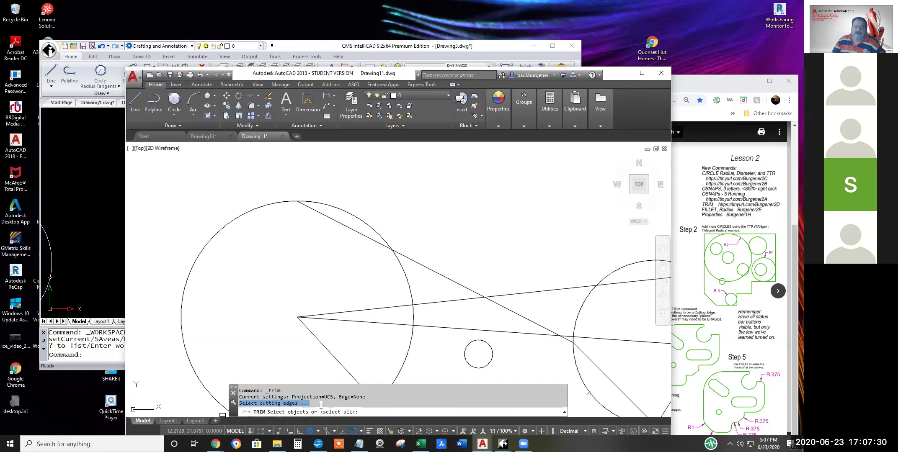
left_click_drag(317, 404, 248, 402)
left_click(313, 404)
left_click_drag(312, 404, 263, 405)
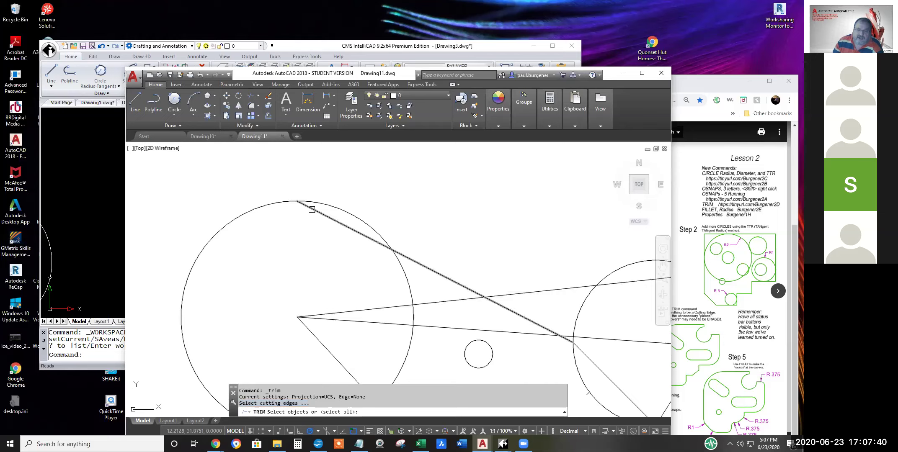
left_click(485, 341)
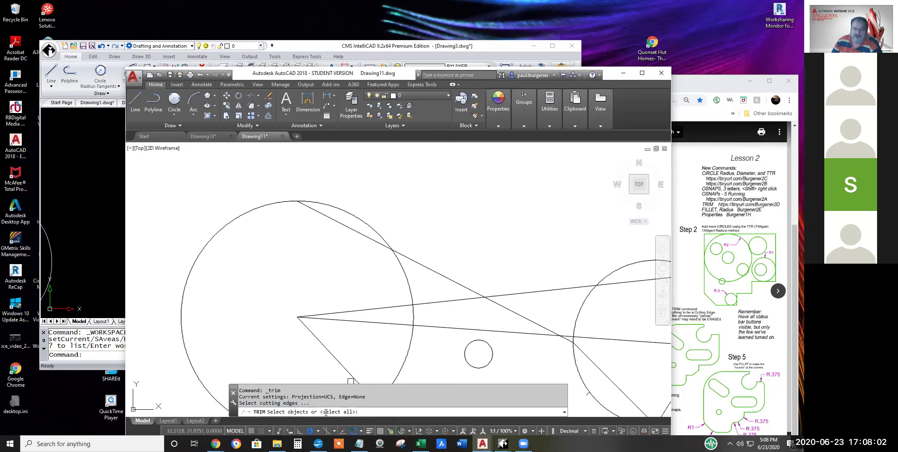
Use all objects as cutting edges and trim the chords, diagonal pieces and arc around the large circle.
key("Return")
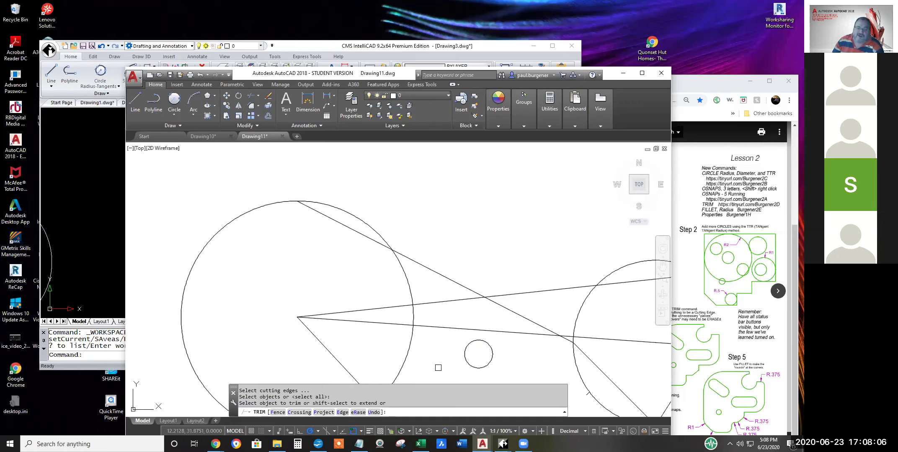
left_click(444, 301)
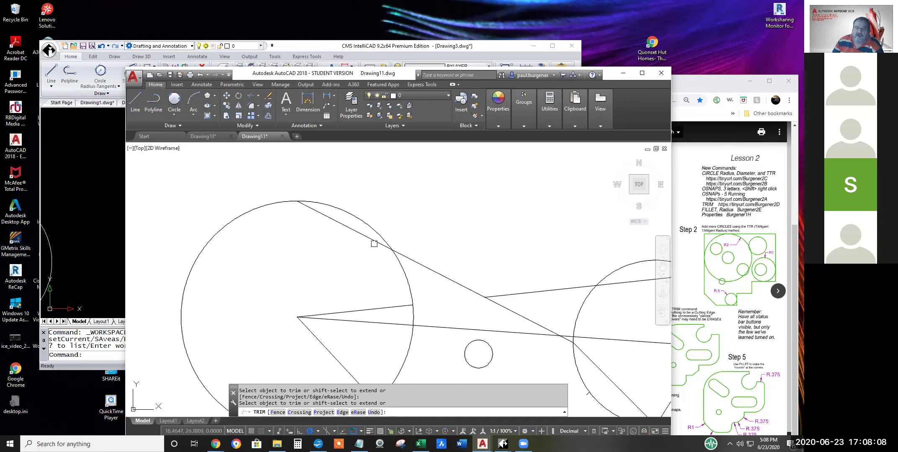
left_click(366, 236)
left_click(363, 321)
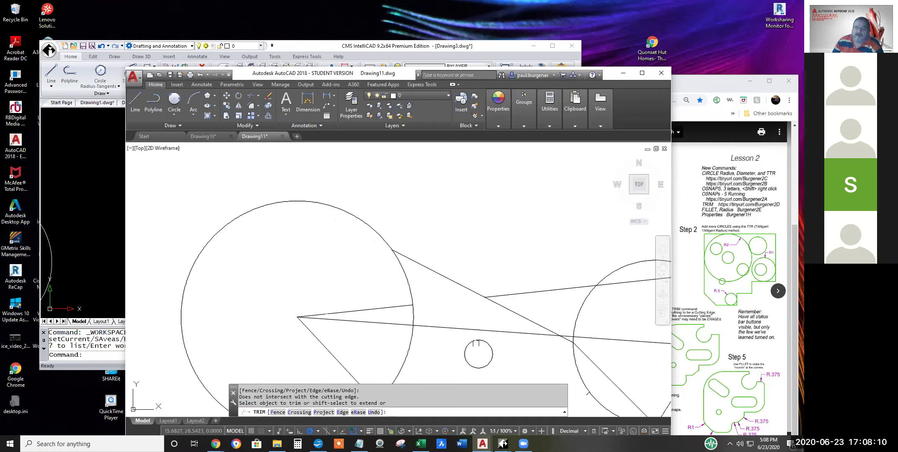
left_click(545, 323)
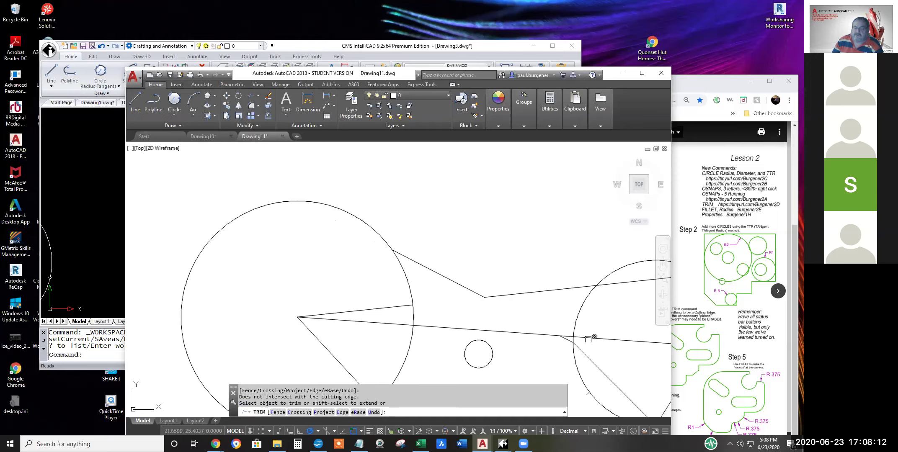
left_click(578, 287)
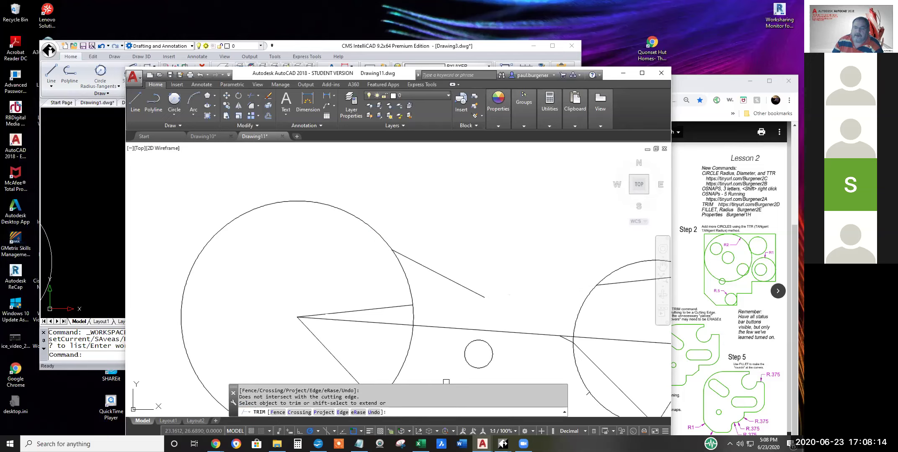
middle_click_drag(452, 367, 471, 280)
left_click(432, 229)
left_click(406, 325)
left_click(435, 341)
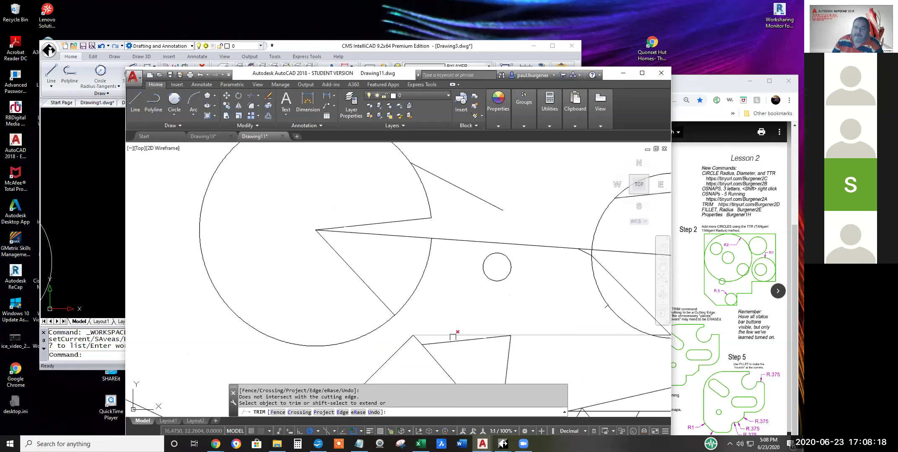
Trim the diagonal crossing the polygon, the line inside the large circle, the lower-left arc and horizontal line end.
middle_click_drag(449, 364, 493, 249)
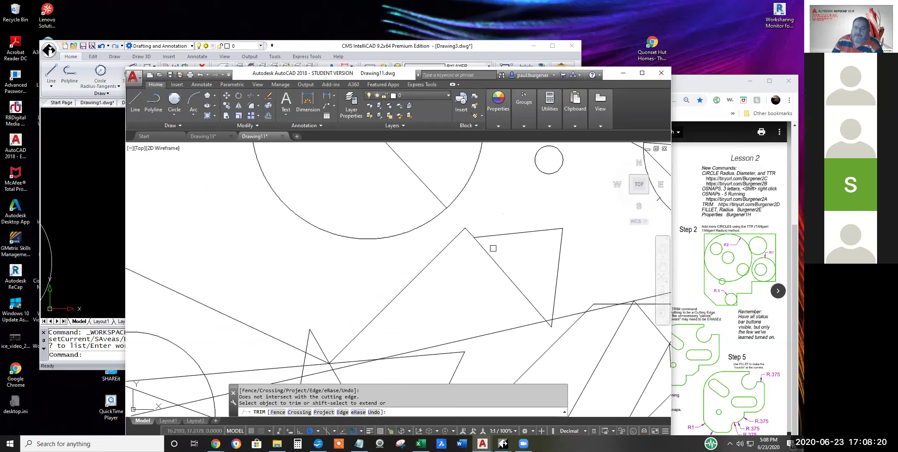
left_click(500, 268)
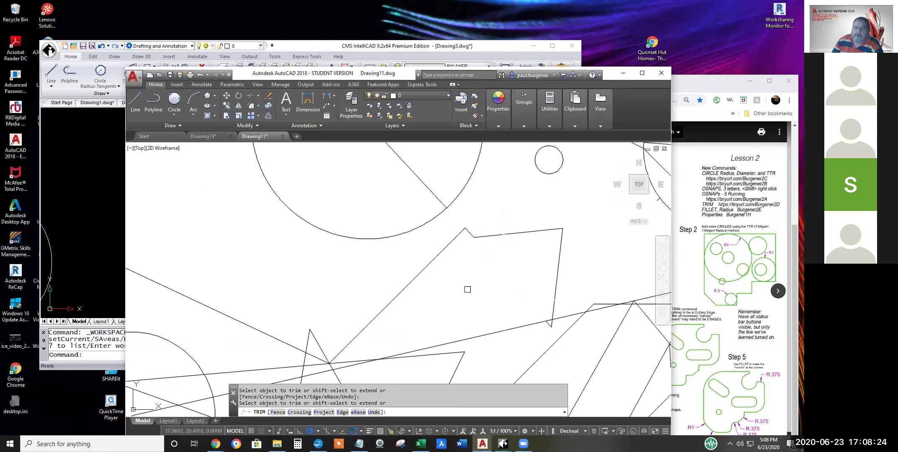
left_click(471, 233)
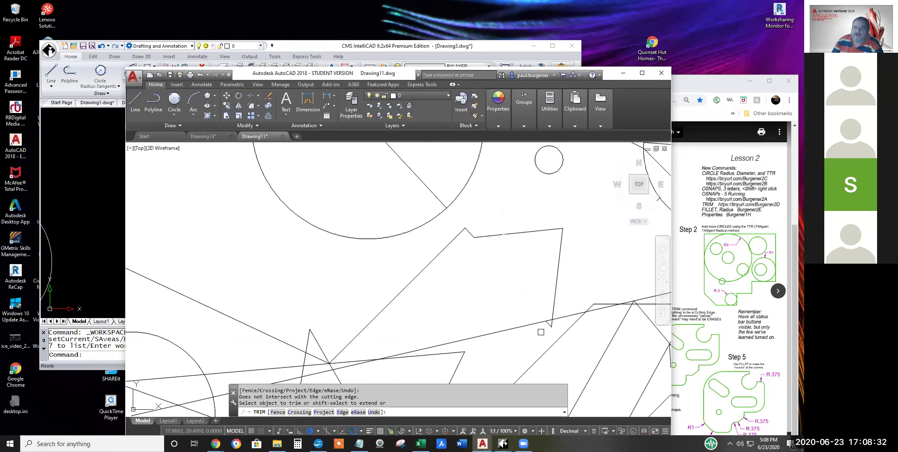
scroll(544, 333, "up", 4)
scroll(547, 334, "down", 5)
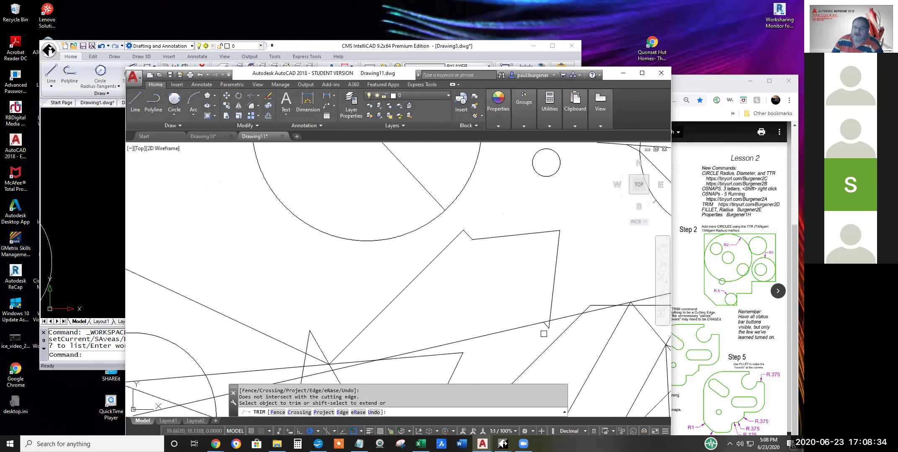
scroll(499, 285, "up", 8)
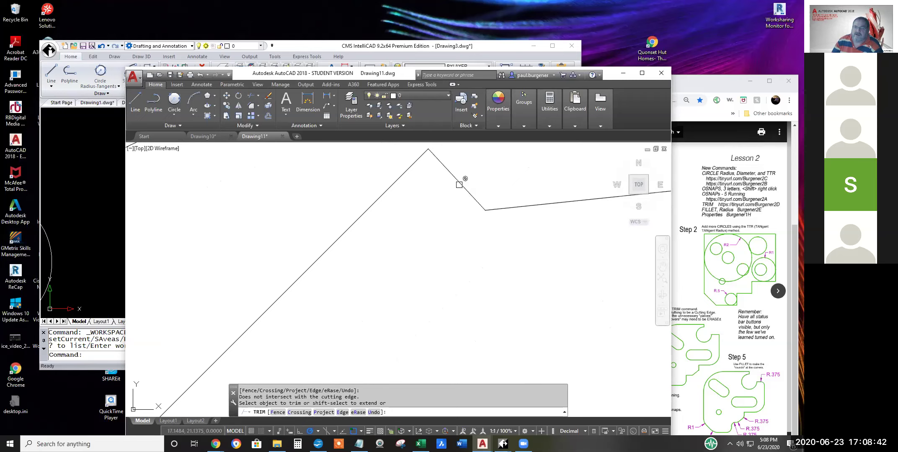
scroll(448, 232, "down", 5)
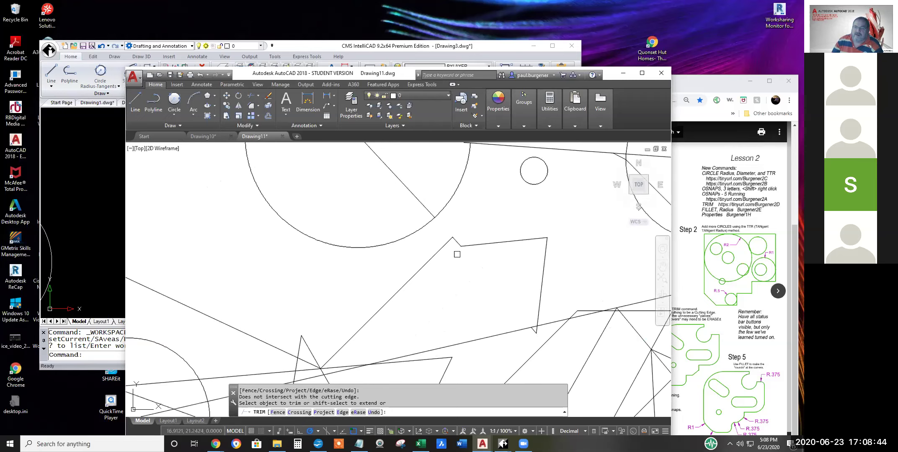
left_click(445, 209)
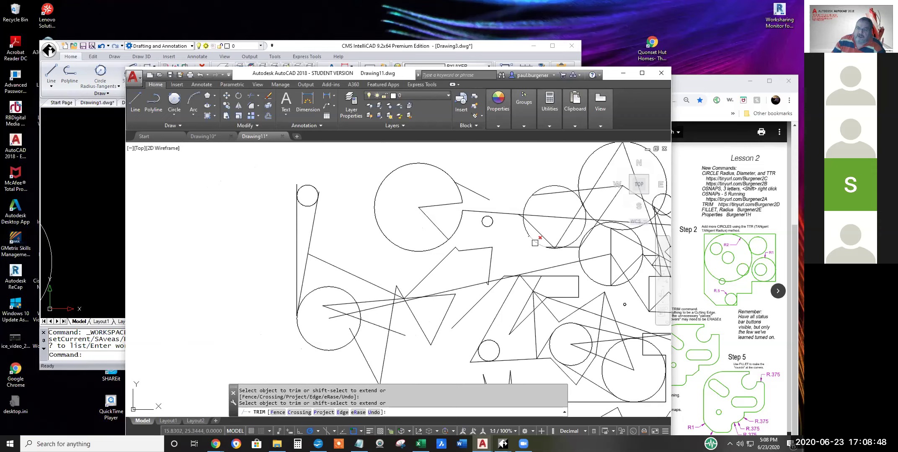
left_click(536, 243)
scroll(532, 245, "up", 5)
scroll(367, 269, "down", 4)
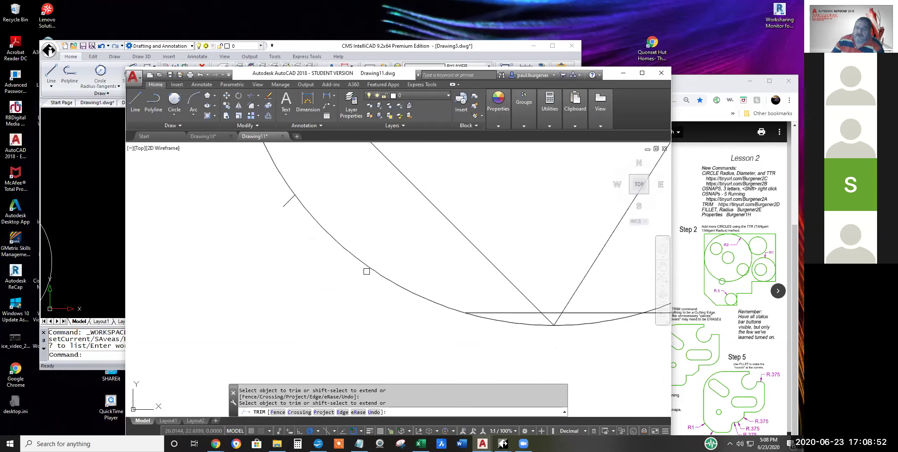
left_click(534, 317)
Trim the arc right of the vertex and a short line in the lower-right circle, then undo that cut.
left_click(595, 325)
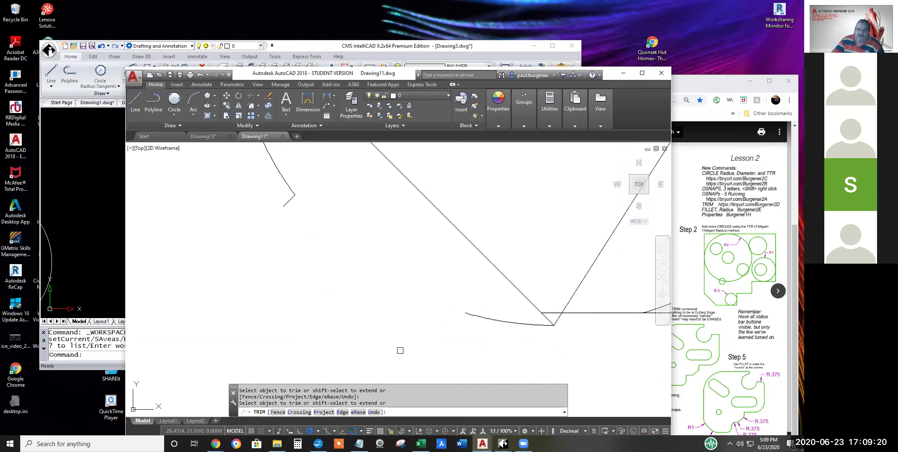
scroll(495, 339, "down", 4)
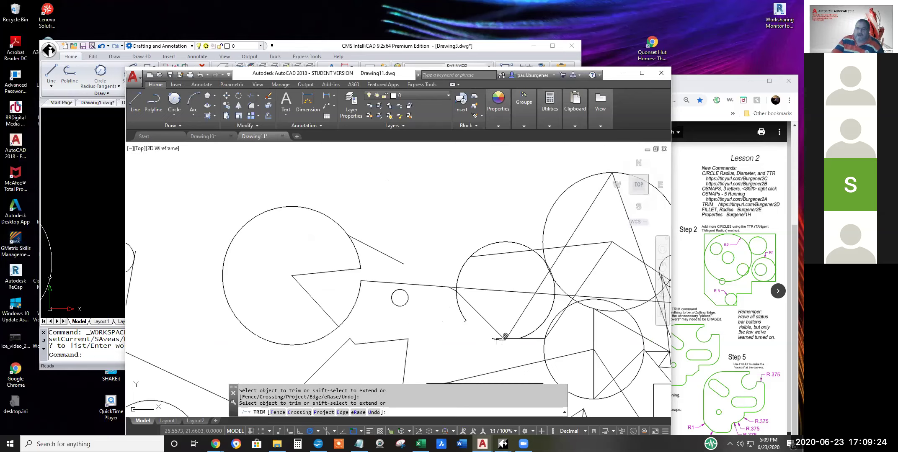
left_click(556, 315)
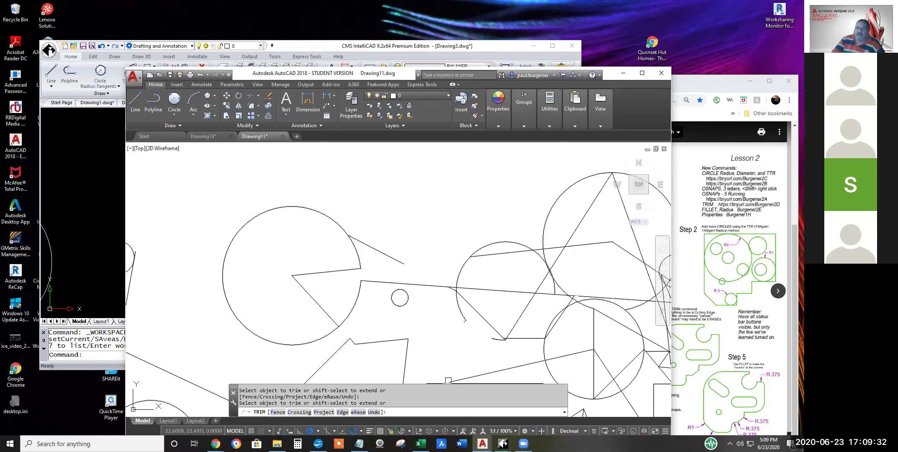
left_click(373, 413)
Trim the diagonal and vertical pieces inside the lower circle and end TRIM.
left_click(605, 314)
left_click(594, 328)
left_click(606, 357)
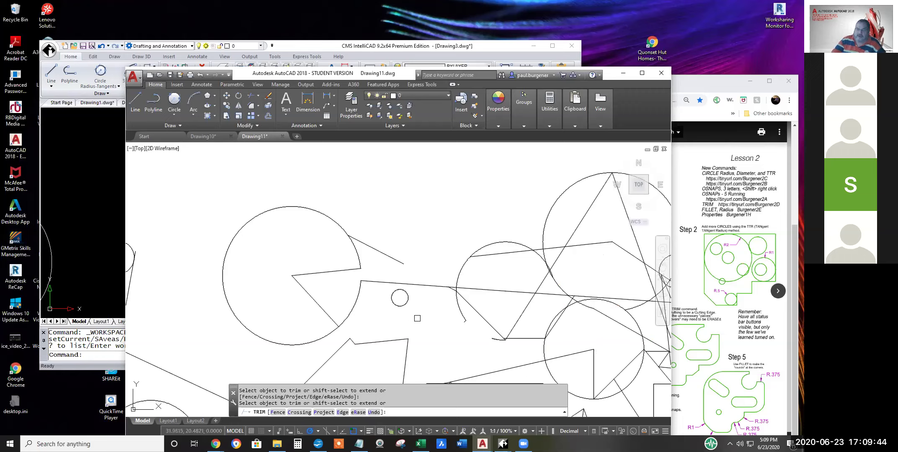
key("Return")
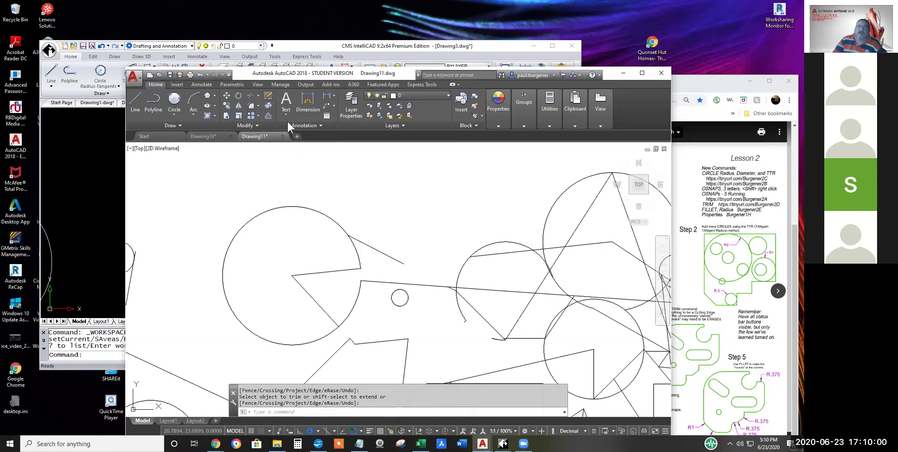
scroll(461, 325, "up", 5)
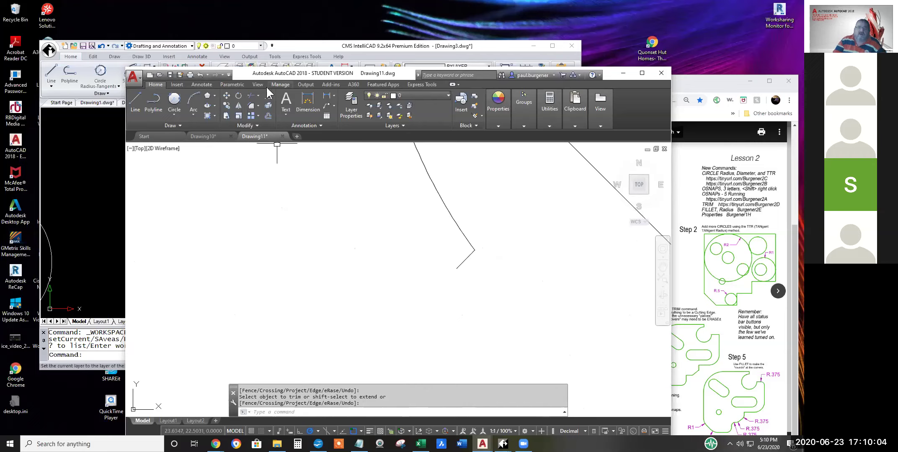
Erase six overlapping shapes from Drawing11, then cancel closing the drawing at the save prompt.
left_click(268, 95)
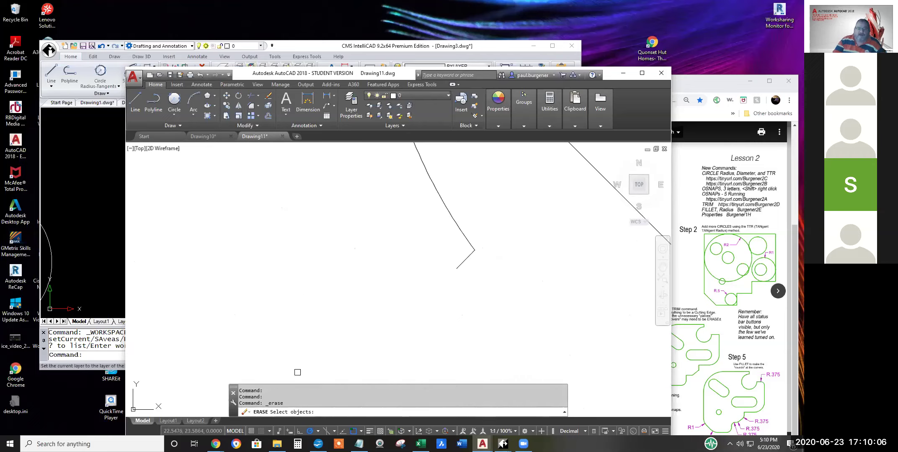
left_click(468, 260)
scroll(477, 294, "down", 5)
left_click(550, 327)
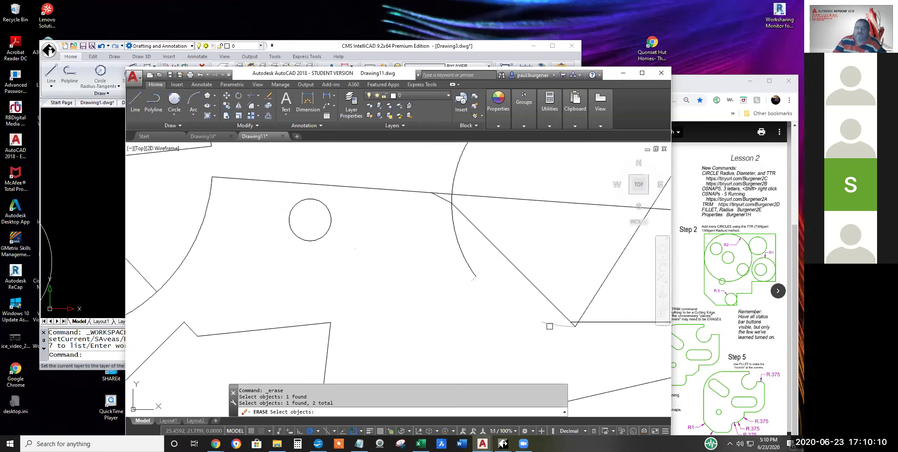
left_click(438, 200)
scroll(376, 261, "down", 6)
left_click(358, 243)
left_click(325, 248)
left_click(311, 272)
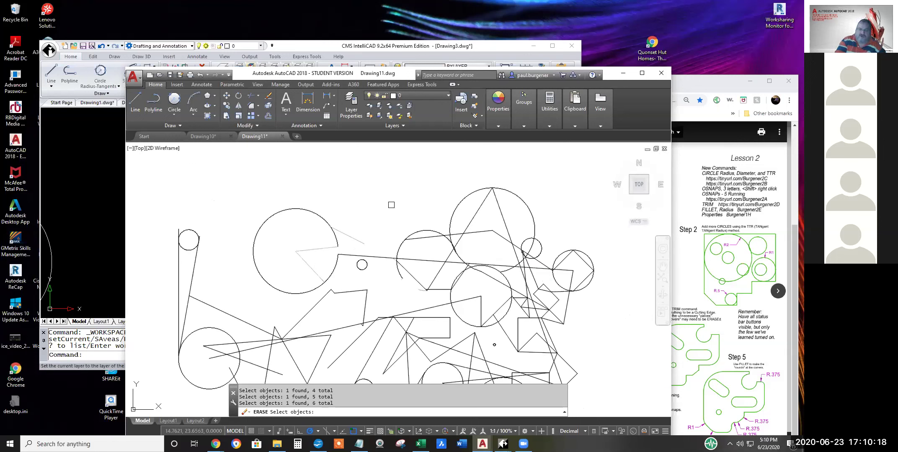
key("Return")
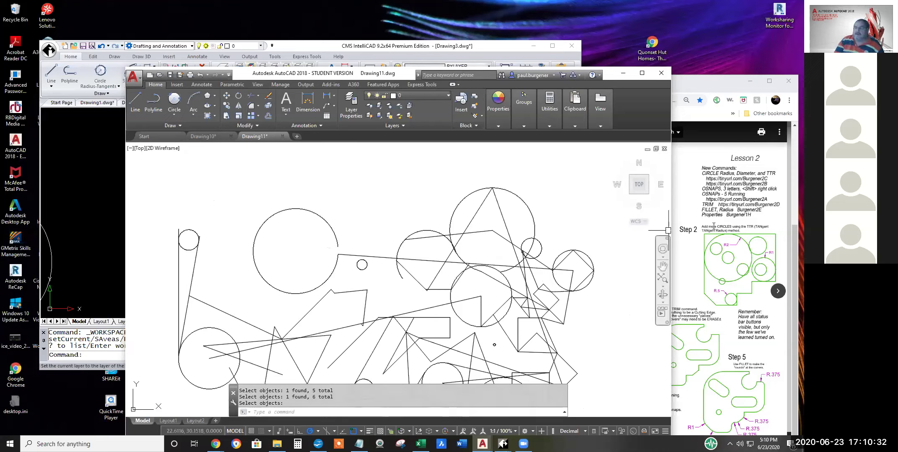
left_click(661, 73)
left_click(436, 275)
Bring IntelliCAD's Drawing3 forward, zoom and pan to frame the circles, zigzag and polygon, then clear the selection.
left_click(66, 182)
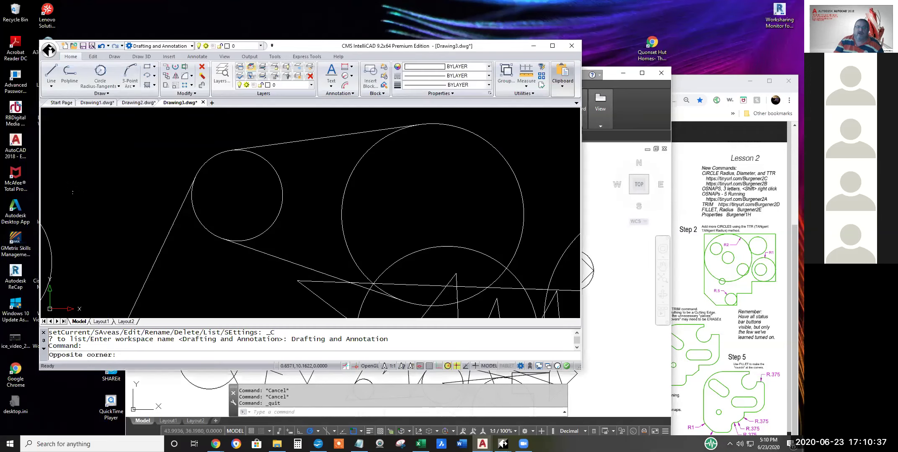
left_click(173, 192)
scroll(259, 218, "down", 5)
middle_click_drag(301, 241, 306, 193)
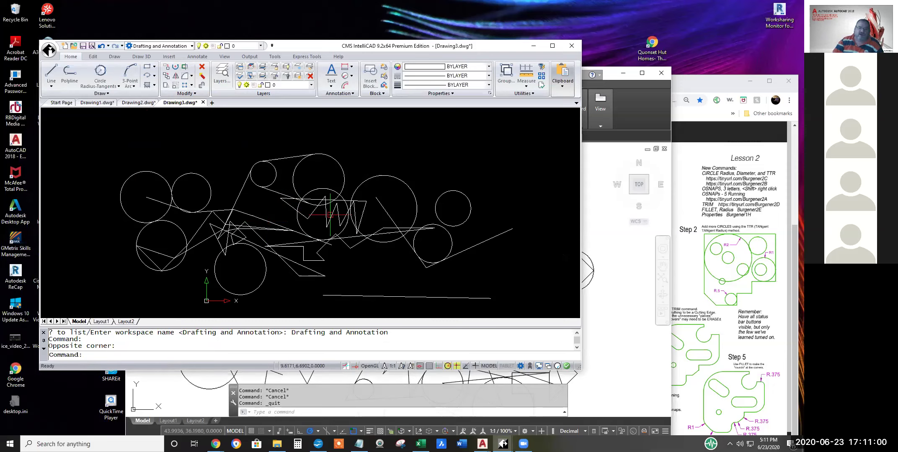
left_click(293, 180)
left_click(325, 222)
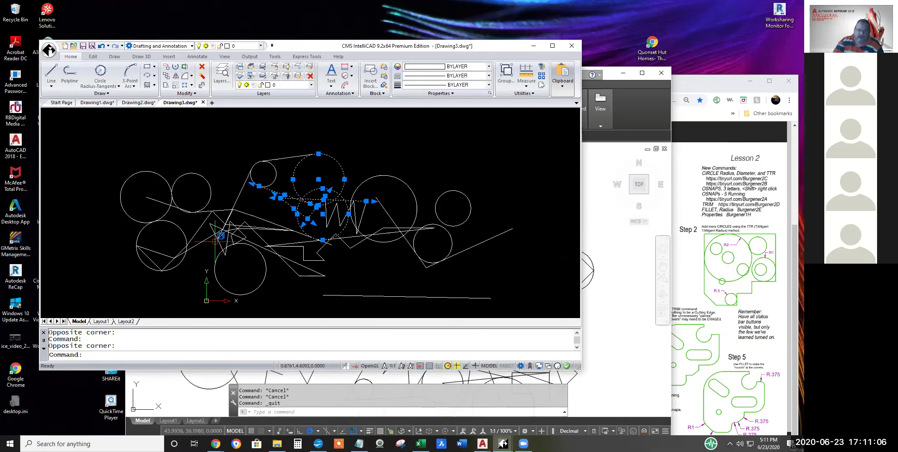
key("Escape")
key("Escape")
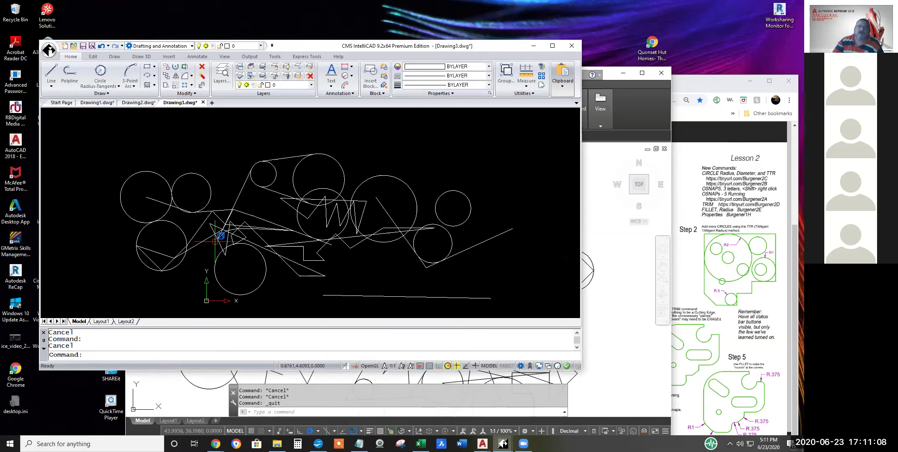
Start TRIM with all objects as edges and trim the line end near the lower-left circle and diagonal segments.
left_click(186, 77)
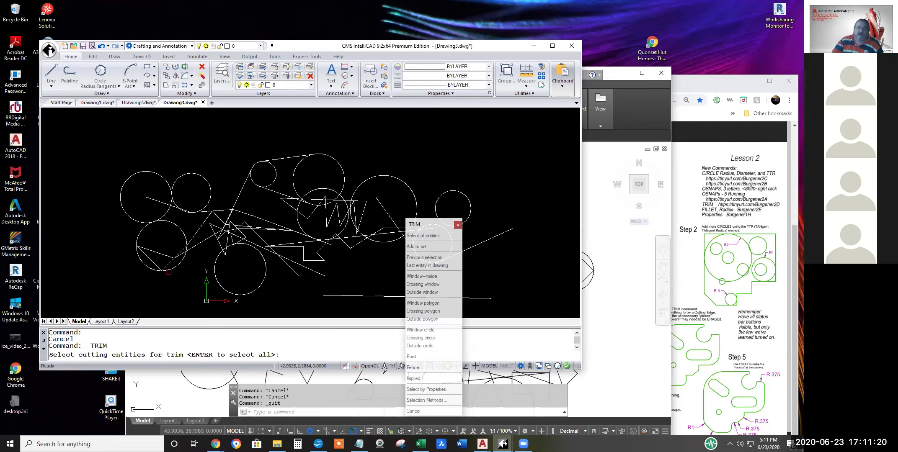
key("Return")
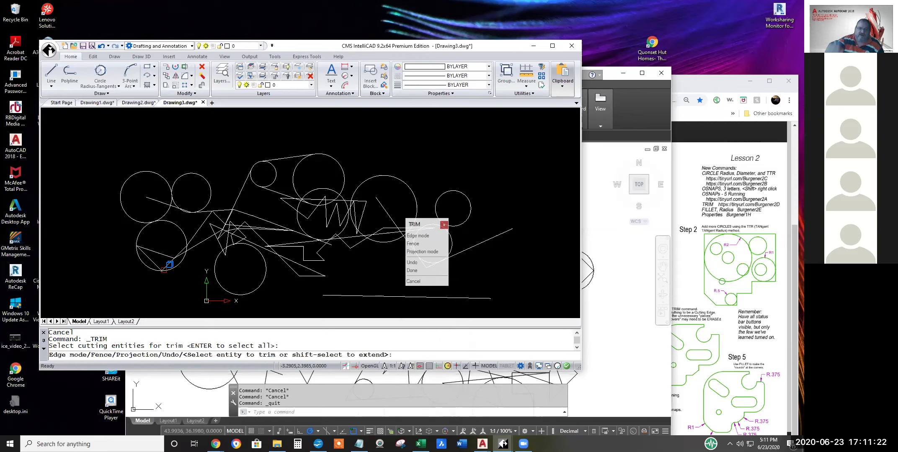
scroll(170, 264, "up", 5)
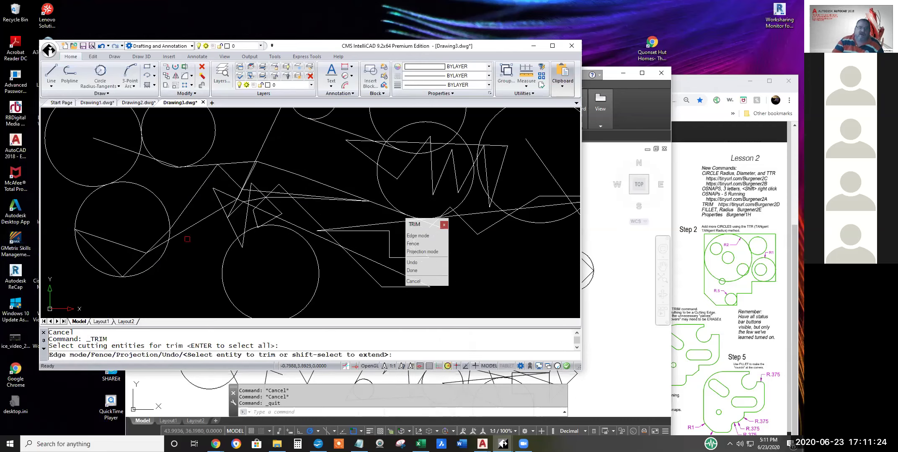
left_click(169, 235)
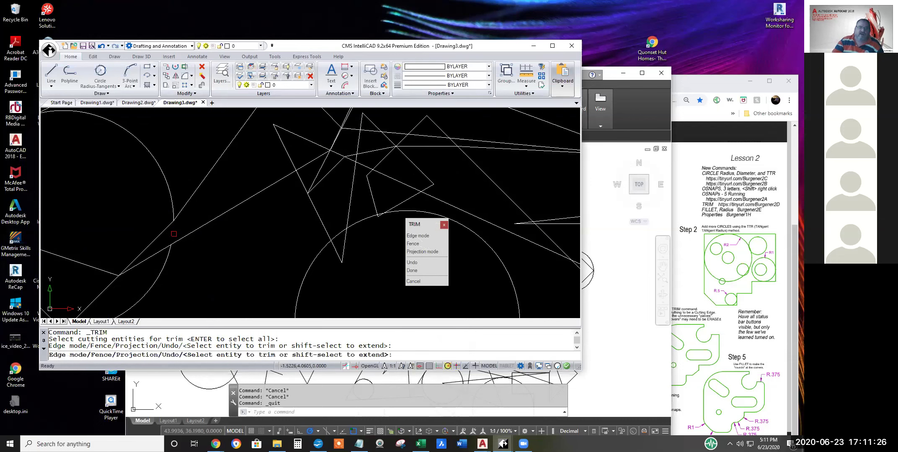
left_click(301, 180)
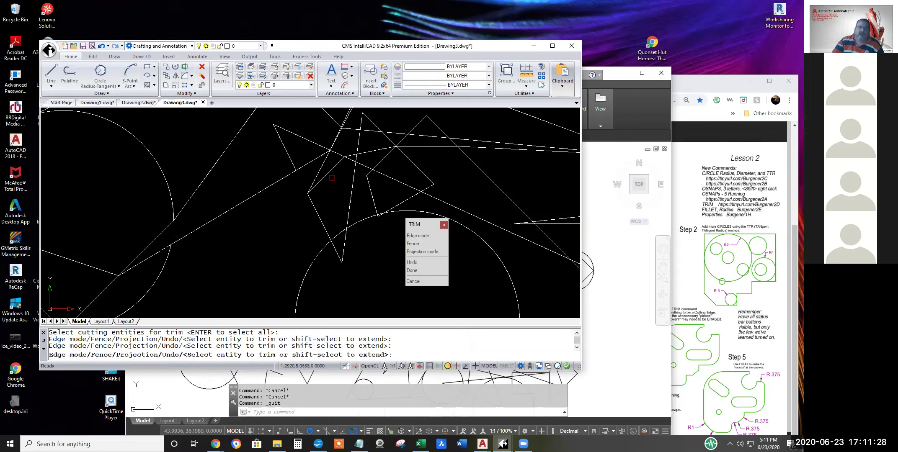
left_click(351, 198)
left_click(408, 201)
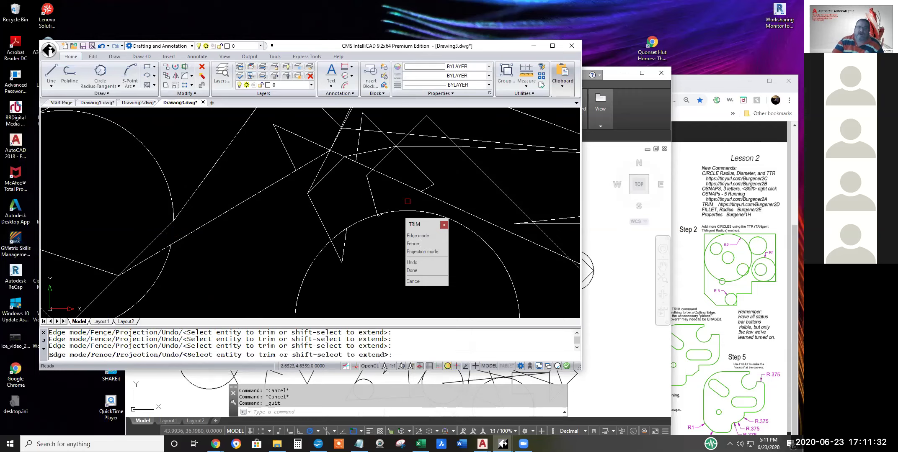
left_click(416, 165)
Trim the sloping line, the near-vertical line's top, the peak's right leg and near-horizontal line pieces.
scroll(379, 218, "up", 3)
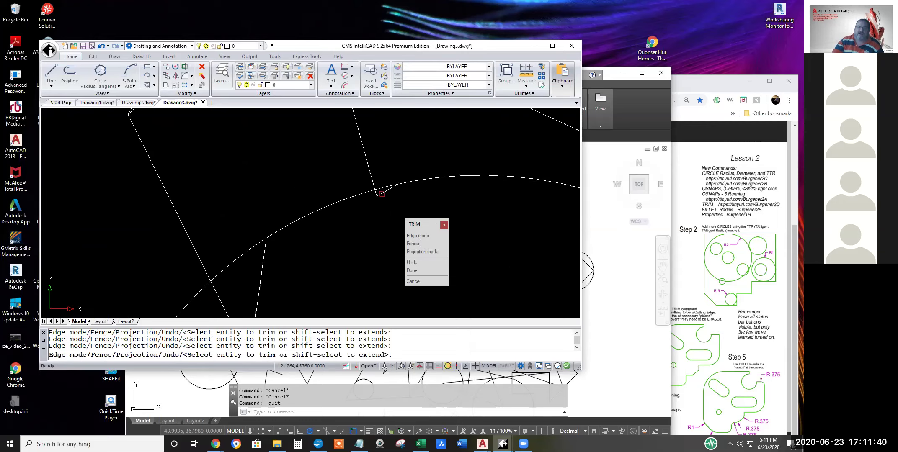
scroll(369, 199, "up", 3)
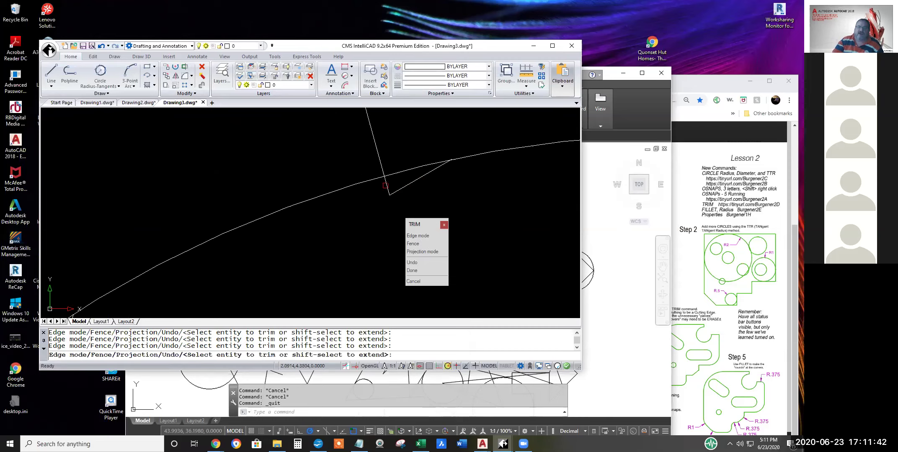
scroll(362, 231, "down", 4)
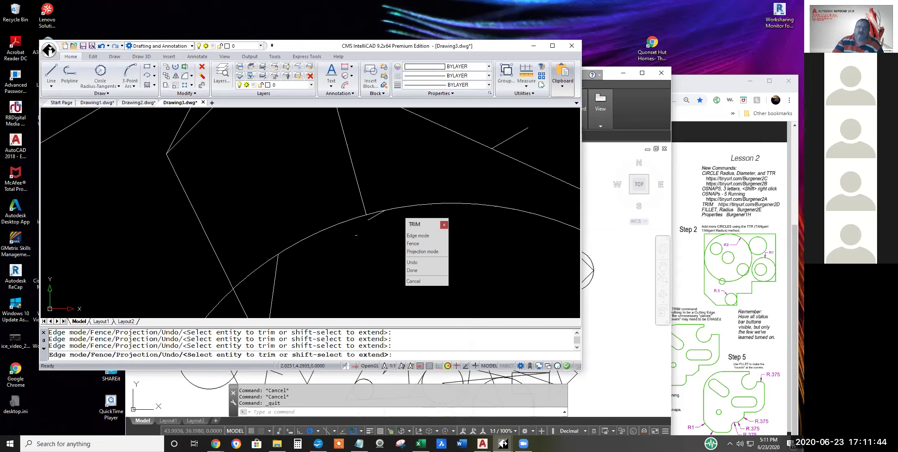
scroll(319, 169, "down", 3)
scroll(309, 255, "up", 3)
left_click(309, 248)
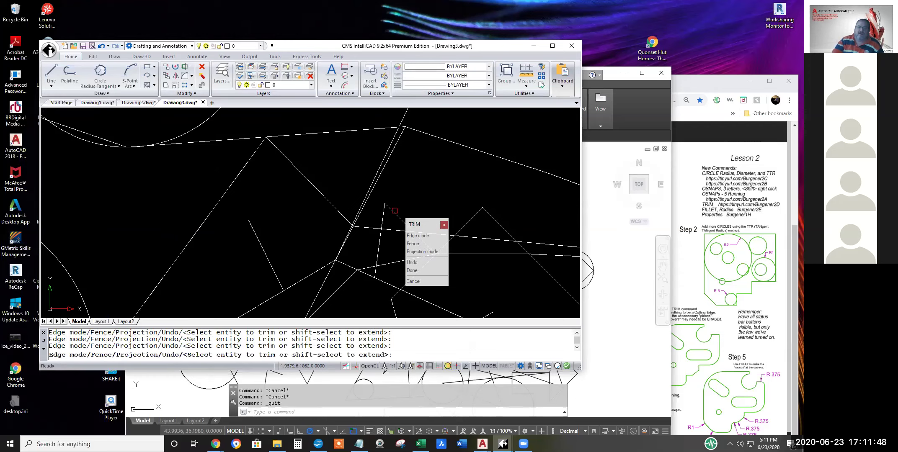
left_click(382, 219)
left_click(503, 226)
mouse_move(546, 272)
middle_mouse_down()
mouse_move(263, 156)
mouse_move(150, 124)
mouse_move(98, 126)
middle_mouse_up()
left_click(419, 174)
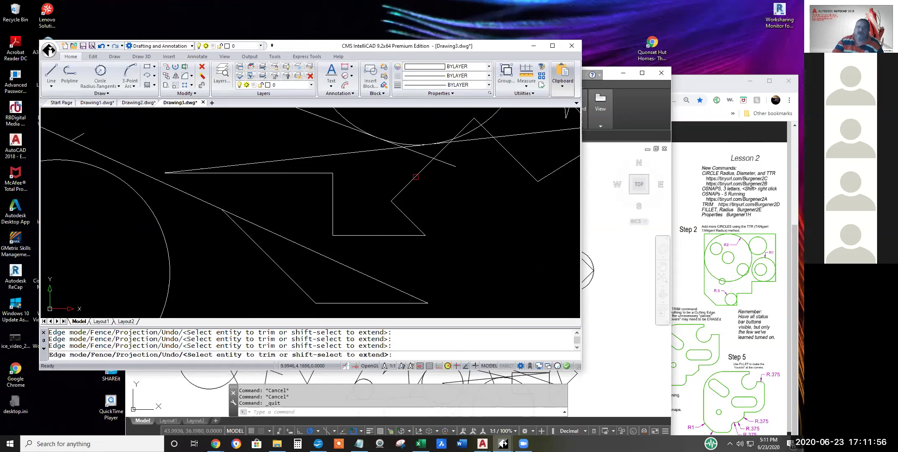
middle_click_drag(443, 152, 375, 175)
scroll(388, 160, "up", 5)
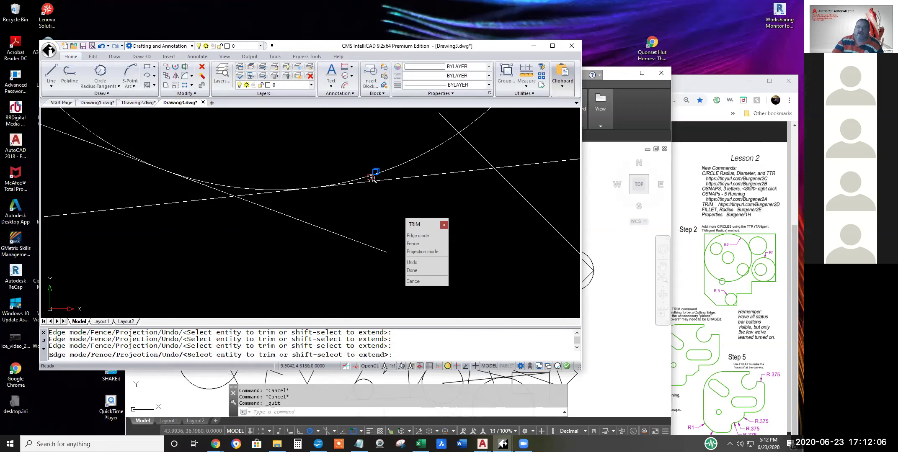
scroll(371, 173, "up", 5)
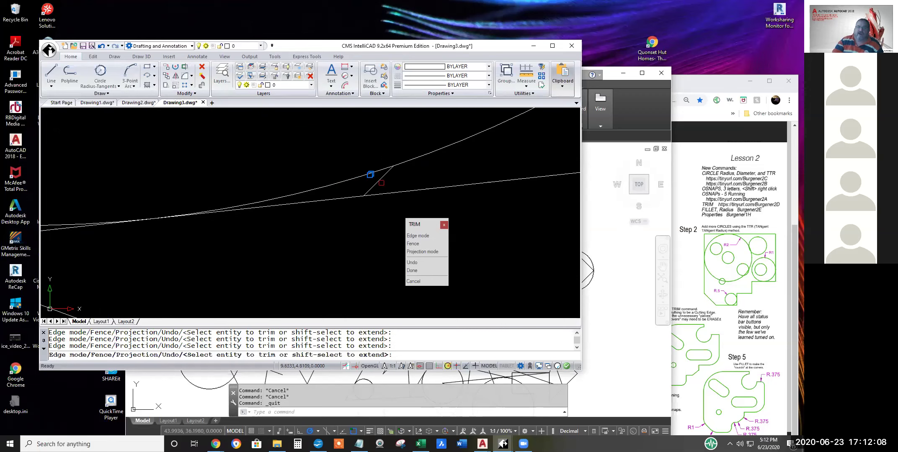
scroll(382, 182, "down", 3)
left_click(402, 188)
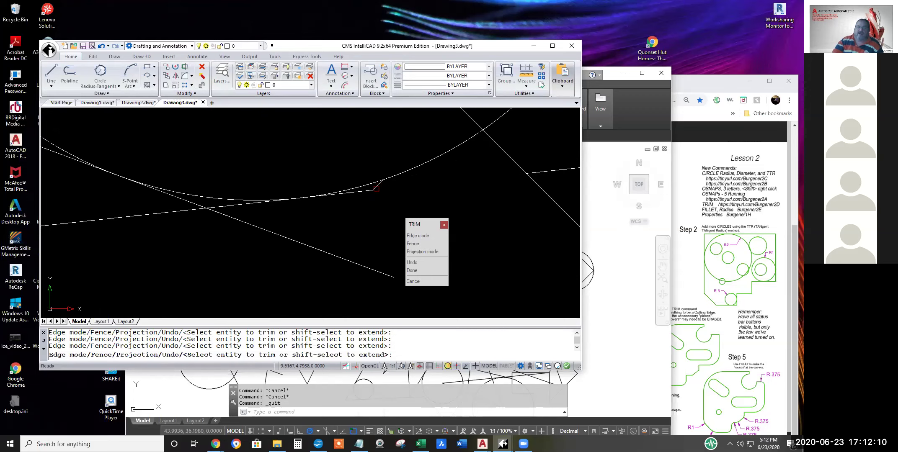
left_click(356, 192)
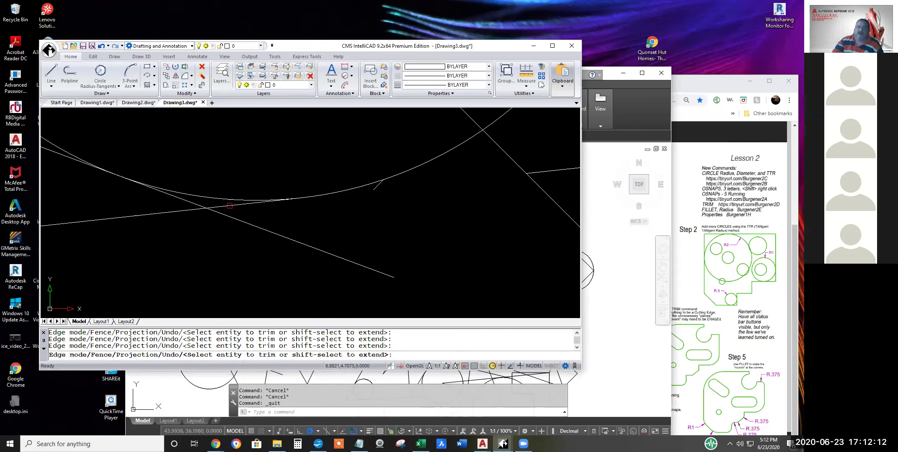
Undo the last four trims to restore the over-trimmed line pieces.
mouse_move(186, 212)
middle_mouse_down()
mouse_move(347, 197)
mouse_move(443, 174)
middle_mouse_up()
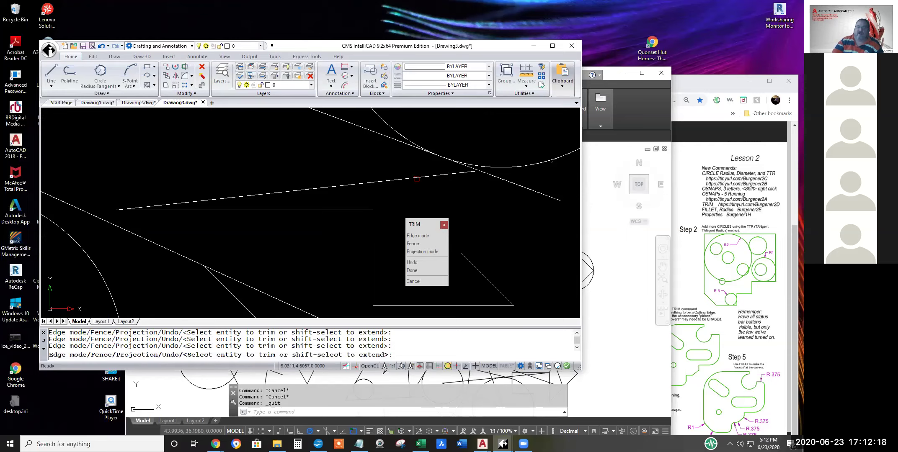
left_click(415, 263)
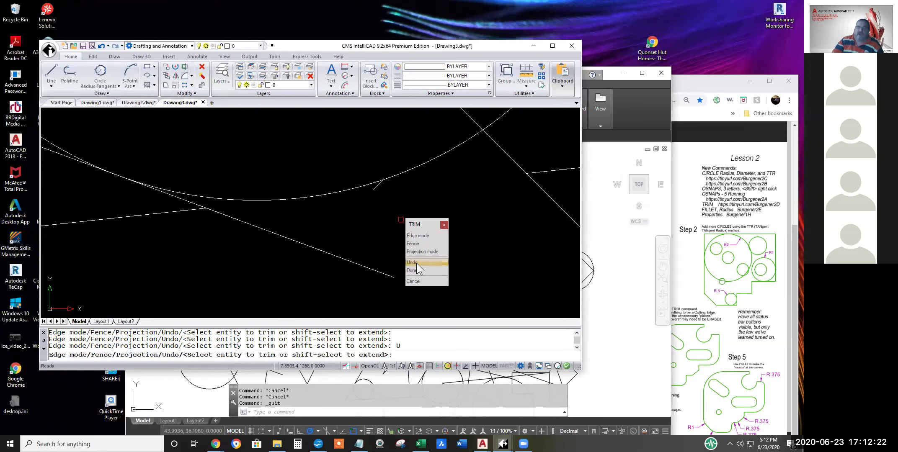
left_click(414, 263)
left_click(418, 262)
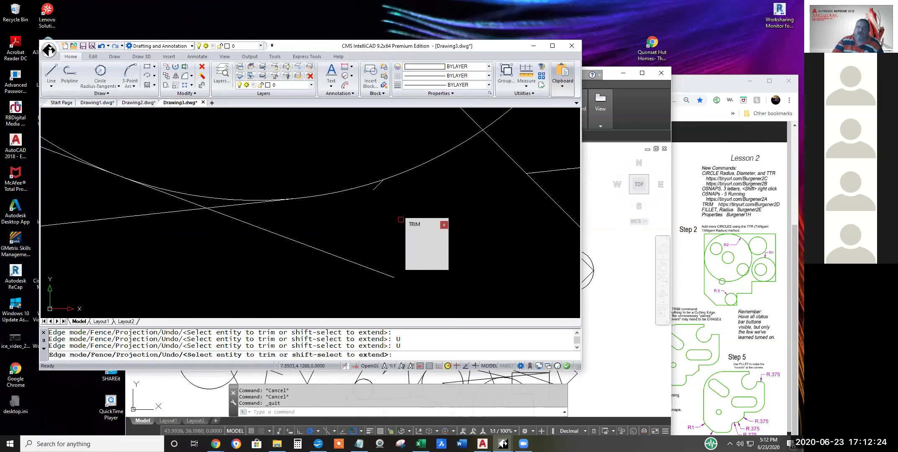
left_click(415, 262)
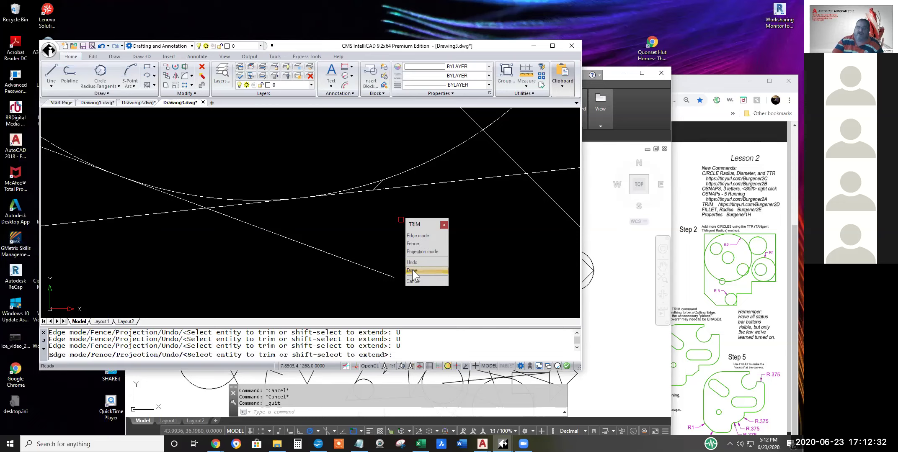
End TRIM in Drawing3, zoom out to the whole trimmed sketch, and return to AutoCAD's Drawing11.
left_click(411, 271)
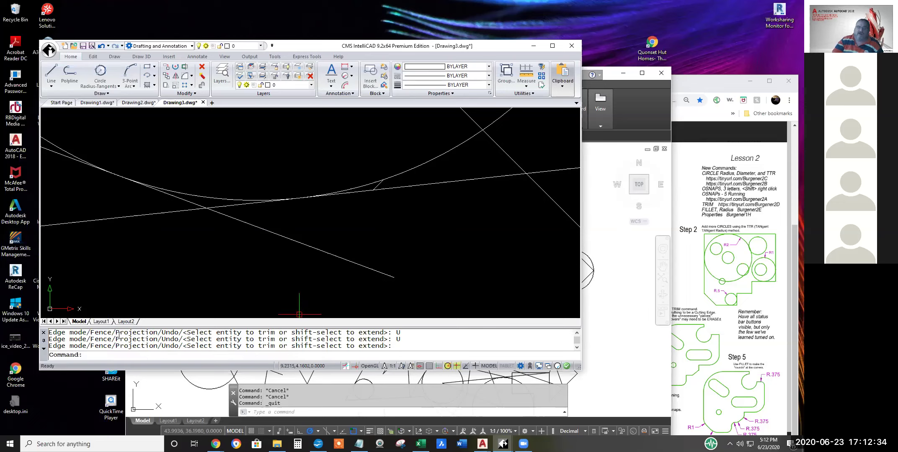
scroll(212, 268, "down", 5)
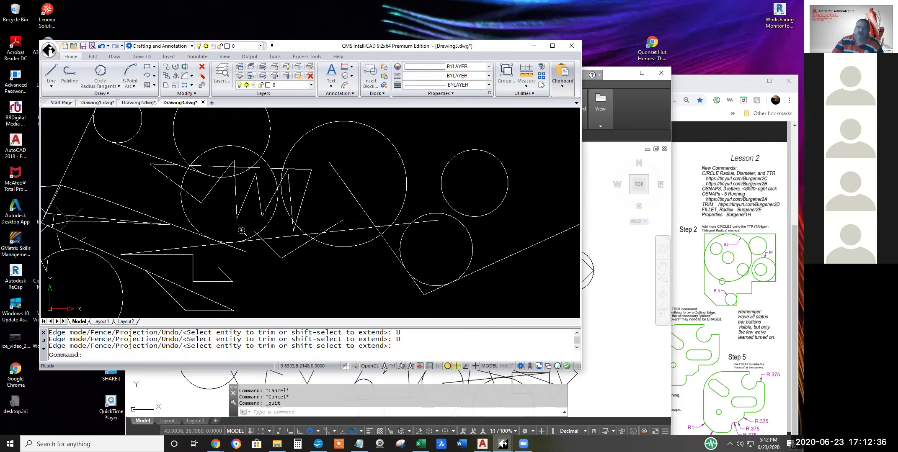
scroll(242, 230, "down", 2)
scroll(266, 263, "down", 3)
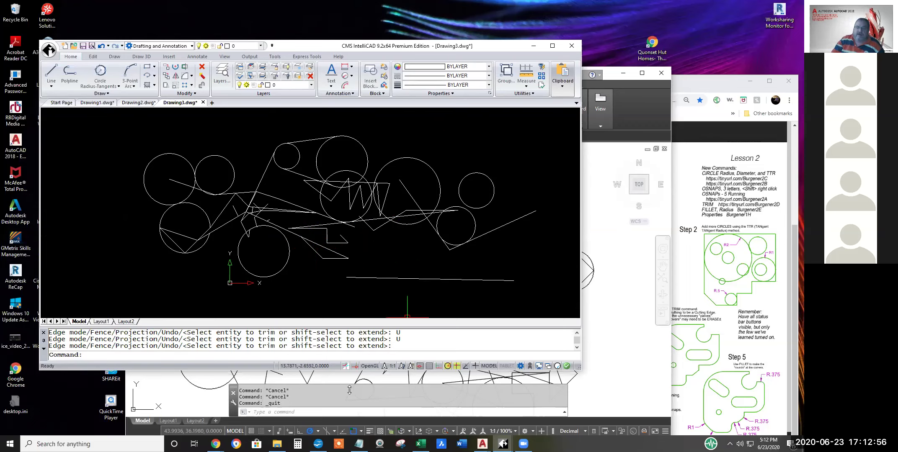
left_click(210, 402)
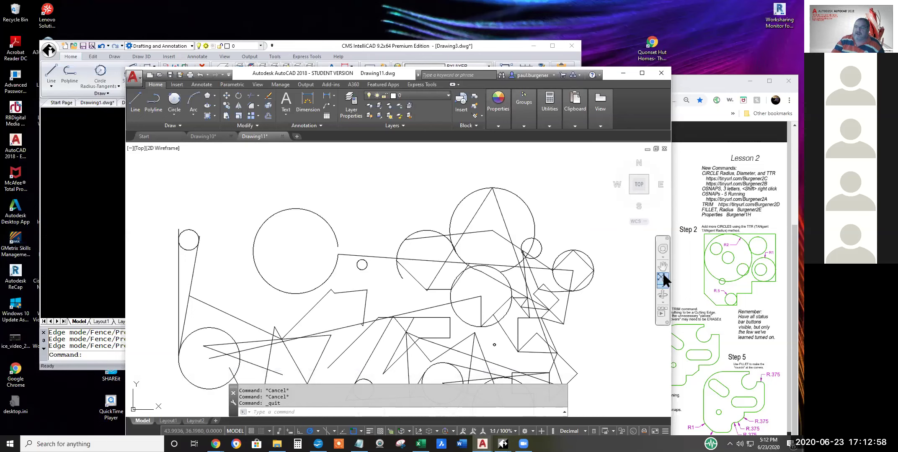
left_click(720, 210)
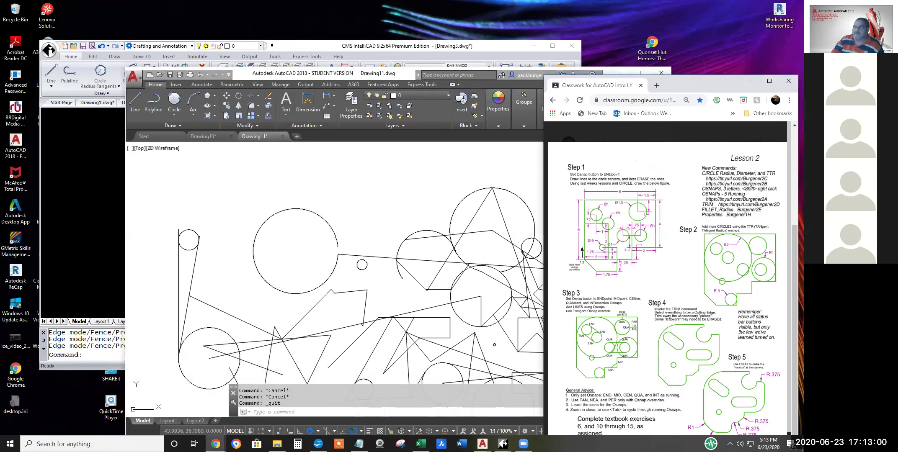
double_click(707, 209)
left_click(480, 217)
scroll(448, 189, "up", 6)
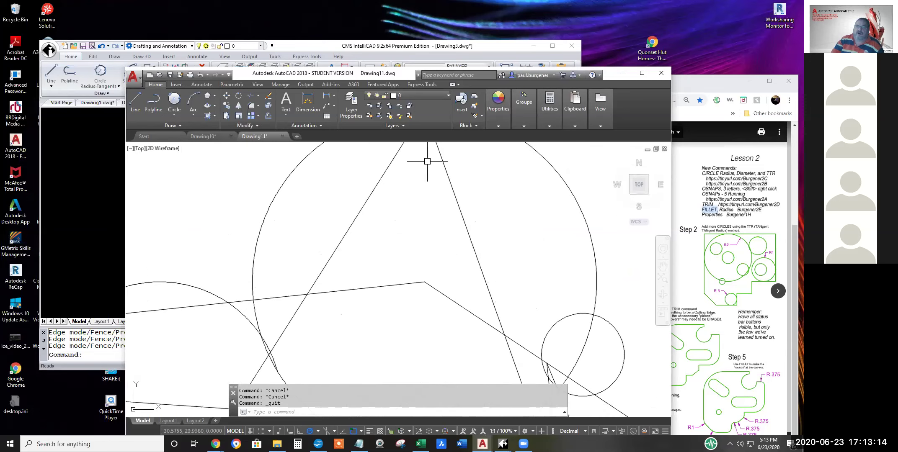
scroll(415, 176, "down", 4)
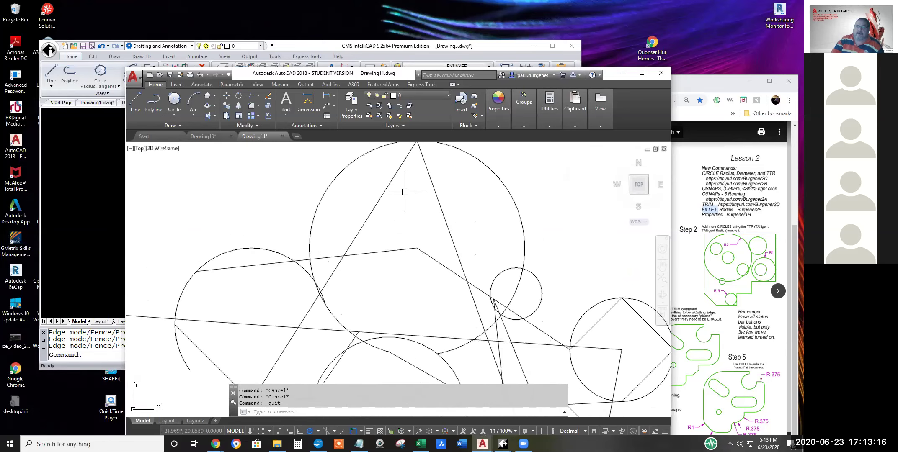
scroll(413, 165, "up", 4)
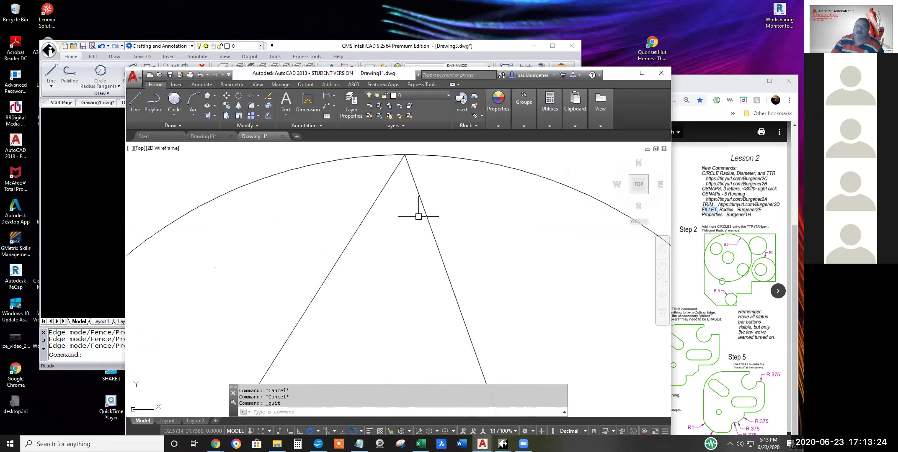
scroll(419, 222, "down", 8)
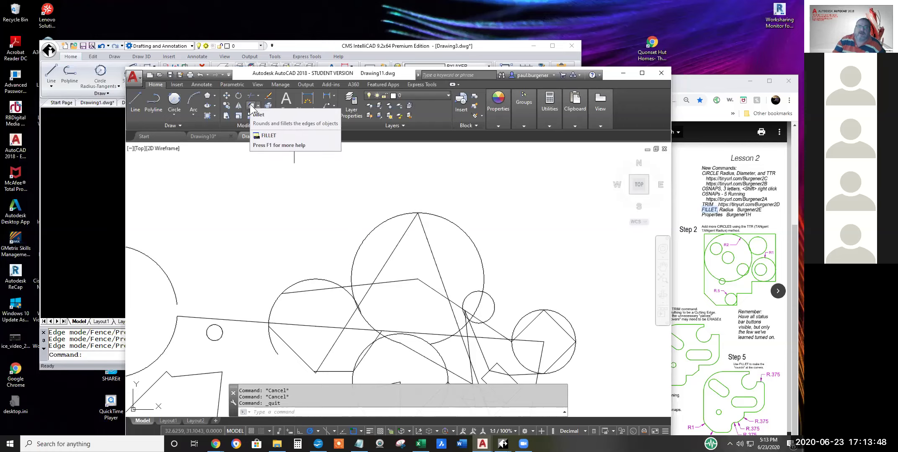
Start FILLET from the Fillet dropdown and check the current fillet radius.
left_click(259, 105)
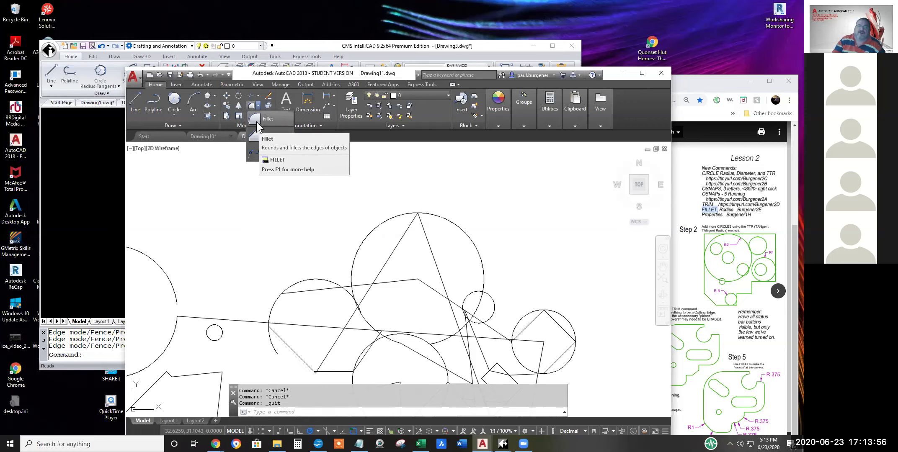
left_click(252, 108)
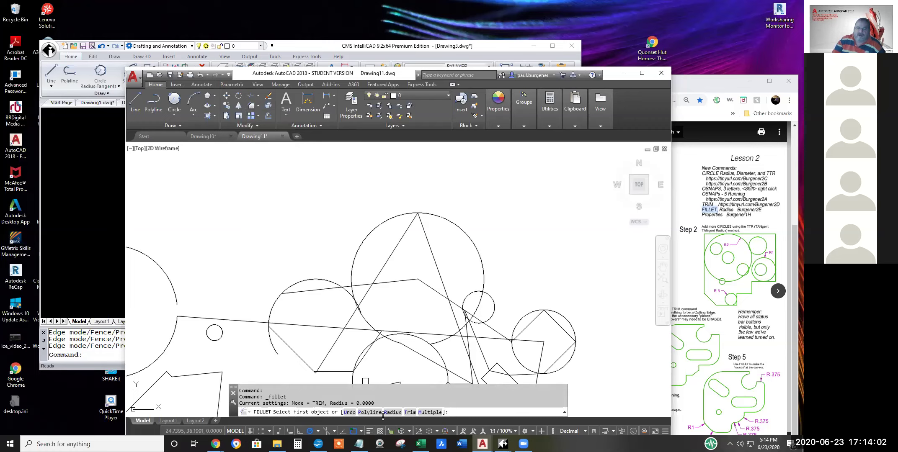
left_click_drag(350, 400, 330, 402)
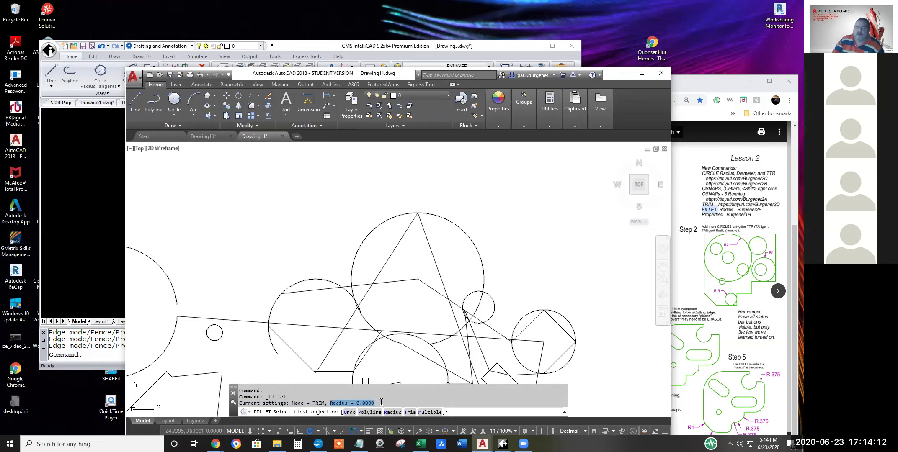
left_click(381, 402)
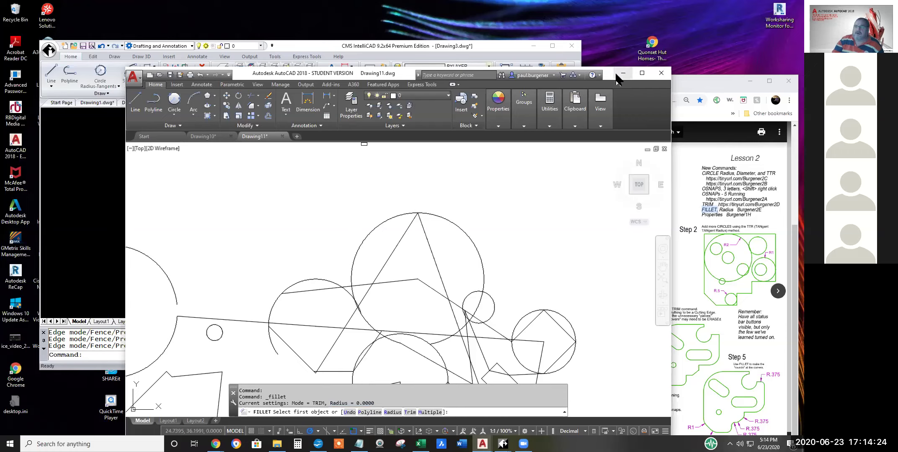
Move and shorten the AutoCAD window, shift the drawing up, then close AutoCAD.
left_click_drag(610, 73, 611, 66)
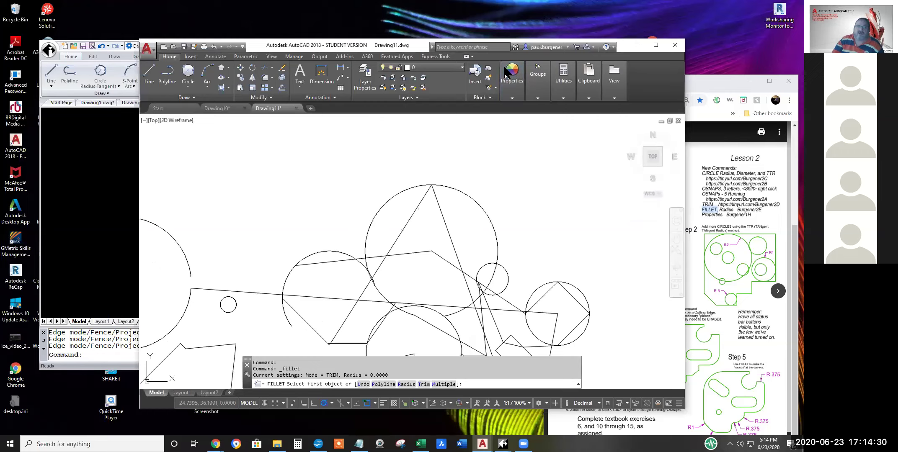
mouse_move(620, 65)
left_click_drag(251, 411, 250, 389)
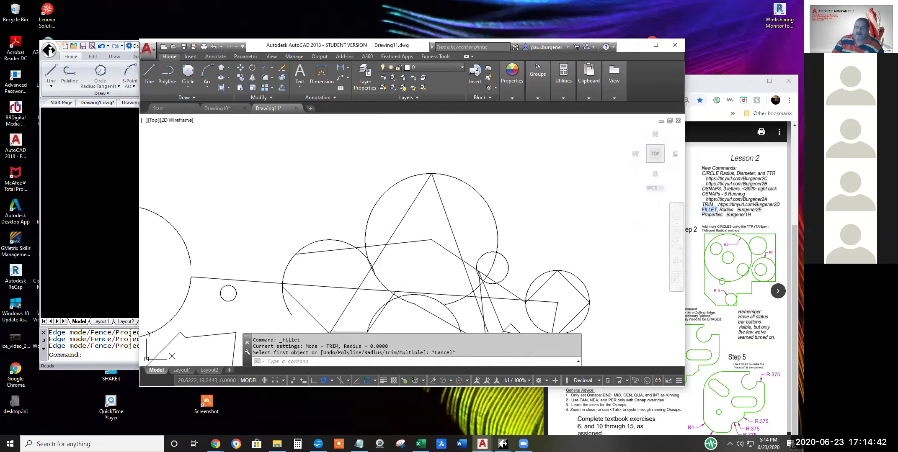
mouse_move(432, 270)
middle_mouse_down()
mouse_move(391, 242)
mouse_move(421, 204)
mouse_move(441, 198)
mouse_move(438, 213)
middle_mouse_up()
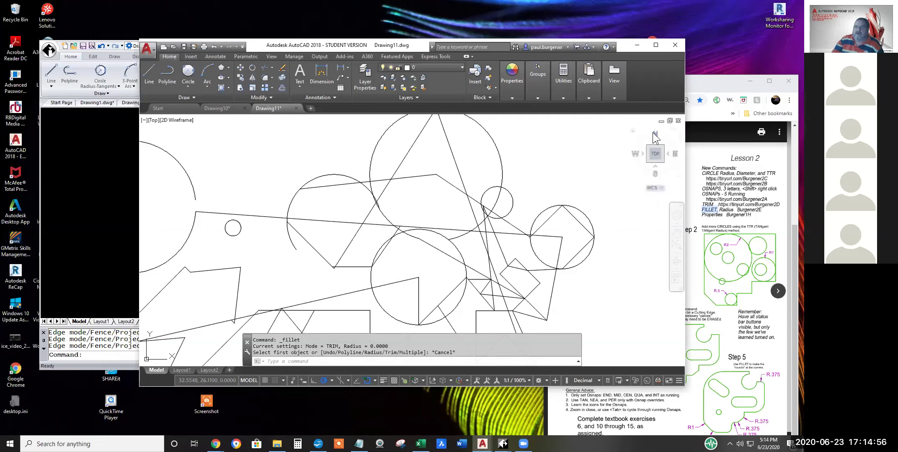
left_click(664, 51)
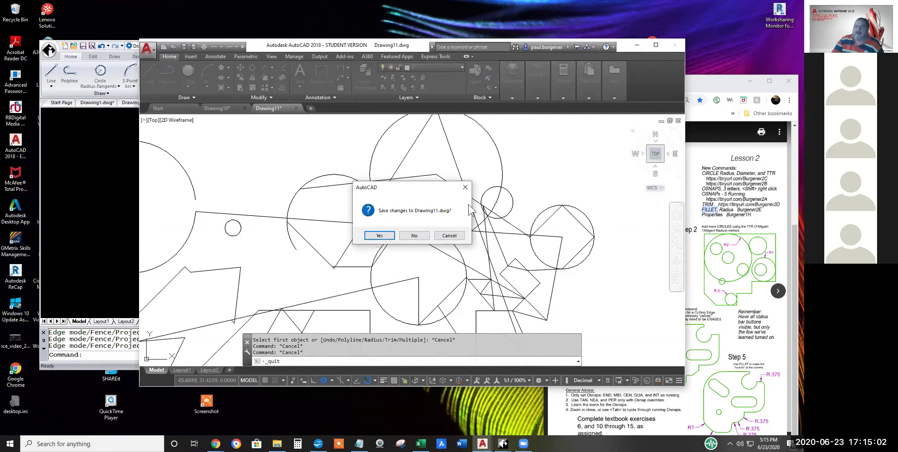
Cancel the save-changes prompt for Drawing11.dwg and maximize the AutoCAD window.
left_click(450, 236)
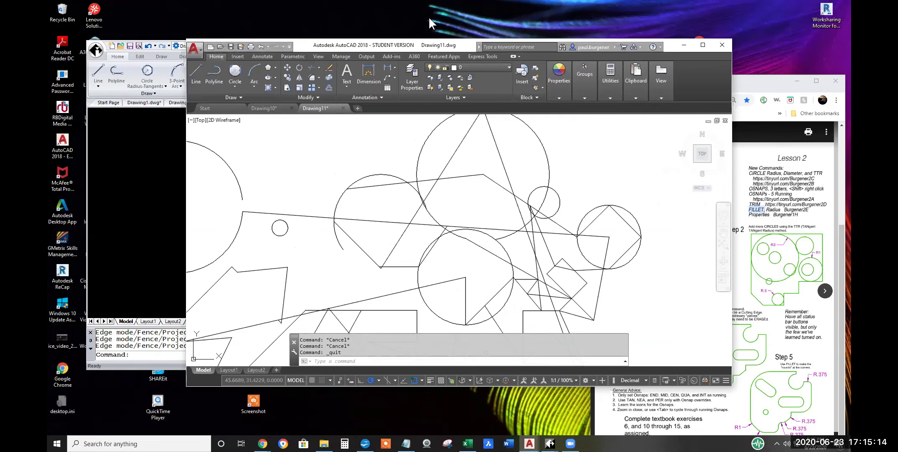
key("super+Up")
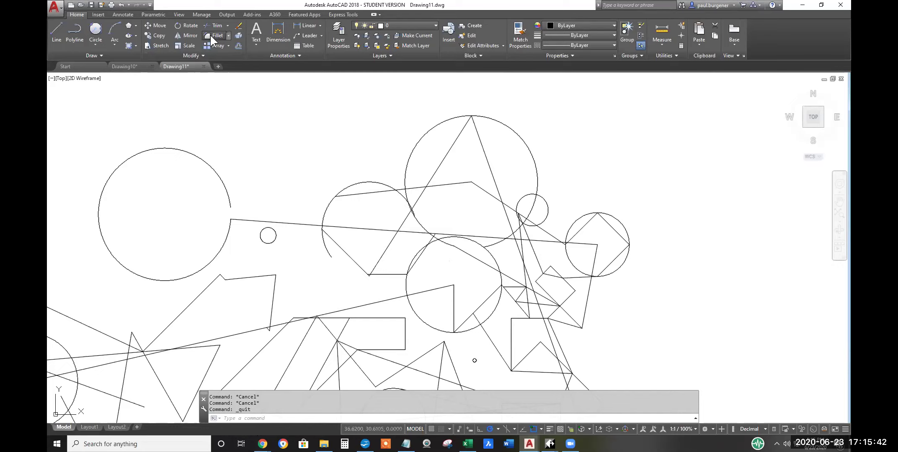
Fillet the triangle's apex with radius 2 by picking its left and right sides.
left_click(213, 35)
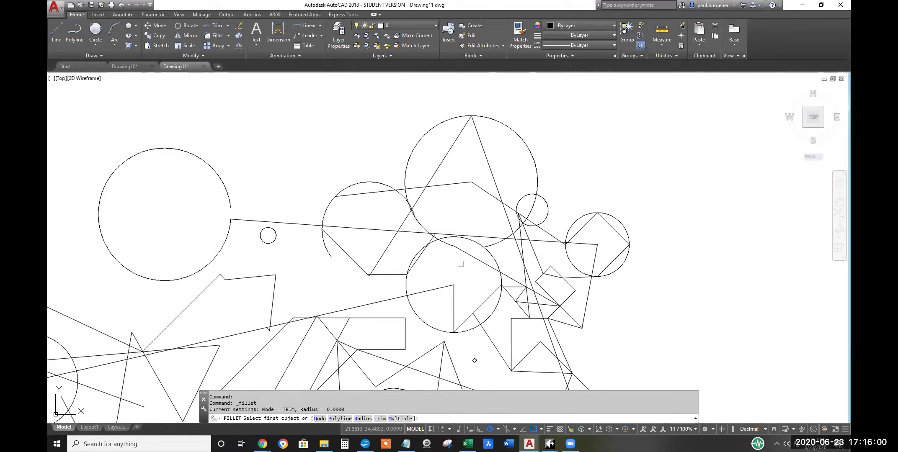
right_click(447, 264)
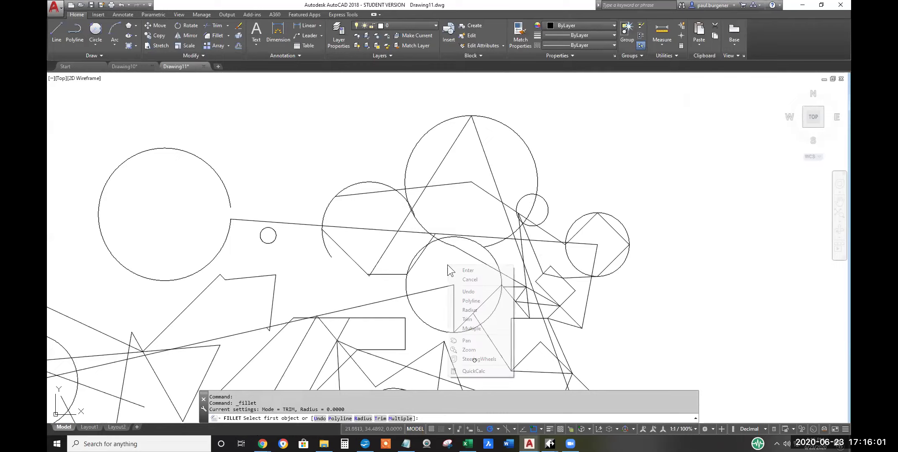
left_click(467, 311)
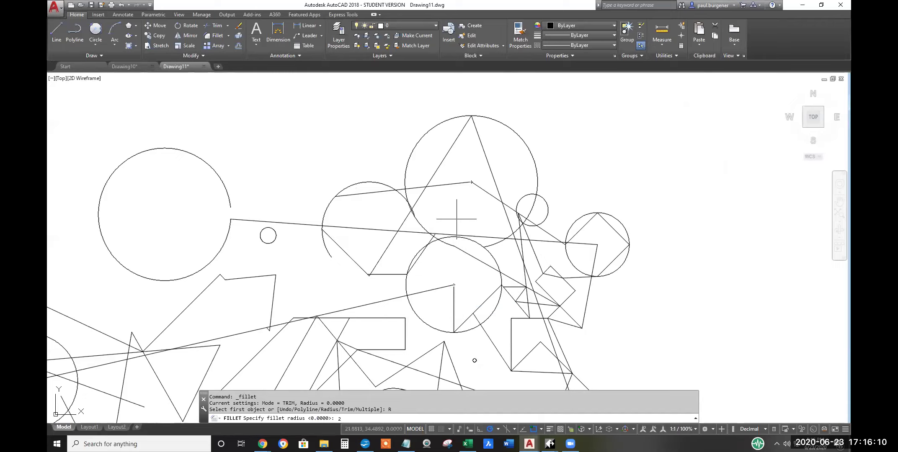
type("2")
key("Return")
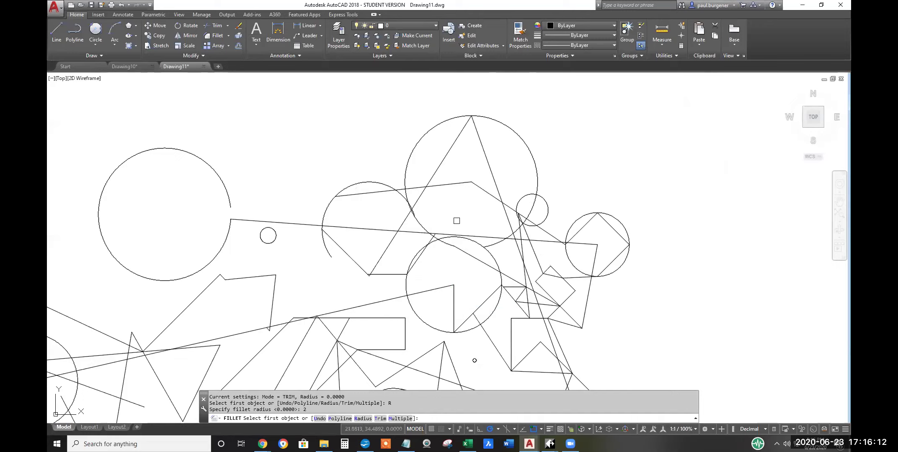
left_click_drag(270, 413, 228, 413)
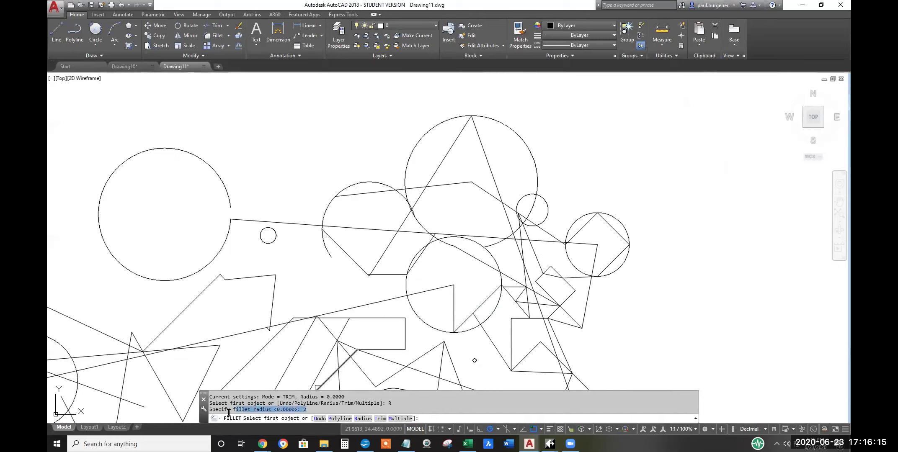
left_click(305, 409)
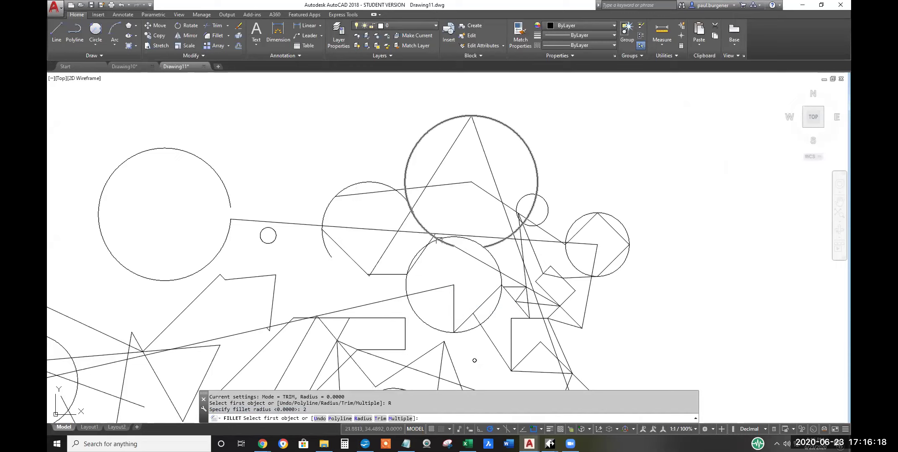
left_click(451, 150)
left_click(480, 146)
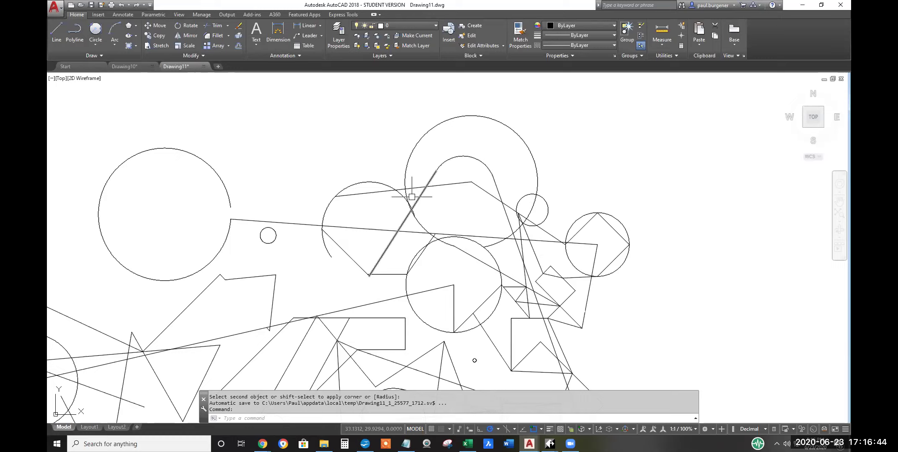
Fillet the triangle's apex again using radius 1.
left_click(214, 36)
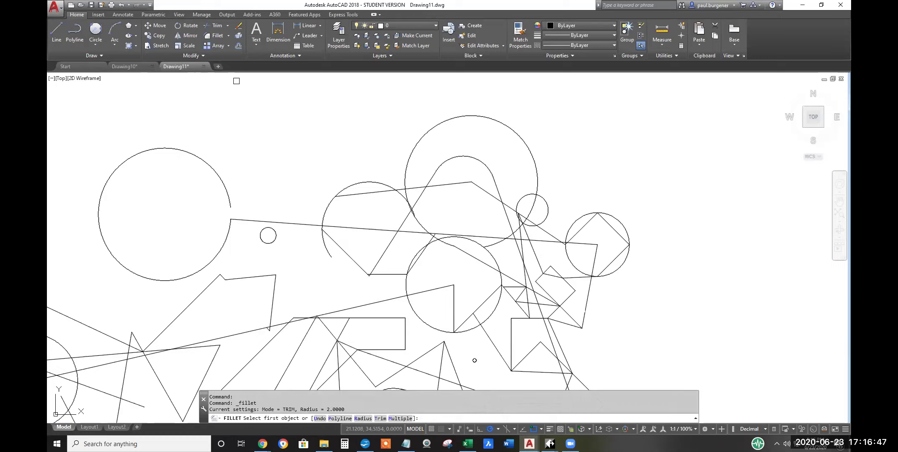
right_click(441, 274)
left_click(463, 325)
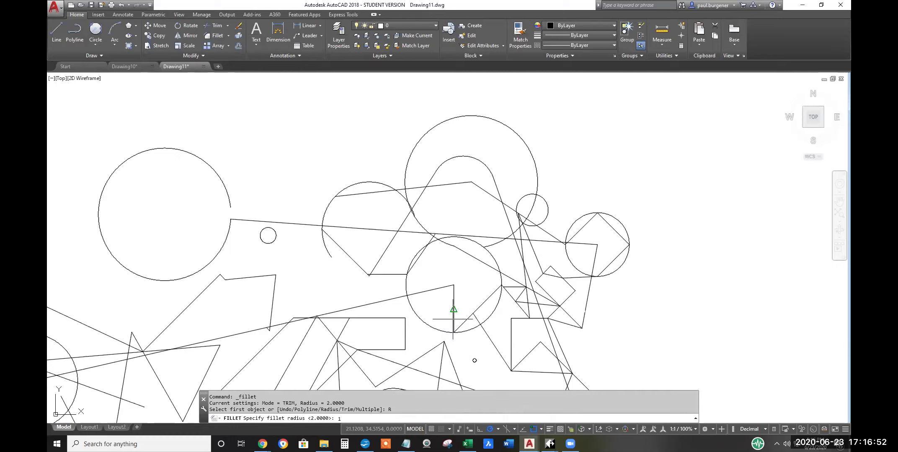
type("1")
key("Return")
left_click(435, 179)
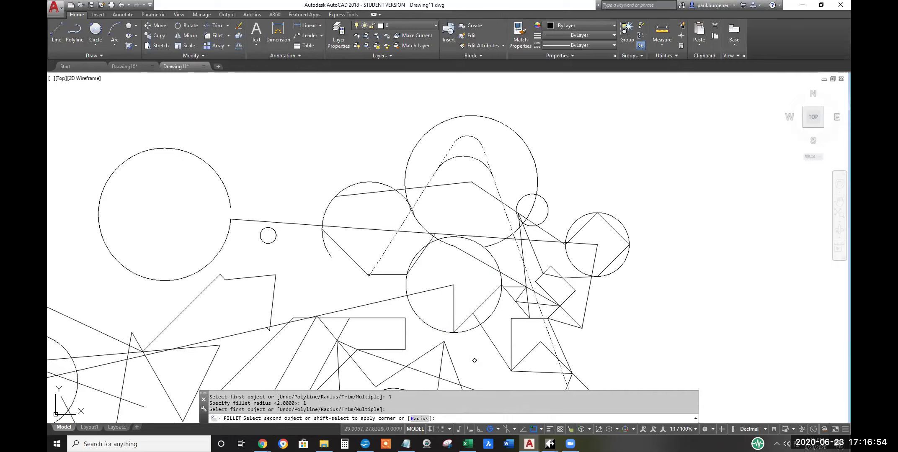
left_click(497, 190)
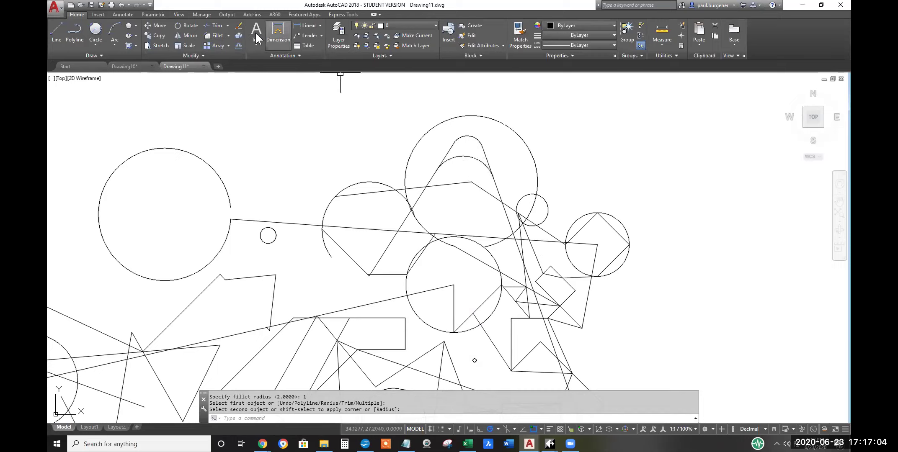
Erase the stray arc, then fillet the left circle's arc into the long line.
left_click(238, 27)
key("Return")
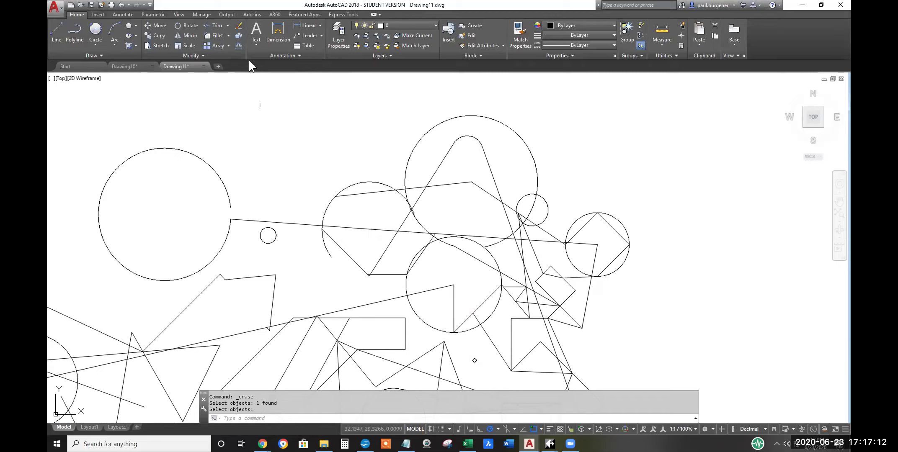
left_click(217, 35)
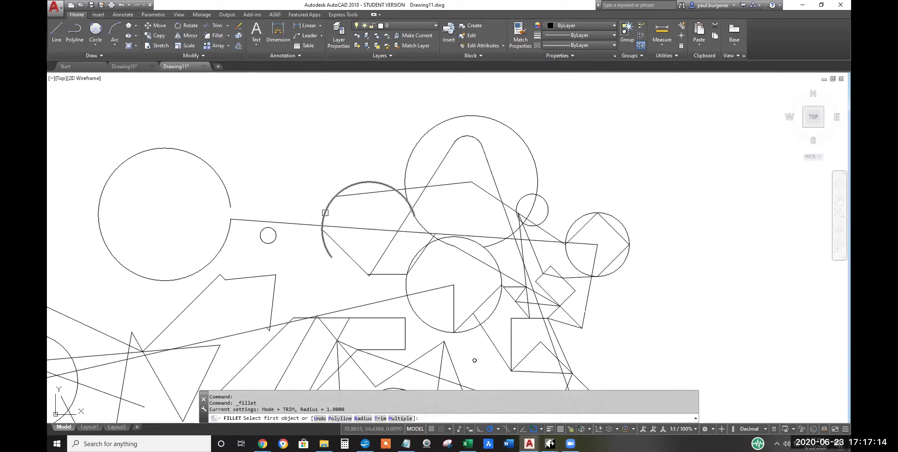
left_click(326, 214)
left_click(312, 222)
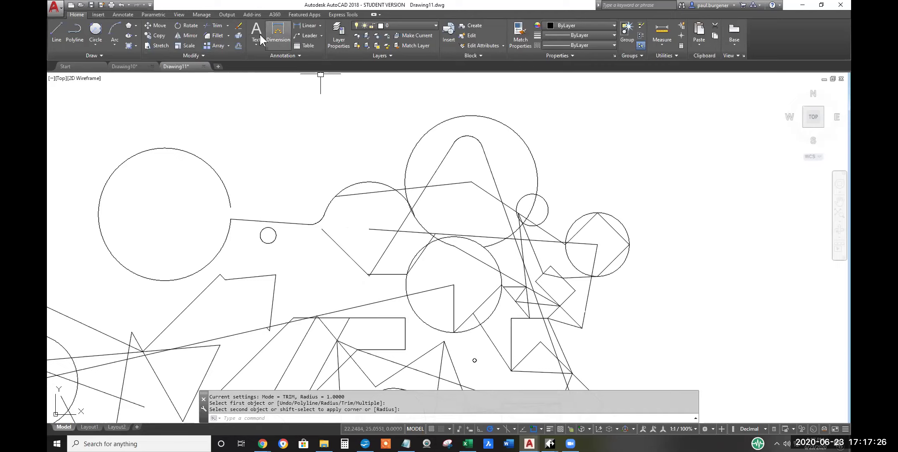
Fillet the large upper circle to the arc and the small circle to the line.
left_click(210, 34)
left_click(406, 168)
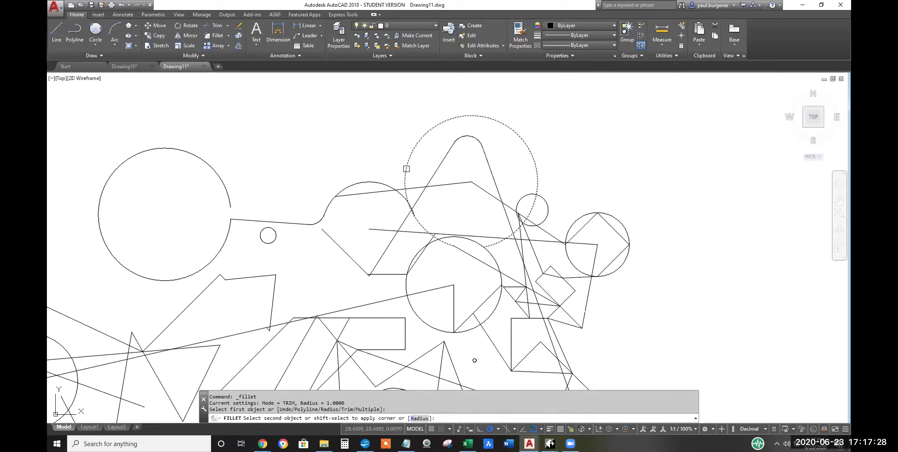
left_click(392, 181)
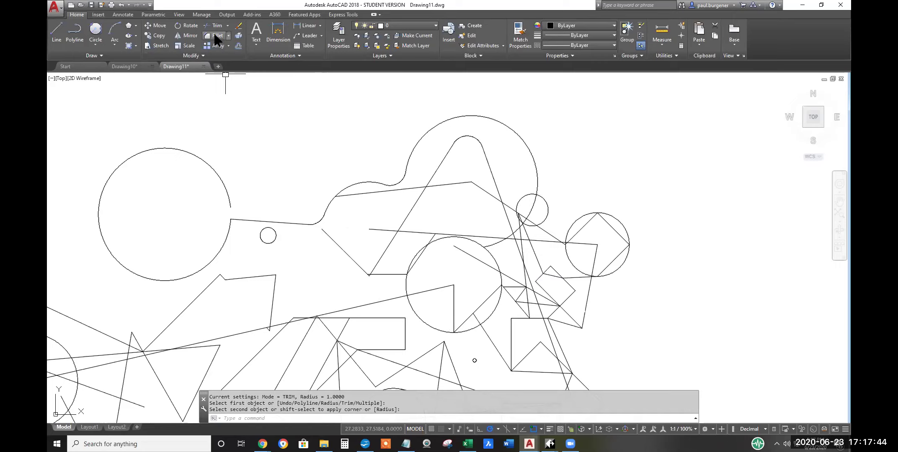
left_click(217, 39)
left_click(267, 229)
left_click(277, 223)
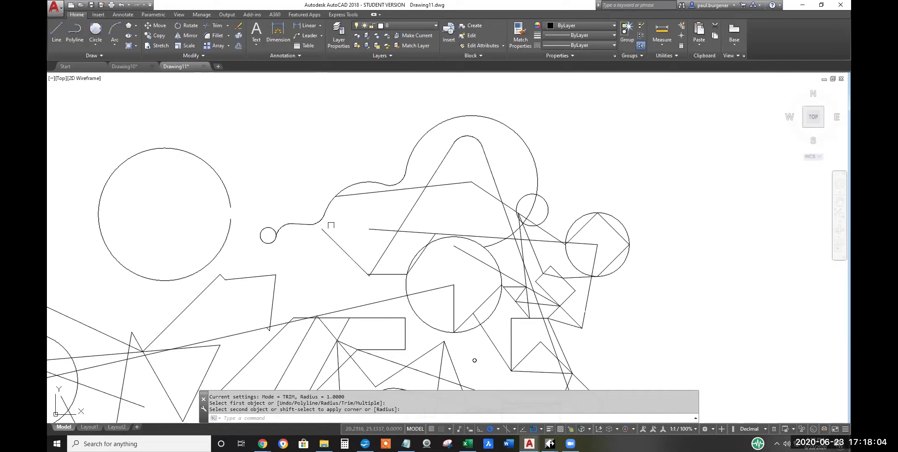
Round the corner between the long horizontal line and the short diagonal line.
left_click(215, 36)
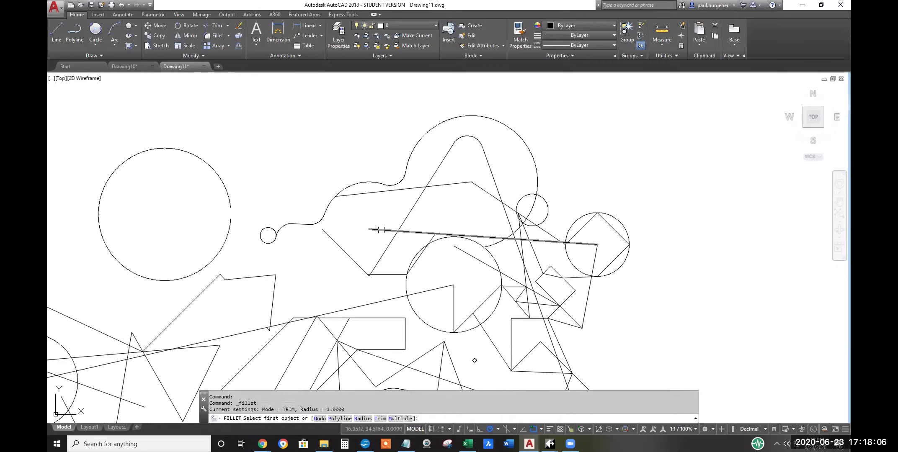
left_click(381, 229)
left_click(341, 245)
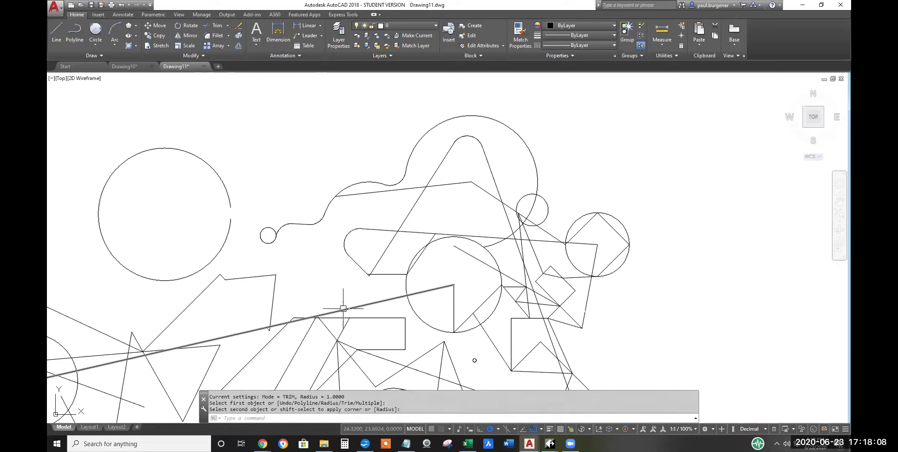
Set the fillet radius to 8 and fillet the right circle to the small circle.
middle_click_drag(550, 254, 319, 251)
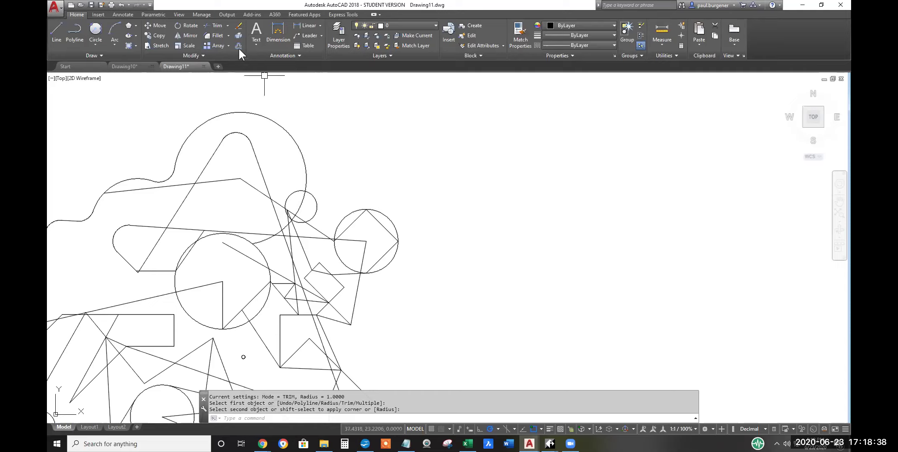
left_click(219, 32)
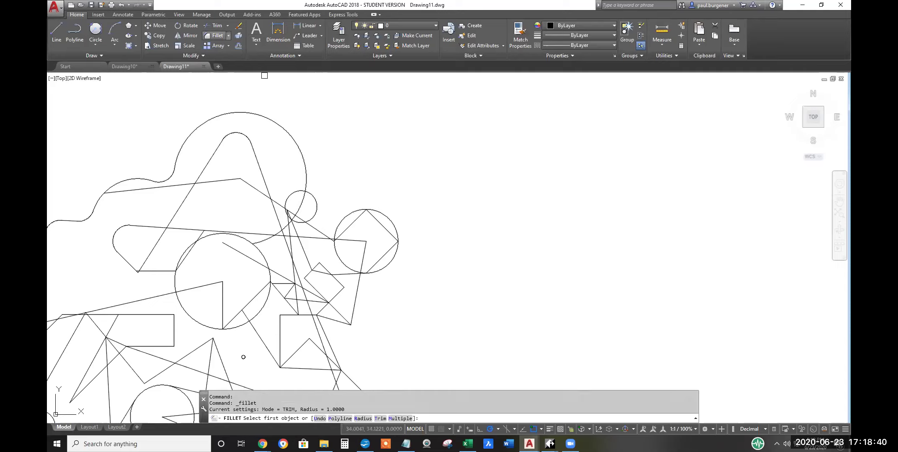
right_click(382, 147)
left_click(408, 203)
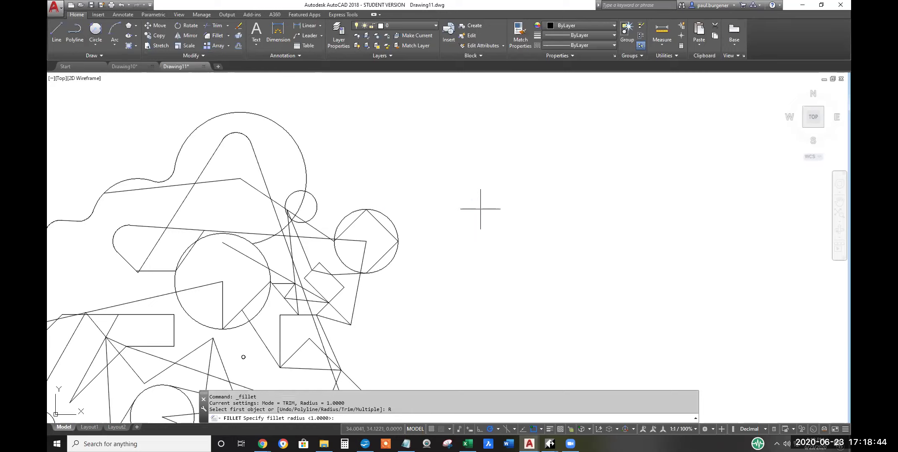
key("Return")
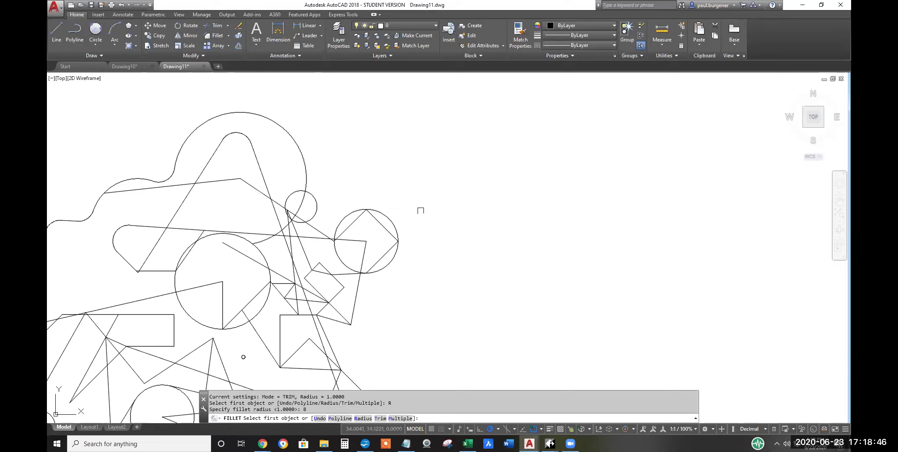
left_click(351, 212)
left_click(316, 197)
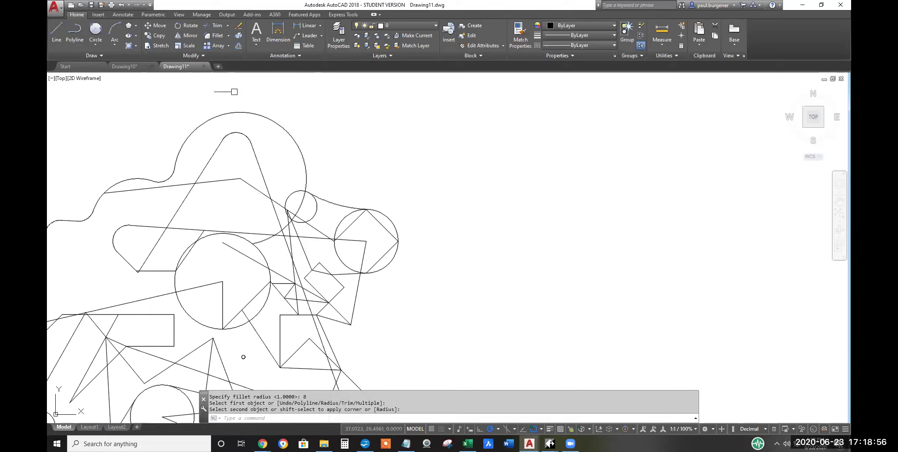
left_click(215, 37)
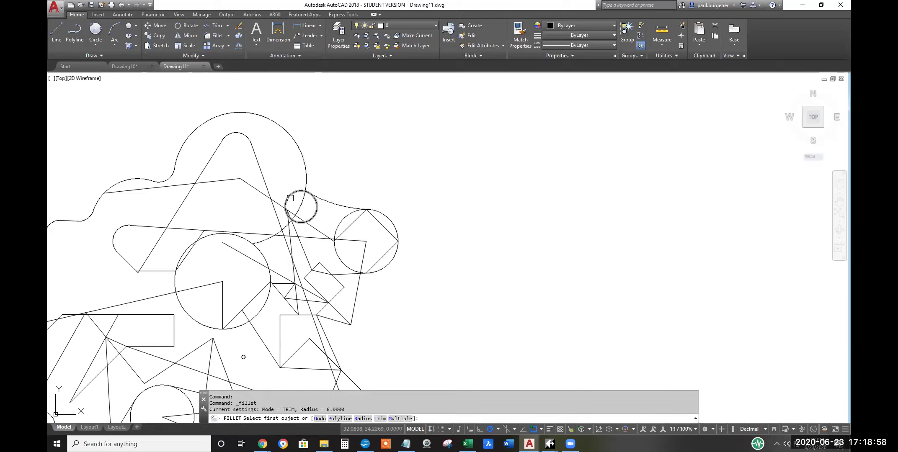
left_click(289, 196)
left_click(289, 191)
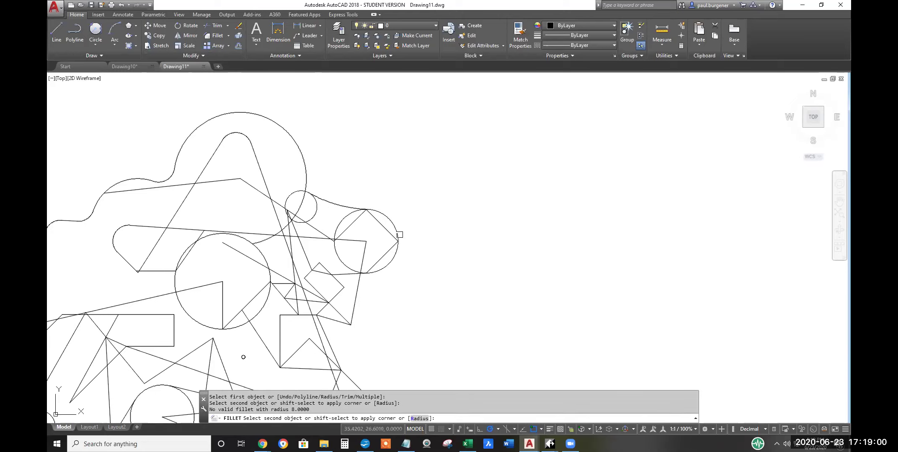
left_click(399, 234)
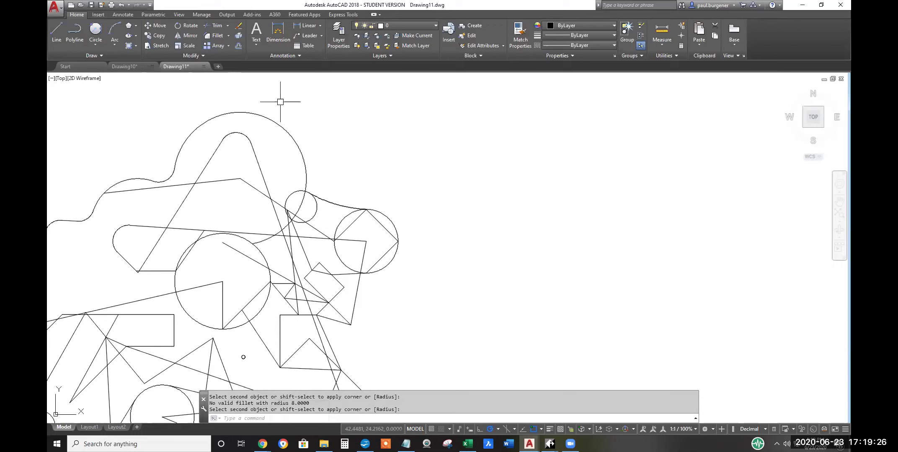
left_click(216, 35)
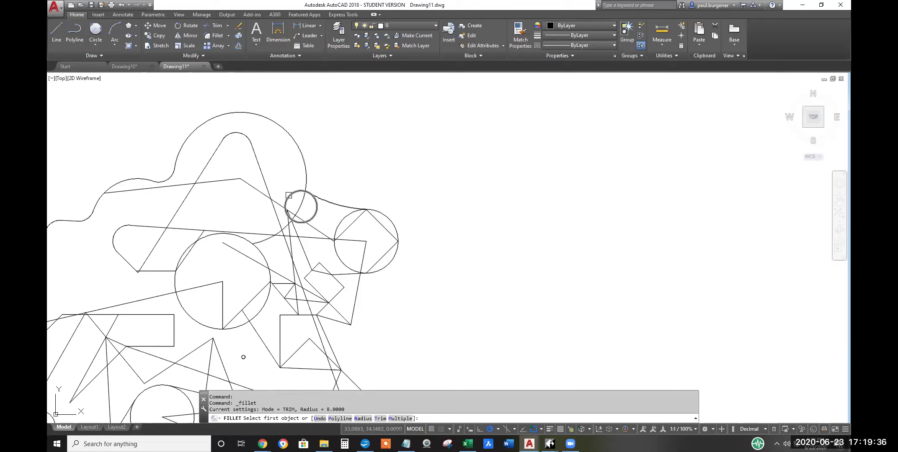
left_click(289, 192)
left_click(399, 234, "shift")
left_click(399, 234)
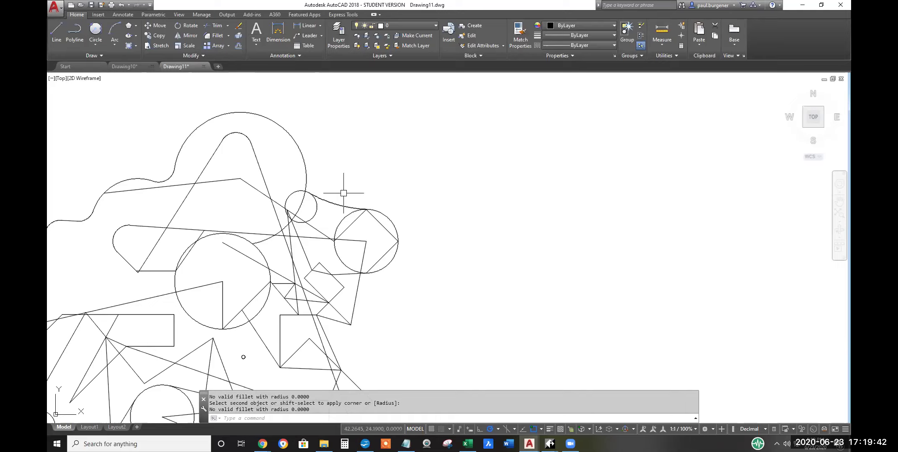
Erase the arc connecting the small circle and the right circle.
left_click(238, 25)
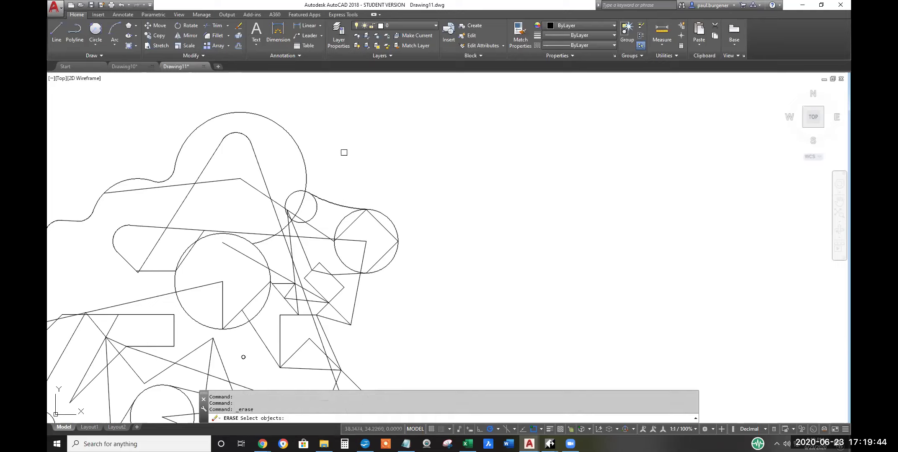
left_click(336, 203)
left_click(337, 205)
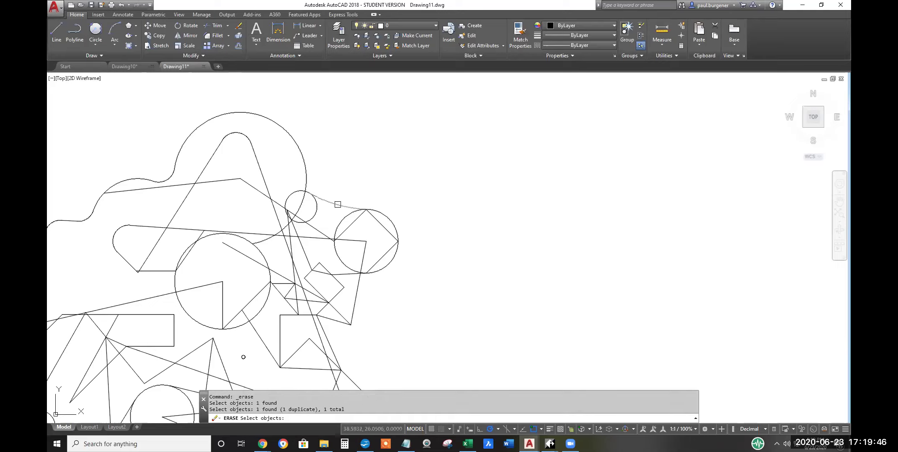
left_click(338, 204)
key("Return")
key("Return")
left_click(337, 203)
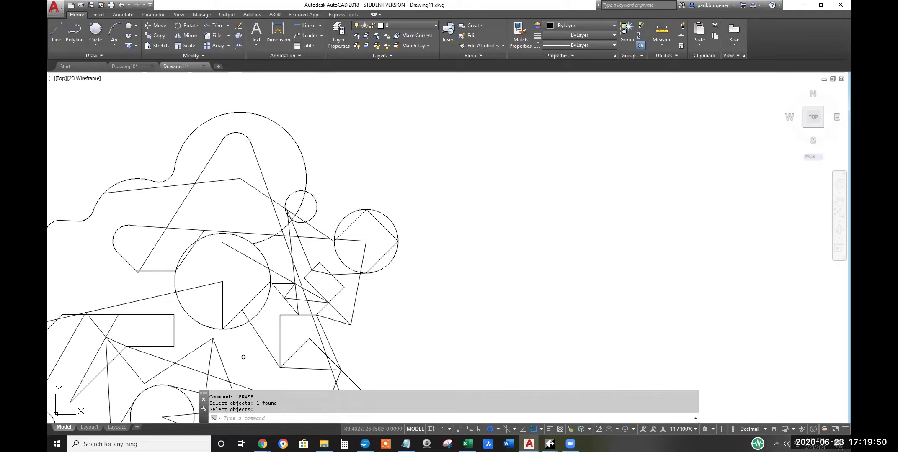
Try filleting the small circle to the right circle, cancelling after the failed retries.
left_click(224, 35)
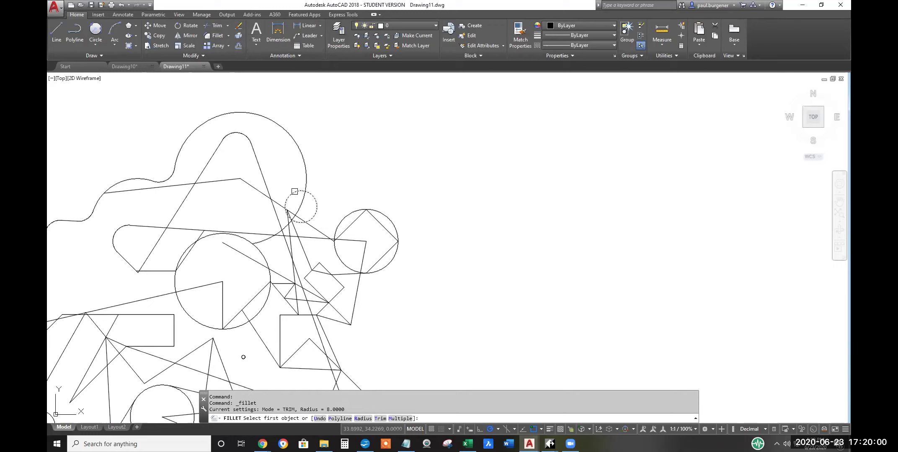
left_click(297, 191)
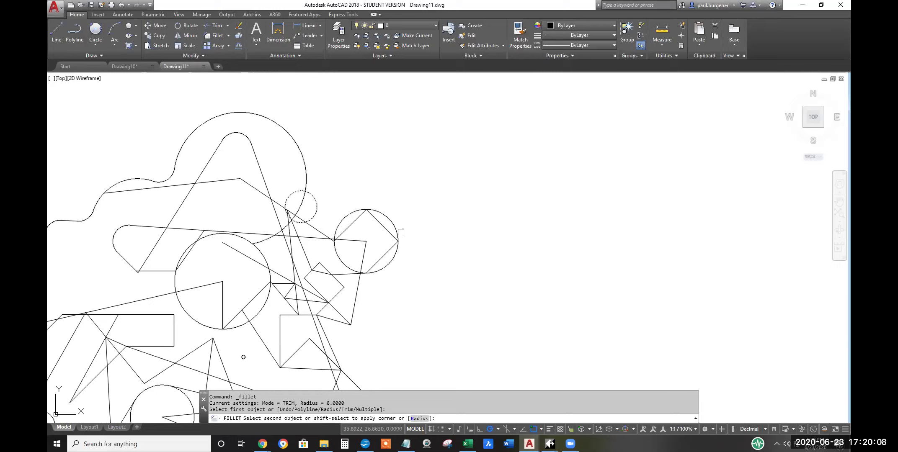
left_click(398, 233)
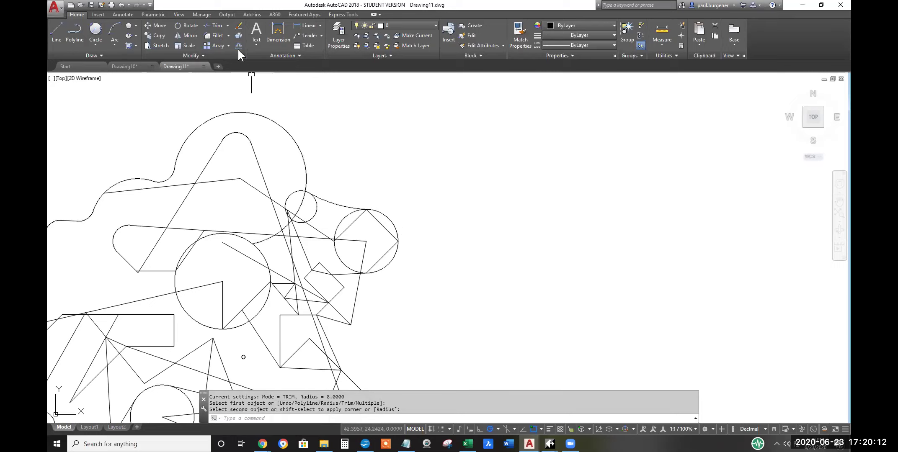
left_click(212, 35)
left_click(289, 193)
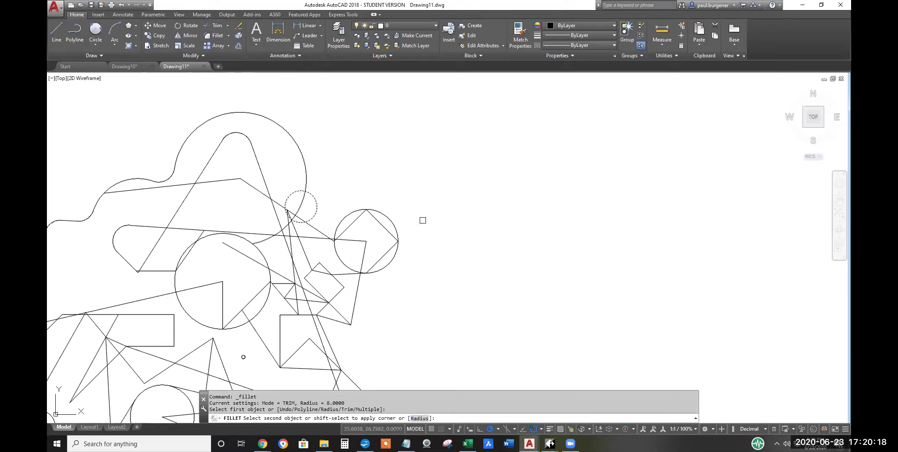
left_click(395, 256, "shift")
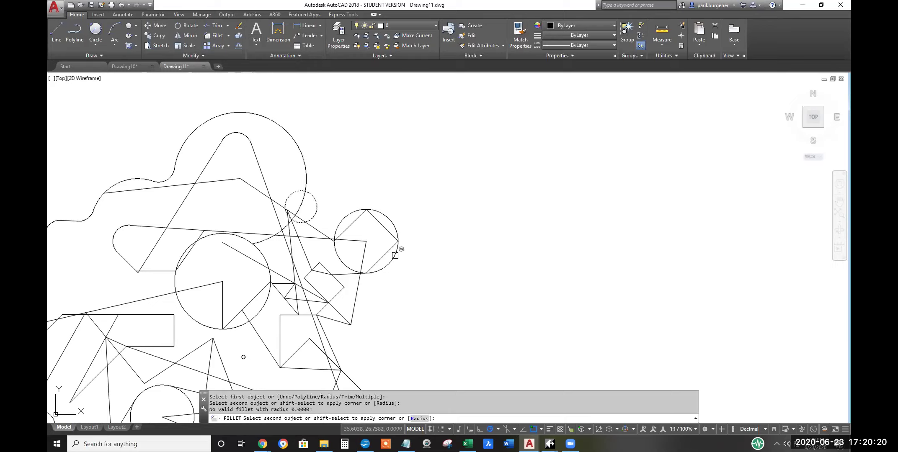
left_click(391, 220)
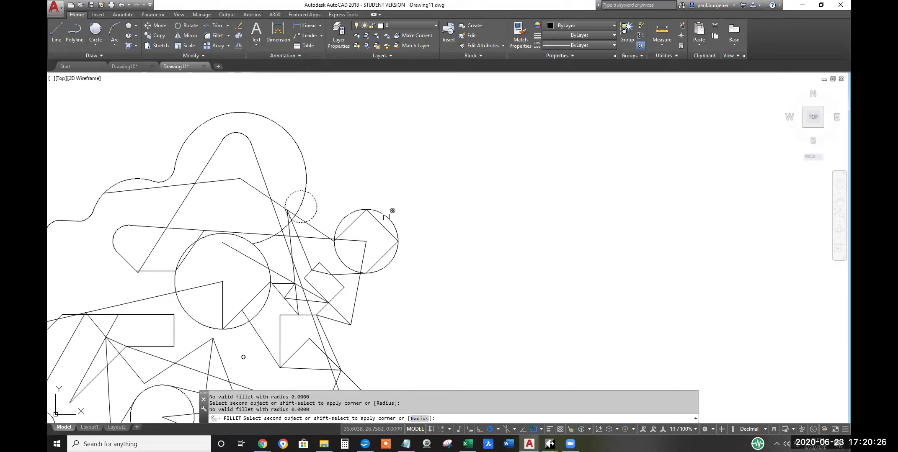
key("Escape")
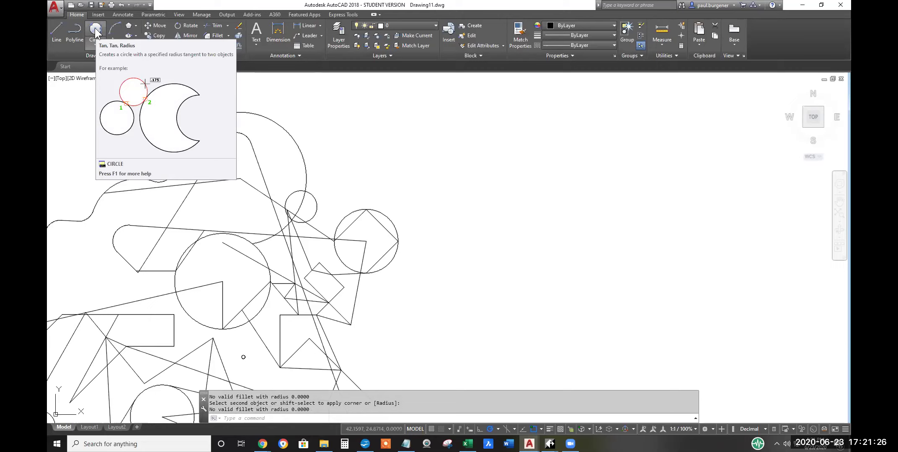
Draw a radius-8 circle tangent to the small circle and the right circle.
left_click(95, 28)
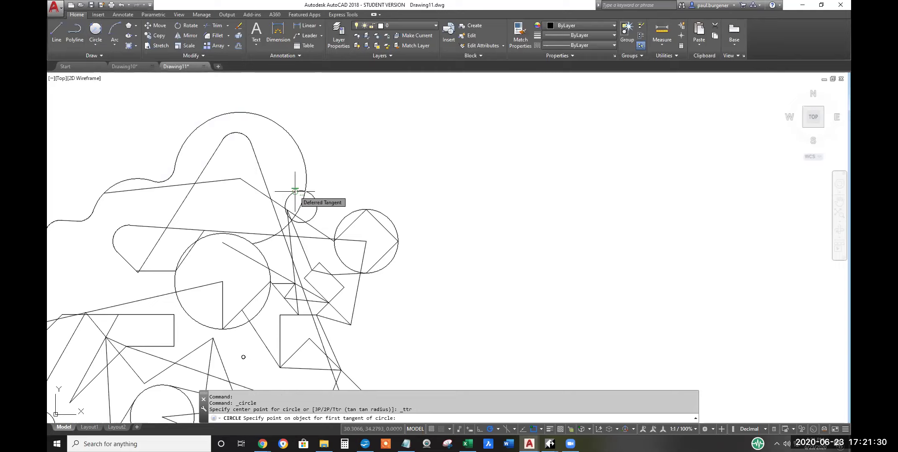
left_click(295, 191)
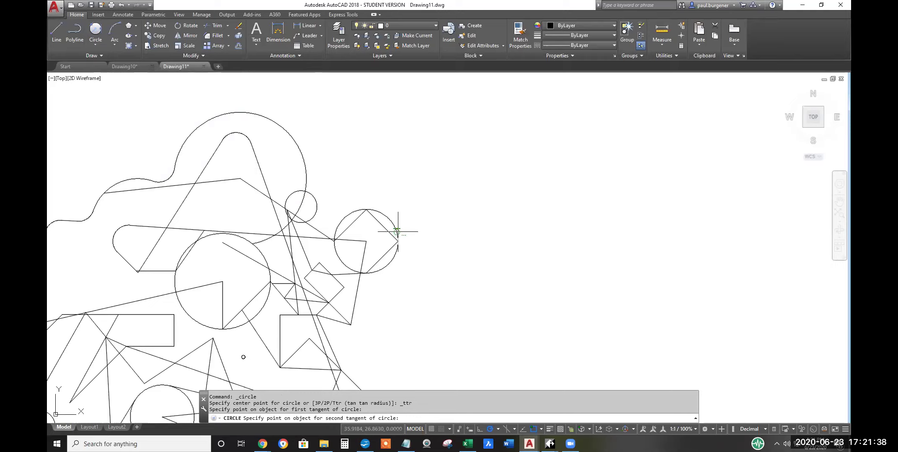
left_click(397, 233)
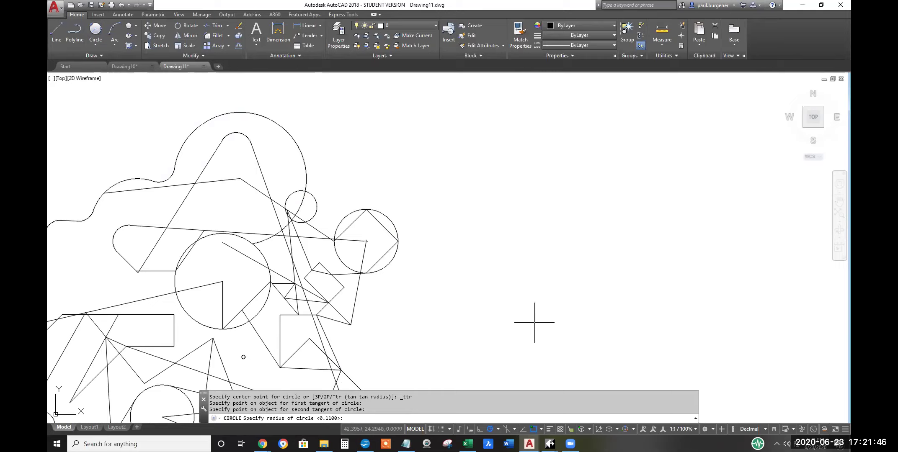
key("Return")
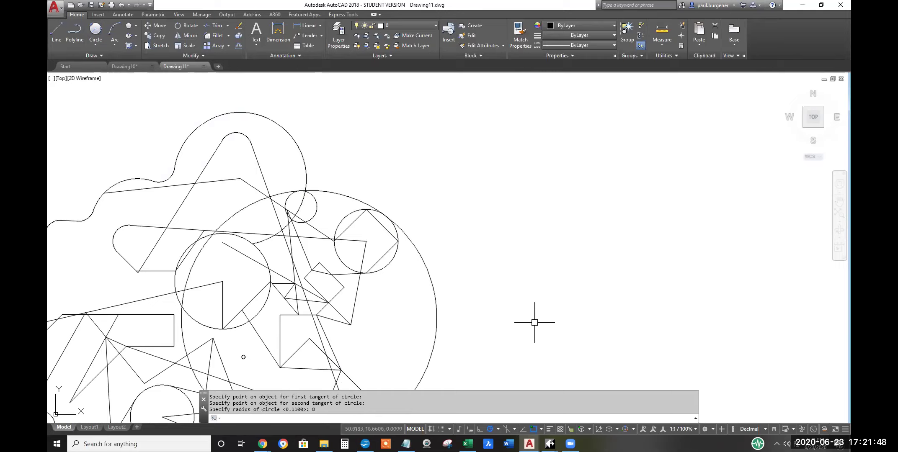
Trim the right-hand arc off the large circle, using all objects as cutting edges.
left_click(217, 26)
key("Return")
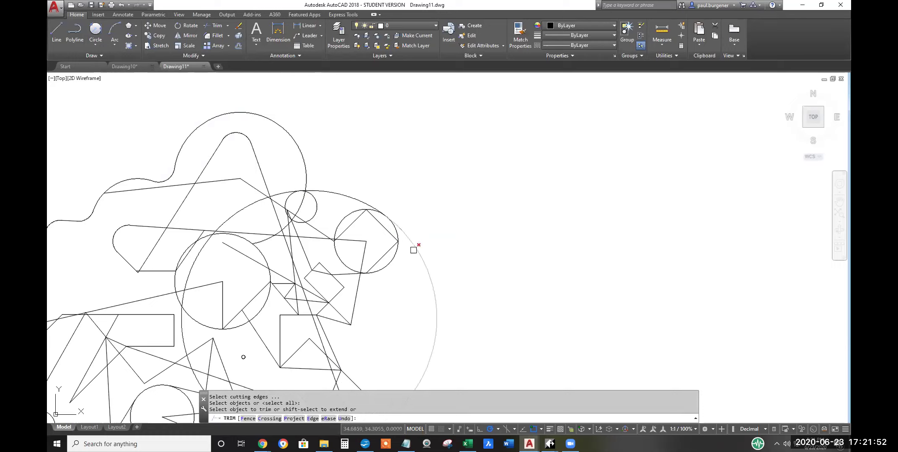
left_click(406, 237)
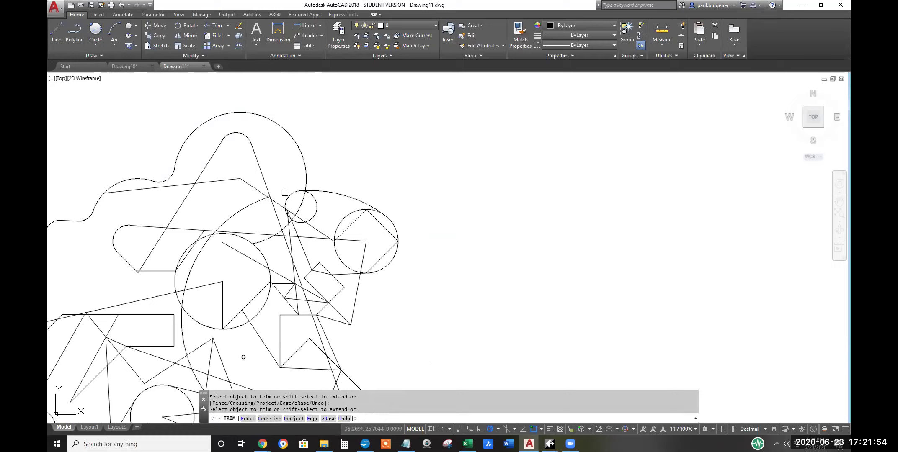
key("Return")
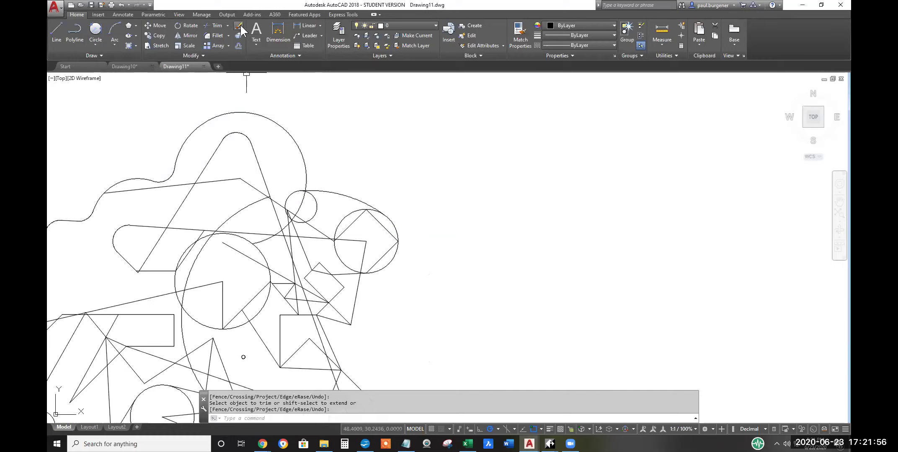
Erase the stray arc from the sketch.
left_click(239, 27)
left_click(240, 207)
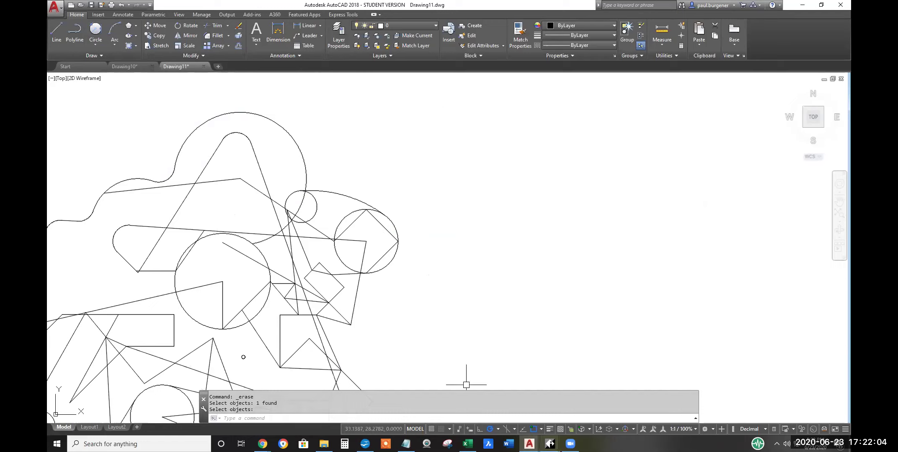
mouse_move(550, 444)
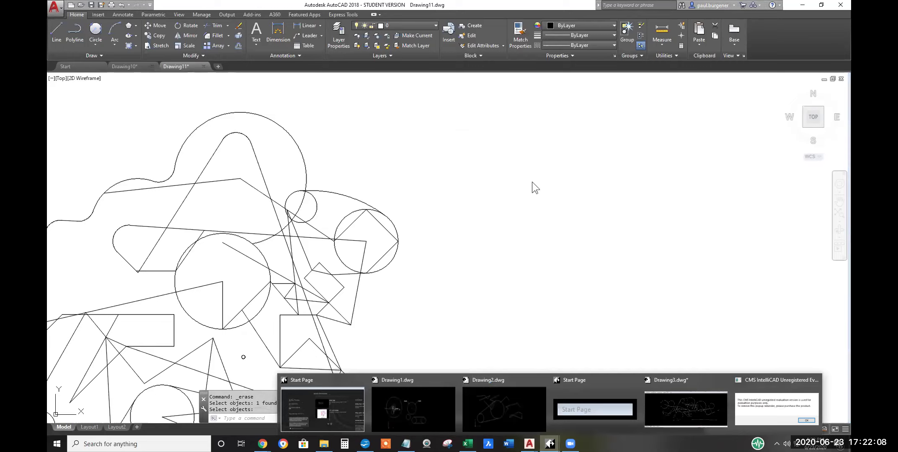
In IntelliCAD, set the fillet radius to 8 and fillet the upper circle to the large circle.
left_click(801, 6)
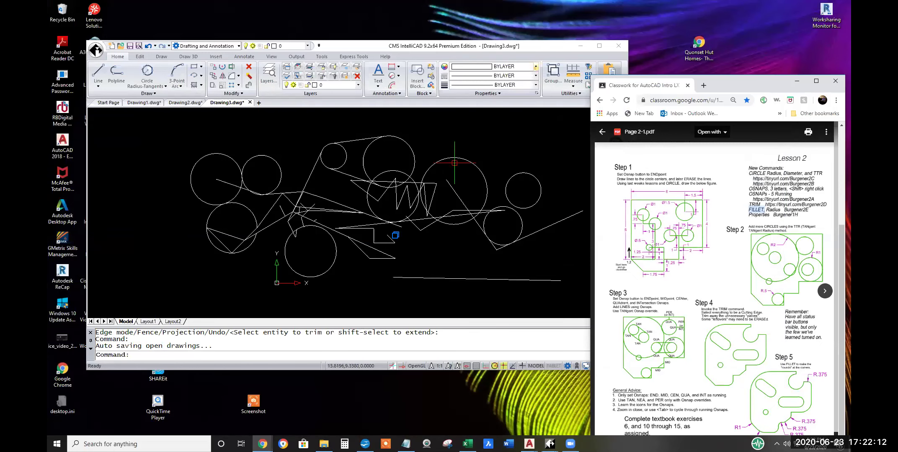
scroll(419, 151, "up", 2)
mouse_move(417, 150)
middle_mouse_down()
mouse_move(416, 211)
mouse_move(391, 194)
mouse_move(337, 187)
mouse_move(328, 173)
middle_mouse_up()
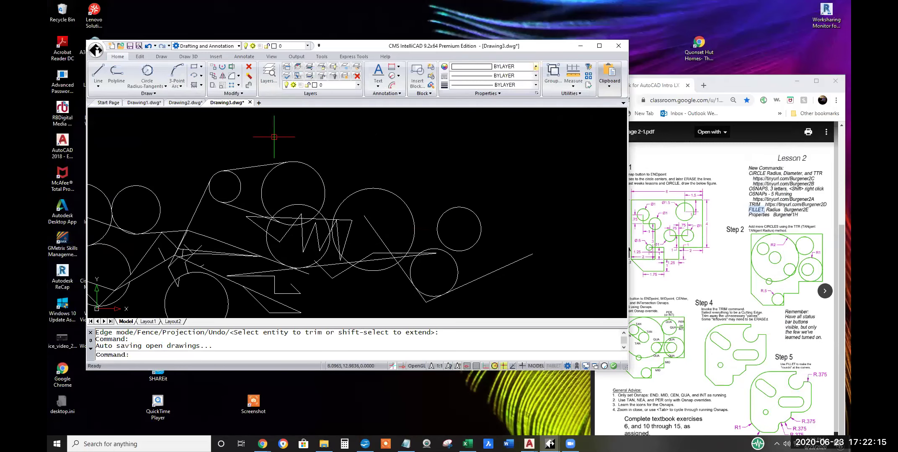
left_click(233, 78)
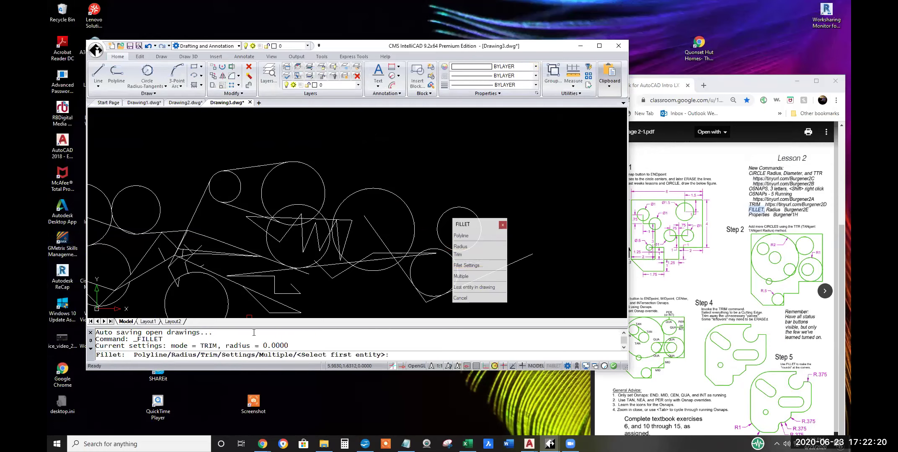
left_click_drag(225, 344, 298, 344)
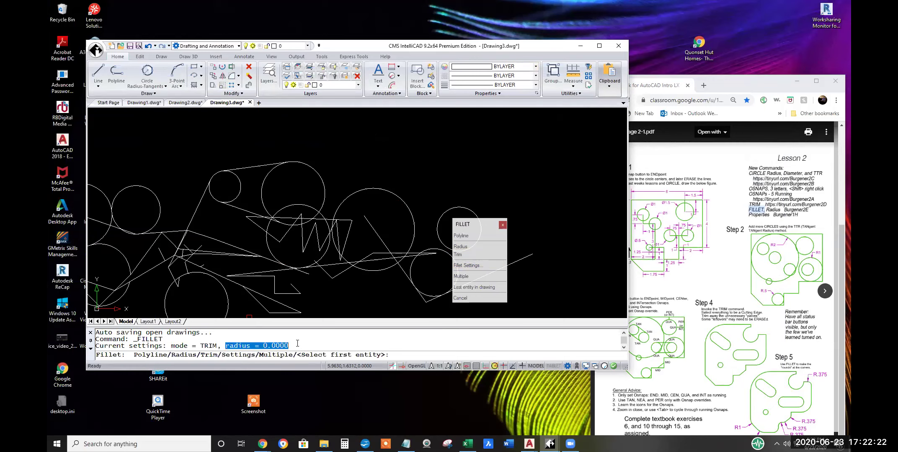
left_click(461, 248)
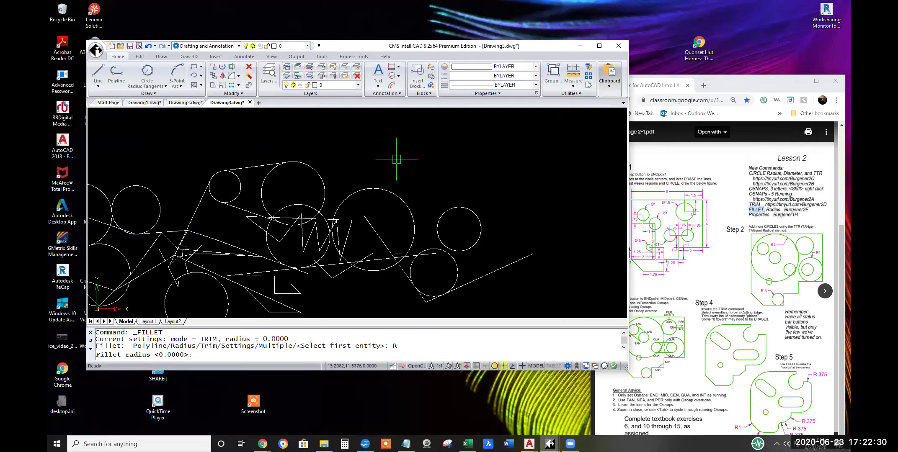
key("Return")
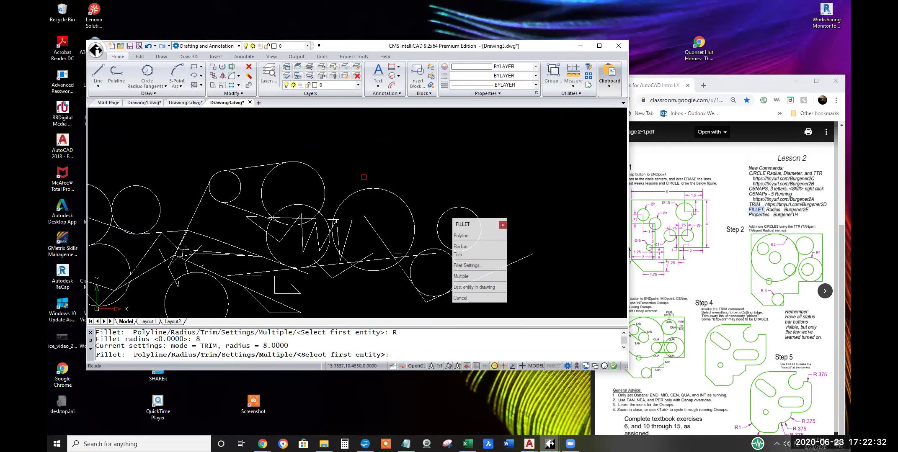
left_click(266, 172)
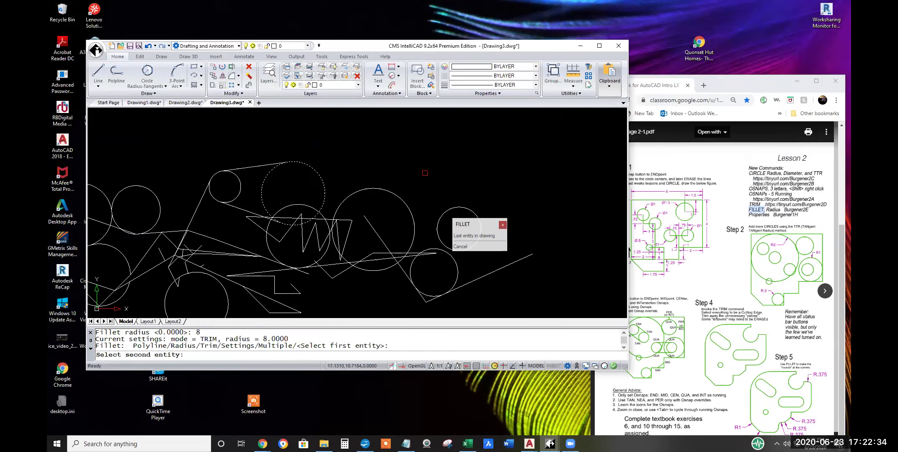
left_click(414, 223)
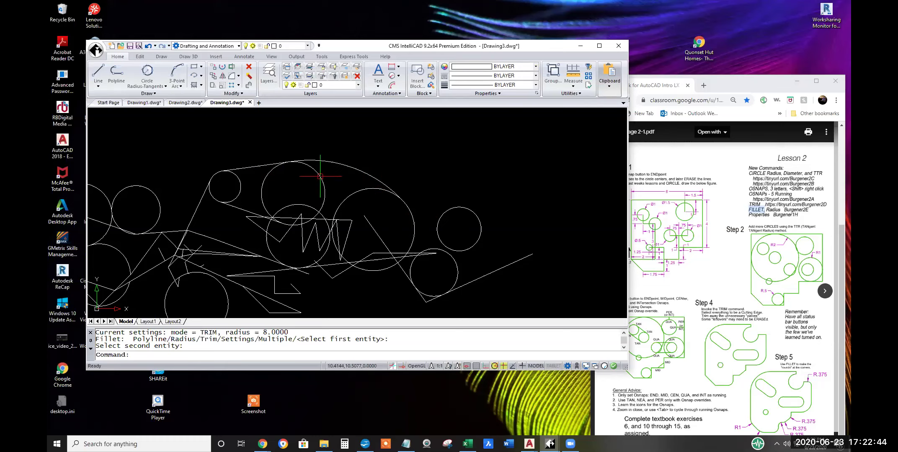
Fillet the top circle to the right circle and the large circle to the small circle.
left_click(232, 78)
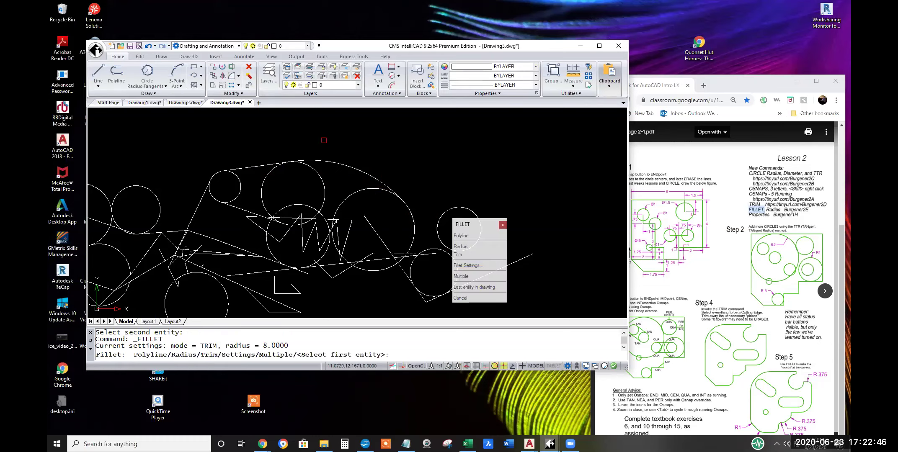
left_click(318, 174)
left_click(357, 193)
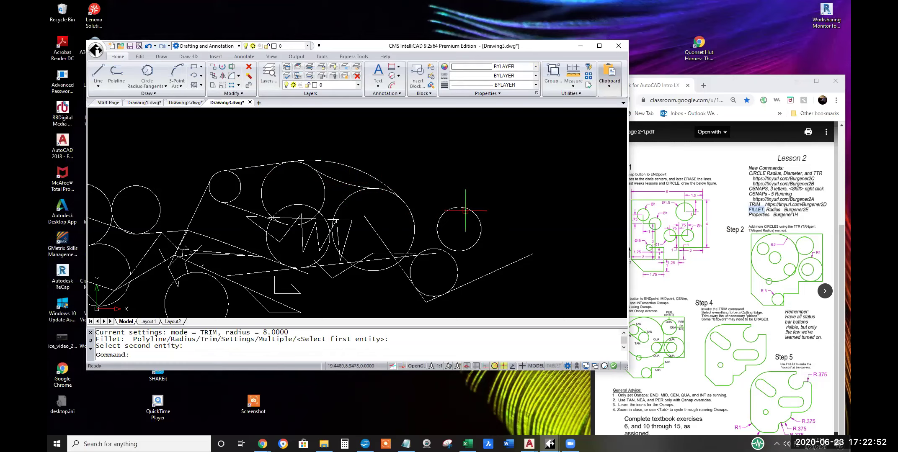
left_click(233, 77)
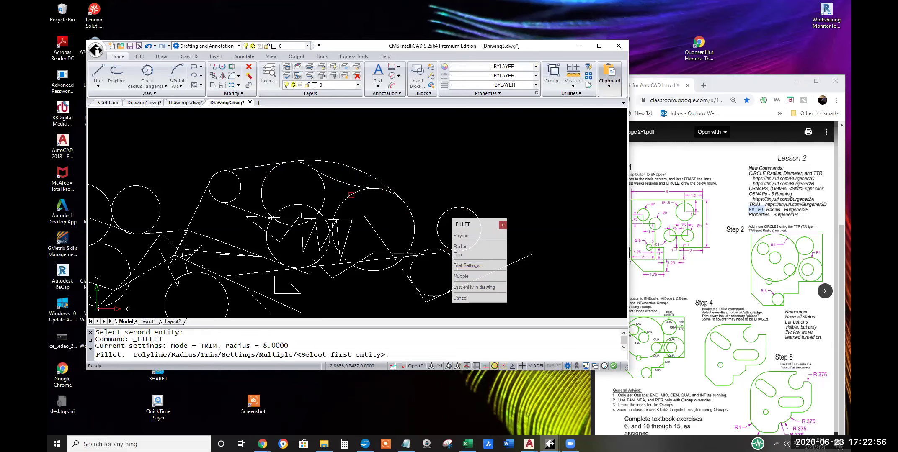
left_click(351, 195)
left_click(475, 214)
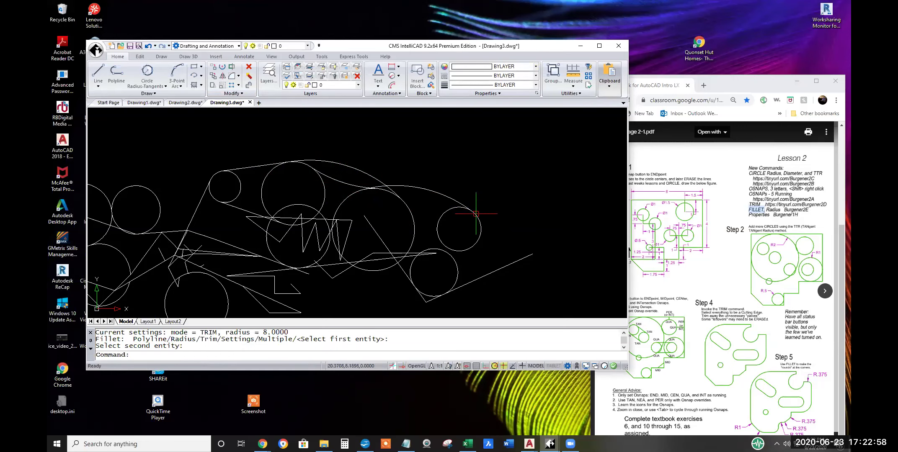
Add two more fillets to the small circle, from the large circle and from an arc.
left_click(233, 78)
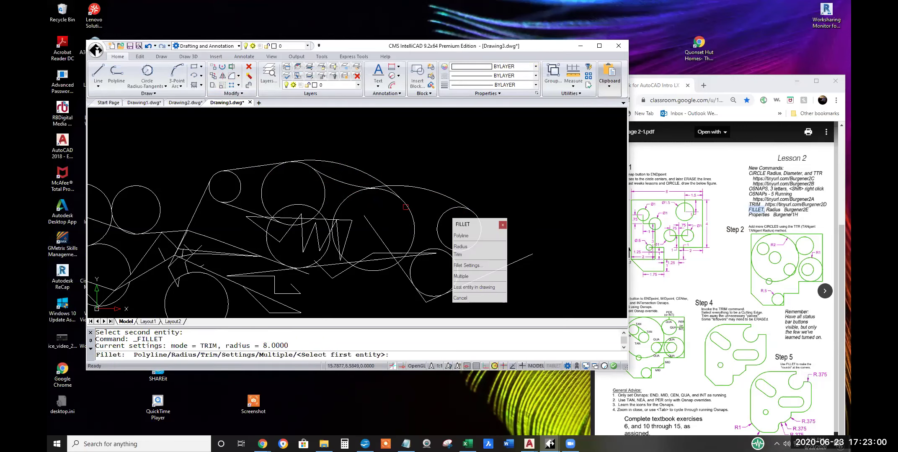
left_click(410, 210)
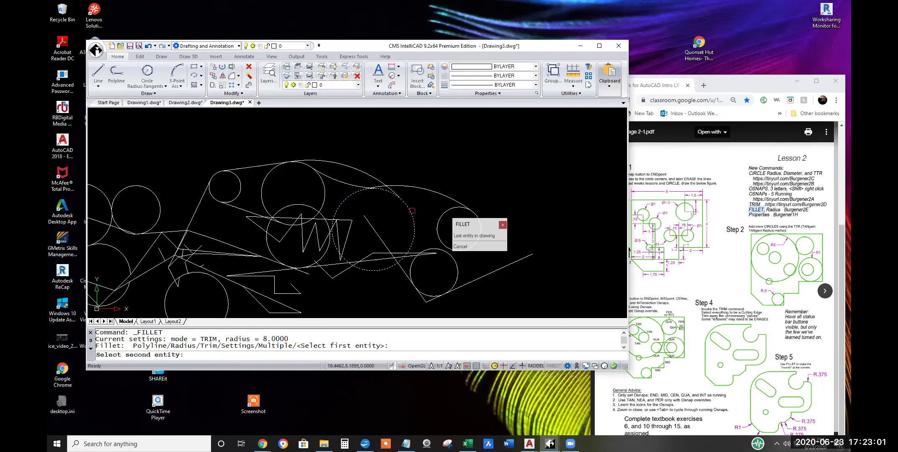
left_click(444, 214)
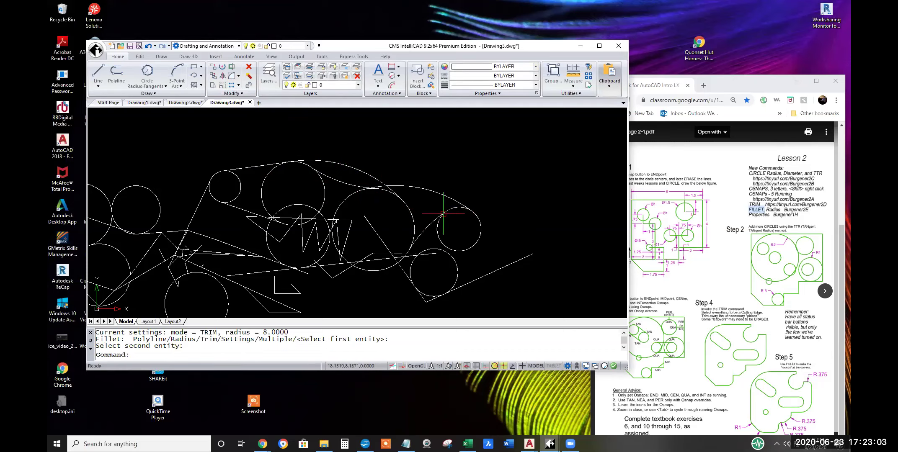
key("Return")
left_click(408, 195)
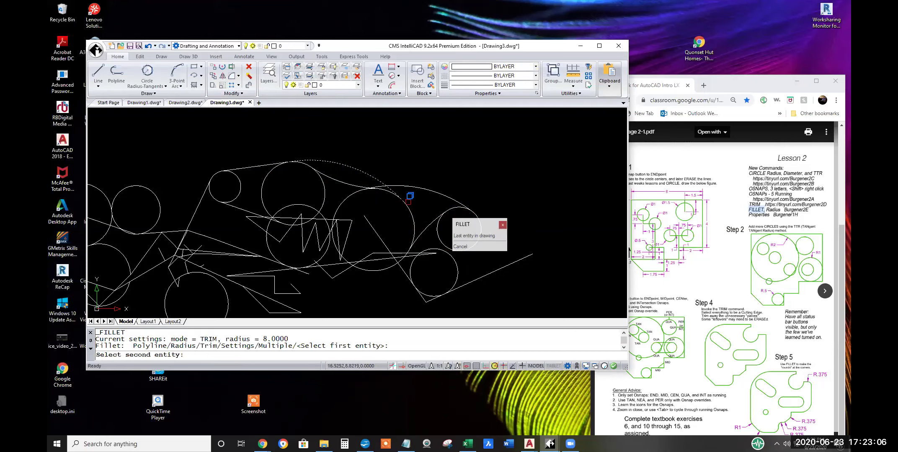
left_click(452, 209)
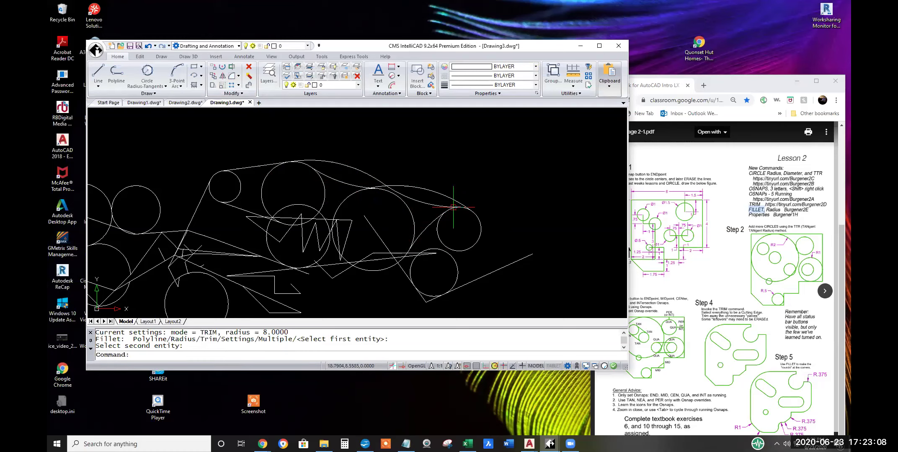
scroll(391, 194, "up", 3)
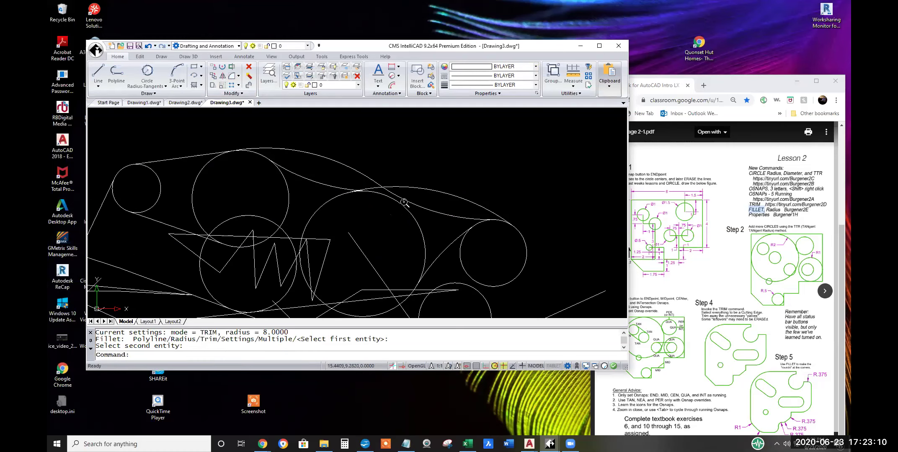
Undo the last zoom and the two fillets near the right circle.
left_click(148, 46)
left_click(147, 46)
left_click(147, 46)
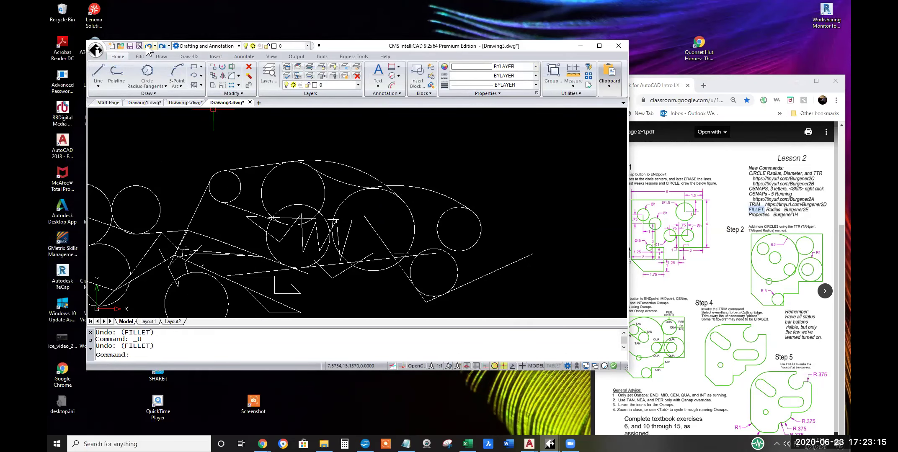
Fillet the large circle to the second curve at radius 8.
left_click(231, 76)
scroll(400, 209, "up", 4)
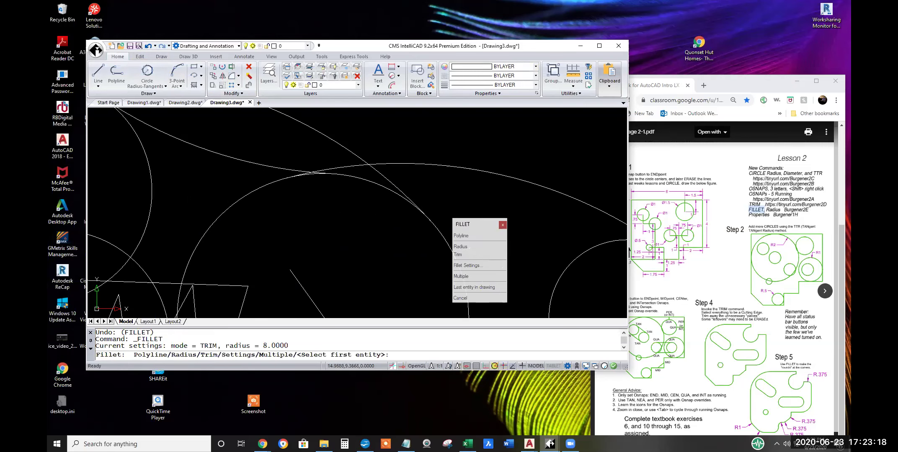
left_click(392, 192)
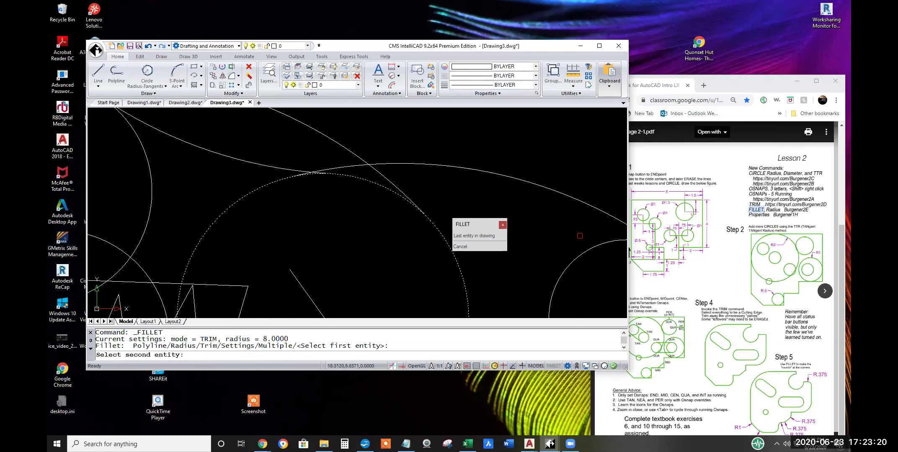
left_click(605, 243)
scroll(525, 286, "down", 4)
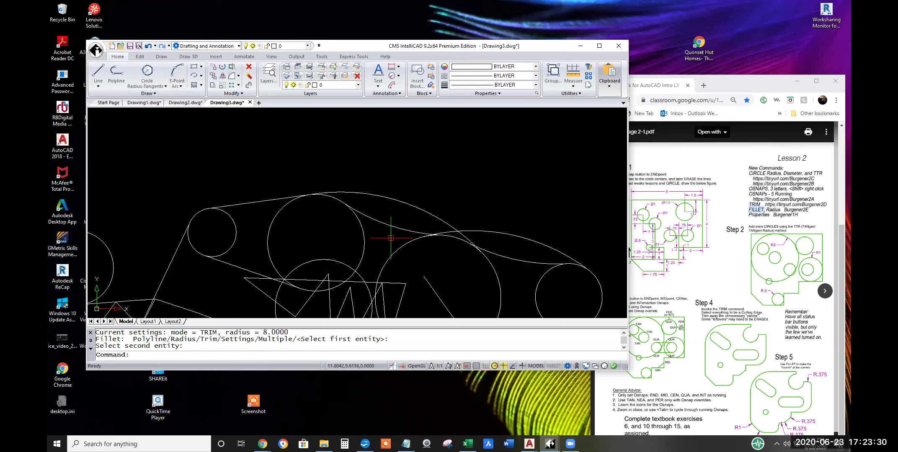
middle_click_drag(424, 289, 421, 227)
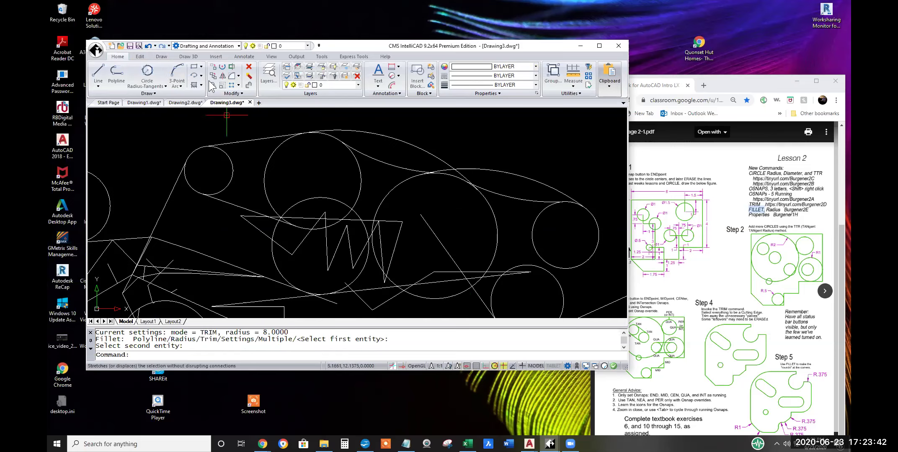
left_click(233, 77)
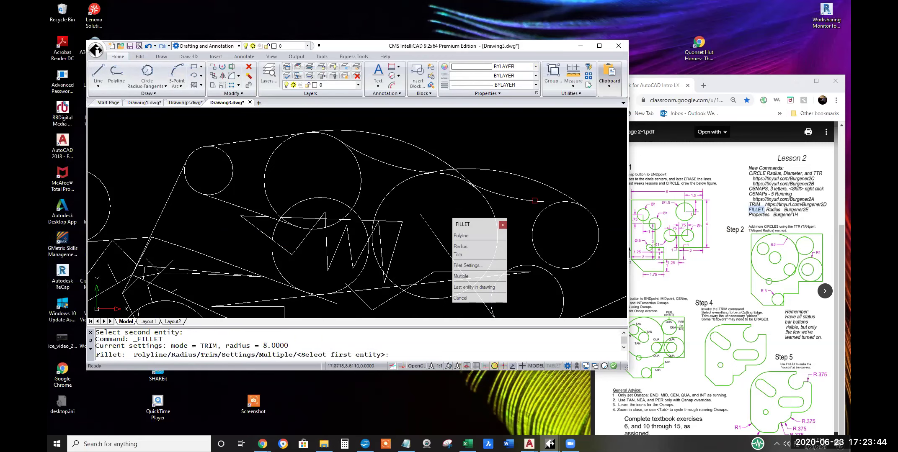
left_click(527, 198)
left_click(494, 212)
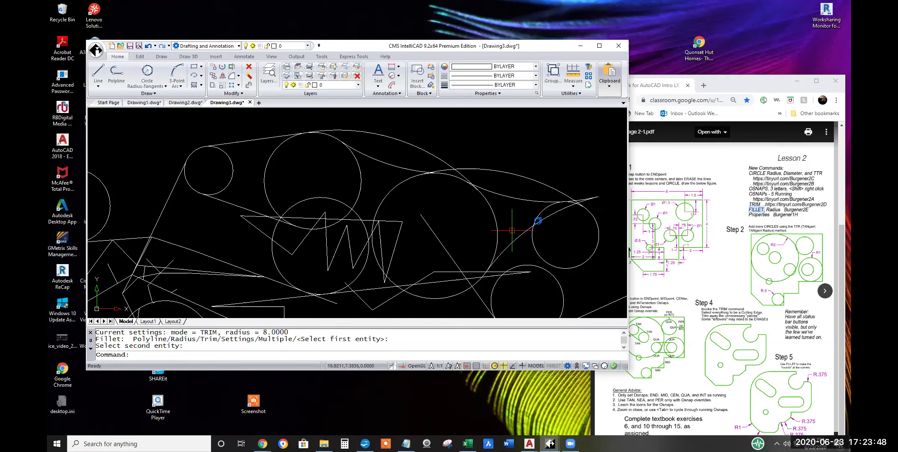
left_click(231, 76)
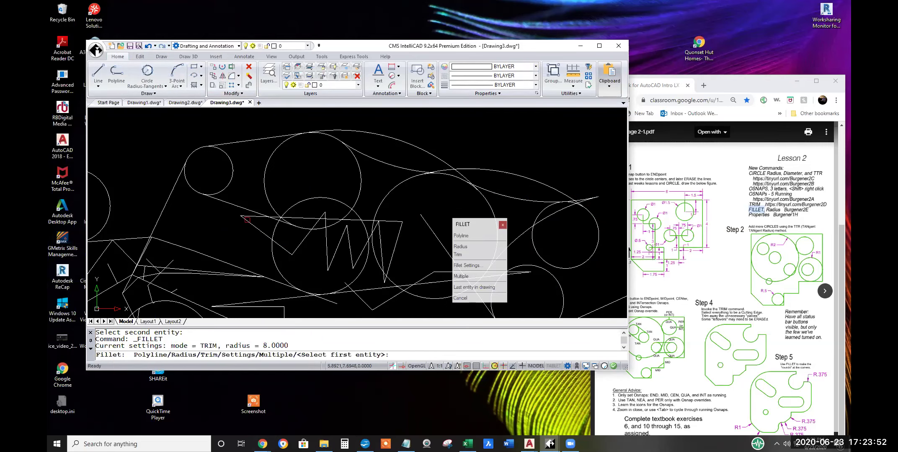
left_click(173, 187)
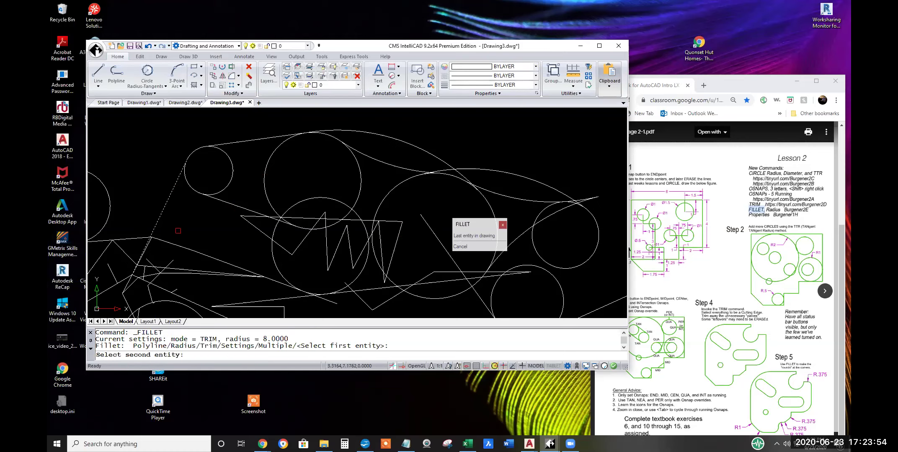
left_click(194, 254)
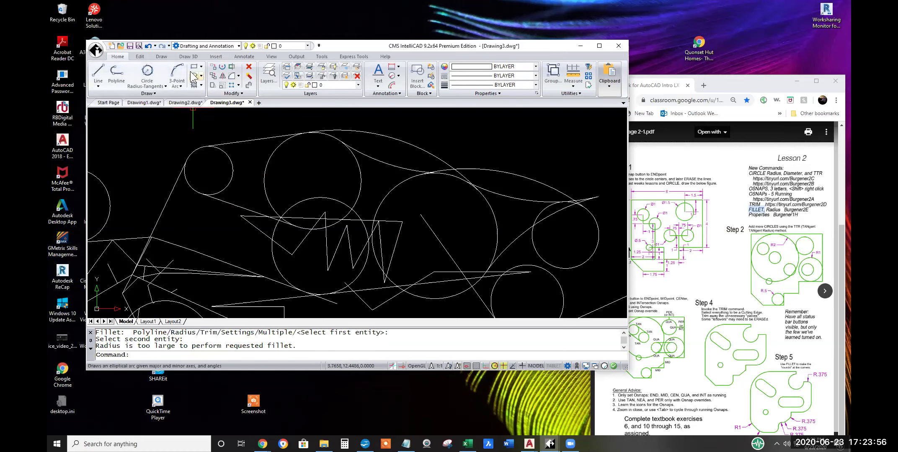
left_click(232, 75)
left_click(173, 190)
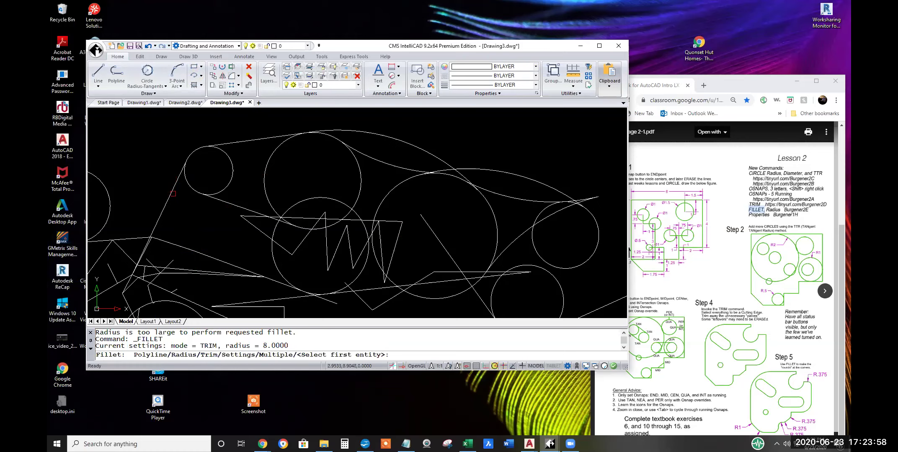
left_click(188, 248)
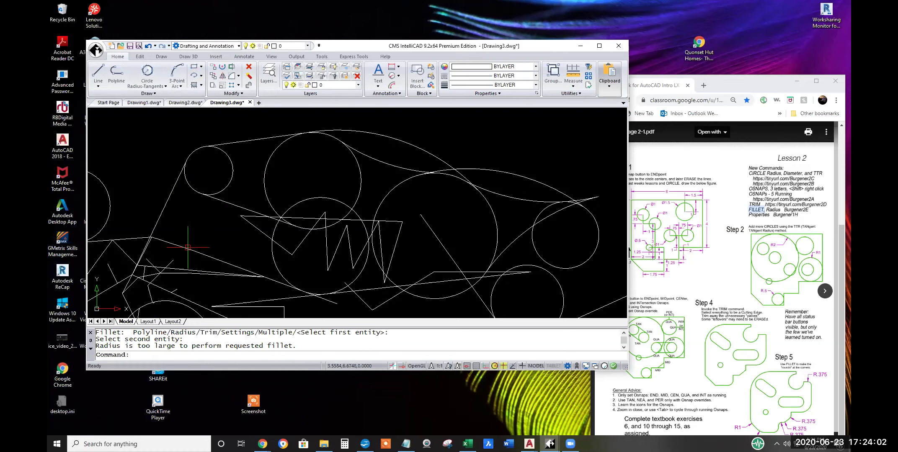
left_click_drag(297, 346, 99, 348)
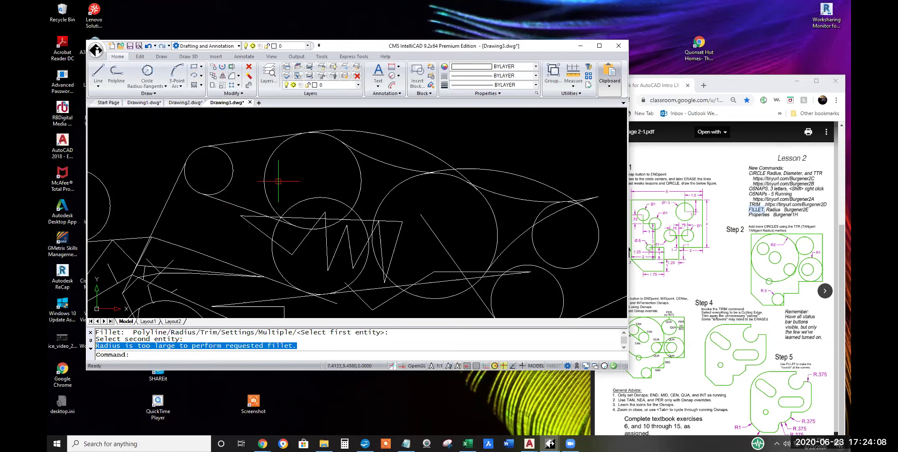
Set the fillet radius to 0.5378 by two picked points, then fillet the upper circle to the upper line.
left_click(232, 76)
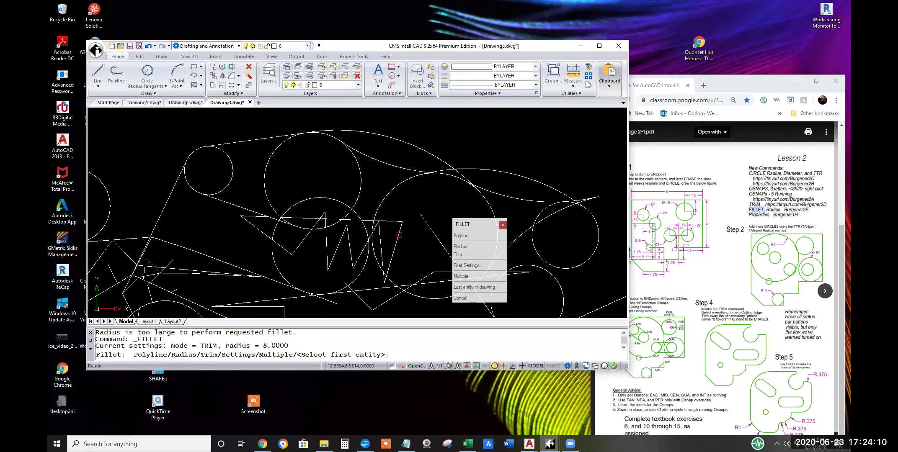
left_click(463, 247)
left_click(320, 168)
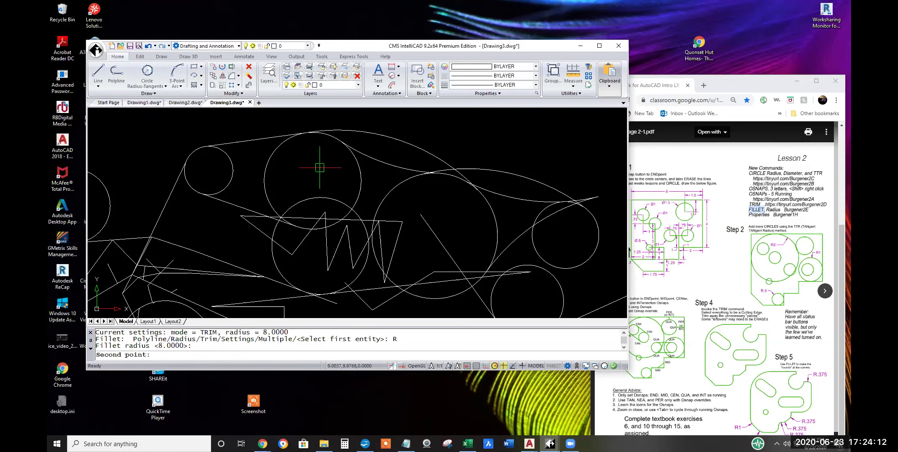
left_click(326, 173)
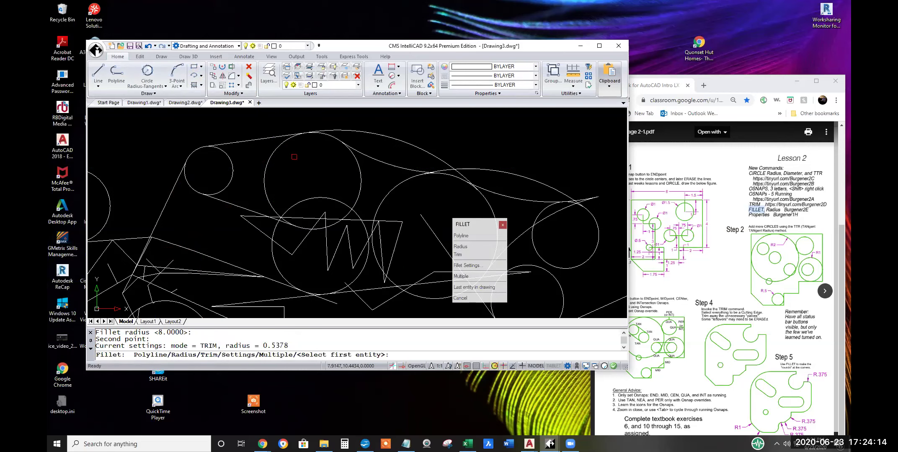
left_click(269, 151)
left_click(258, 141)
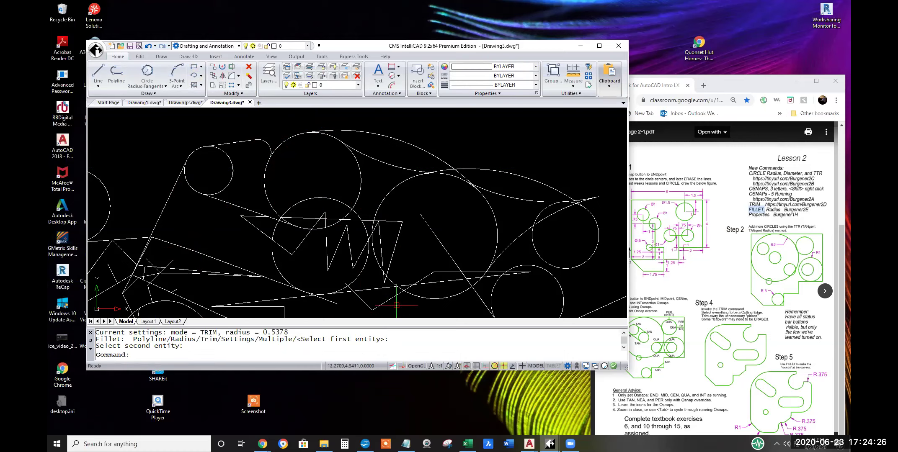
scroll(415, 302, "down", 4)
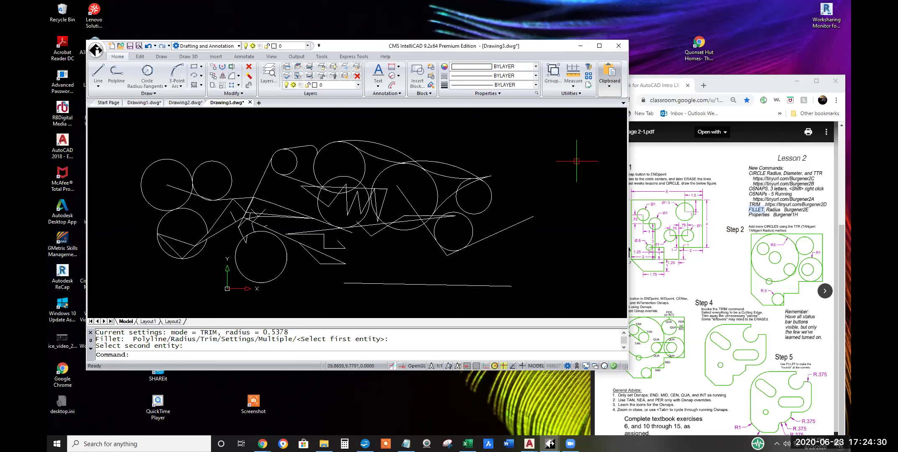
left_click(529, 444)
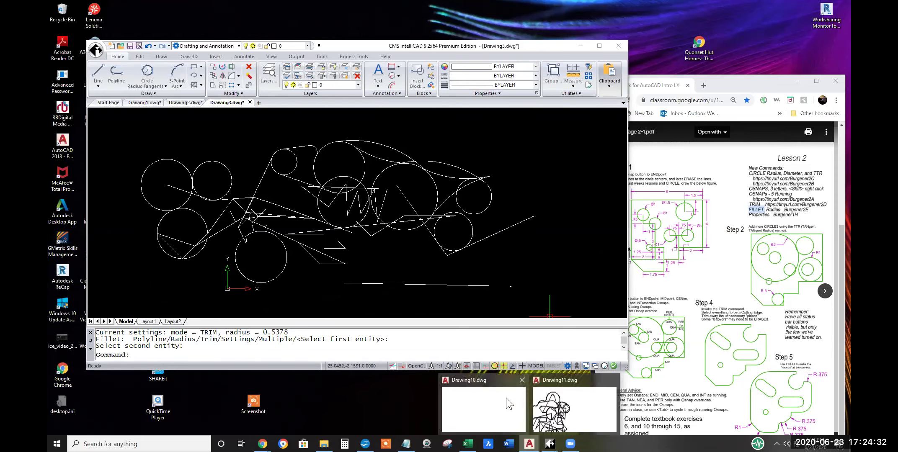
Bring Drawing11 forward, zoom out over the sketch, then return to the lesson PDF.
left_click(552, 407)
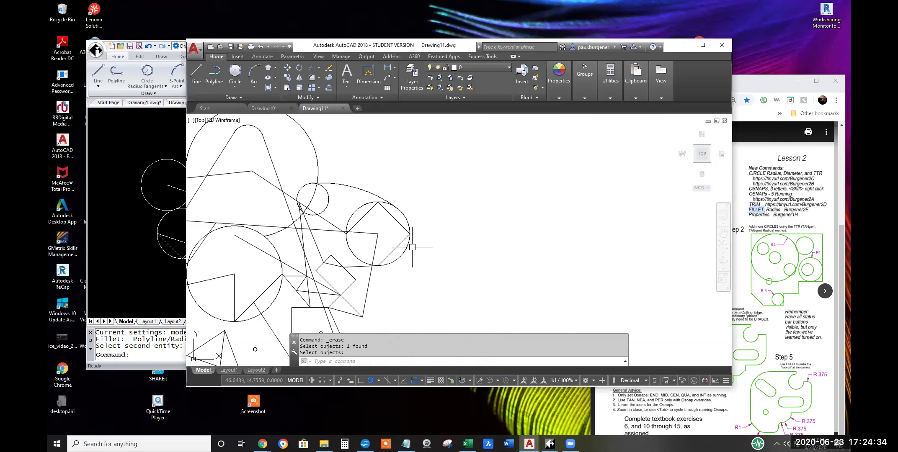
scroll(557, 250, "down", 4)
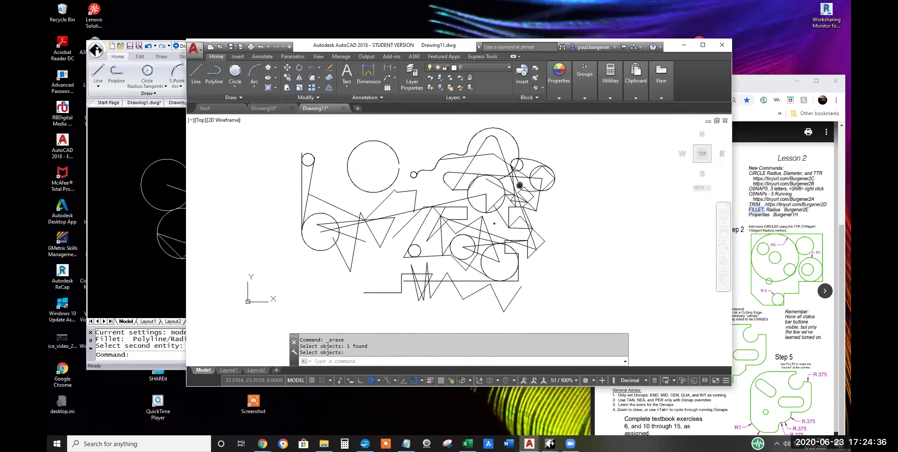
left_click(761, 132)
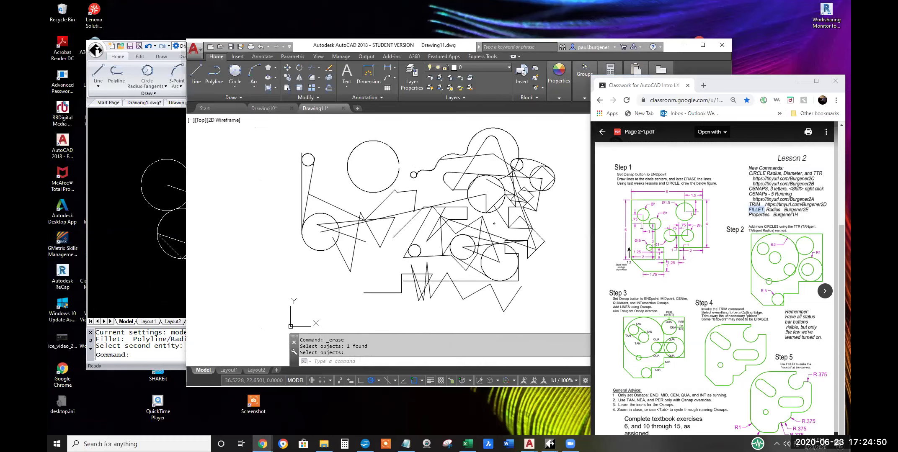
Zoom the Page 2-1.pdf preview and highlight 'button to ENDpoint' in Step 1.
left_click(626, 260)
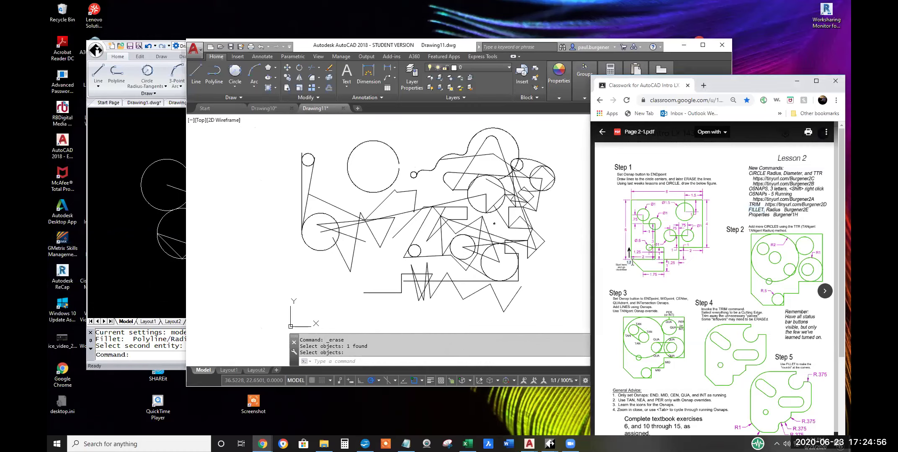
scroll(635, 260, "up", 7, "ctrl")
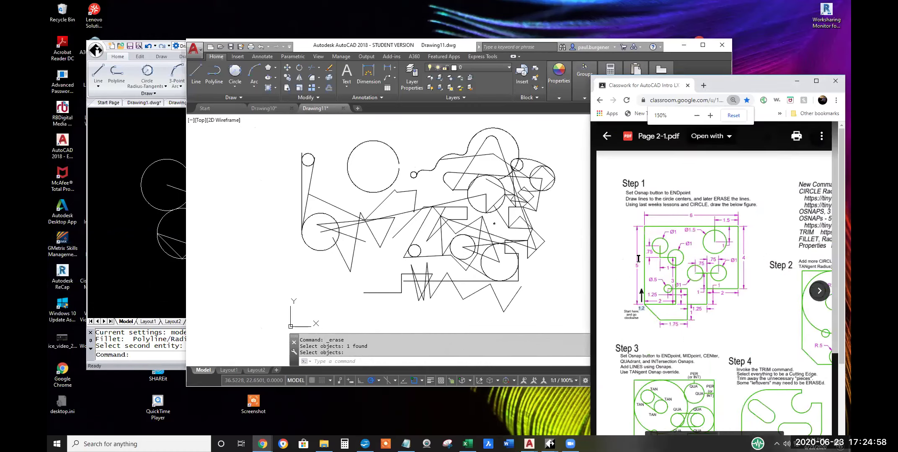
scroll(651, 306, "up", 1, "ctrl")
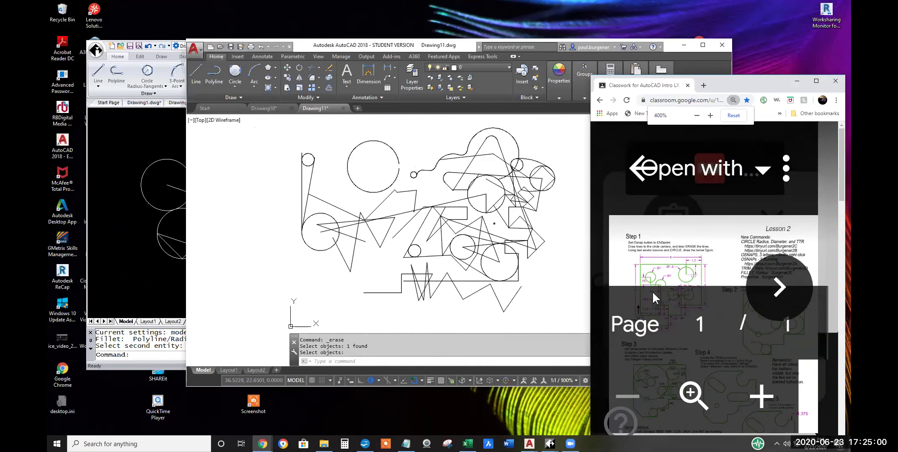
scroll(658, 282, "down", 5, "ctrl")
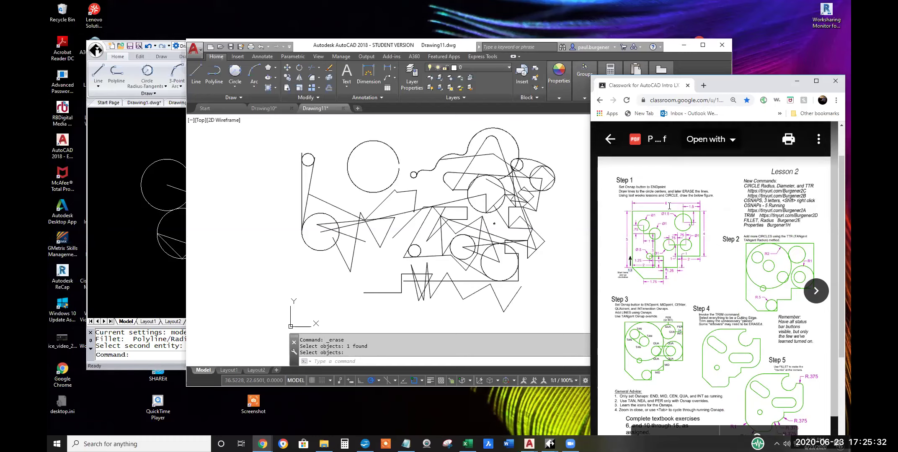
left_click_drag(667, 188, 646, 187)
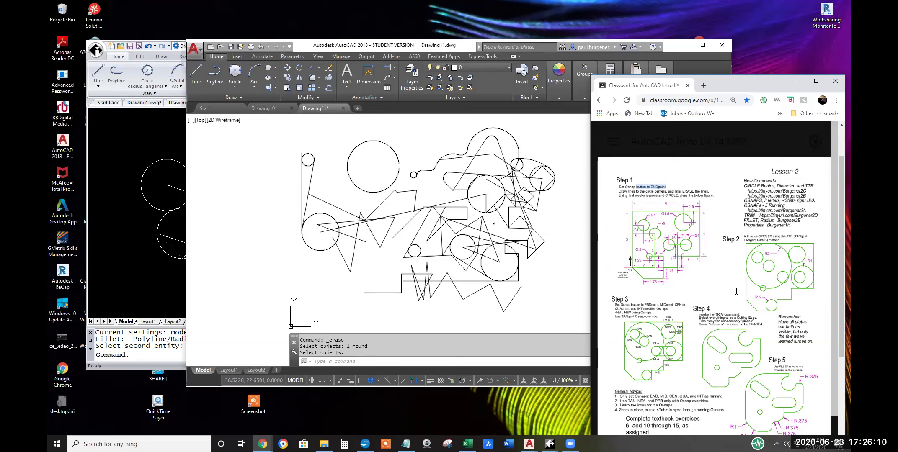
mouse_move(814, 275)
scroll(763, 356, "down", 1)
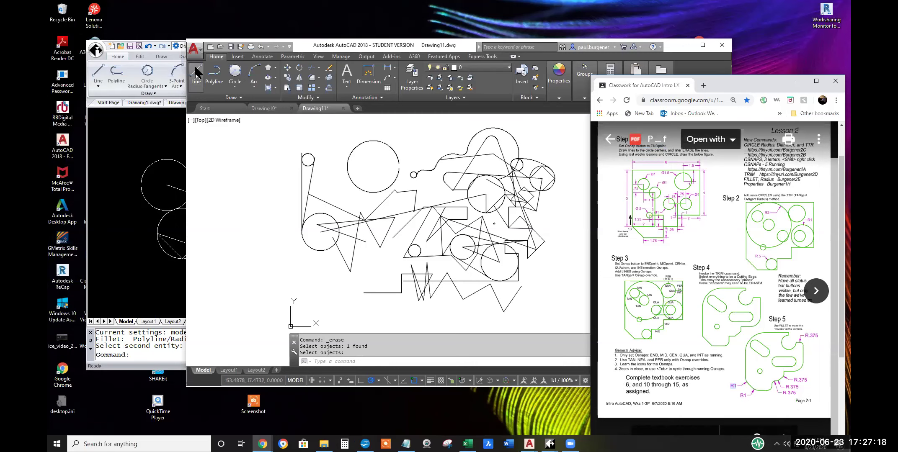
Open the Select File dialog and go up one level to the AutoCAD Class folder.
left_click(194, 49)
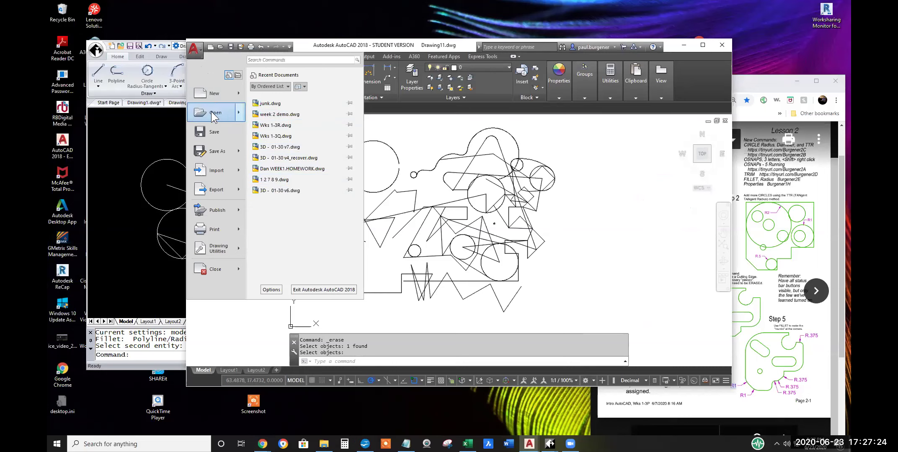
left_click(317, 124)
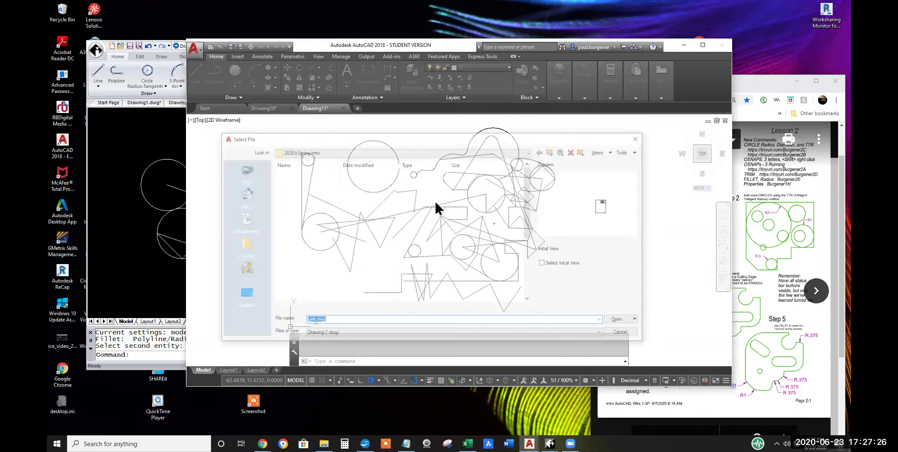
left_click(552, 151)
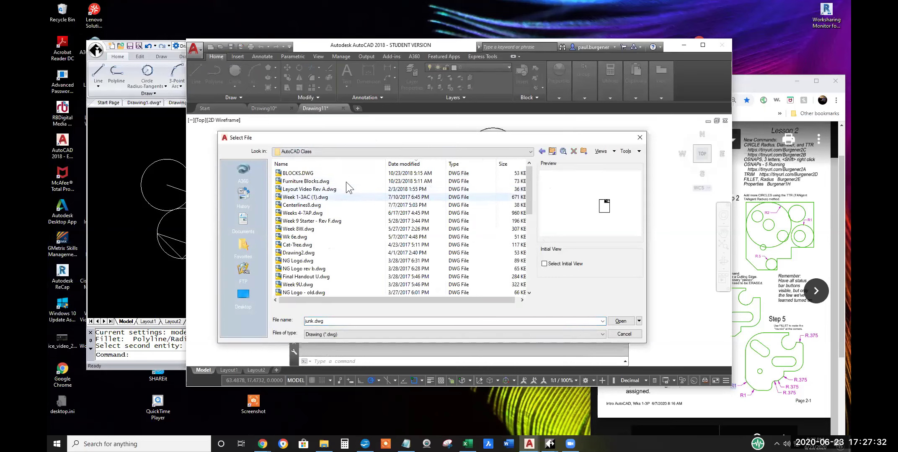
scroll(348, 227, "down", 10)
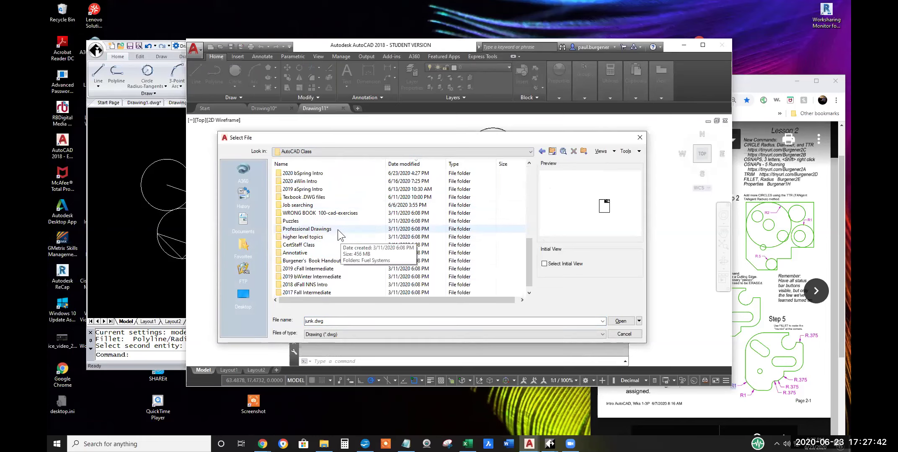
scroll(364, 251, "down", 1)
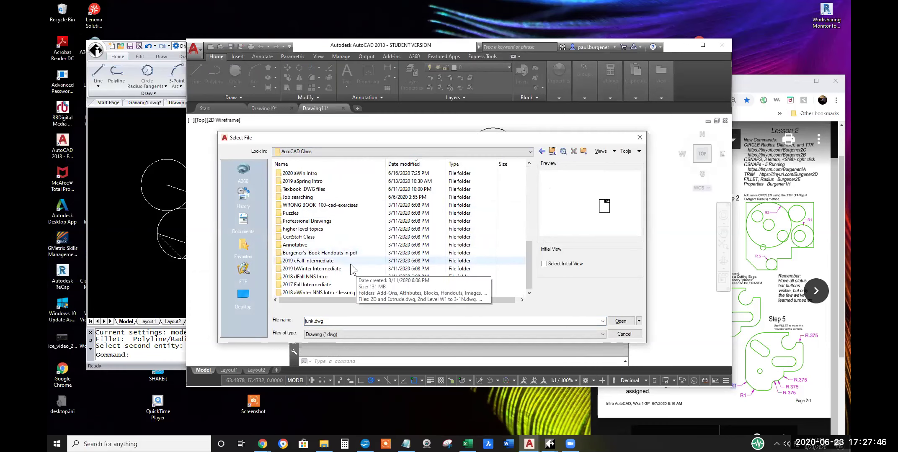
scroll(350, 264, "up", 3)
scroll(325, 260, "down", 3)
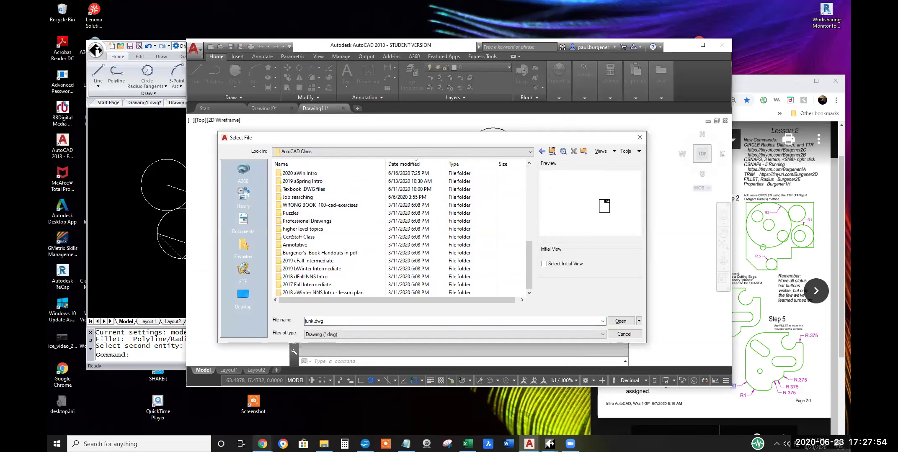
Bring the browser forward, go to the class's Classwork page and expand the Week 2 post.
left_click(262, 444)
left_click(274, 414)
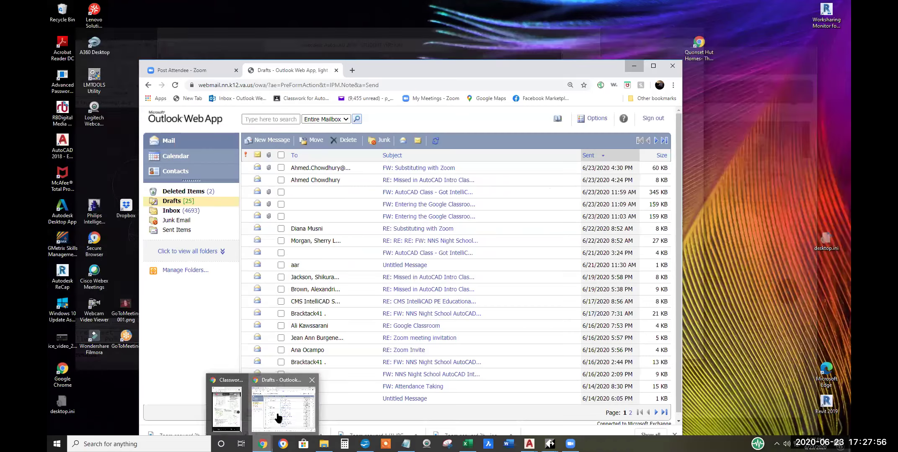
left_click(296, 100)
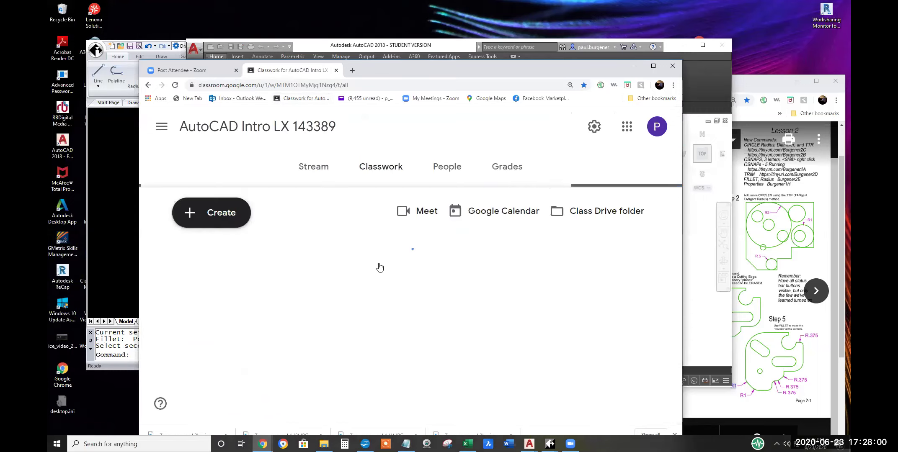
scroll(378, 271, "down", 5)
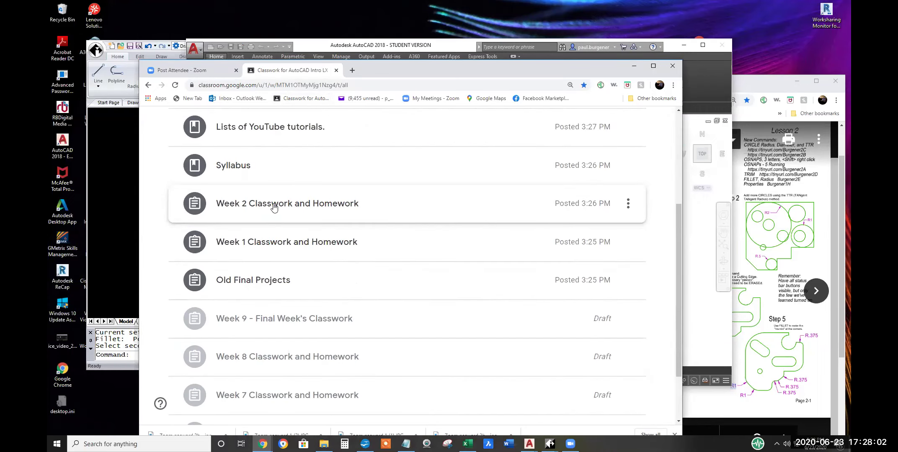
left_click(276, 210)
left_click(346, 207)
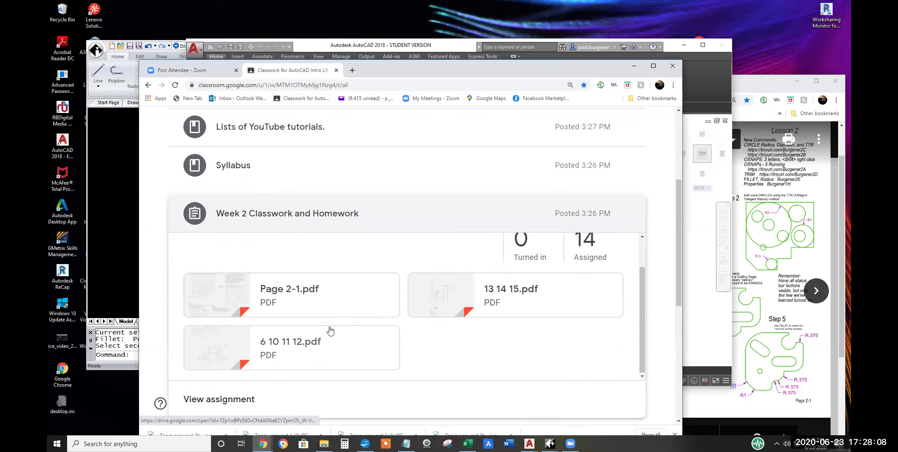
Open the 6 10 11 12.pdf sheet to view drawing 6, then move the browser aside to uncover AutoCAD.
scroll(323, 340, "down", 1)
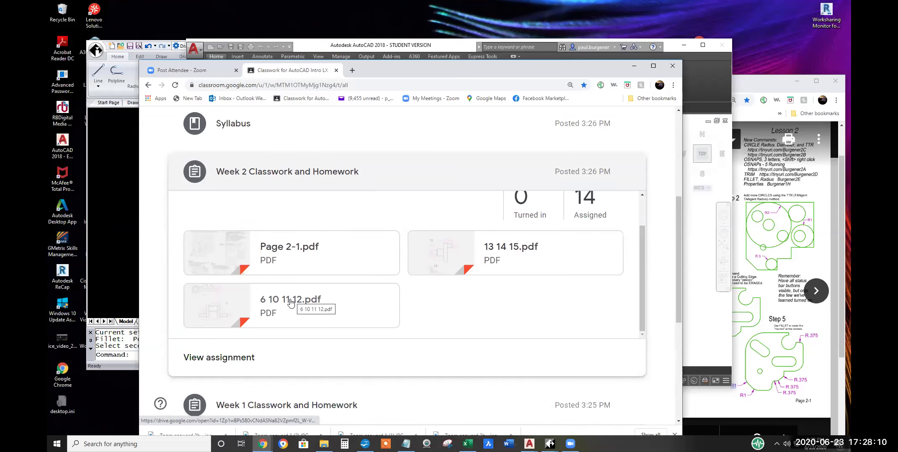
left_click(270, 305)
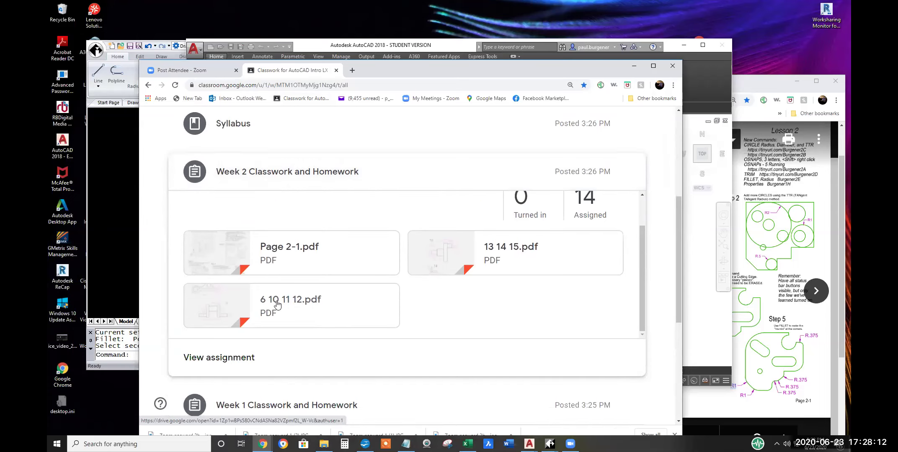
scroll(367, 299, "down", 2)
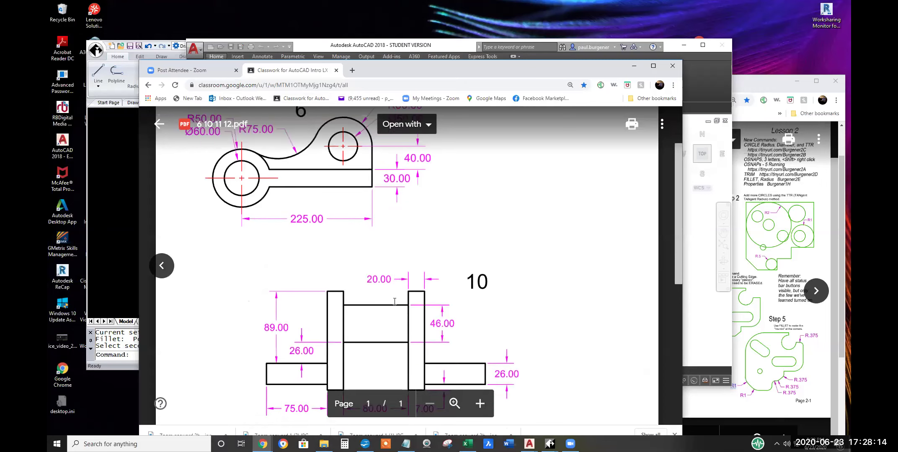
scroll(394, 298, "up", 1)
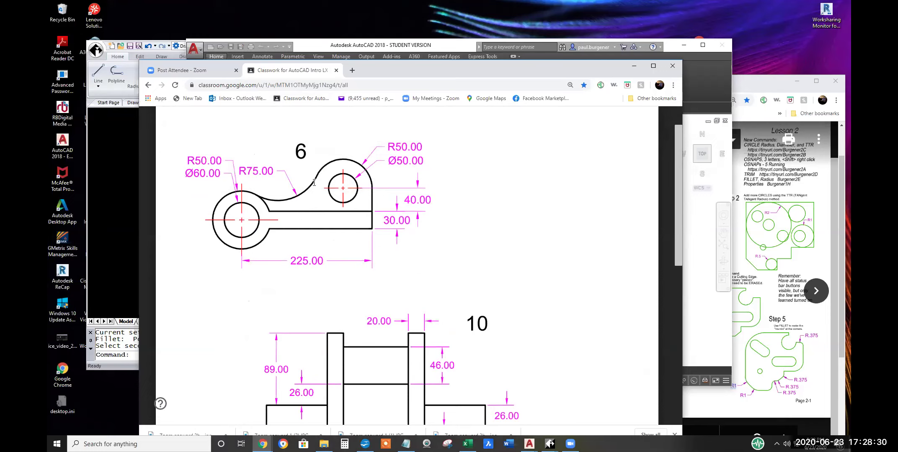
mouse_move(487, 134)
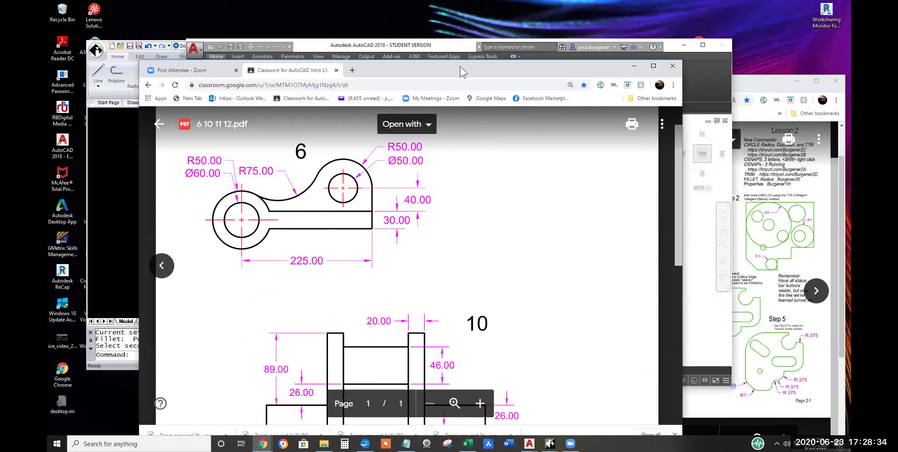
left_click_drag(460, 65, 477, 298)
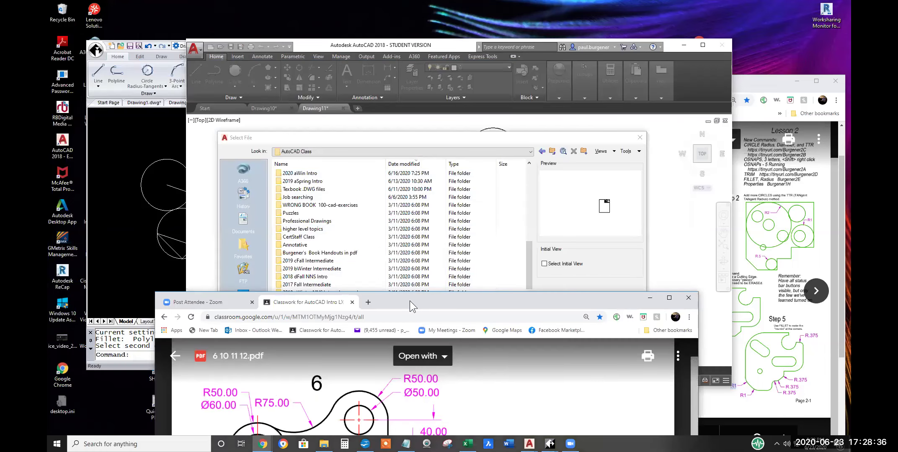
Bring the browser back over AutoCAD and return to the course's Classwork page.
left_click_drag(410, 301, 414, 66)
left_click(168, 82)
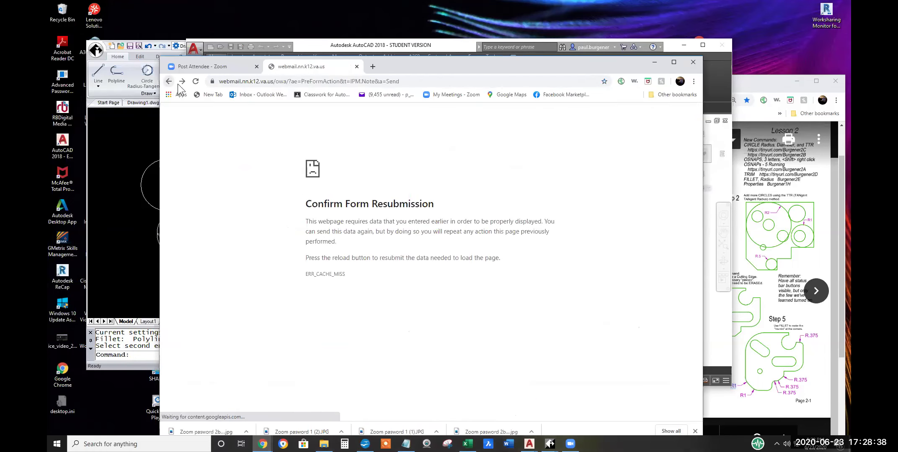
left_click(312, 93)
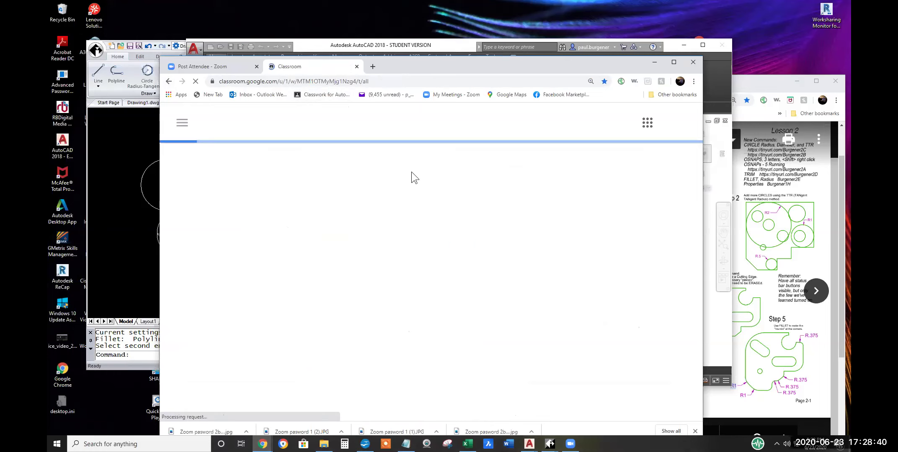
scroll(407, 275, "down", 5)
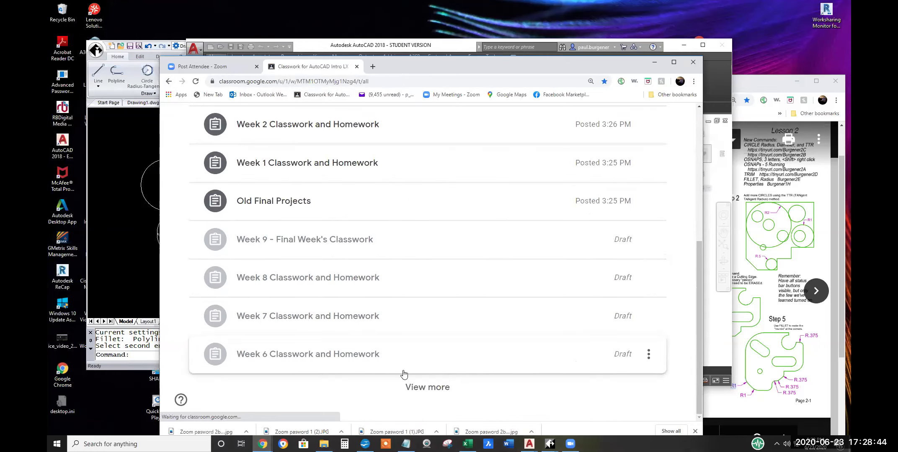
scroll(391, 373, "up", 1)
scroll(392, 372, "up", 5)
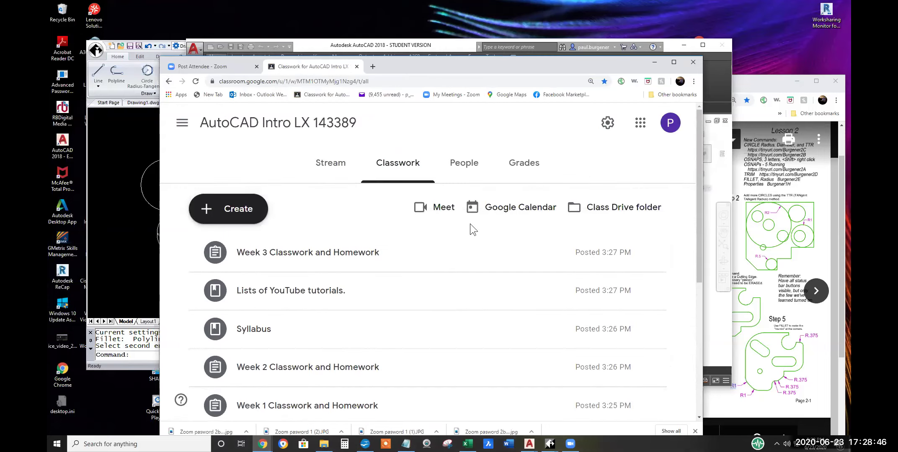
scroll(429, 275, "down", 5)
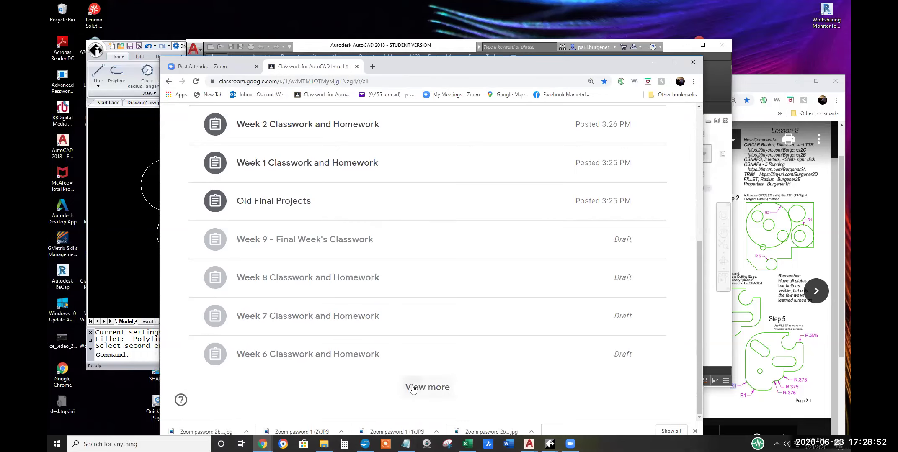
scroll(413, 389, "up", 4)
scroll(414, 389, "down", 2)
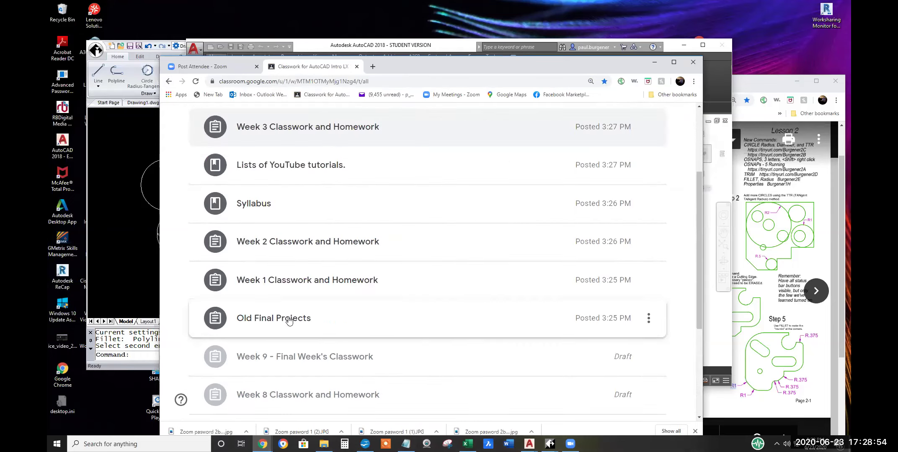
Expand Week 1 Classwork and Homework to list its attachments, including the Exercise Book Errata.
left_click(301, 286)
scroll(332, 333, "down", 5)
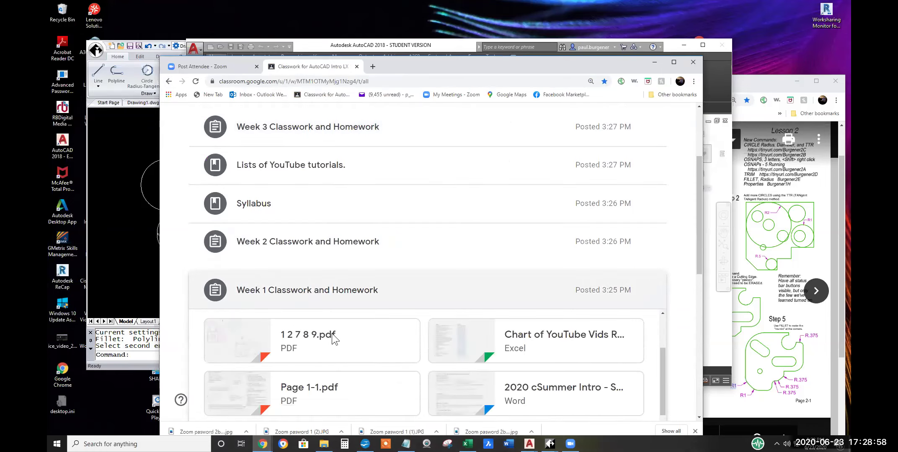
left_click_drag(696, 255, 702, 323)
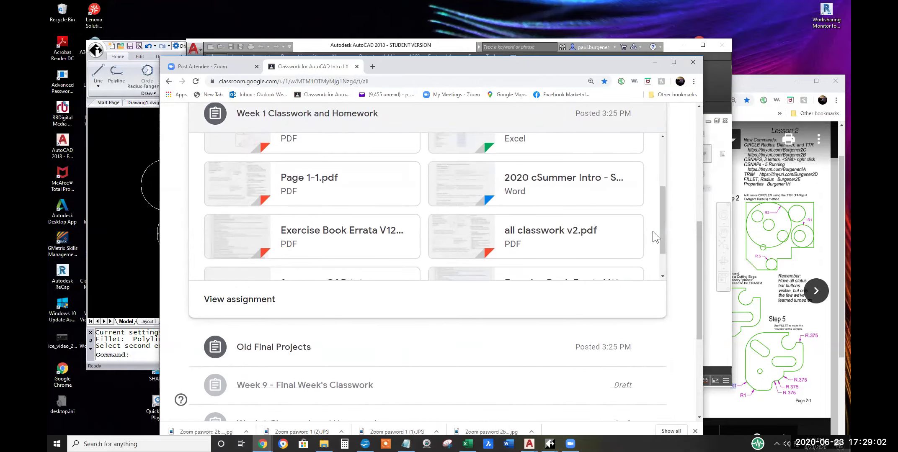
left_click_drag(662, 240, 643, 260)
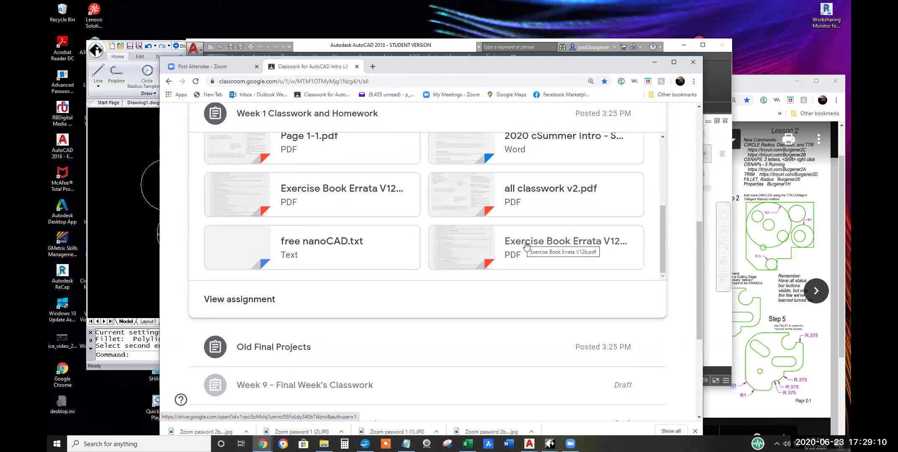
Open Exercise Book Errata V12b.pdf, highlight exercise 12's correction and dismiss the IntelliCAD reminder.
left_click(561, 243)
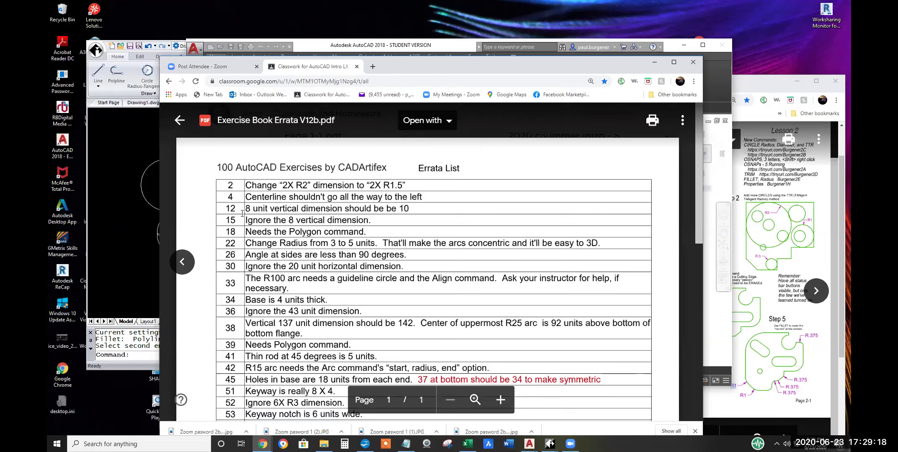
left_click_drag(248, 209, 410, 208)
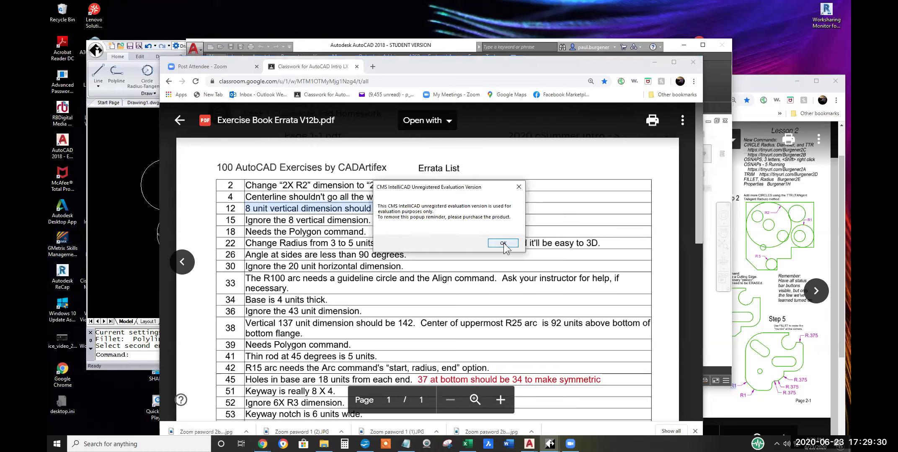
left_click(503, 243)
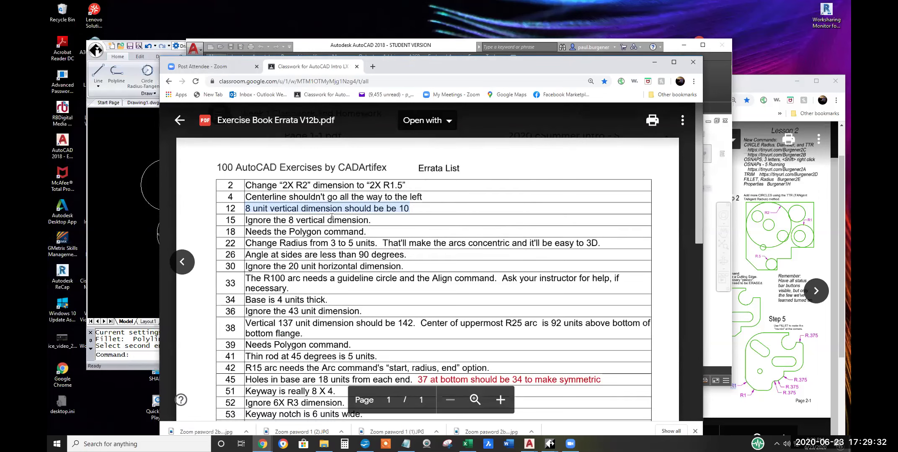
left_click(229, 220)
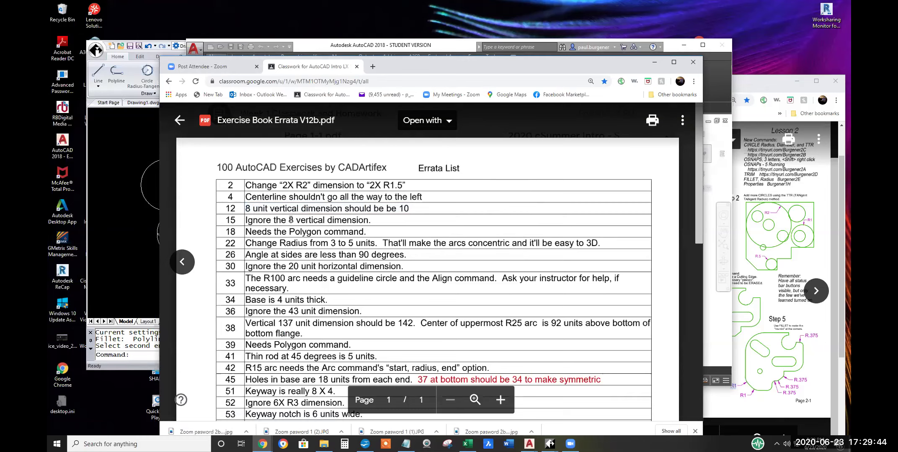
Highlight the '8 vertical' note for exercise 15 and exercise 34's base thickness note, then return to Classwork.
left_click_drag(290, 220, 303, 222)
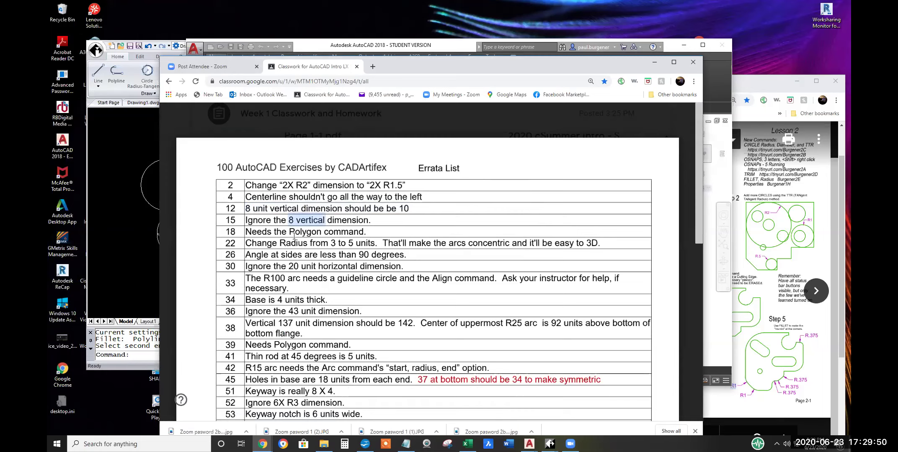
left_click(290, 220)
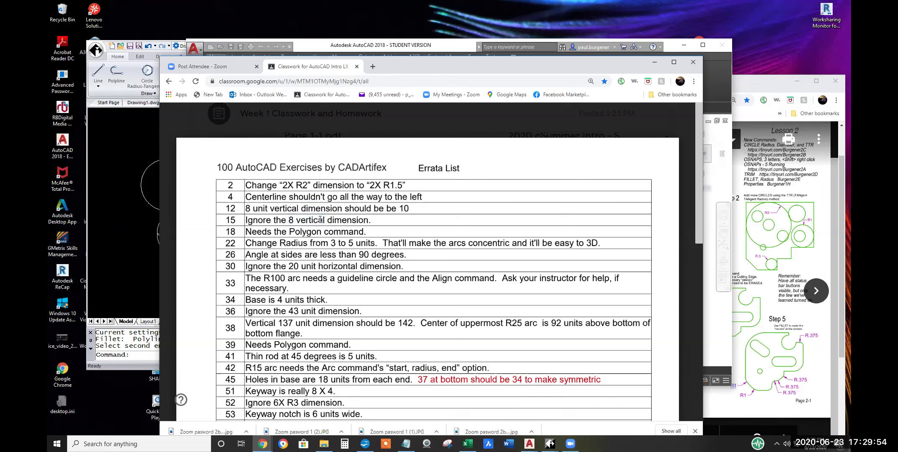
double_click(305, 220)
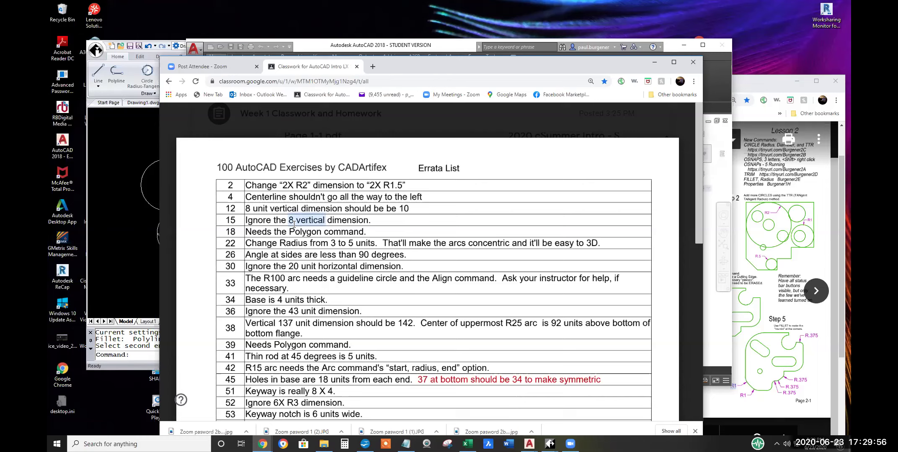
left_click(291, 221, "shift")
left_click_drag(329, 302, 249, 300)
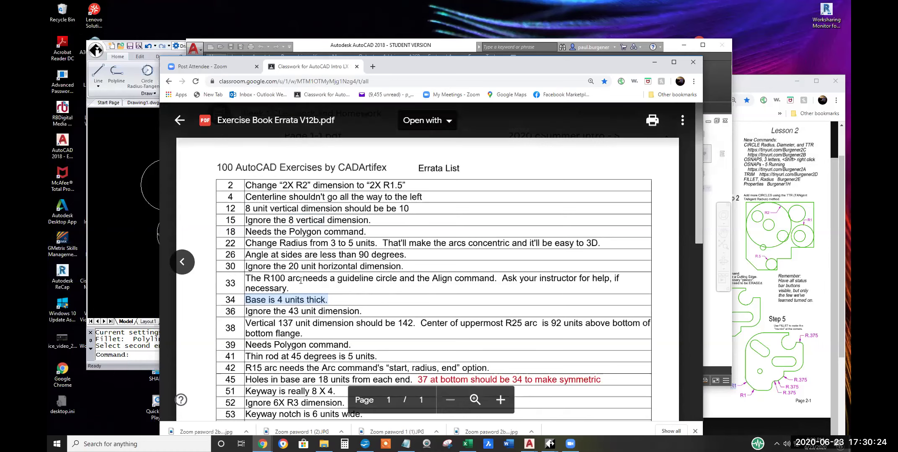
left_click(321, 96)
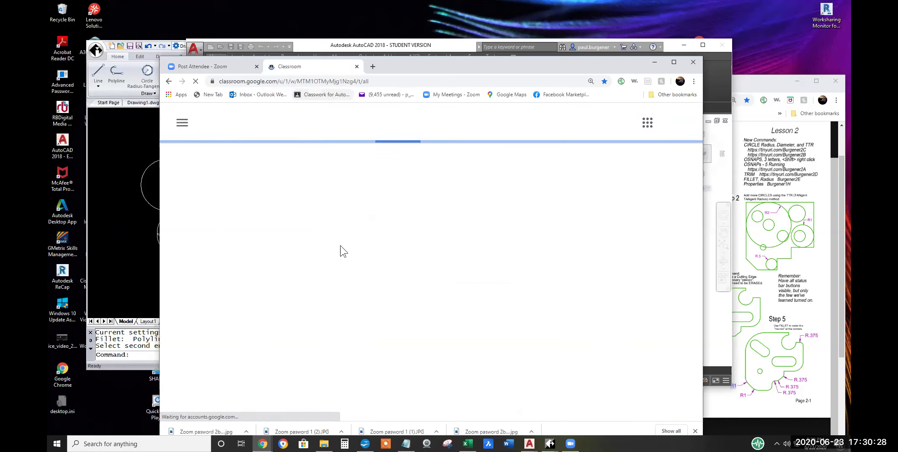
Expand Week 2 Classwork and Homework and open the 6 10 11 12.pdf attachment.
scroll(356, 323, "down", 3)
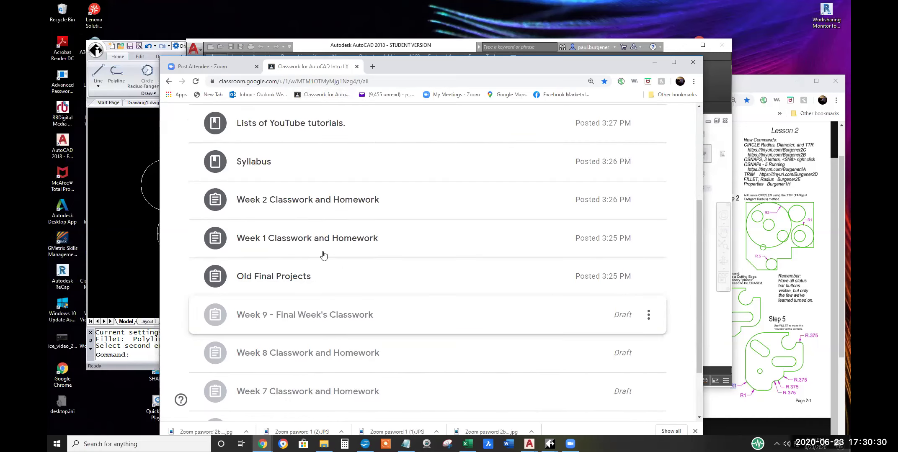
left_click(316, 202)
left_click(313, 201)
left_click(313, 201)
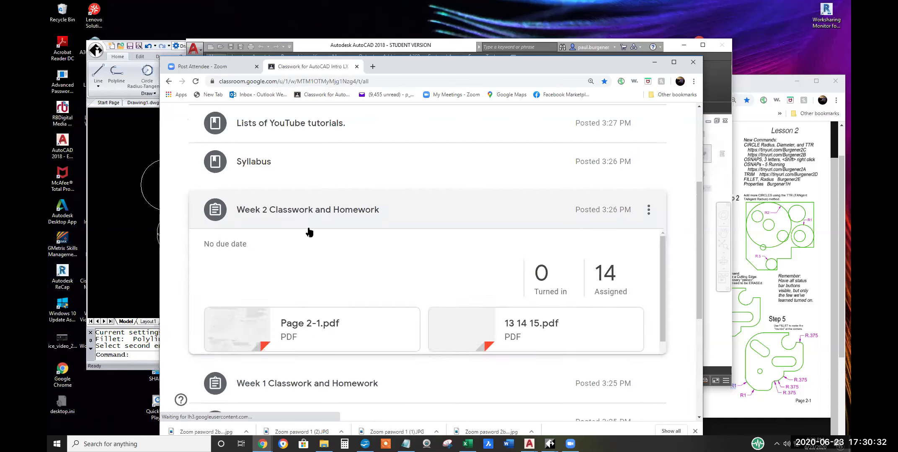
scroll(331, 328, "down", 1)
left_click(320, 340)
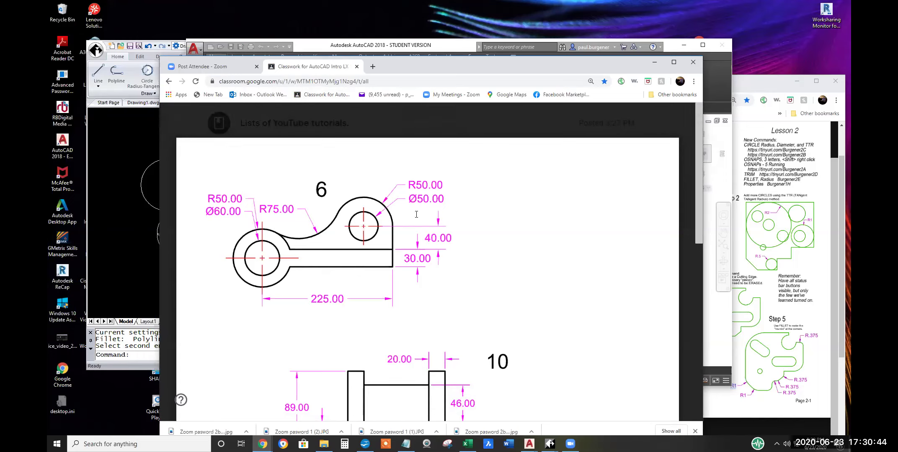
Scroll through the PDF preview to review dimensioned drawings 6 and 10.
left_click_drag(698, 238, 702, 307)
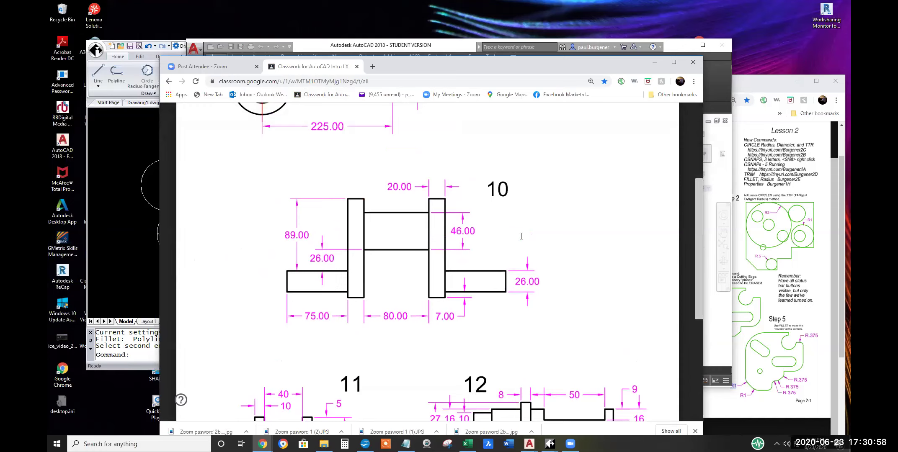
scroll(535, 239, "up", 3)
scroll(546, 245, "down", 3)
scroll(546, 245, "up", 3)
scroll(546, 244, "down", 1)
scroll(546, 244, "up", 1)
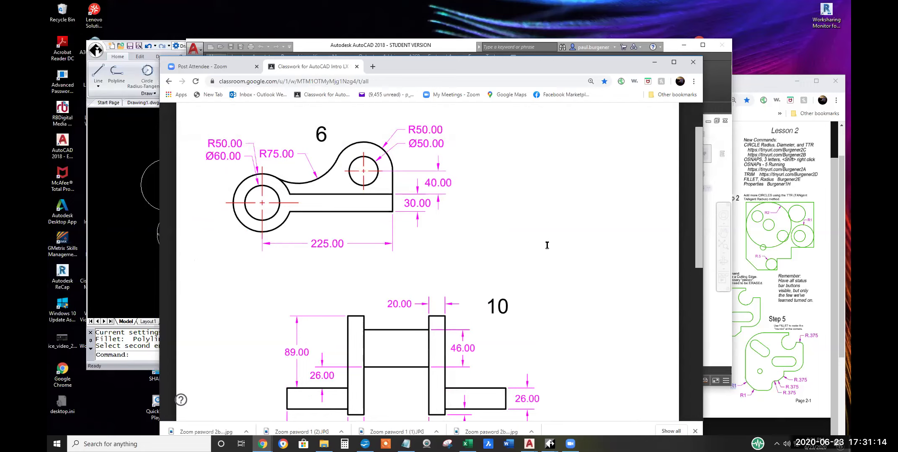
mouse_move(646, 136)
mouse_move(564, 312)
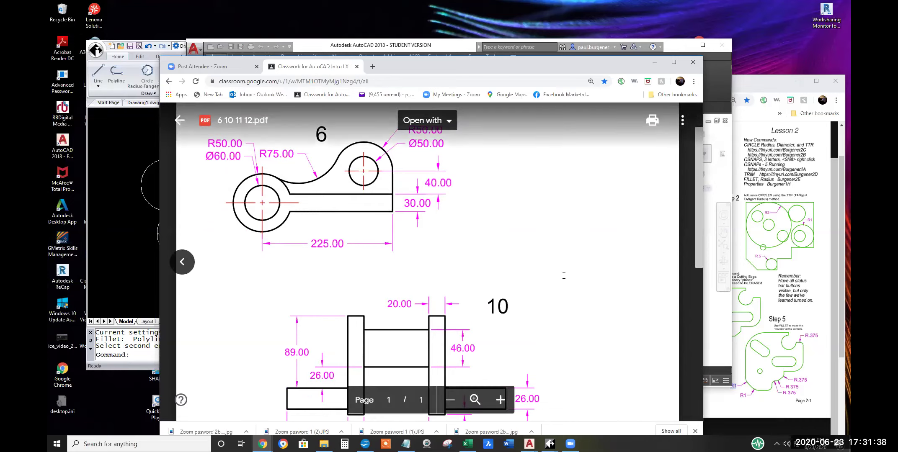